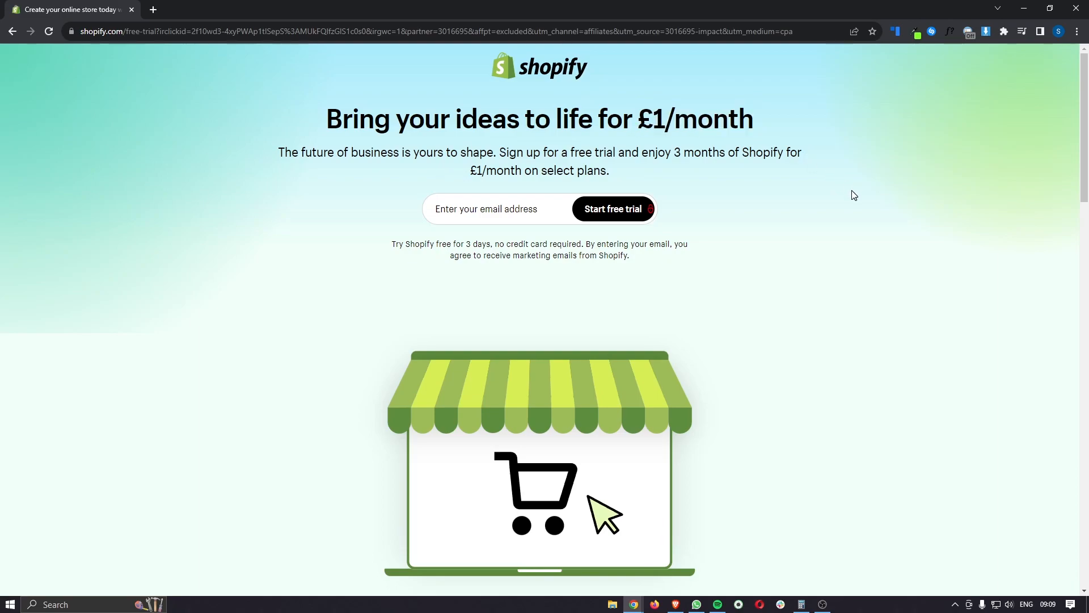
Start the Shopify free trial, skip all business questions, and continue with United Kingdom as the business location.
left_click_drag(461, 244, 520, 244)
left_click(590, 279)
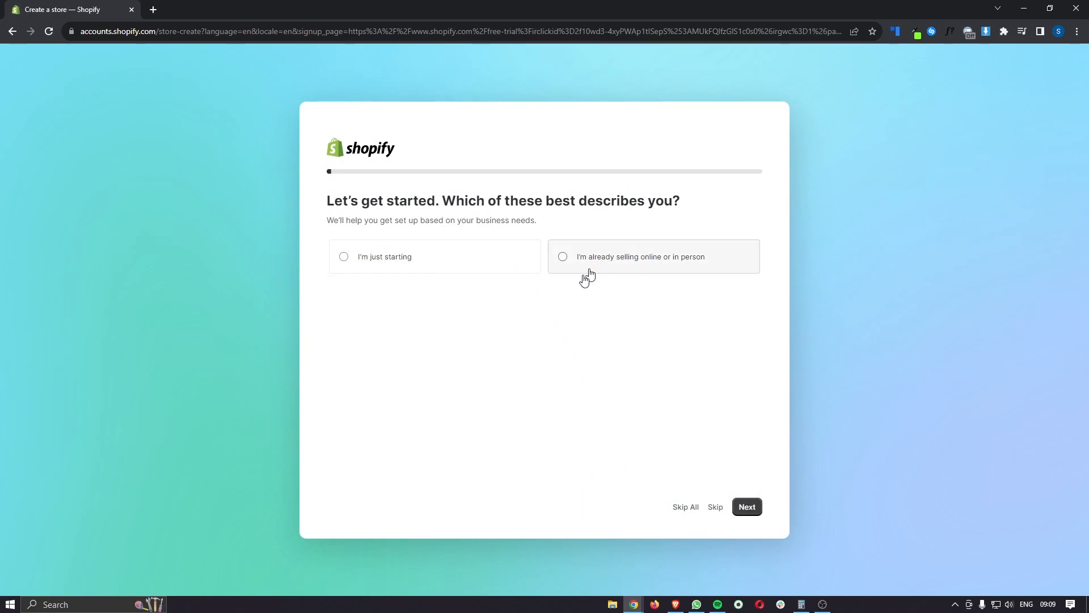
left_click(686, 507)
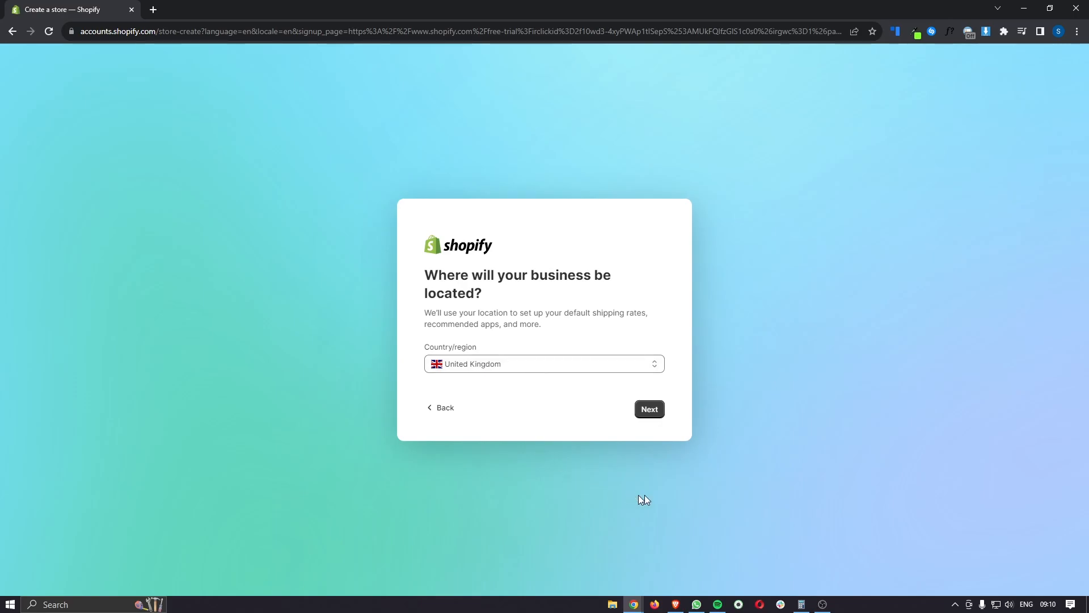
left_click(649, 411)
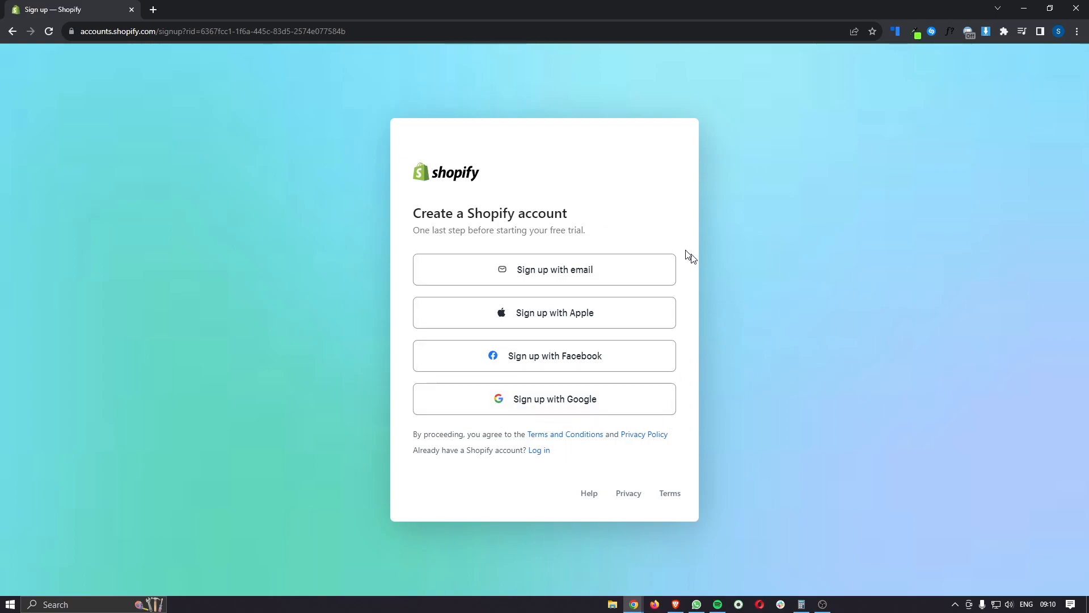
Create the Shopify account using the email sign-up option.
left_click(546, 279)
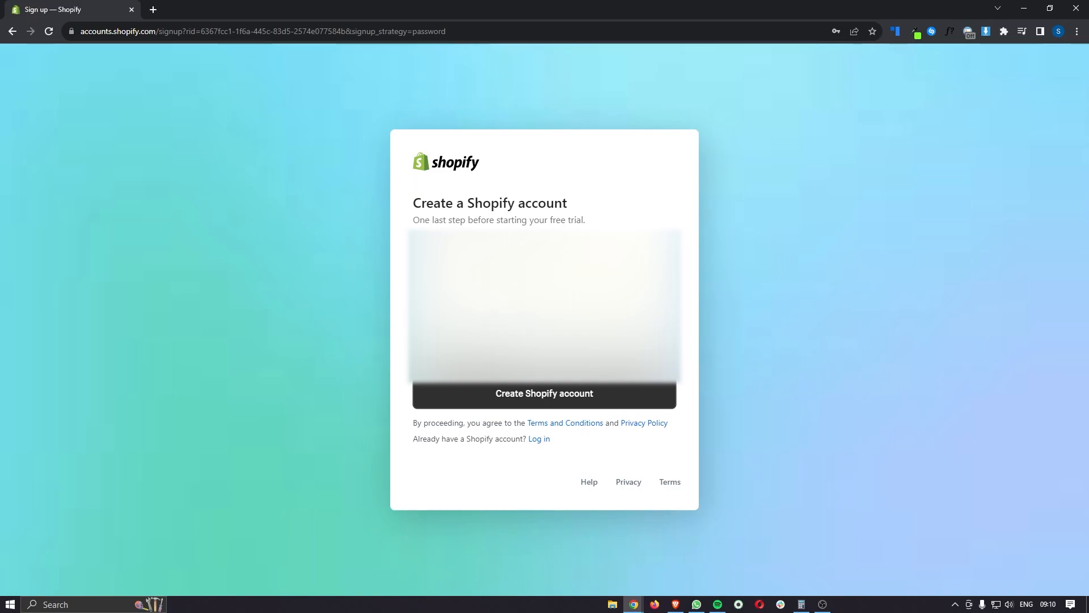
key("Return")
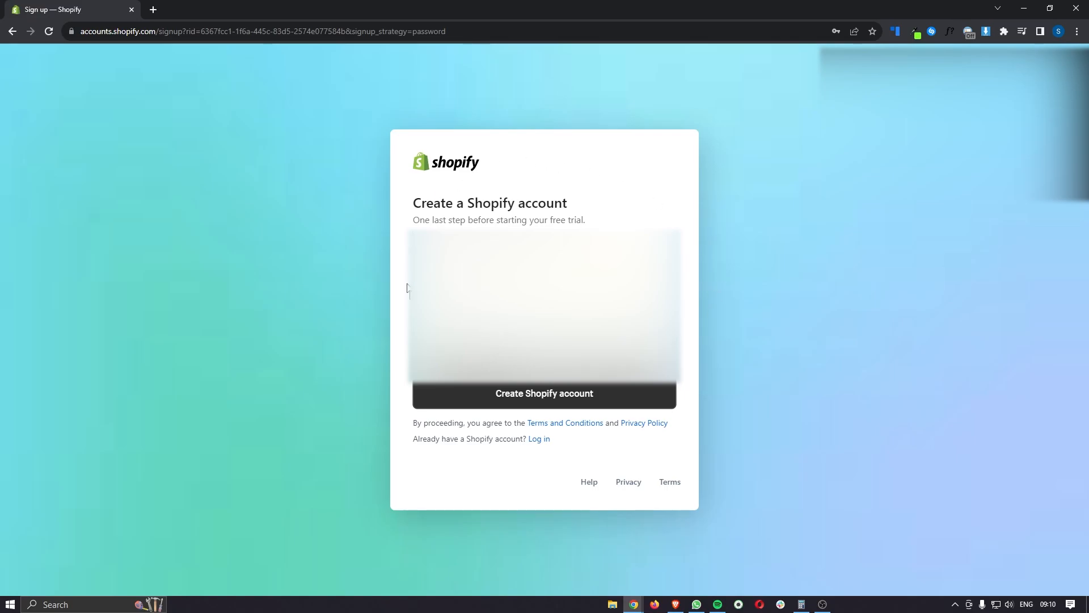
left_click(567, 404)
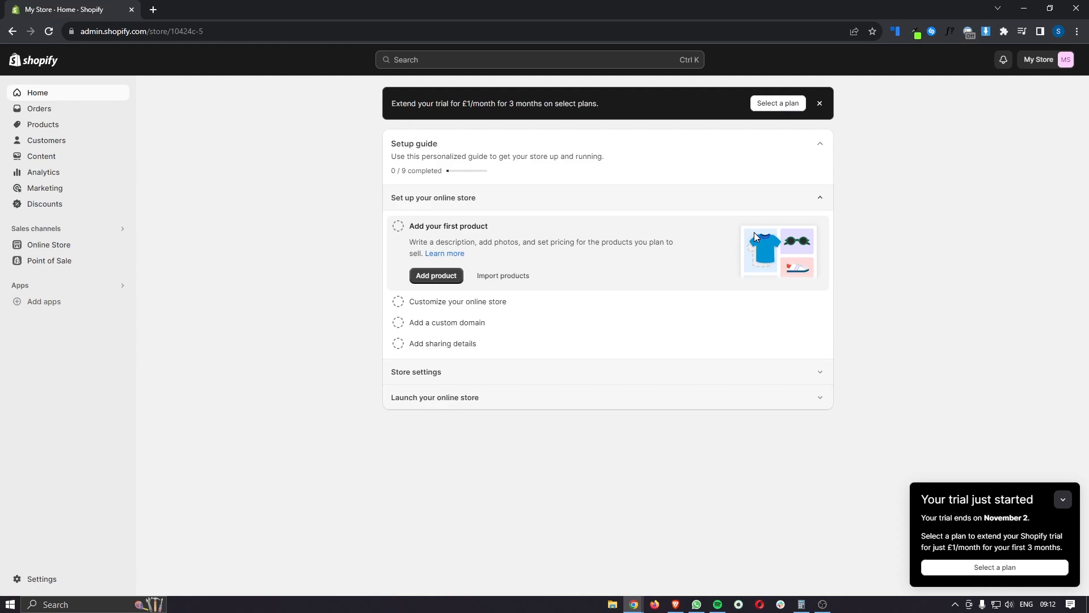
Choose the Basic plan to extend the trial and confirm the Monthly billing cycle.
left_click_drag(391, 106, 597, 109)
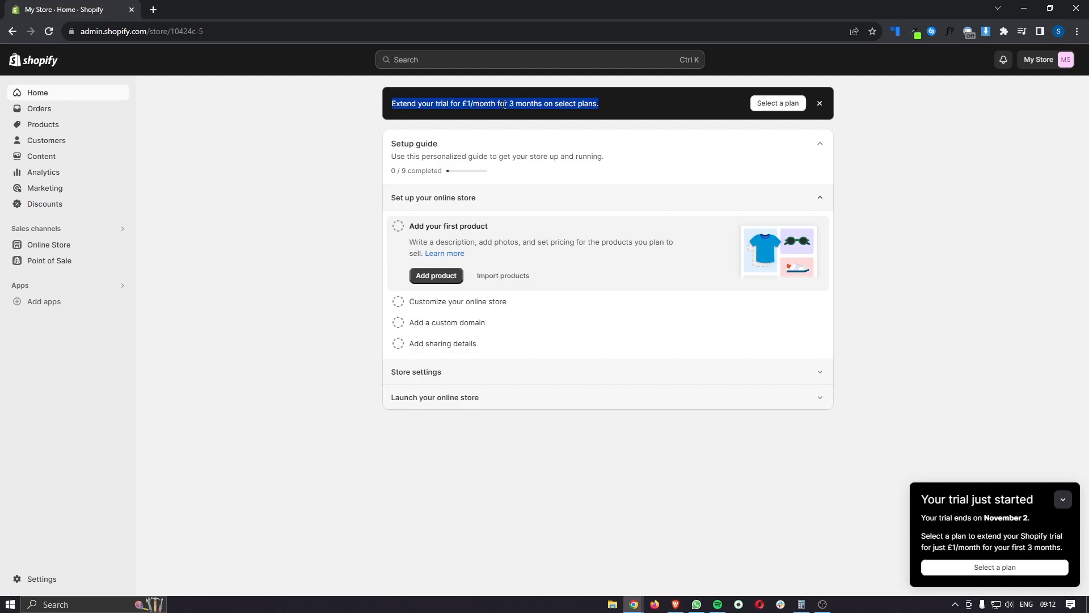
left_click(476, 101)
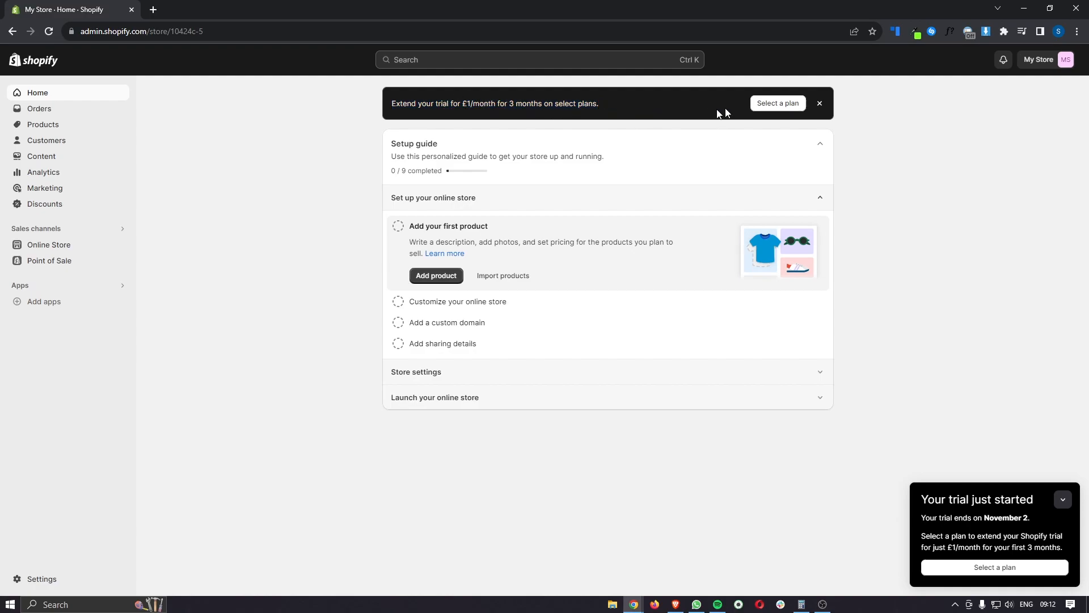
left_click(777, 106)
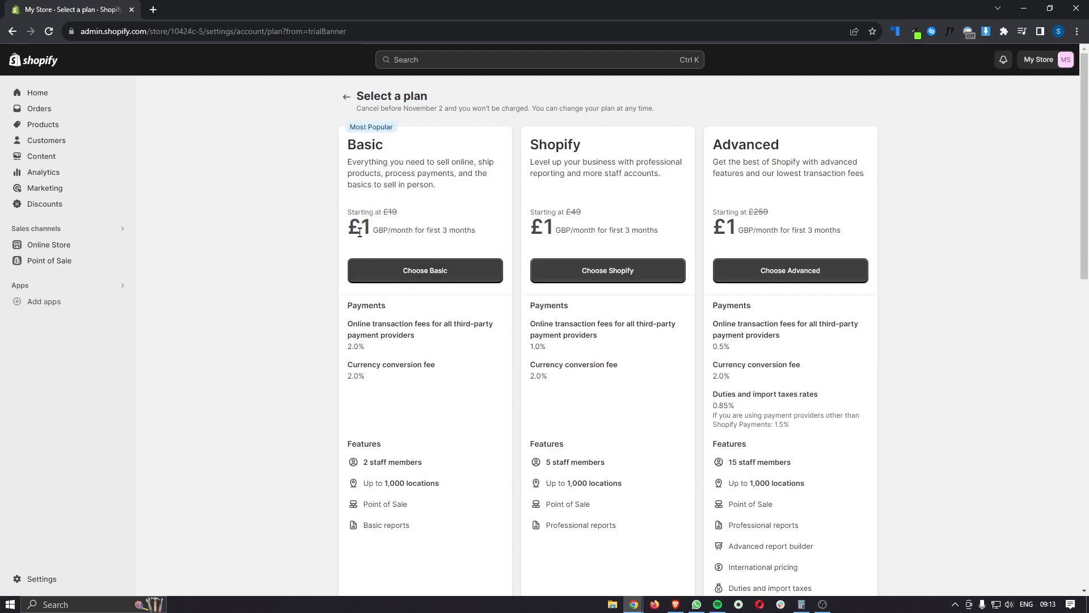
left_click_drag(345, 144, 410, 143)
left_click(410, 143)
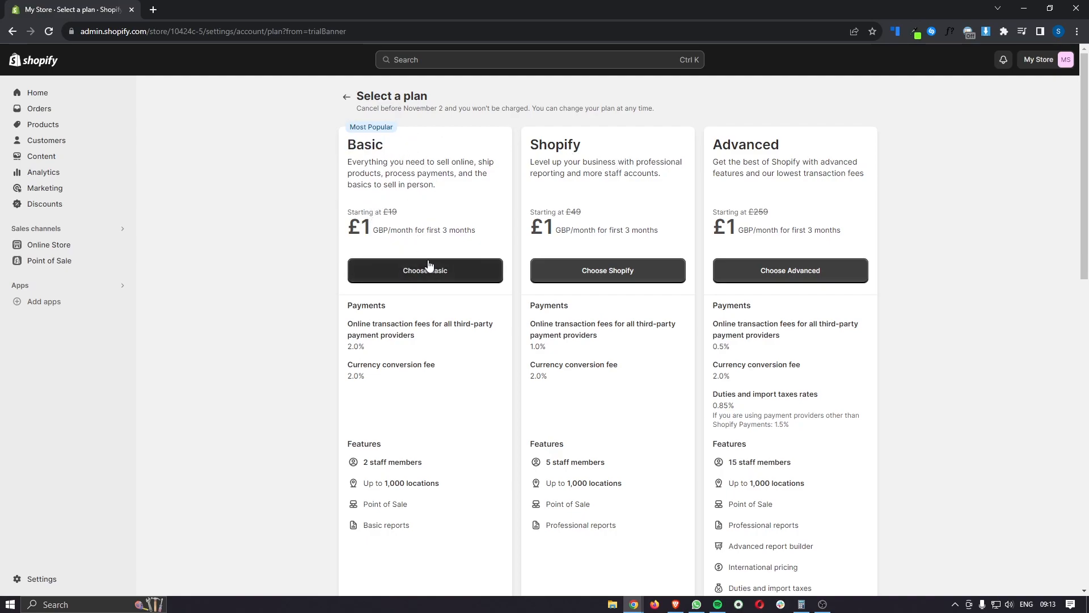
left_click(429, 280)
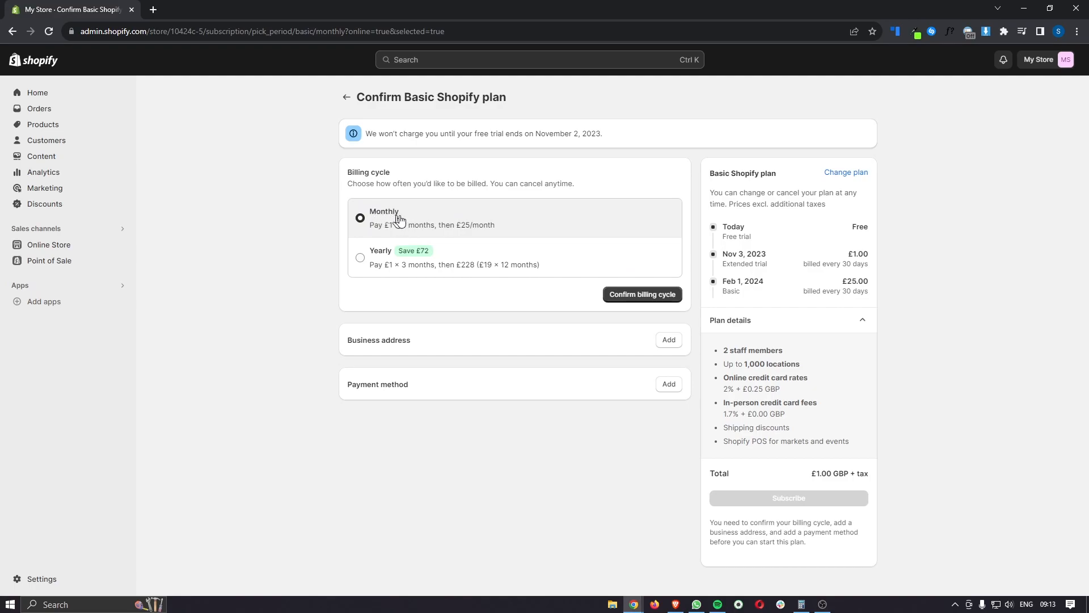
left_click(637, 294)
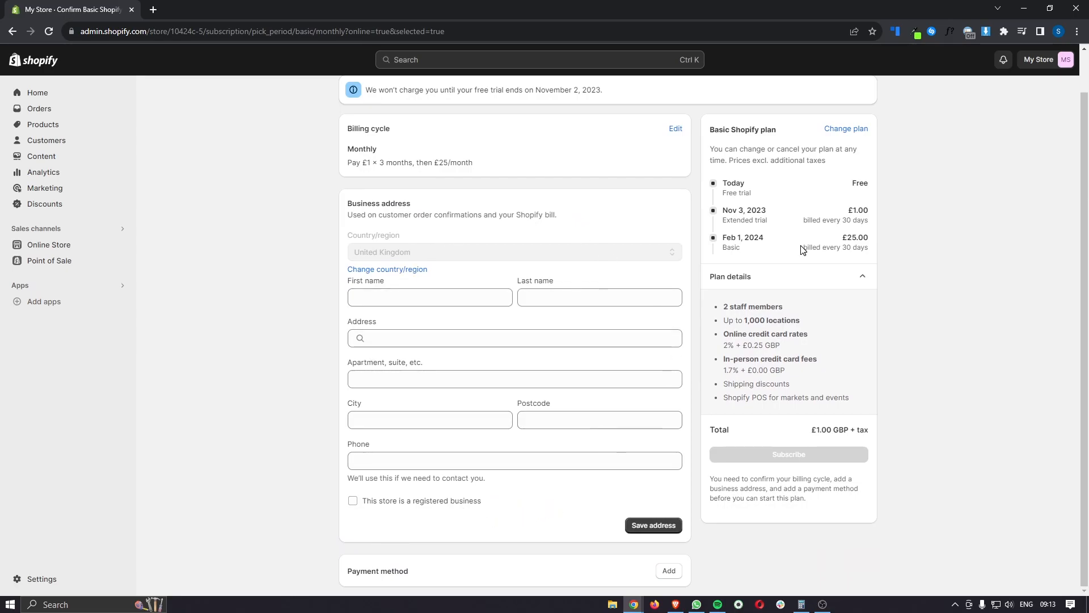
Subscribe to the Basic Shopify plan and return to the admin home page without adding POS Pro.
scroll(801, 247, "up", 5)
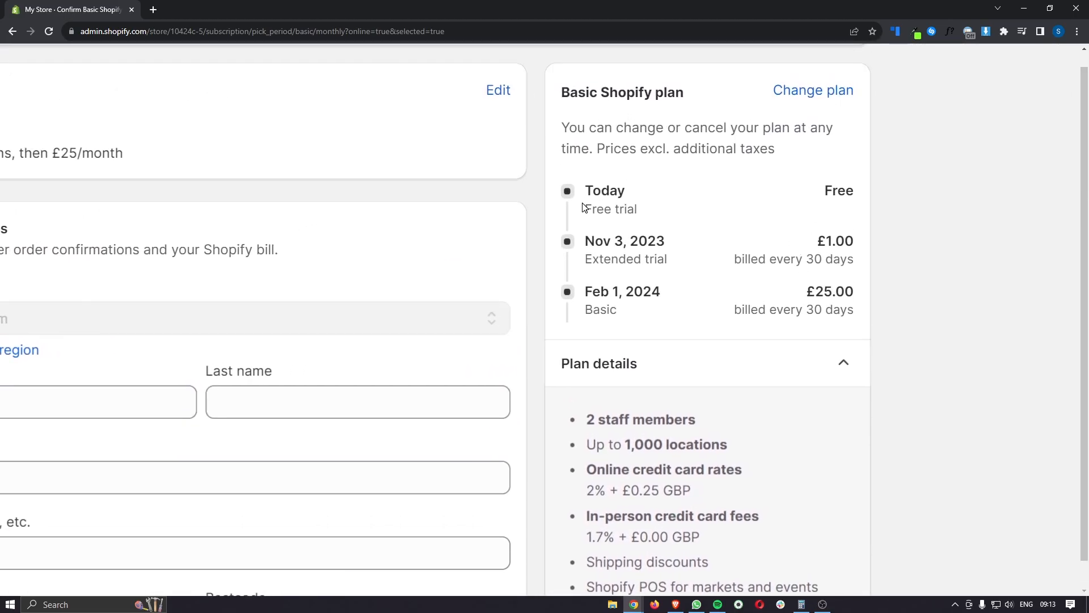
left_click_drag(583, 208, 654, 216)
left_click(662, 204)
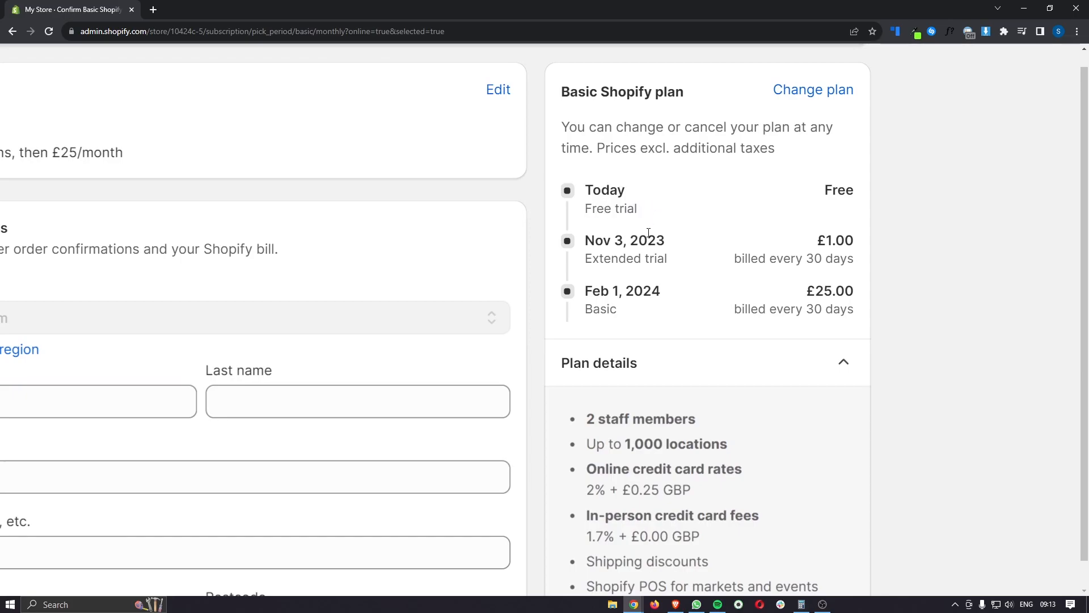
scroll(649, 232, "down", 5)
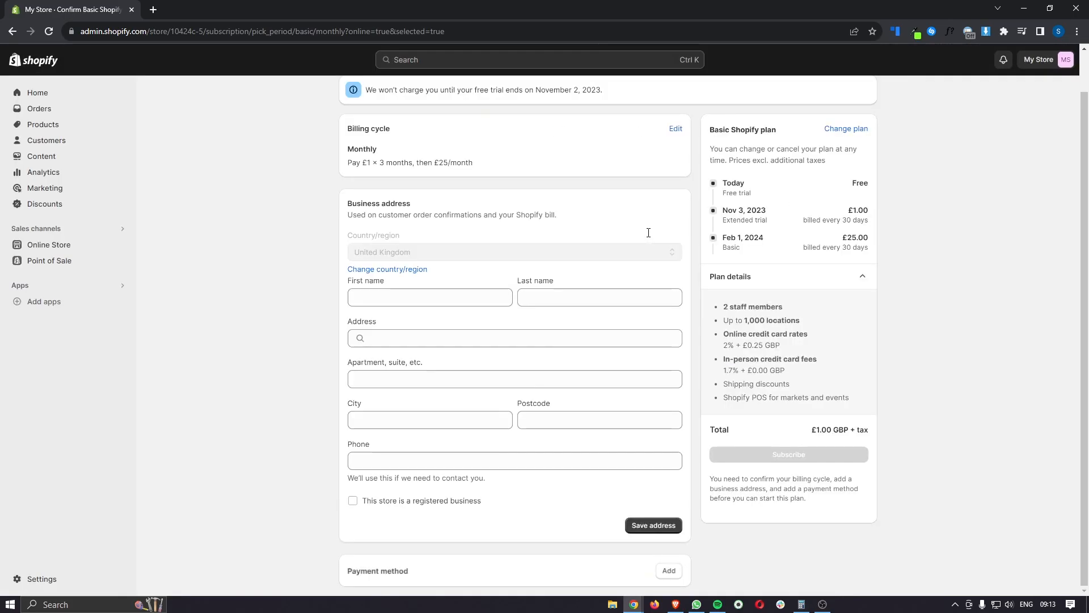
left_click_drag(709, 130, 783, 138)
left_click(782, 138)
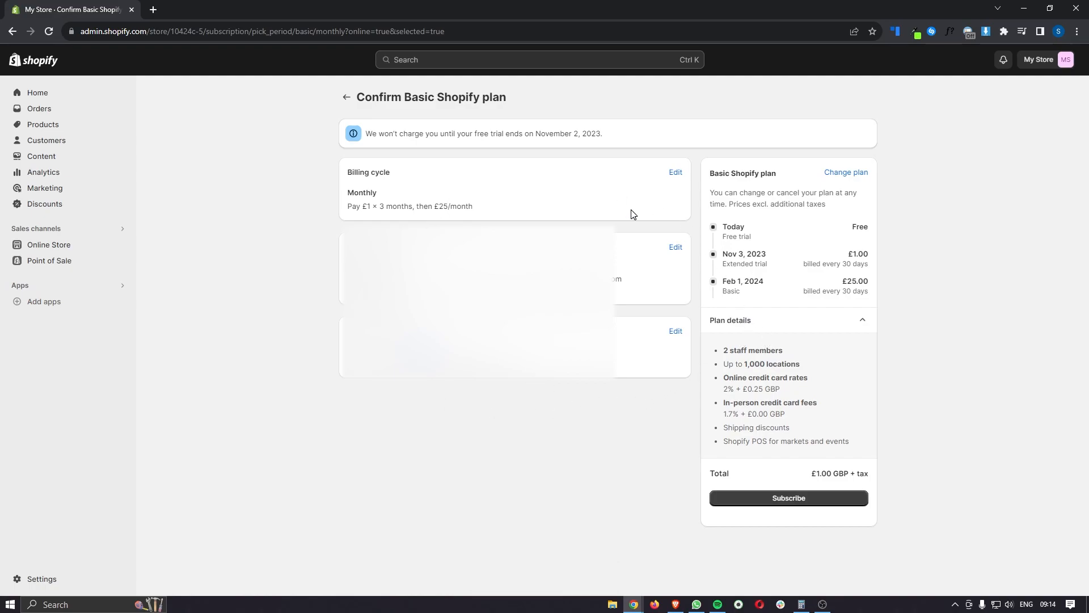
left_click(789, 500)
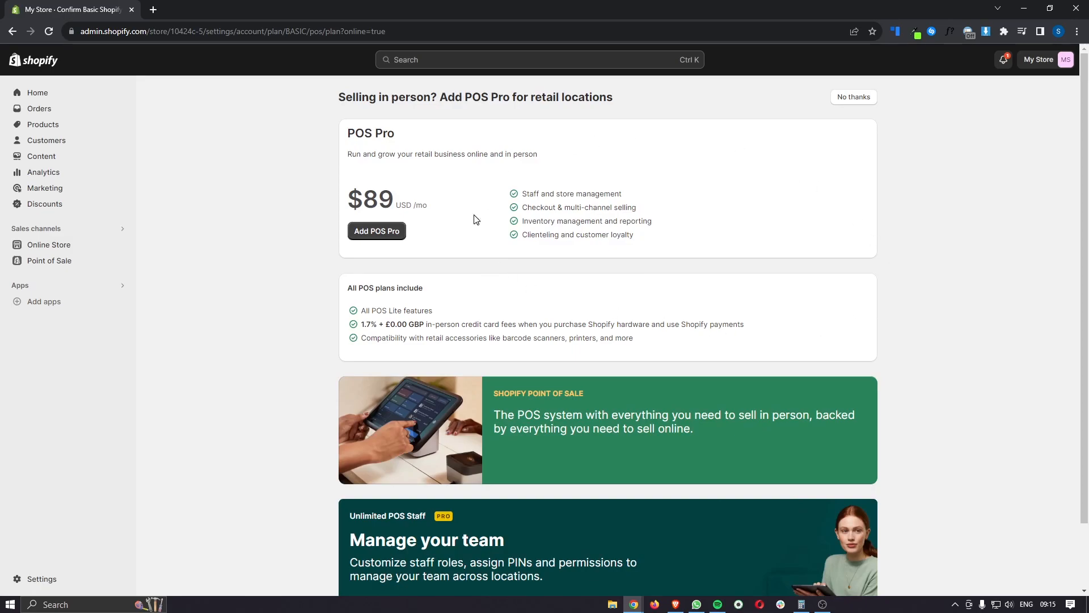
left_click(26, 93)
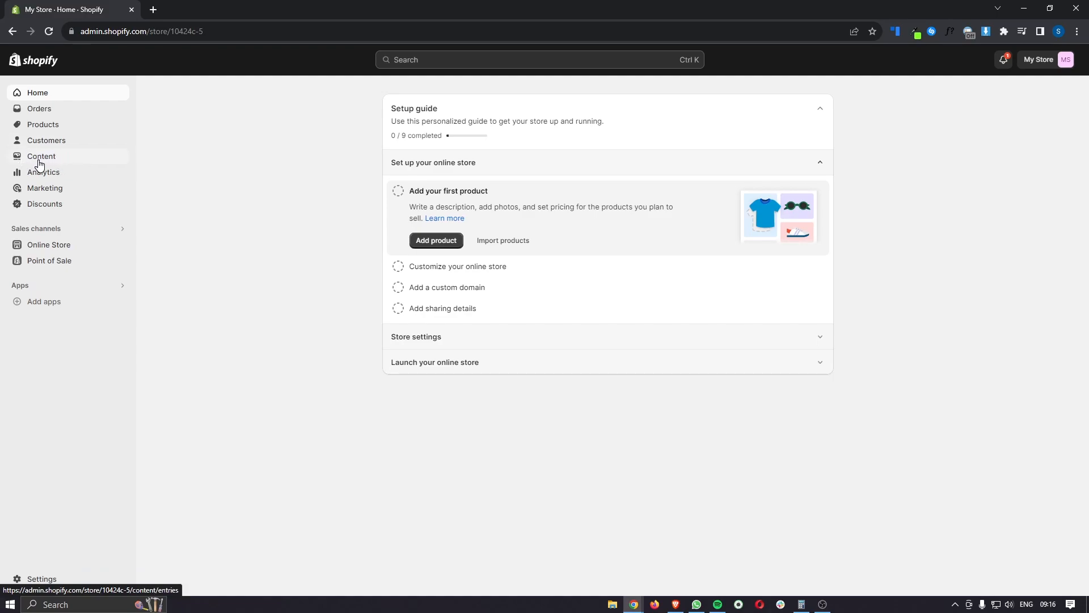
Look over the sales, sessions and orders charts on the Analytics dashboard, and return to the home page.
left_click(47, 178)
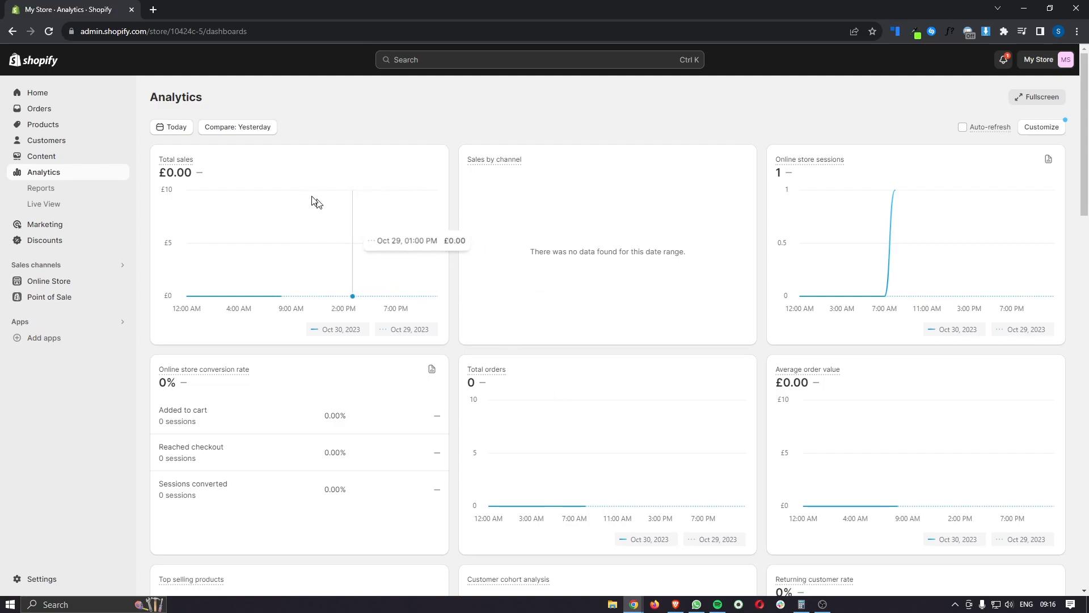
scroll(650, 290, "down", 2)
scroll(649, 290, "down", 2)
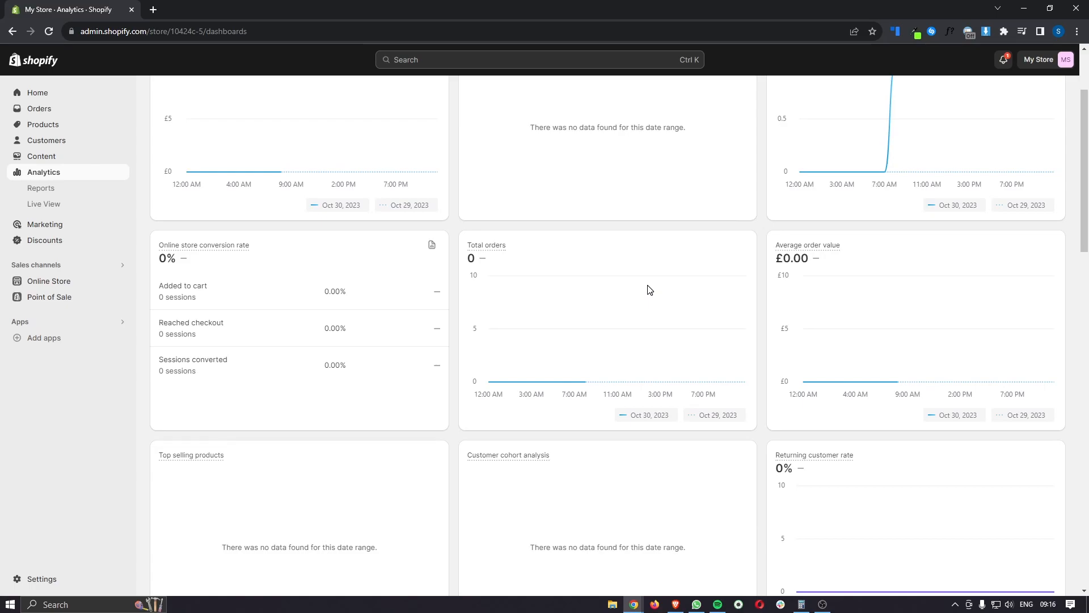
scroll(648, 288, "up", 4)
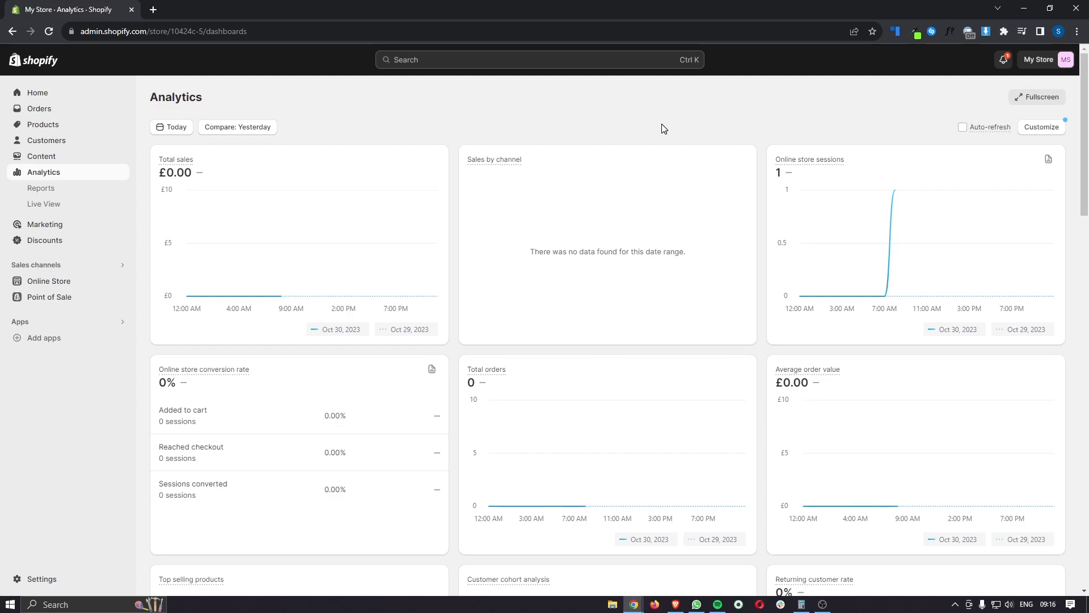
left_click(85, 99)
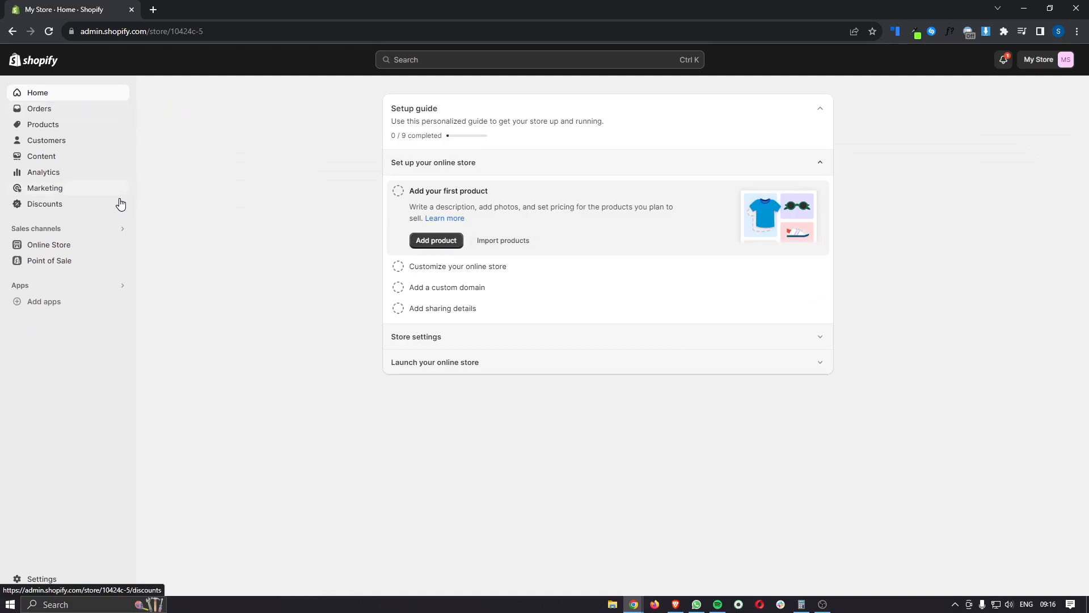
Go from the online store's themes and popular free themes to the Shopify Theme Store, accepting its cookies.
left_click(63, 247)
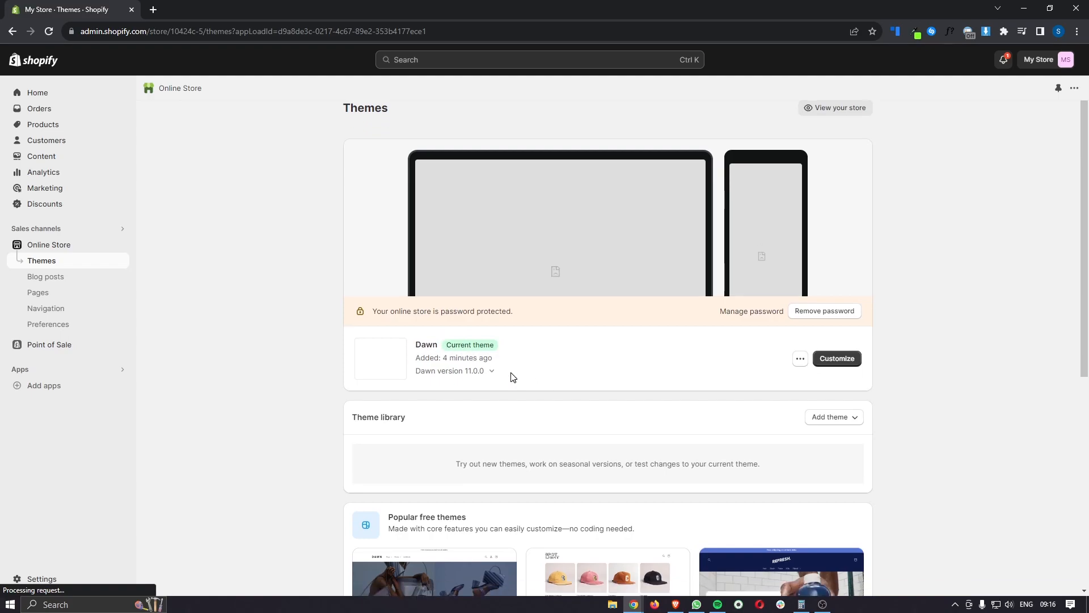
scroll(512, 377, "down", 5)
scroll(513, 378, "down", 1)
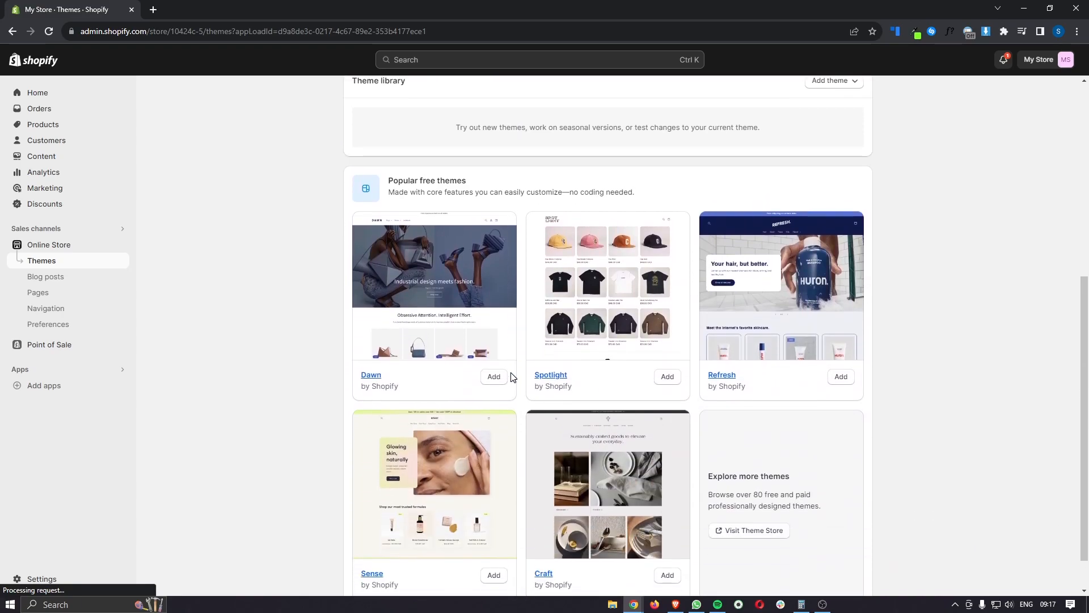
left_click_drag(387, 175, 483, 176)
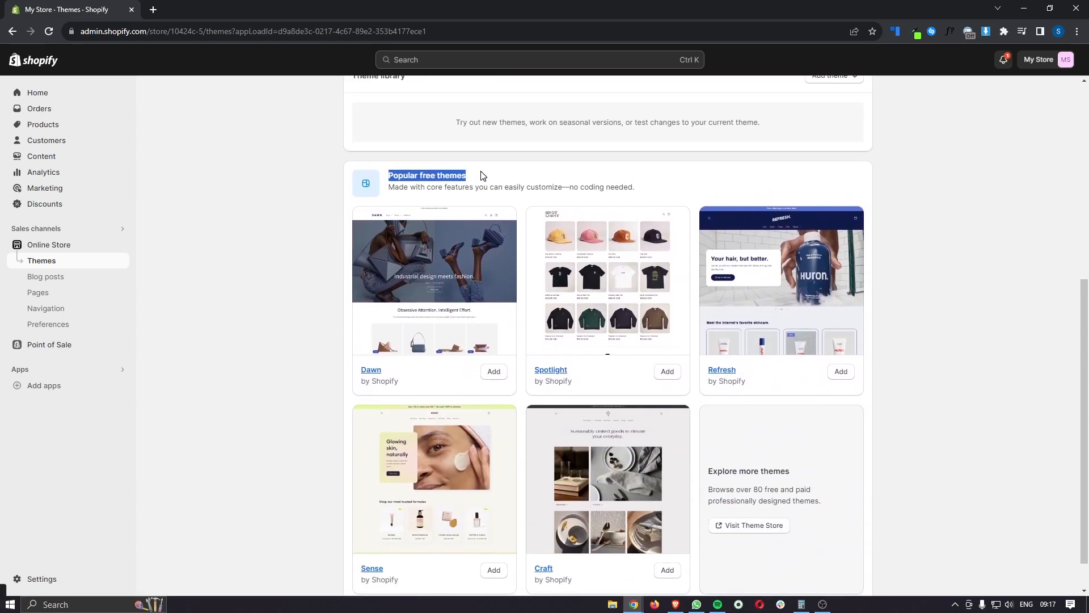
left_click(564, 181)
scroll(923, 235, "down", 1)
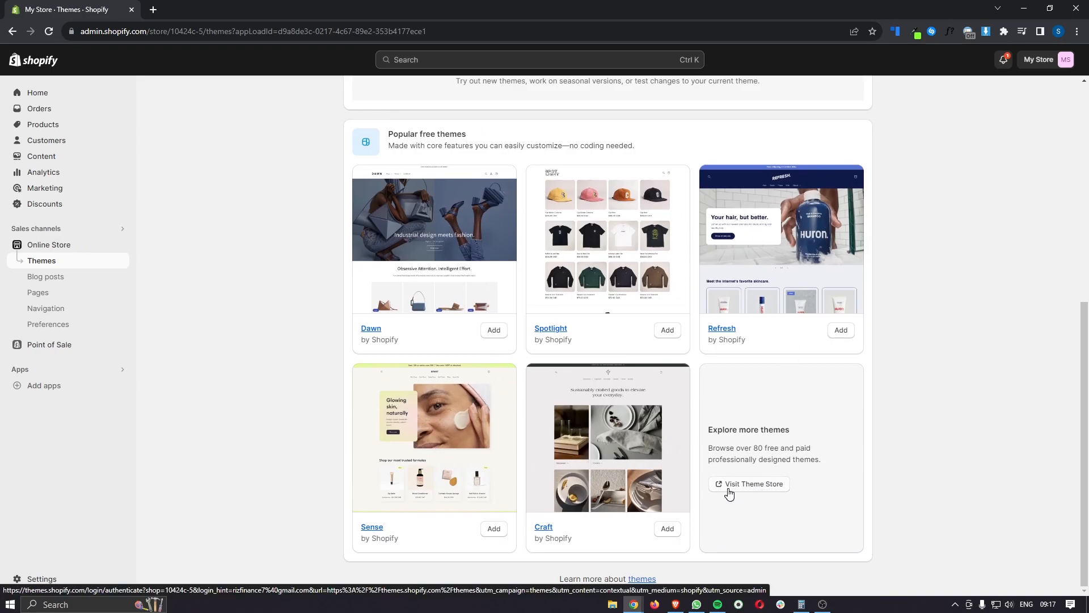
left_click(765, 492)
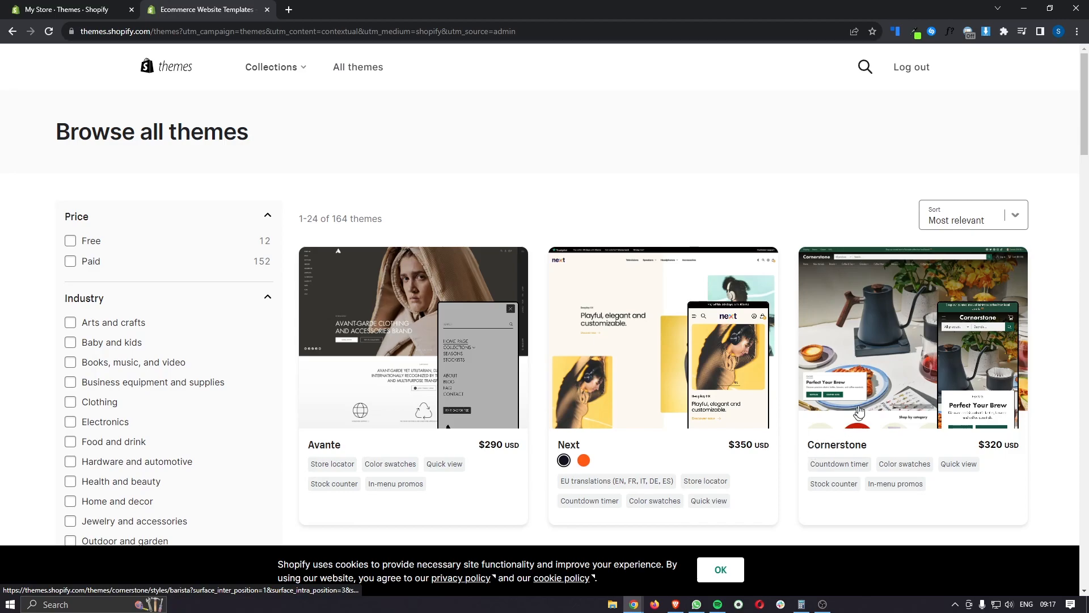
left_click(719, 569)
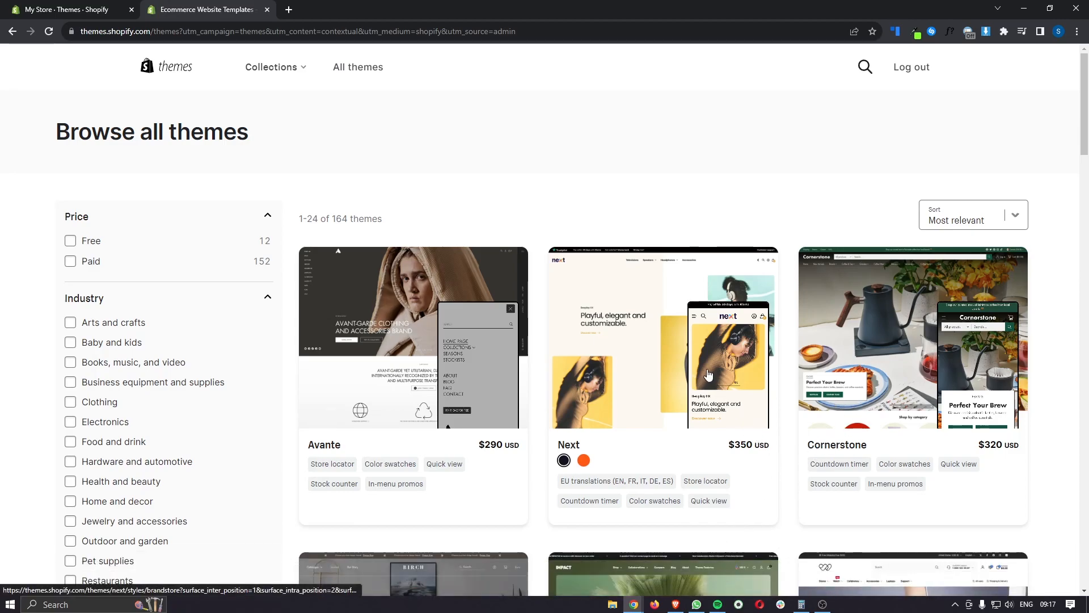
Compare the prices of the listed paid themes, such as Avante and Next.
scroll(709, 374, "down", 2)
scroll(708, 372, "down", 2)
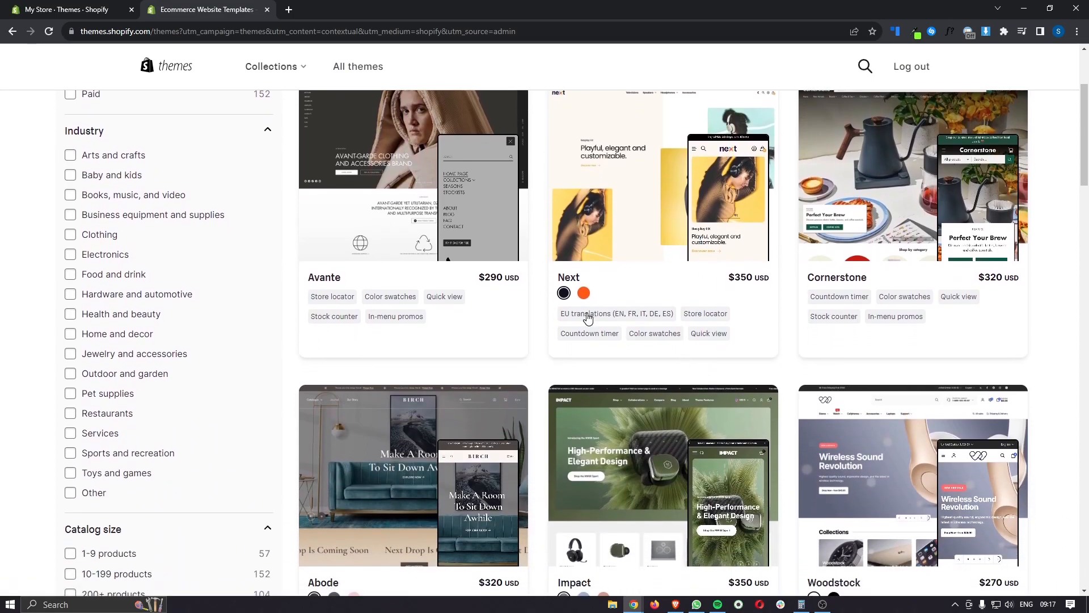
left_click_drag(474, 282, 526, 280)
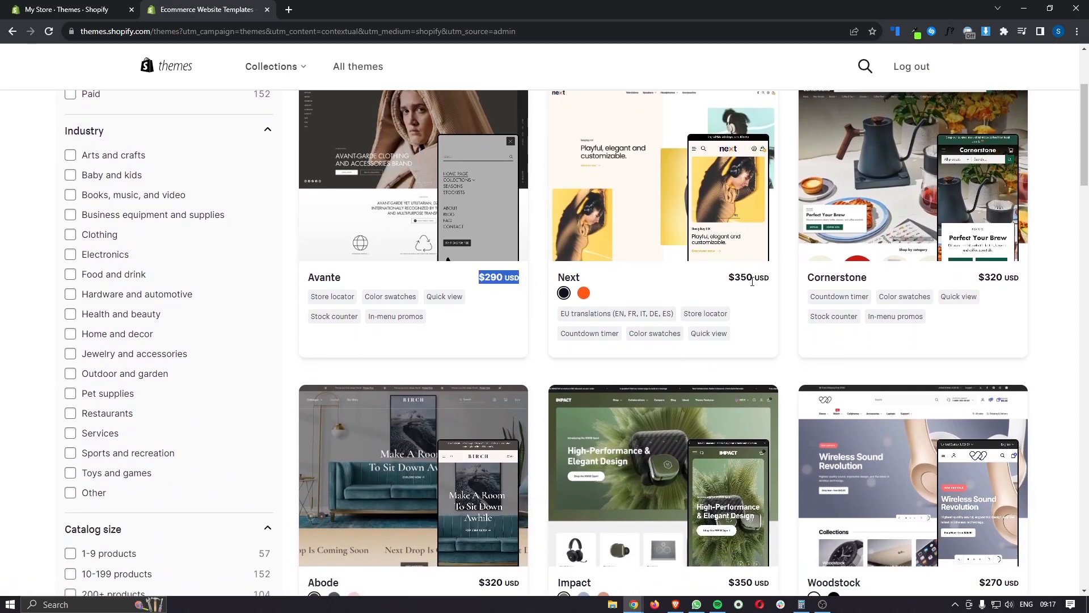
left_click_drag(728, 280, 775, 285)
left_click(787, 291)
scroll(786, 291, "up", 1)
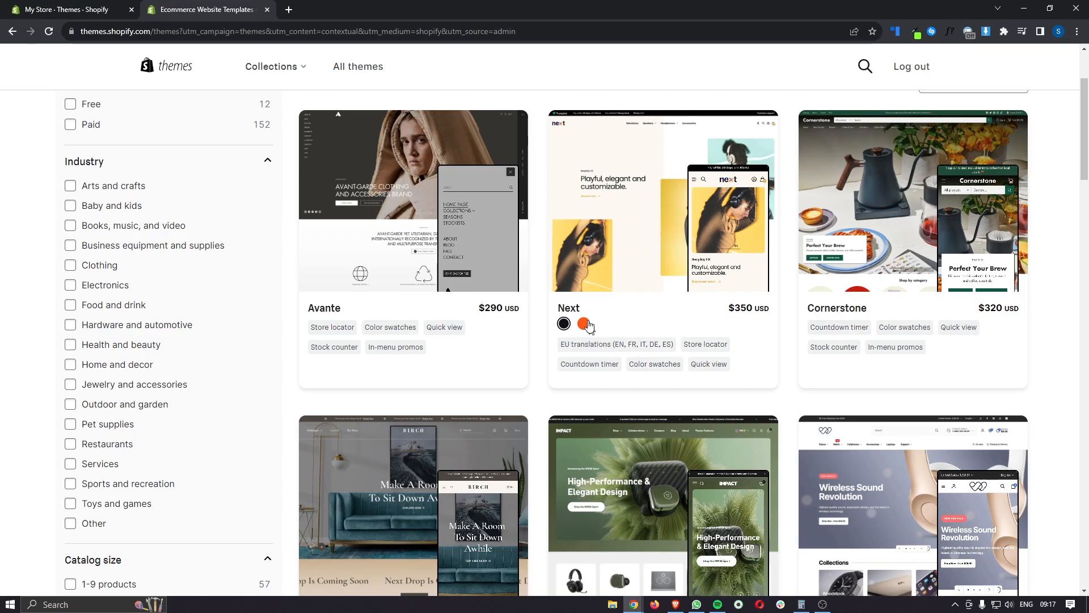
Filter the Theme Store listing by the Free price option and browse through the matching themes.
left_click(72, 106)
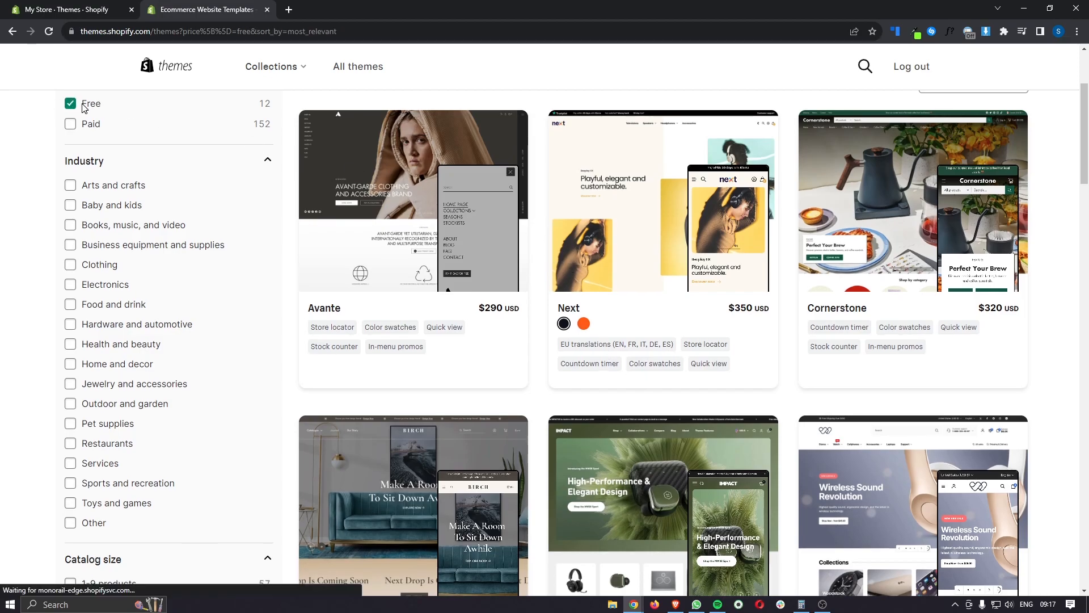
scroll(813, 442, "down", 3)
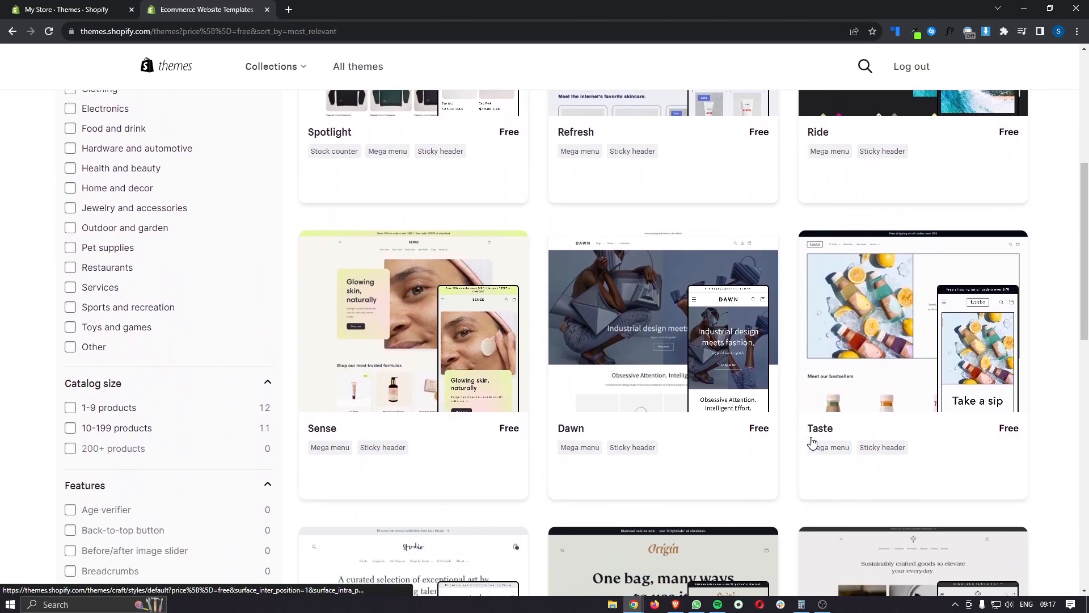
scroll(812, 442, "down", 5)
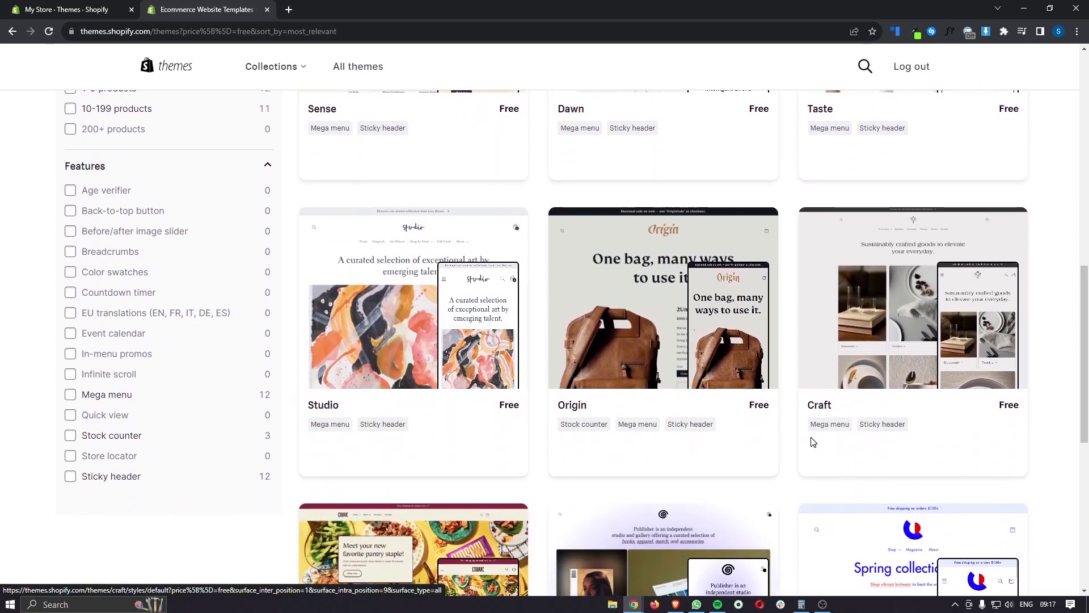
scroll(813, 442, "down", 4)
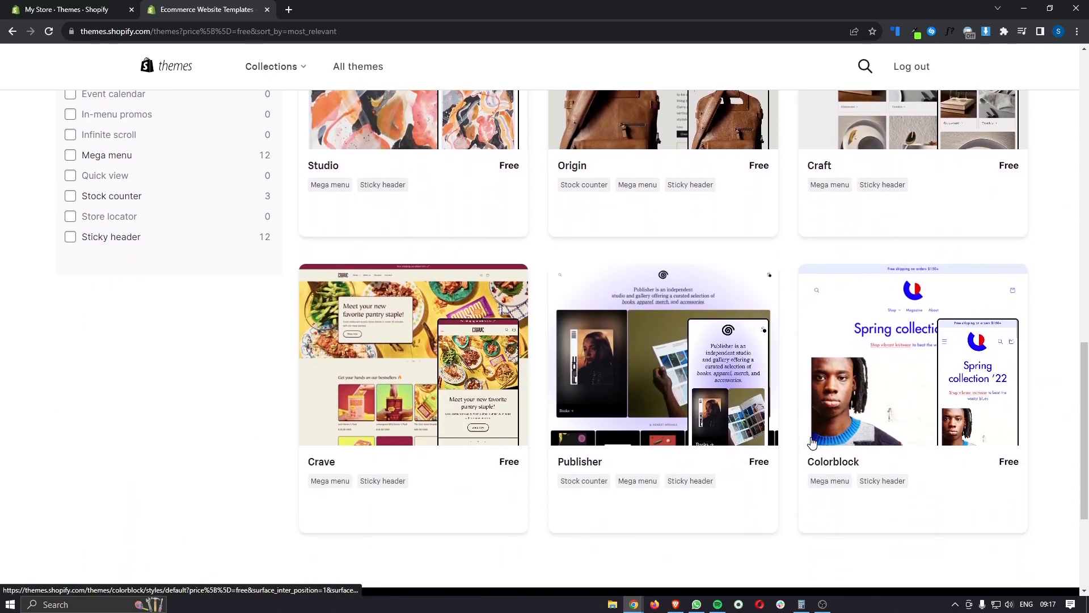
Choose the free Refresh theme from the filtered listing and add it to the online store's themes.
scroll(813, 442, "up", 8)
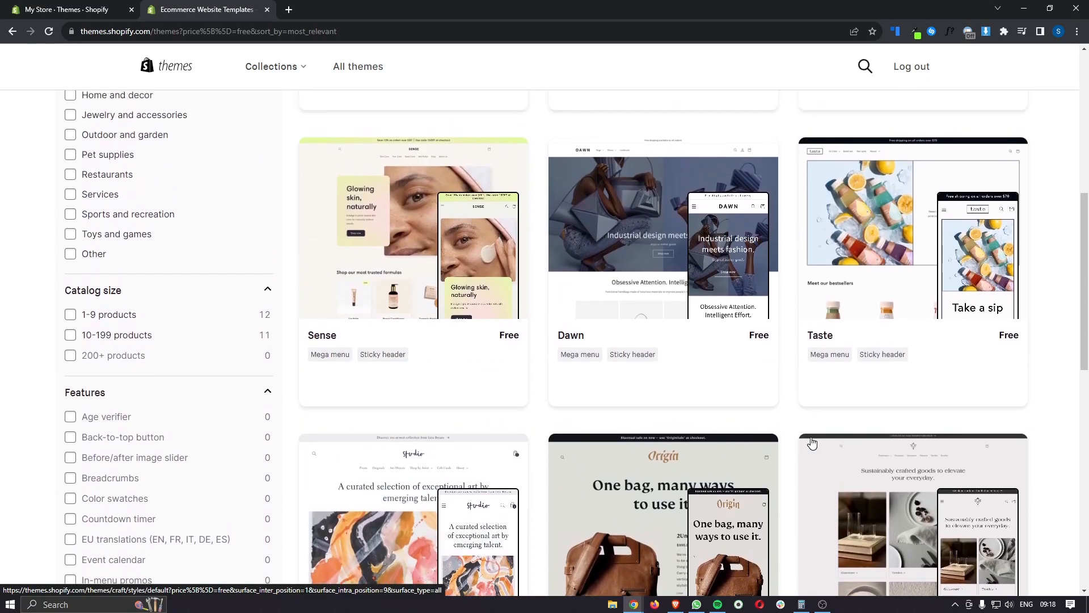
scroll(812, 442, "up", 4)
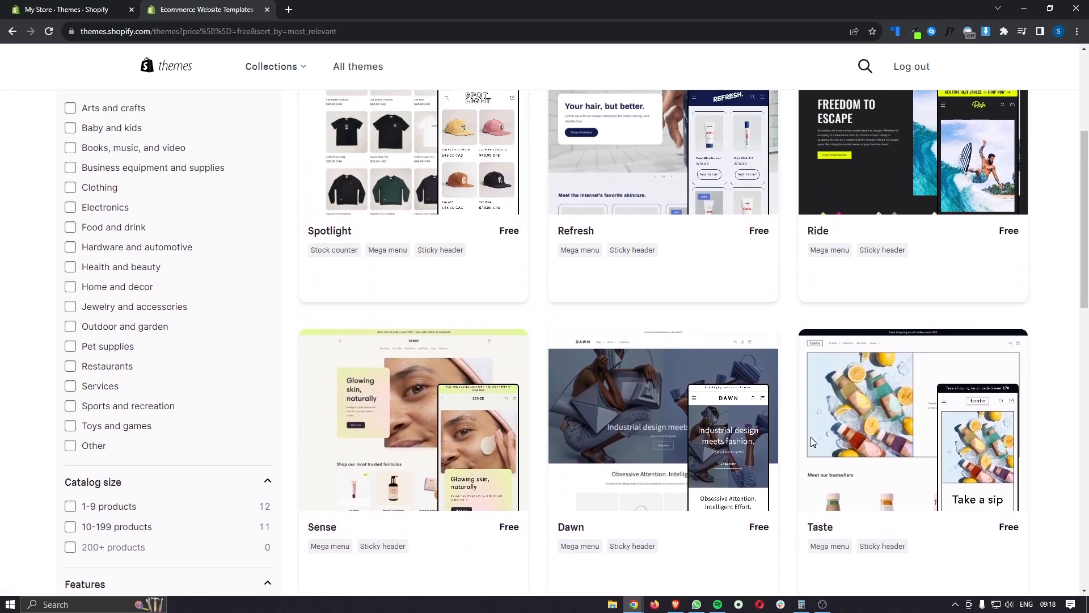
scroll(813, 442, "up", 2)
scroll(812, 442, "down", 2)
scroll(813, 442, "up", 3)
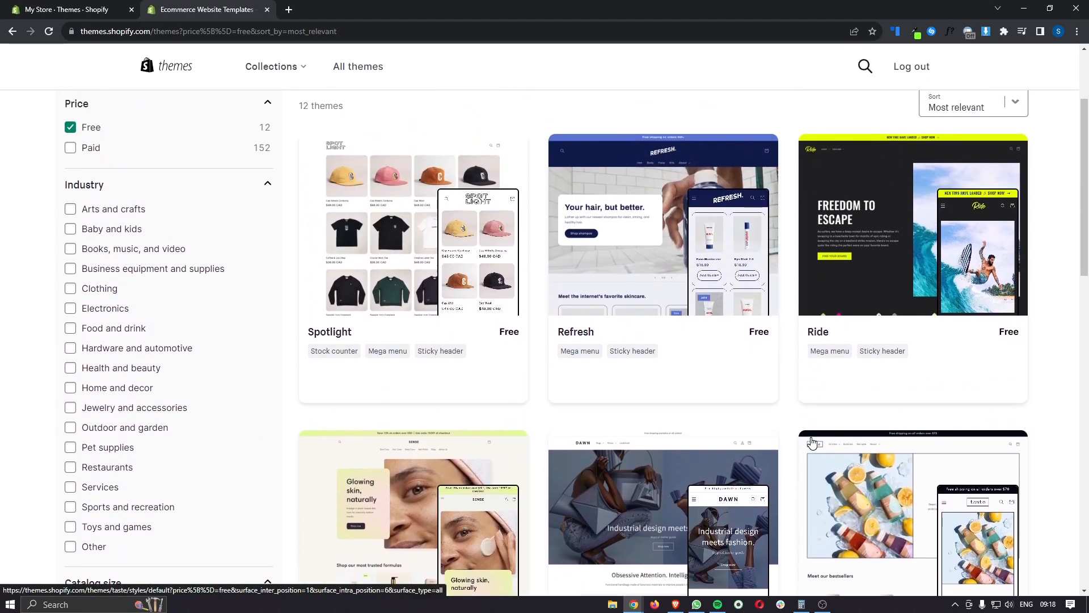
scroll(682, 209, "down", 2)
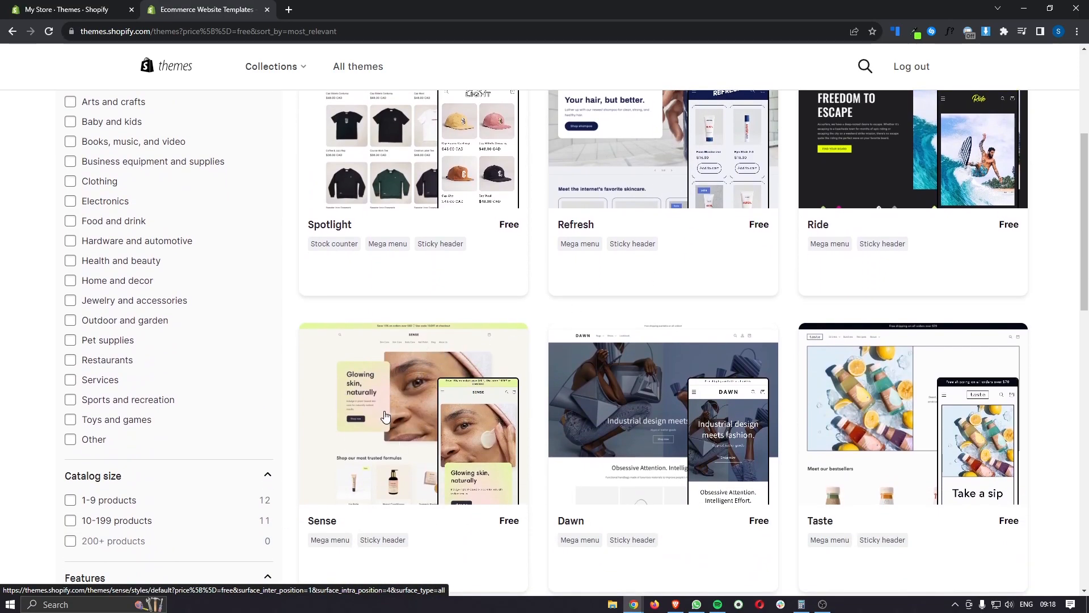
scroll(646, 255, "up", 2)
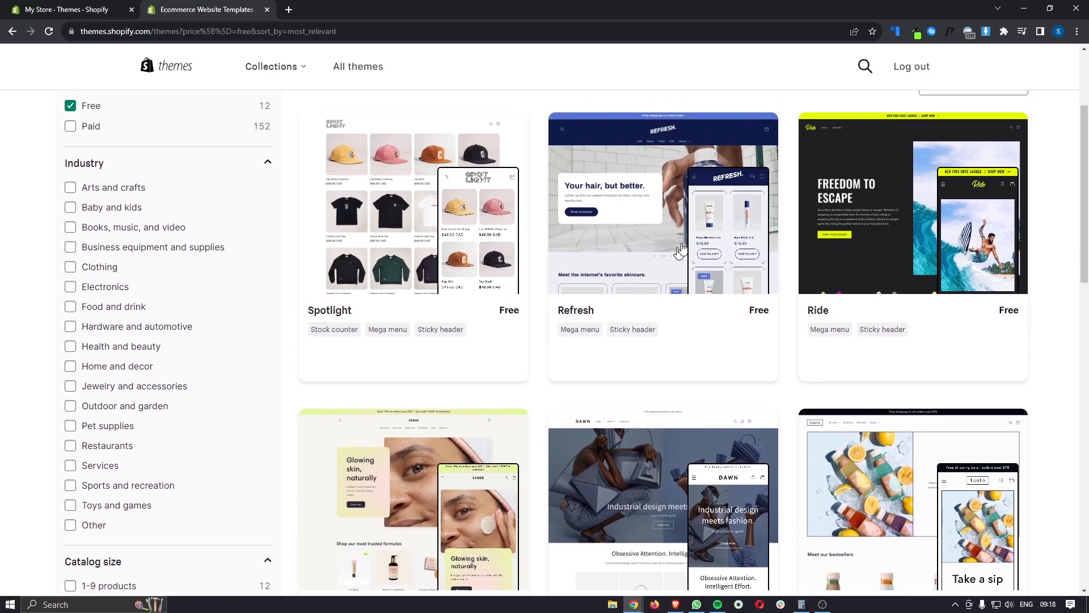
left_click(624, 294)
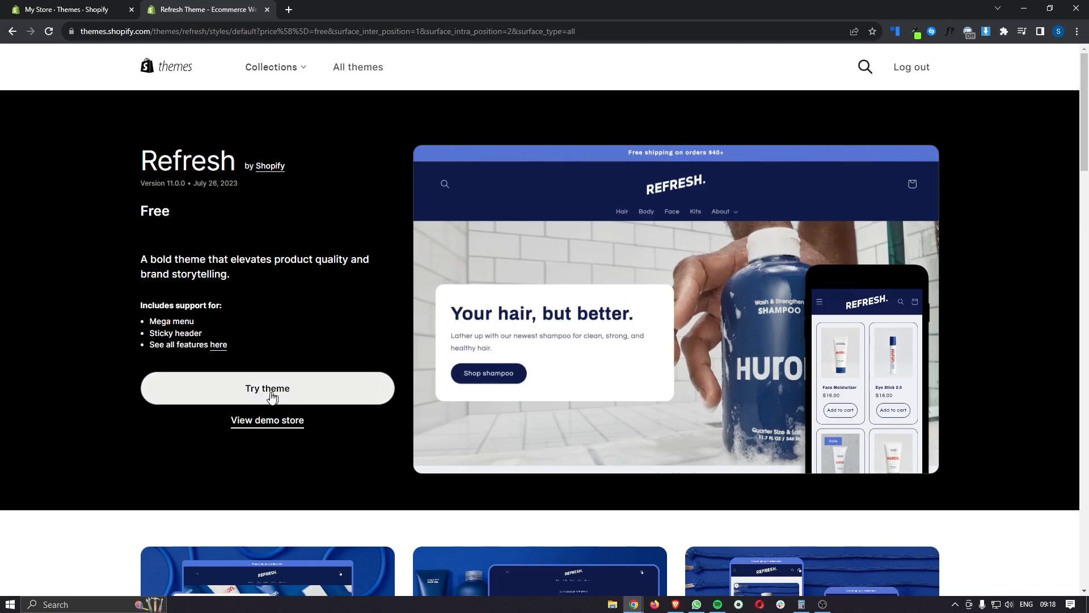
left_click(271, 396)
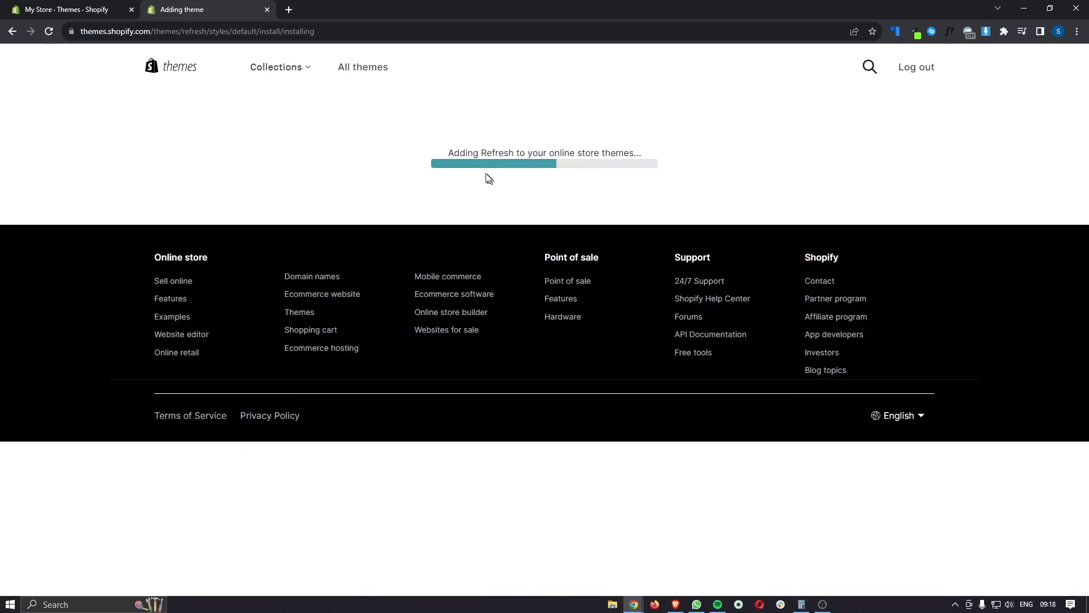
left_click_drag(442, 152, 656, 151)
left_click(682, 160)
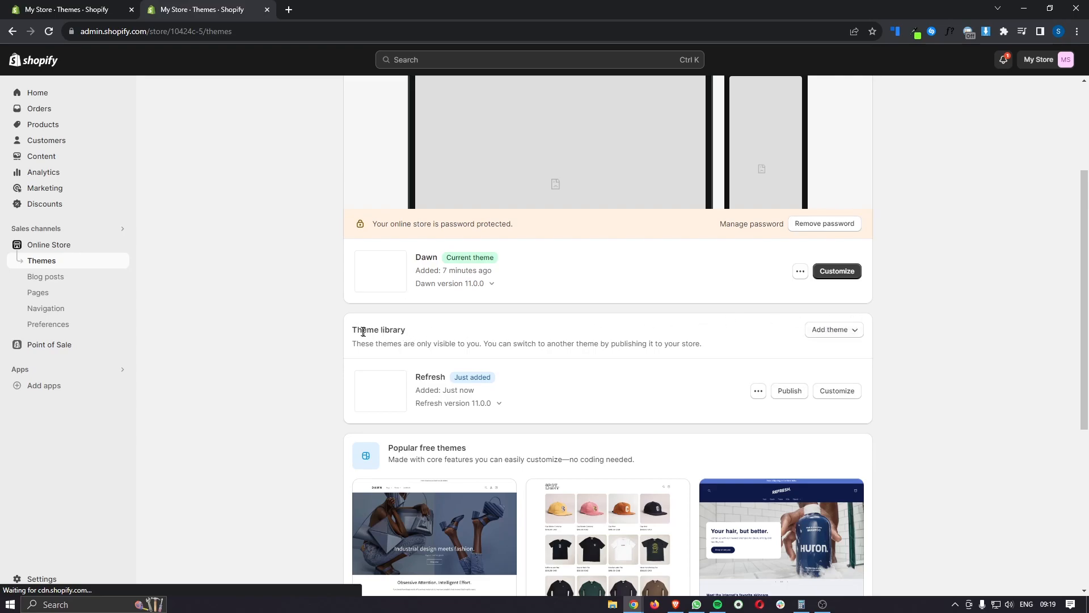
Publish the Refresh theme from the theme library as the store's current theme in place of Dawn.
left_click_drag(348, 334, 408, 335)
left_click(413, 335)
left_click_drag(408, 380, 446, 379)
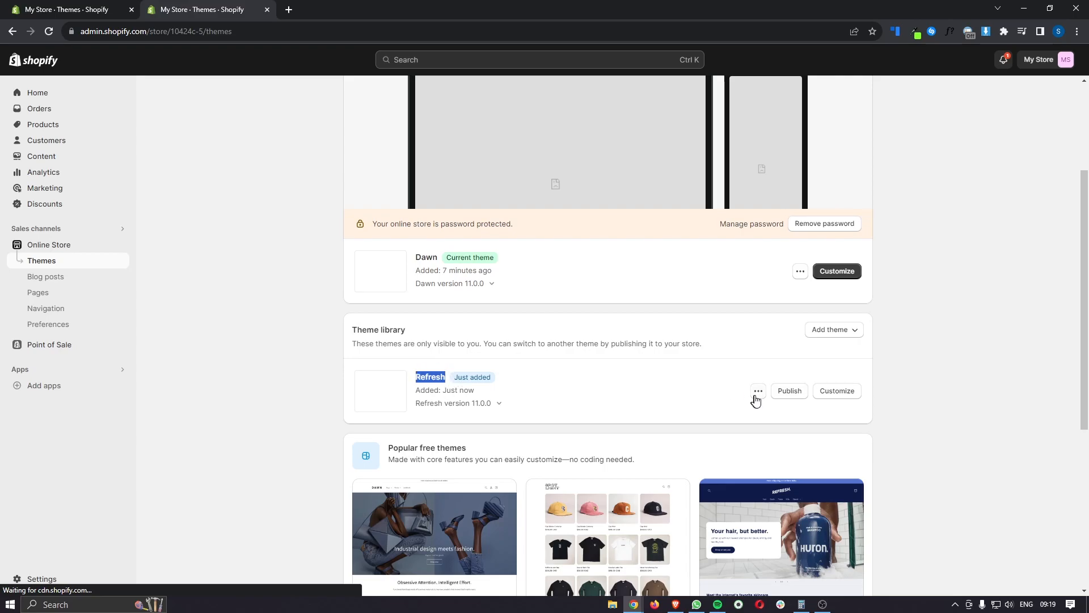
left_click(796, 397)
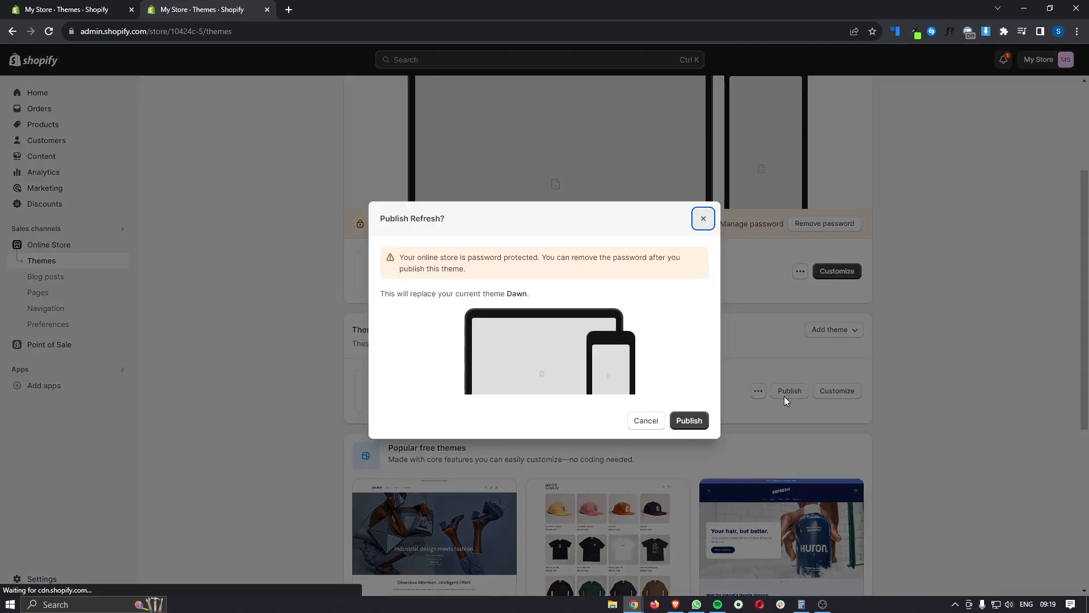
left_click(687, 423)
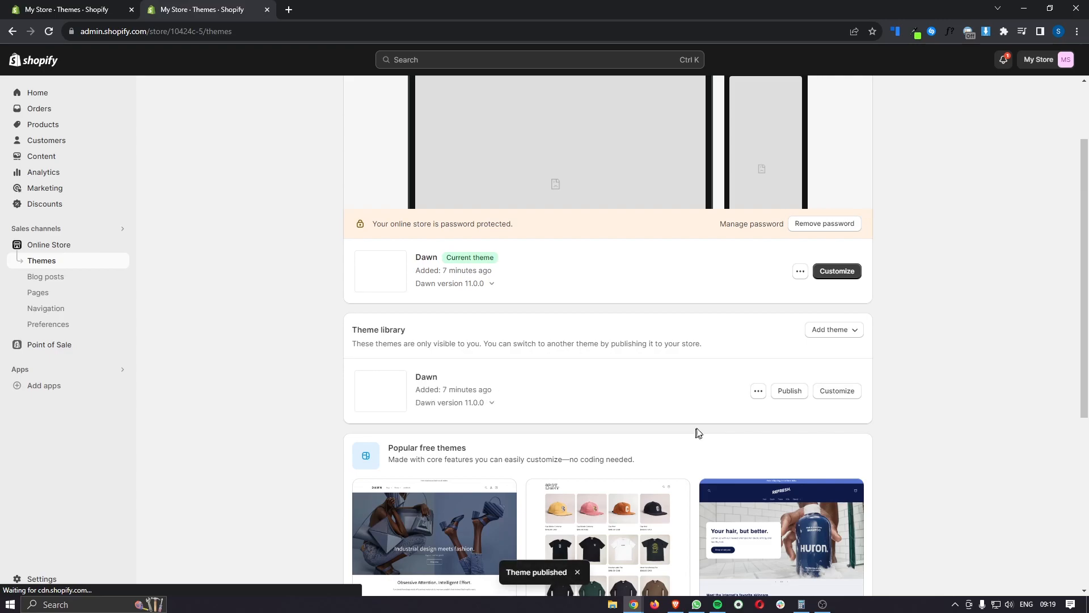
scroll(690, 409, "up", 1)
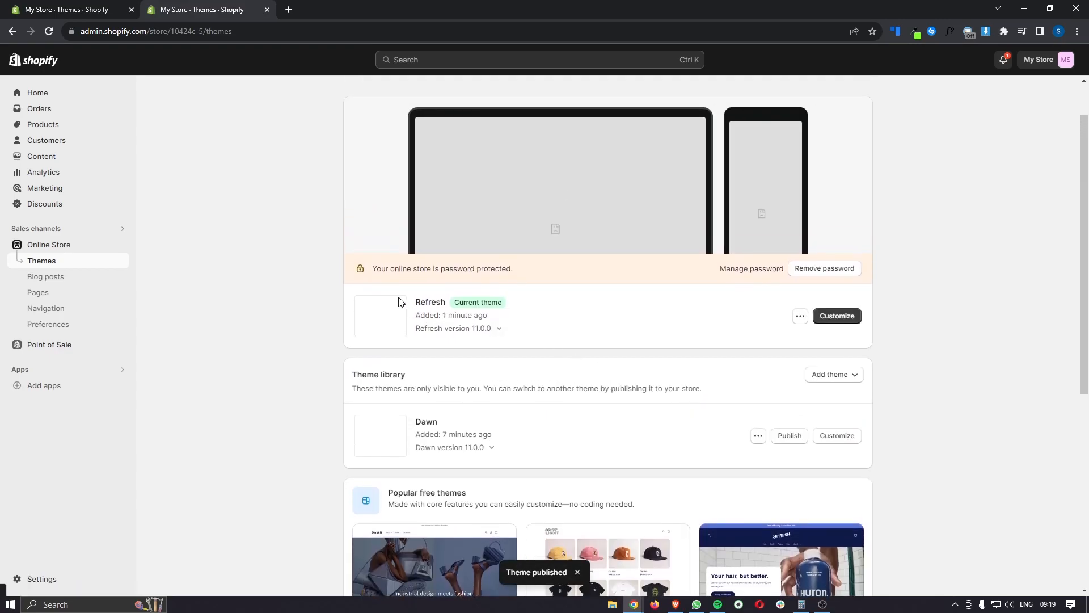
left_click_drag(413, 307, 462, 303)
left_click(453, 296)
scroll(502, 301, "up", 1)
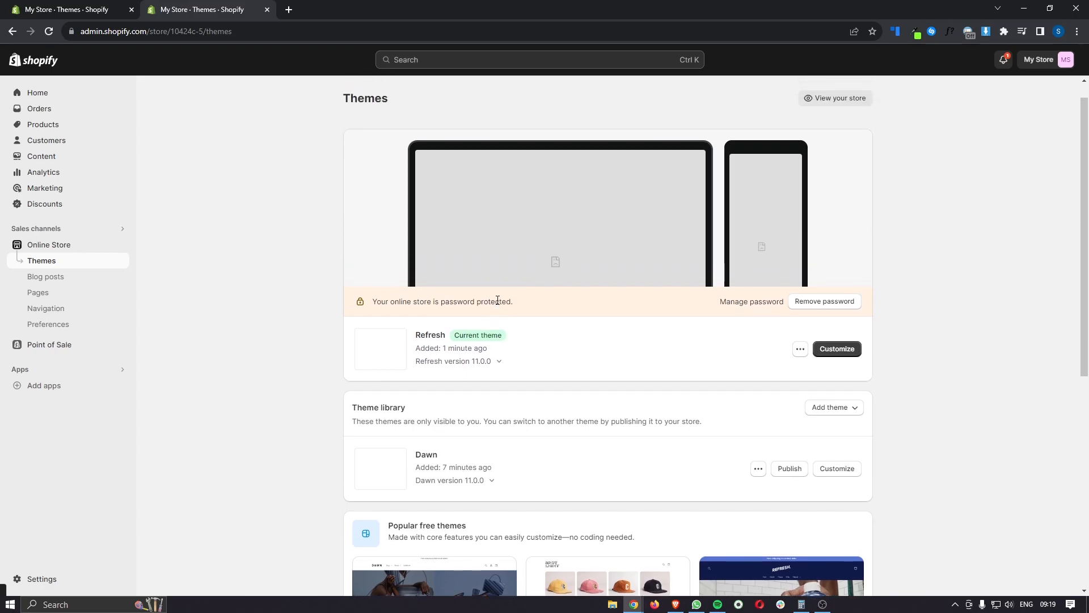
Remove the online store's password protection and open the Refresh theme for customization.
left_click(826, 304)
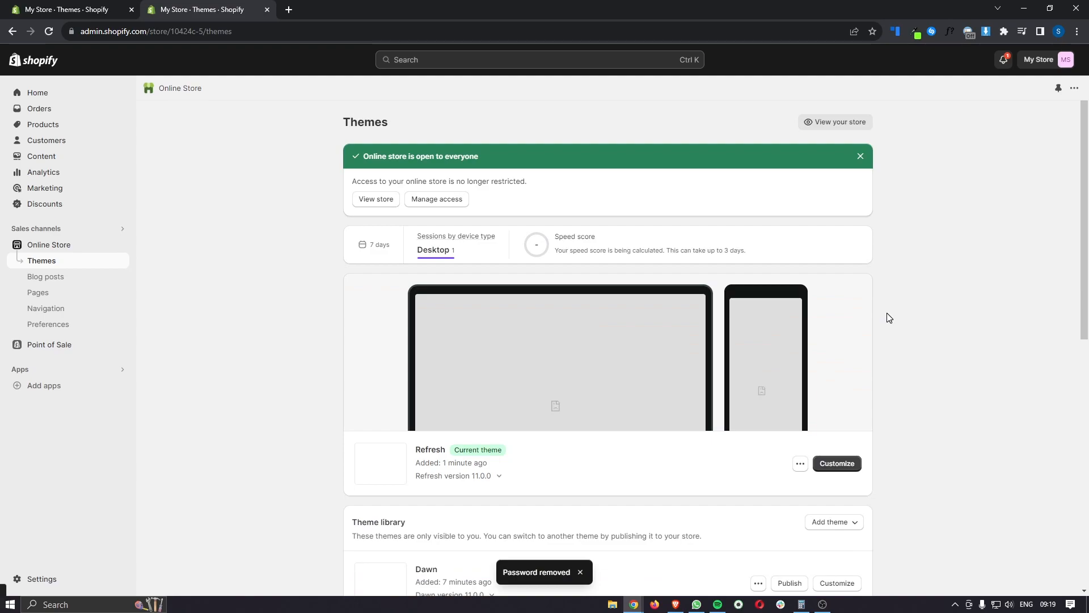
scroll(889, 317, "down", 1)
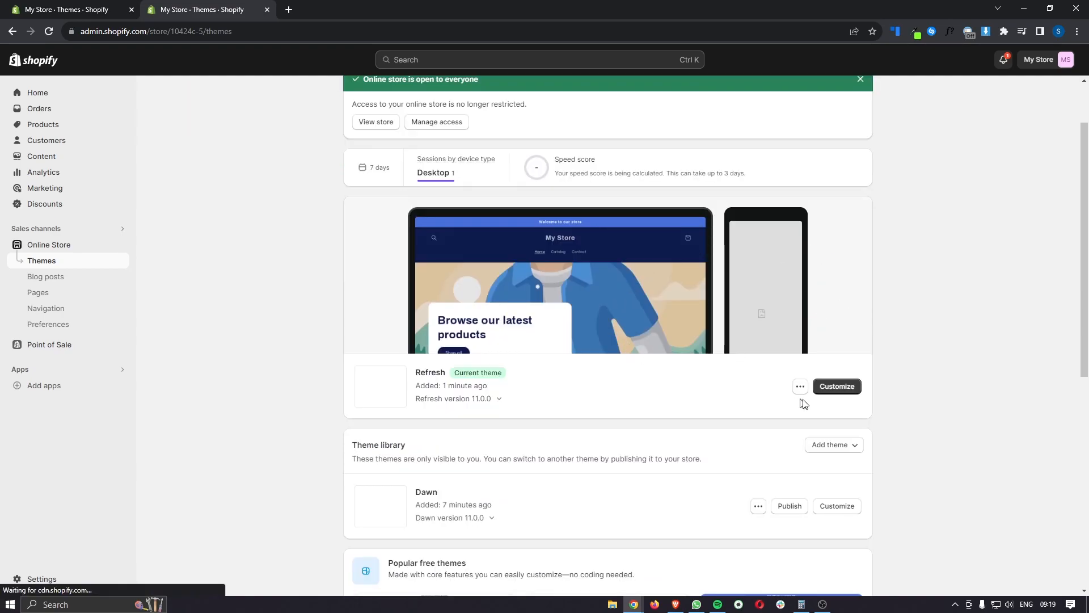
left_click(836, 388)
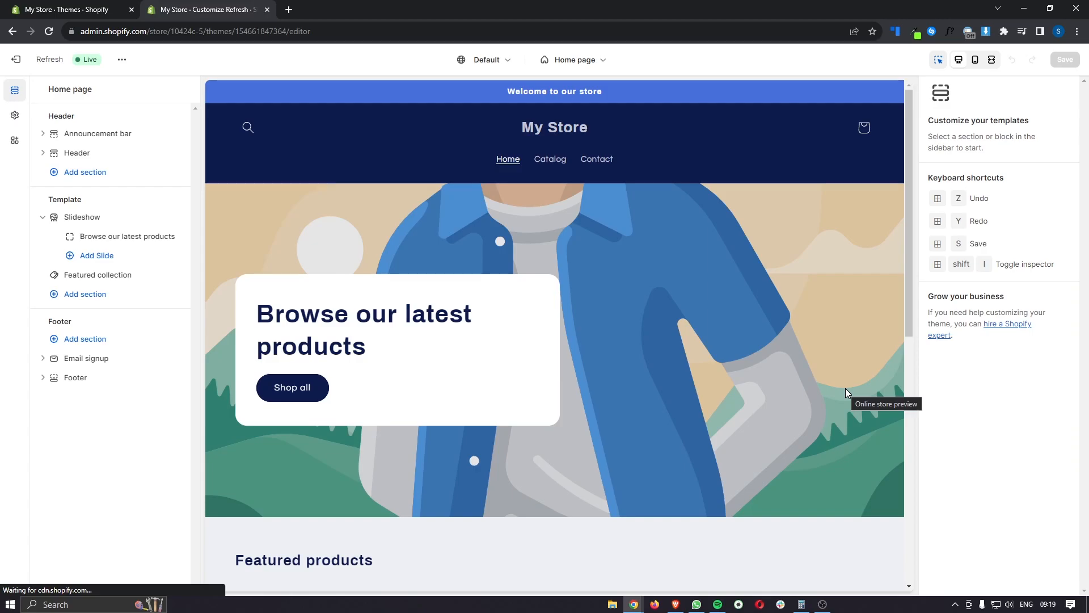
Look over the home page preview, open the Catalog and Contact pages, and return to the home page.
scroll(615, 238, "down", 10)
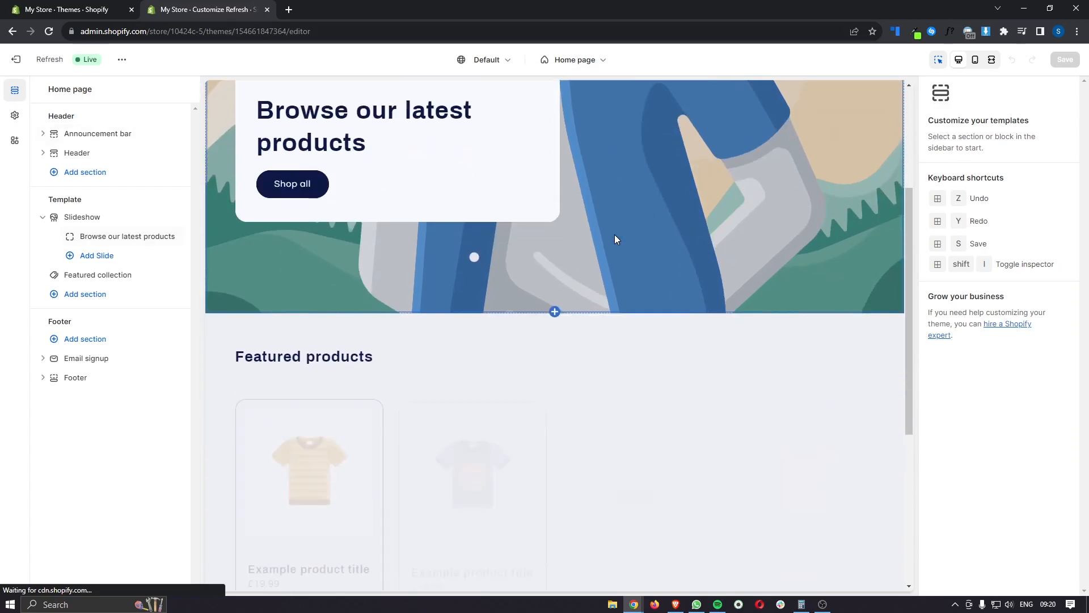
scroll(615, 233, "up", 10)
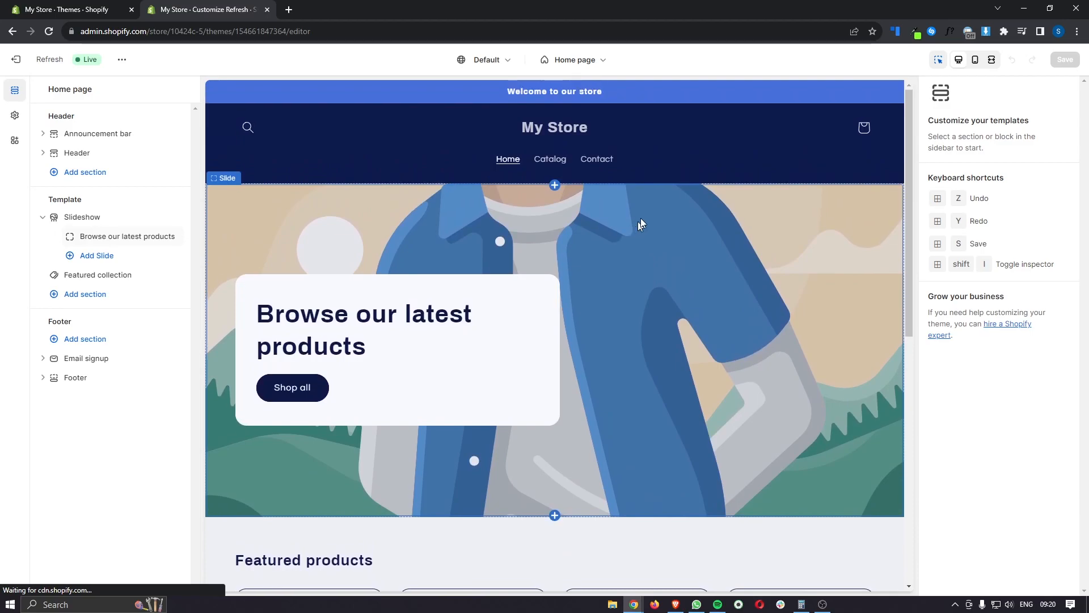
left_click(555, 162)
left_click(594, 161)
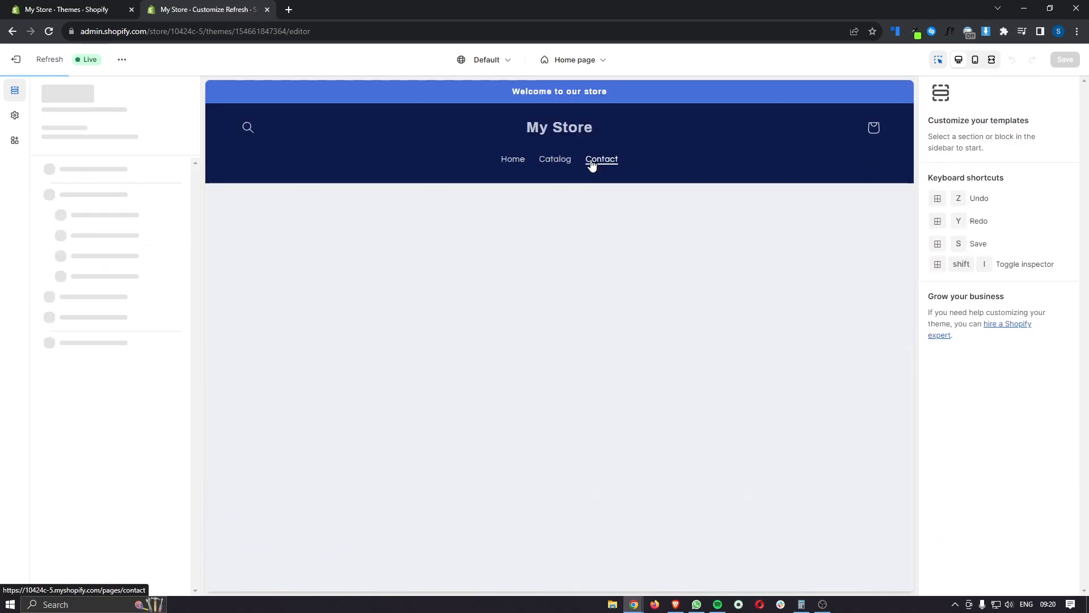
left_click(509, 164)
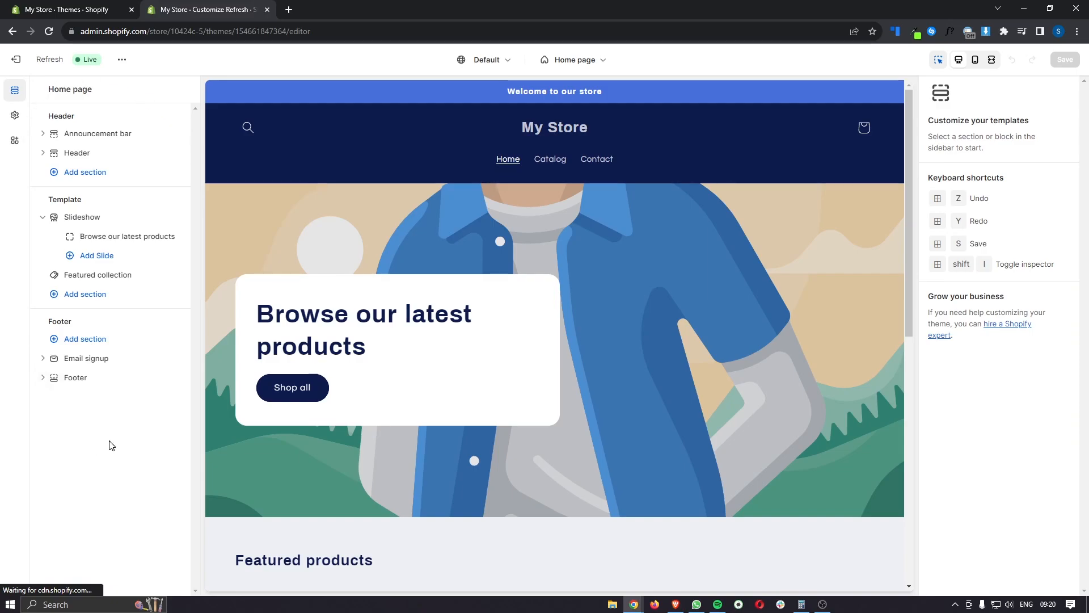
scroll(363, 401, "down", 1)
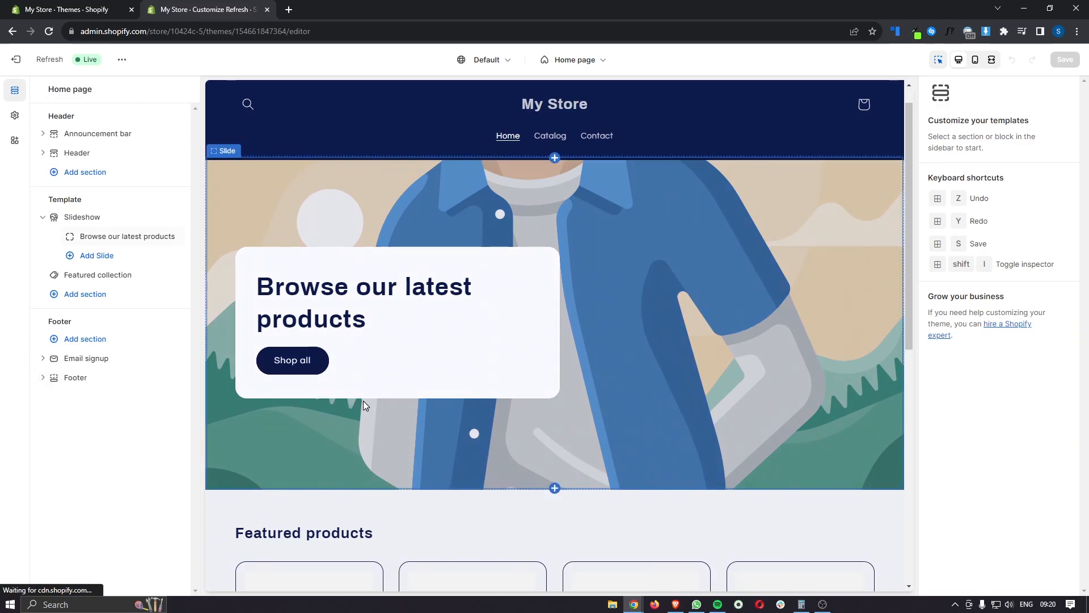
Remove the Featured collection section from the home page template.
left_click_drag(49, 199, 81, 197)
left_click(83, 195)
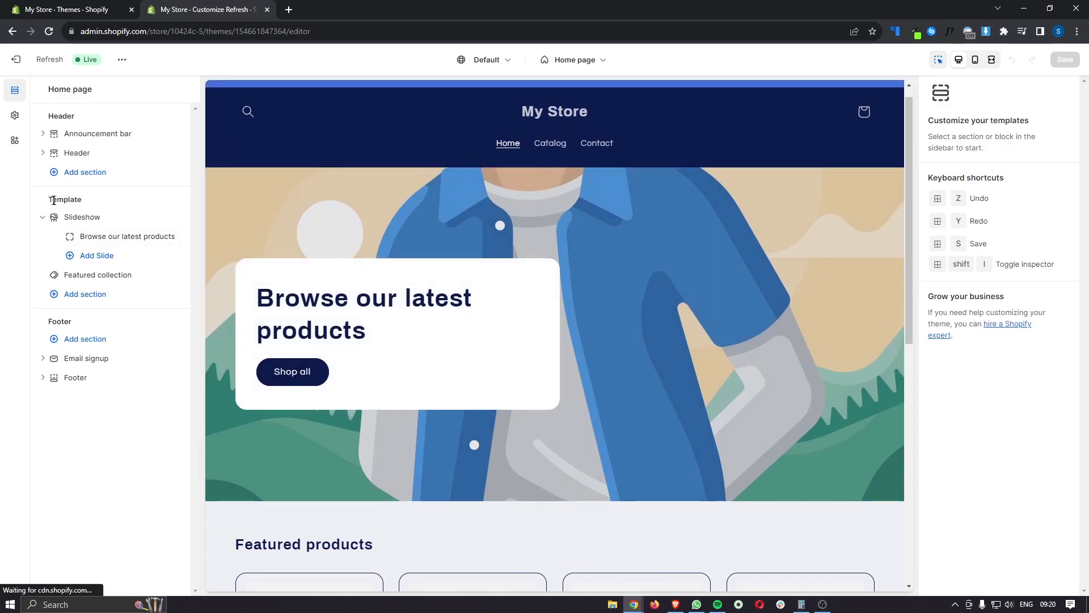
mouse_move(114, 279)
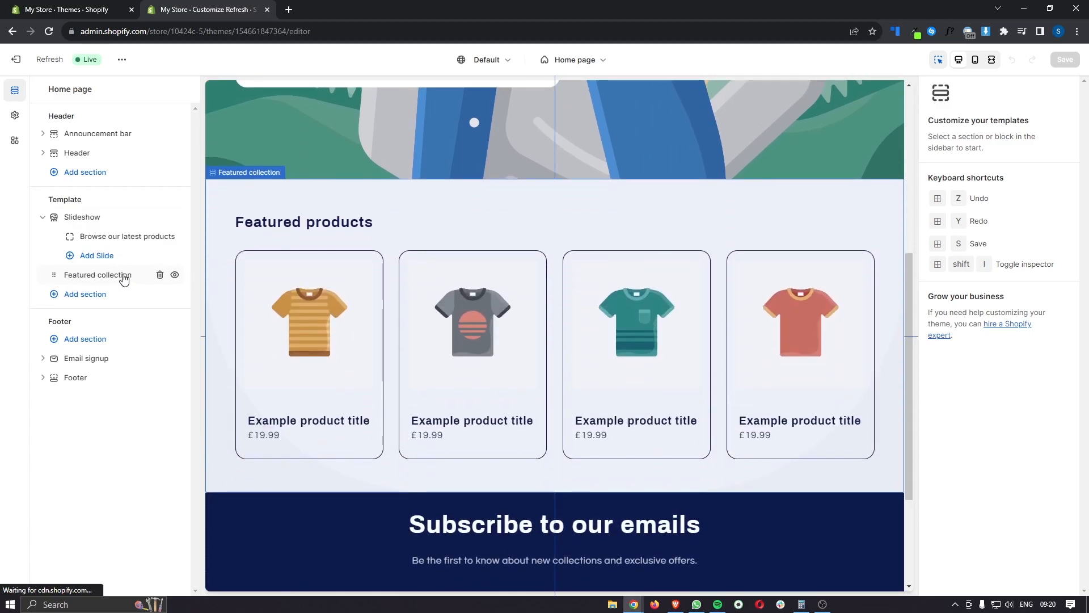
left_click(160, 275)
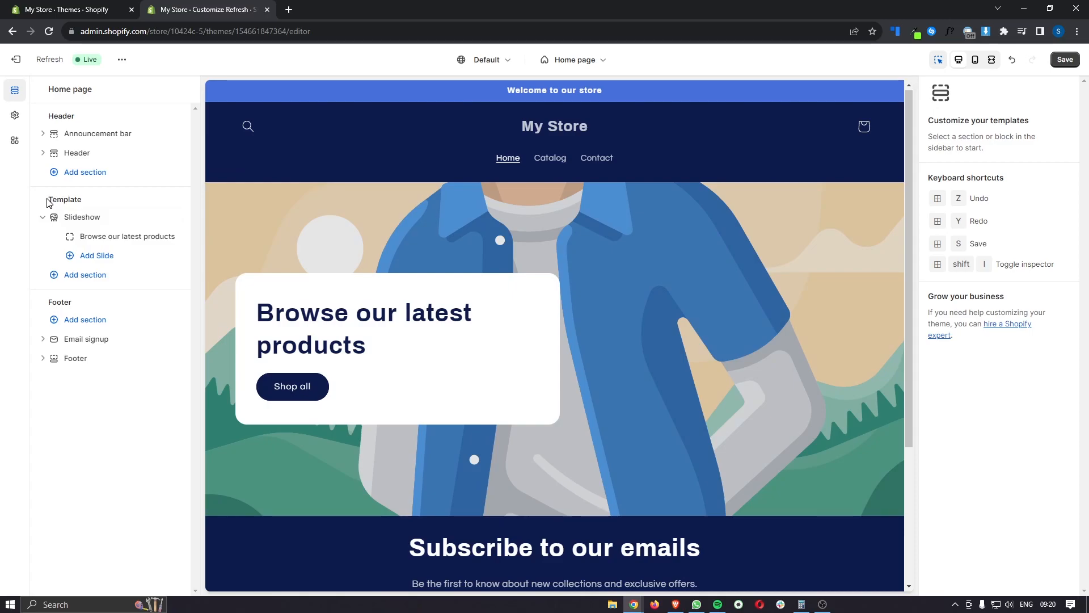
Add three Image with text sections below the slideshow in the home page template.
left_click(100, 205)
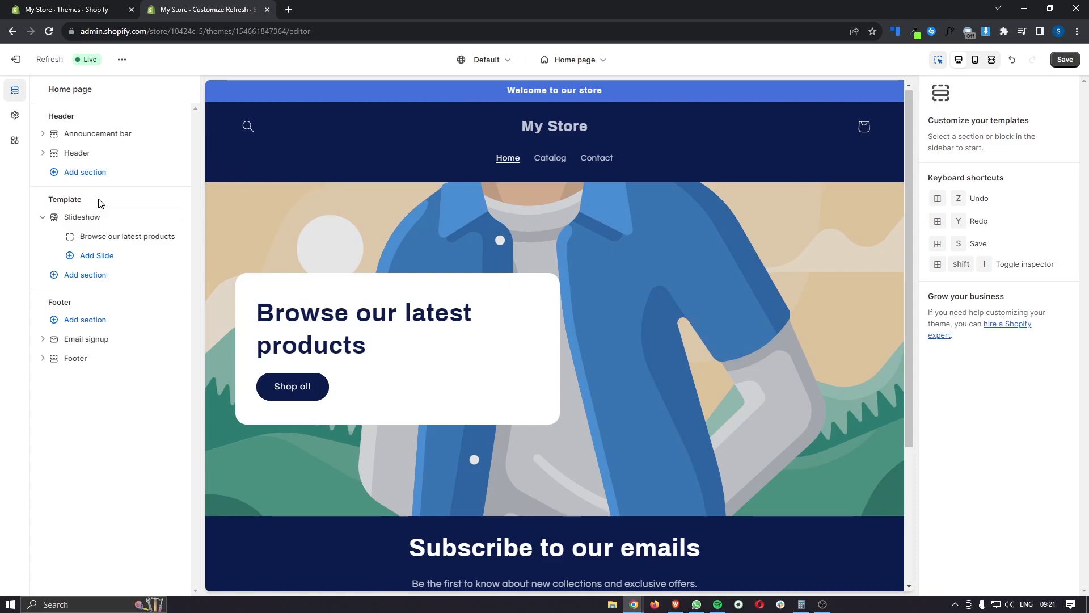
left_click(87, 279)
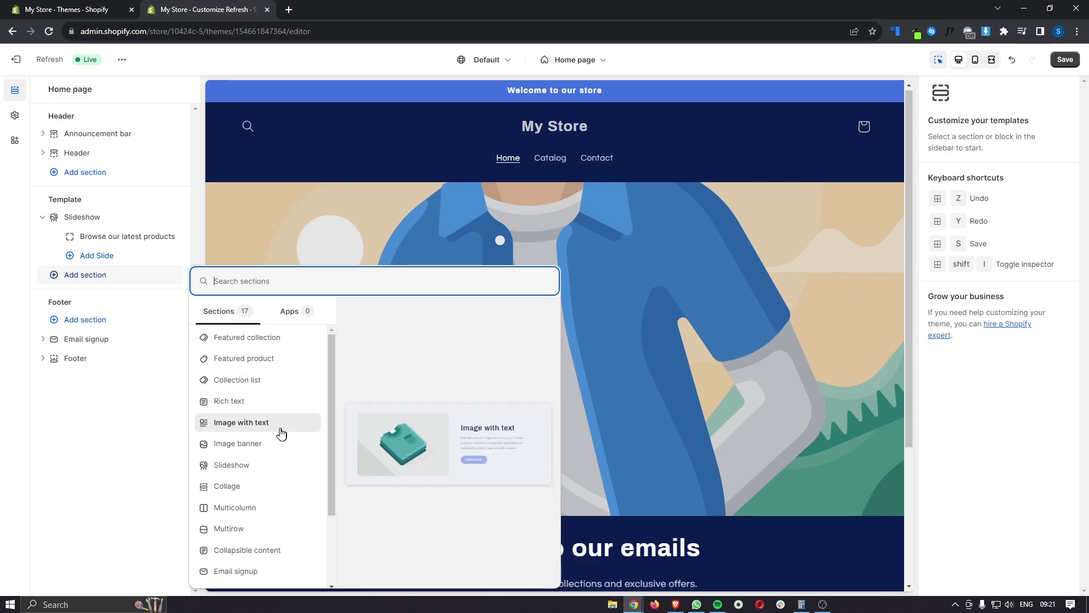
left_click(247, 426)
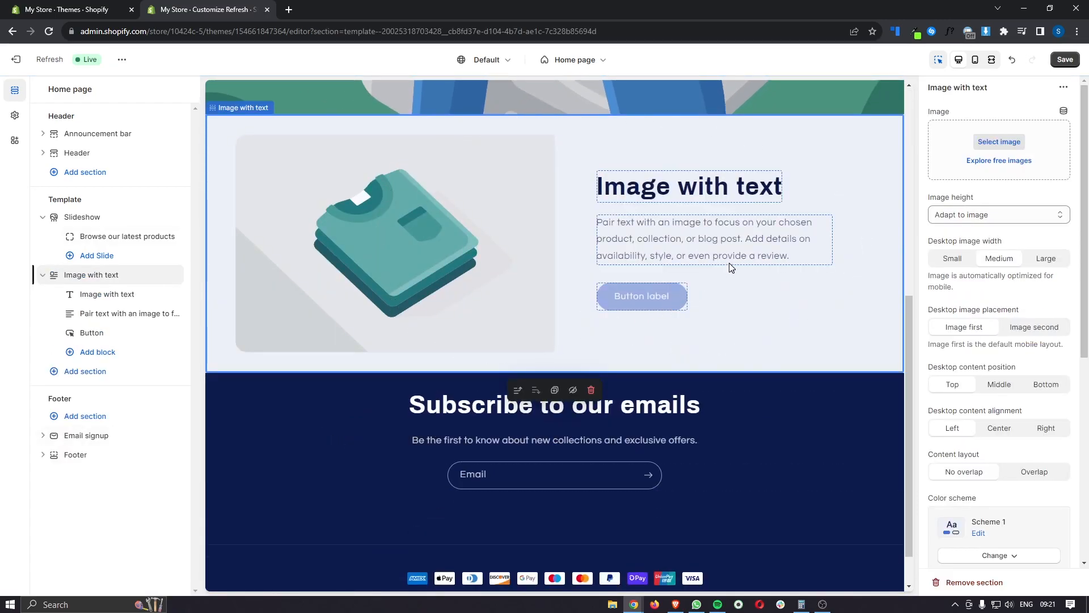
left_click(84, 372)
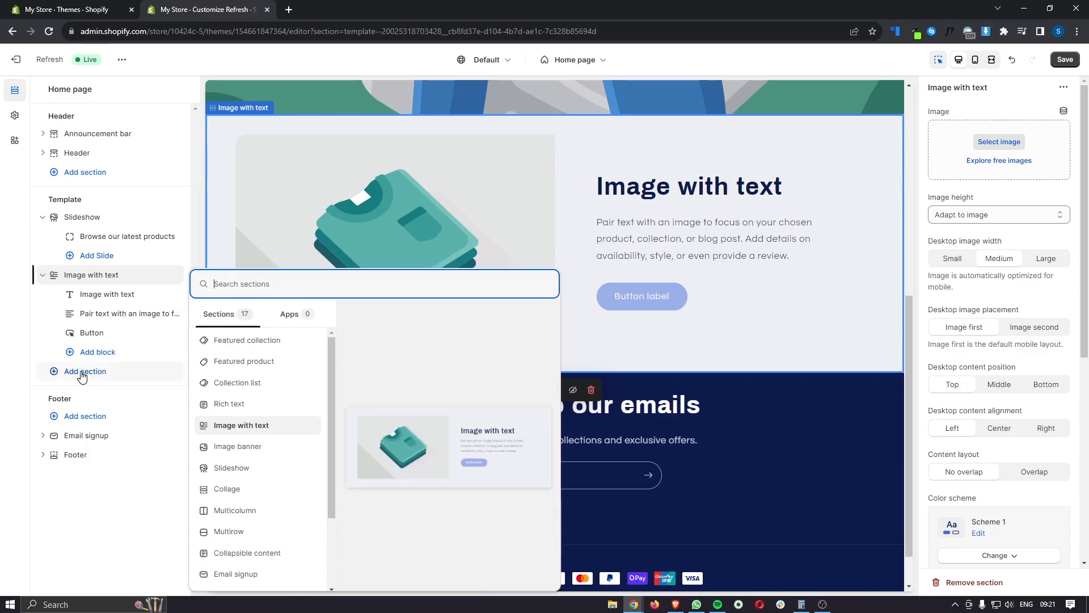
left_click(233, 430)
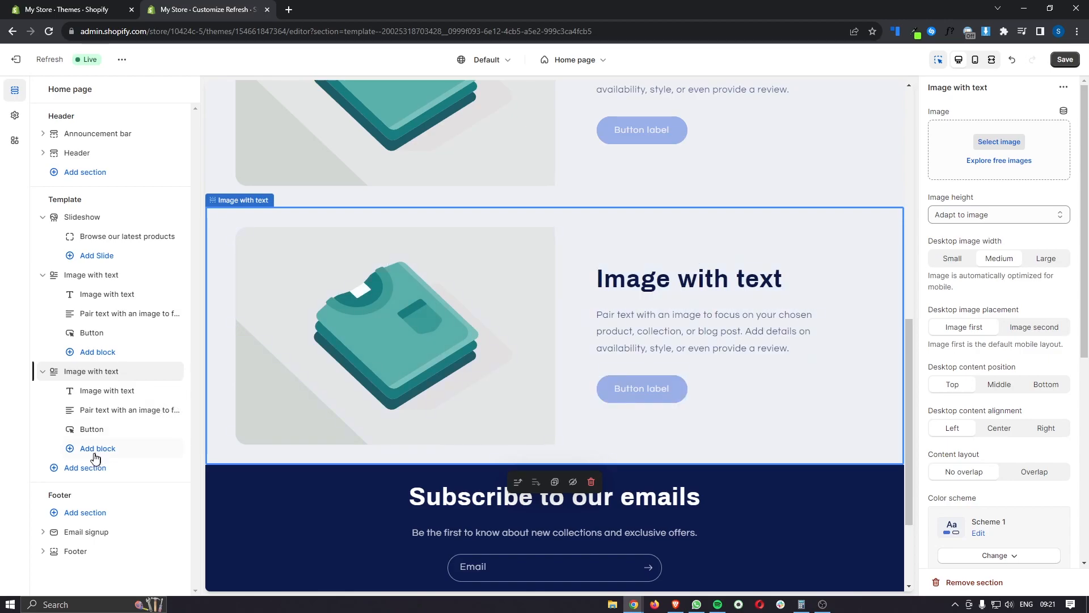
left_click(90, 476)
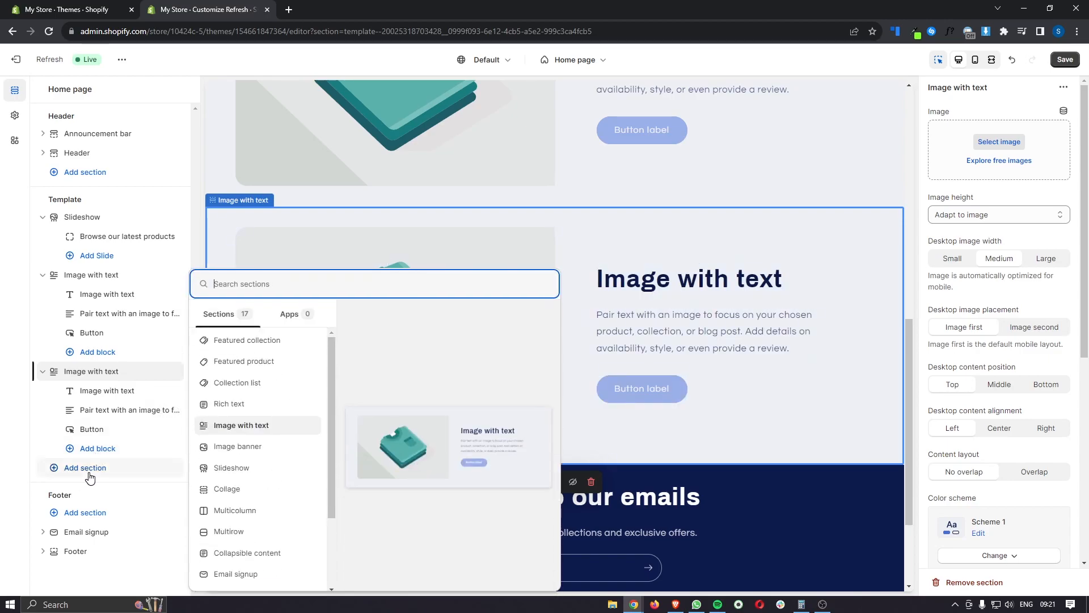
left_click(242, 429)
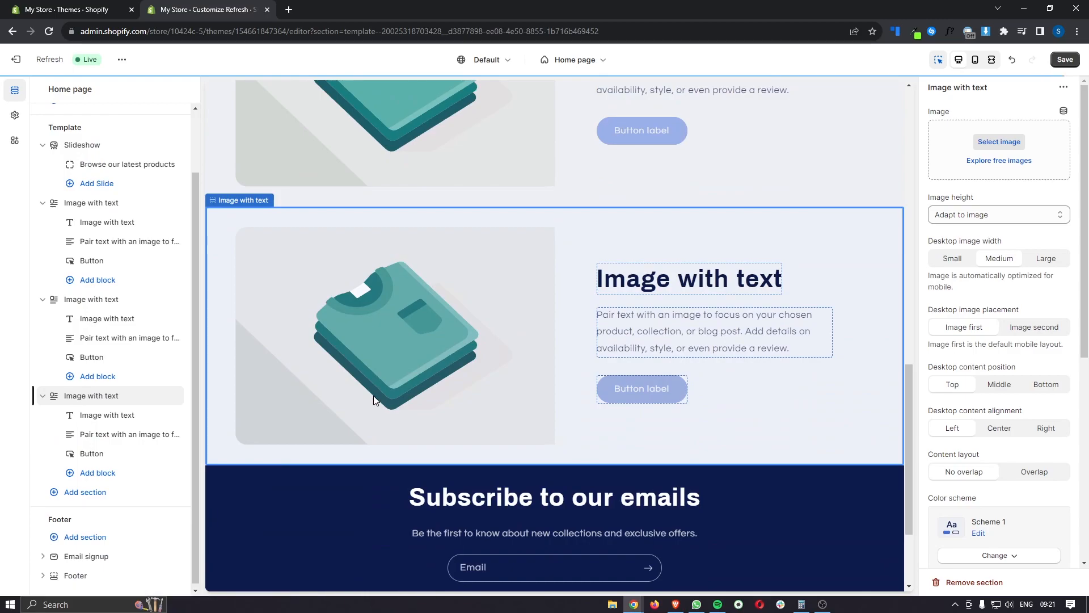
scroll(570, 316, "up", 5)
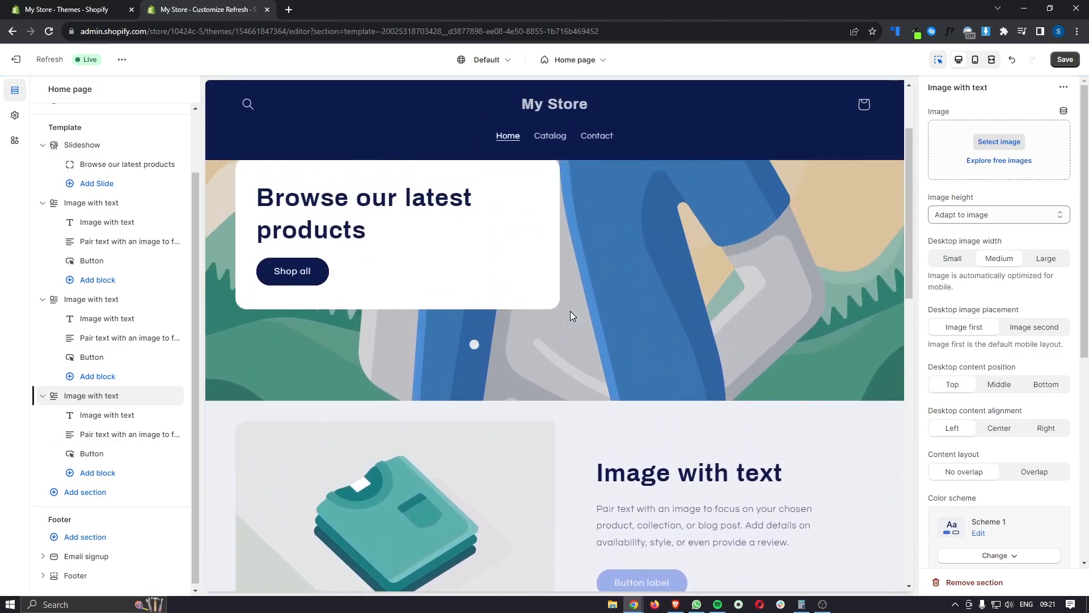
scroll(513, 320, "up", 1)
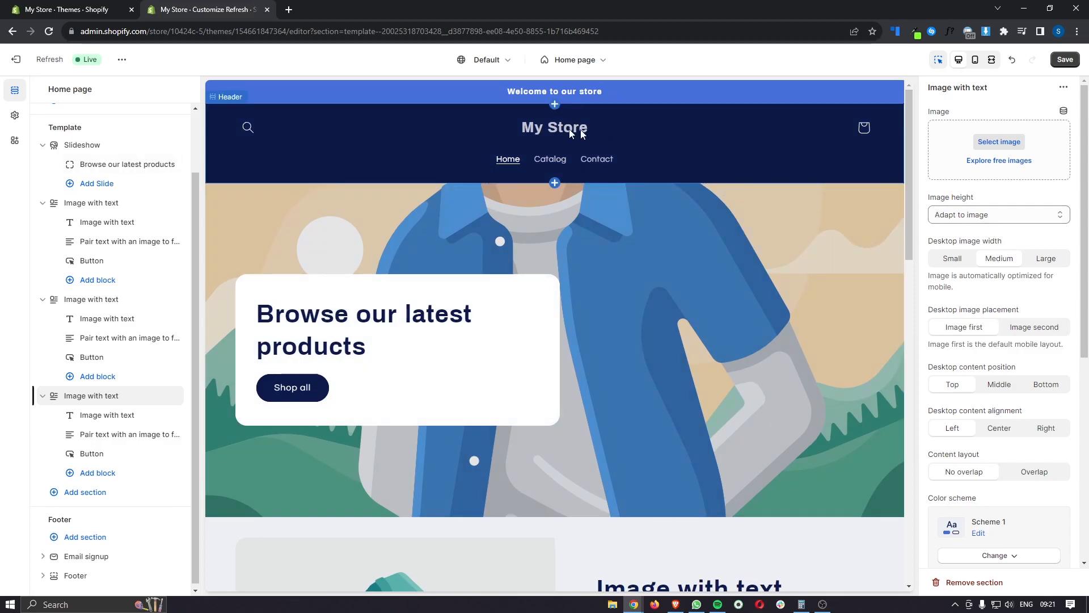
scroll(605, 190, "down", 2)
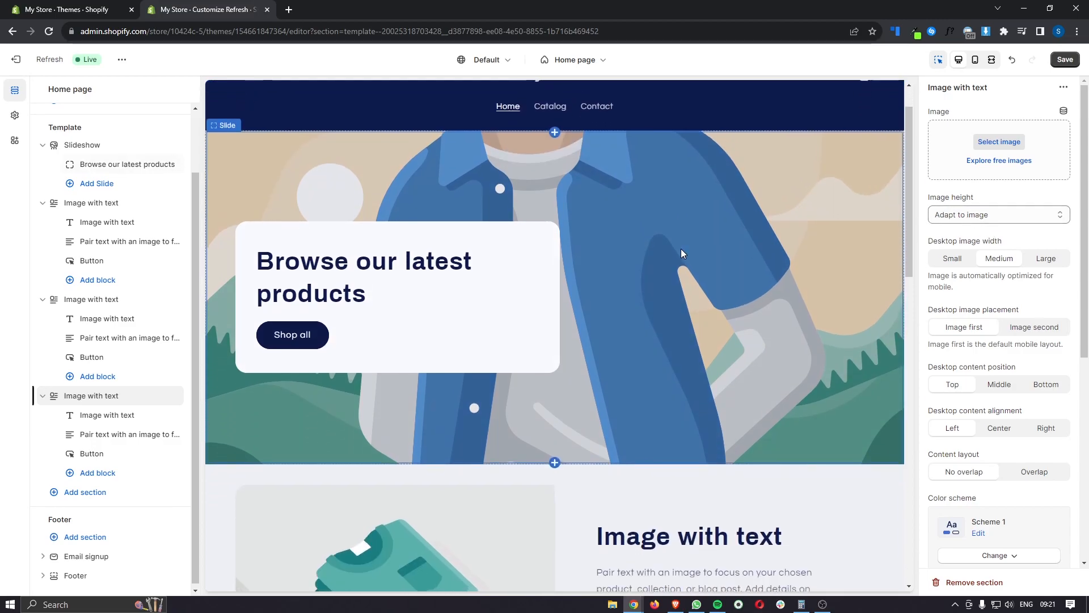
scroll(642, 336, "down", 5)
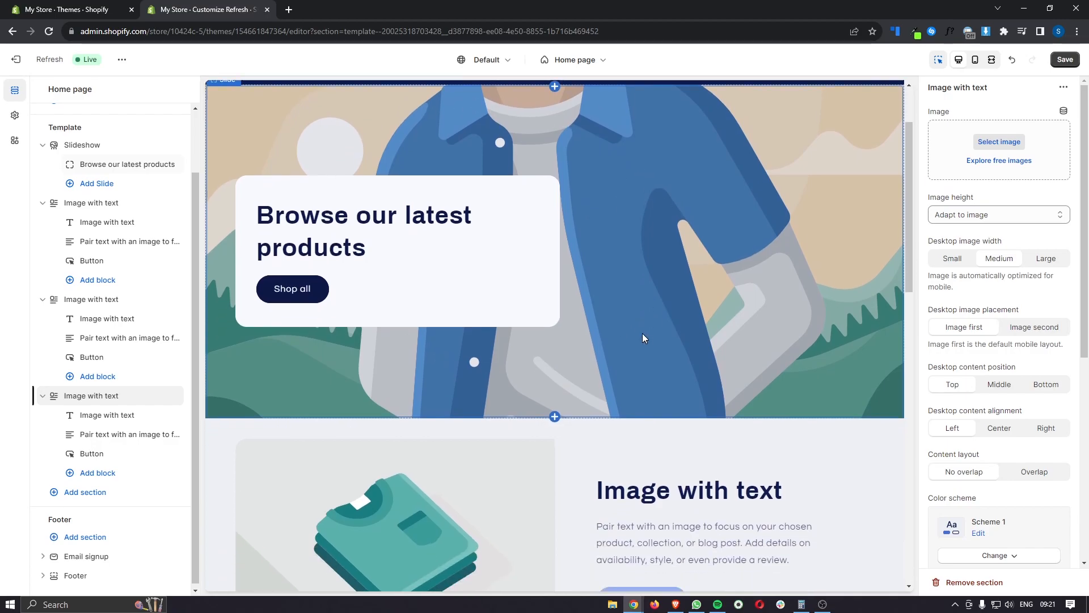
Look over the home page preview with the added Image with text sections in desktop and mobile views.
scroll(642, 333, "down", 7)
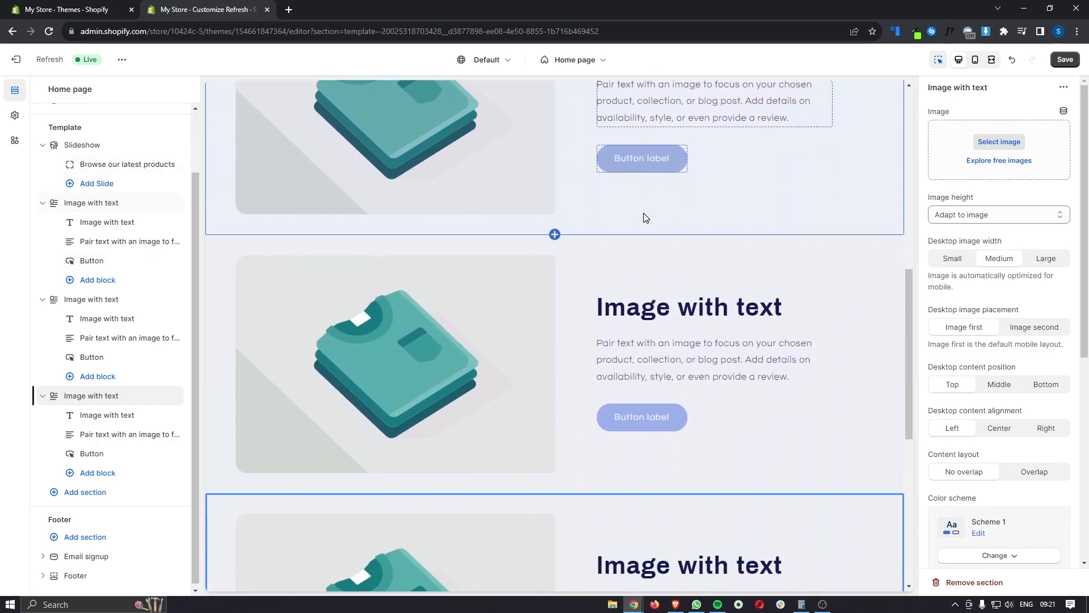
scroll(643, 313, "down", 3)
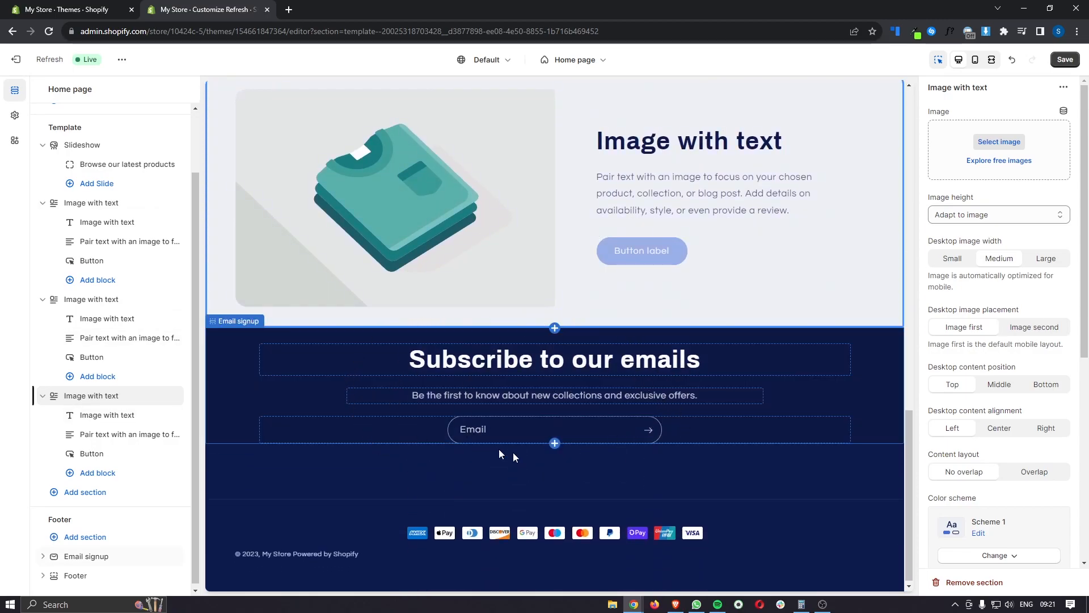
scroll(594, 391, "up", 15)
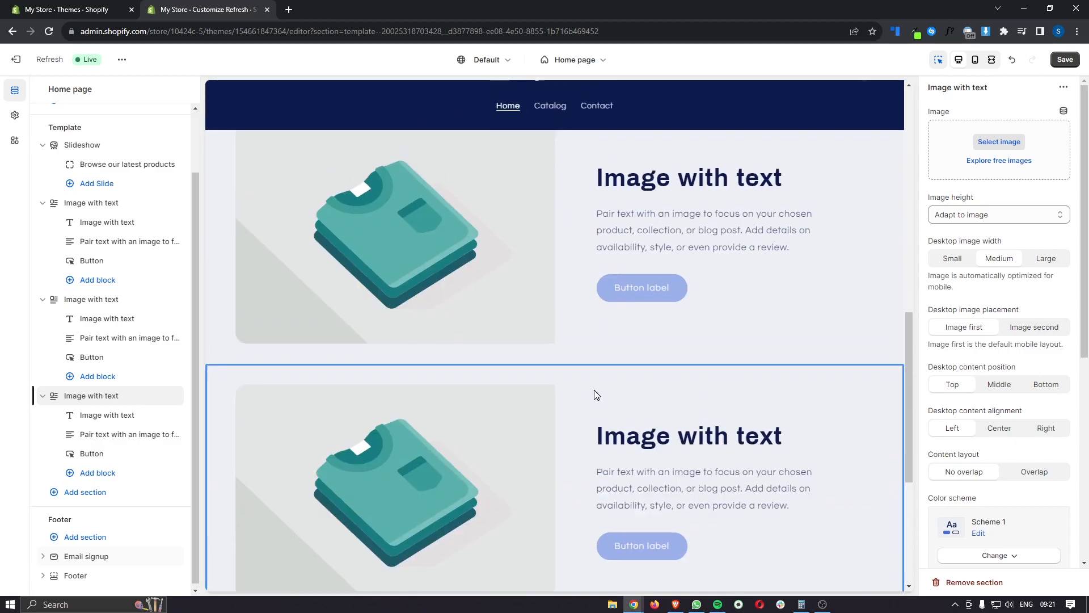
left_click(975, 61)
scroll(630, 334, "down", 10)
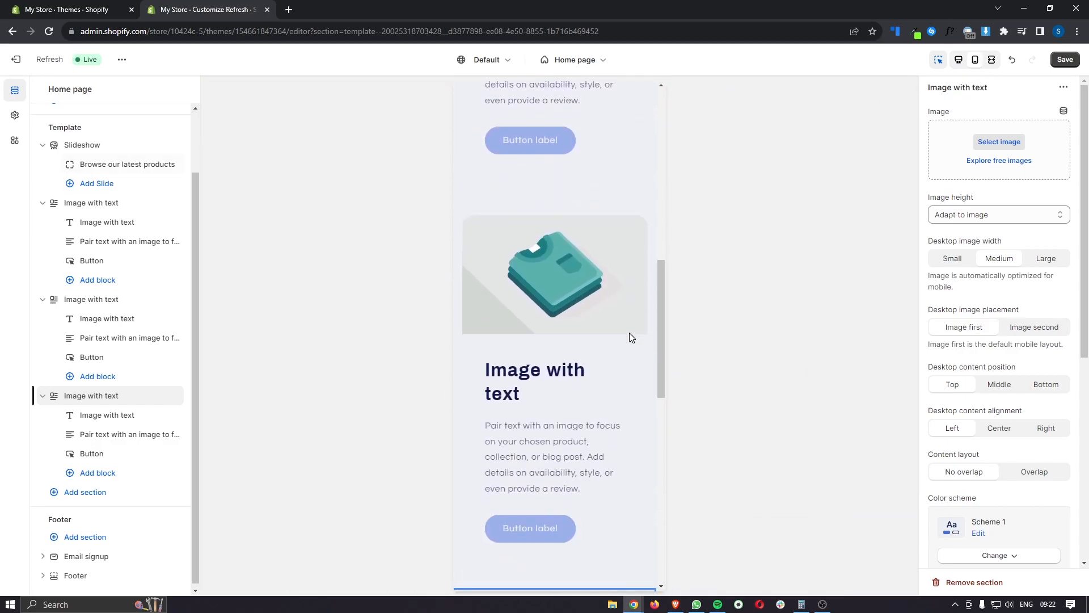
scroll(629, 333, "up", 6)
scroll(629, 332, "up", 3)
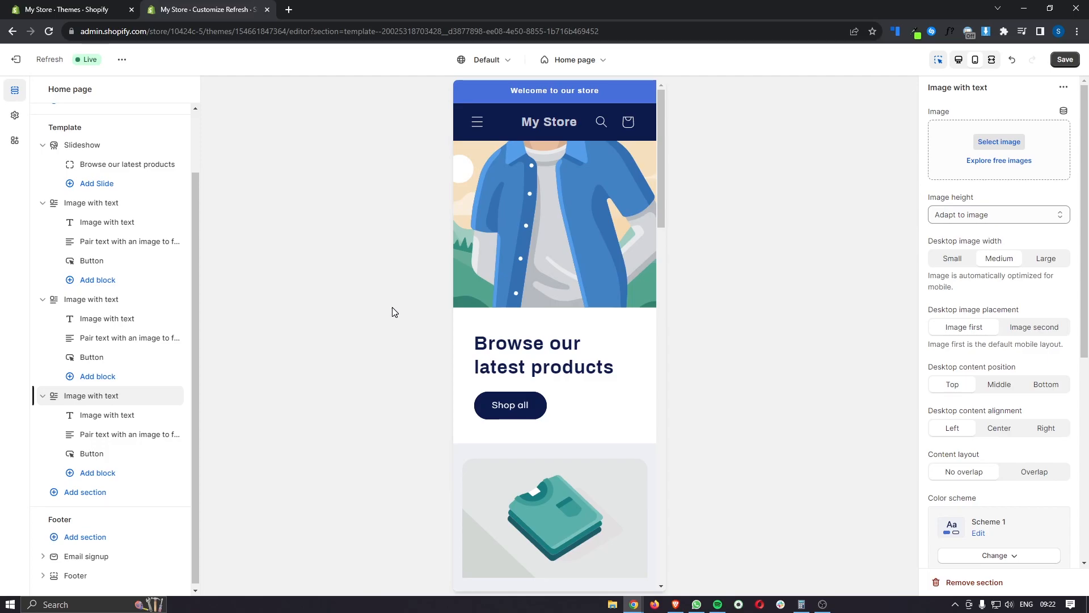
scroll(577, 359, "down", 4)
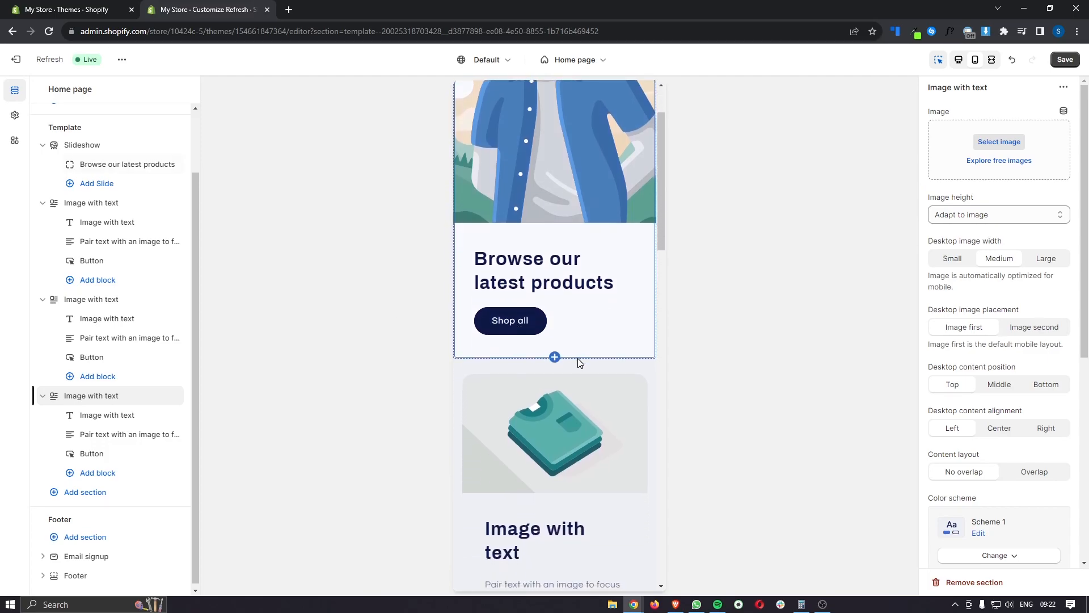
scroll(578, 359, "down", 4)
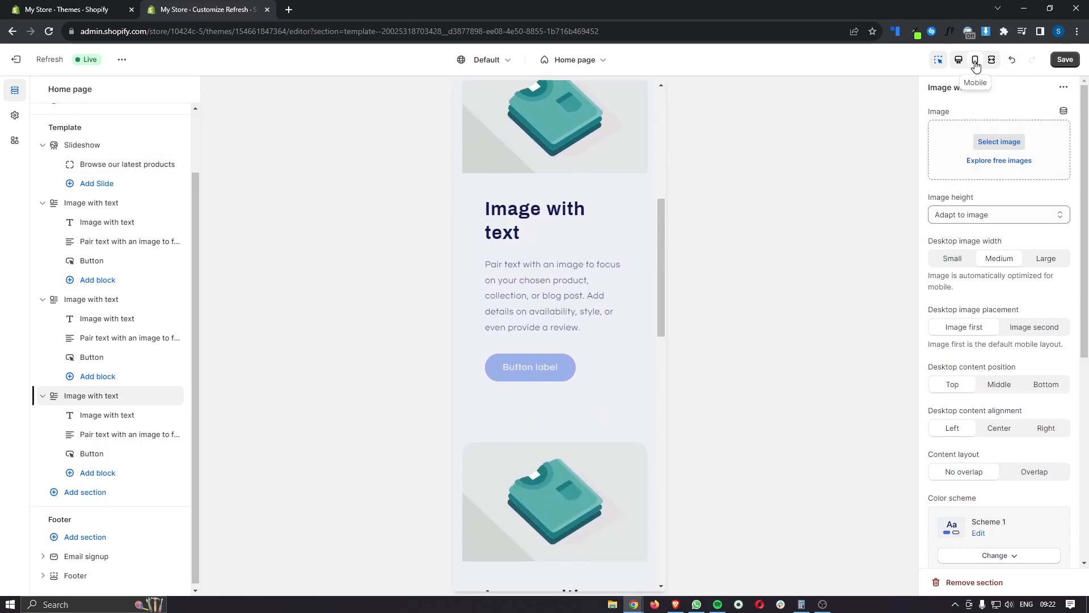
scroll(622, 335, "up", 8)
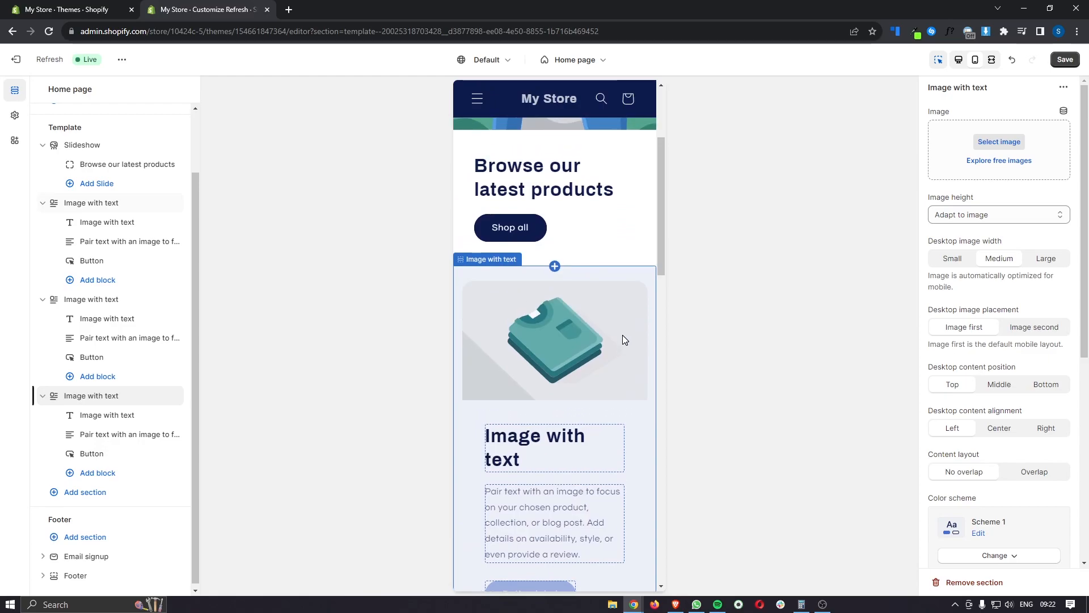
Check the home page in the fullscreen preview and return to the desktop view.
left_click(993, 60)
scroll(936, 287, "down", 2)
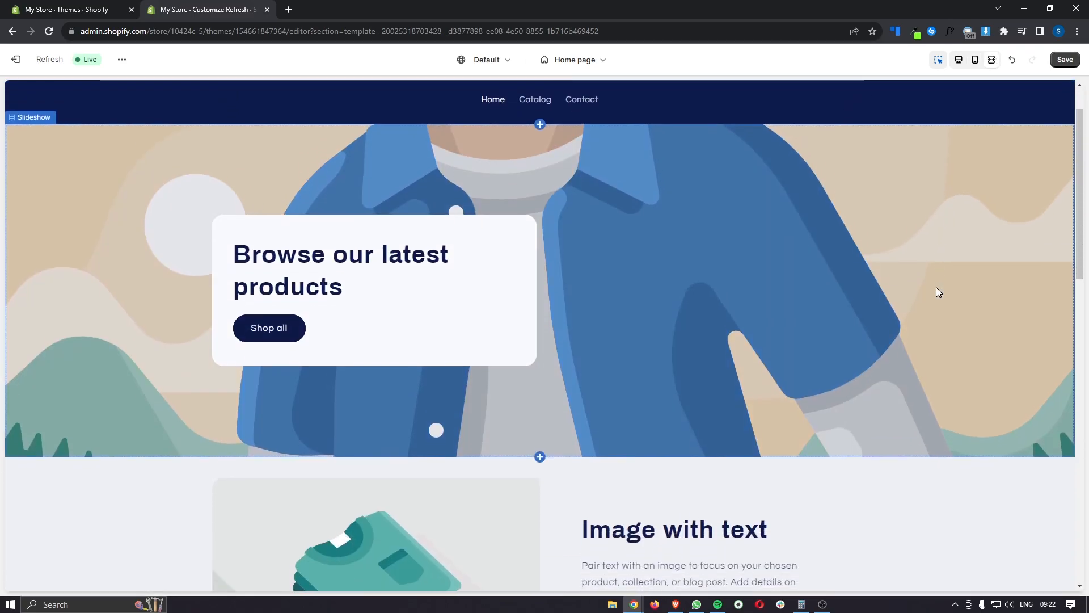
scroll(936, 287, "down", 4)
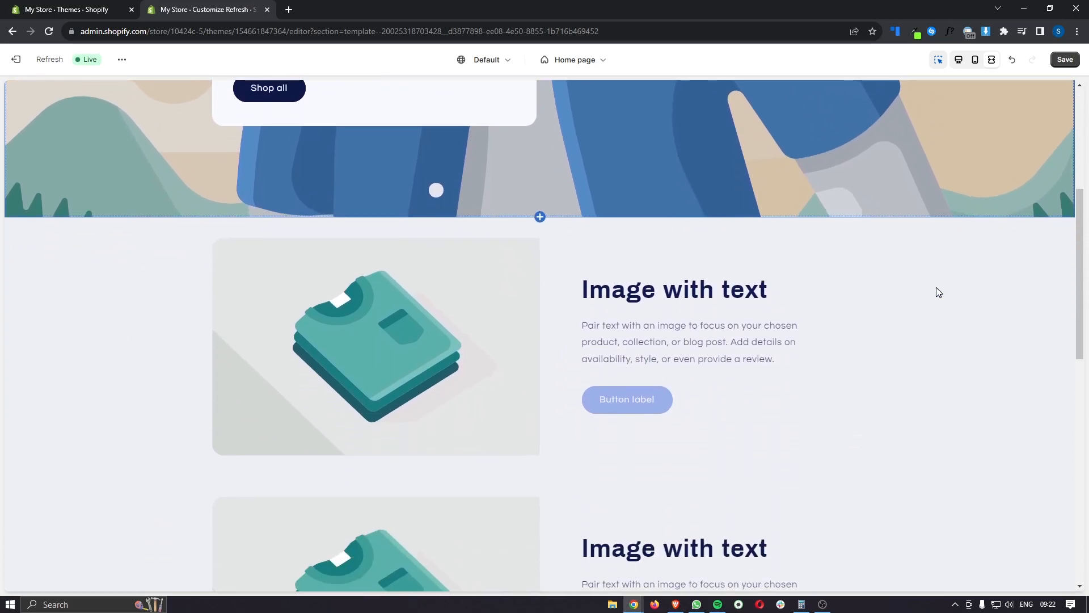
left_click(959, 59)
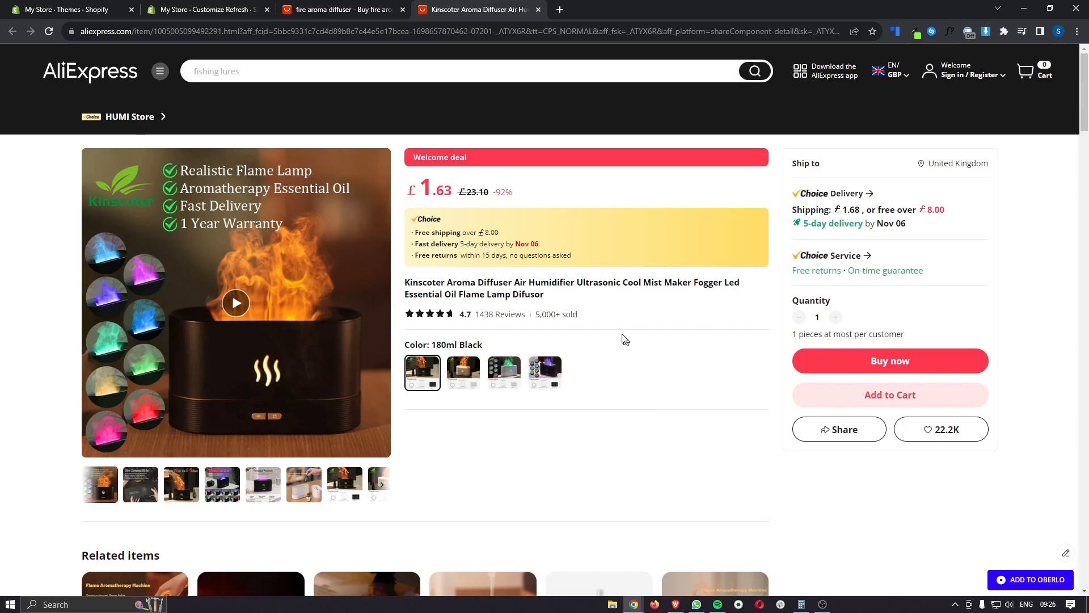
Switch to the Shopify admin and open a blank product form from the Products page.
left_click(120, 10)
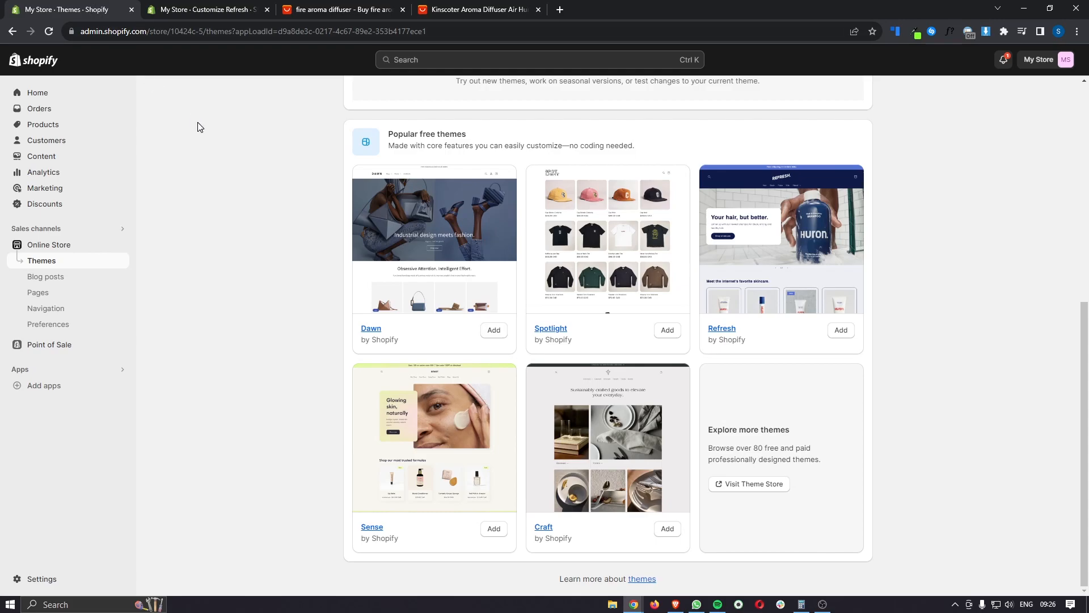
left_click(100, 95)
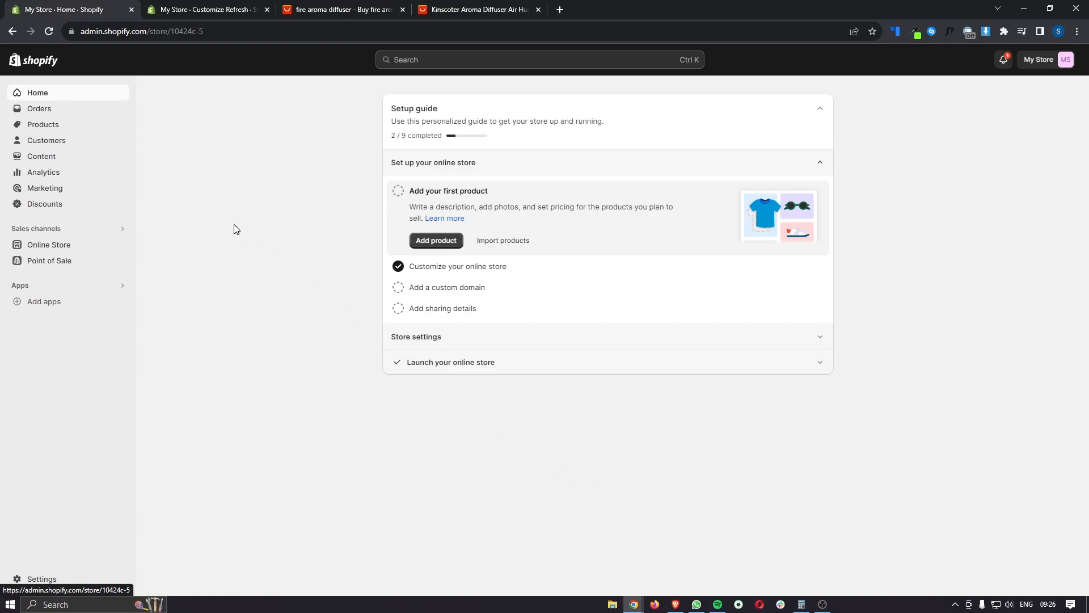
left_click(39, 130)
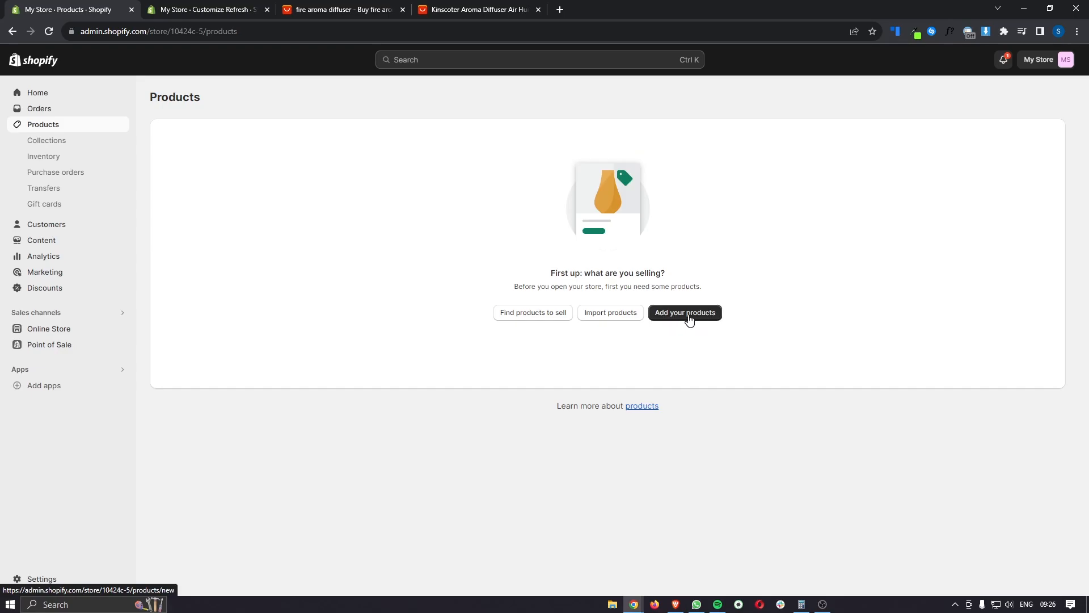
left_click(707, 314)
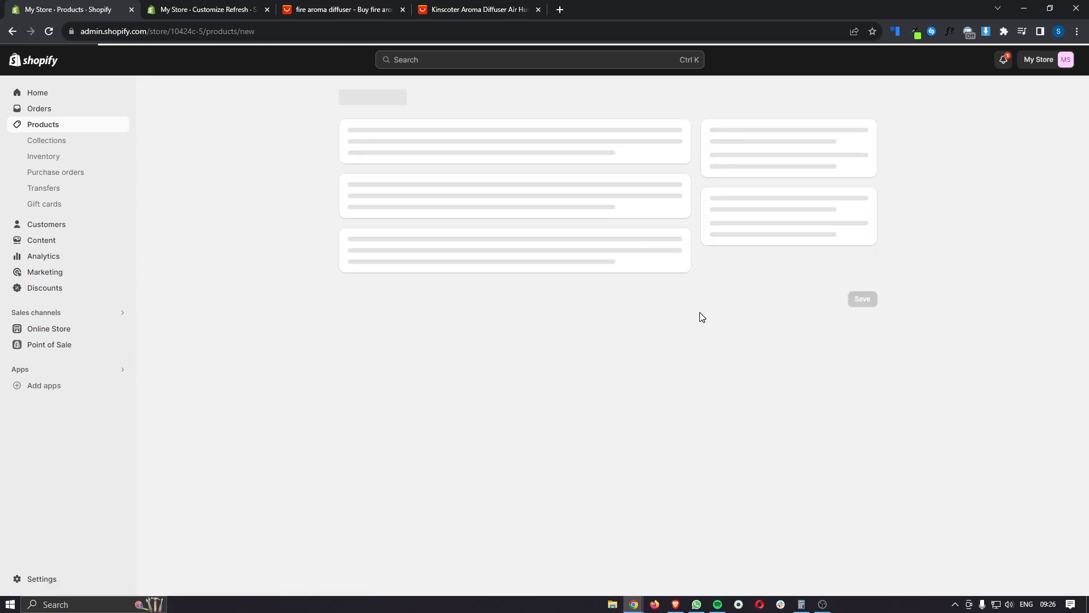
Look over the product form's title, description, media, pricing and inventory fields, and return to the Products page.
left_click(373, 149)
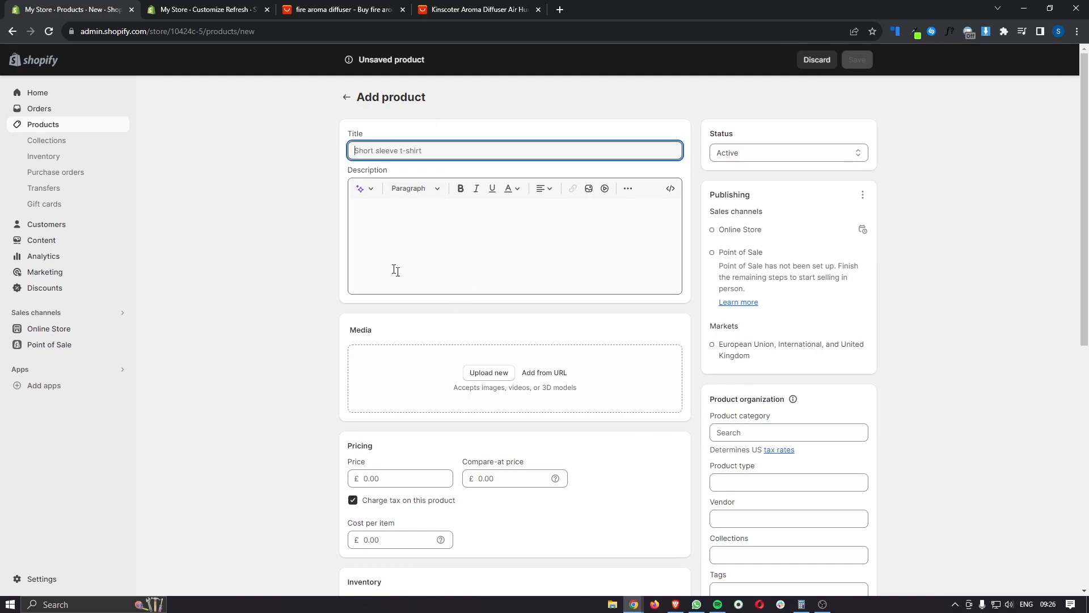
scroll(440, 252, "down", 1)
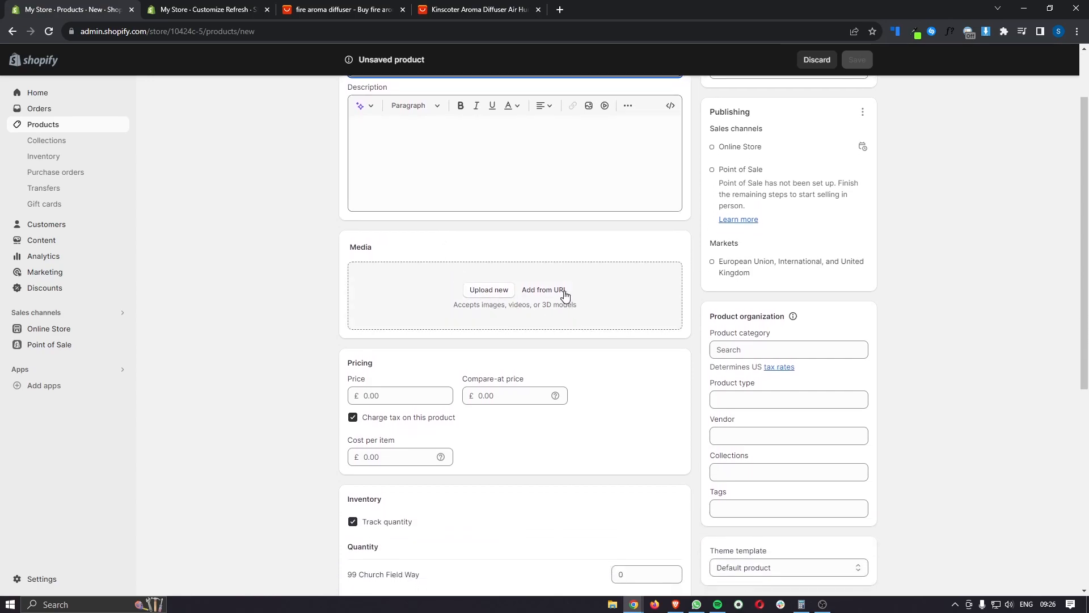
scroll(513, 292, "down", 2)
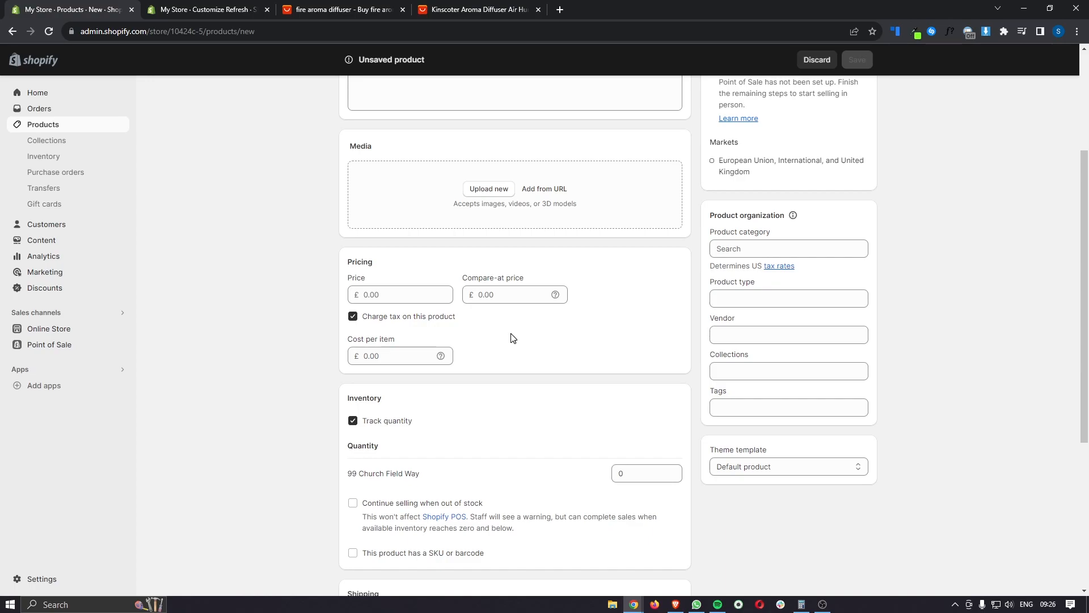
scroll(511, 337, "up", 3)
left_click(347, 99)
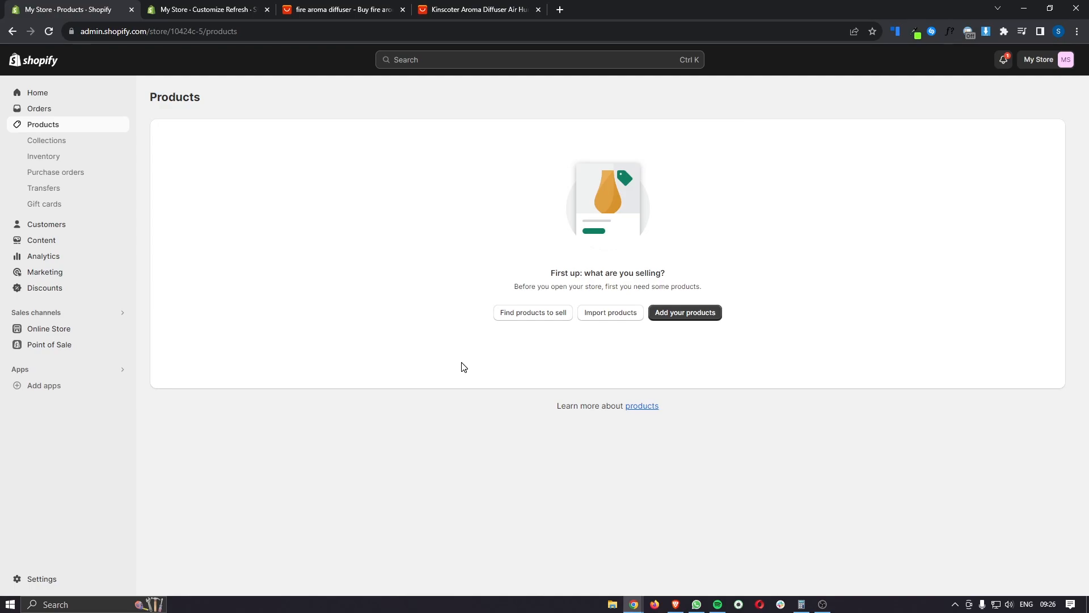
Go to dsers.com and create a free-trial DSers account by entering the account's e-mail and password.
left_click(468, 14)
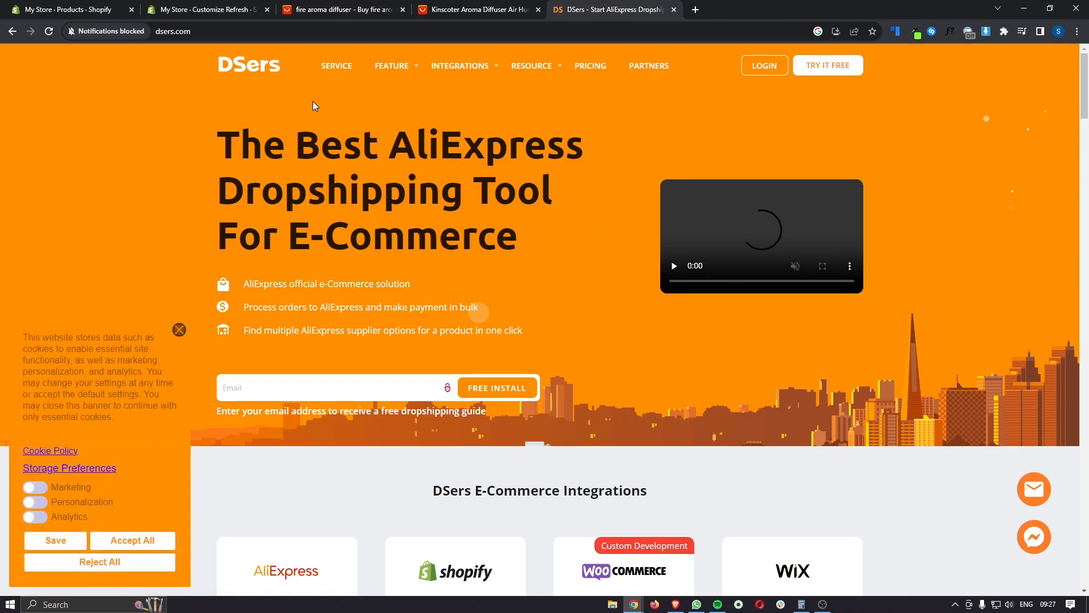
left_click(674, 268)
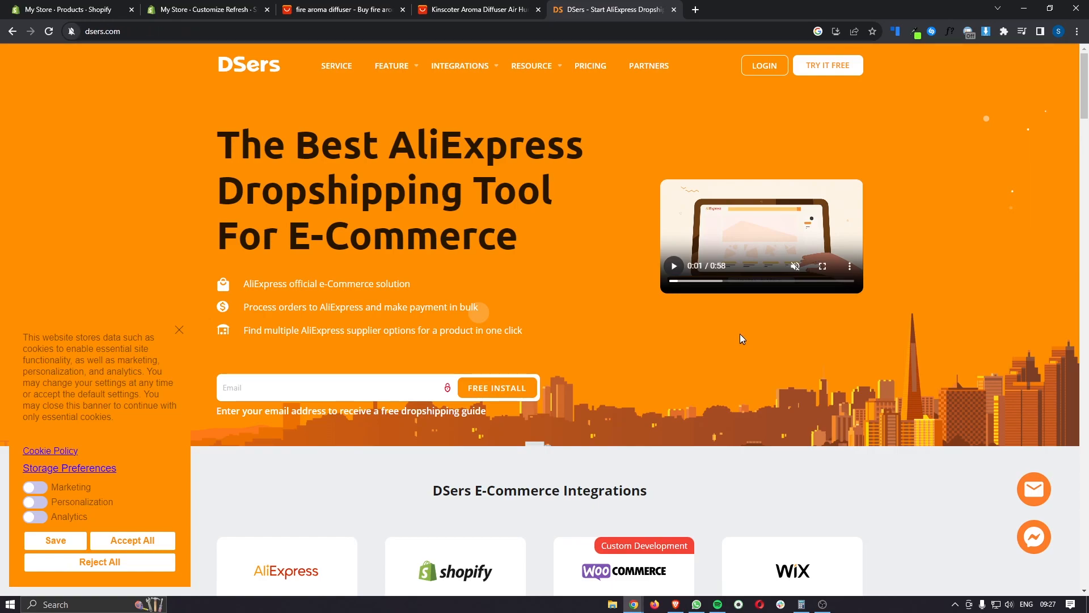
left_click(836, 67)
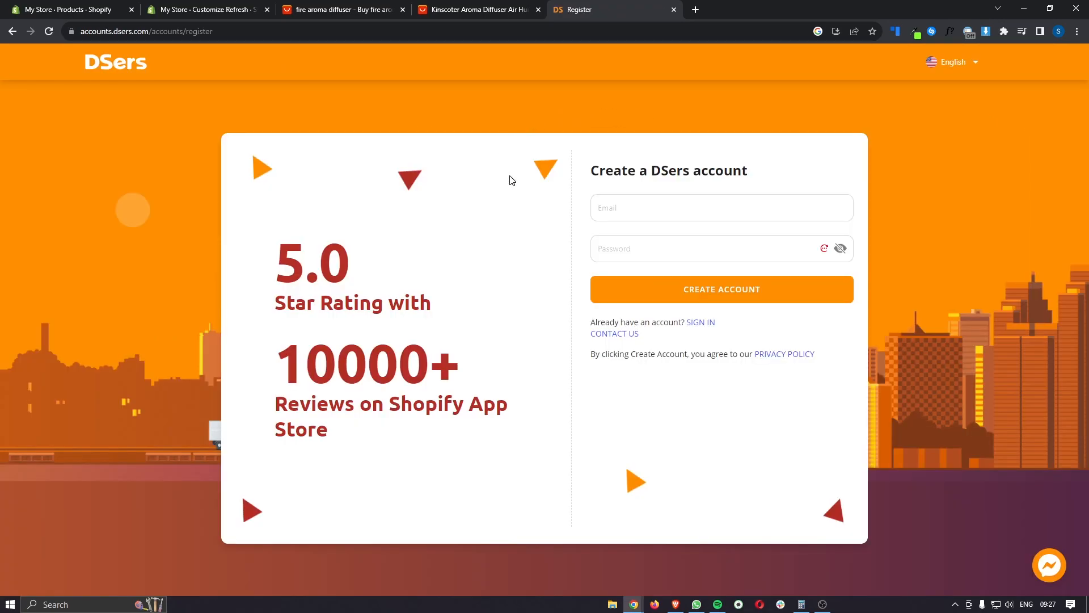
left_click_drag(590, 174, 749, 180)
left_click(781, 178)
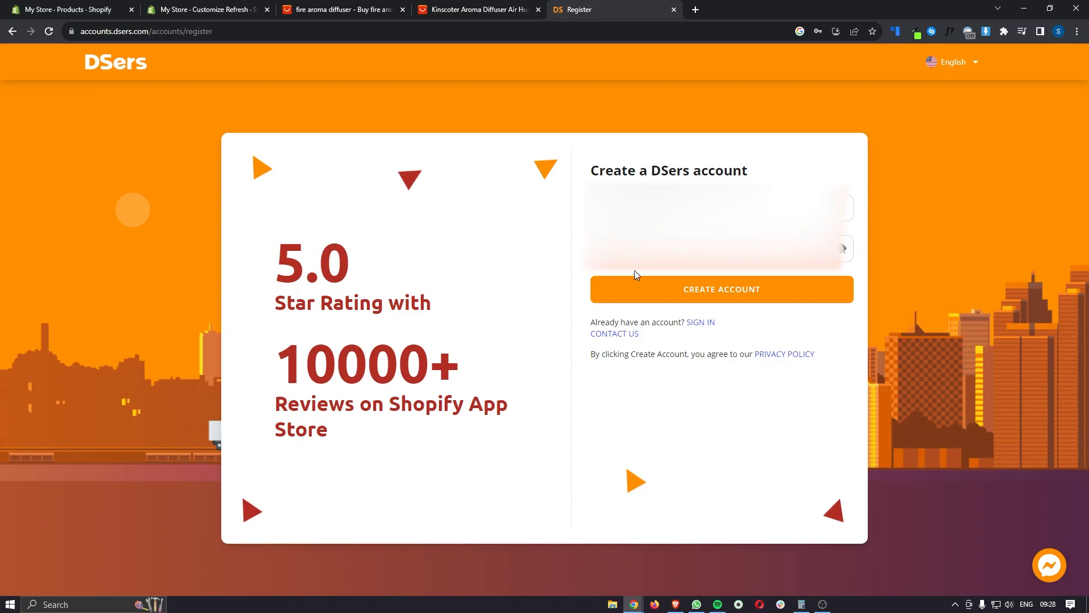
left_click(722, 295)
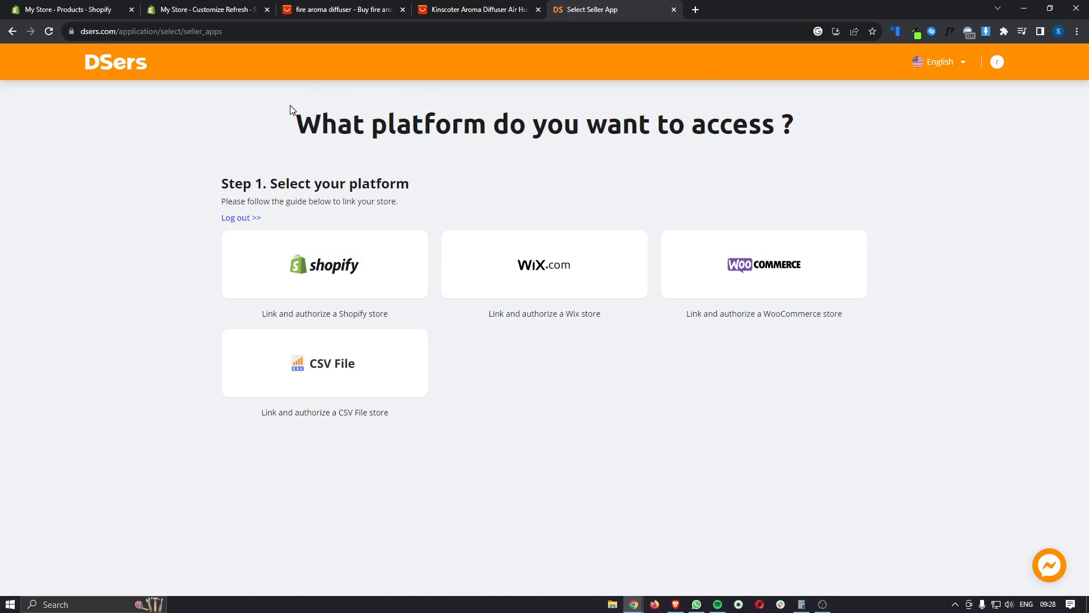
Link DSers to Shopify by installing the DSers-AliExpress Dropshipping app on the store, and choose the free Basic plan.
left_click_drag(290, 105, 787, 131)
left_click(815, 140)
left_click(342, 272)
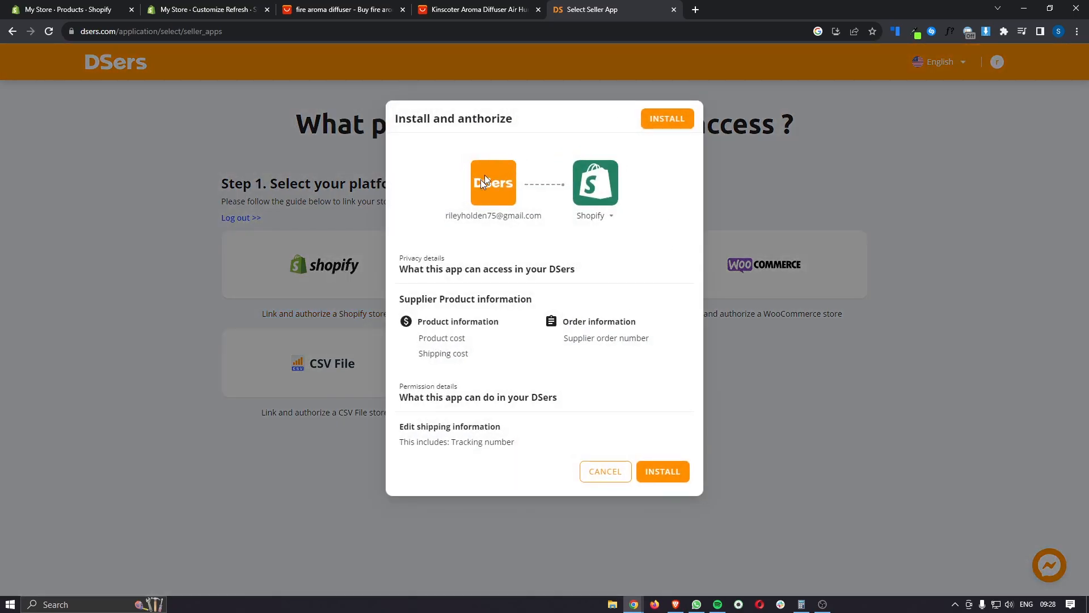
left_click(677, 478)
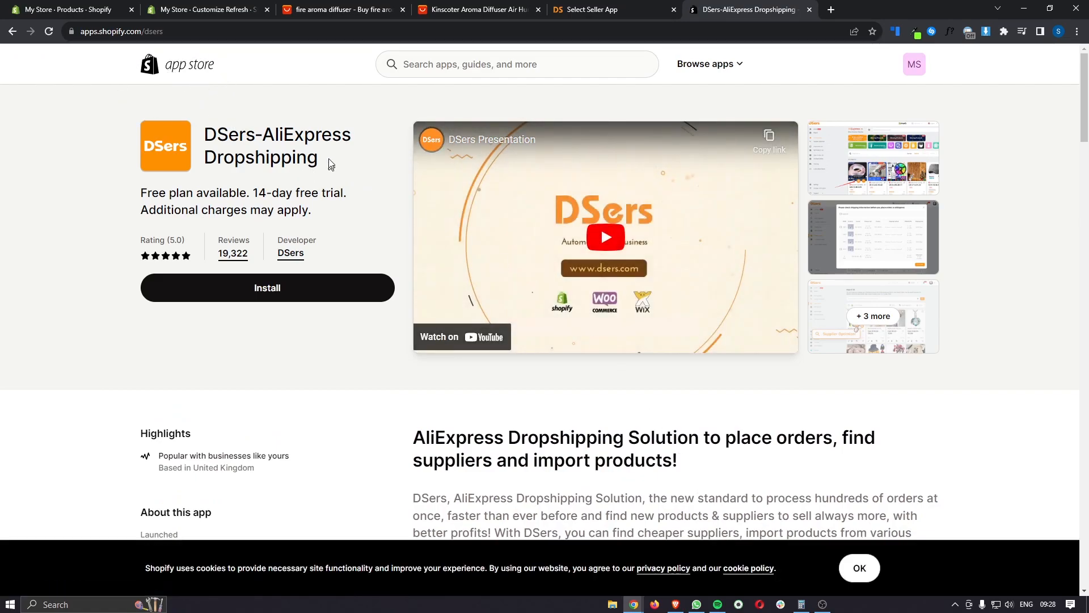
left_click(269, 292)
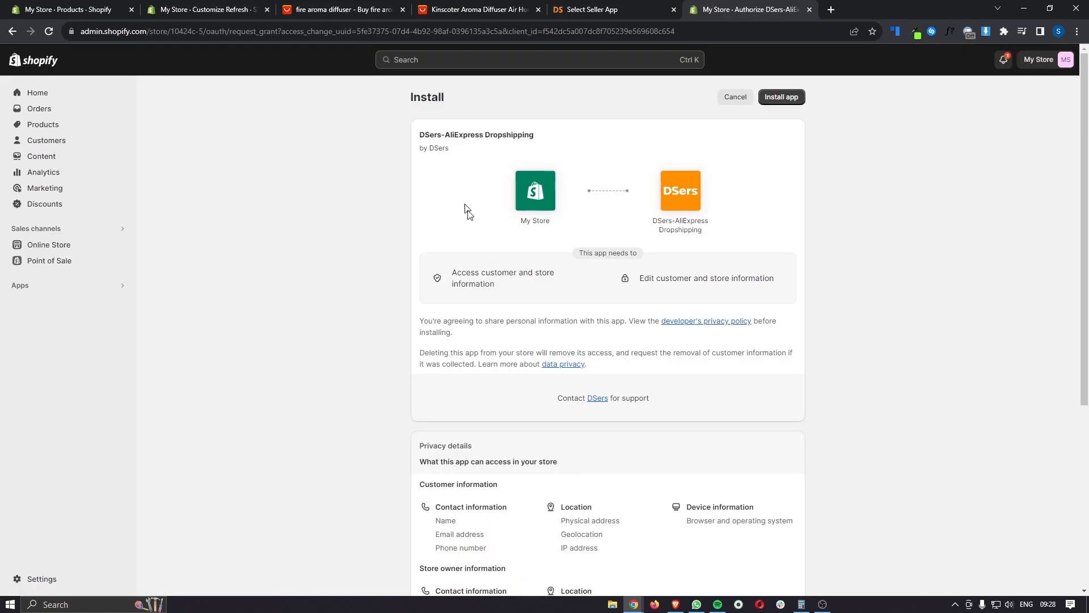
left_click(791, 100)
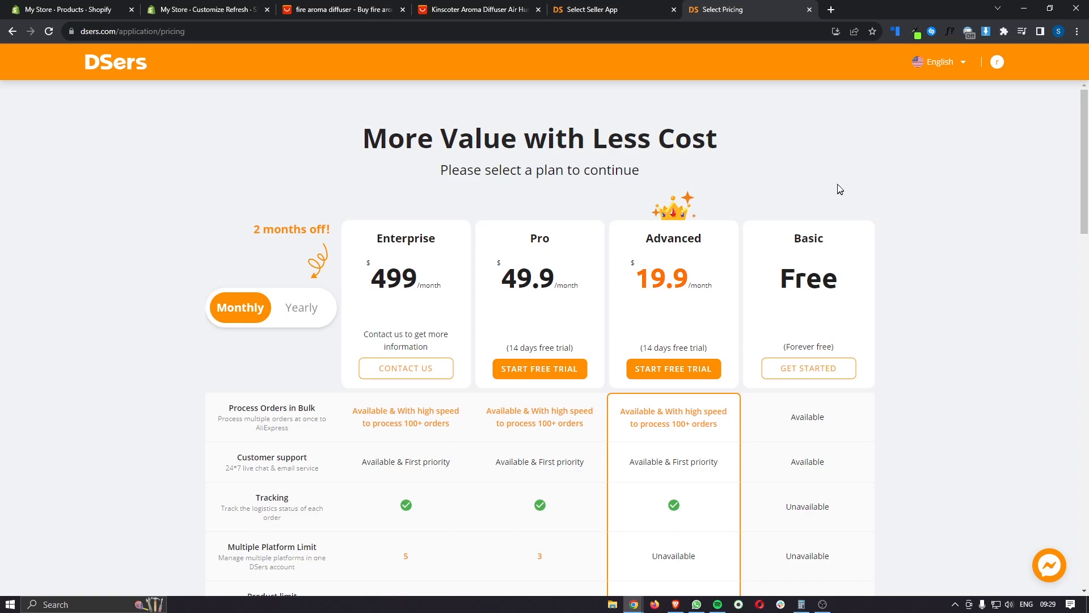
left_click(814, 375)
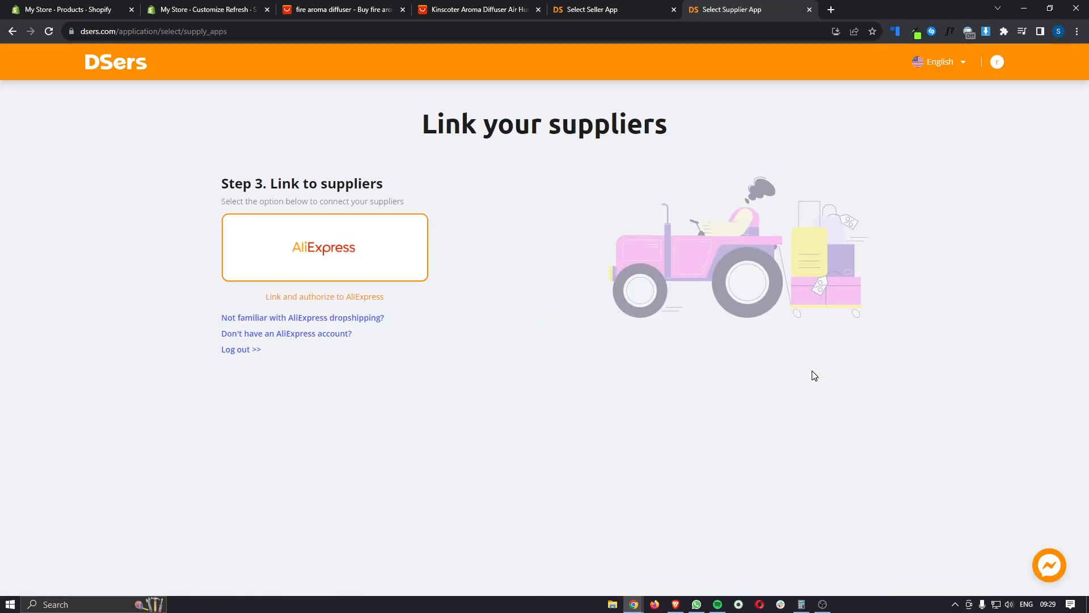
Link AliExpress as the supplier by registering a United Kingdom account with an e-mail and password and authorizing DSers.
left_click_drag(419, 126, 693, 128)
left_click(692, 127)
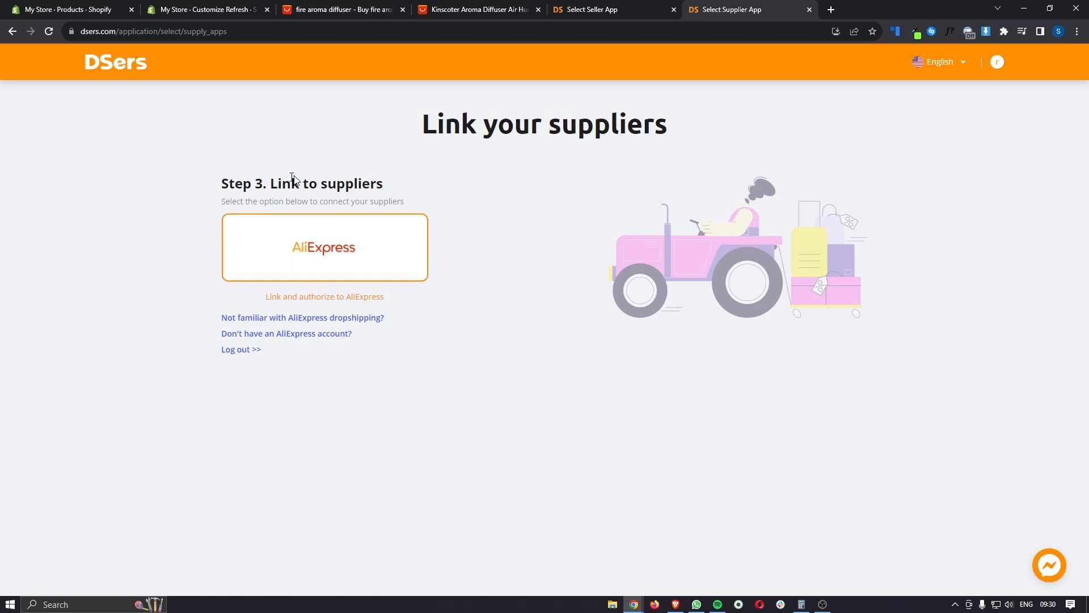
left_click(326, 261)
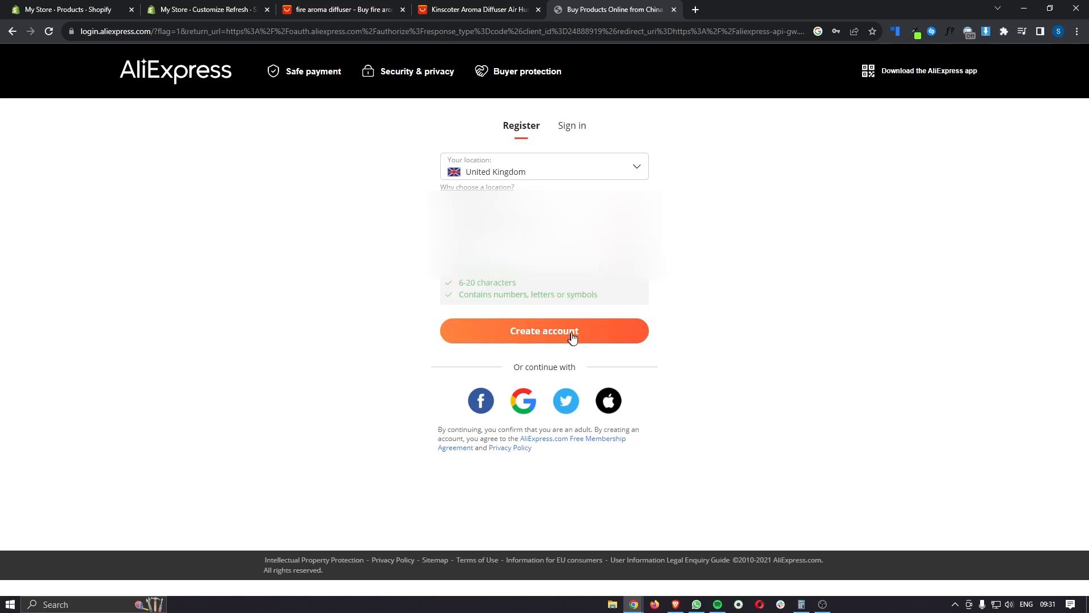
left_click(544, 337)
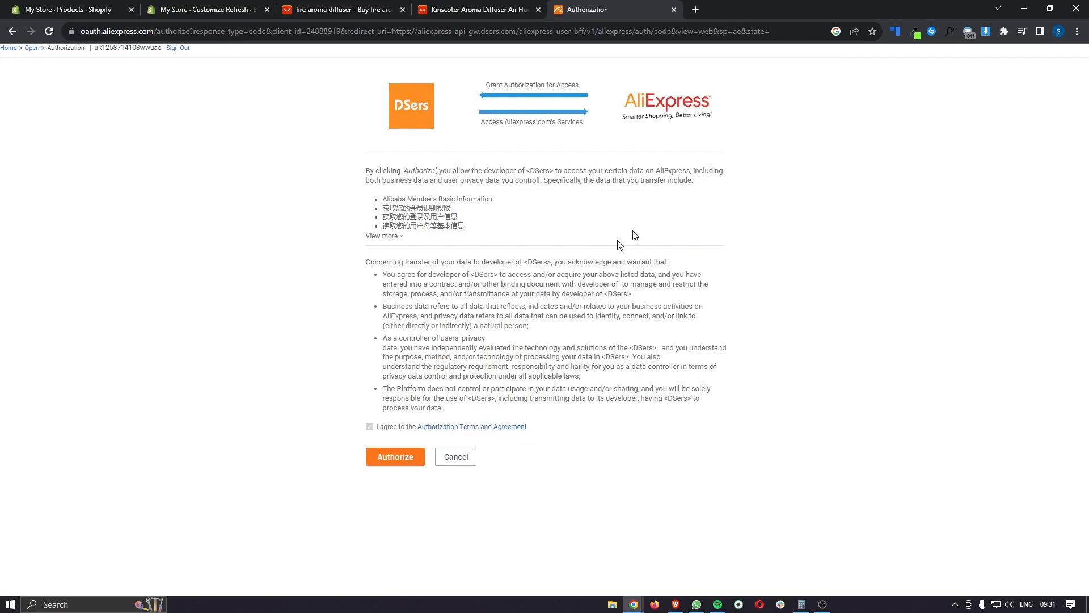
left_click(399, 464)
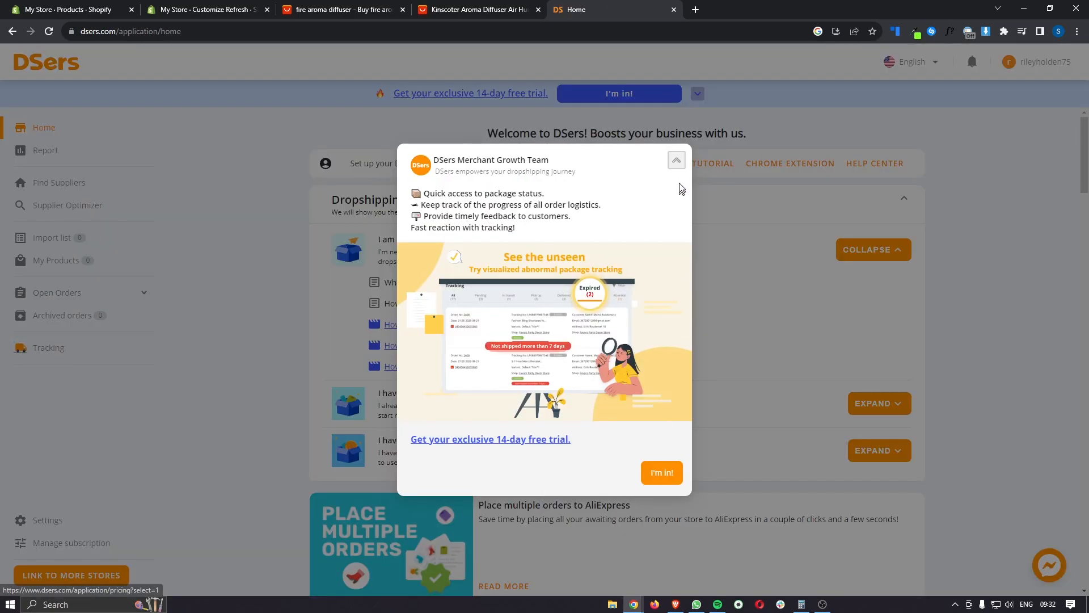
Dismiss the DSers trial offer and install the DSers - AliExpress.com Product Importer extension in Chrome.
left_click(677, 165)
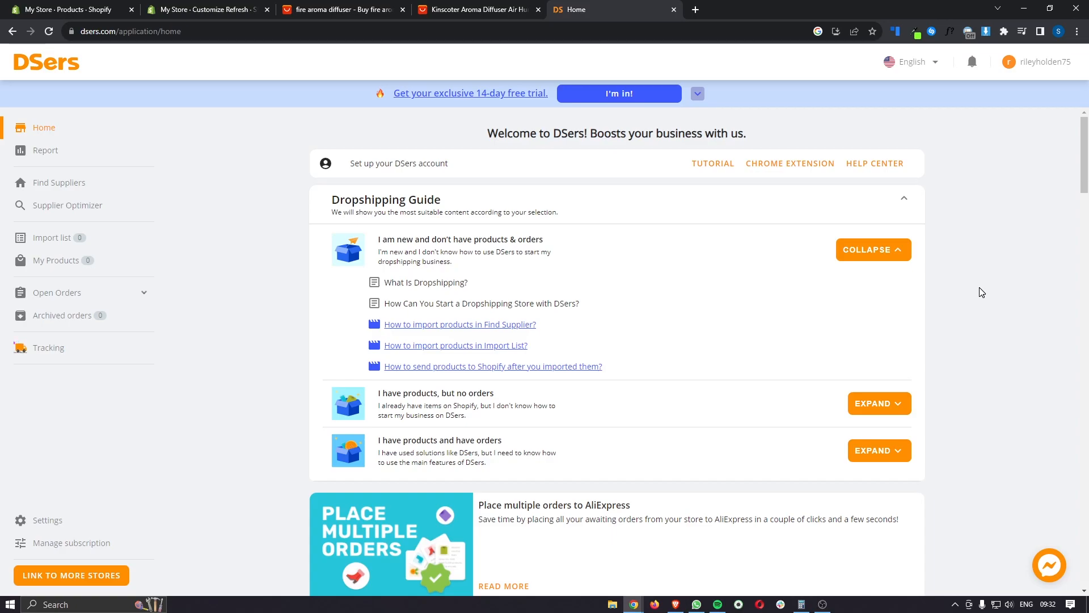
left_click(800, 168)
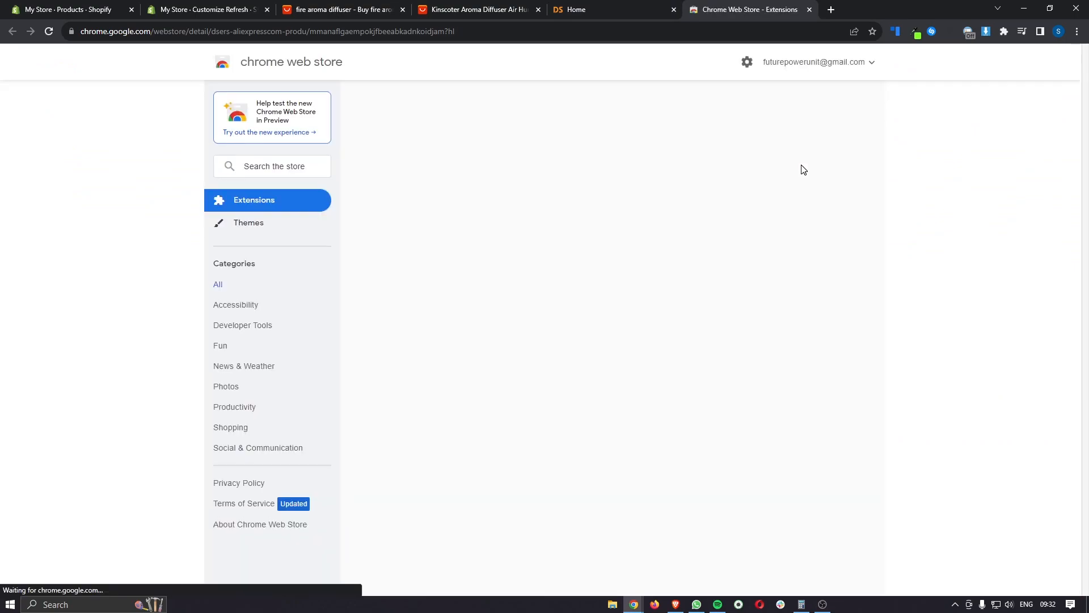
left_click_drag(366, 66, 236, 60)
left_click(474, 75)
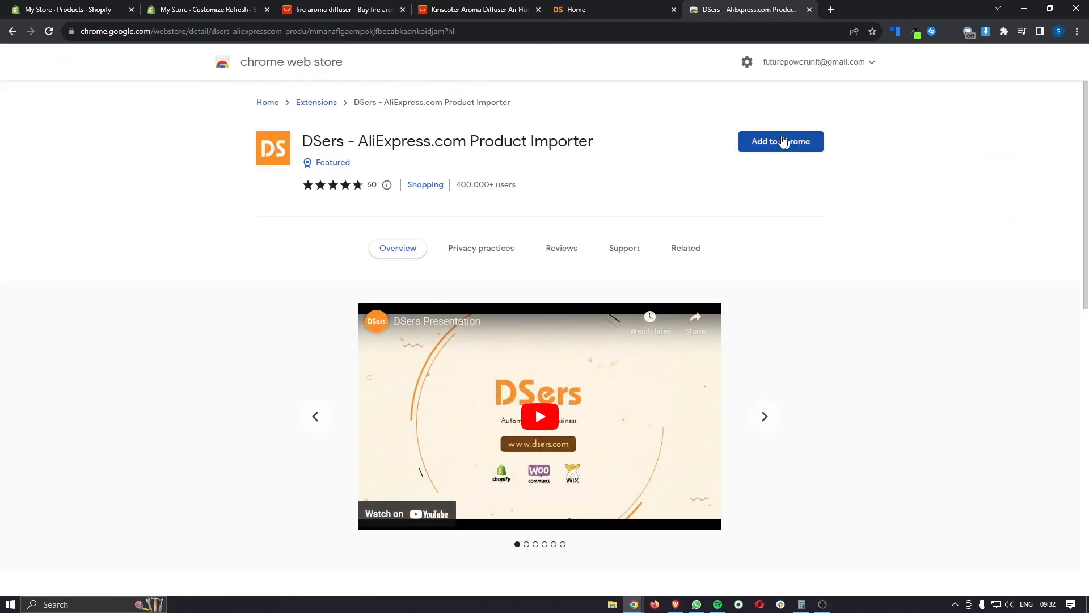
left_click(791, 147)
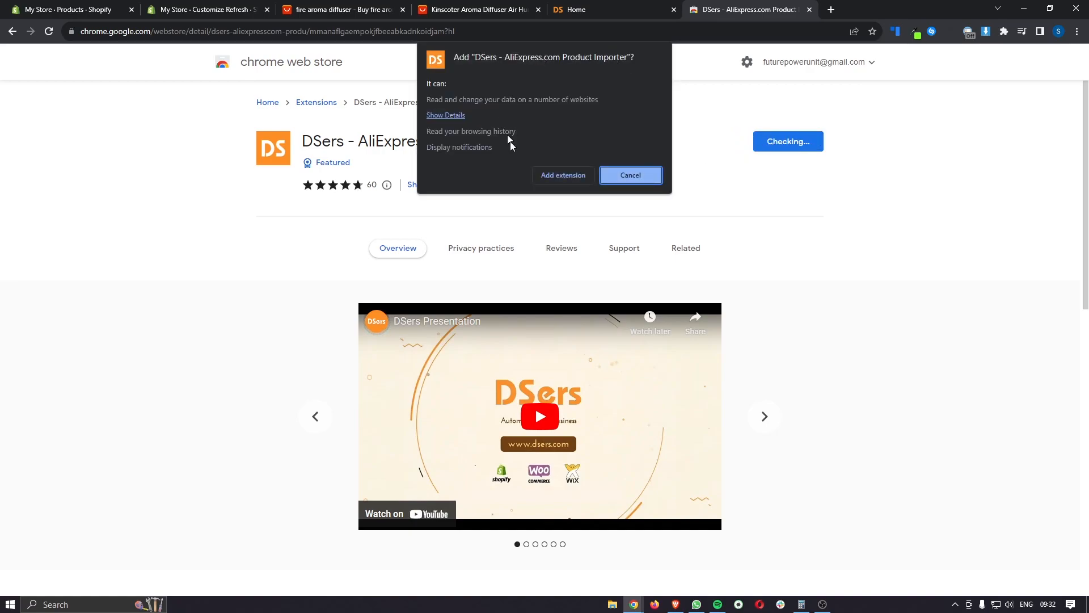
left_click(573, 176)
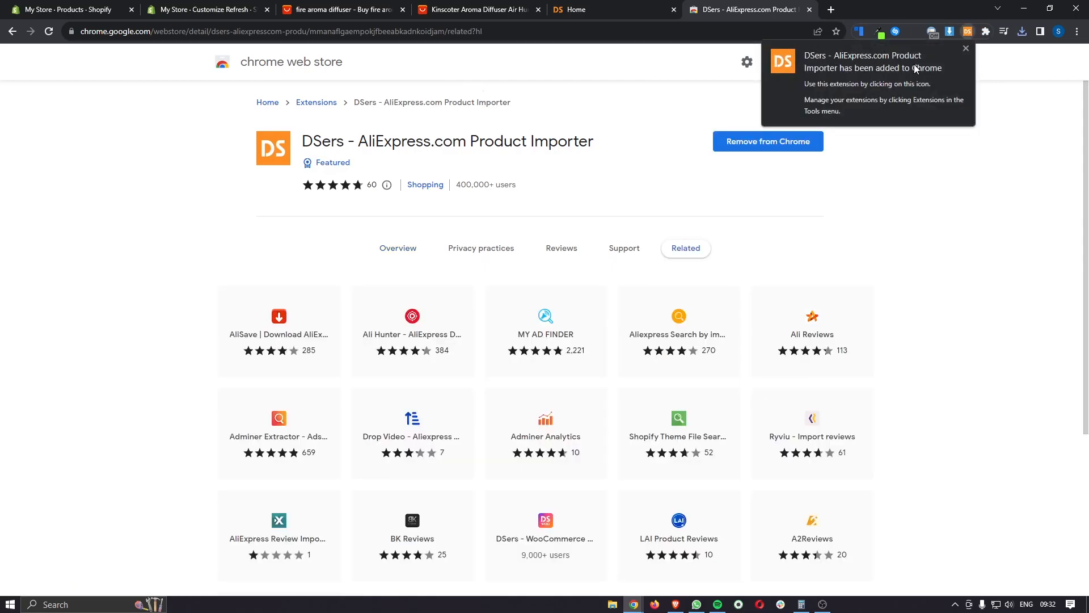
left_click(965, 49)
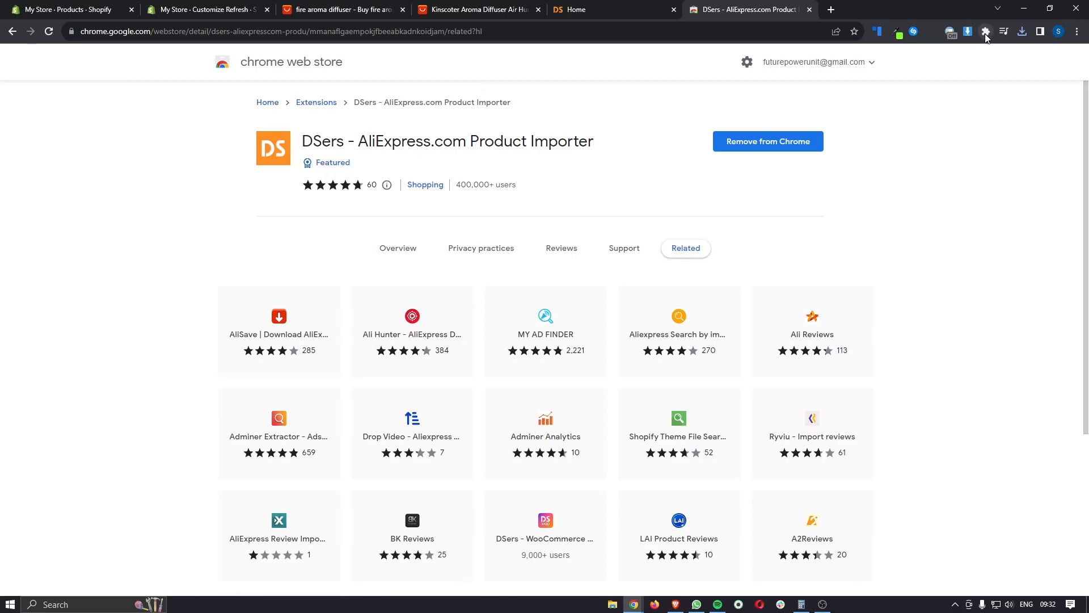
Pin the DSers - AliExpress.com Product Importer extension to the browser toolbar.
left_click(987, 32)
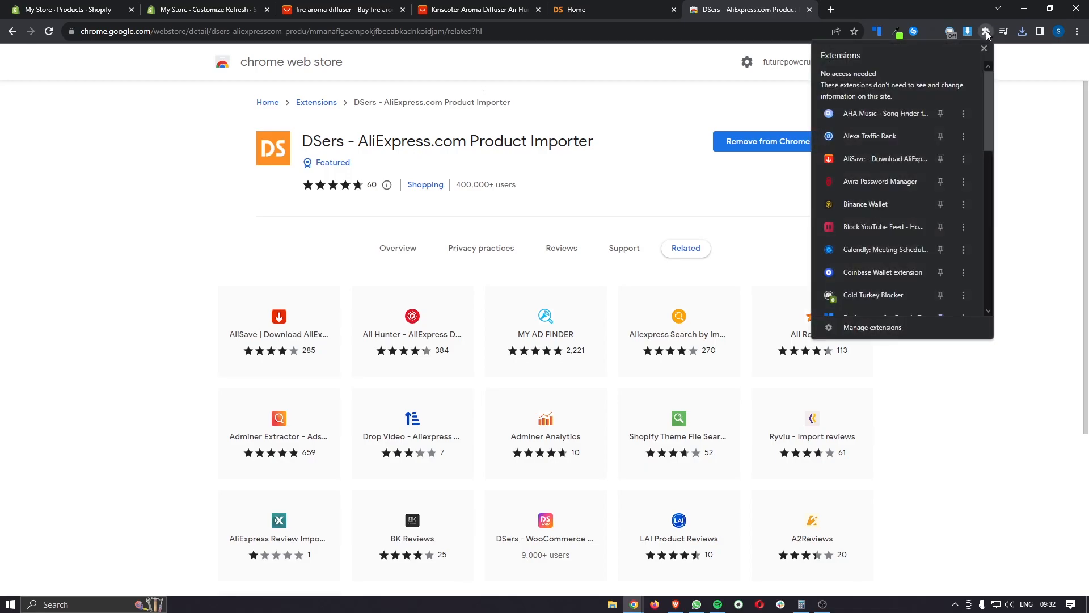
scroll(941, 168, "down", 4)
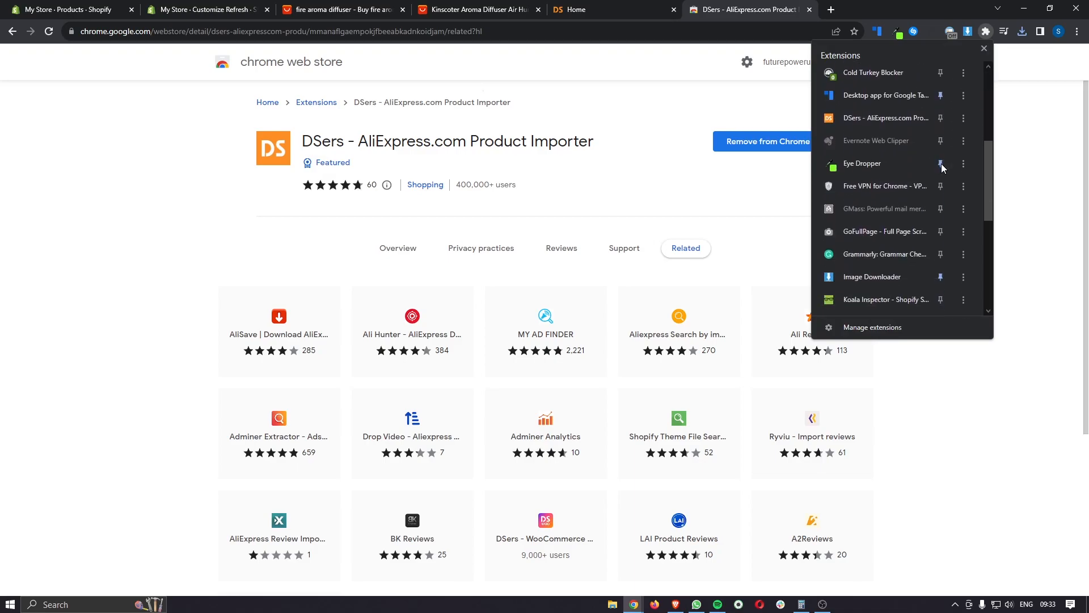
left_click(940, 118)
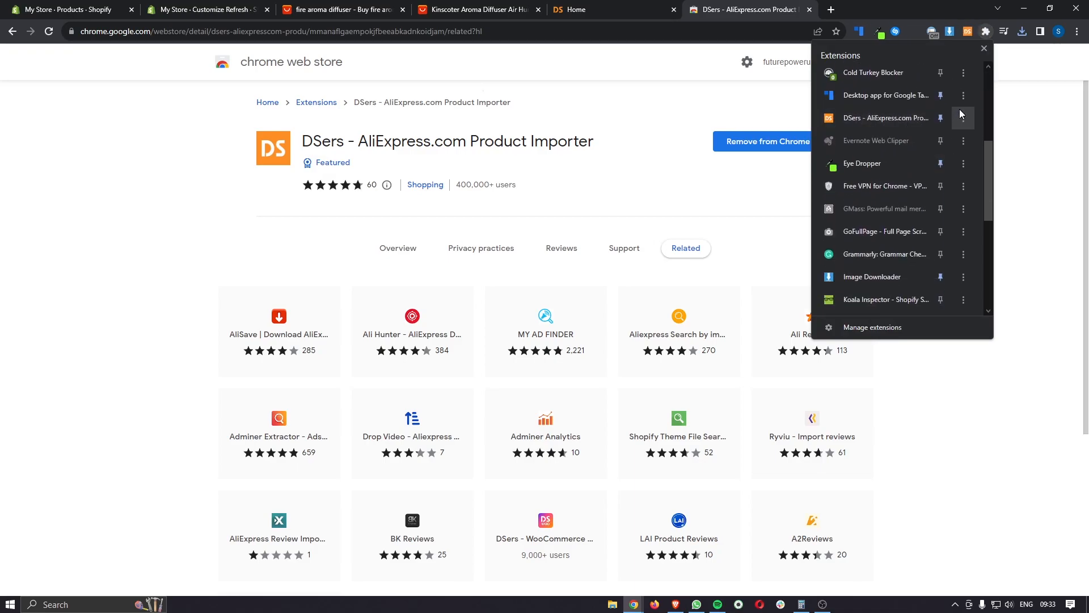
left_click(985, 49)
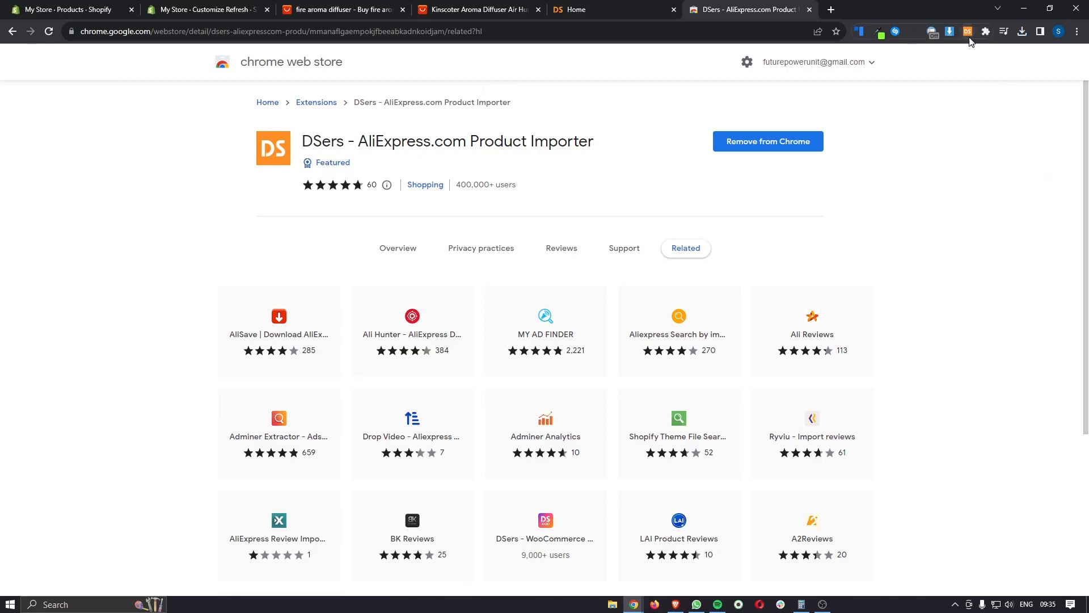
Return to the Kinscoter Aroma Diffuser page on AliExpress, check the DSers extension's settings, and add the product to DSers.
left_click(497, 7)
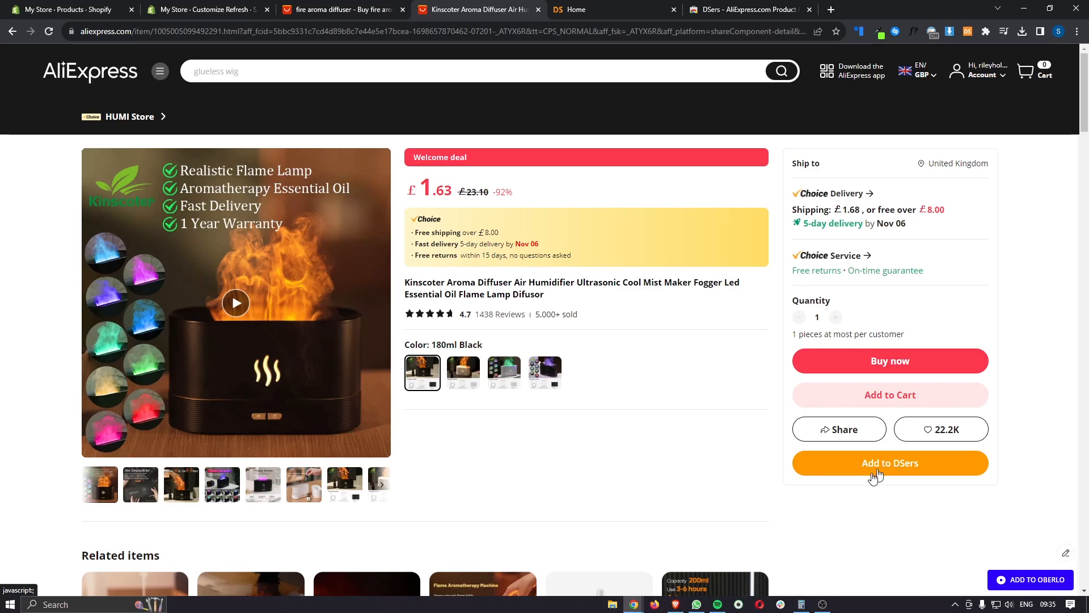
left_click(968, 32)
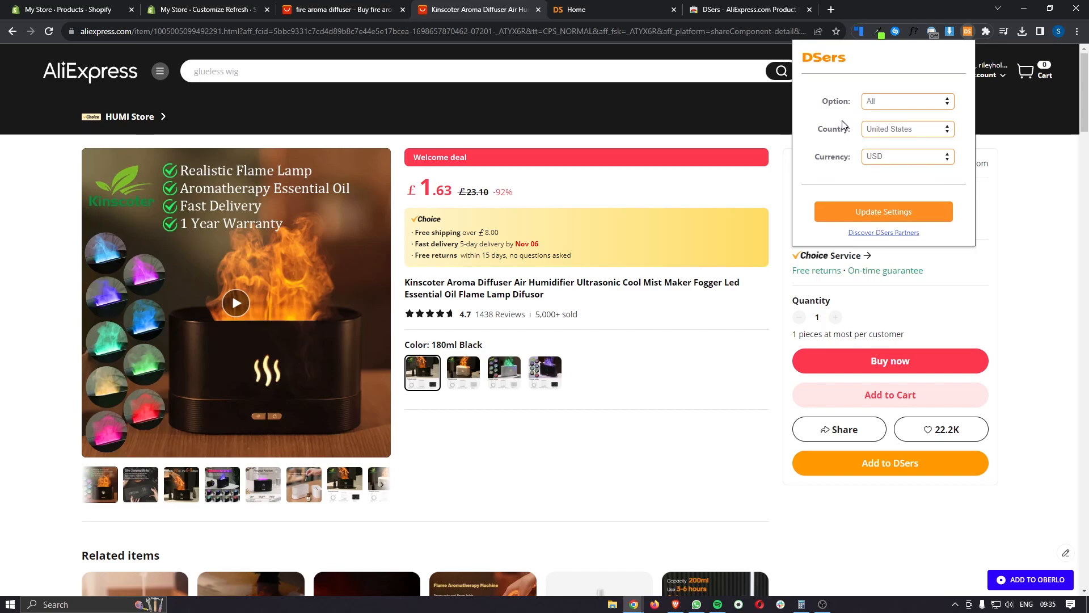
left_click(1034, 260)
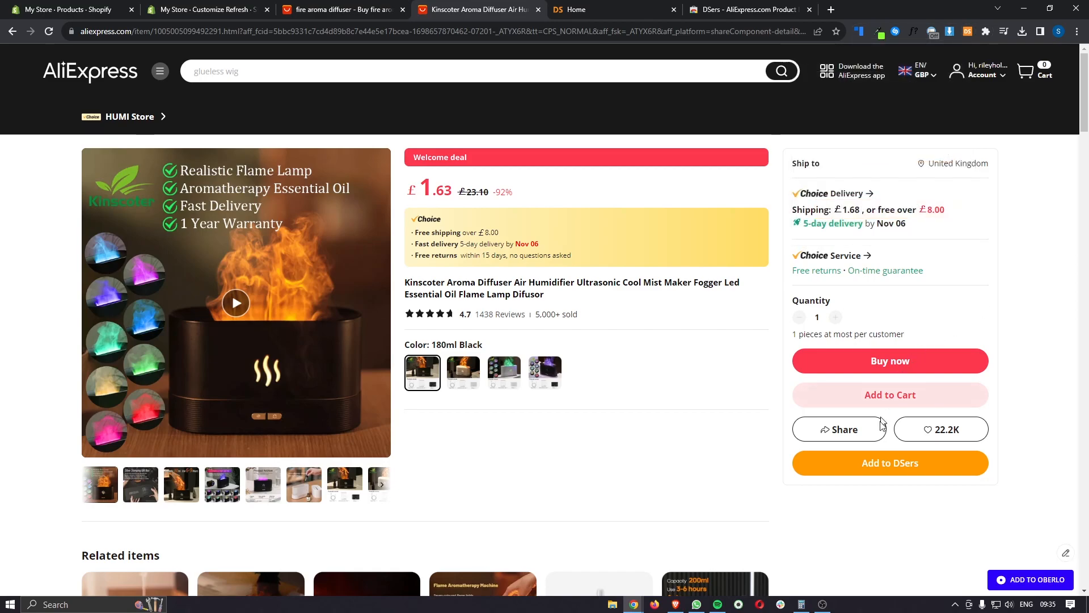
left_click(899, 471)
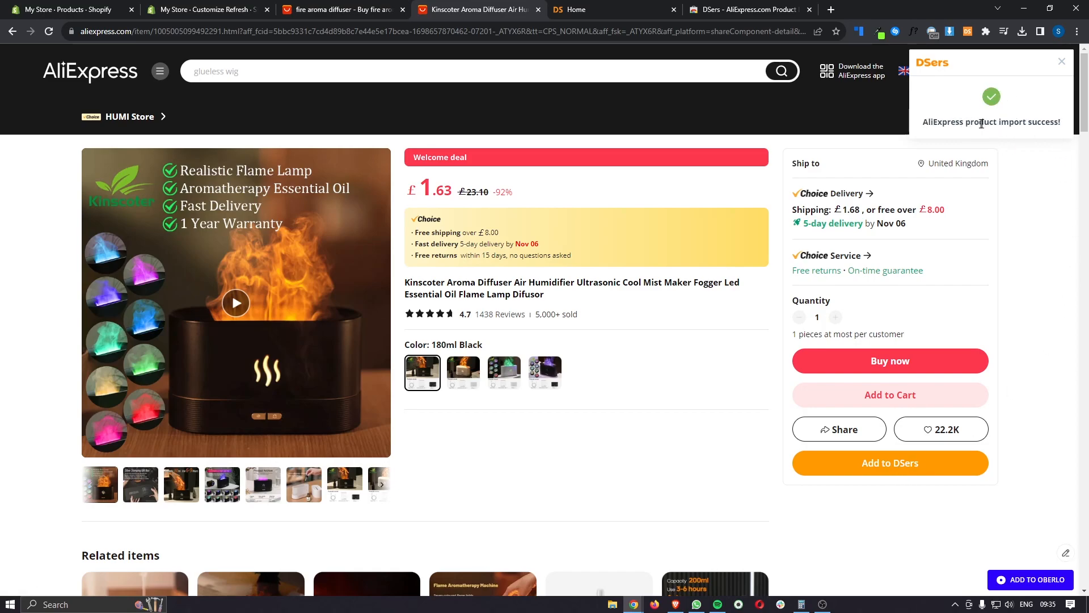
Switch to DSers, refresh it, open the import list and dismiss the promotional offer.
left_click(628, 15)
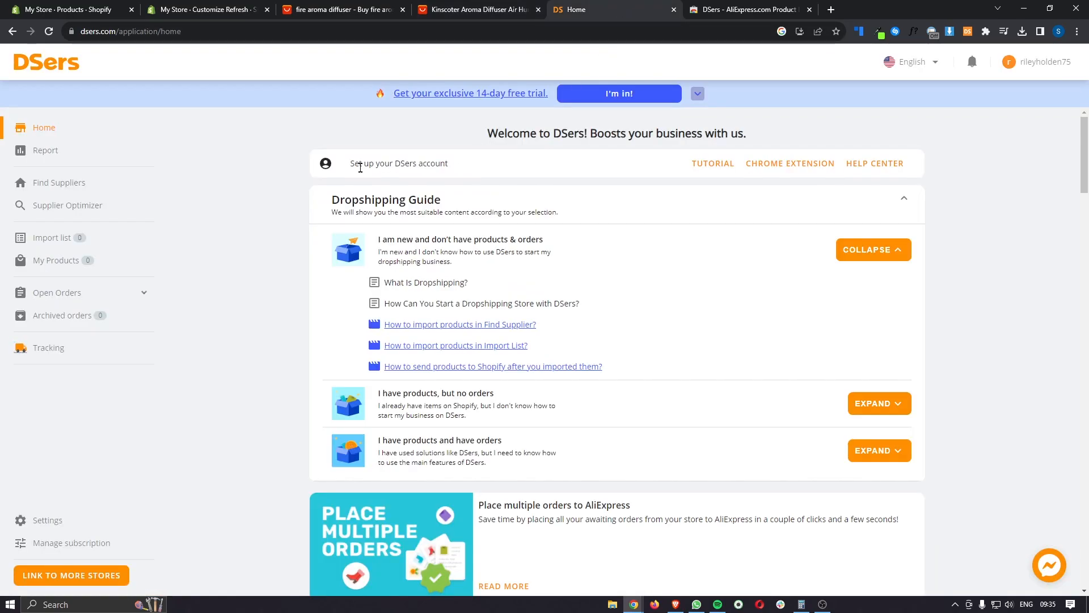
left_click(49, 31)
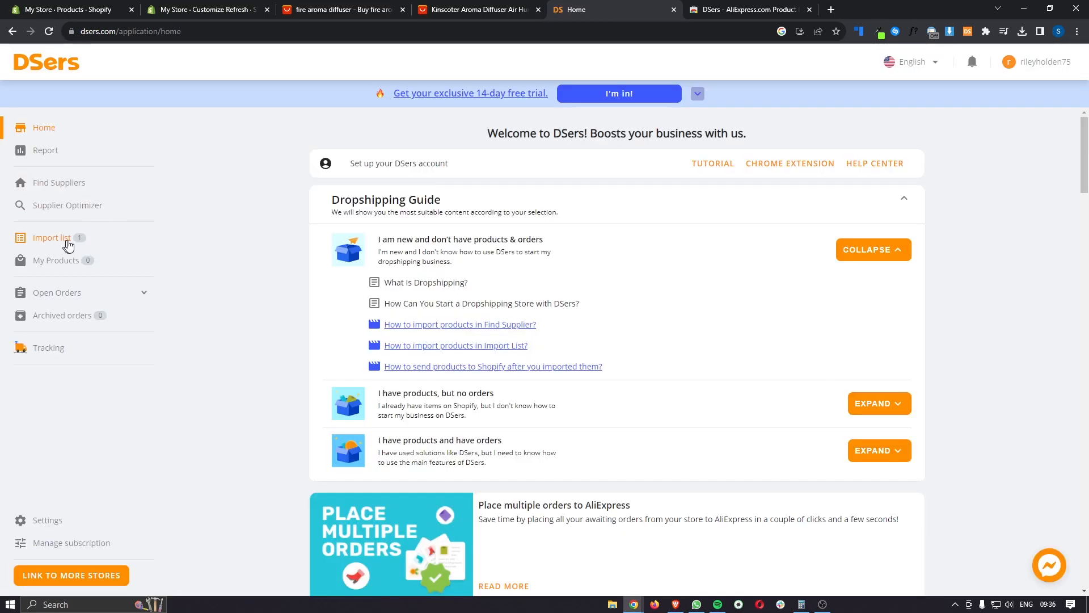
left_click(69, 244)
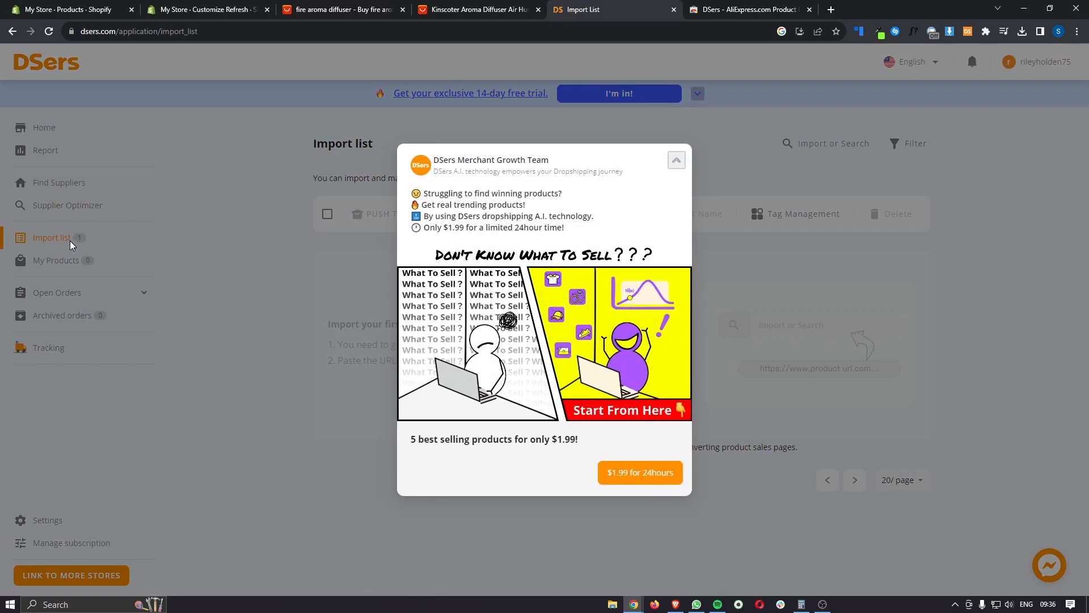
left_click(676, 161)
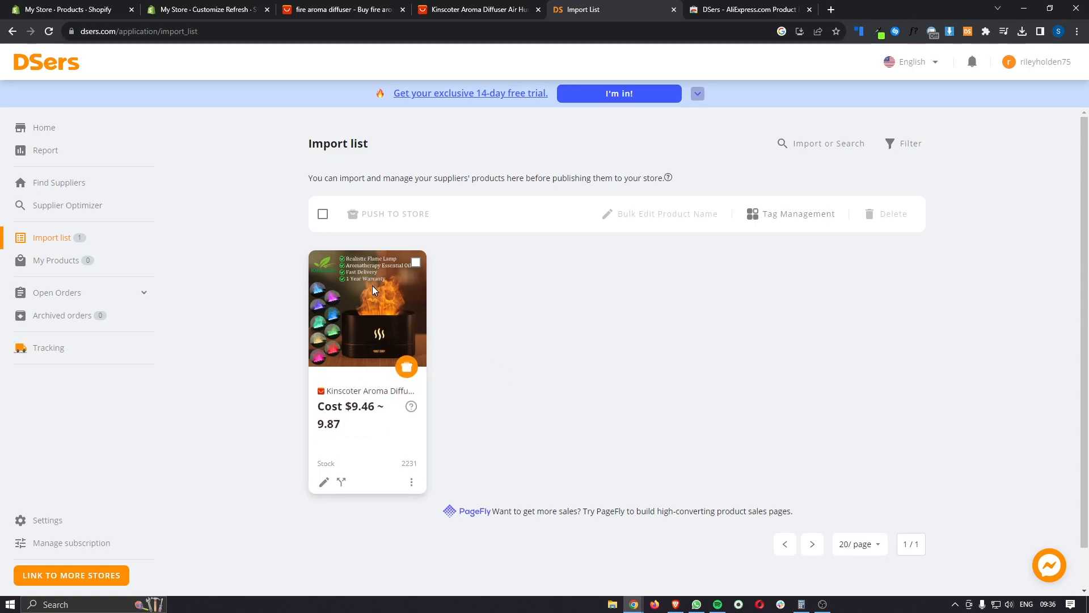
Open the imported diffuser for editing and change its title to Fire Aroma Diffuser.
left_click(323, 483)
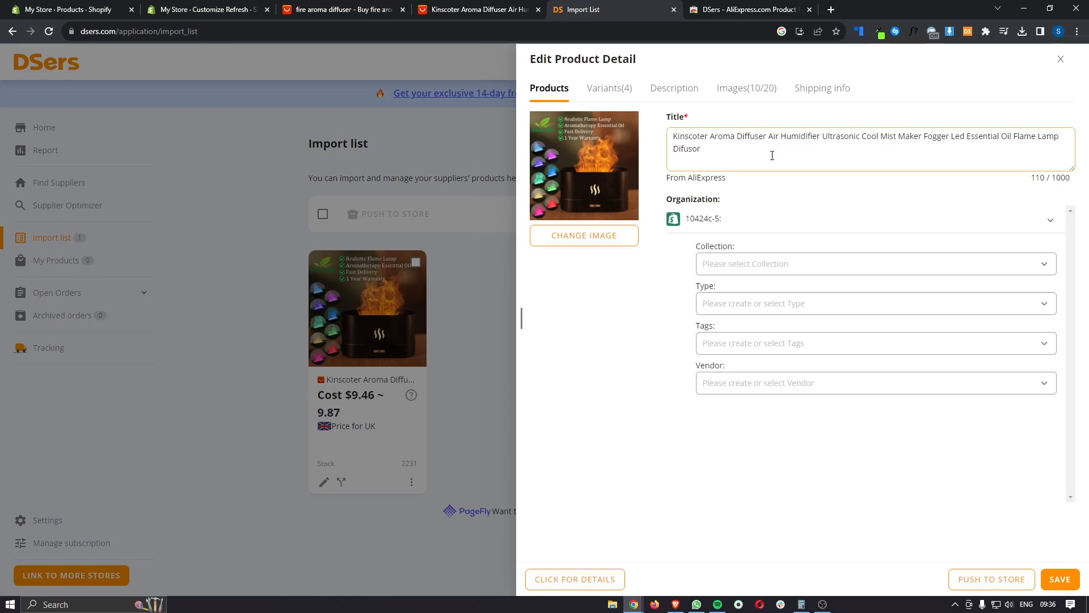
left_click_drag(769, 154, 671, 128)
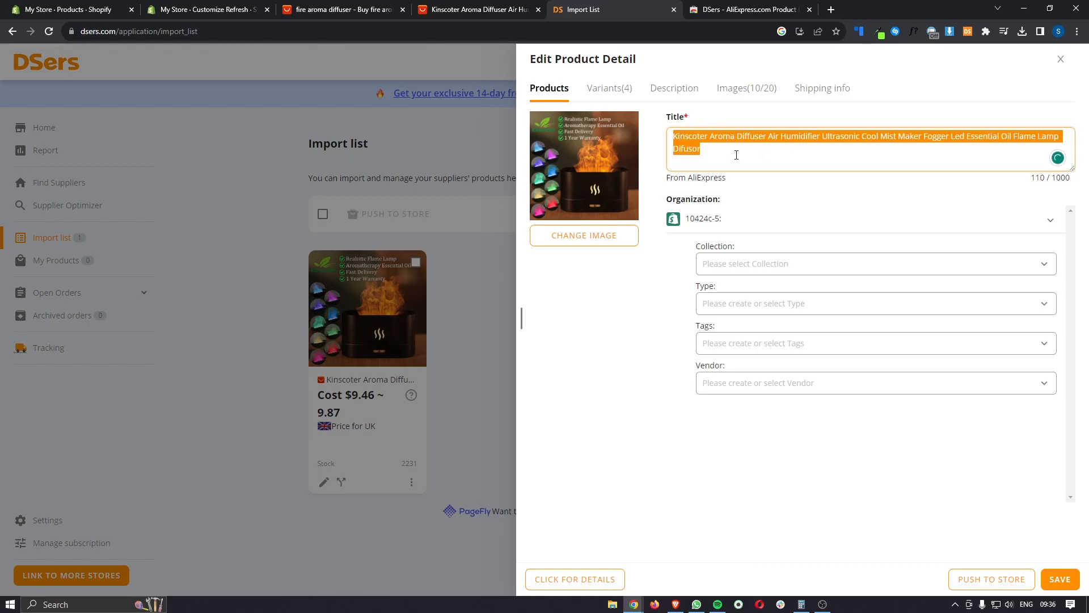
type("Fire Arome Diffuser")
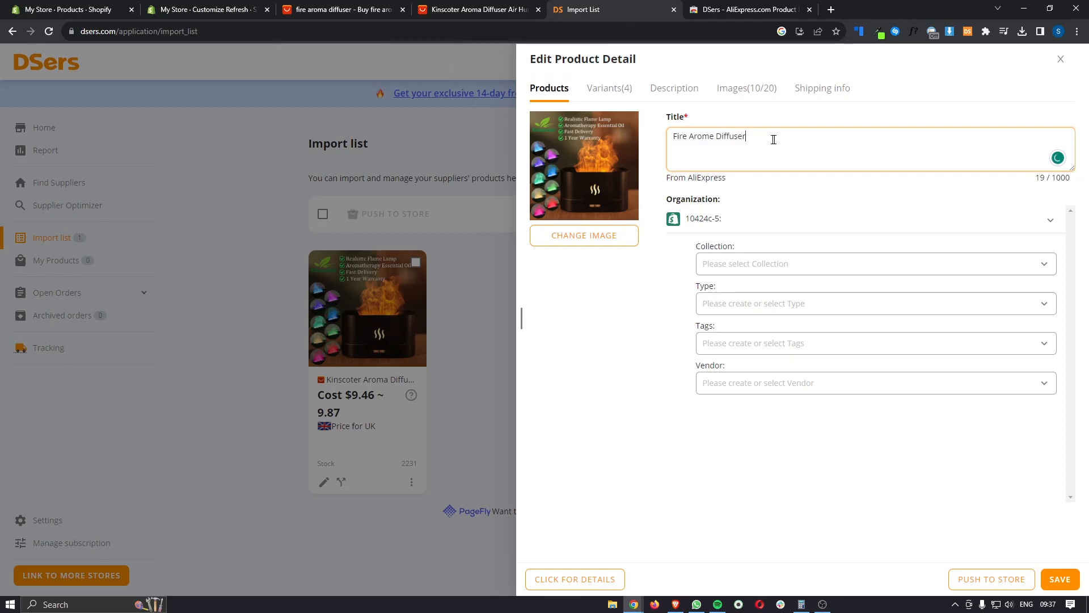
left_click_drag(671, 138, 766, 144)
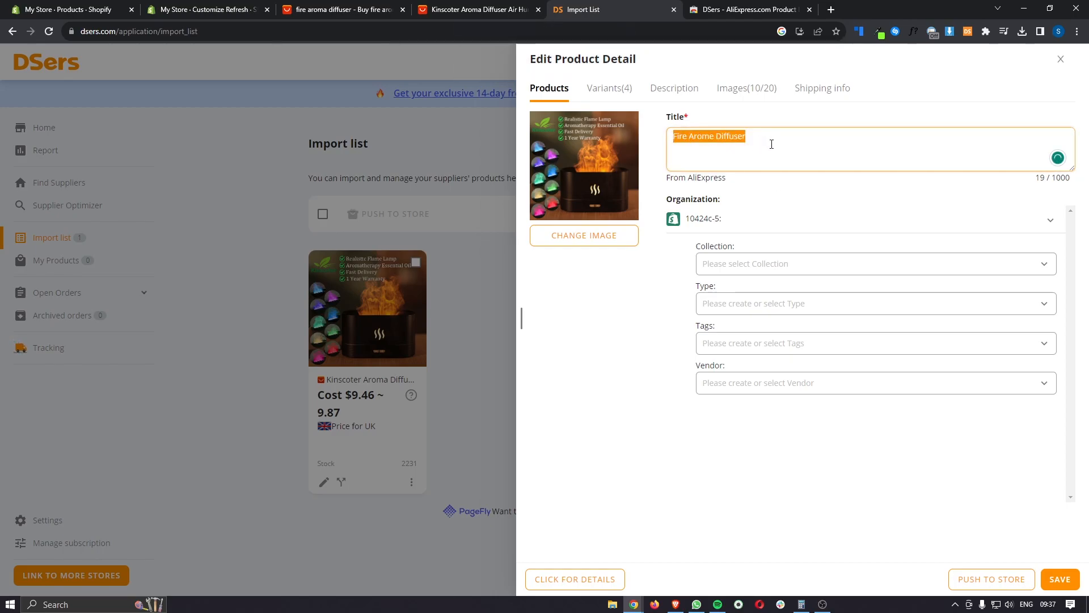
left_click(712, 138)
left_click(798, 189)
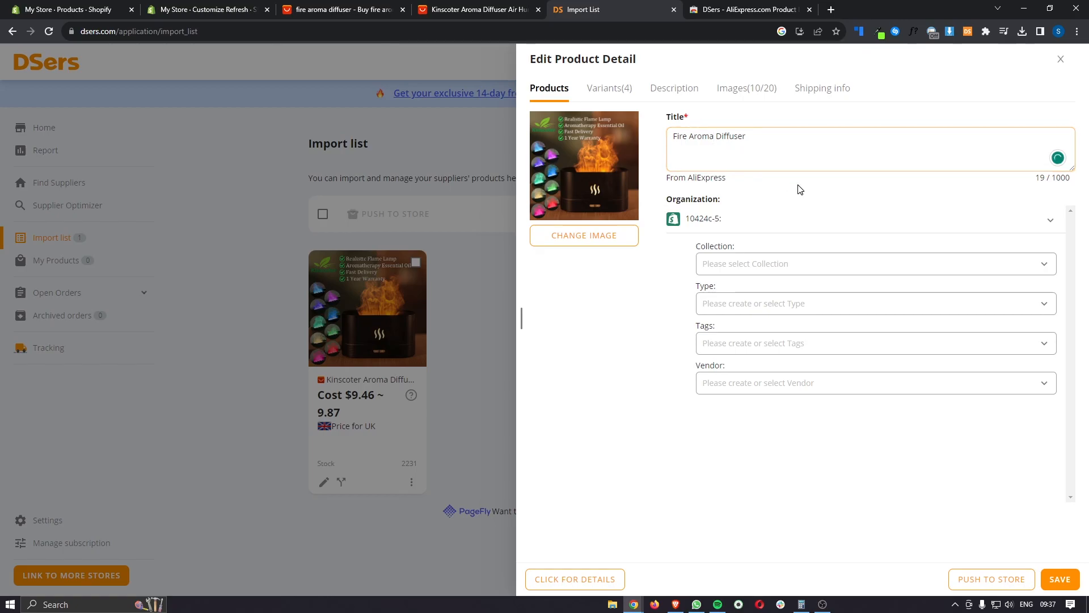
Remove all of the diffuser's variants except SKU 14:203, and save the product changes.
left_click(611, 94)
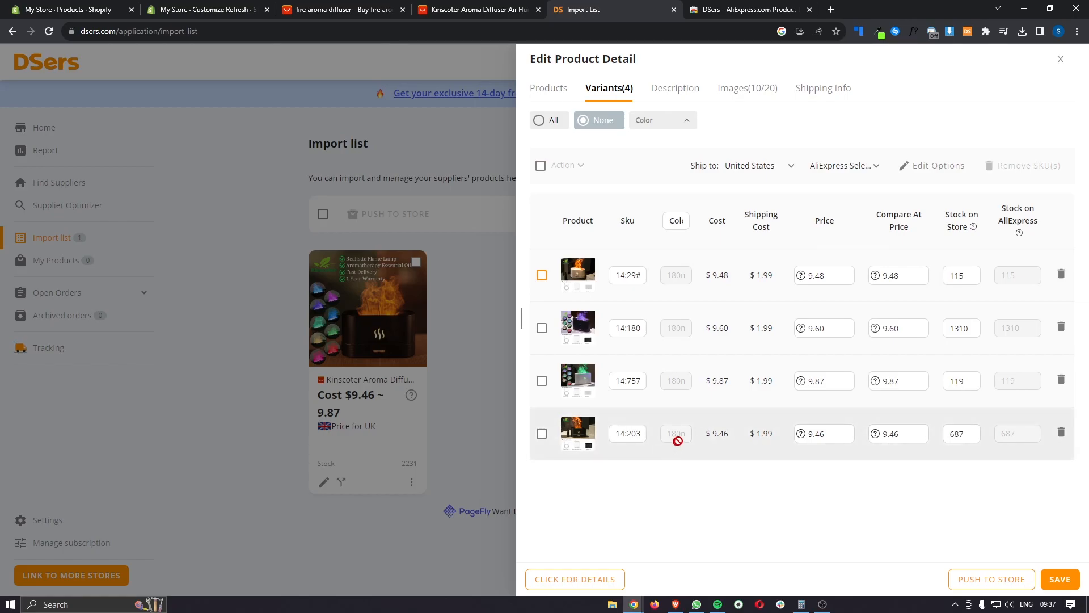
left_click(542, 381)
left_click(541, 328)
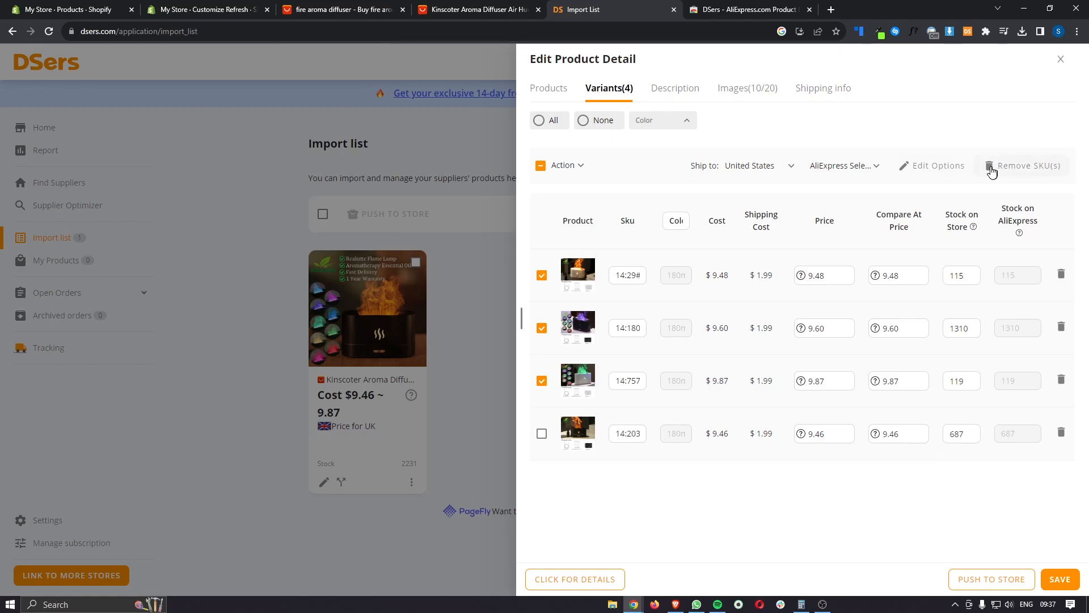
left_click(1048, 176)
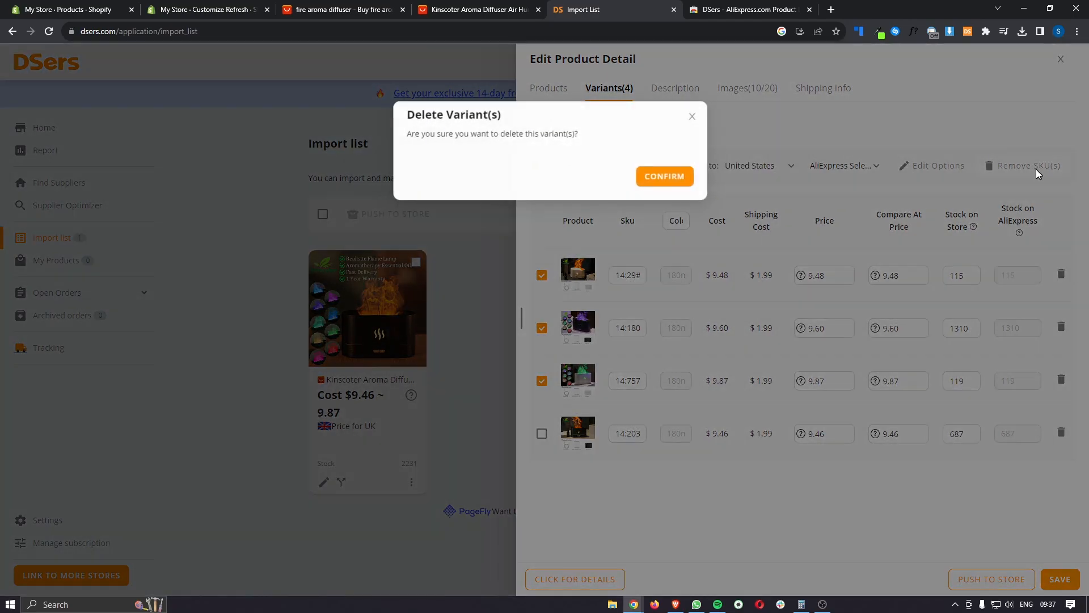
left_click(665, 175)
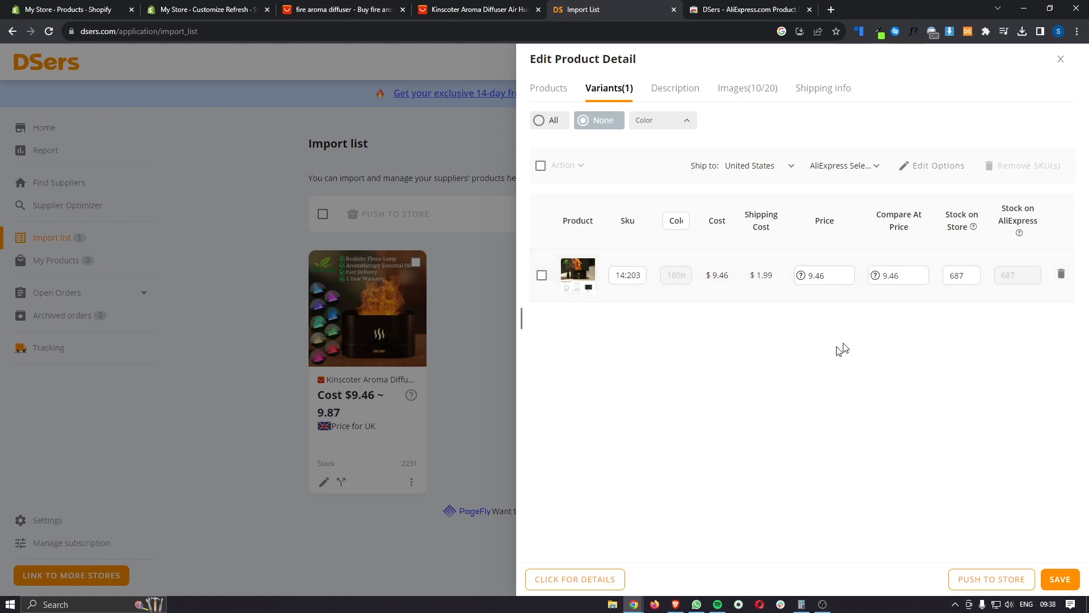
left_click(553, 89)
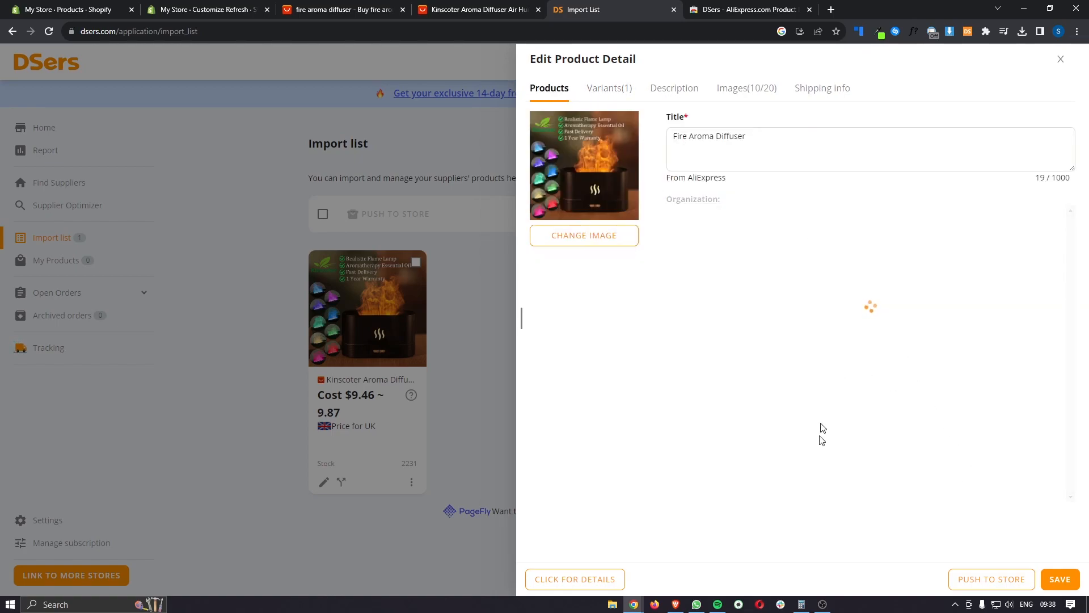
left_click(1059, 581)
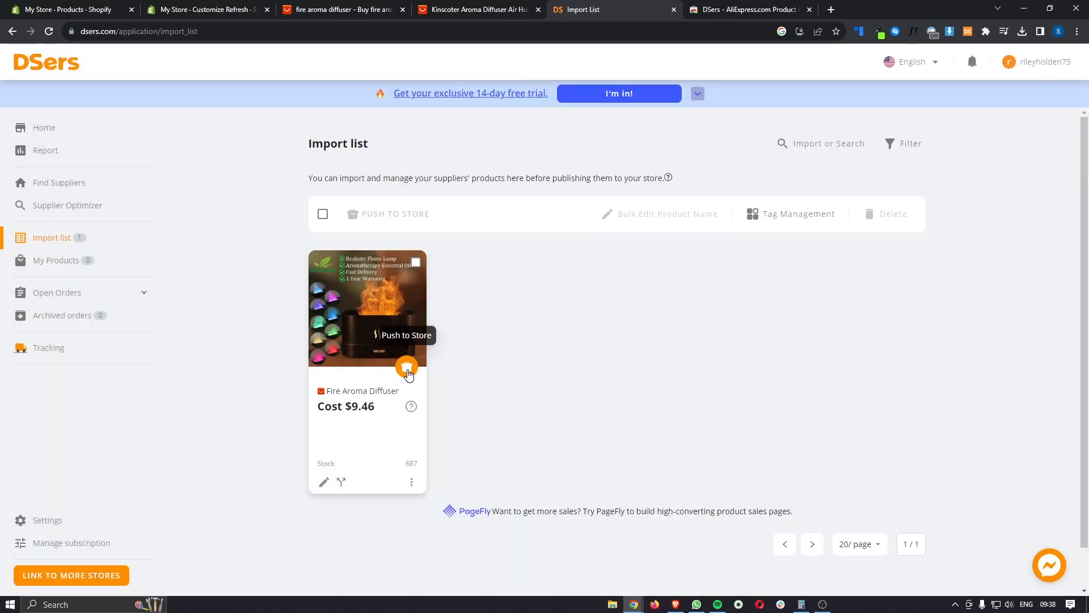
Push the Fire Aroma Diffuser to the linked Shopify store with the pricing rule turned off.
left_click(408, 371)
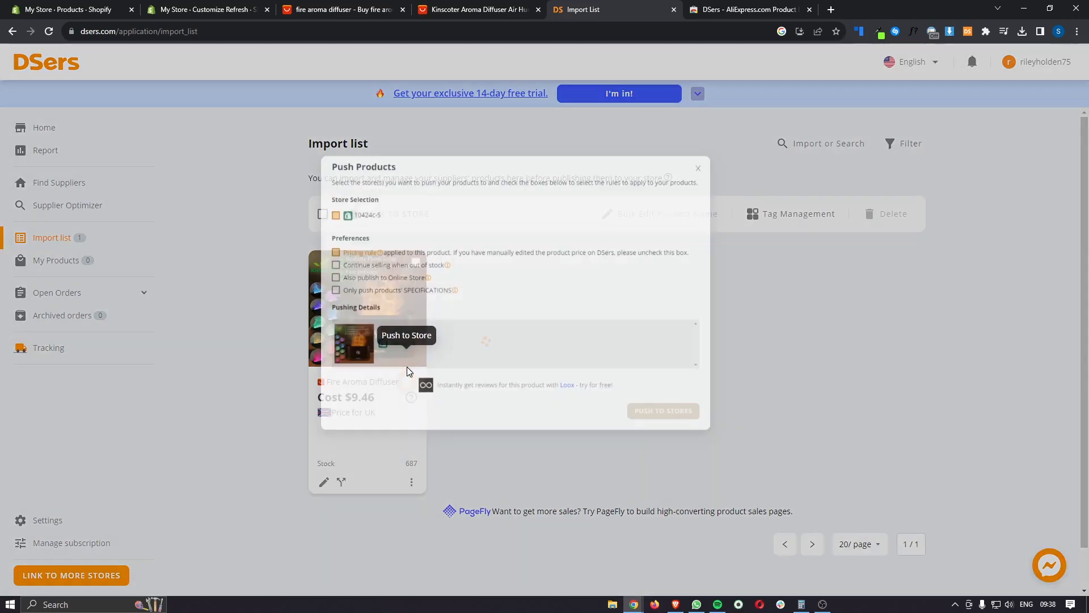
left_click_drag(310, 204, 364, 203)
left_click(385, 203)
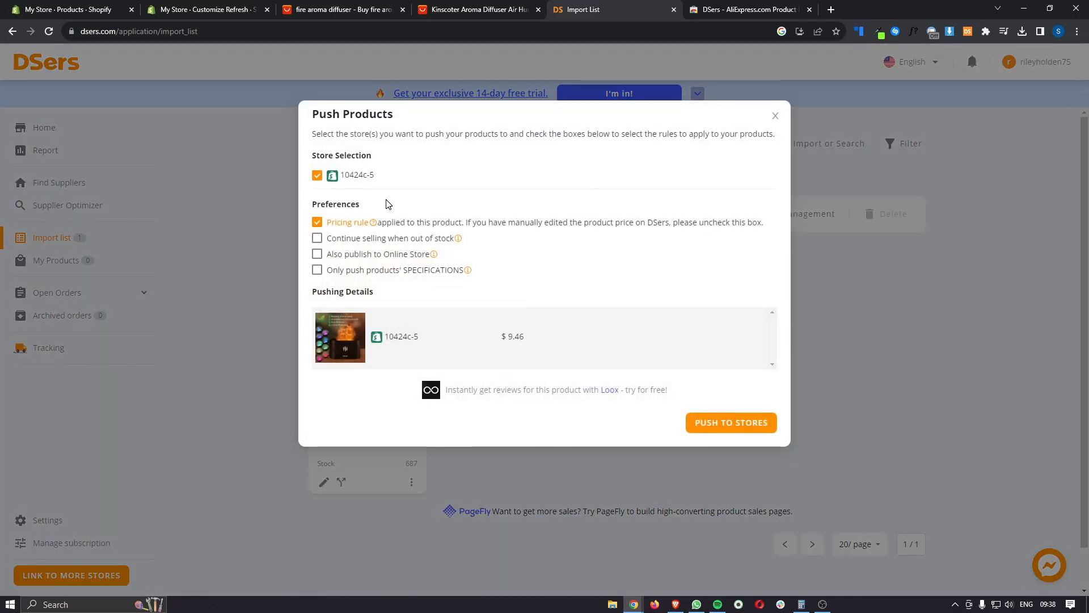
left_click(317, 223)
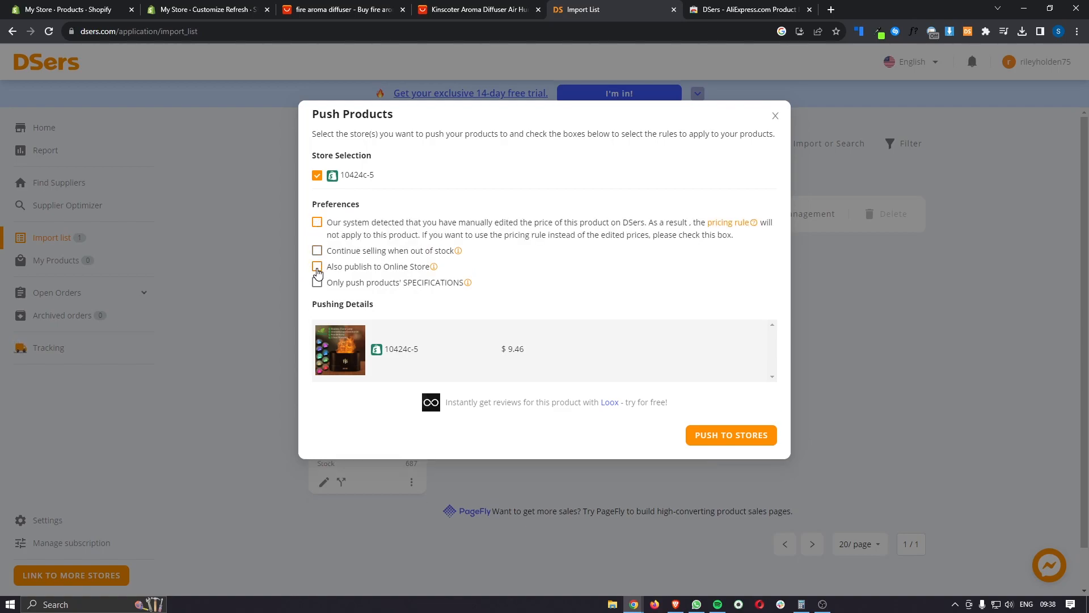
left_click_drag(328, 272, 425, 277)
left_click(532, 299)
left_click(729, 436)
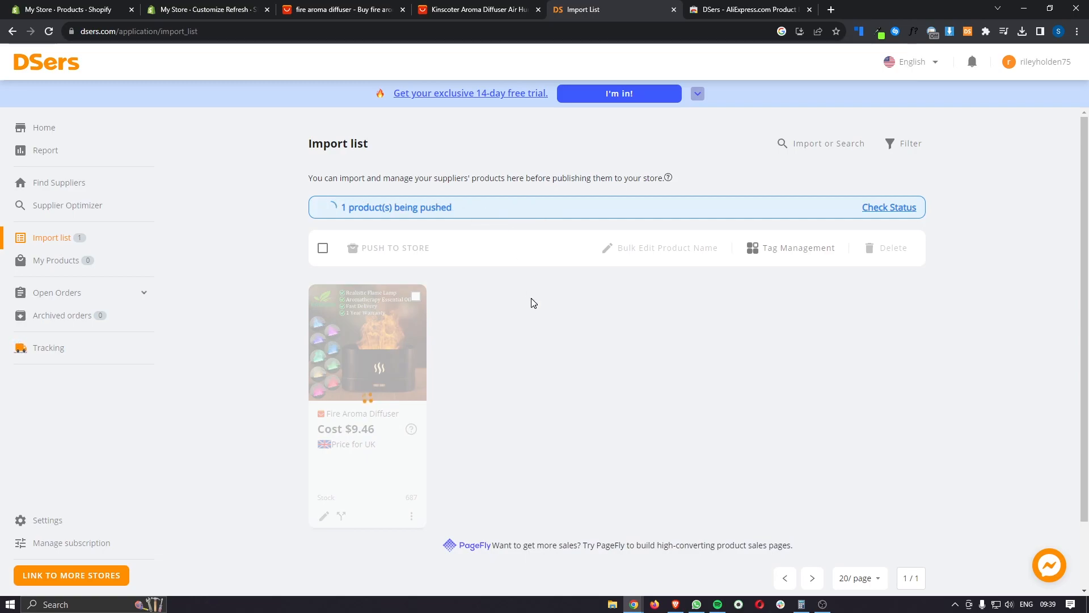
left_click_drag(331, 210, 475, 213)
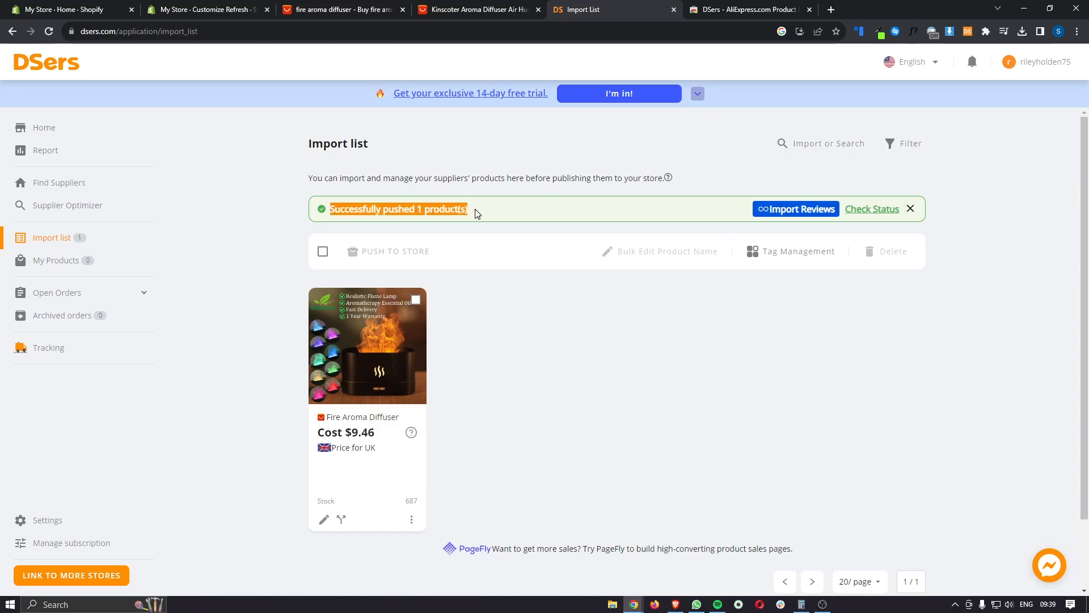
left_click(503, 312)
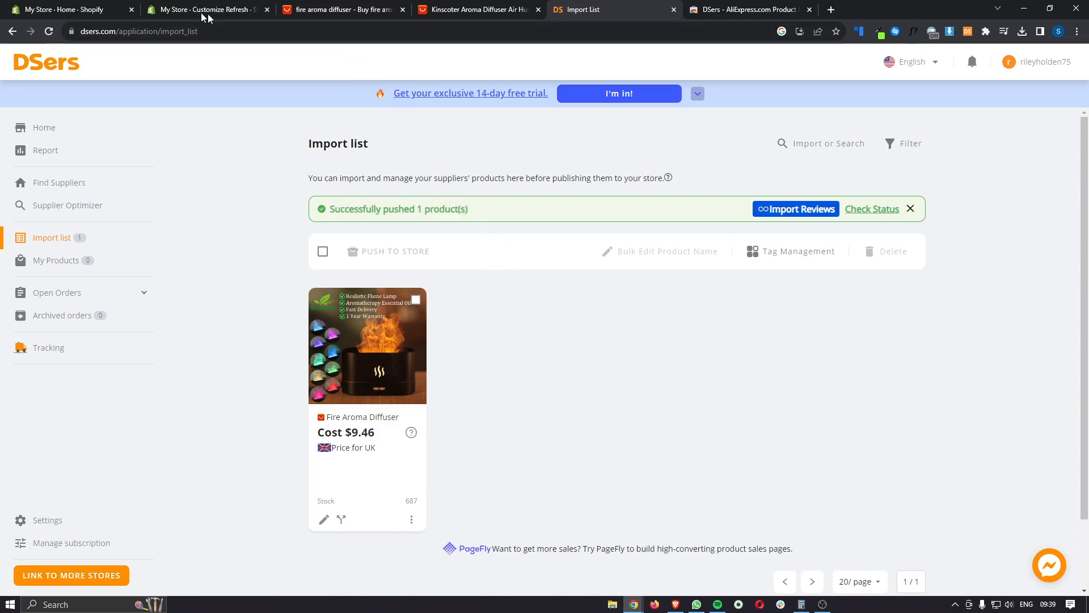
Open the product list in the Shopify admin and compare the Fire Aroma Diffuser entry with the AliExpress search results.
left_click(110, 5)
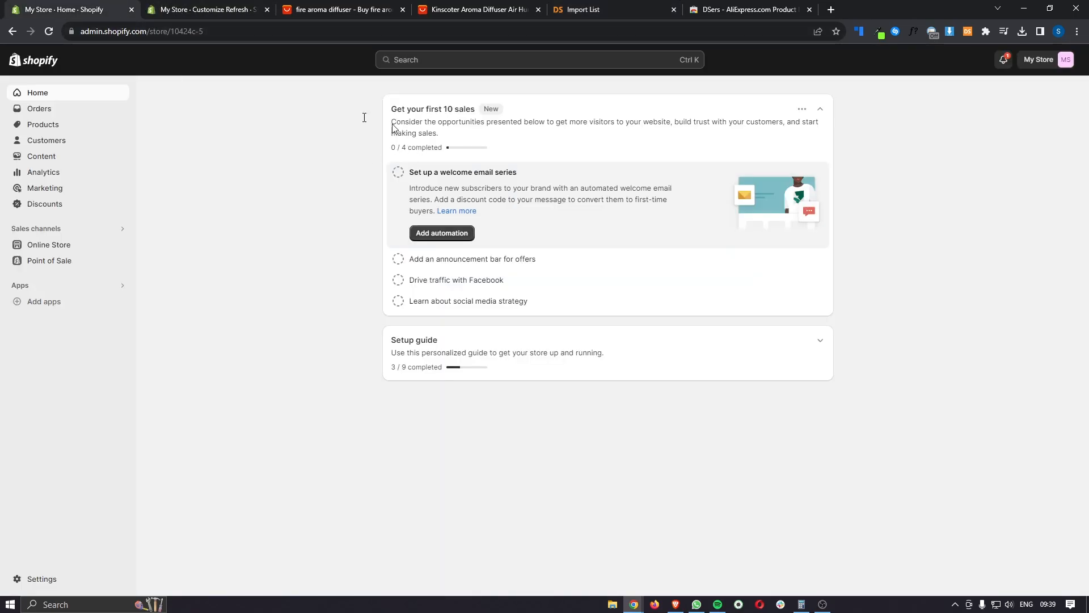
left_click(57, 129)
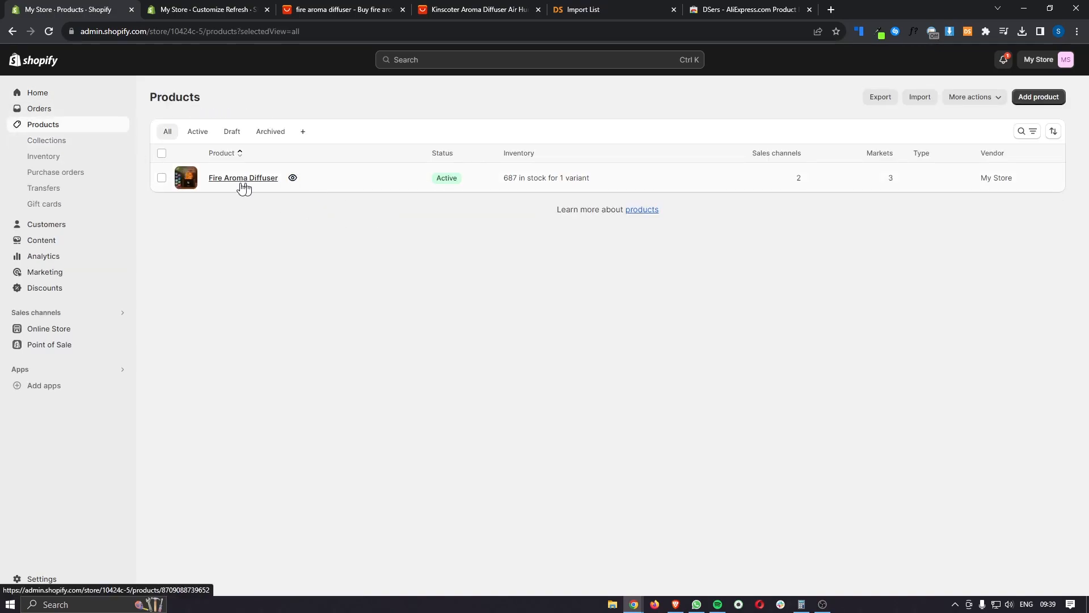
left_click_drag(208, 183, 278, 183)
left_click(328, 15)
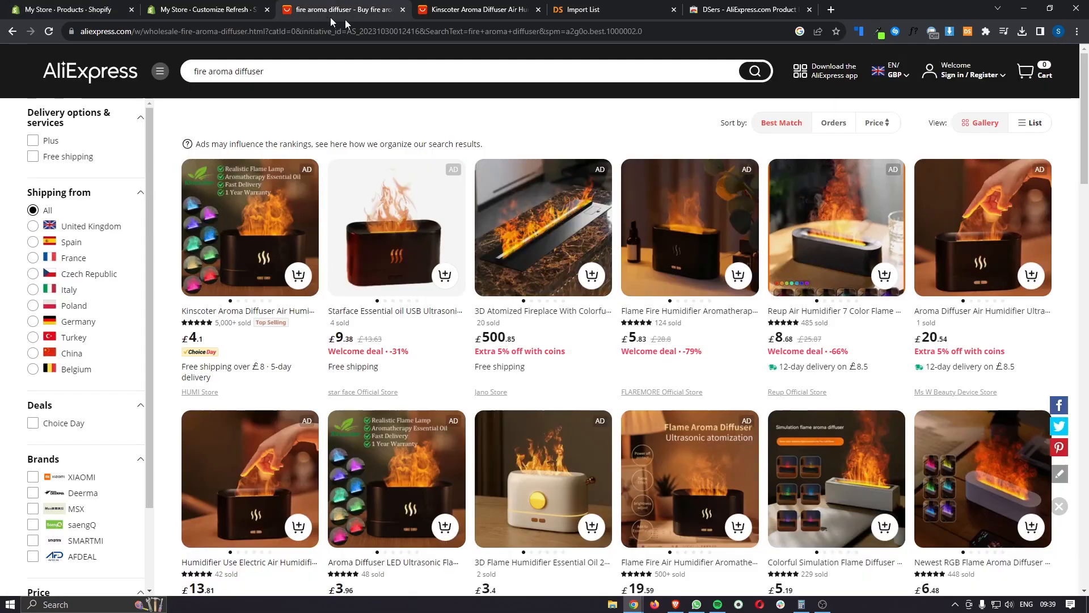
left_click(97, 8)
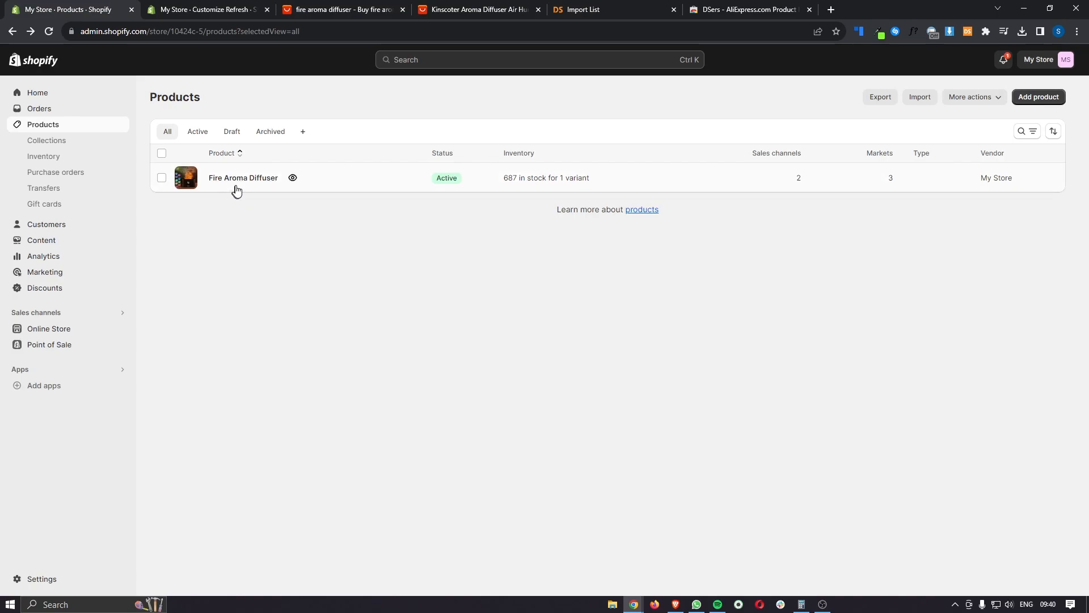
Go to the theme customizer and close the AliExpress search, DSers import list and DSers extension pages.
left_click(219, 12)
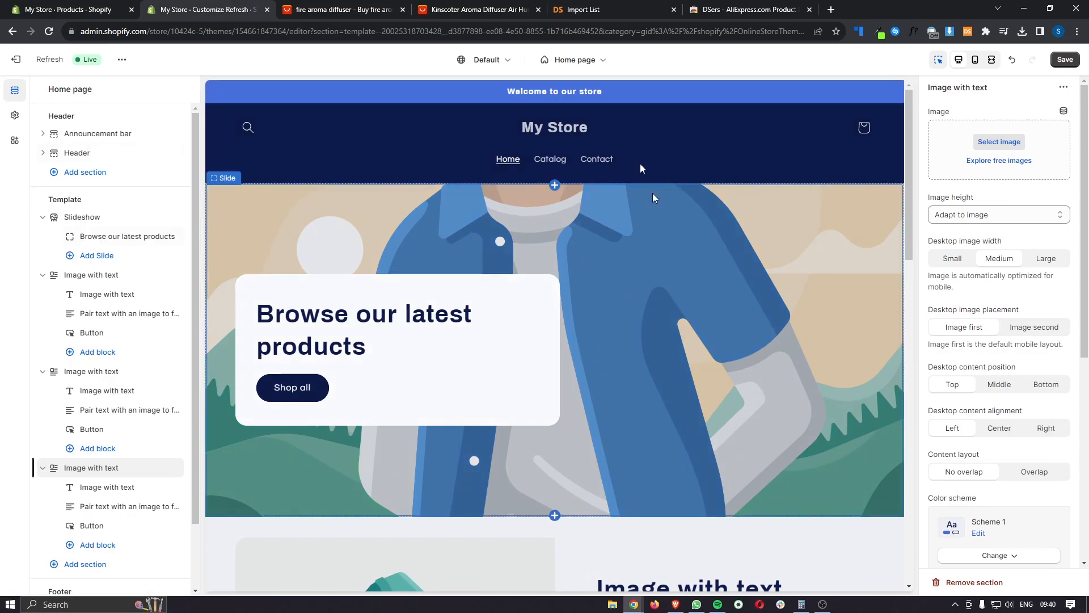
left_click(403, 9)
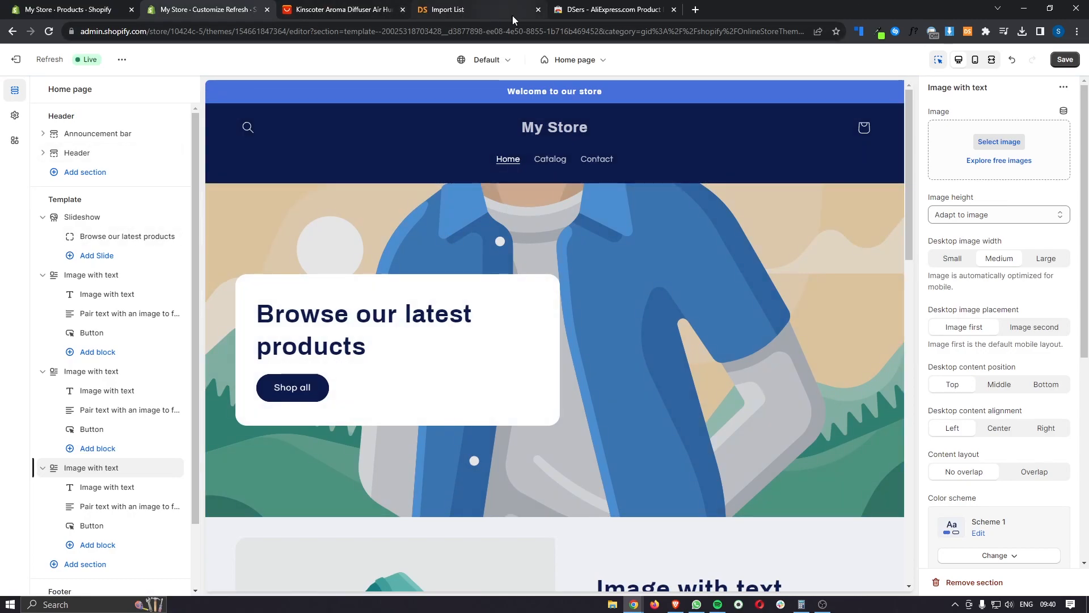
left_click(538, 9)
left_click(538, 9)
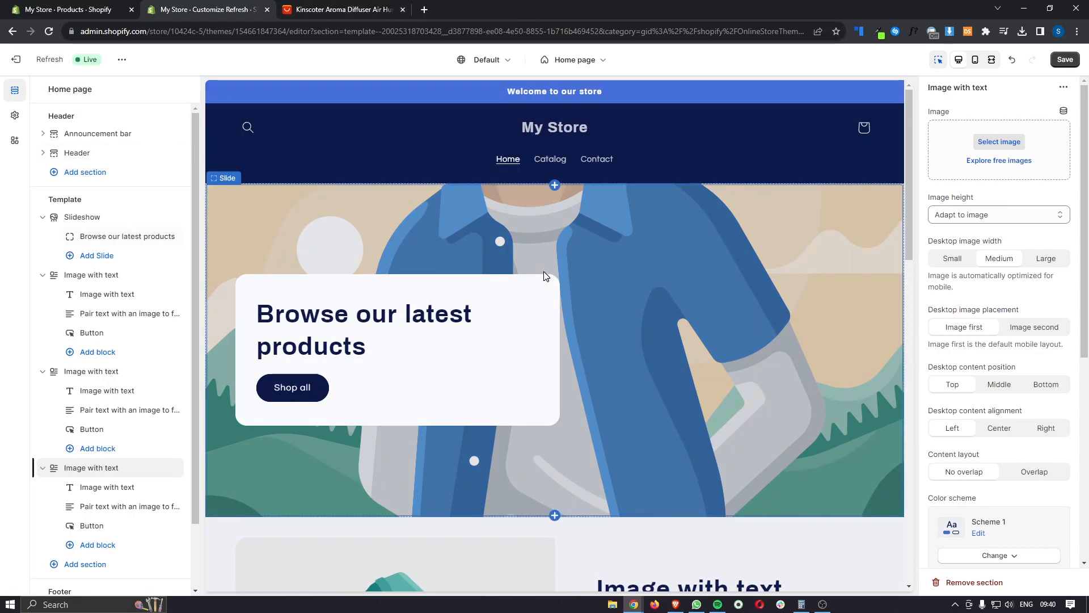
Open the Fire Aroma Diffuser product from the Shopify product list, then return to the list.
key("ctrl+1")
left_click_drag(207, 182, 280, 184)
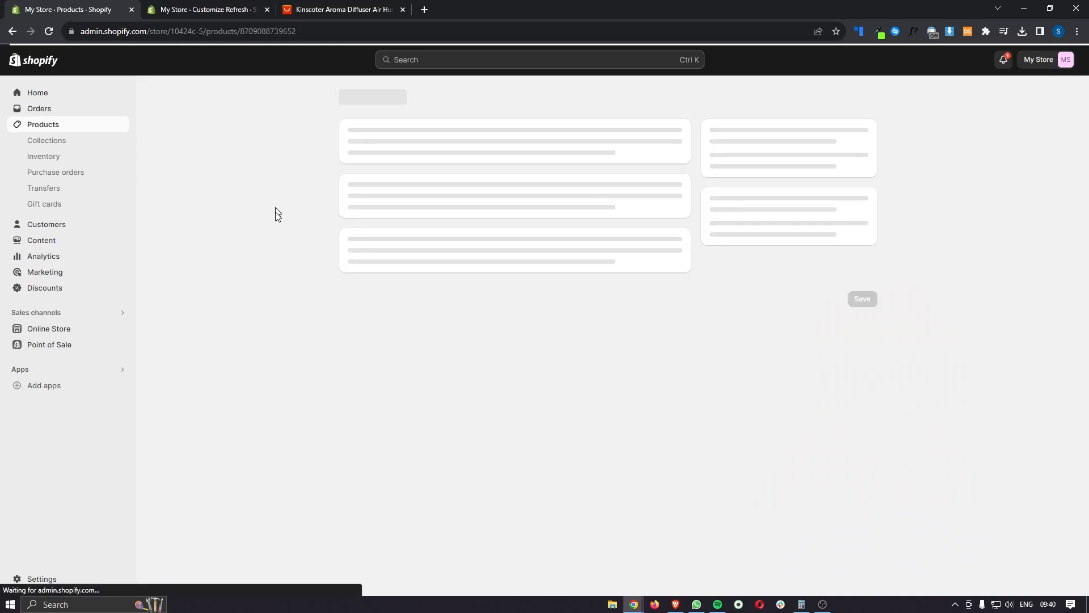
scroll(238, 170, "left", 5)
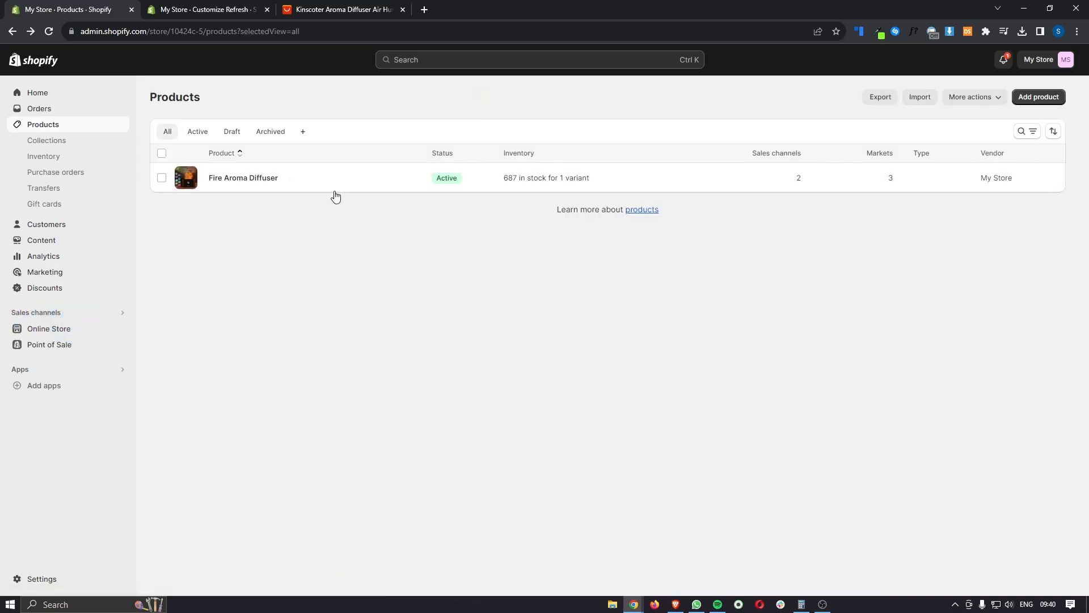
In the theme customizer, set the slideshow slide's image to the S83b658e4eb94 JPG of a hand over the flame diffuser and review the preview.
key("ctrl+2")
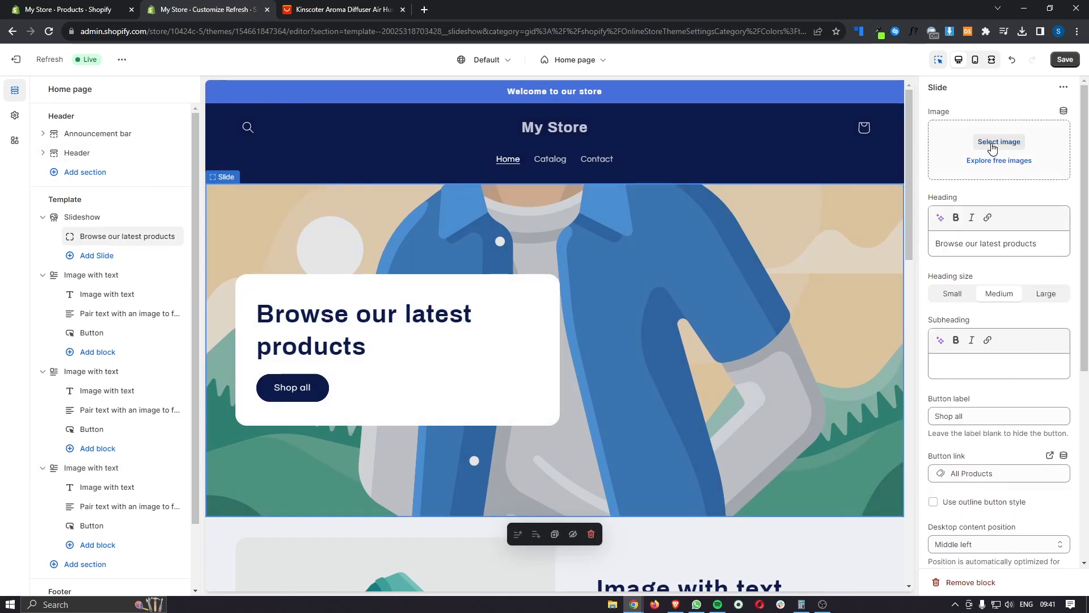
left_click(992, 147)
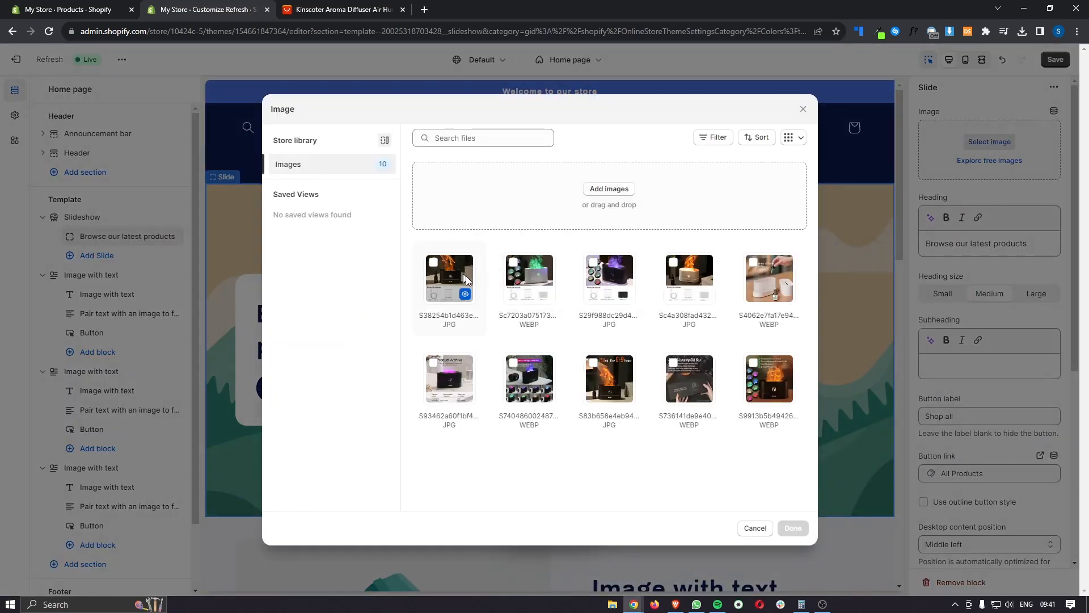
left_click(605, 380)
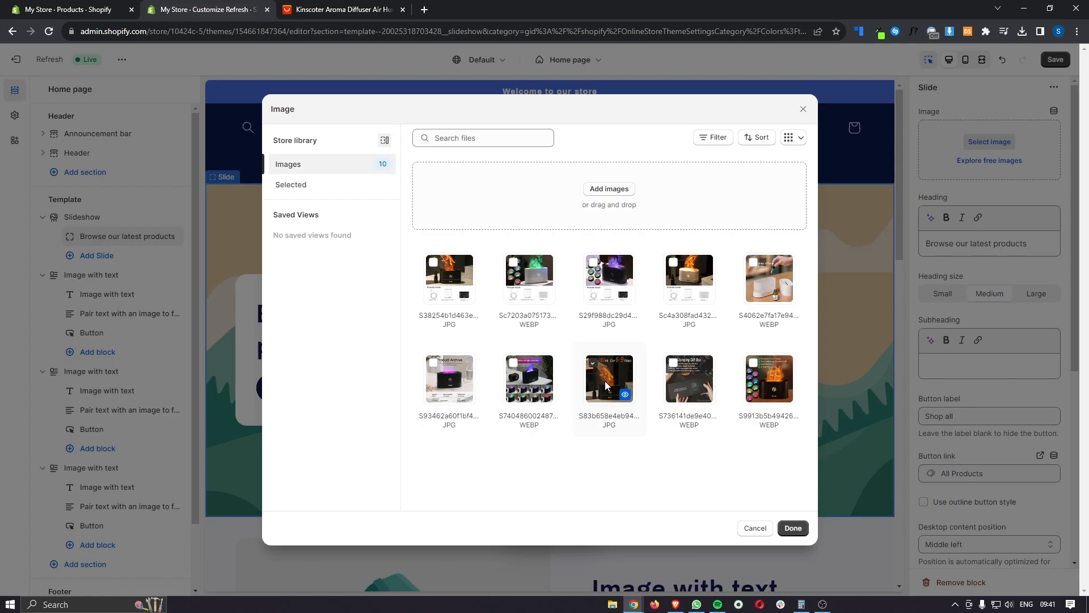
left_click(793, 528)
scroll(796, 452, "down", 5)
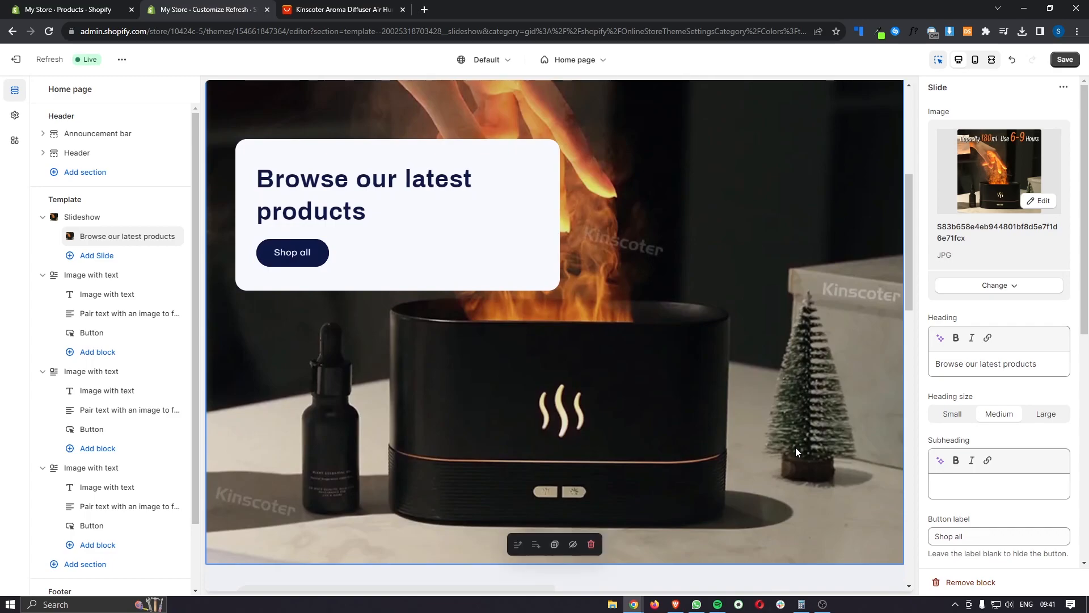
scroll(795, 447, "down", 1)
scroll(795, 447, "up", 2)
scroll(796, 448, "down", 1)
scroll(796, 447, "up", 1)
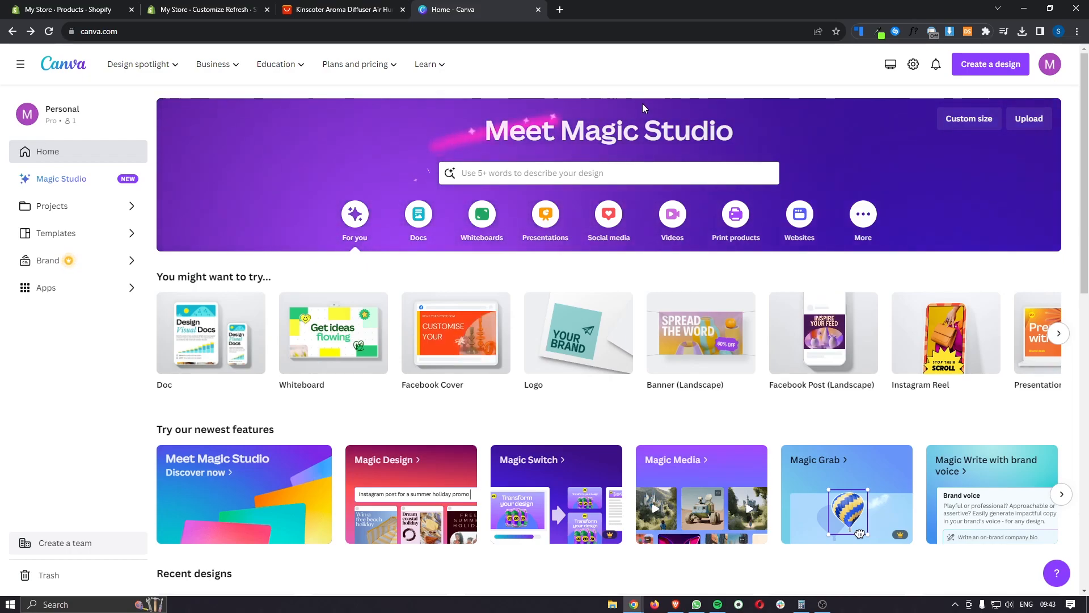
In Canva, create a new custom-size design of 700 × 700 px.
left_click(992, 69)
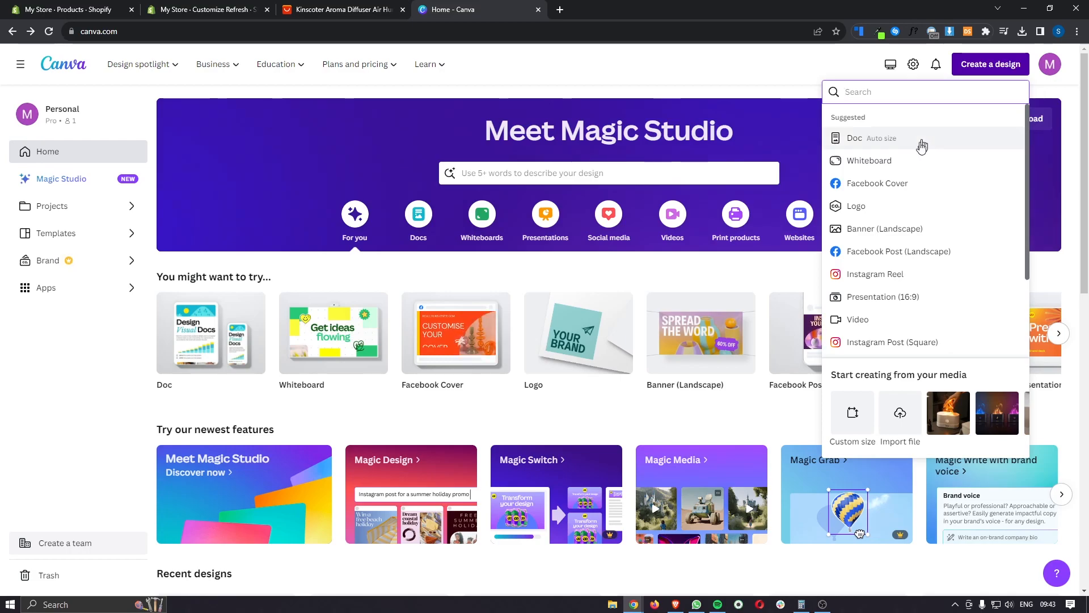
left_click(857, 426)
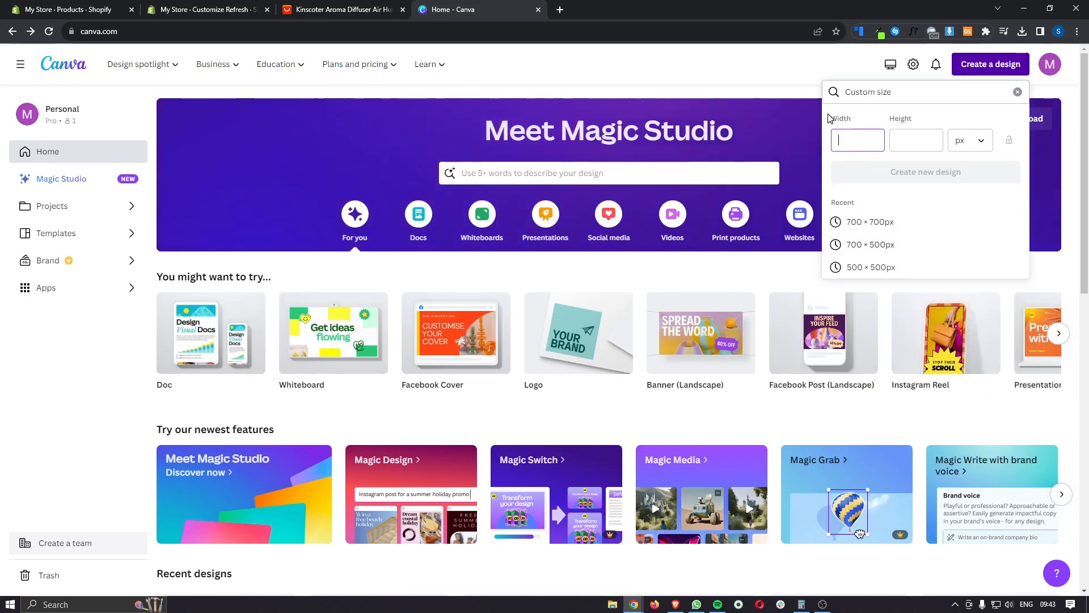
type("700")
left_click(906, 138)
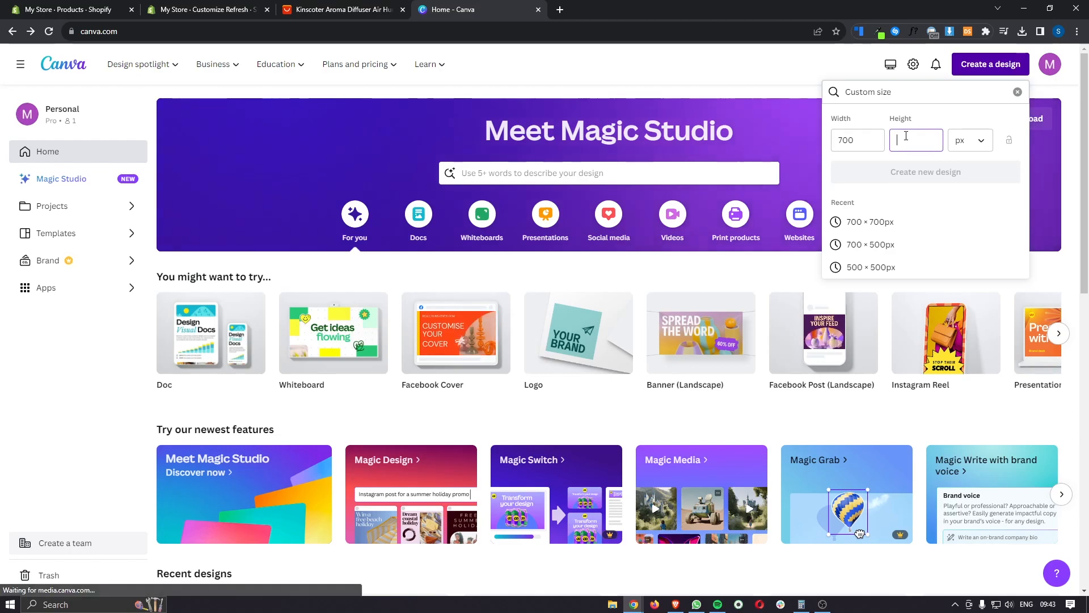
type("700")
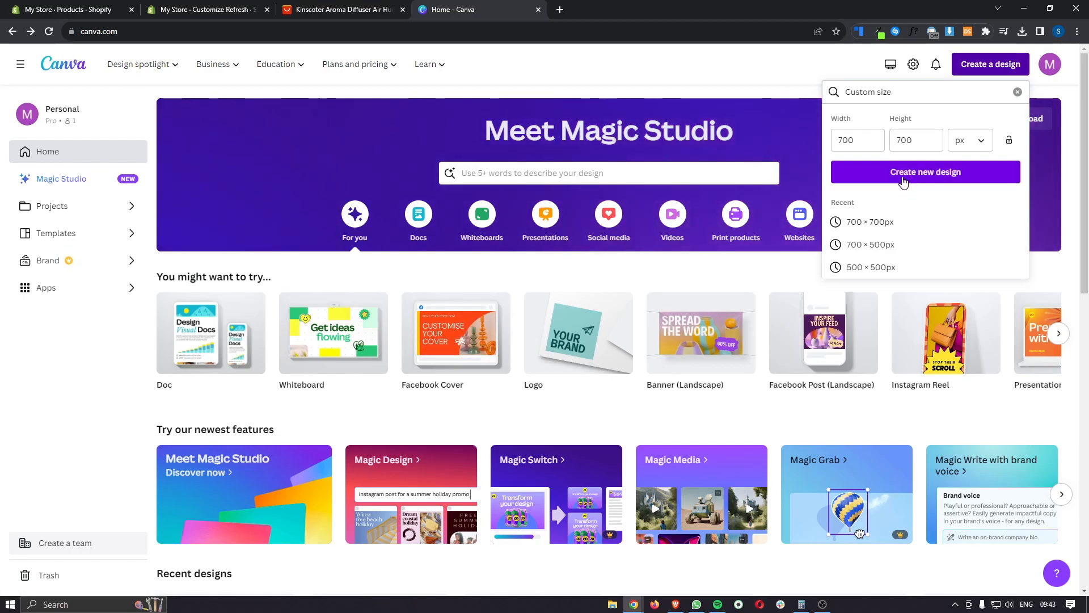
left_click(953, 178)
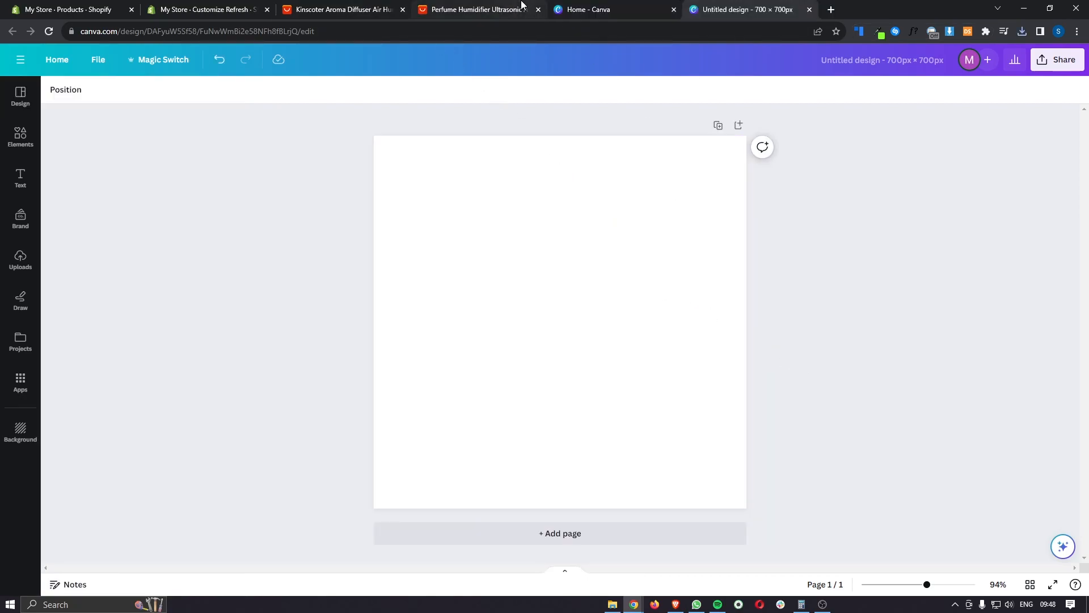
Switch to the Perfume Humidifier listing on AliExpress and display its Flame Aromatherapy Machine image.
left_click(478, 7)
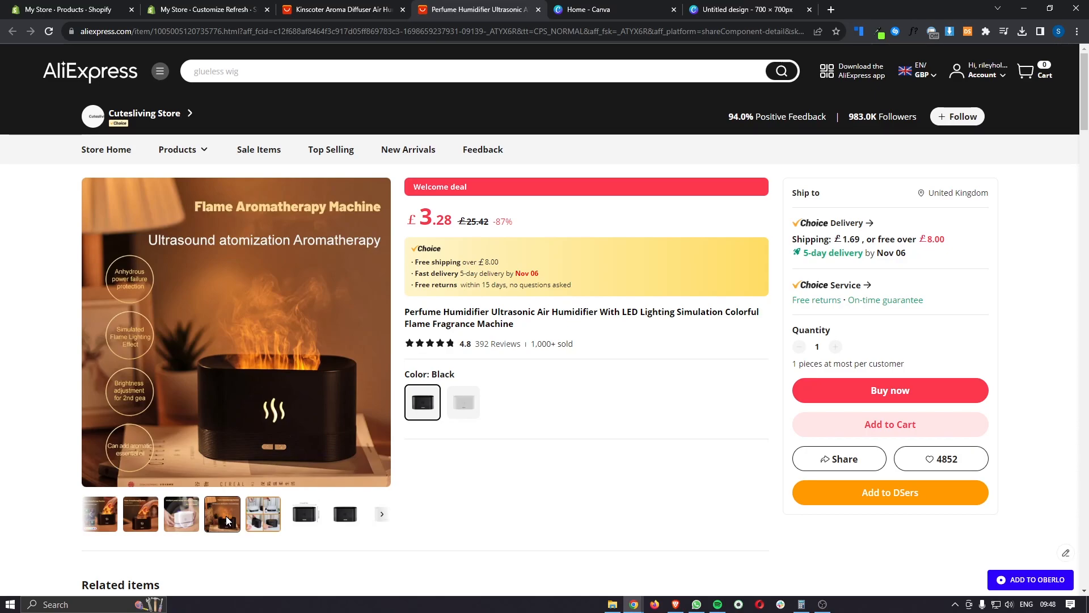
right_click(231, 403)
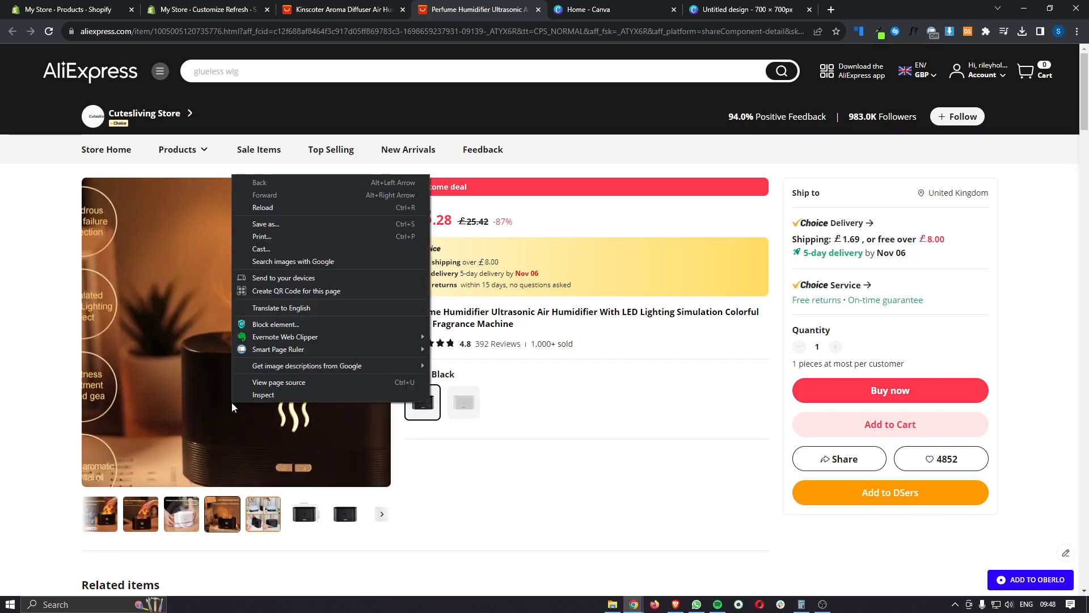
left_click(280, 226)
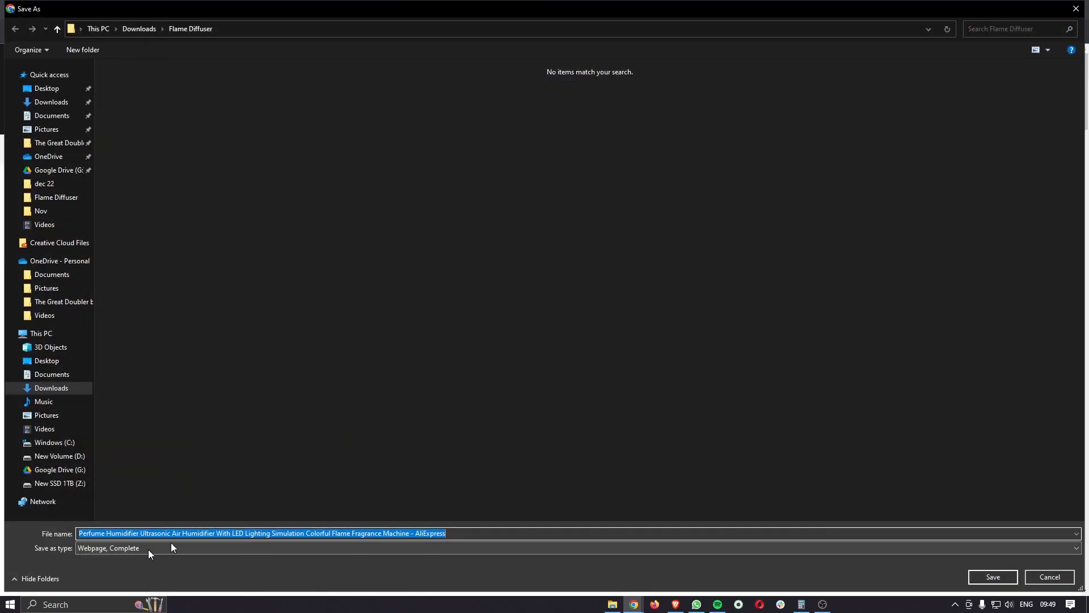
left_click(1076, 8)
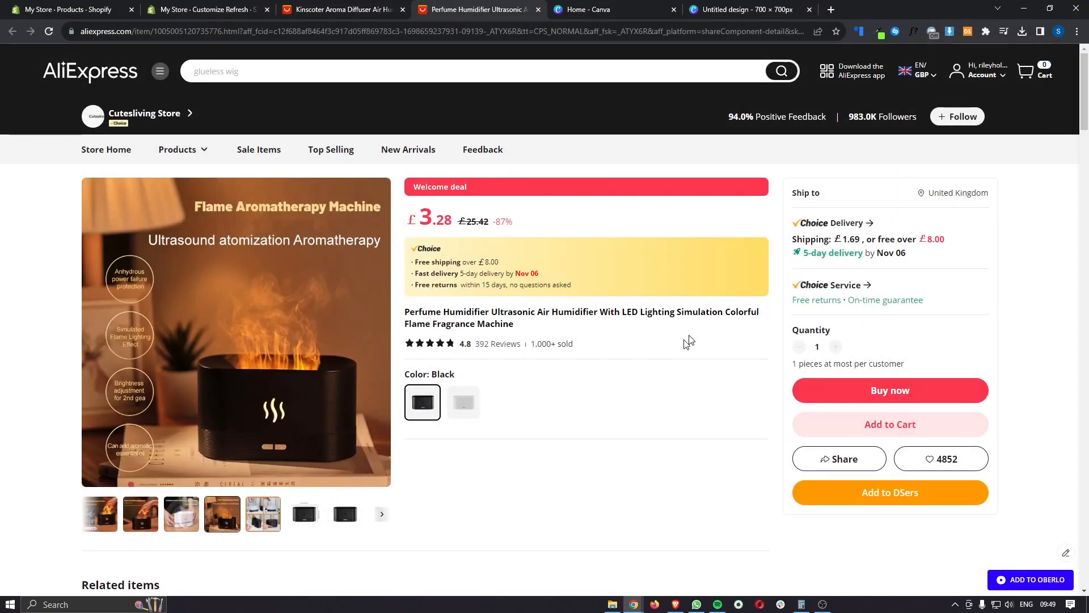
Select the flame humidifier's product photos with the Image Downloader extension and download them, accepting the browser settings notice.
left_click(950, 31)
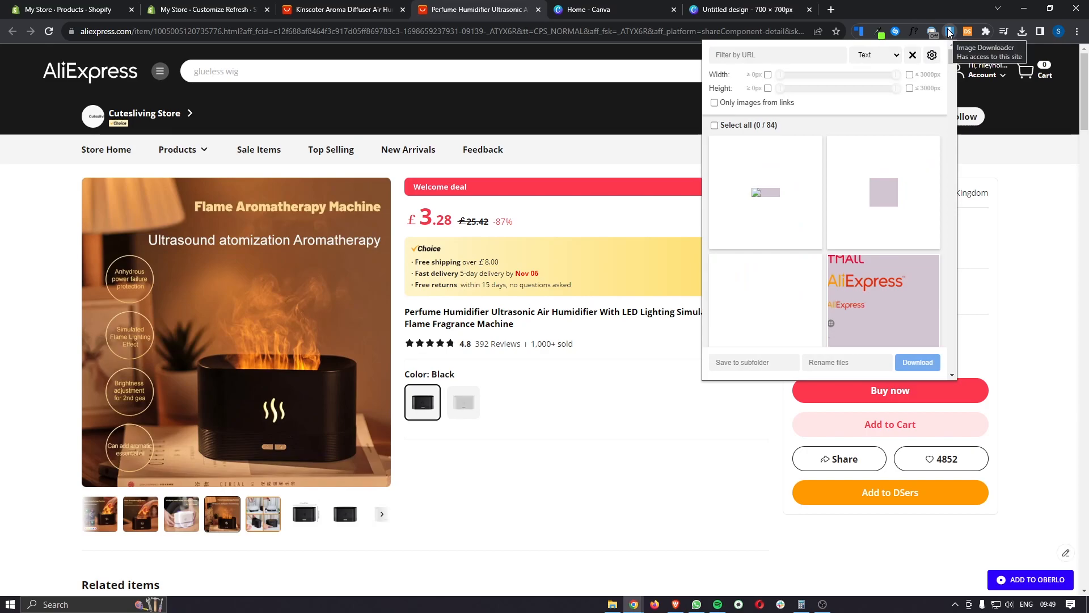
scroll(939, 138, "down", 4)
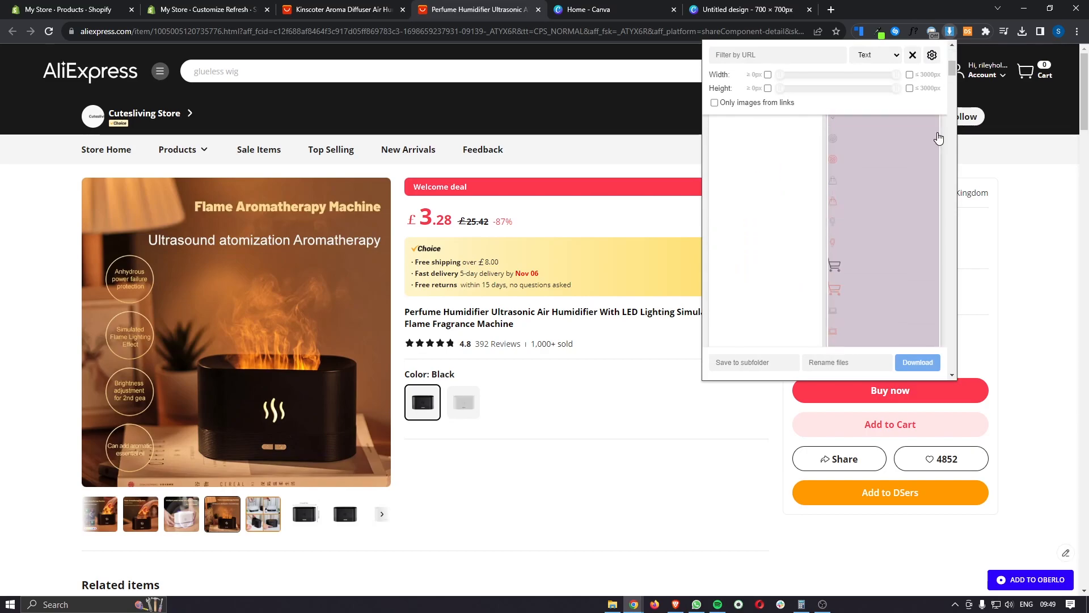
scroll(939, 138, "down", 10)
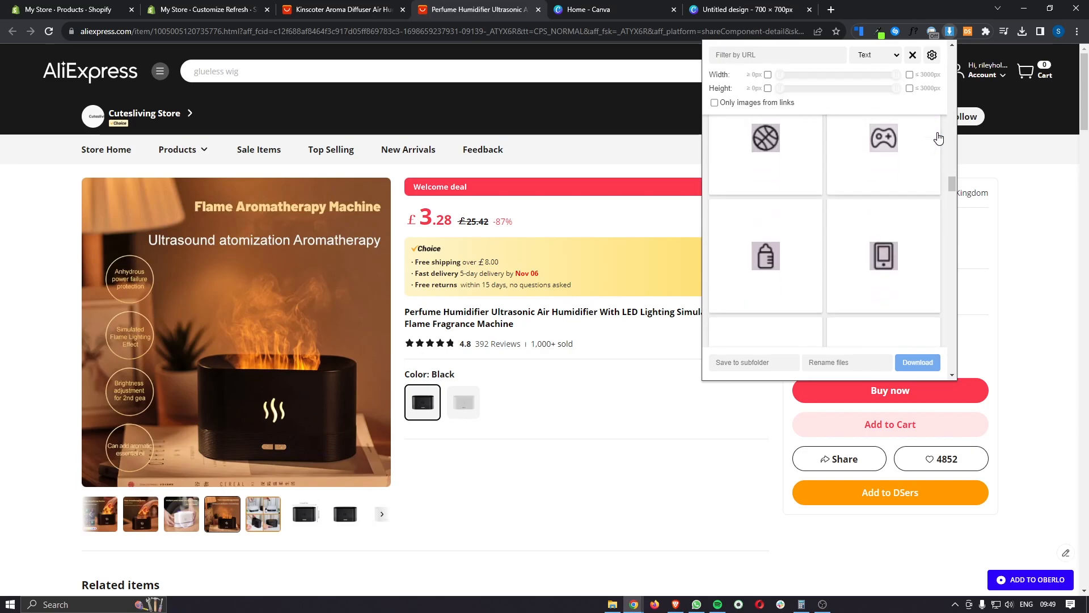
scroll(939, 138, "down", 4)
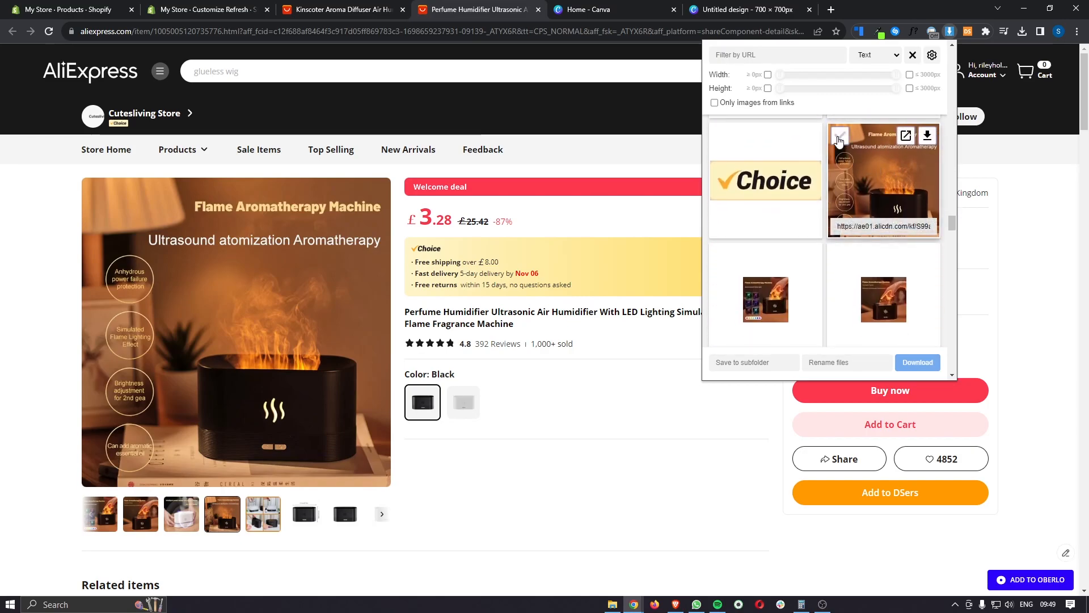
left_click(902, 175)
left_click(749, 303)
scroll(844, 270, "down", 5)
left_click(782, 245)
scroll(828, 227, "down", 5)
left_click(730, 165)
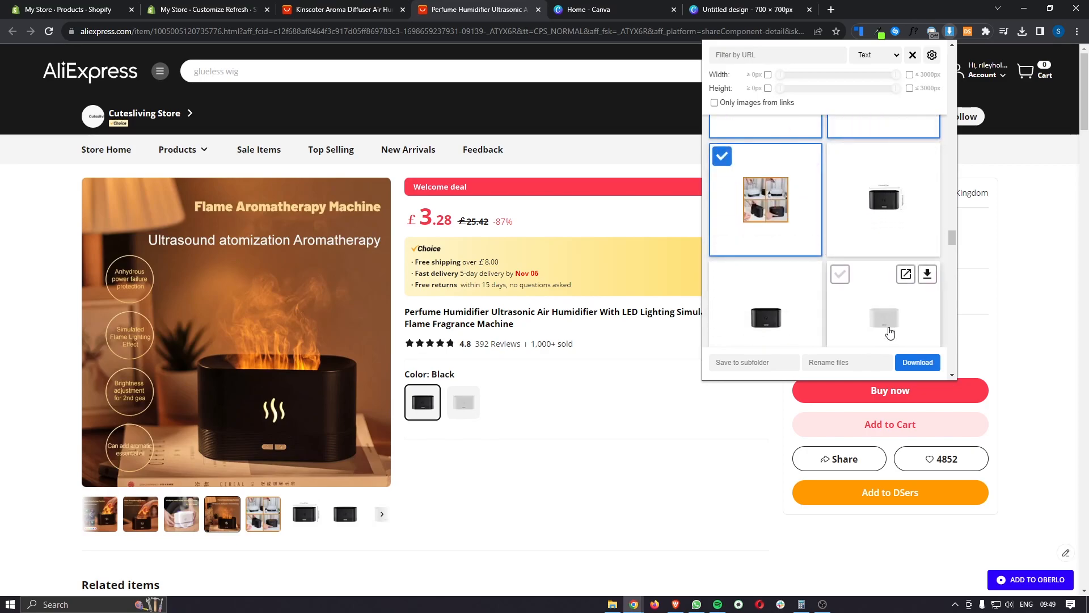
left_click(921, 367)
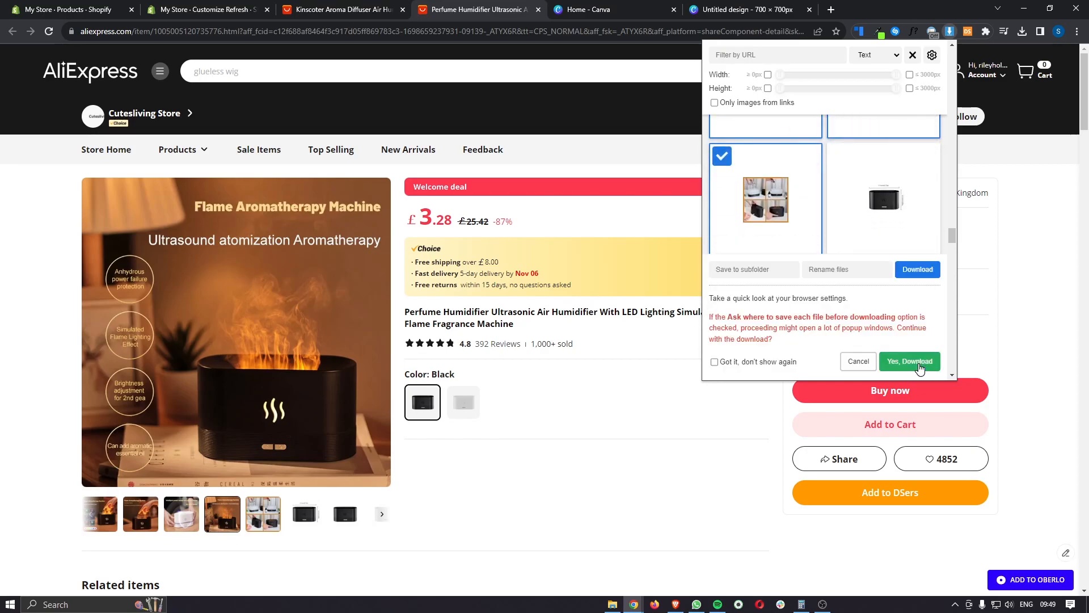
left_click(908, 360)
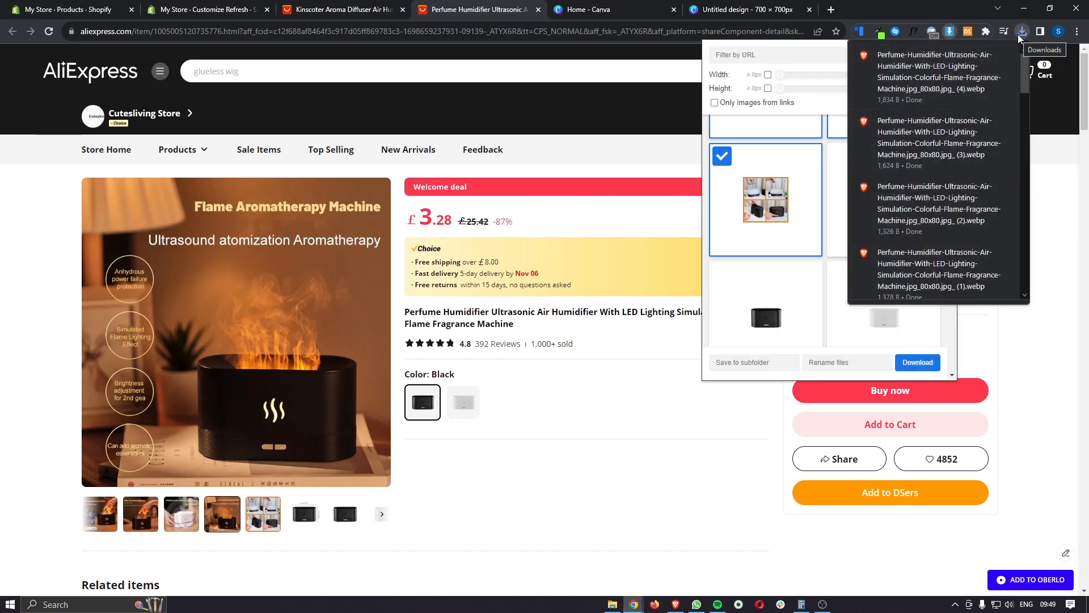
Add the downloaded diffuser image with dimensions to the 700 × 700 px Canva design and enlarge it to fill the page.
left_click(783, 9)
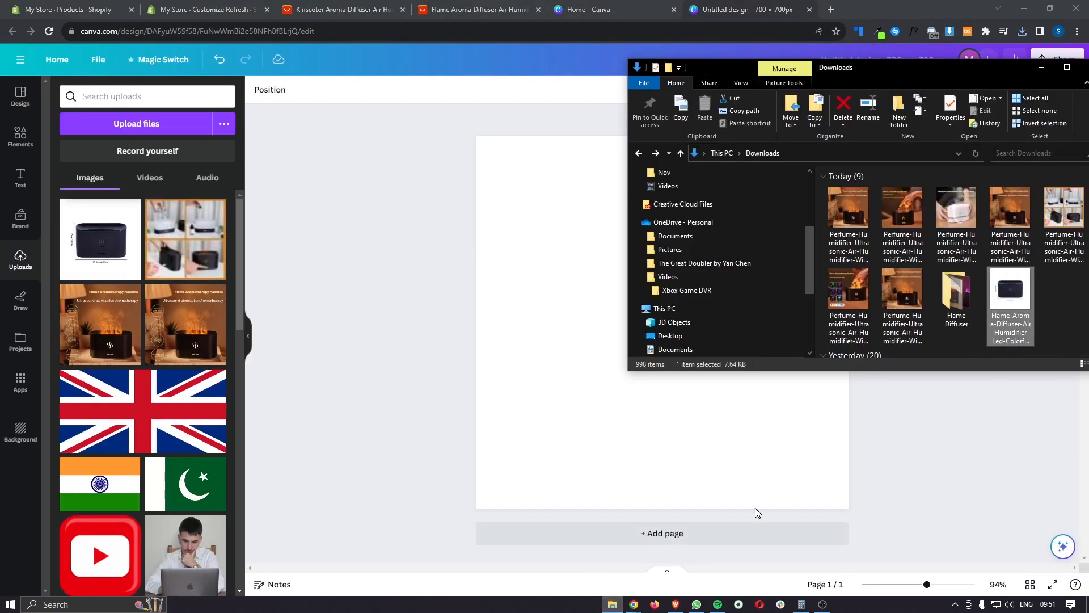
left_click_drag(1004, 300, 597, 250)
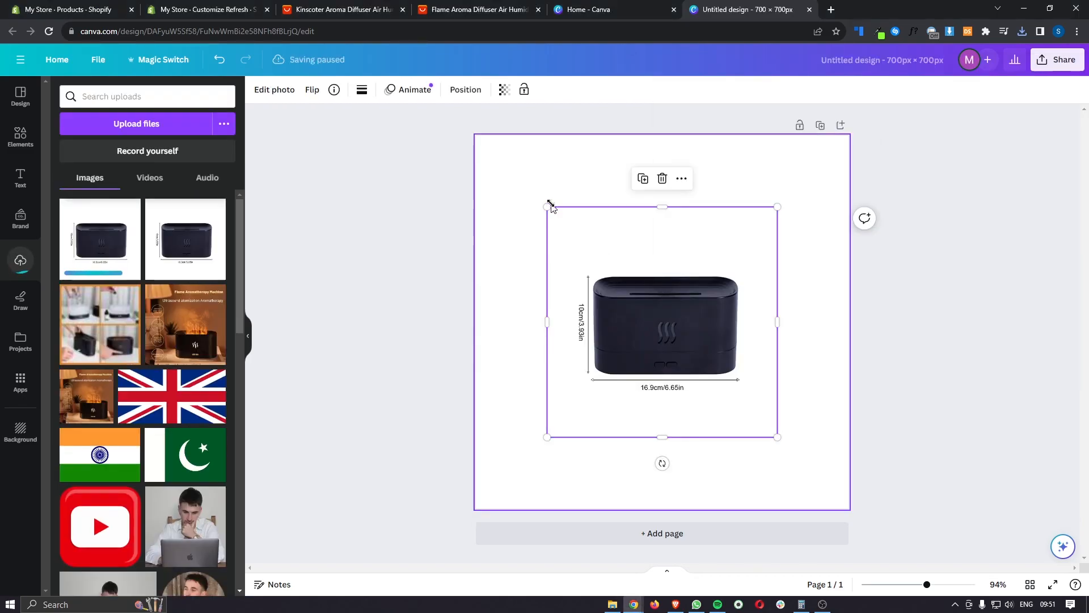
left_click_drag(540, 197, 469, 129)
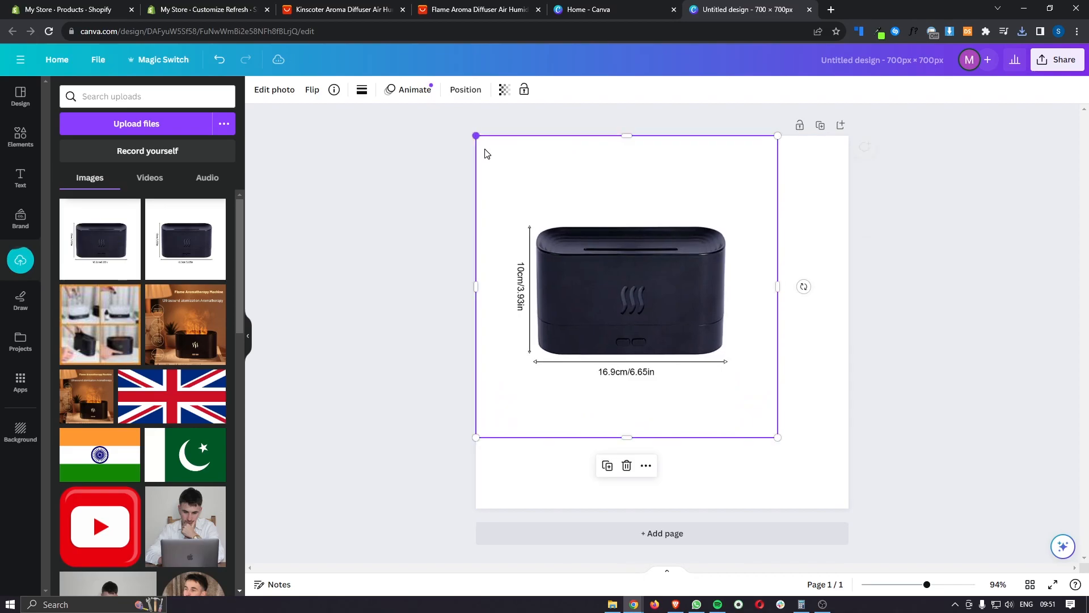
left_click_drag(778, 444, 852, 509)
left_click(937, 477)
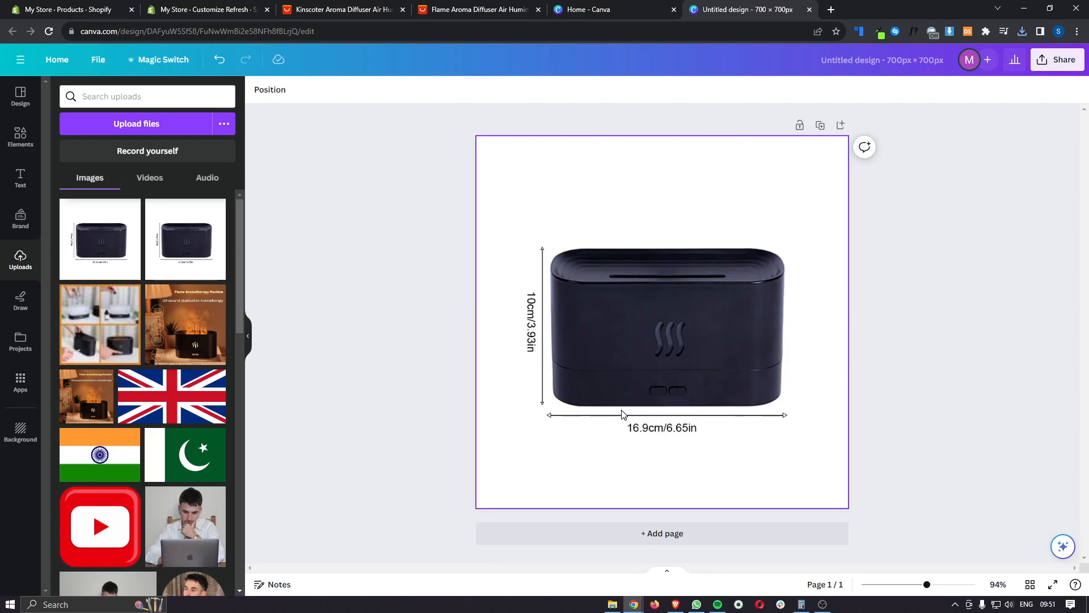
left_click(620, 229)
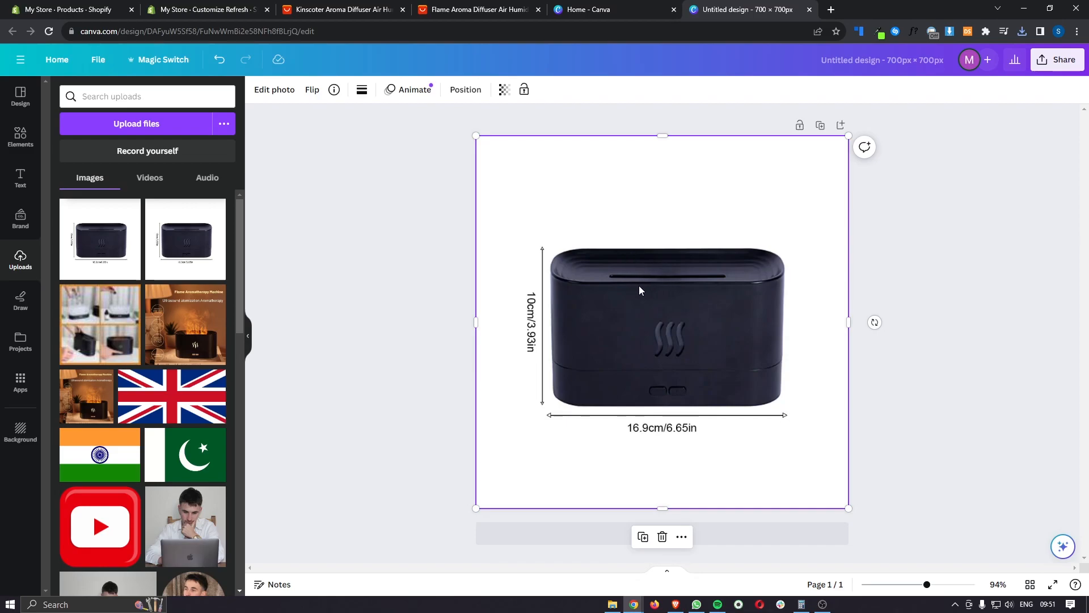
Remove the background and dimension markings from the diffuser photo with BG Remover.
left_click(284, 93)
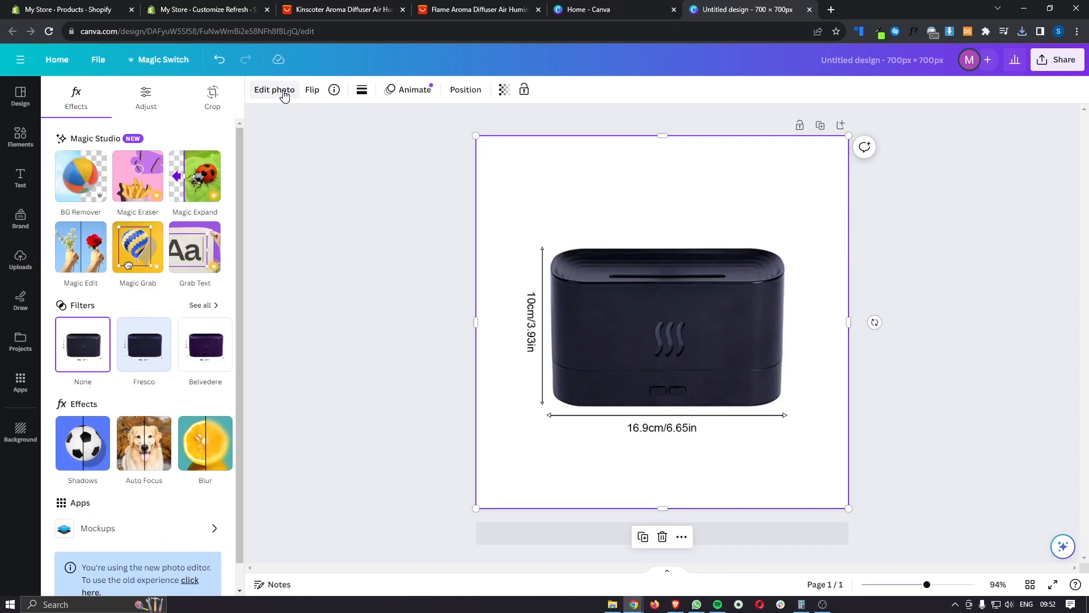
left_click(94, 189)
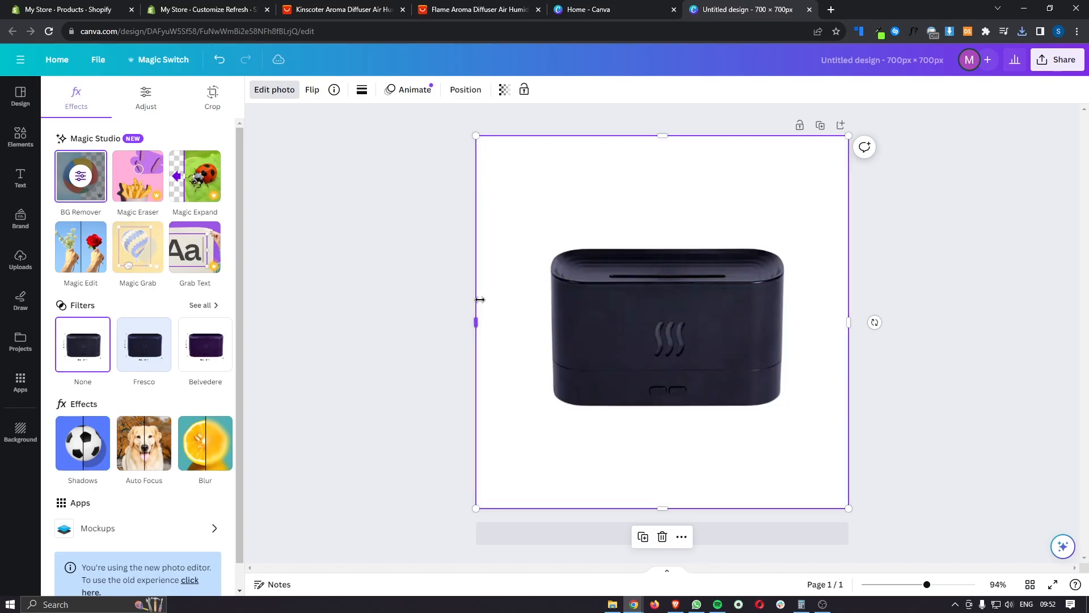
left_click(629, 276)
mouse_move(706, 322)
left_mouse_down()
mouse_move(787, 363)
mouse_move(705, 322)
left_mouse_up()
left_click(911, 326)
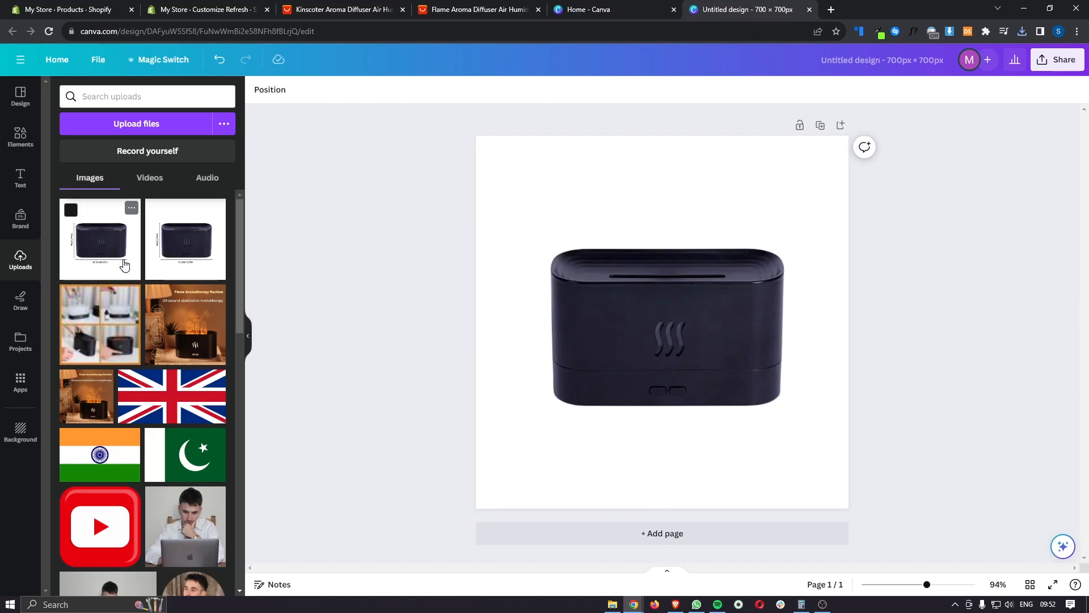
Apply the recently used blurred café background with a wooden table and place the diffuser on the tabletop at the page's lower right.
left_click(25, 434)
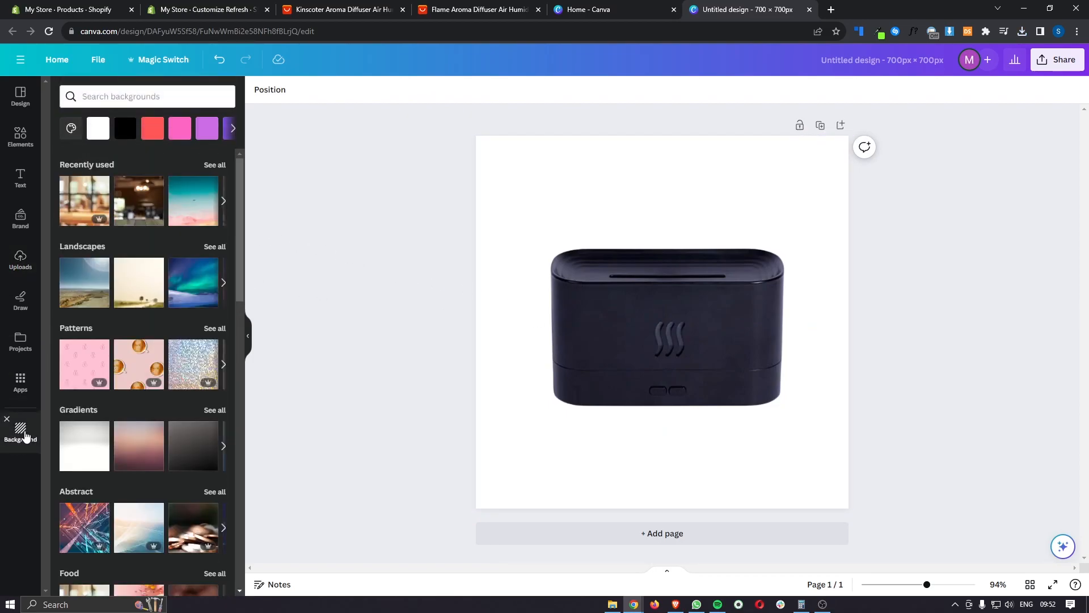
left_click(137, 211)
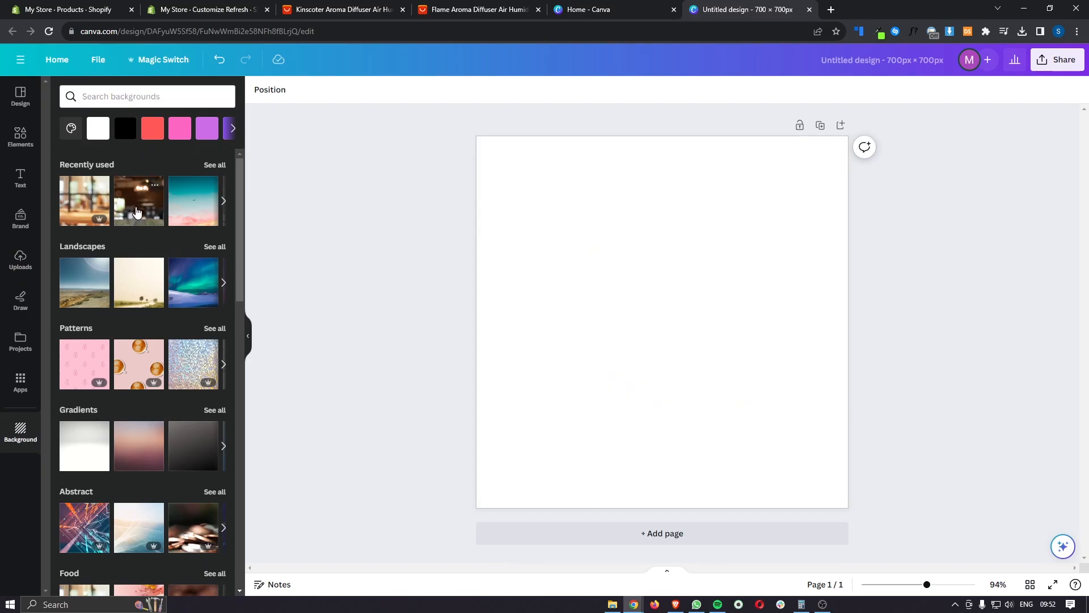
left_click(723, 336)
left_click_drag(704, 312, 706, 393)
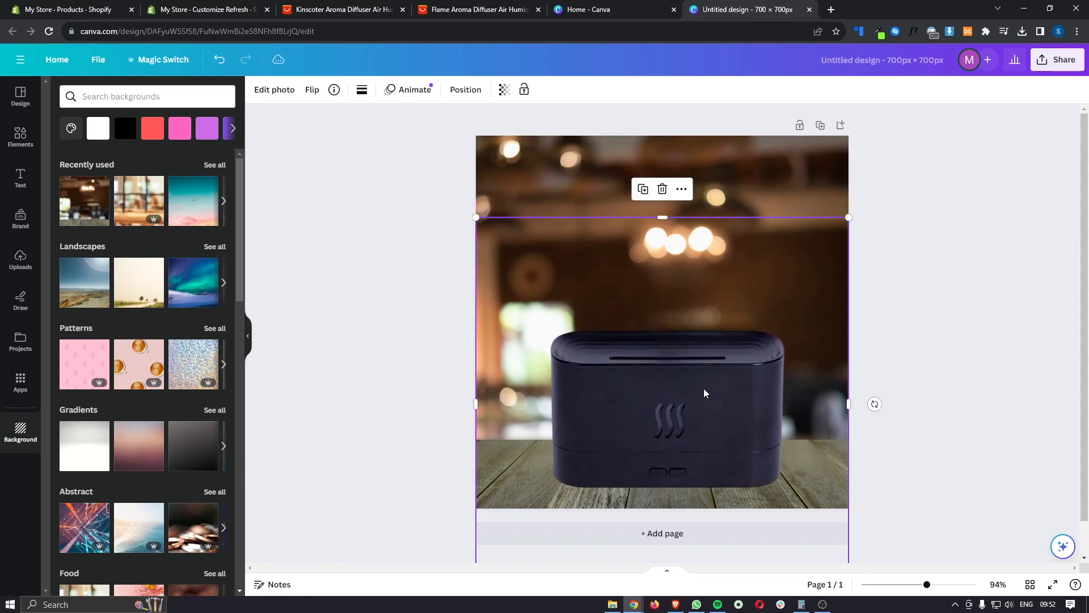
left_click(939, 372)
left_click(773, 385)
left_click_drag(773, 384, 831, 381)
left_click(980, 357)
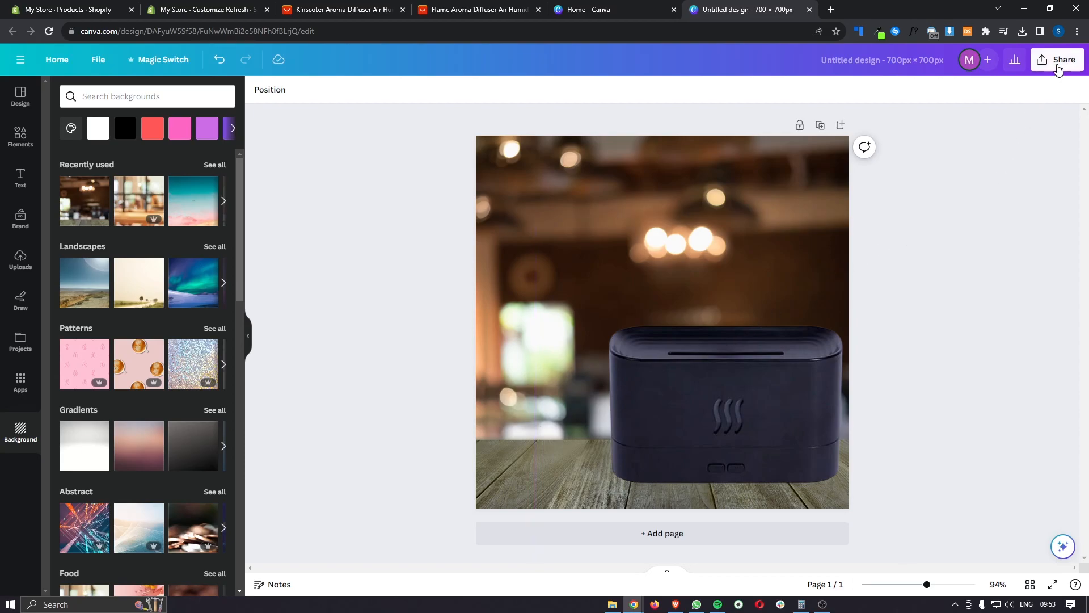
Download the finished diffuser design as a PNG at 700 × 700 px.
left_click(1057, 61)
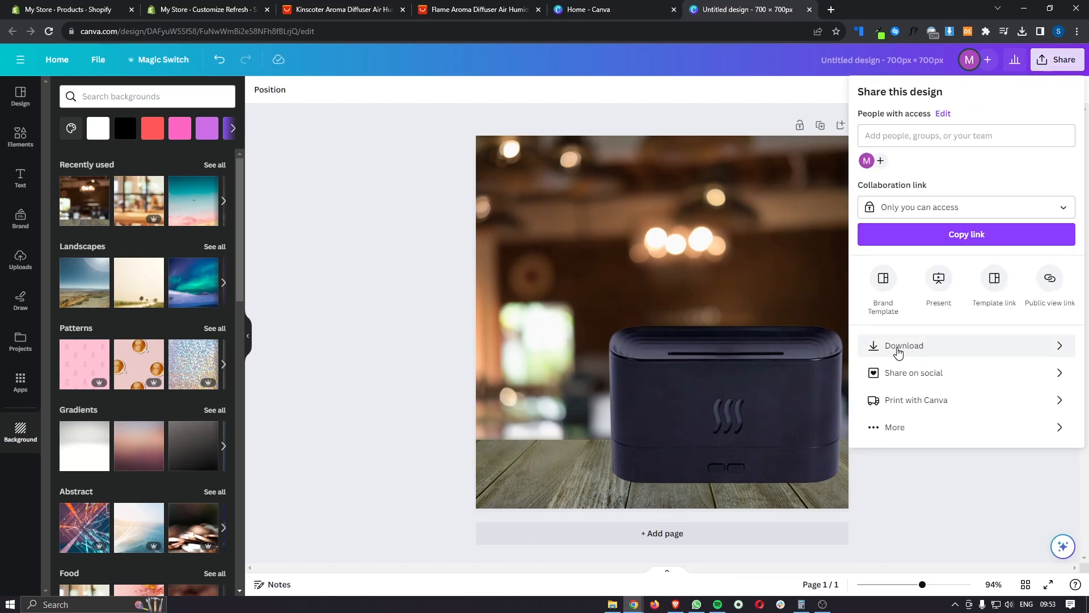
left_click(917, 351)
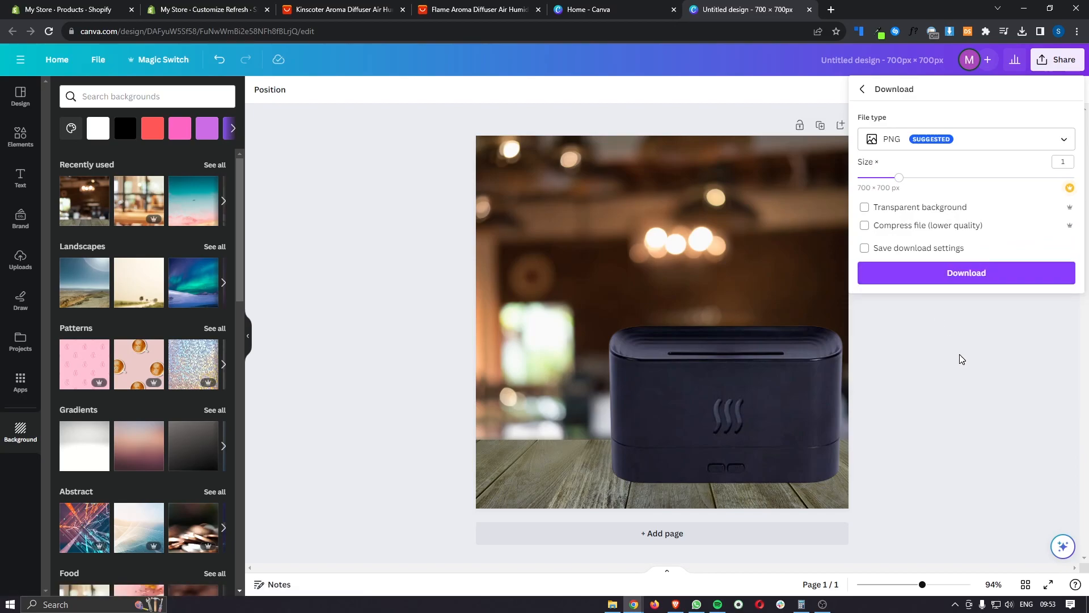
left_click(944, 276)
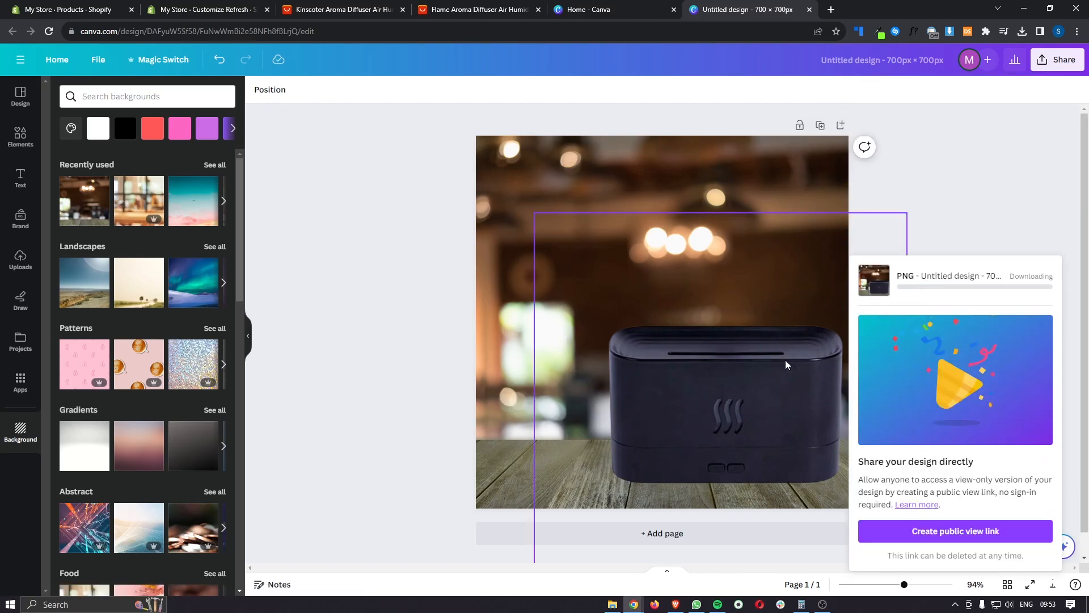
Open the downloaded Untitled design (15).png from the Downloads folder to check it, and close the viewer and folder.
left_click(612, 604)
double_click(1064, 290)
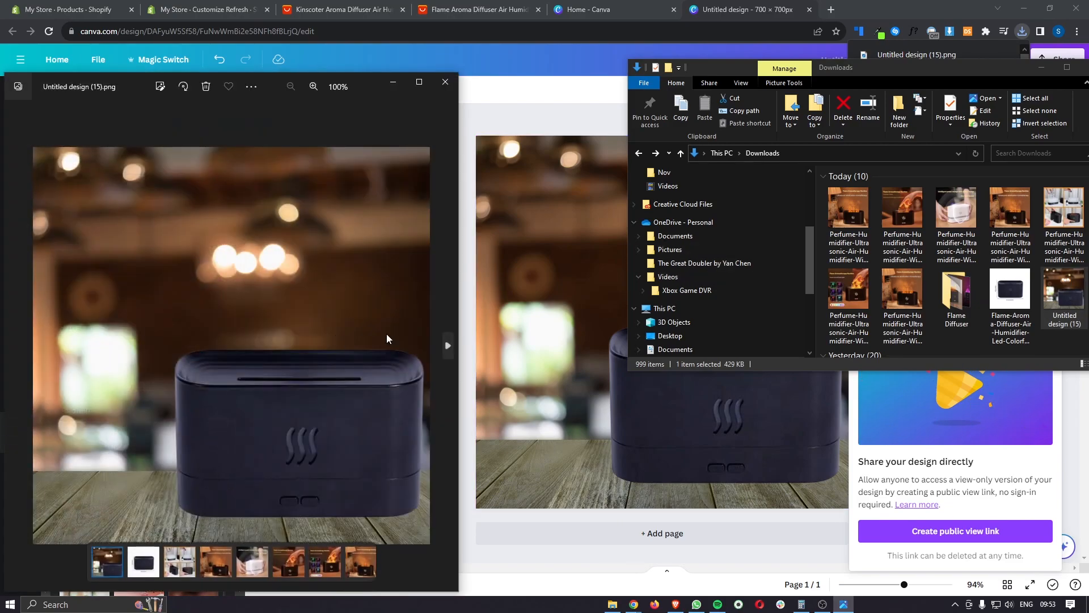
left_click(447, 78)
left_click(1085, 66)
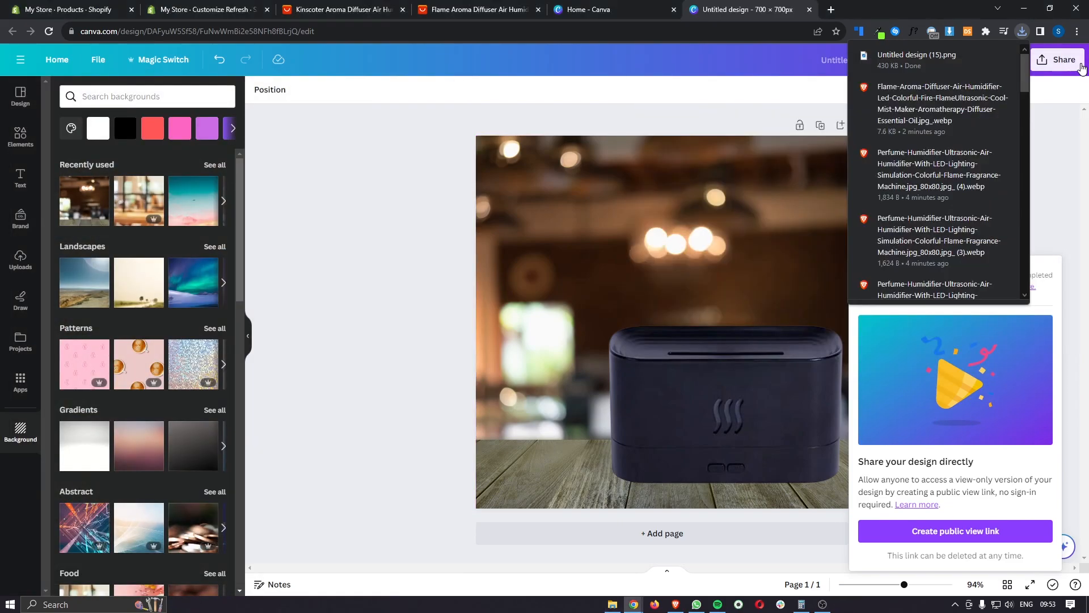
left_click(953, 195)
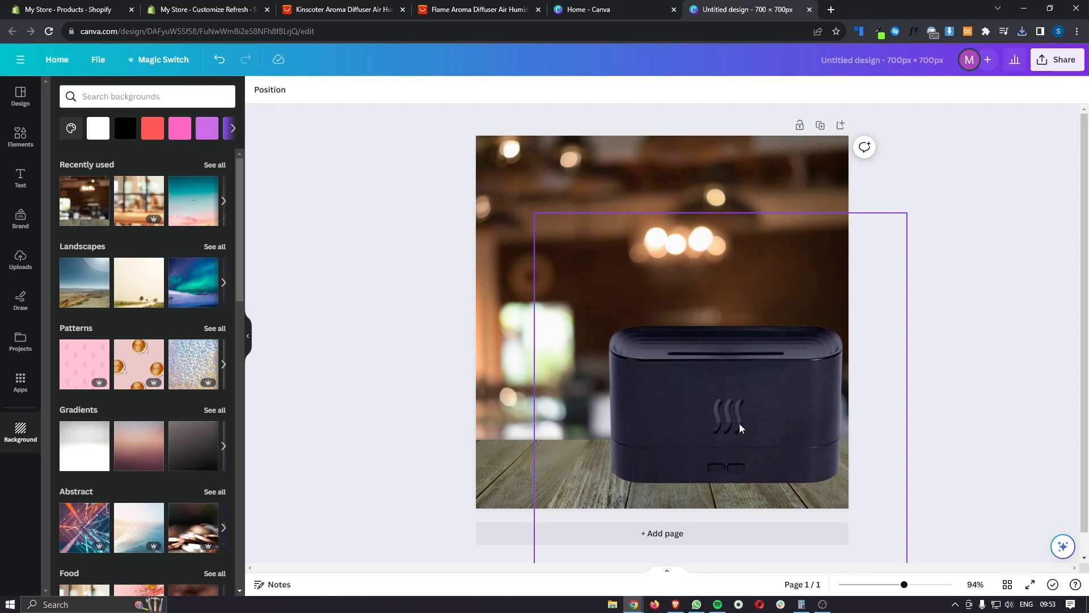
Switch to the Shopify theme editor and examine the home page's first Image with text section as a place for the image.
left_click(207, 9)
scroll(640, 169, "down", 3)
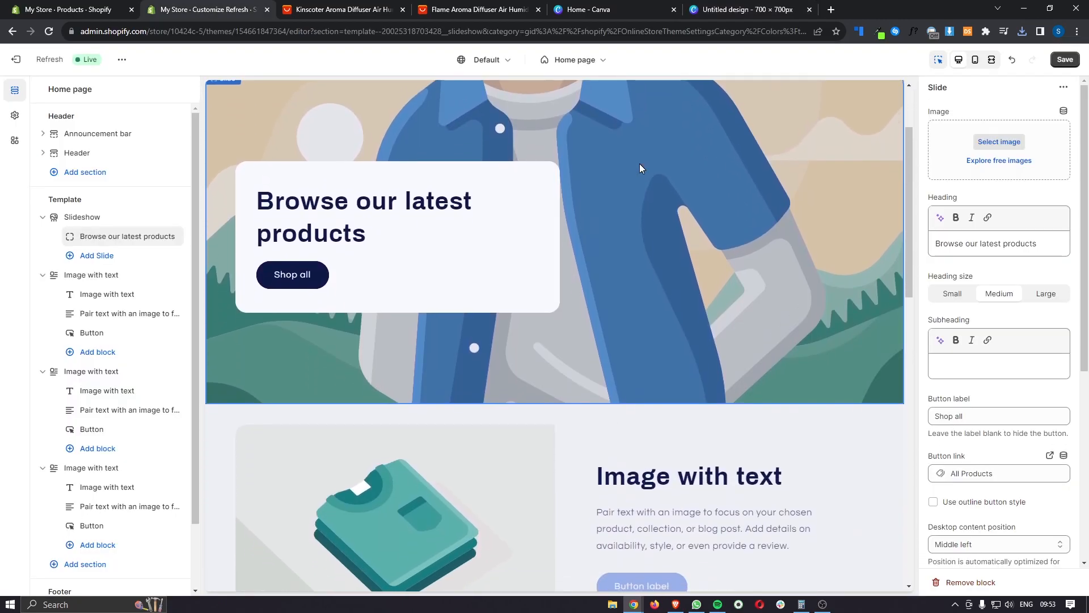
scroll(638, 164, "down", 2)
left_click(749, 8)
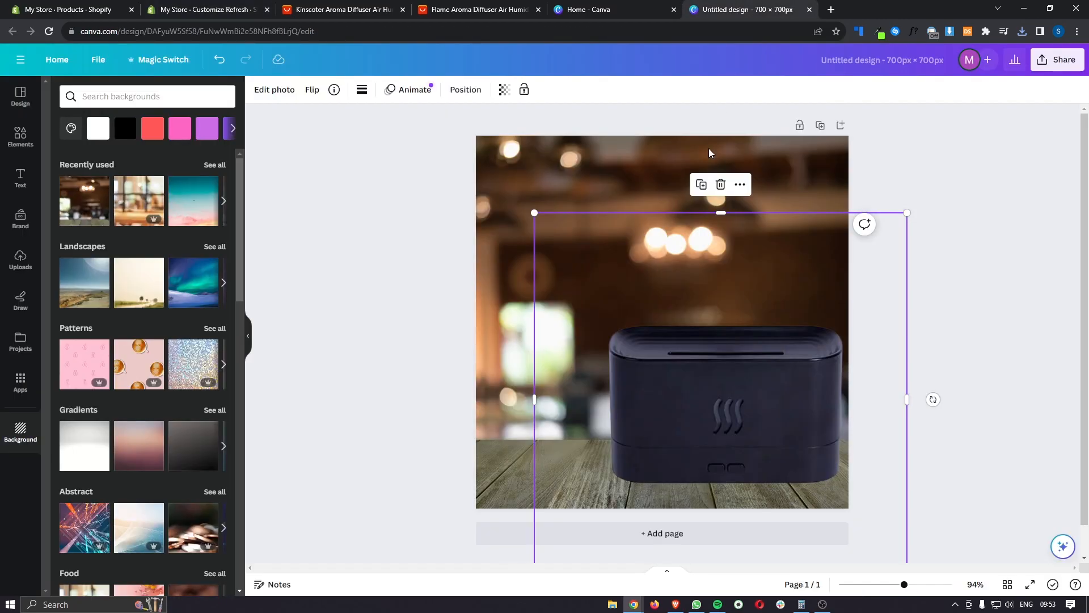
left_click(207, 9)
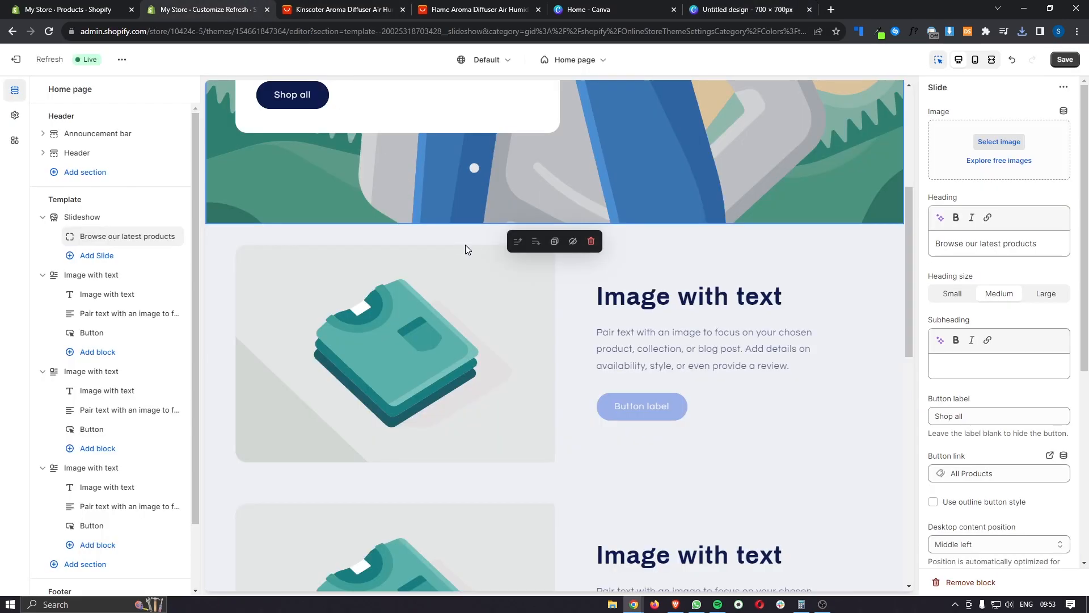
left_click(460, 305)
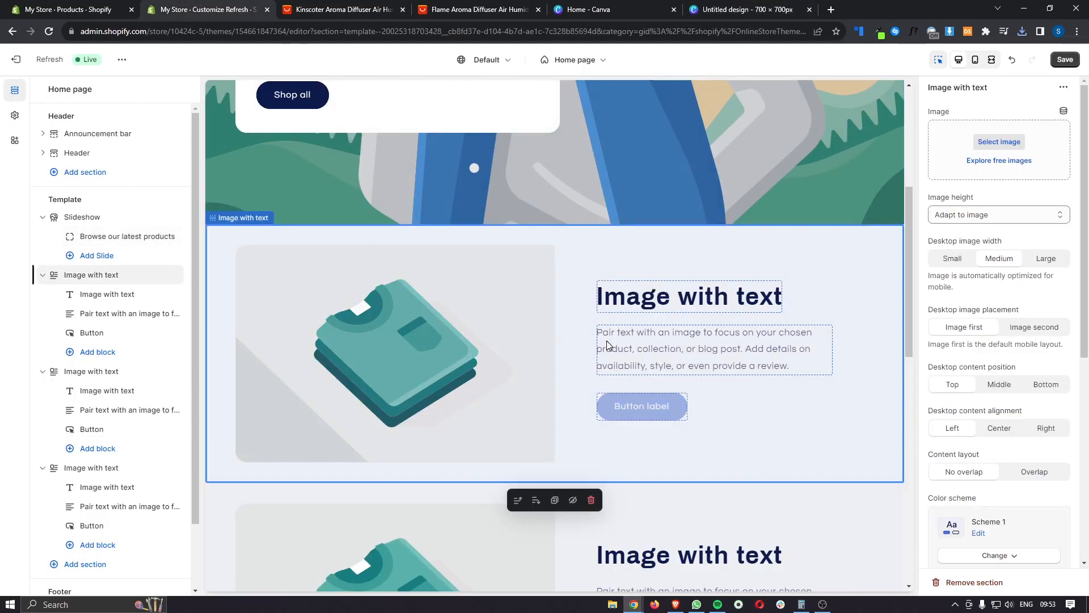
scroll(500, 328, "up", 5)
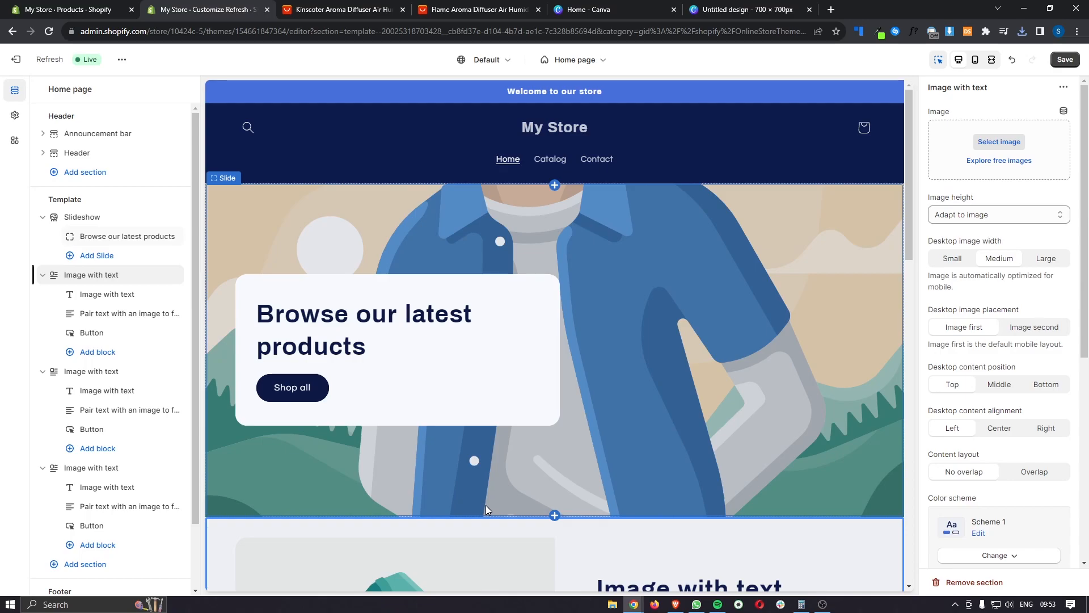
Dismiss the custom size form on Canva's home page and review the slideshow and image sections in the Shopify theme editor.
left_click(604, 10)
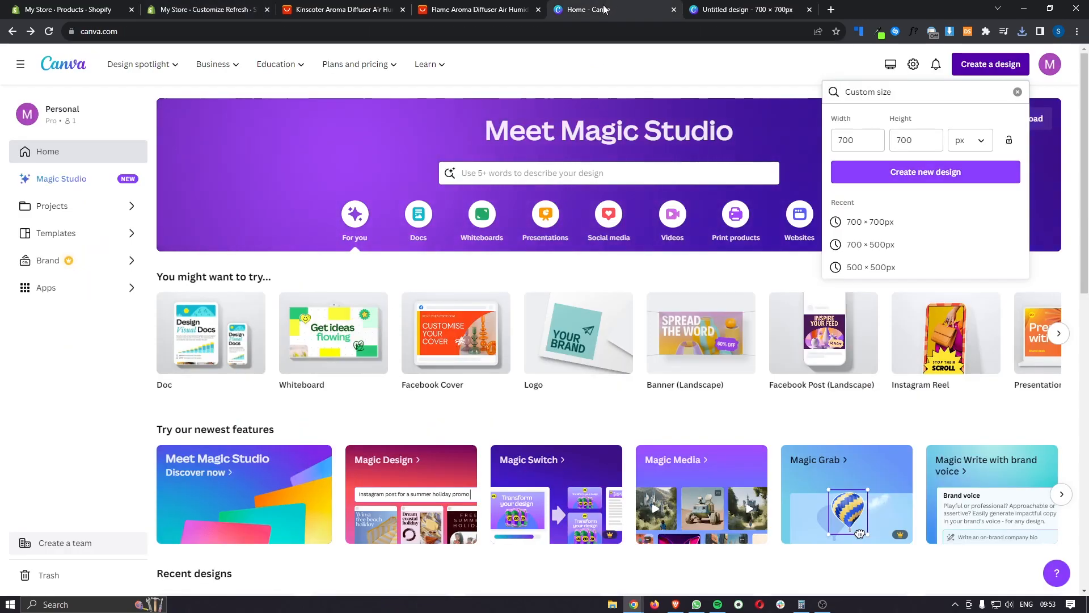
left_click(1019, 91)
left_click(1046, 96)
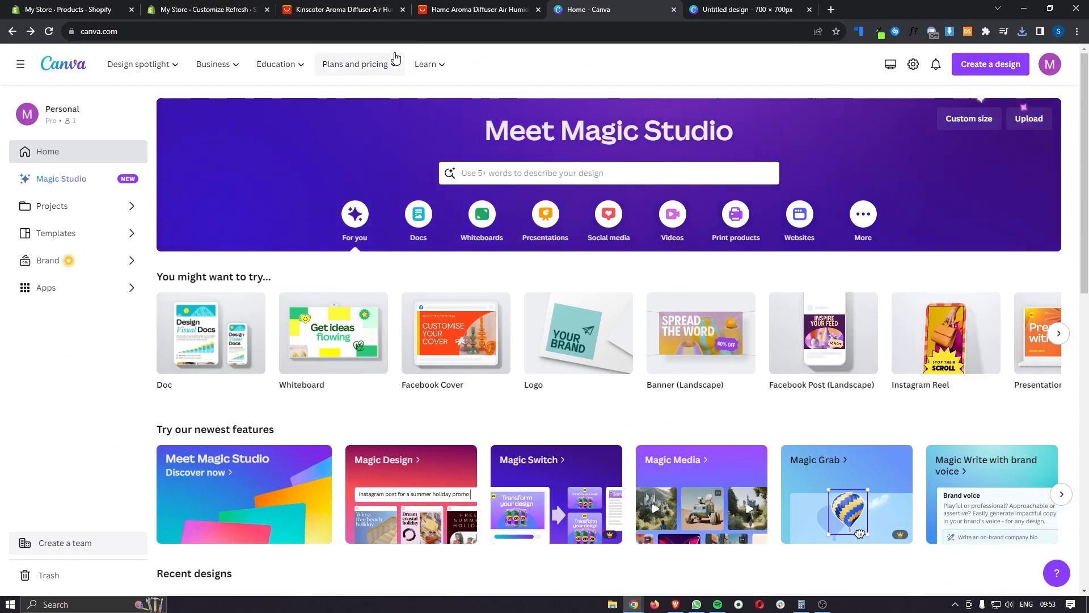
left_click(165, 8)
scroll(456, 227, "down", 4)
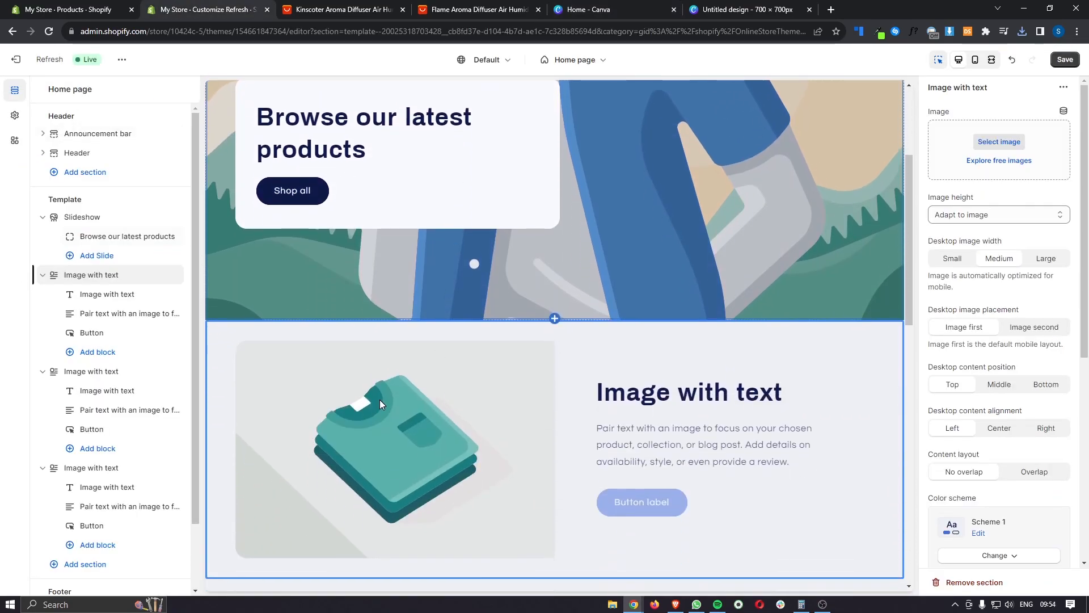
scroll(417, 458, "up", 4)
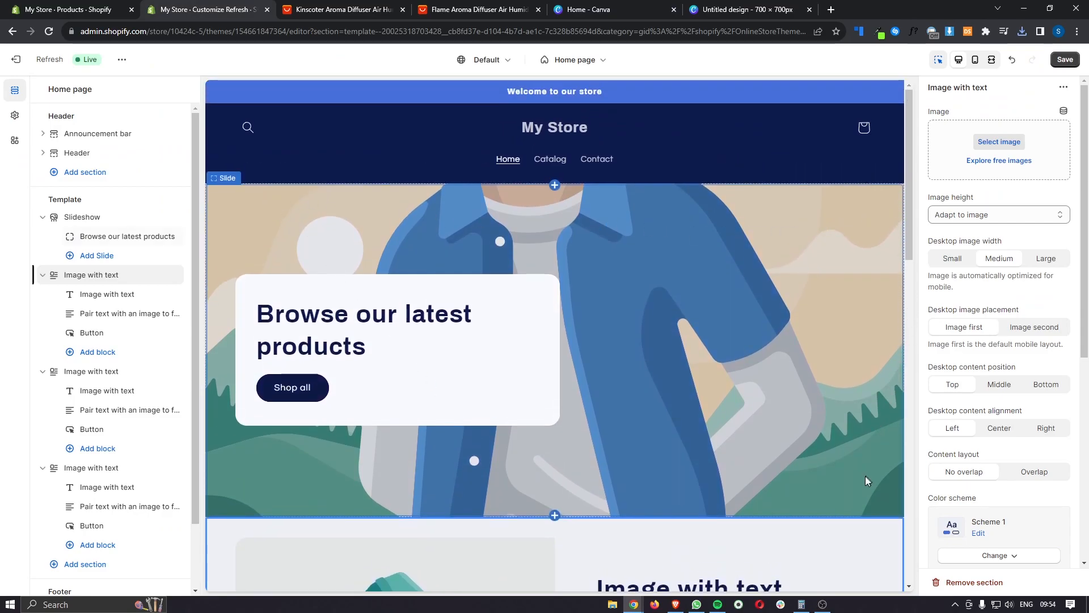
Switch to Canva's home page and search the templates for "website banner".
left_click(605, 12)
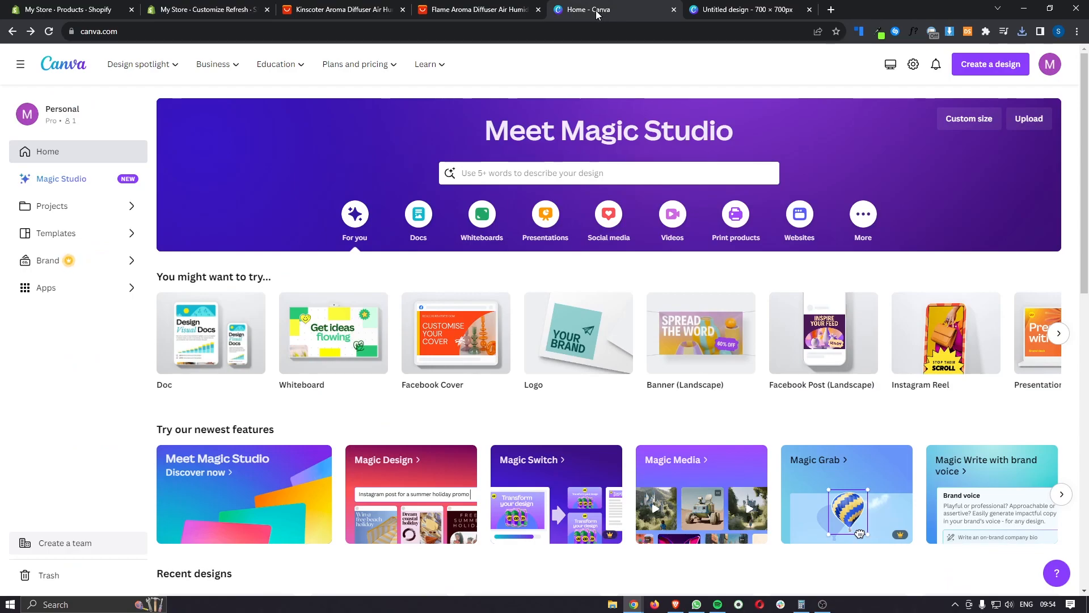
left_click(601, 173)
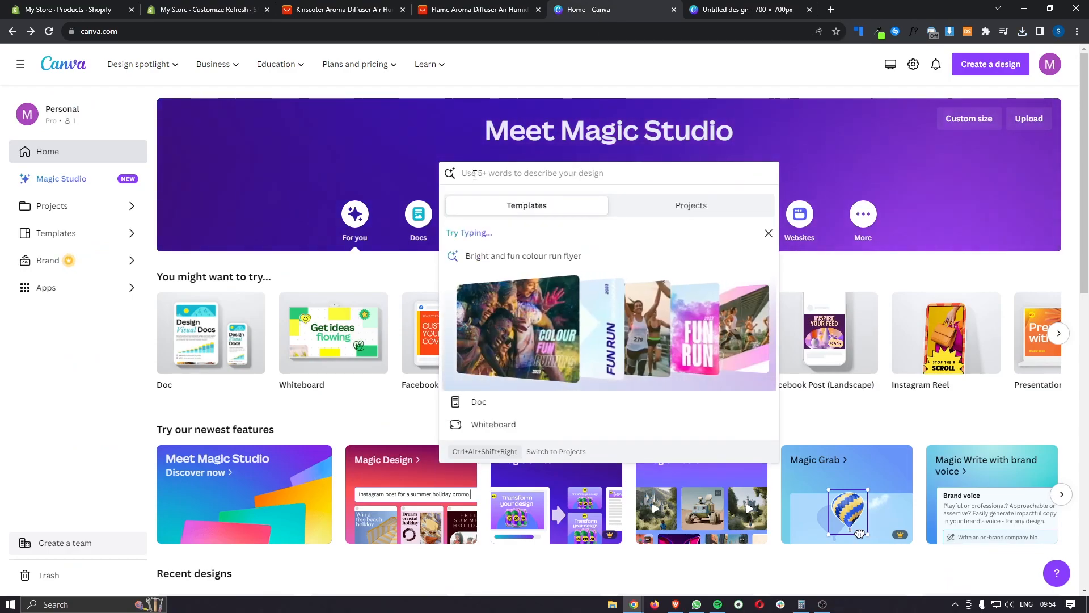
type("website banner")
key("Return")
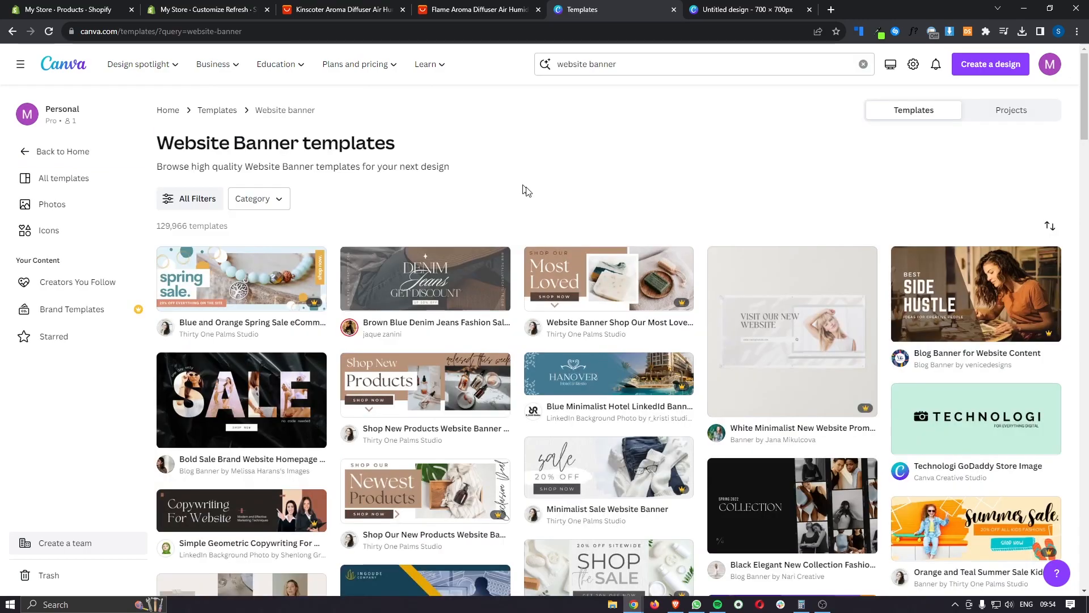
Browse the website banner templates and open Brown Blue Denim Jeans Fashion Sale Website Banner for customising.
scroll(538, 199, "down", 1)
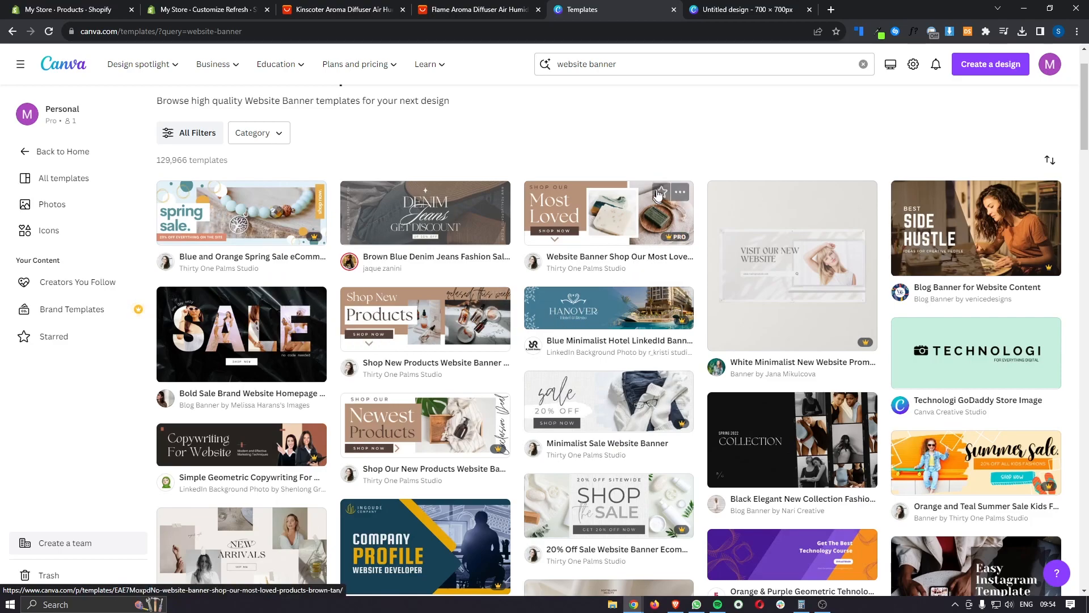
scroll(720, 223, "down", 2)
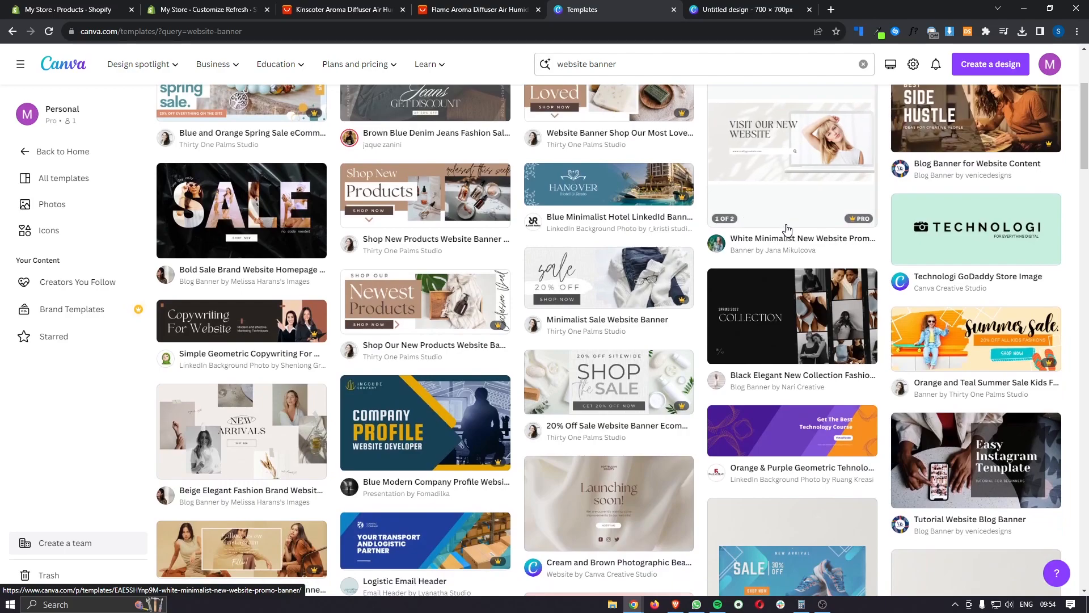
scroll(786, 230, "down", 4)
scroll(787, 230, "down", 5)
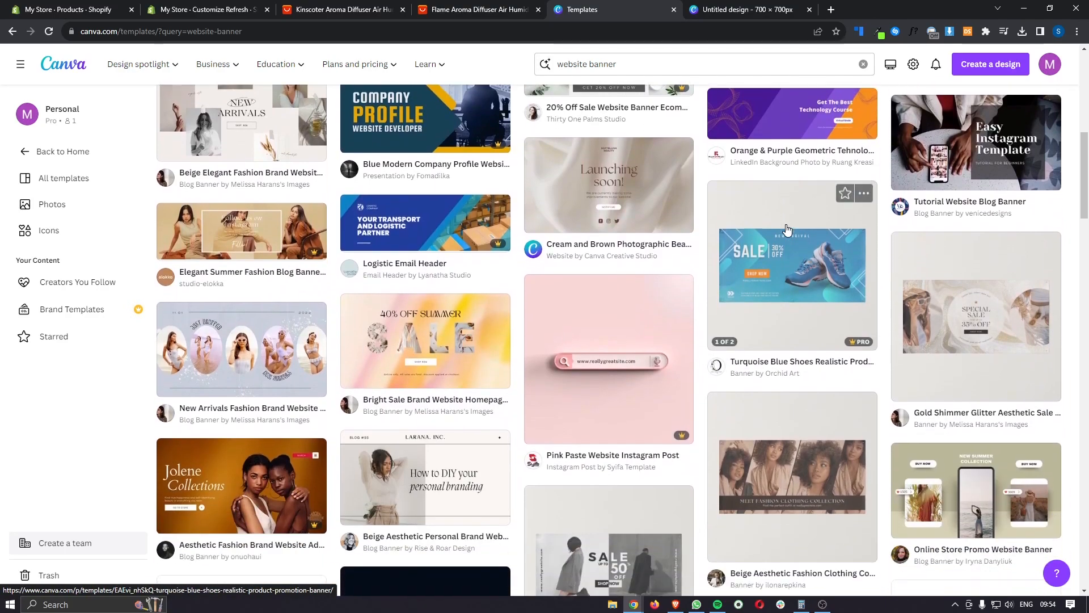
scroll(787, 230, "up", 12)
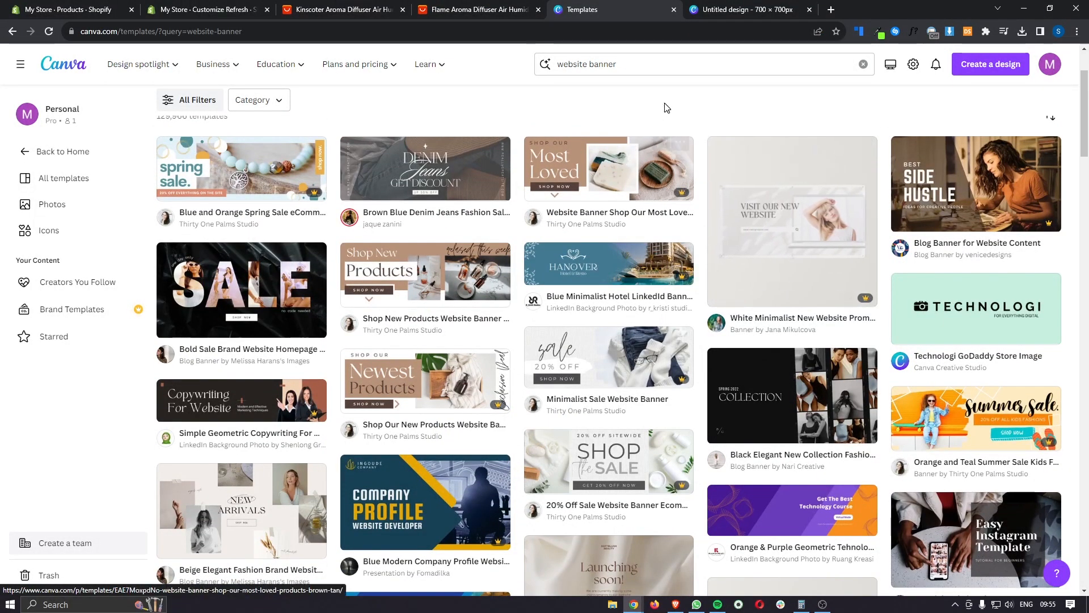
left_click(446, 173)
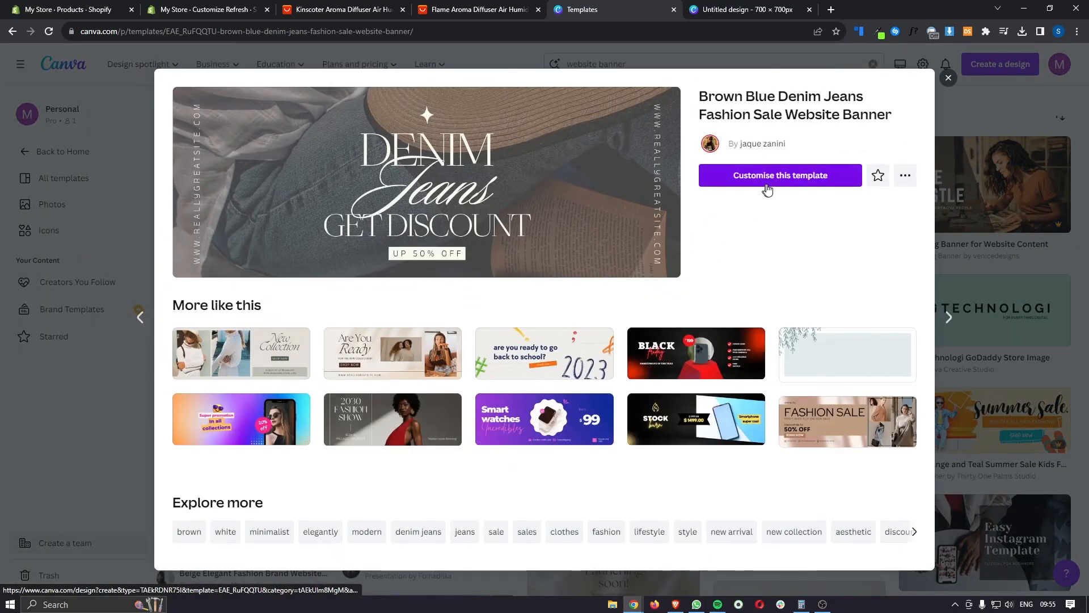
left_click(807, 188)
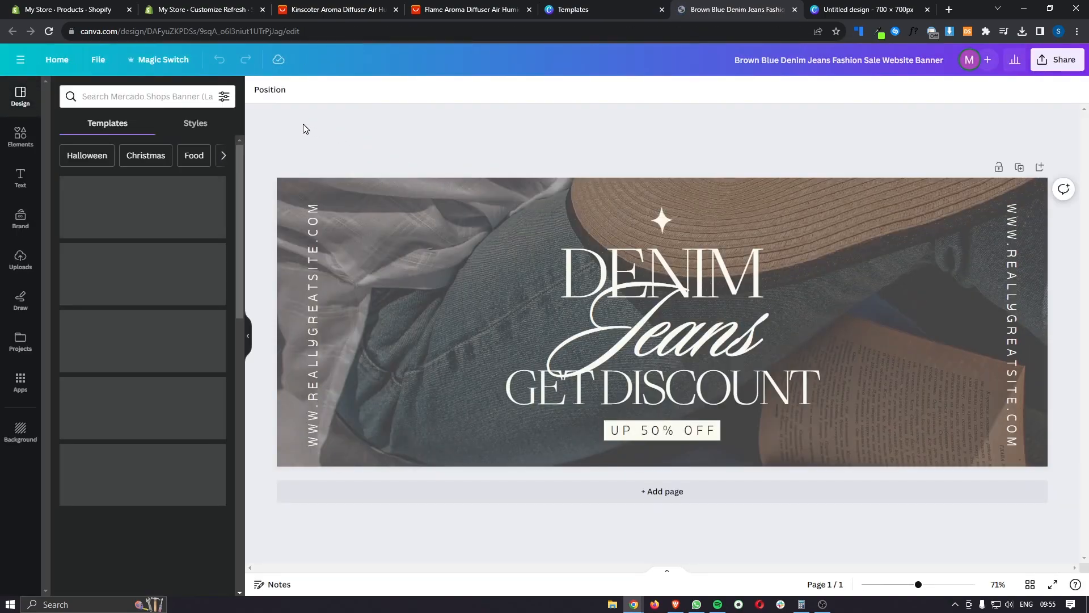
Delete all text, graphics and the background image from the denim banner template, leaving a blank page.
left_click_drag(303, 124, 1038, 476)
key("Delete")
left_click(435, 228)
key("Delete")
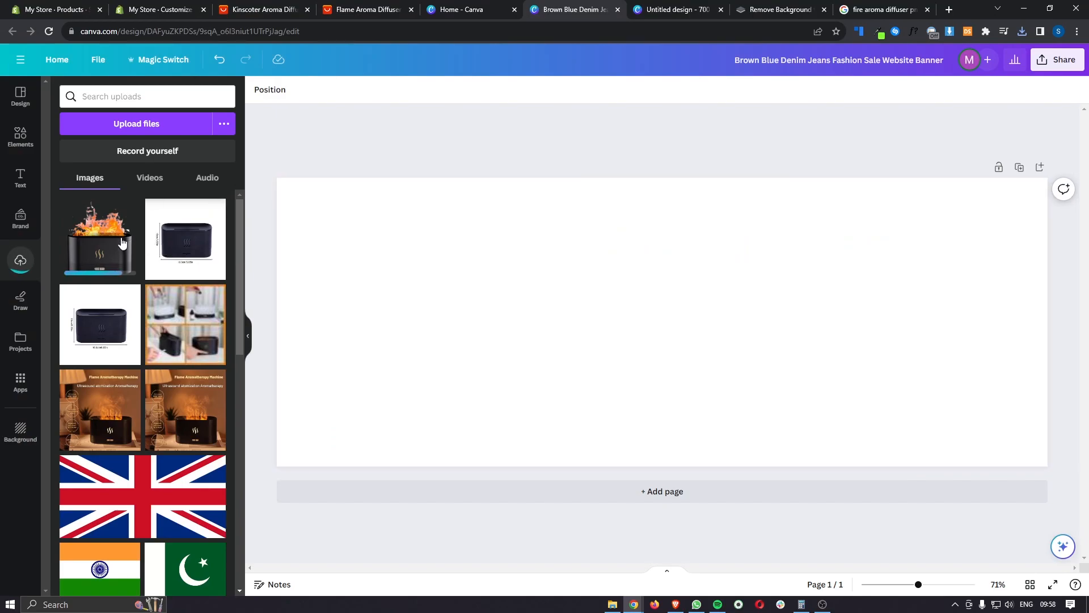
Add the uploaded flame diffuser cutout to the banner, enlarge it to nearly the page height and place it at the right end.
left_click(121, 242)
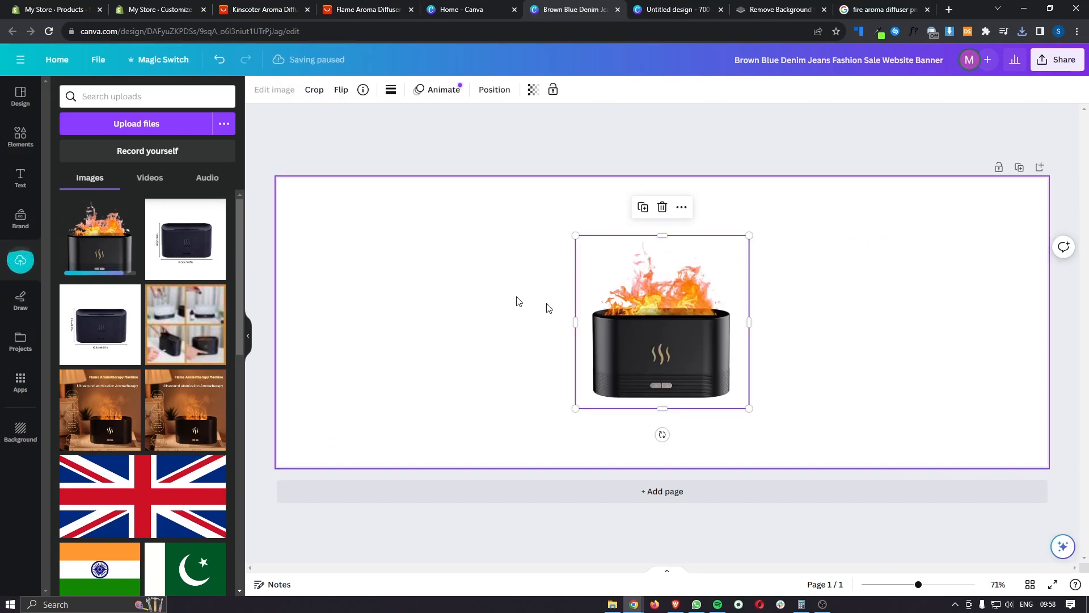
left_click_drag(686, 330, 868, 335)
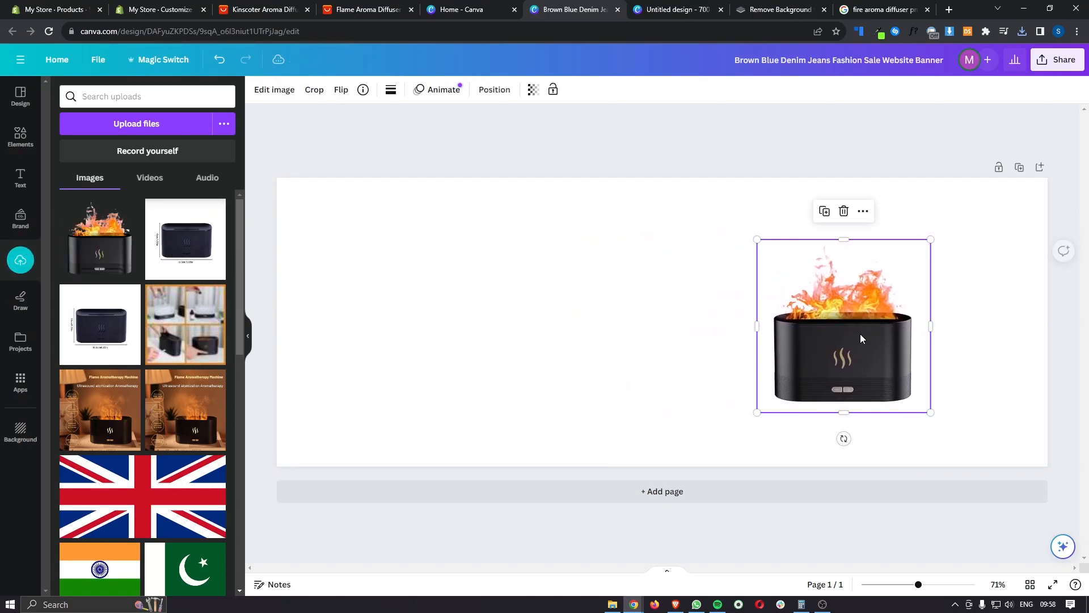
left_click_drag(755, 236, 676, 168)
left_click_drag(811, 301, 903, 336)
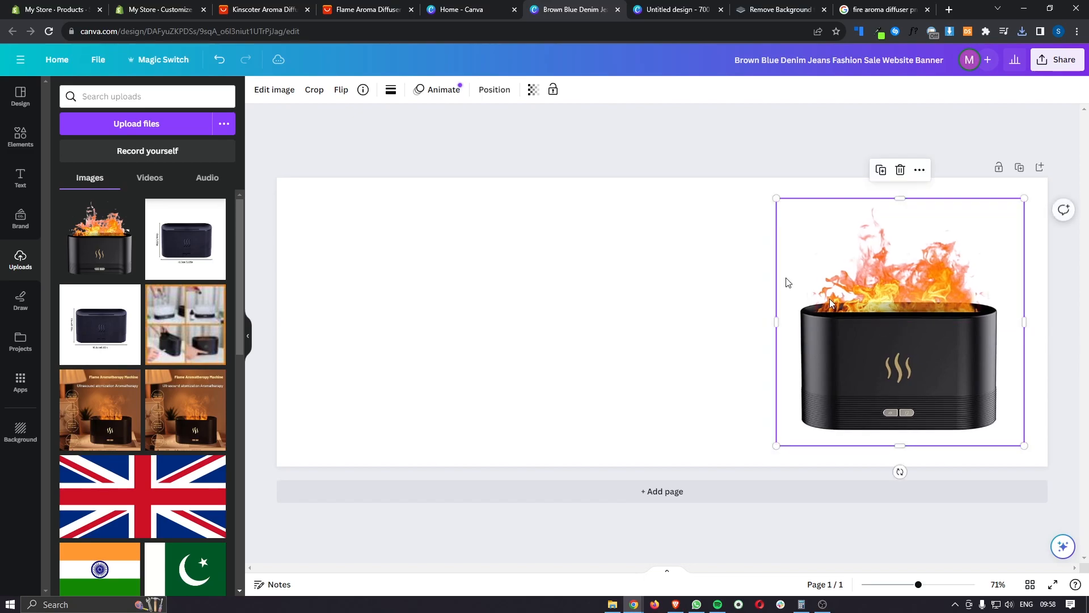
Browse the font combinations and add the "cold, smooth & tasty." text design to the banner.
left_click(635, 211)
left_click(635, 211)
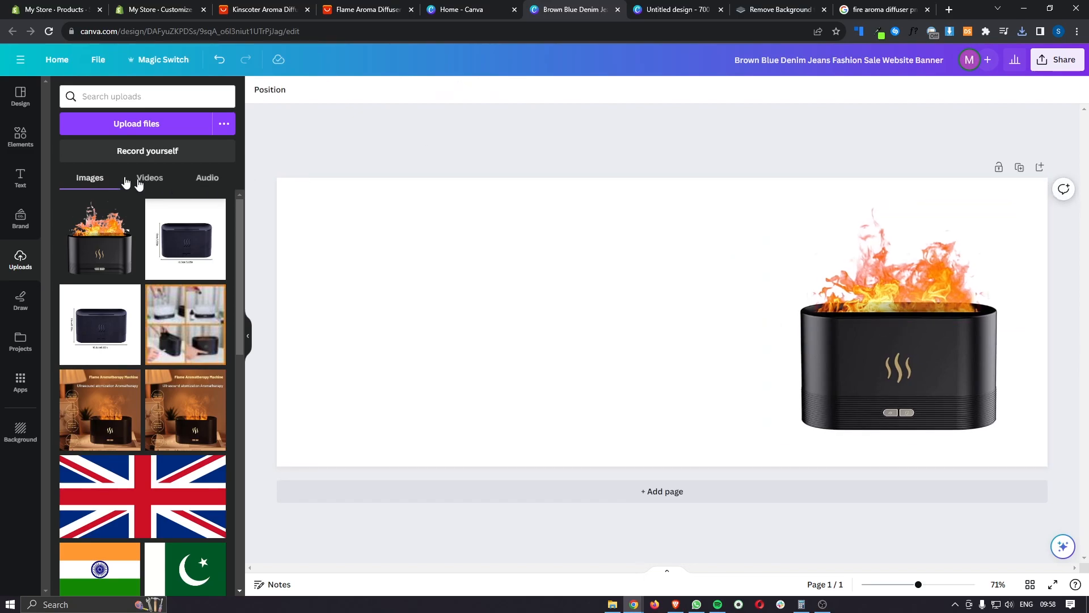
left_click(20, 179)
scroll(196, 284, "down", 5)
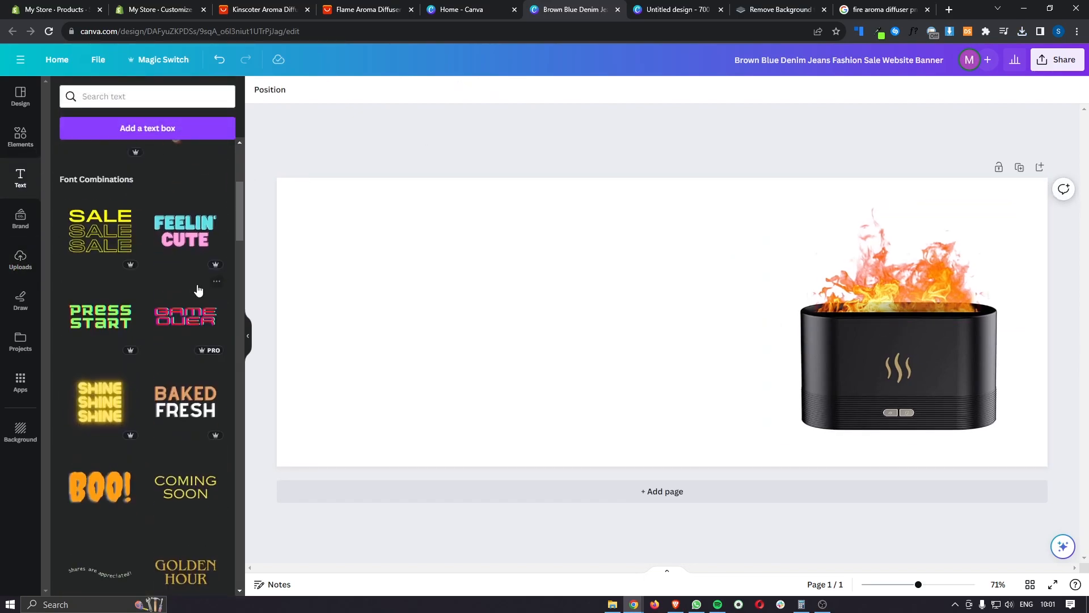
scroll(198, 290, "down", 8)
scroll(198, 289, "down", 8)
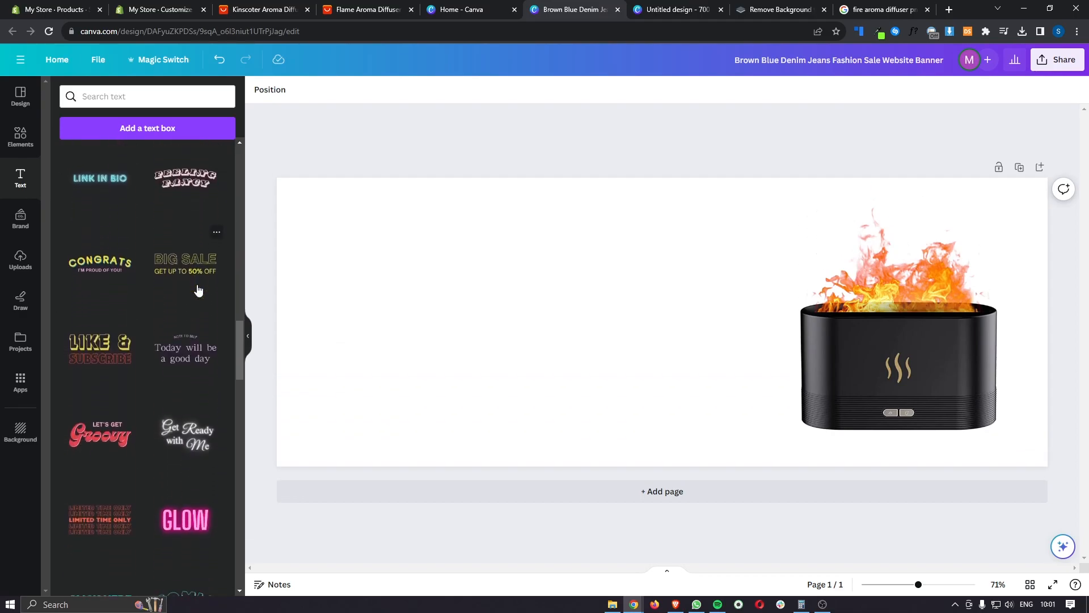
scroll(198, 290, "down", 5)
scroll(198, 290, "down", 10)
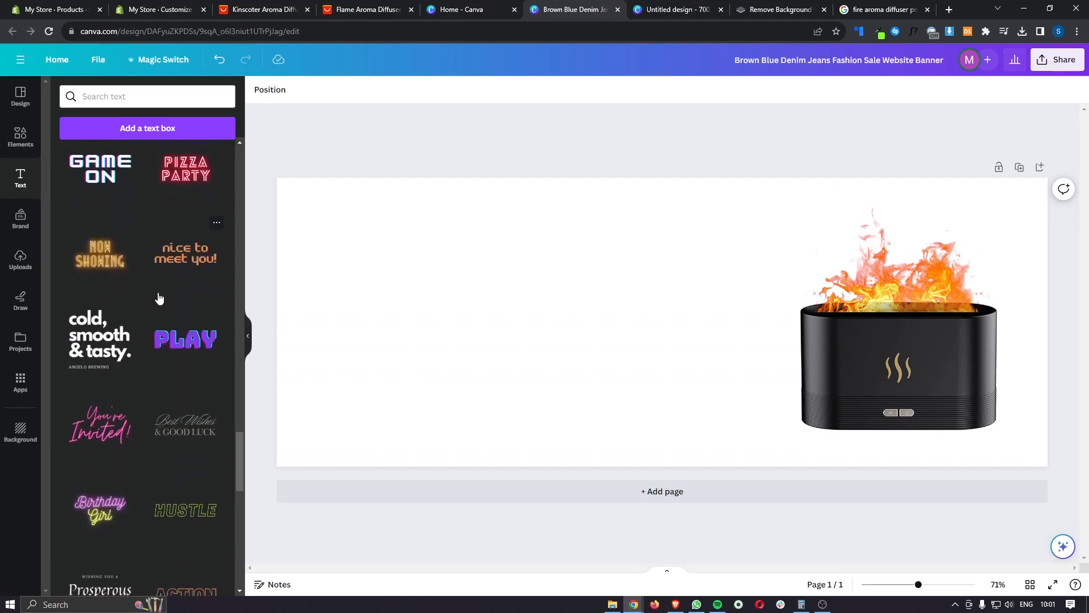
left_click(89, 346)
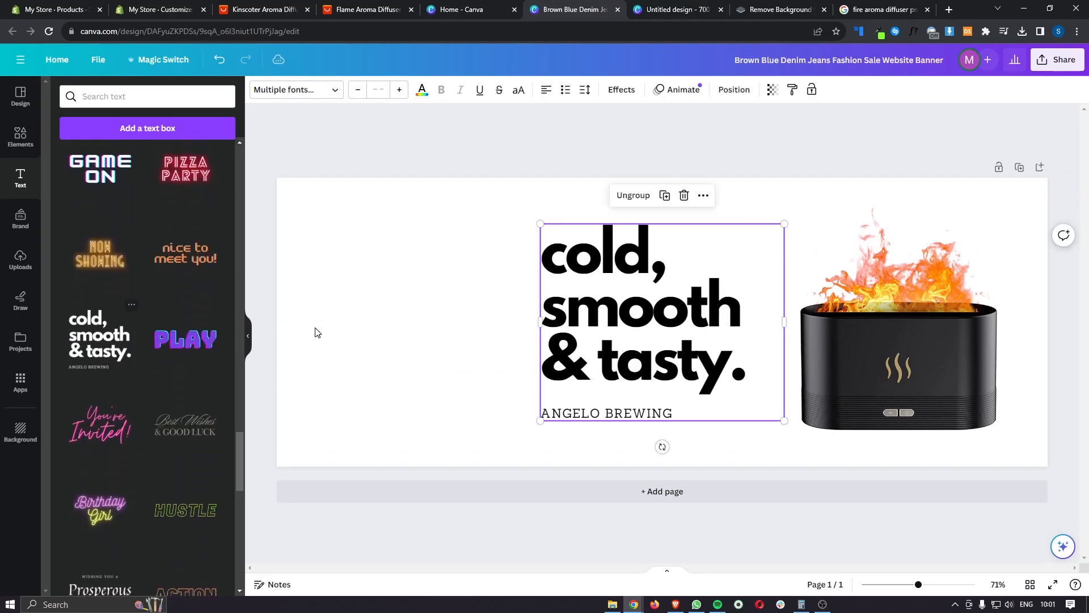
Remove the small caption from the added text design and replace its heading with "Cozy Aroma".
double_click(676, 394)
left_click(677, 398)
double_click(683, 415)
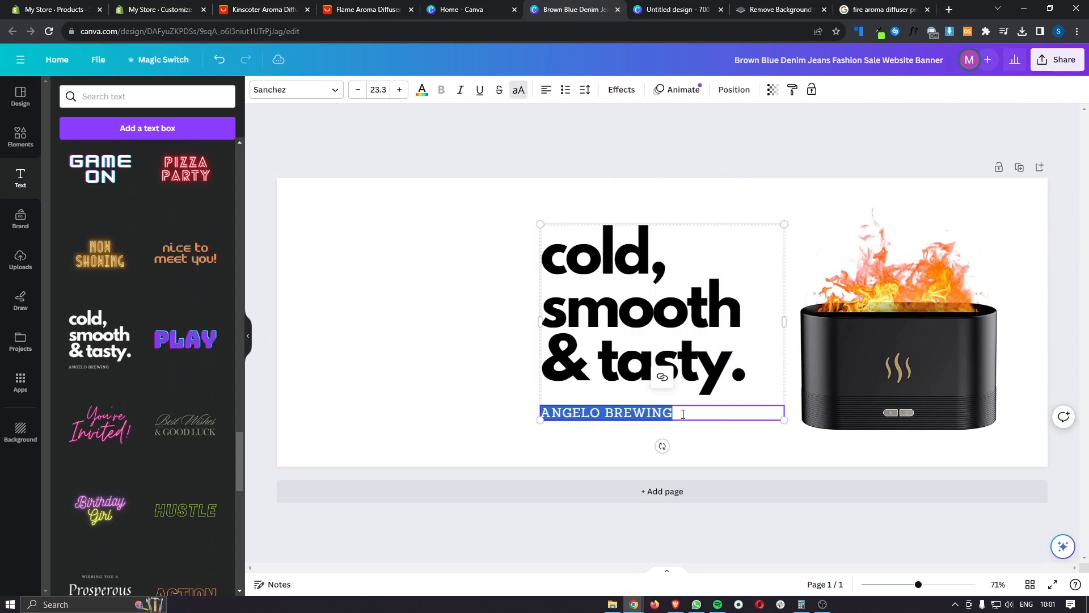
key("BackSpace")
left_click(749, 365)
double_click(763, 369)
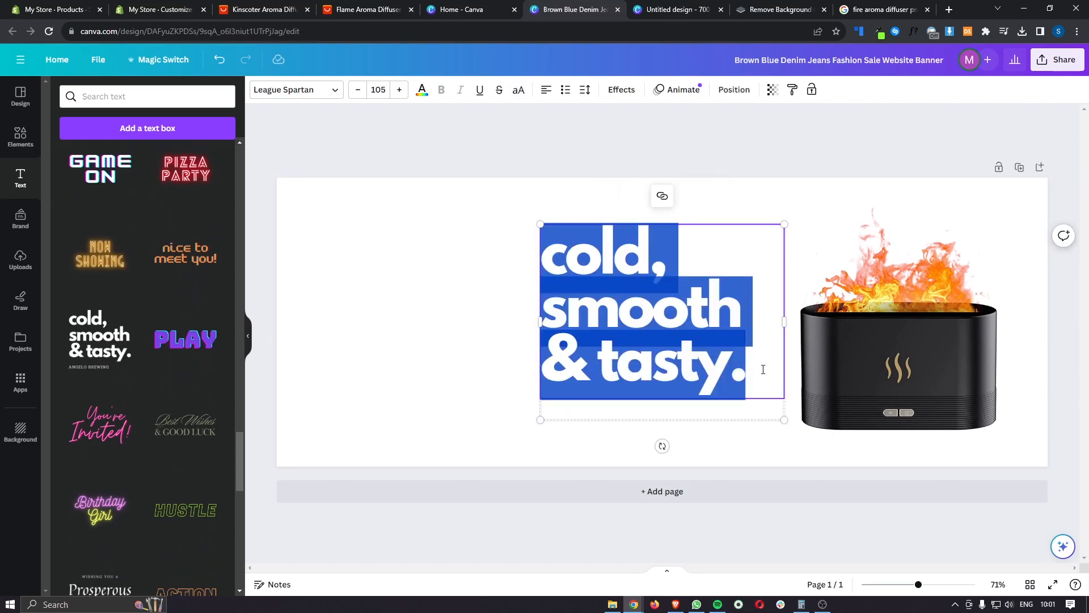
type("Cozy")
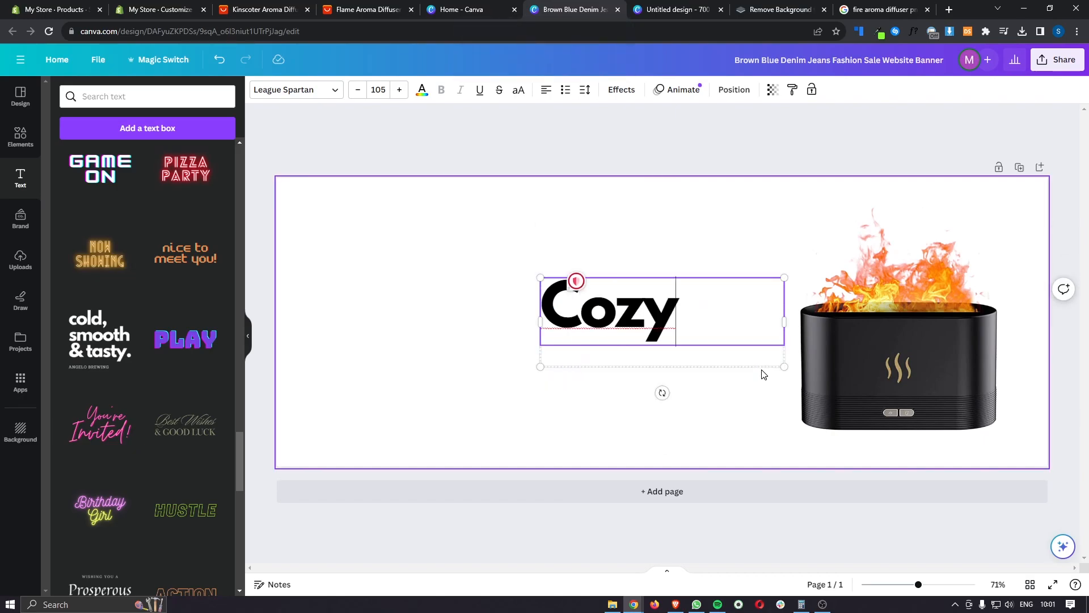
type(" Aroma")
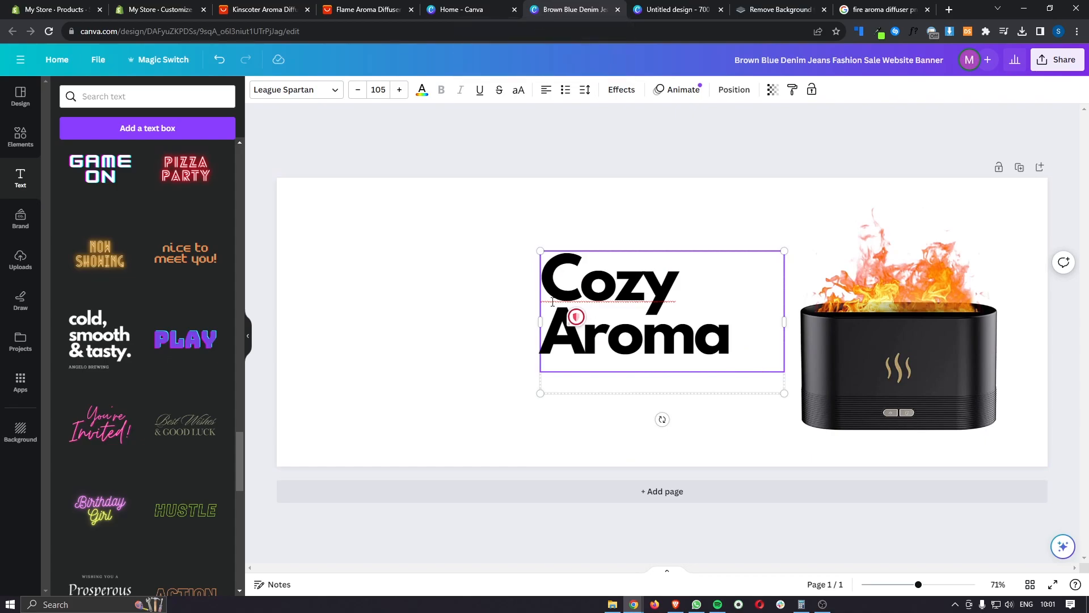
Widen the Cozy Aroma text box to fit on one line and move it to the upper left of the banner.
left_click_drag(540, 321, 437, 322)
left_click(642, 375)
left_click_drag(631, 322, 524, 276)
Enlarge the flame diffuser image to about the full page height and align it with the banner's right edge.
left_click(891, 362)
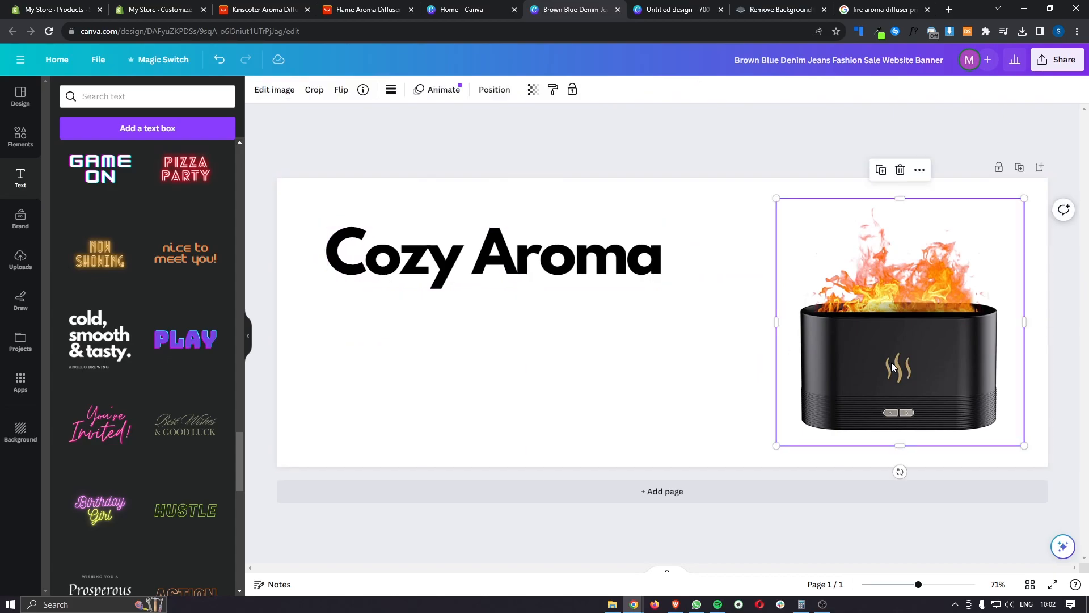
left_click_drag(778, 195, 716, 166)
left_click_drag(879, 291, 904, 318)
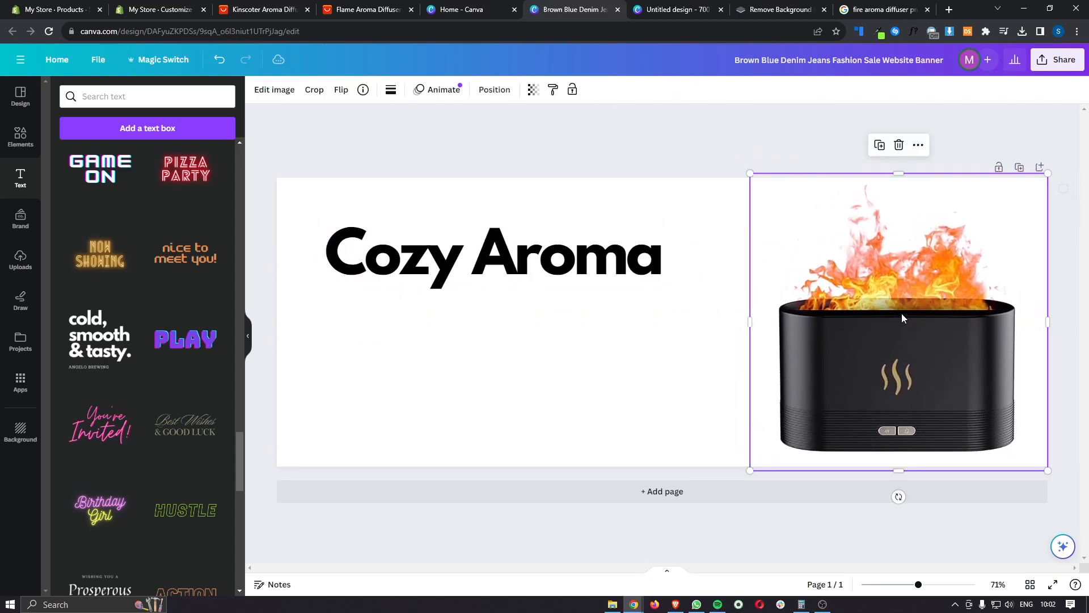
Enlarge the Cozy Aroma heading to fill more of the space beside the diffuser and adjust its position.
left_click(667, 234)
left_click_drag(668, 224, 722, 212)
left_click_drag(621, 242, 599, 254)
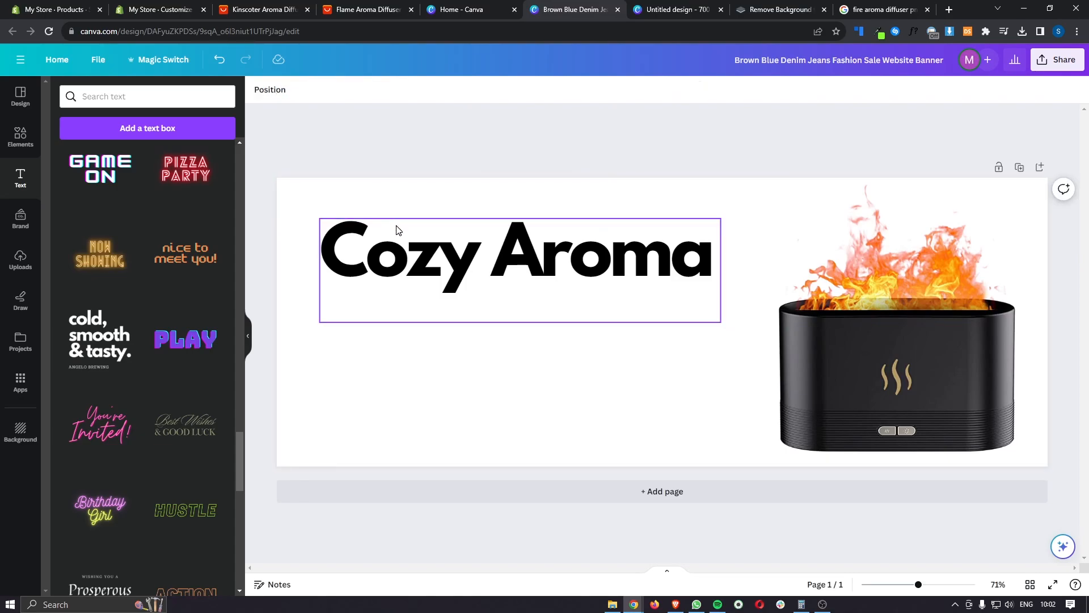
Add a second "cold, smooth & tasty." text design to the banner and delete its large heading text.
left_click(109, 341)
left_click_drag(606, 307, 547, 295)
double_click(691, 361)
left_click(691, 360)
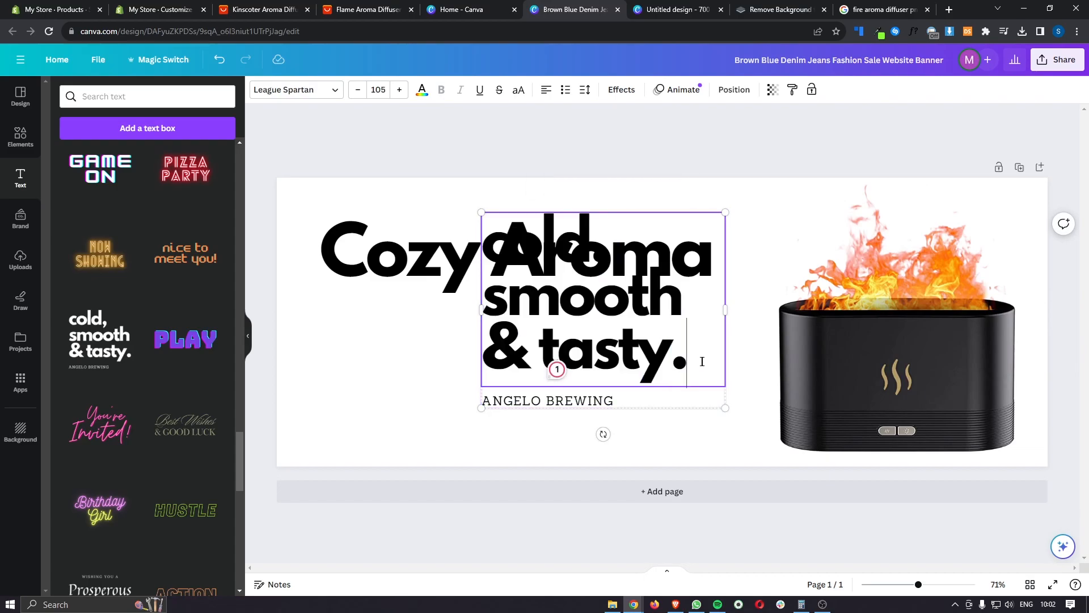
left_click_drag(703, 359, 485, 253)
key("BackSpace")
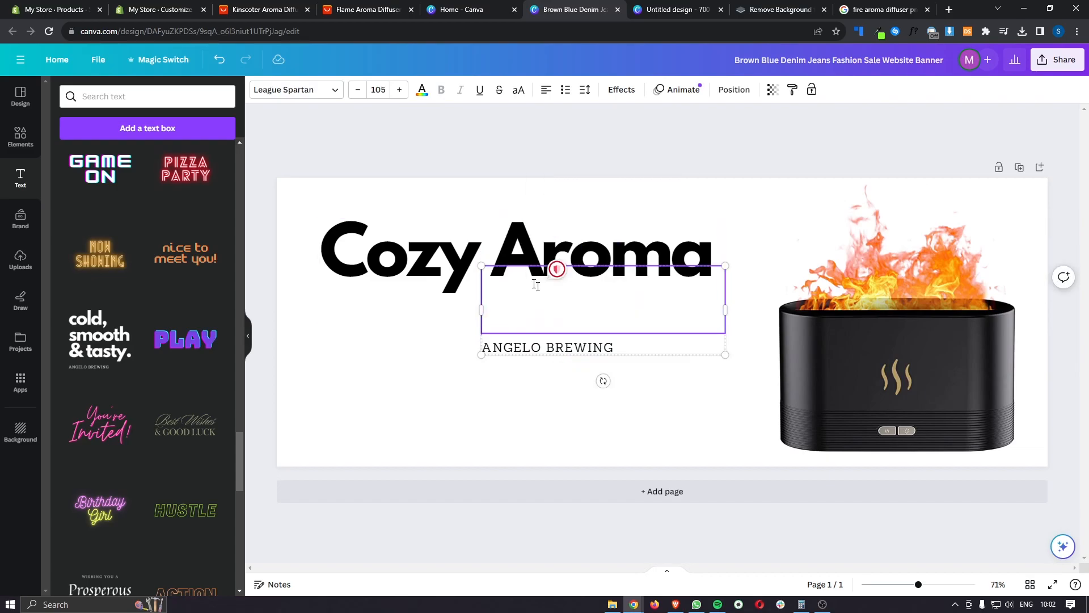
Replace the caption with "CREATE A WONDERFULLY SCENTED FIREPIT, IN YOUR HOME.", widen it to one line and place it below the heading.
double_click(596, 351)
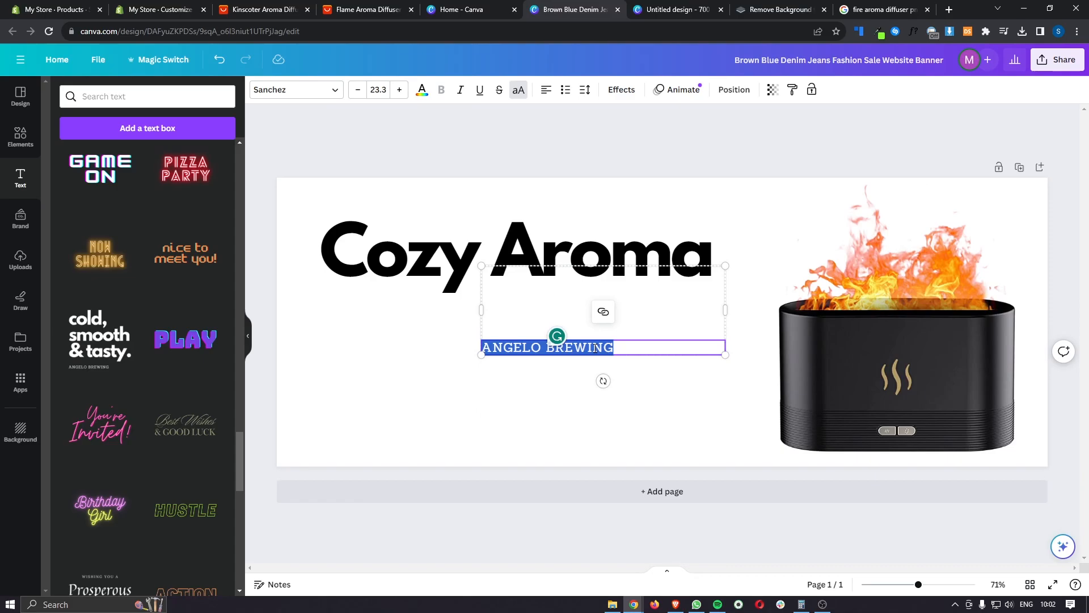
type("CREATE A WONDERFULLY SCENTED FIREPIT, IN YOUR HOME")
left_click_drag(725, 311, 925, 295)
left_click_drag(814, 341, 639, 397)
left_click(603, 290)
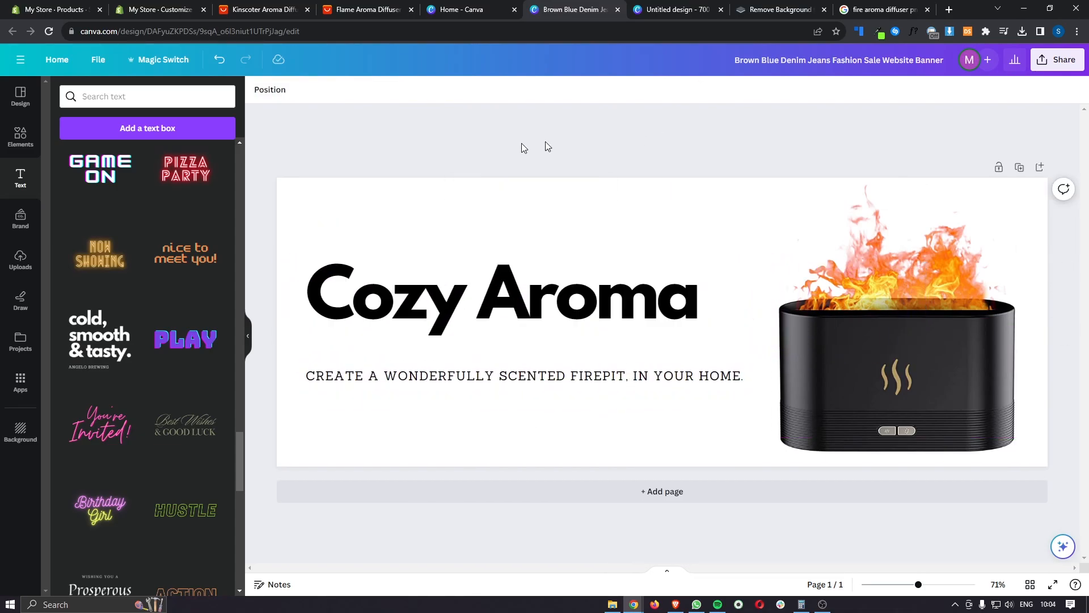
Search the backgrounds for "cozy" and then "fall", and apply the light pumpkin photo as the banner background.
left_click(23, 435)
left_click(139, 94)
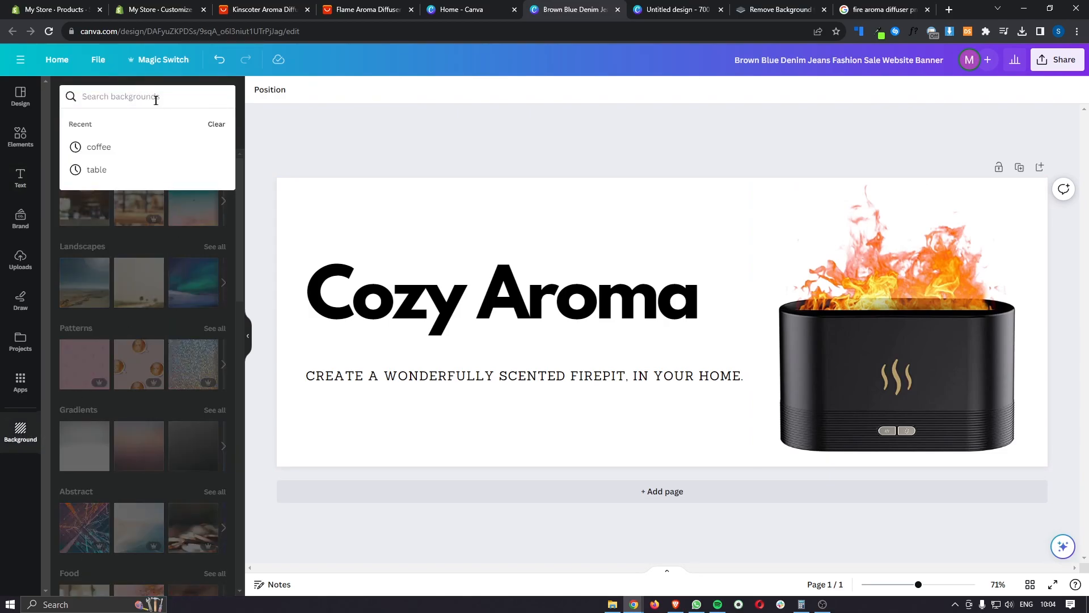
type("cozy")
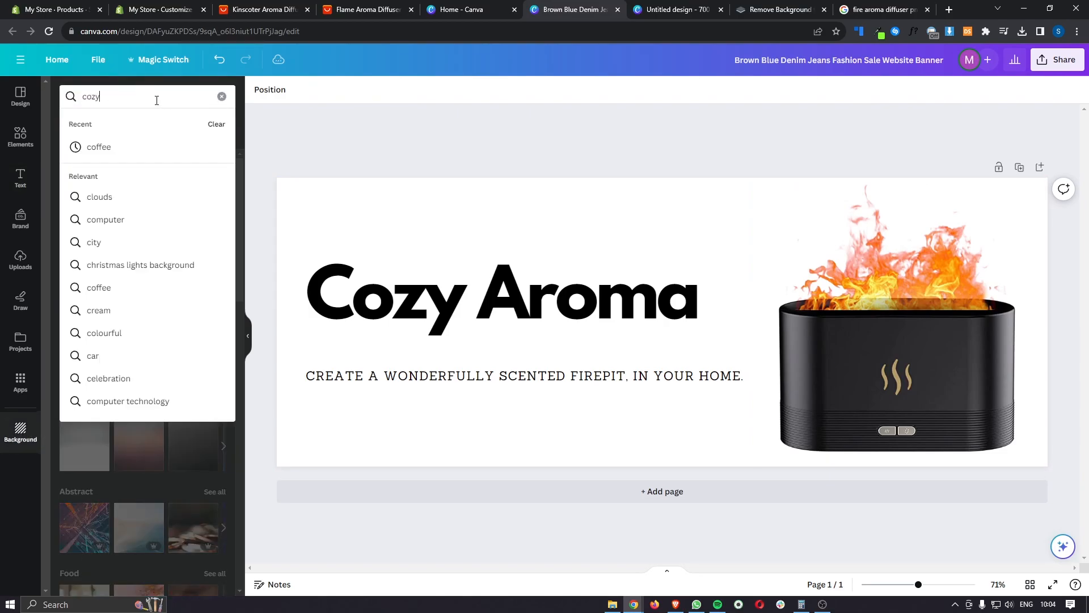
key("Return")
left_click(157, 98)
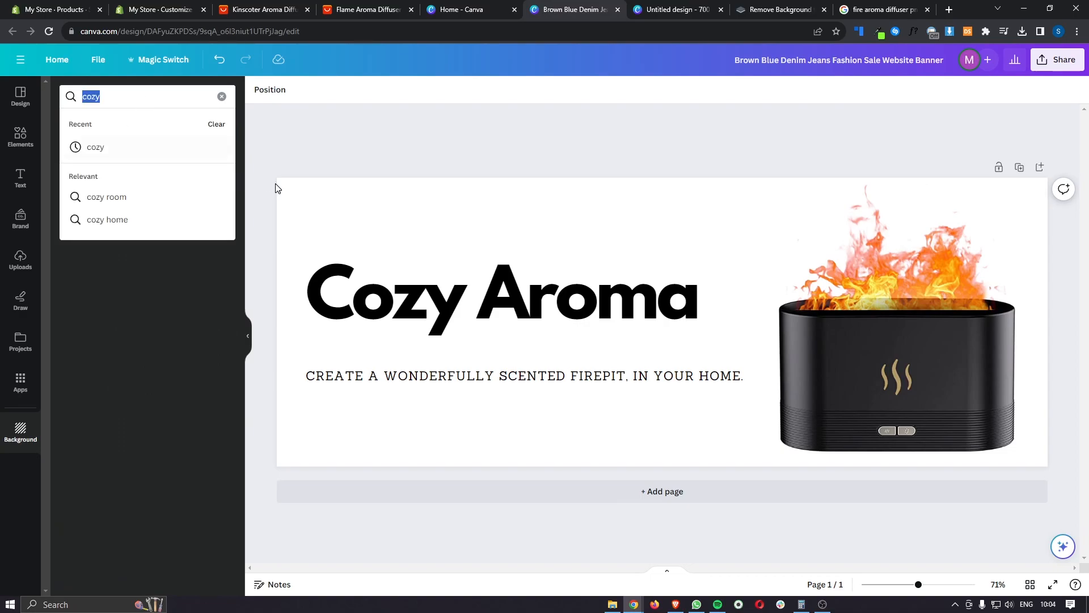
type("fall")
key("Return")
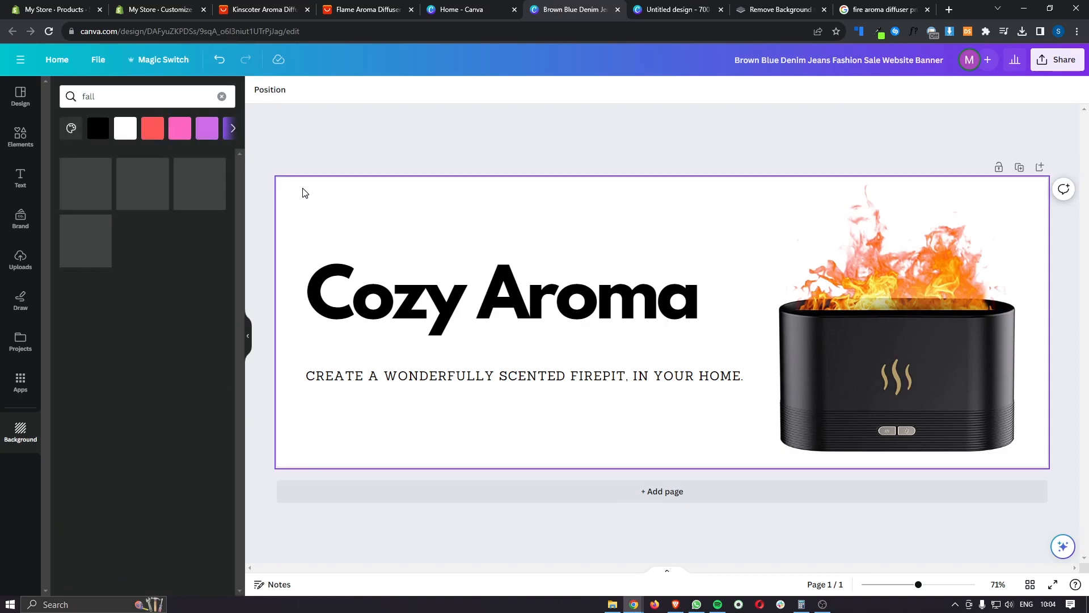
left_click(199, 184)
Move the tagline up closer to the Cozy Aroma heading and lock the page.
left_click(580, 369)
left_click_drag(580, 368, 580, 350)
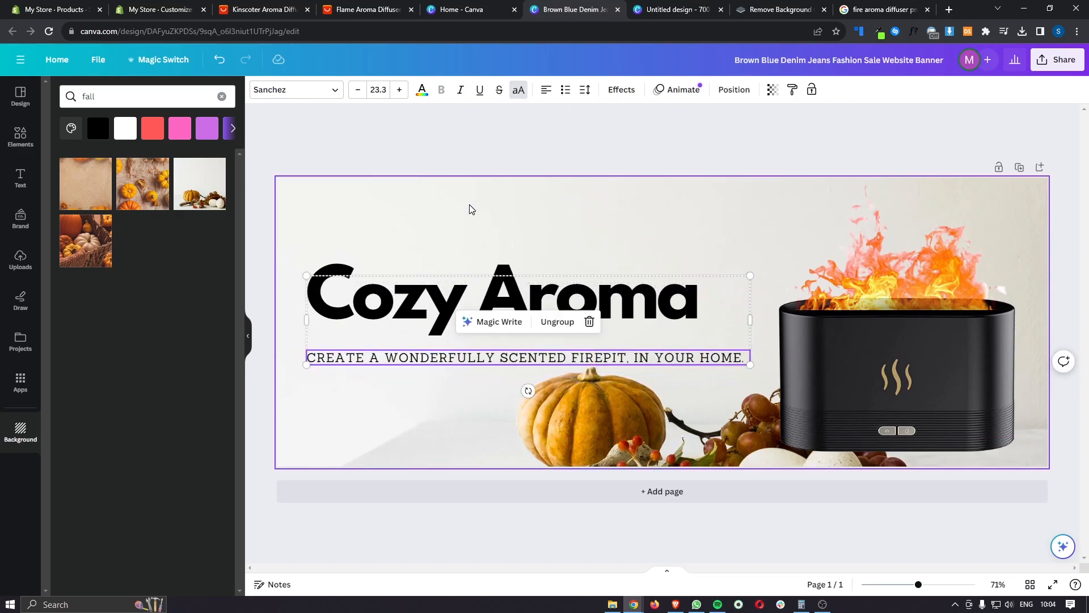
left_click(731, 294)
left_click(999, 167)
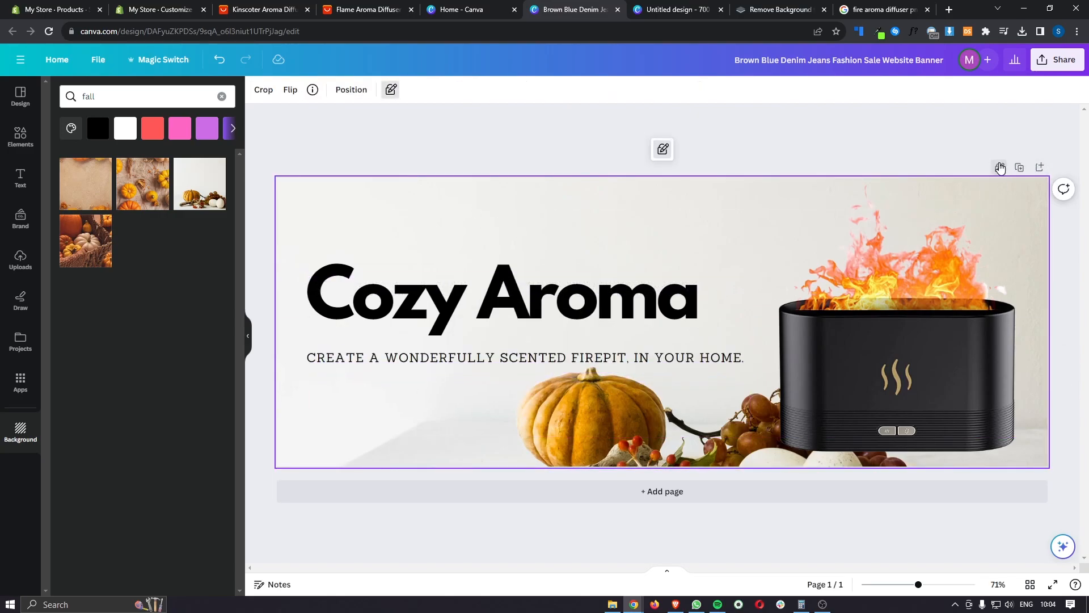
left_click_drag(486, 219, 554, 370)
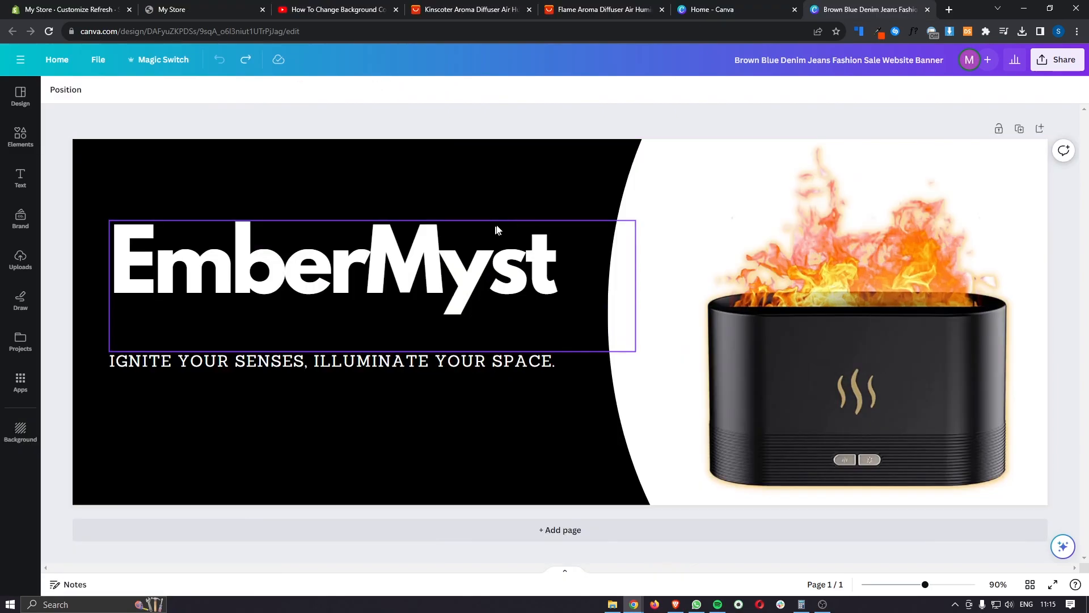
View the elements library and open the share options for the EmberMyst banner.
left_click(22, 136)
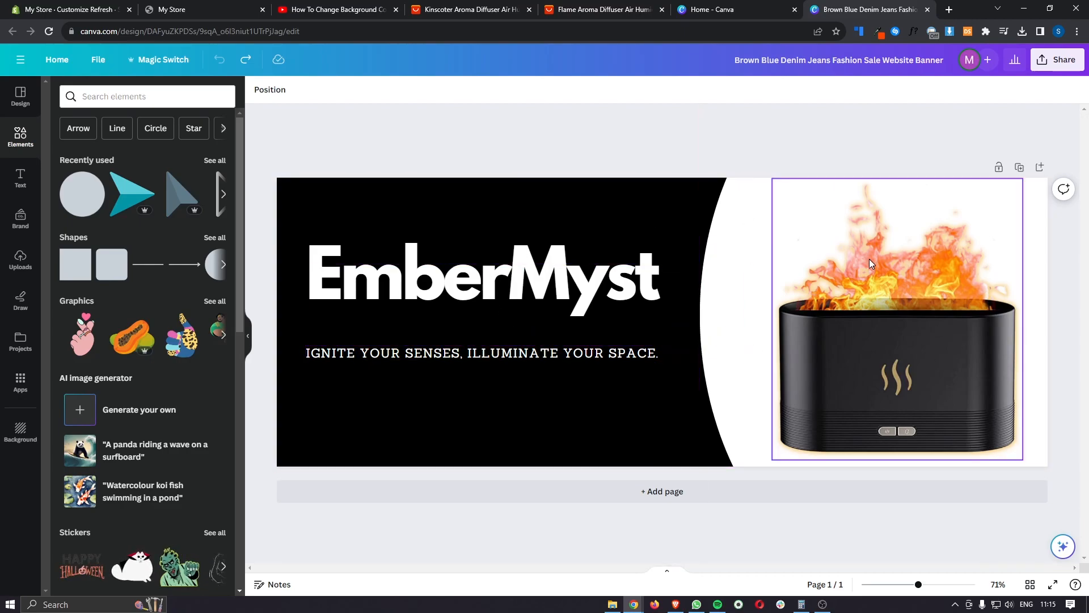
left_click(1055, 64)
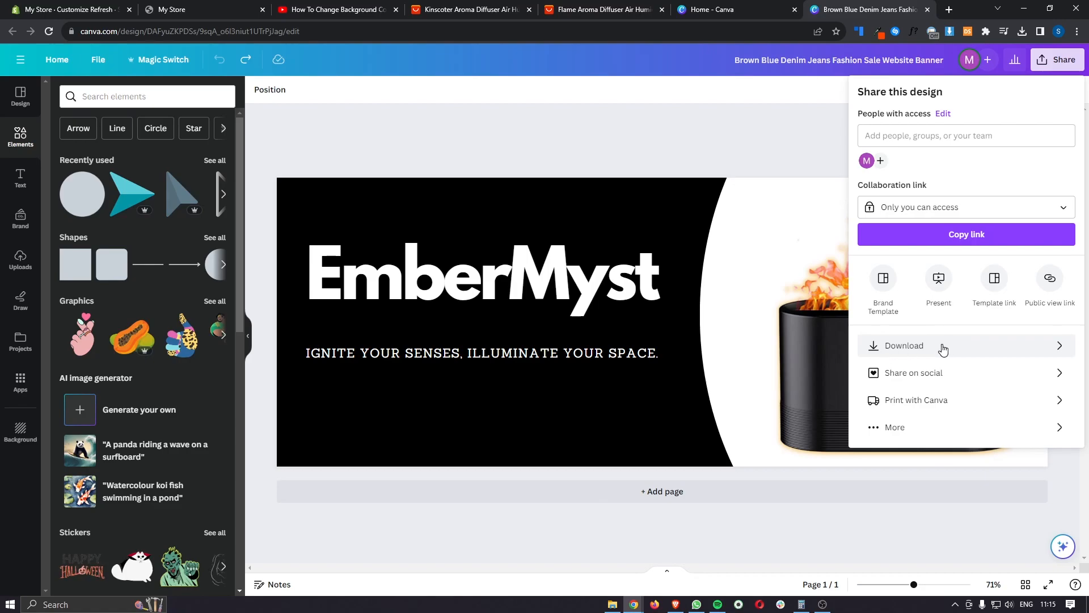
Switch to the Shopify theme editor and set the home page slide's image to the EmberMyst banner from the store library.
left_click(97, 5)
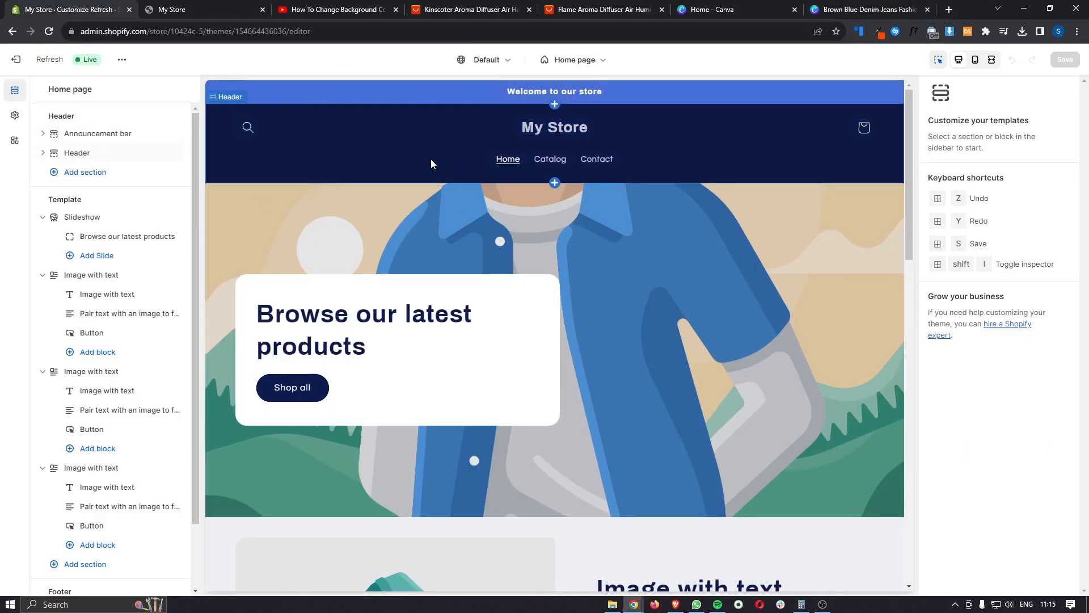
scroll(627, 288, "down", 1)
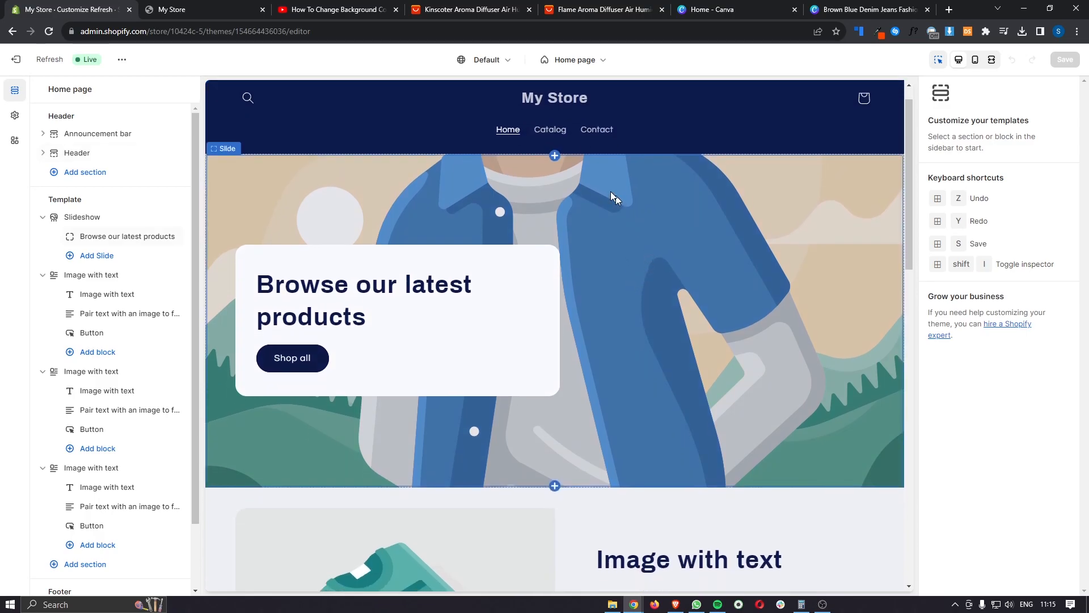
left_click(666, 286)
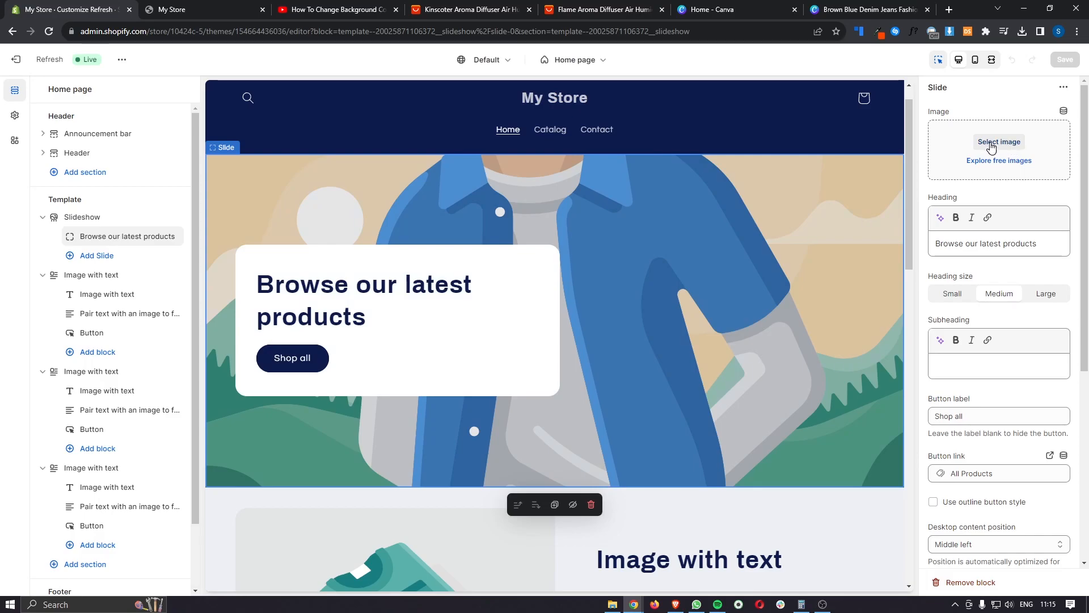
left_click(1009, 148)
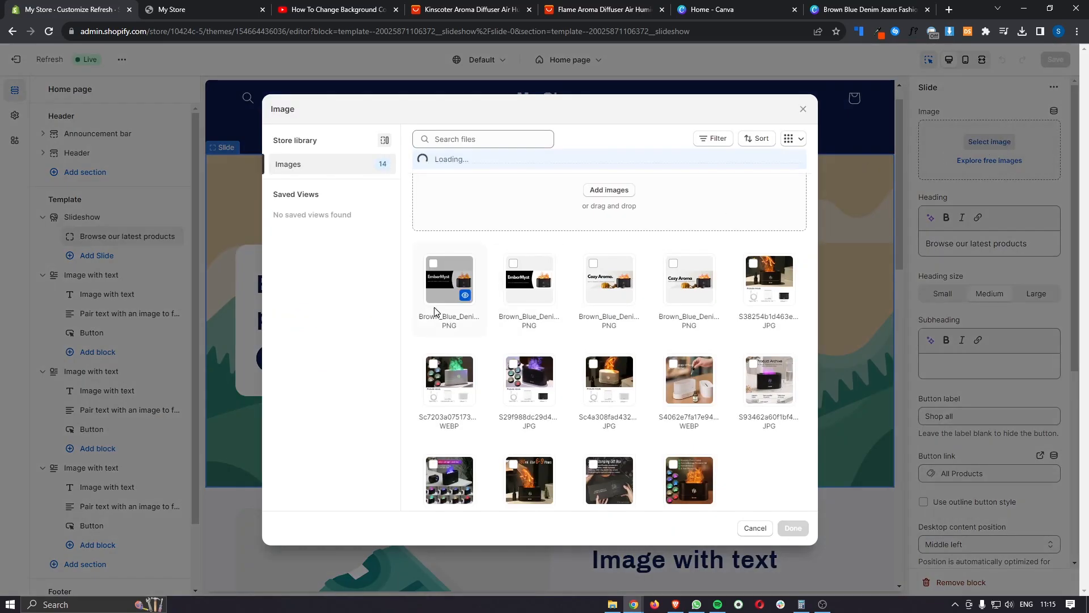
left_click(450, 279)
left_click(785, 529)
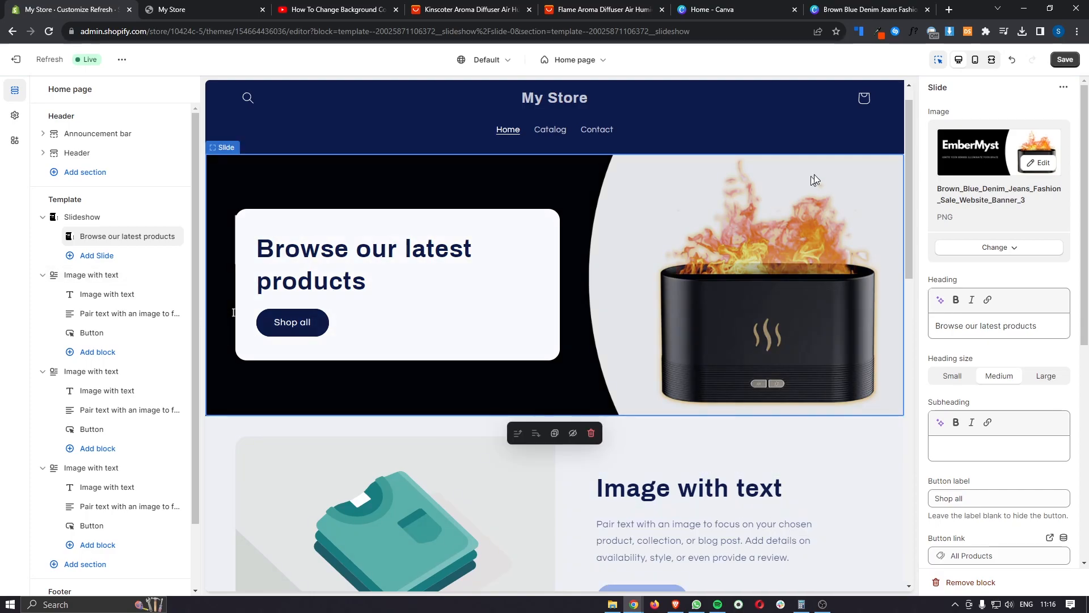
Clear the slide's heading text and turn off Show container on desktop.
left_click_drag(1041, 329, 920, 337)
key("BackSpace")
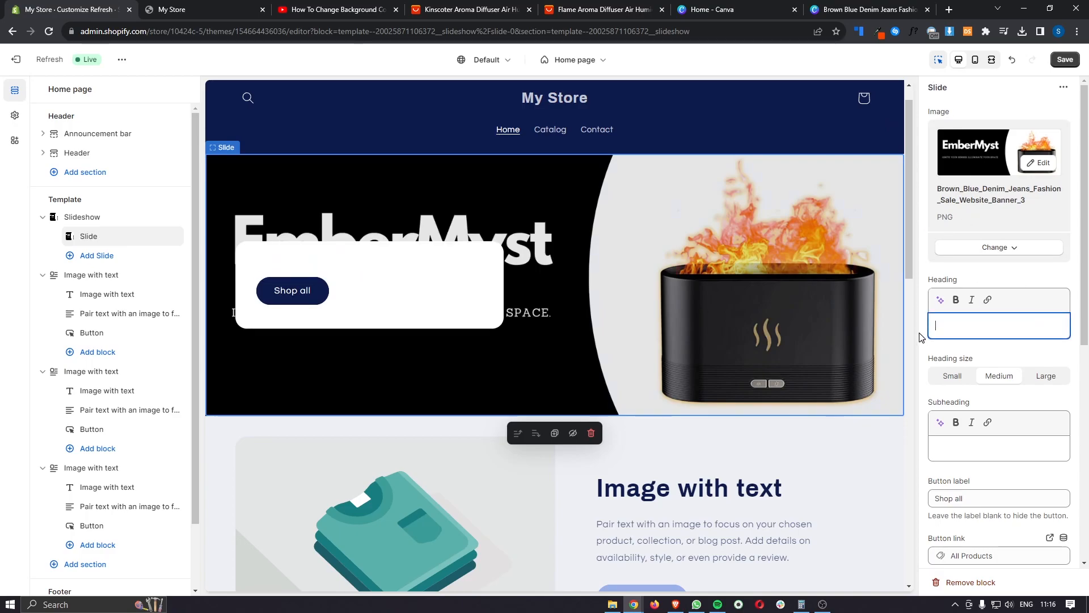
scroll(958, 343, "down", 4)
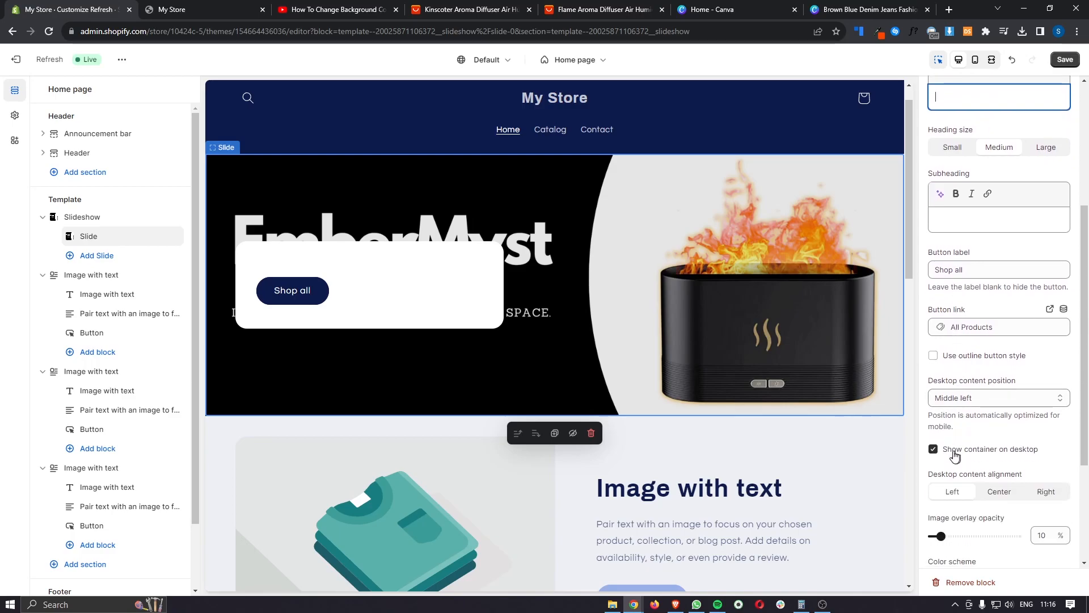
left_click(999, 451)
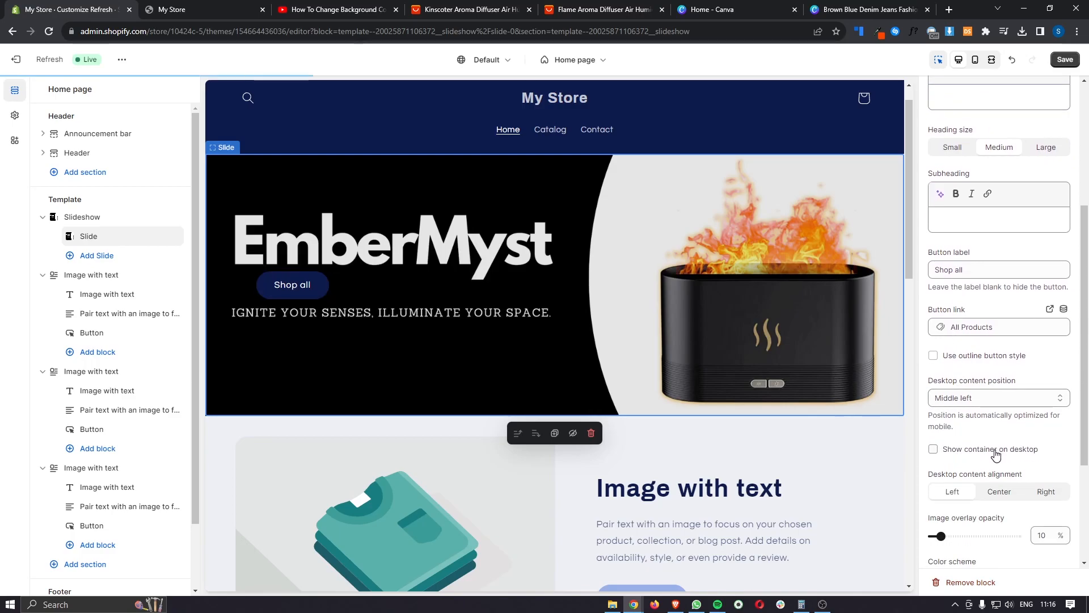
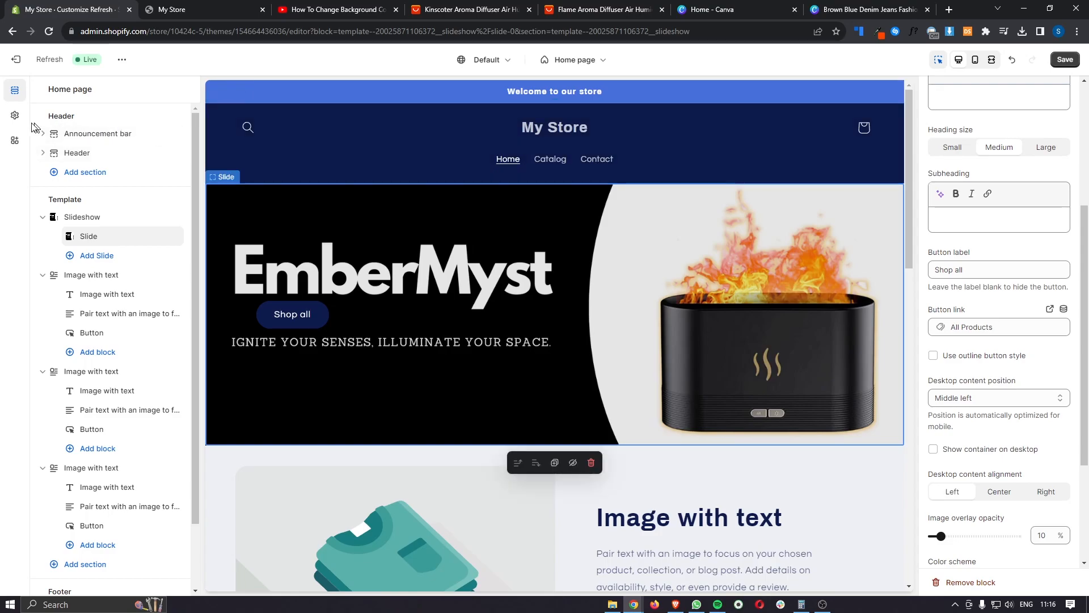
Add a new color scheme in the theme's color settings and set its text color to #FFF.
left_click(15, 117)
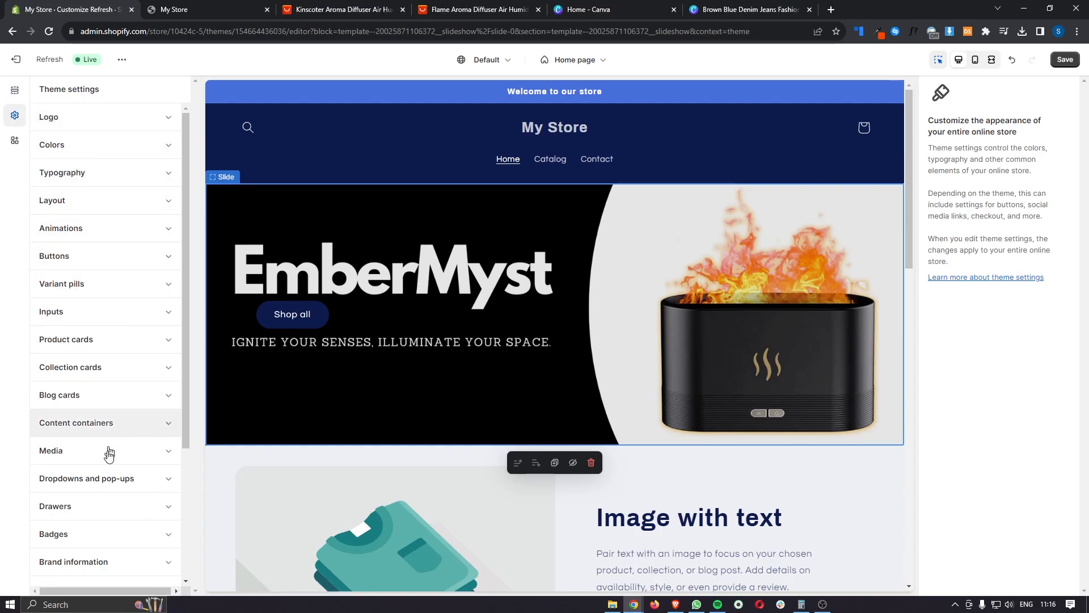
left_click(165, 146)
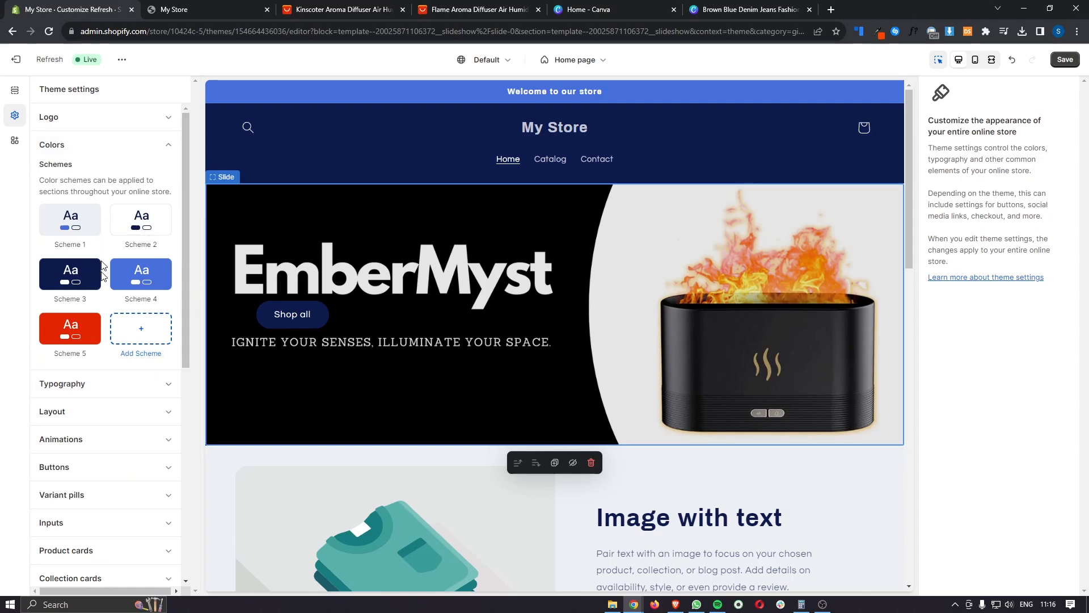
left_click(150, 341)
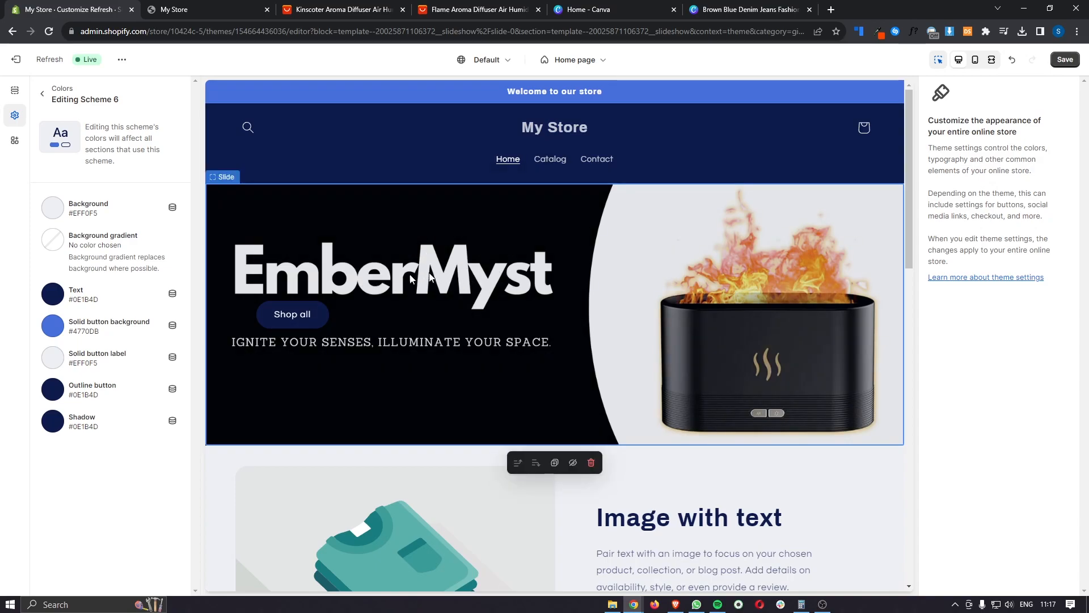
left_click(57, 295)
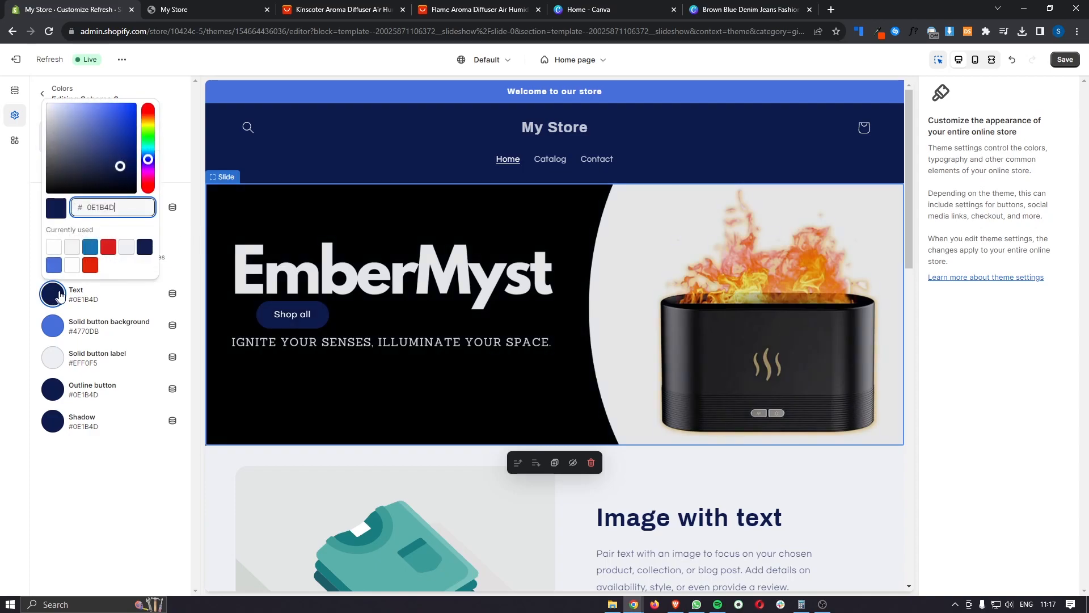
left_click(53, 249)
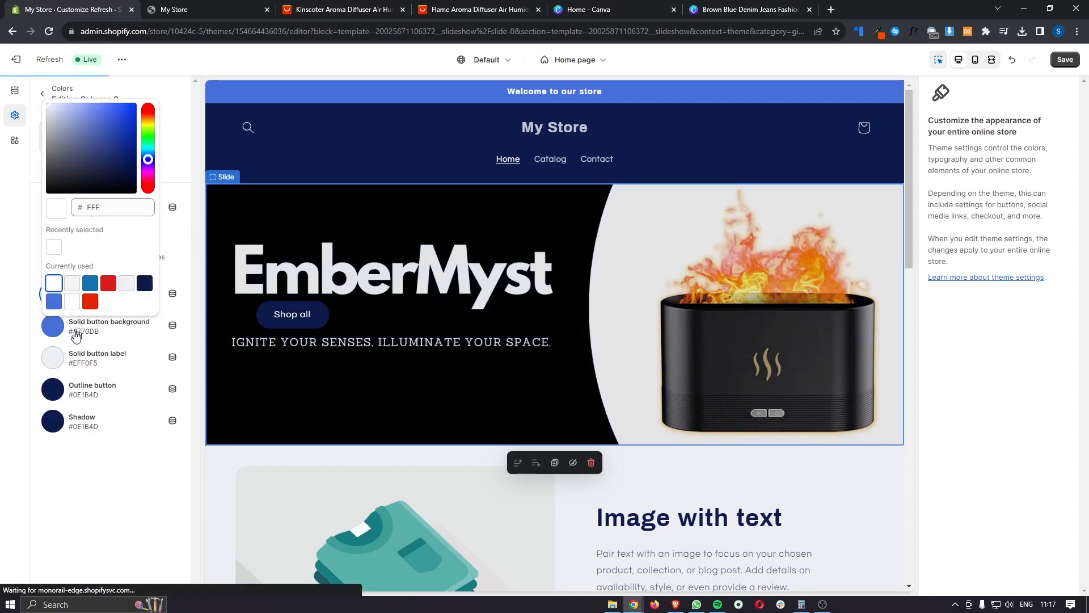
Set the new scheme's background and shadow to #000000 and its solid button background to #F67C2C.
left_click(100, 475)
left_click(57, 210)
left_click_drag(59, 274, 27, 342)
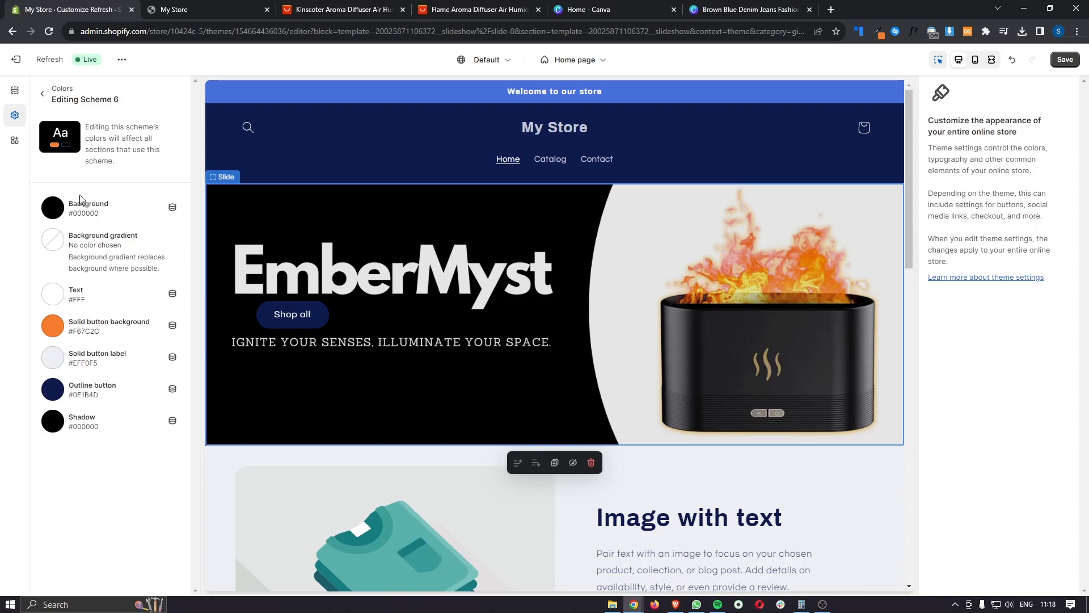
left_click(42, 97)
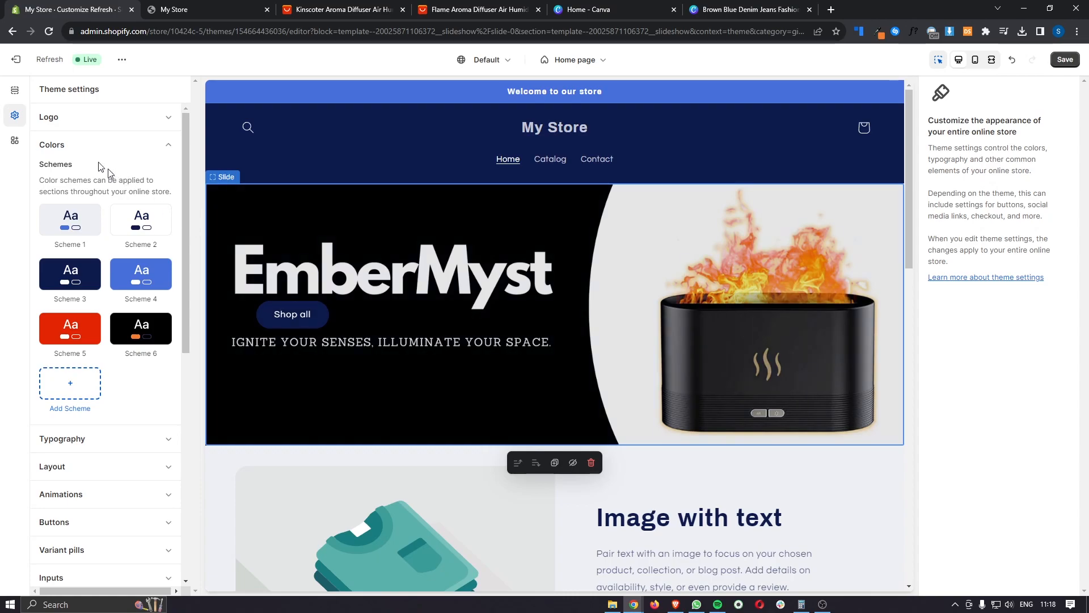
Apply color Scheme 6 to the home page slide.
left_click(15, 91)
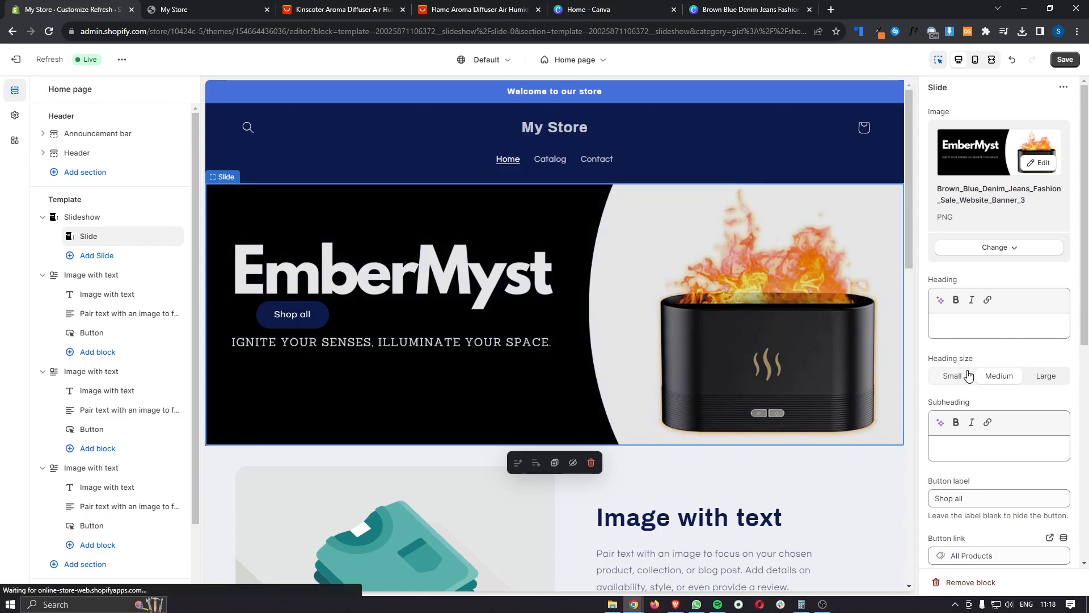
scroll(969, 376, "down", 5)
scroll(969, 375, "down", 2)
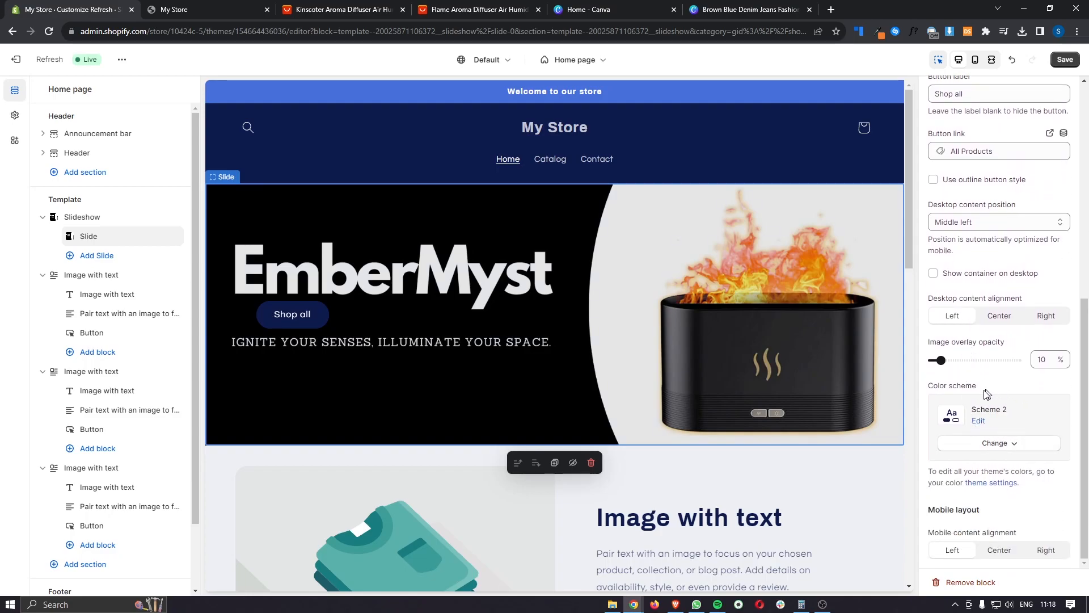
left_click(993, 444)
left_click(964, 417)
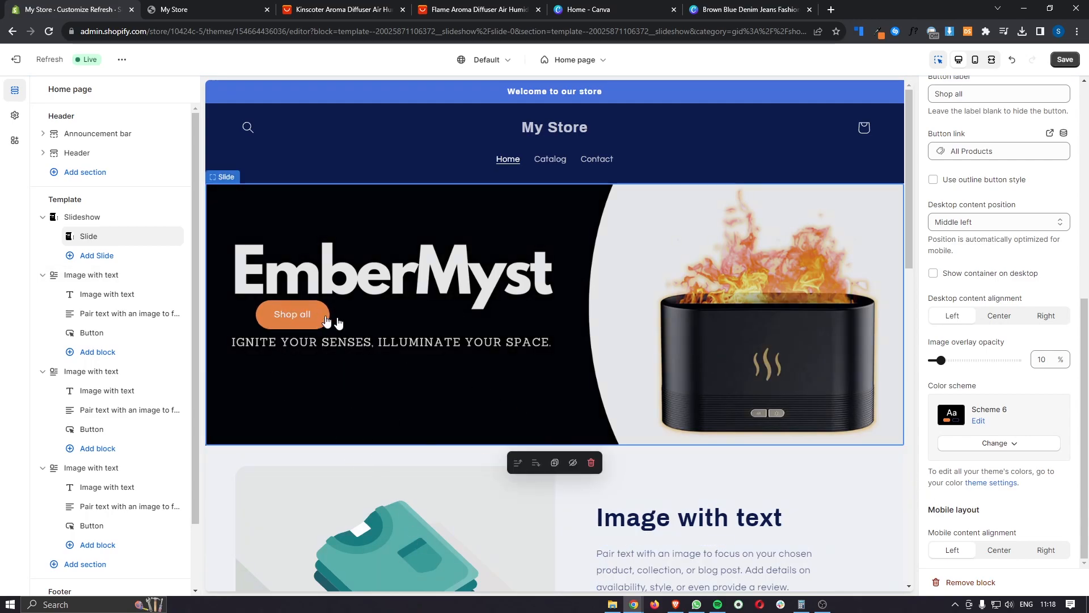
Change the header's color scheme and menu color scheme to Scheme 6.
left_click(684, 134)
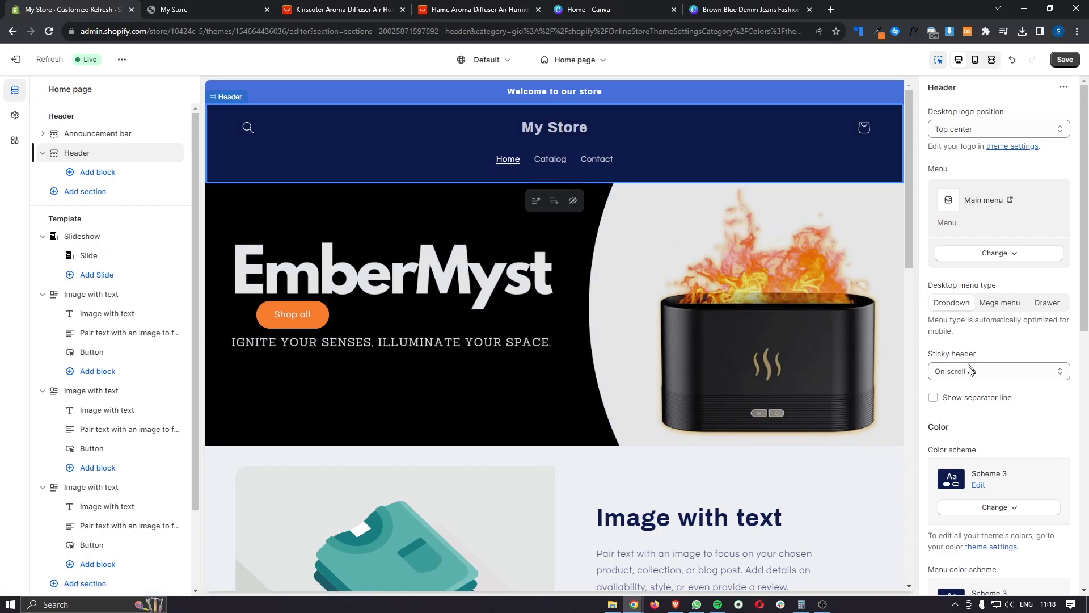
scroll(967, 371, "down", 1)
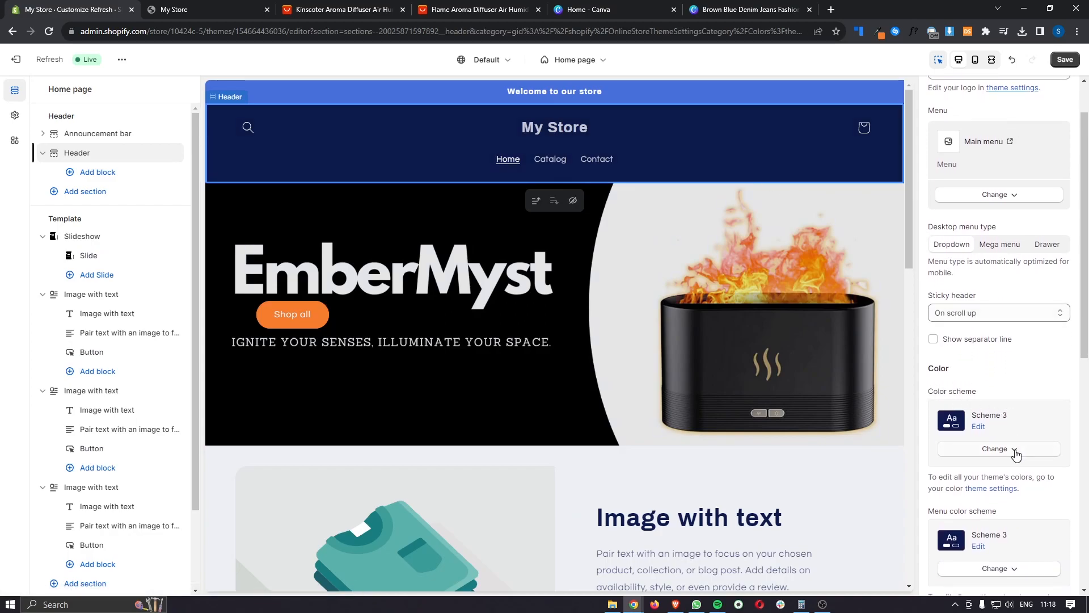
left_click(1014, 449)
left_click(997, 419)
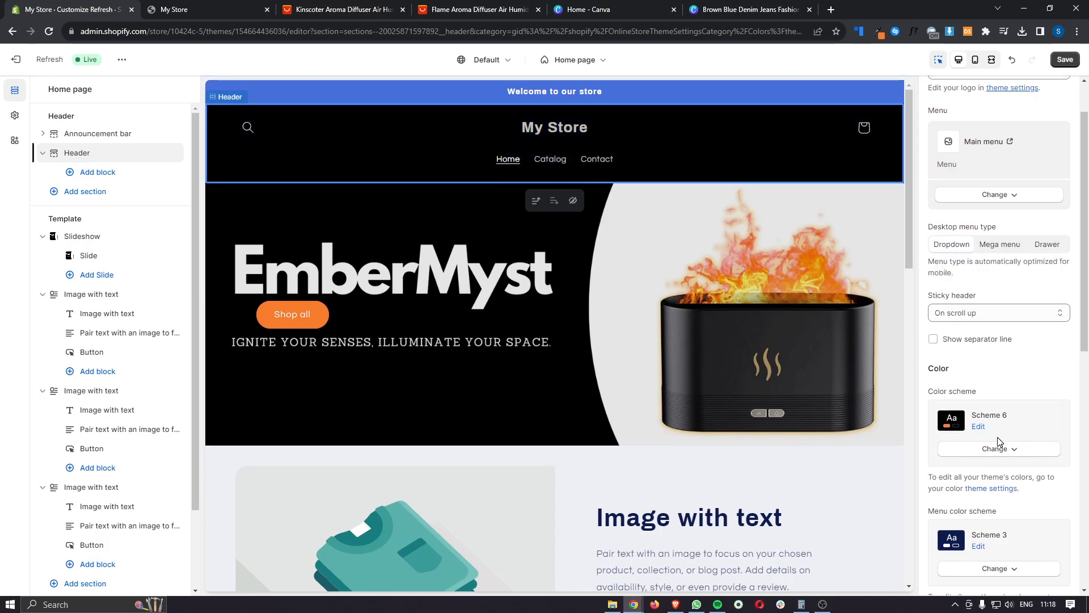
scroll(1000, 442, "down", 1)
left_click(998, 536)
left_click(987, 508)
Apply color Scheme 6 to the Image with text sections below the banner.
scroll(864, 440, "down", 4)
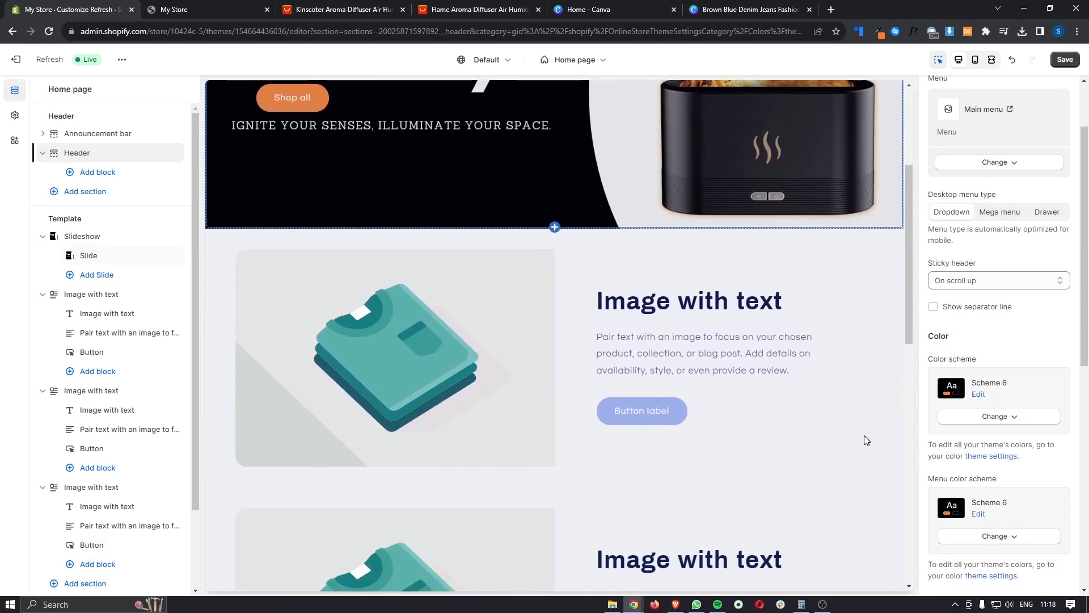
left_click(860, 401)
scroll(802, 389, "down", 2)
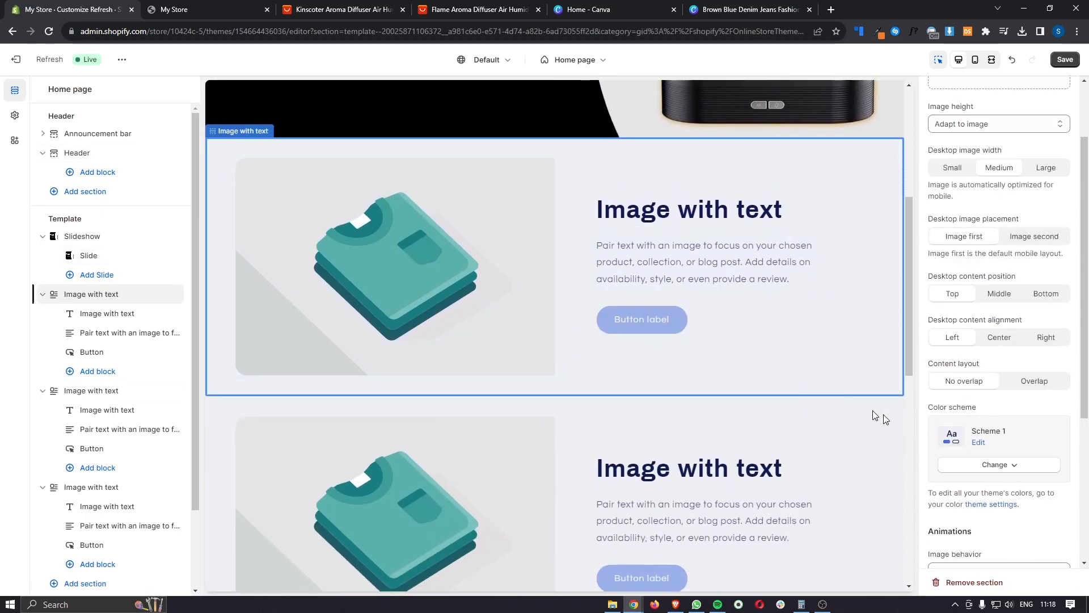
scroll(823, 385, "up", 1)
scroll(931, 418, "down", 1)
left_click(993, 417)
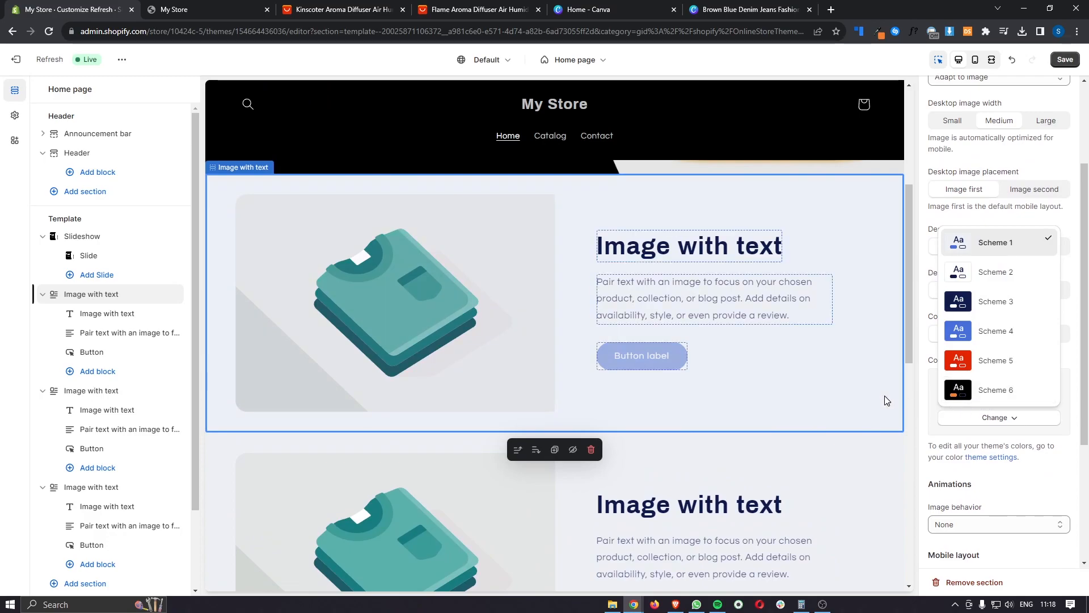
scroll(885, 400, "down", 4)
scroll(885, 401, "down", 4)
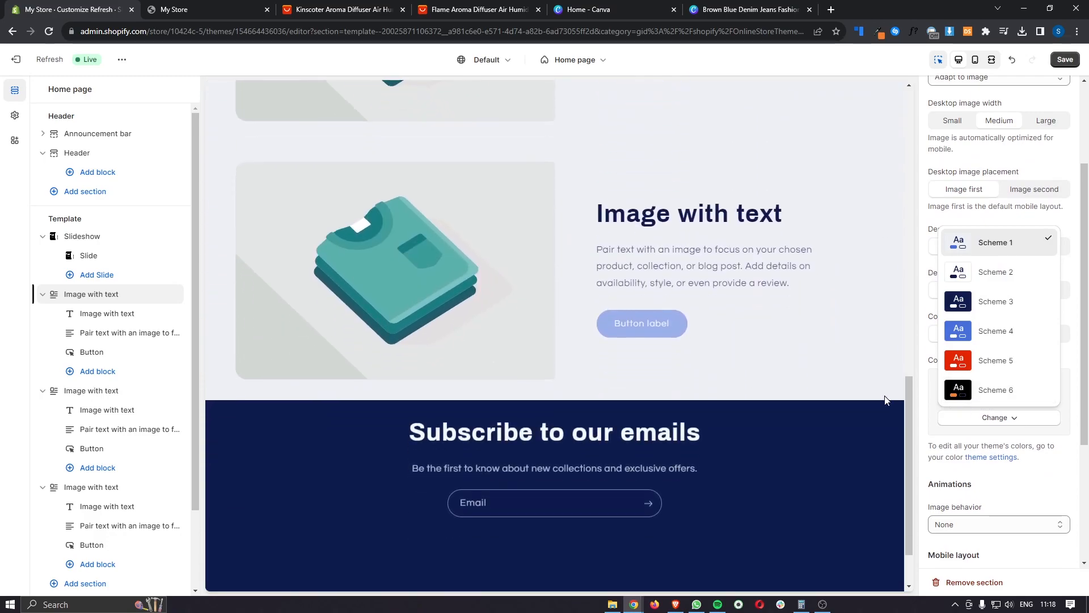
scroll(885, 401, "up", 3)
scroll(885, 397, "up", 2)
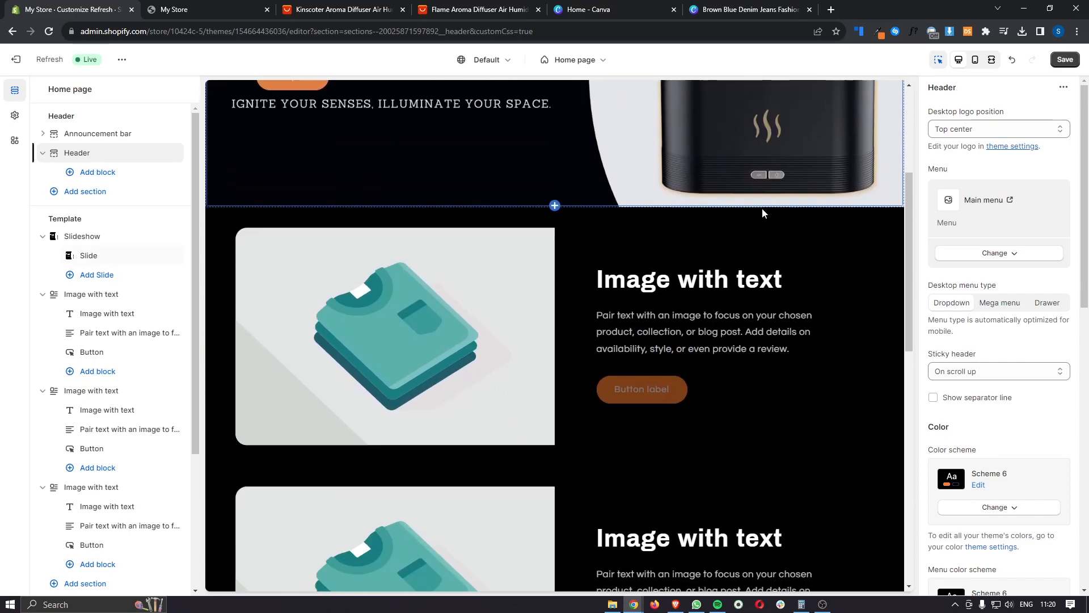
Set the first Image with text section's image to Untitled_design_19 from the store library.
scroll(762, 213, "down", 7)
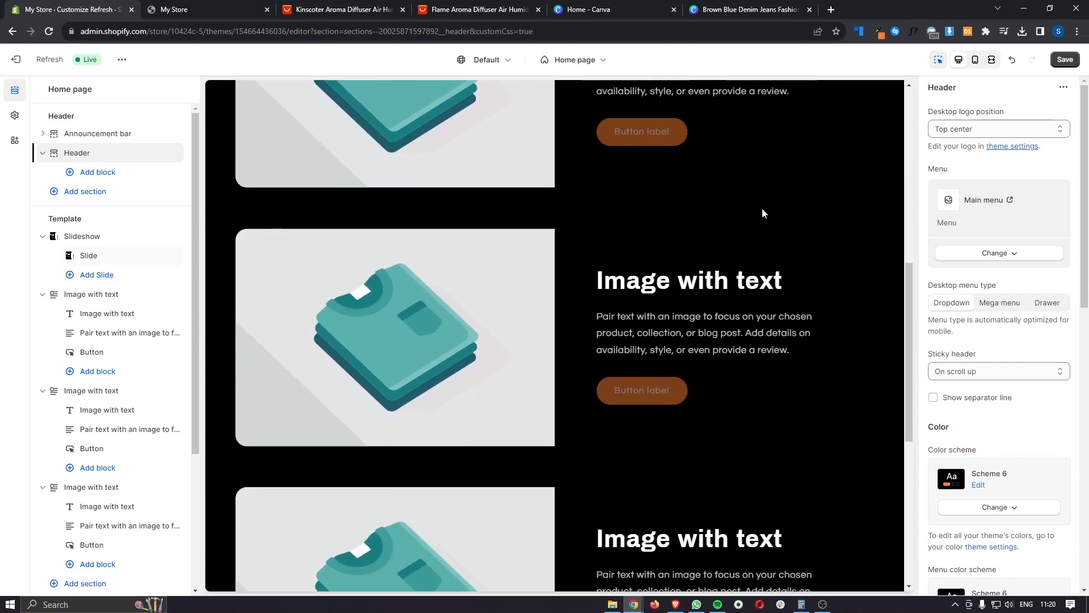
scroll(763, 213, "down", 4)
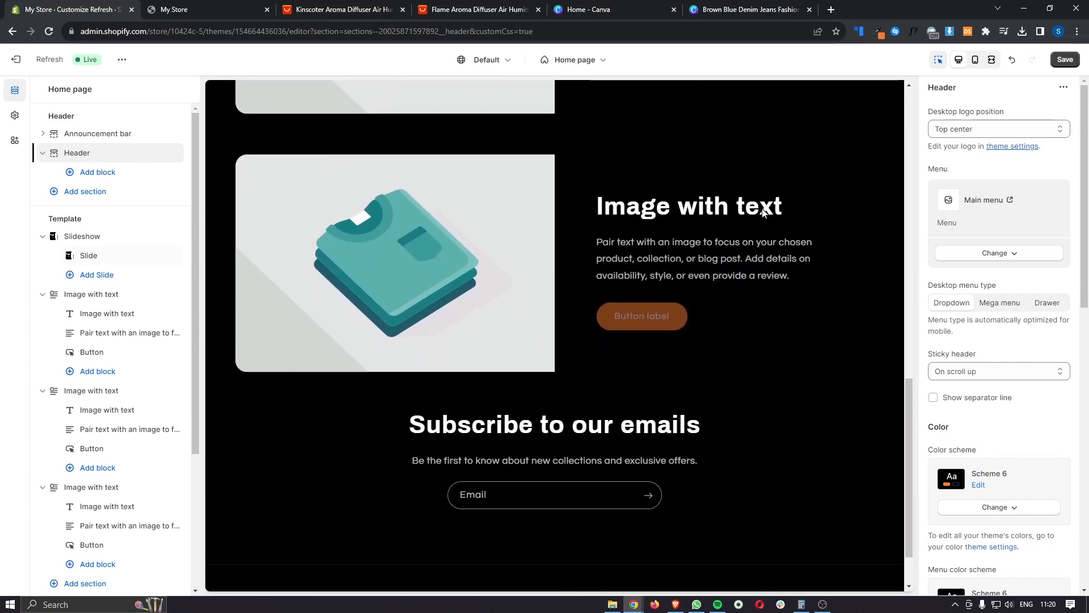
scroll(763, 214, "up", 10)
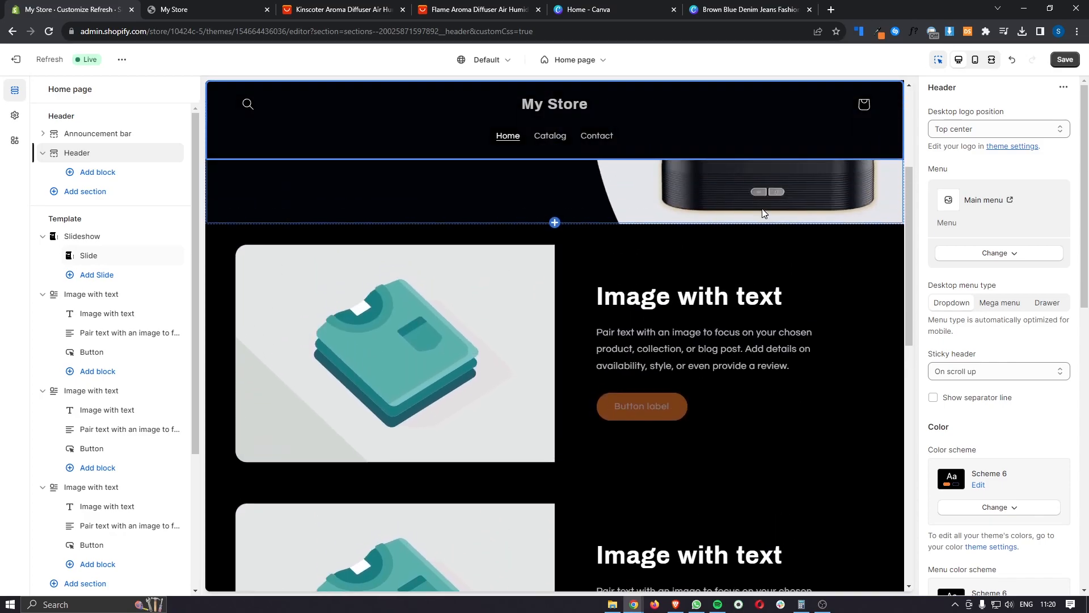
scroll(763, 214, "down", 4)
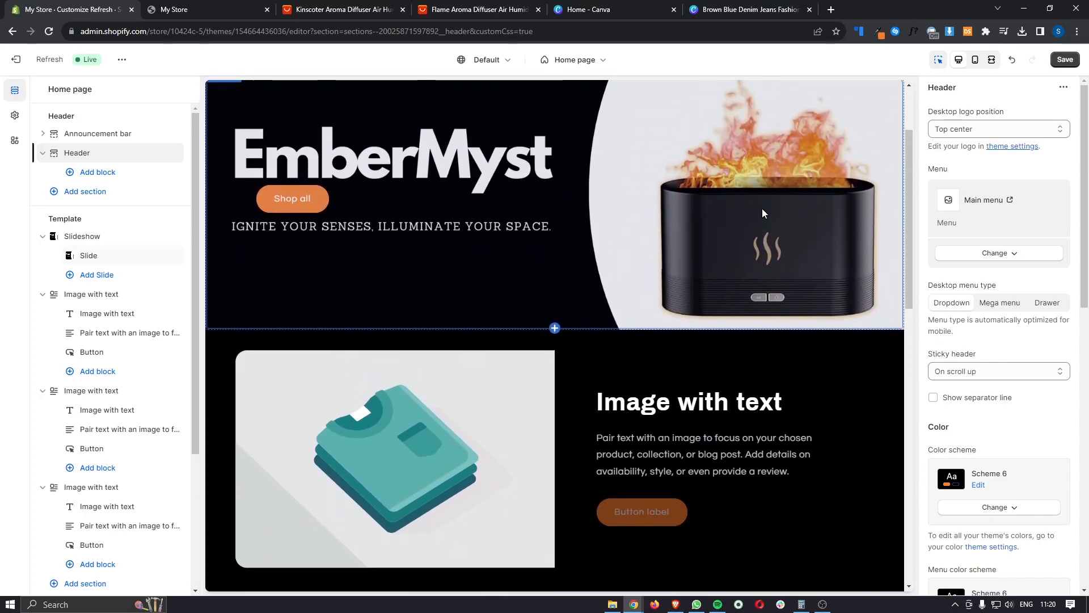
scroll(762, 214, "down", 1)
left_click(460, 269)
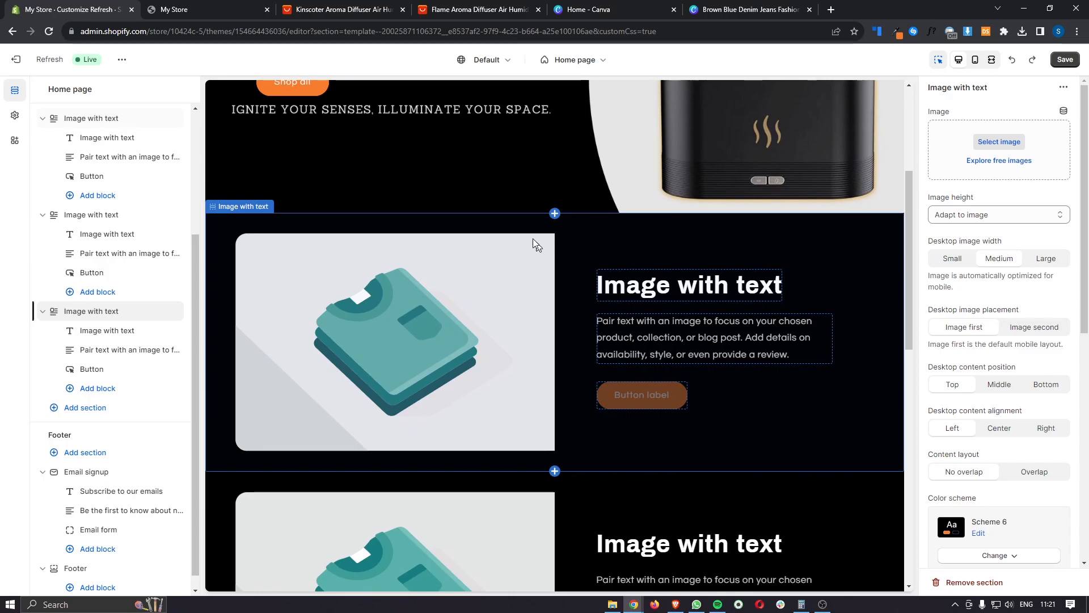
left_click(430, 297)
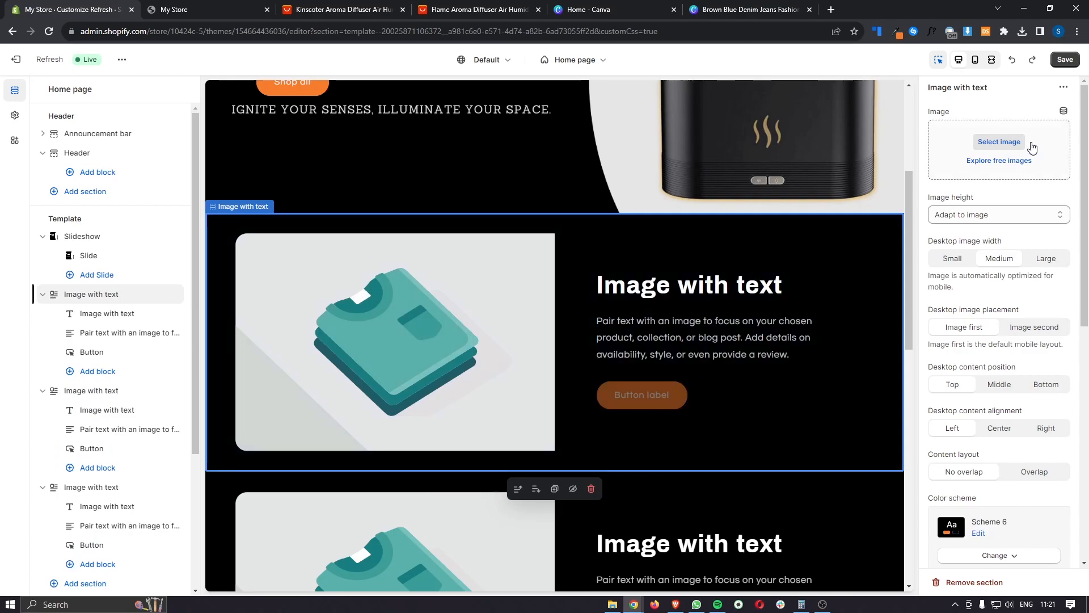
left_click(996, 143)
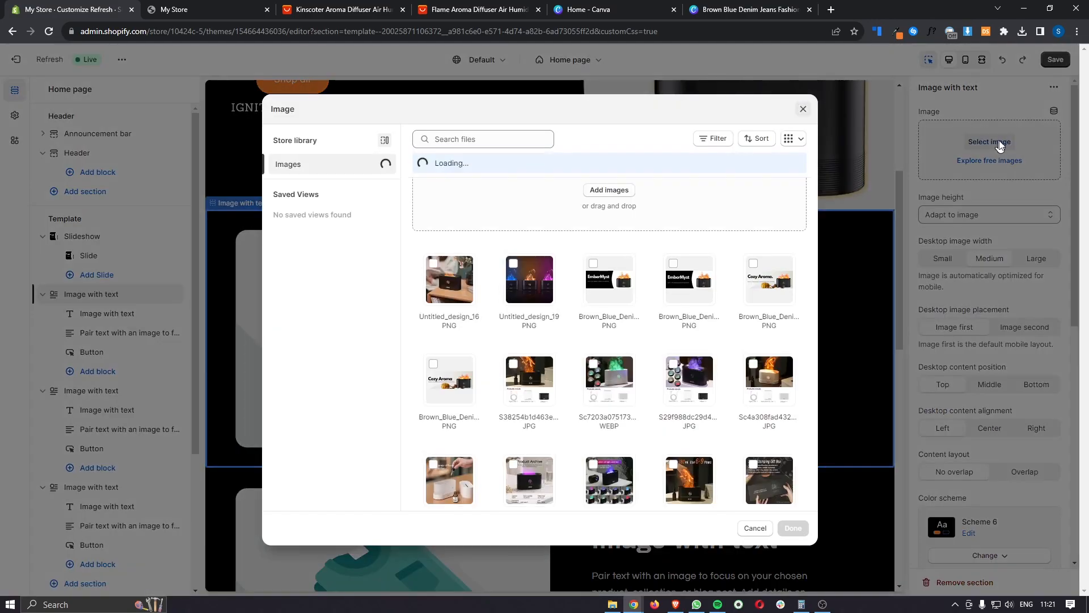
left_click(513, 285)
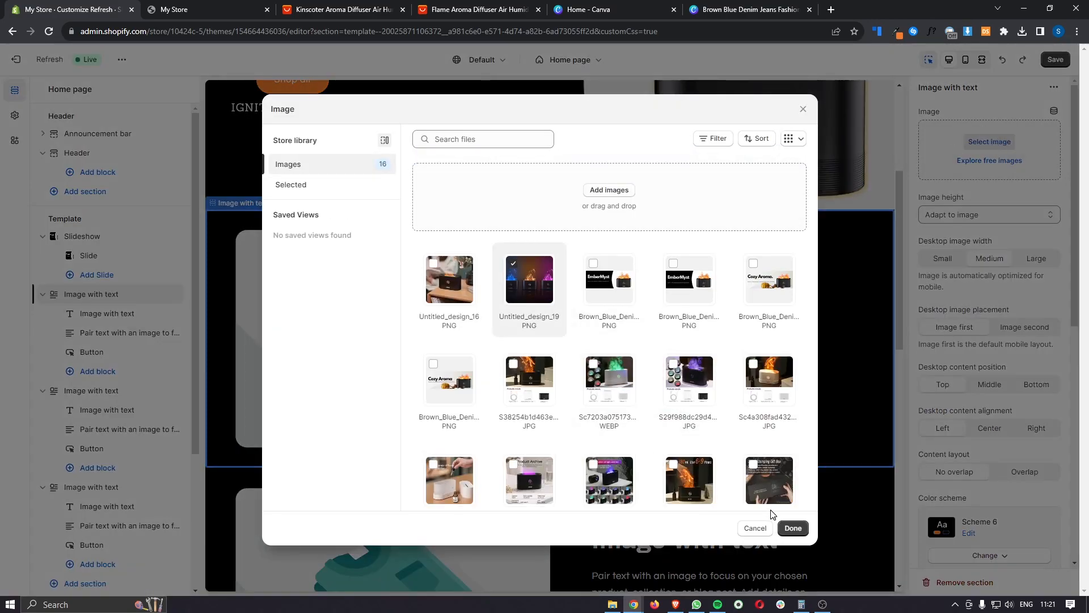
left_click(788, 528)
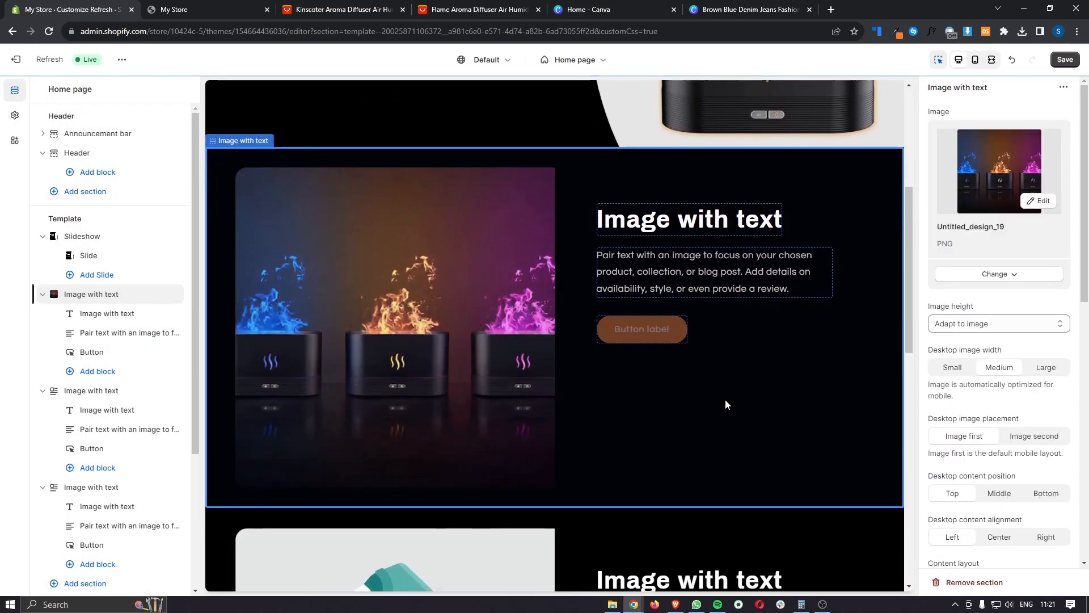
Set the second Image with text section's image to Untitled_design_16 and the third section's image to Untitled_design_15.
scroll(421, 327, "down", 5)
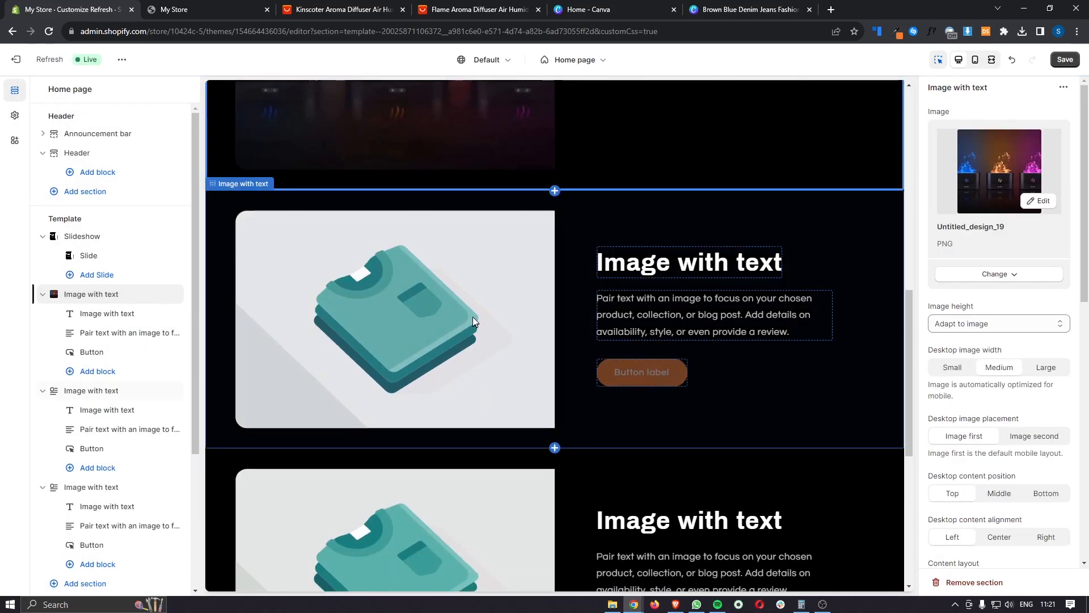
left_click(772, 344)
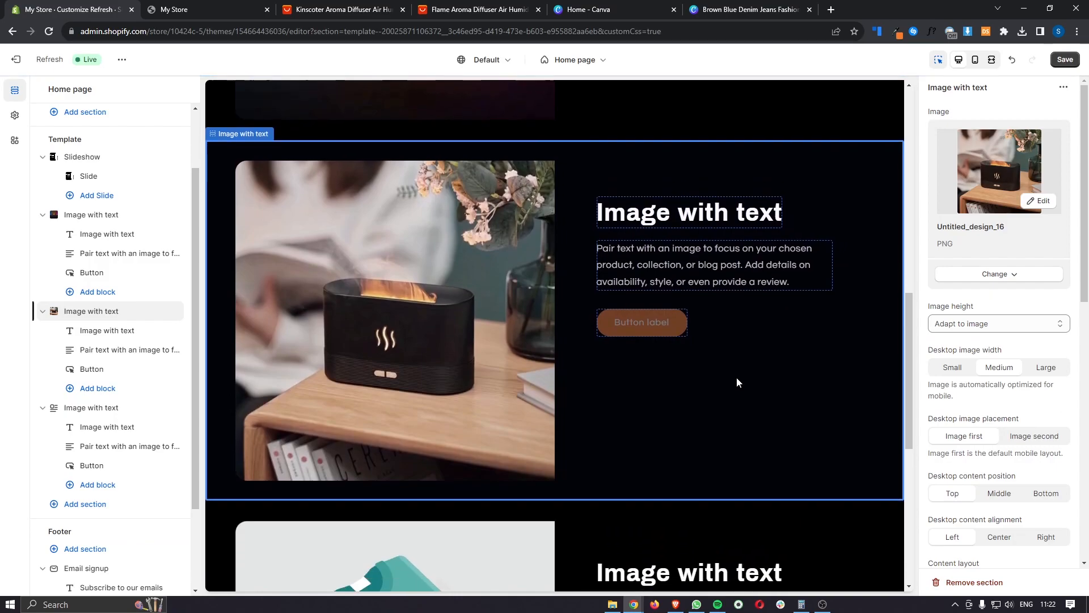
scroll(736, 377, "down", 5)
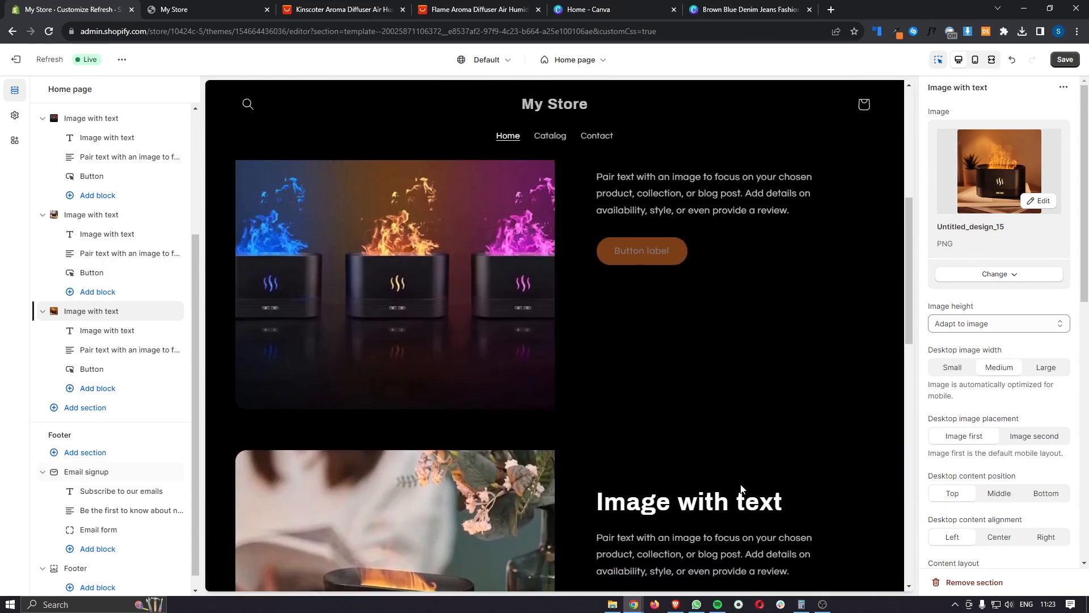
Reorder the Image with text sections so Untitled_design_15 comes first, Untitled_design_16 second and Untitled_design_19 last.
left_click(584, 274)
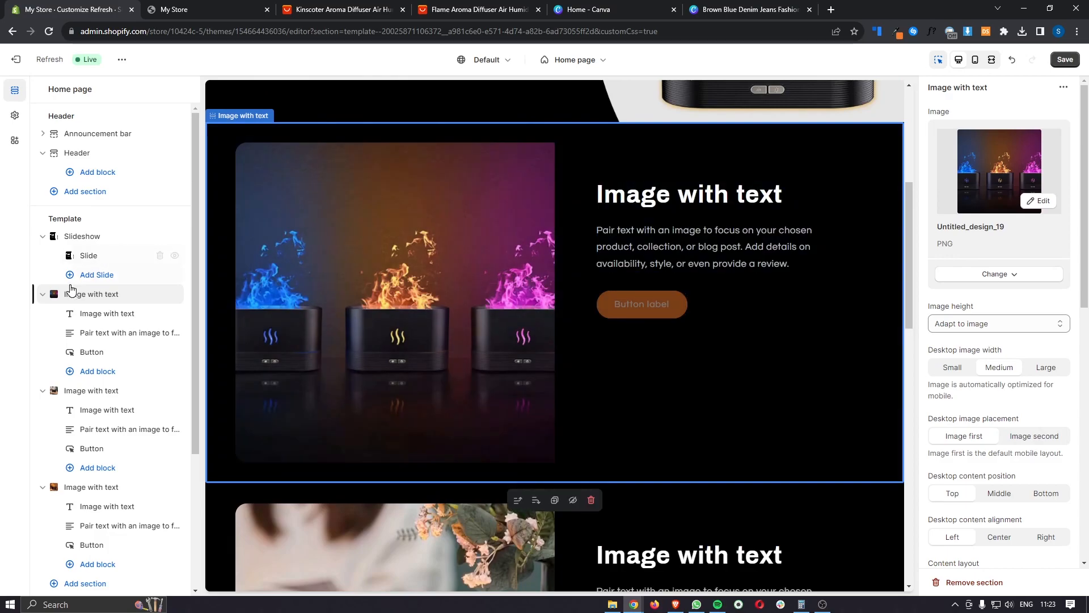
left_click_drag(55, 297, 57, 548)
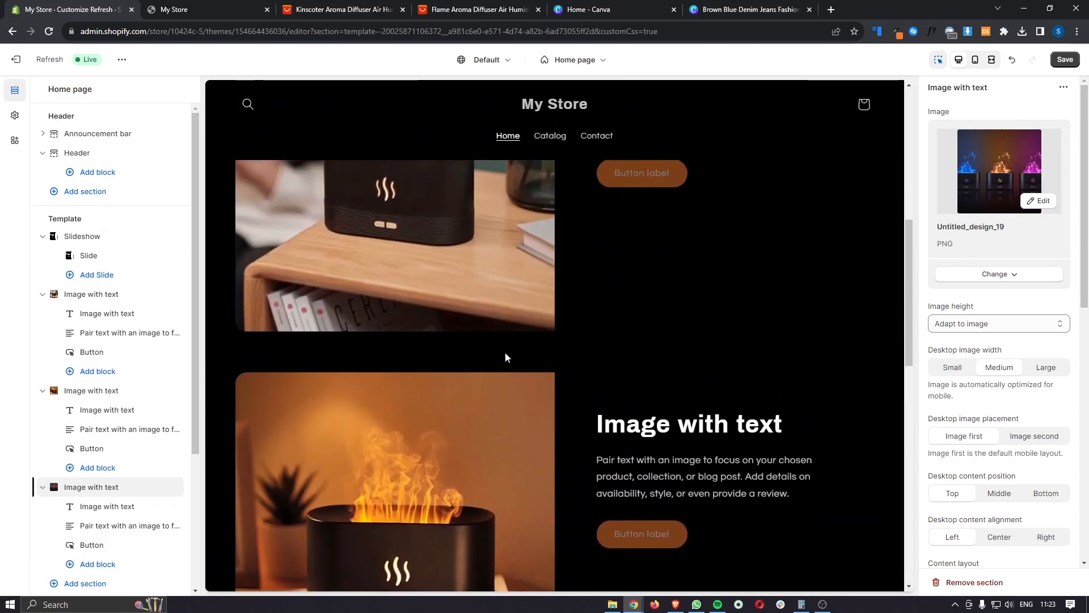
left_click_drag(54, 390, 52, 296)
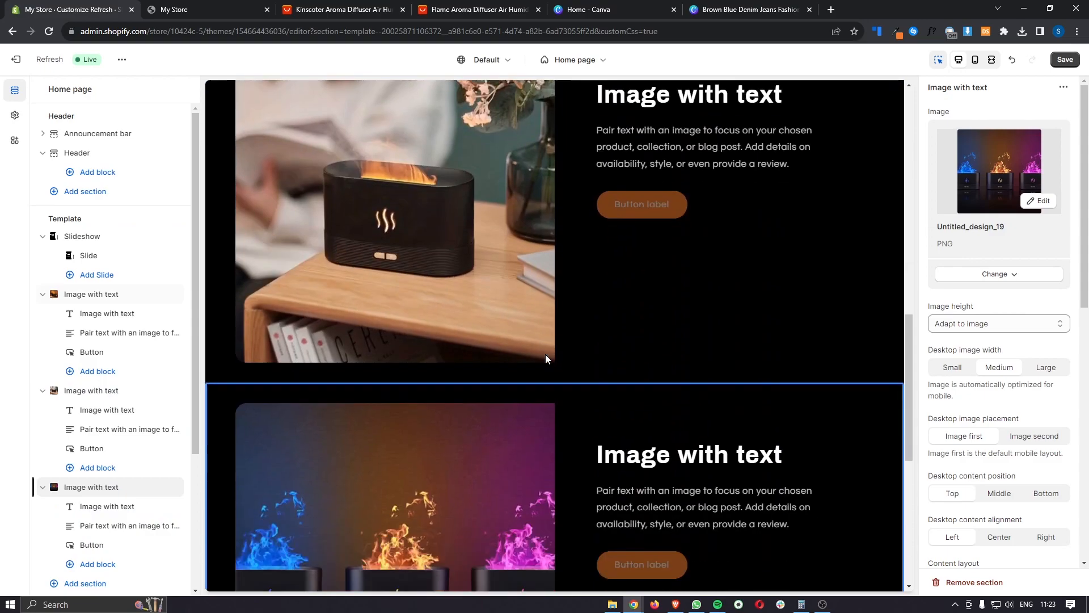
scroll(546, 354, "down", 5)
scroll(546, 354, "up", 5)
scroll(545, 359, "up", 7)
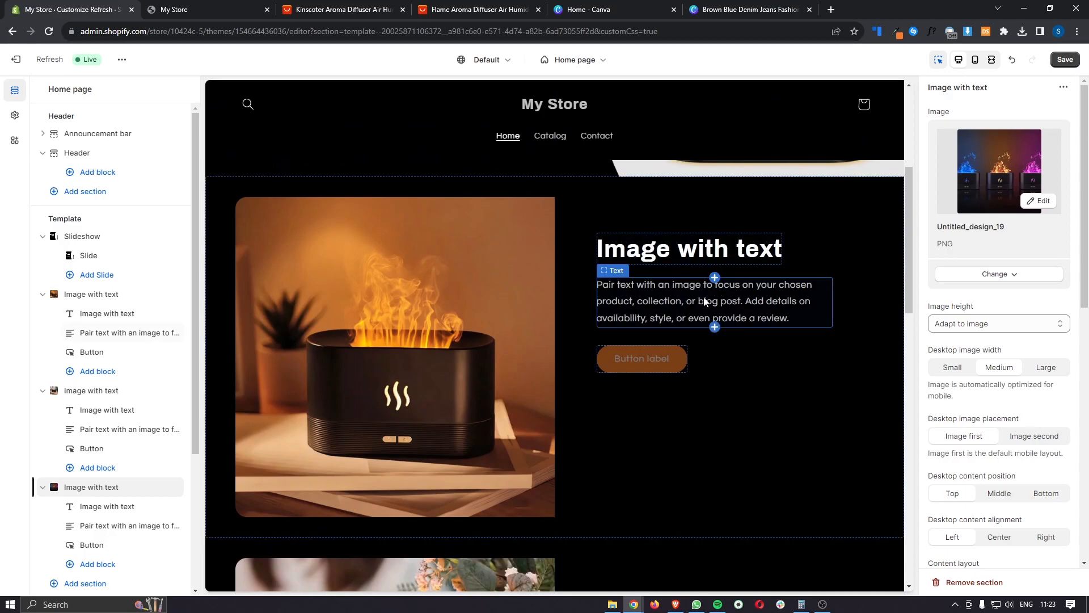
Search Amazon UK for "fire aroma diffuser" in a new tab.
left_click(831, 10)
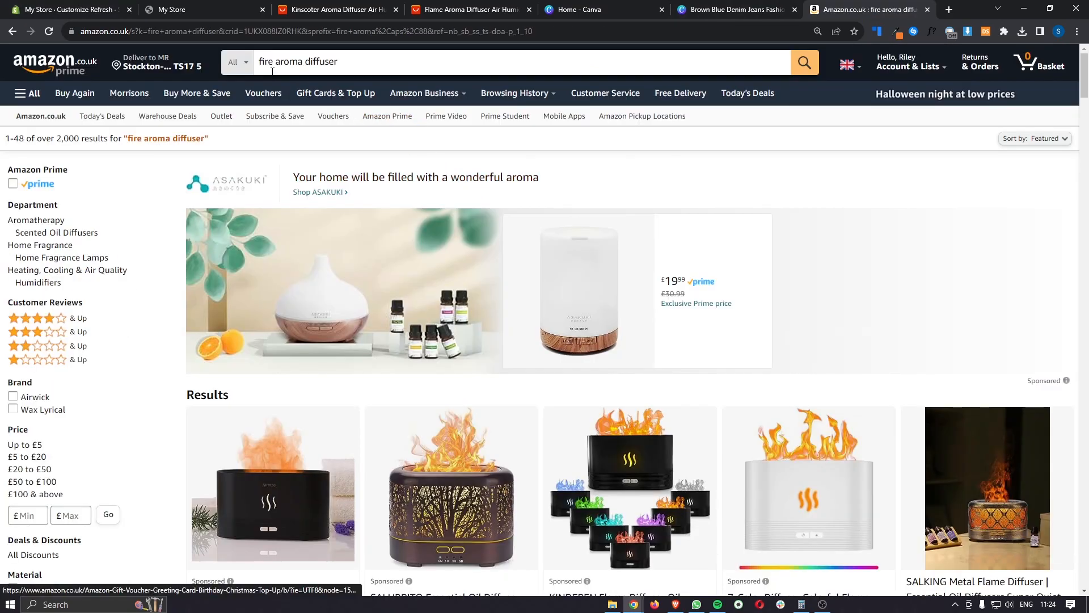
Browse the fire aroma diffuser results and open the Mcbazel Flame Aroma Diffuser listing.
scroll(533, 217, "down", 6)
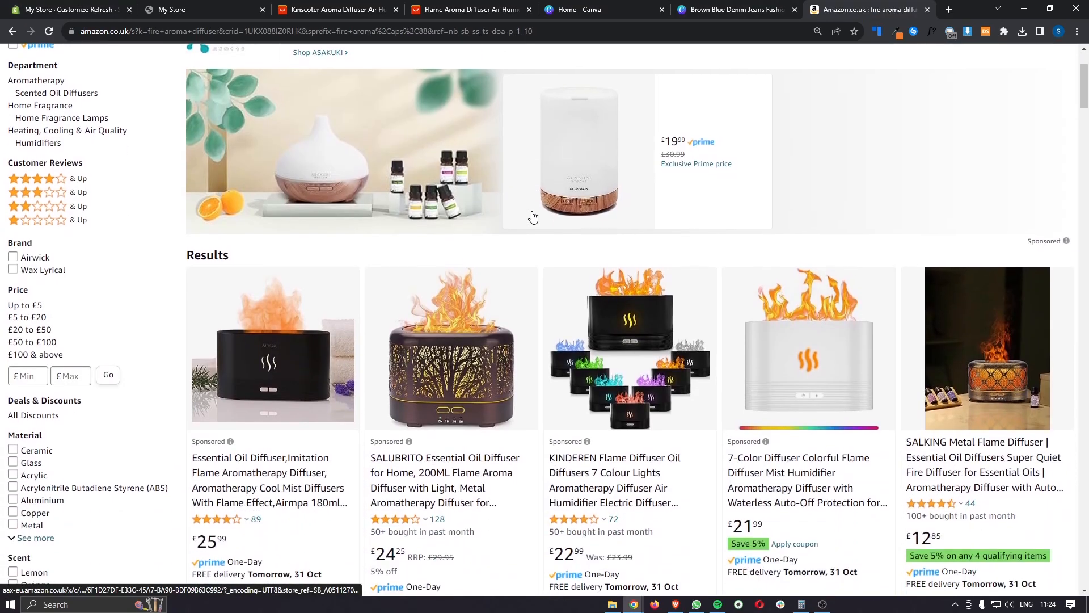
scroll(533, 216, "down", 1)
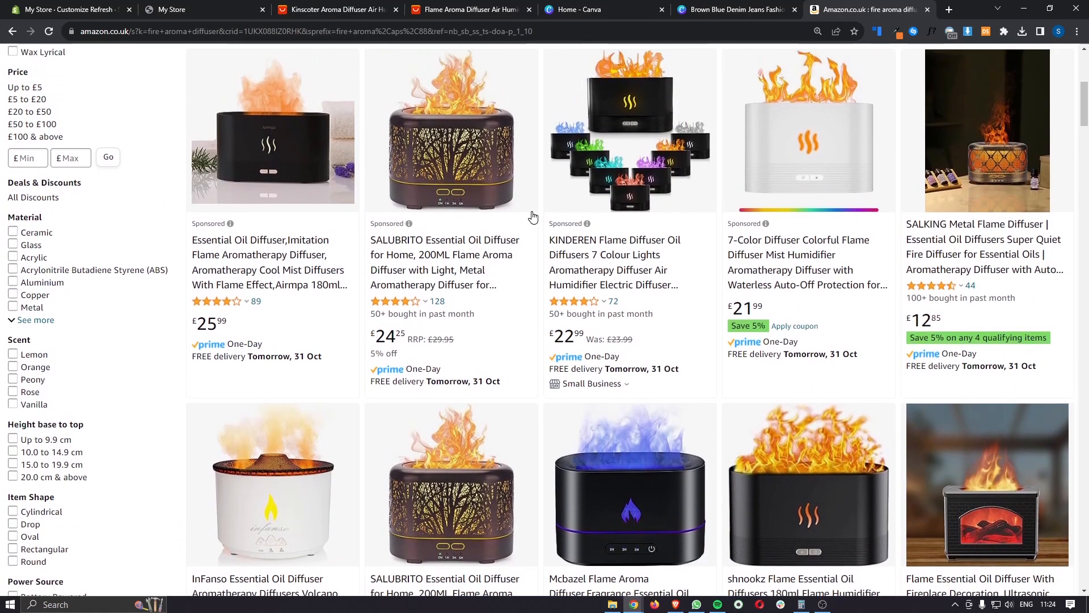
scroll(532, 216, "up", 1)
scroll(533, 216, "down", 1)
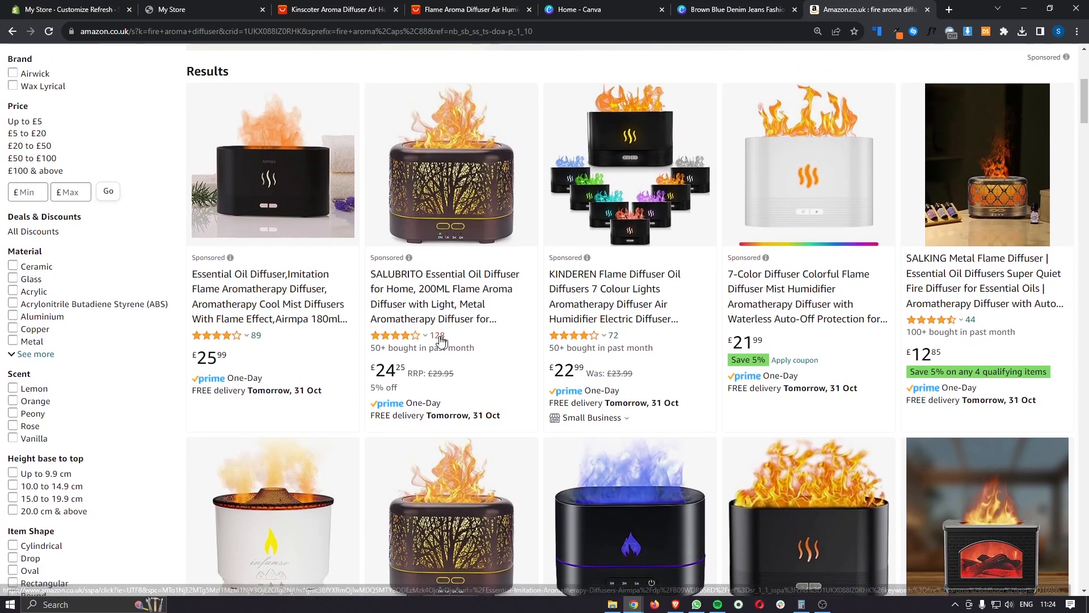
scroll(385, 379, "down", 3)
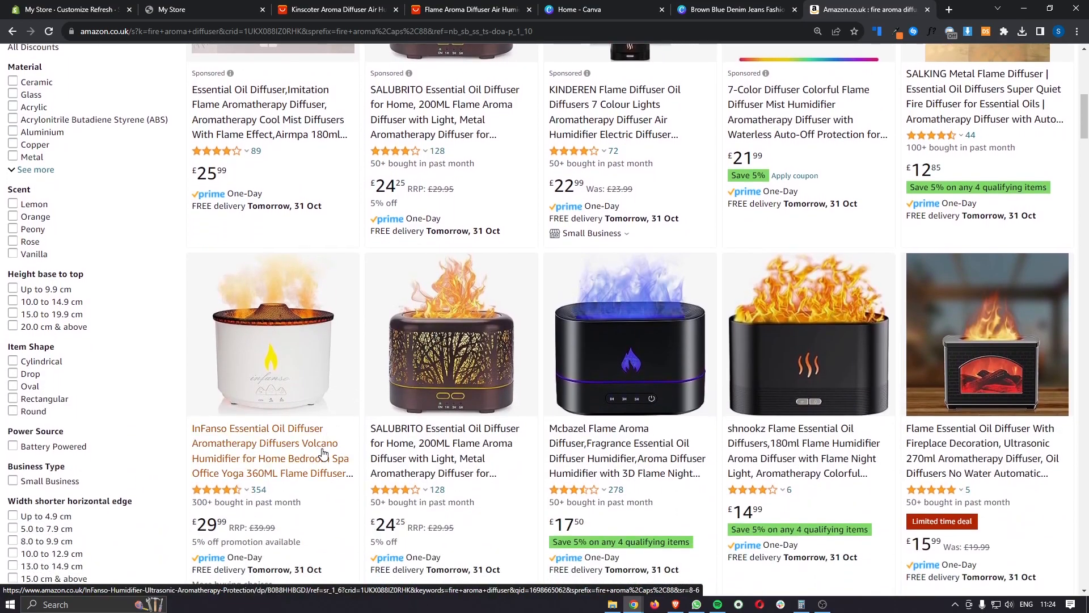
scroll(454, 377, "down", 1)
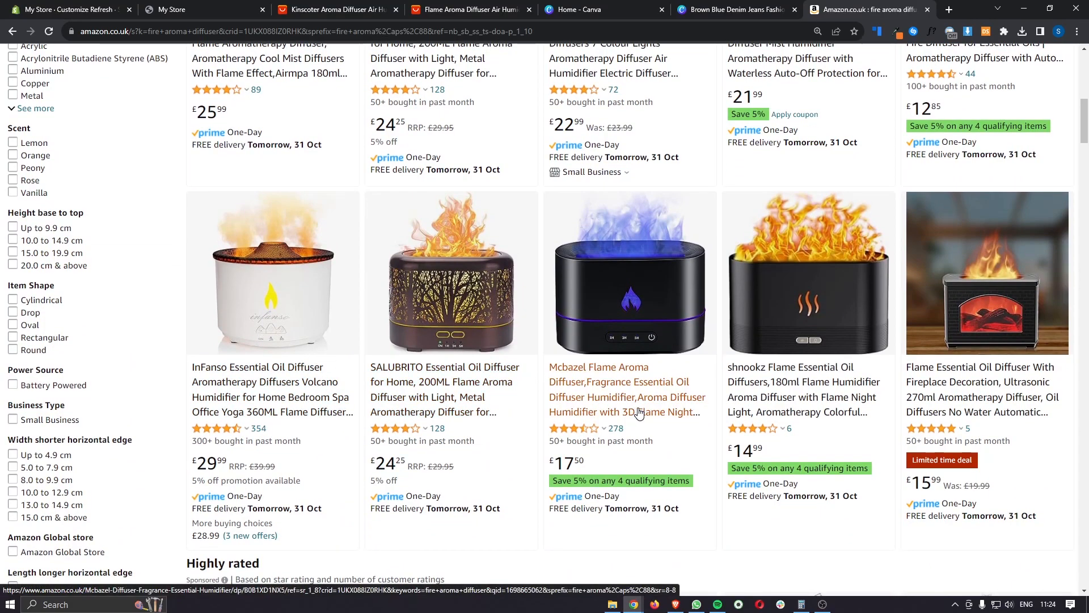
scroll(638, 413, "down", 1)
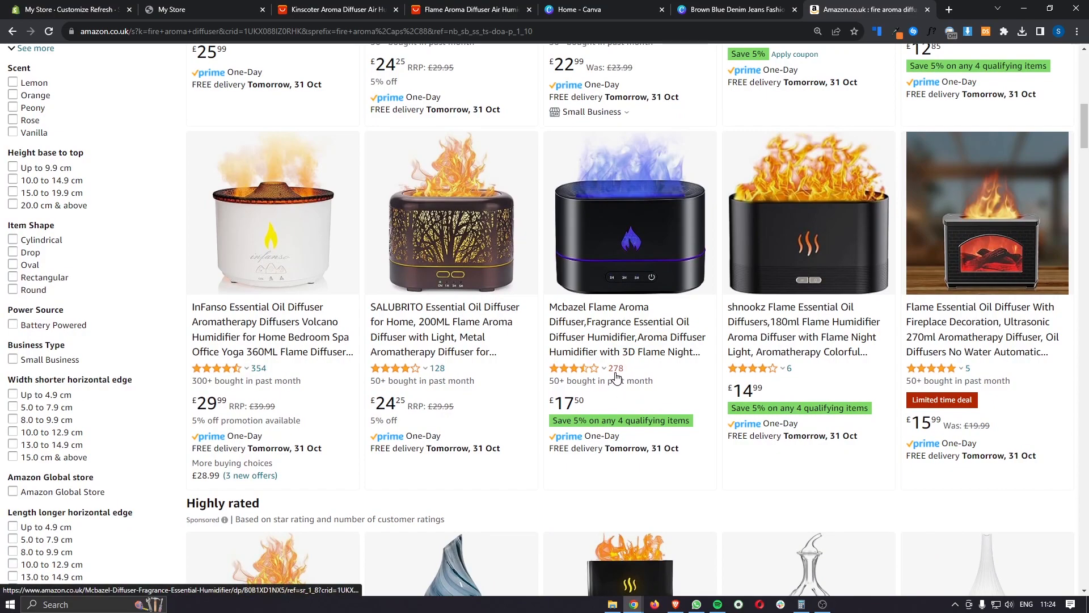
left_click(656, 251)
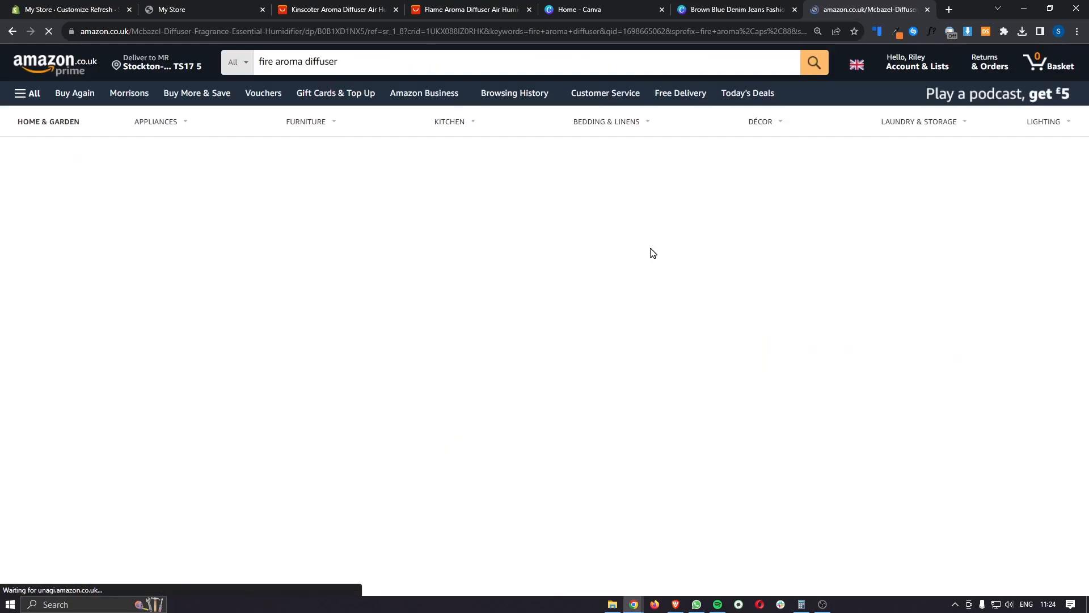
Read the "About this item" description on the Mcbazel listing.
scroll(651, 254, "down", 4)
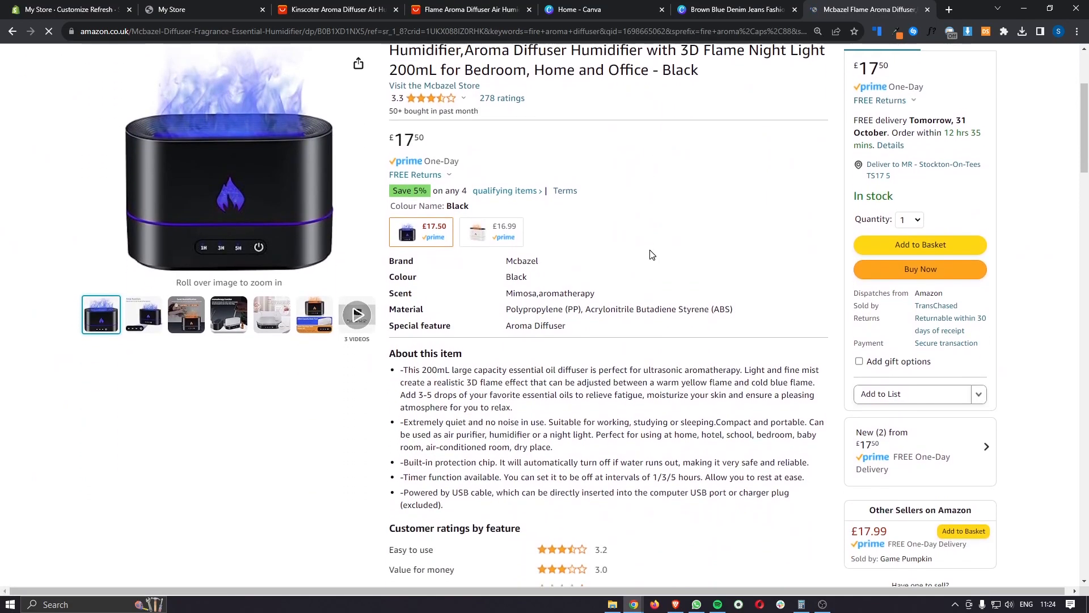
scroll(651, 253, "down", 1)
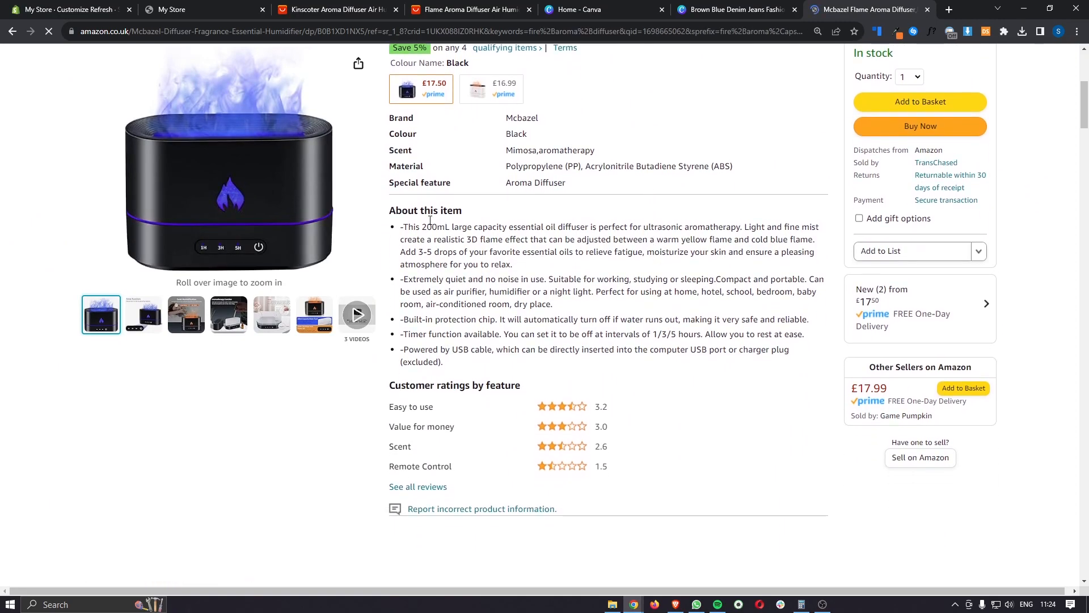
left_click_drag(389, 212, 567, 366)
left_click(567, 366)
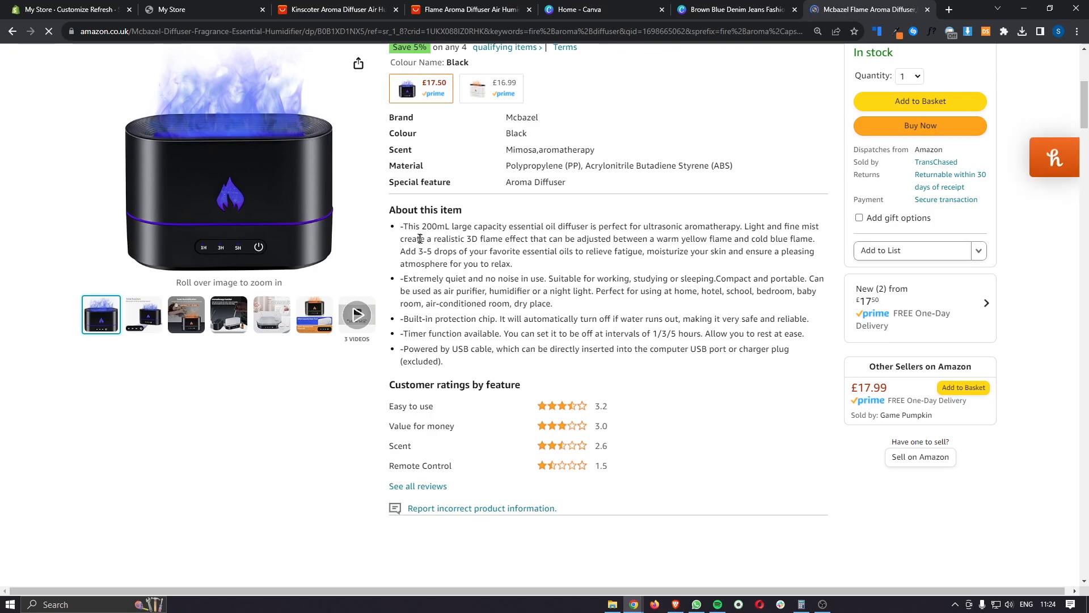
left_click_drag(401, 226, 620, 275)
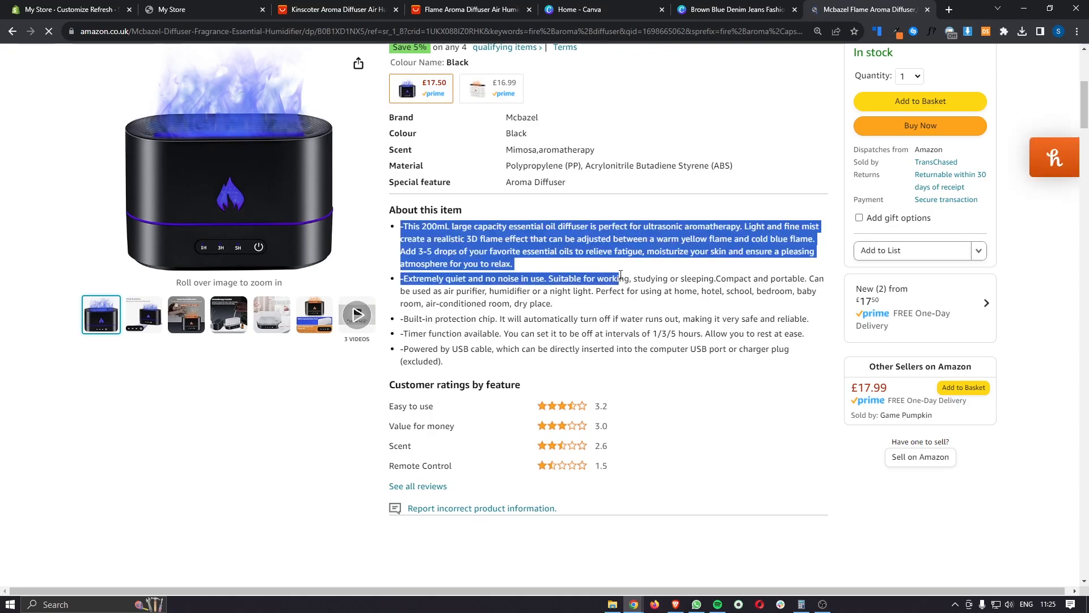
left_click(637, 266)
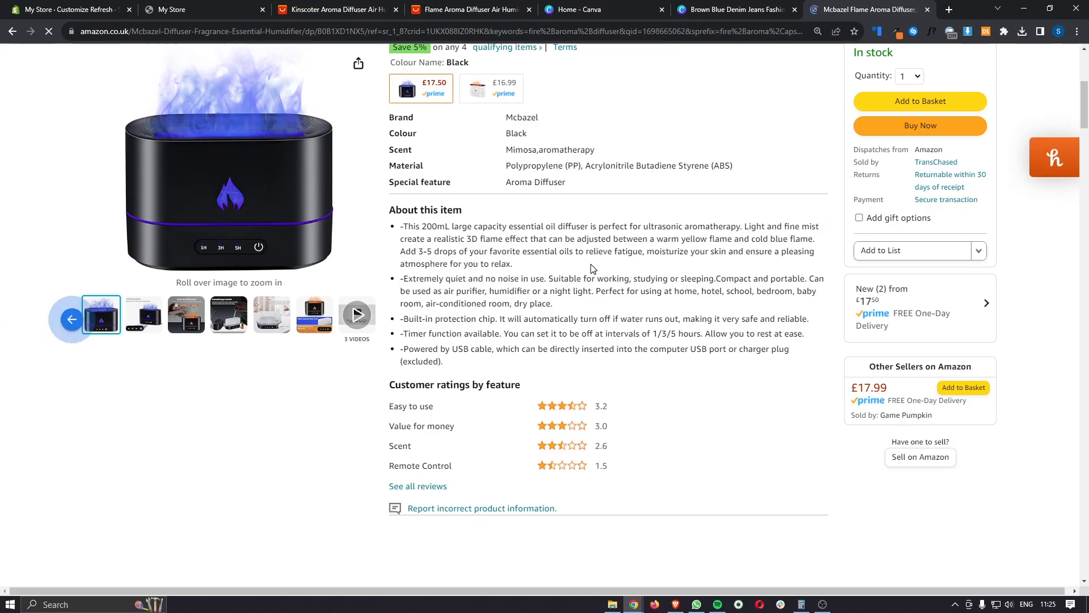
Return to the Amazon results and open the SALUBRITO Essential Oil Diffuser listing to view its description.
key("alt+Left")
scroll(590, 264, "up", 5)
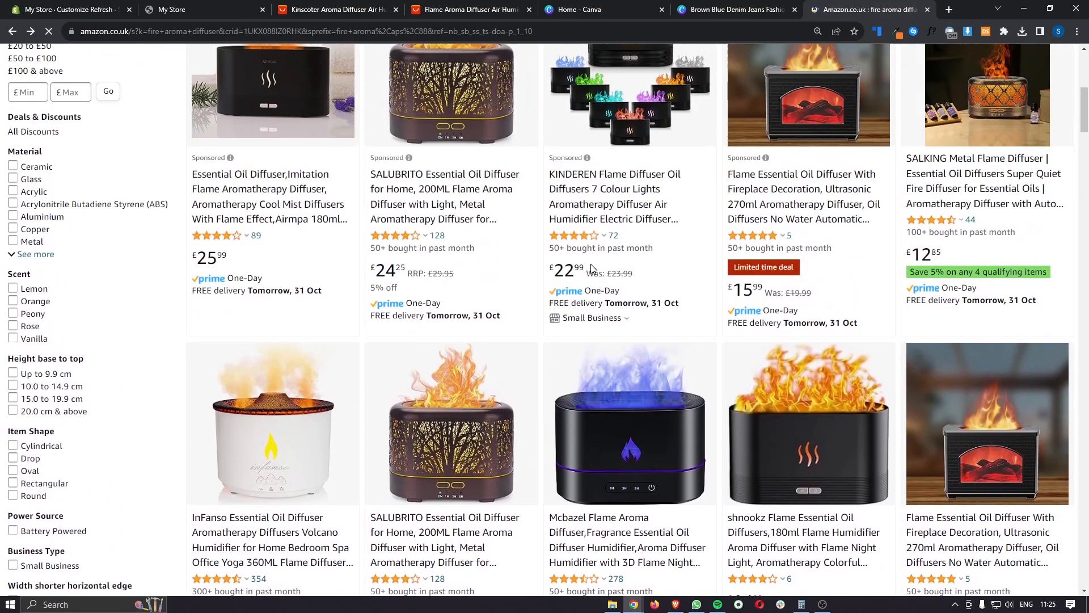
left_click(488, 278)
scroll(488, 284, "down", 1)
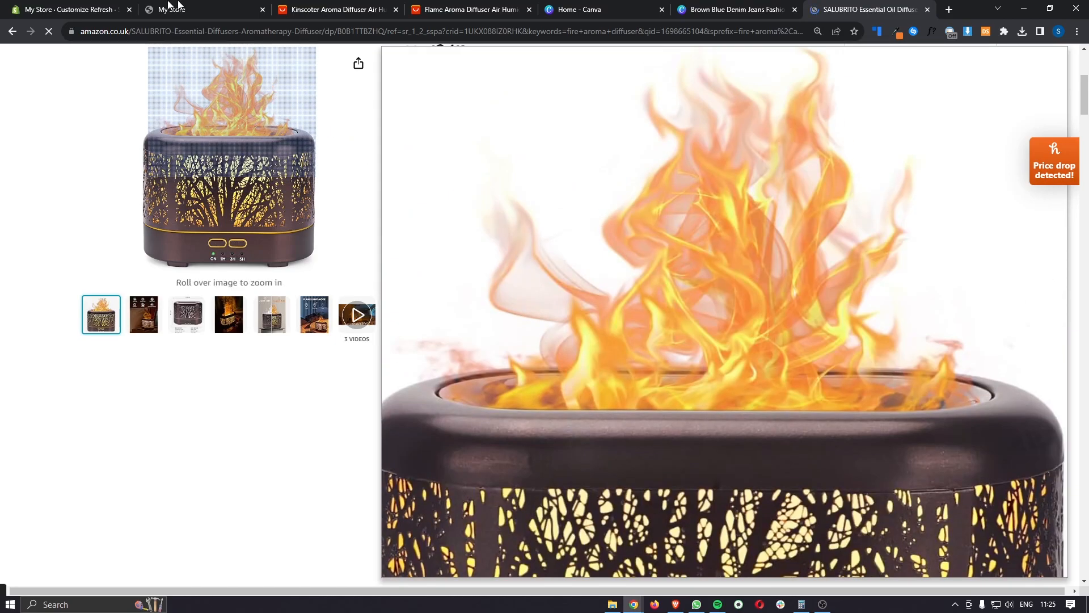
Compare the store's Image with text placeholder in the Shopify editor with the SALUBRITO listing's "About this item" points.
left_click(97, 7)
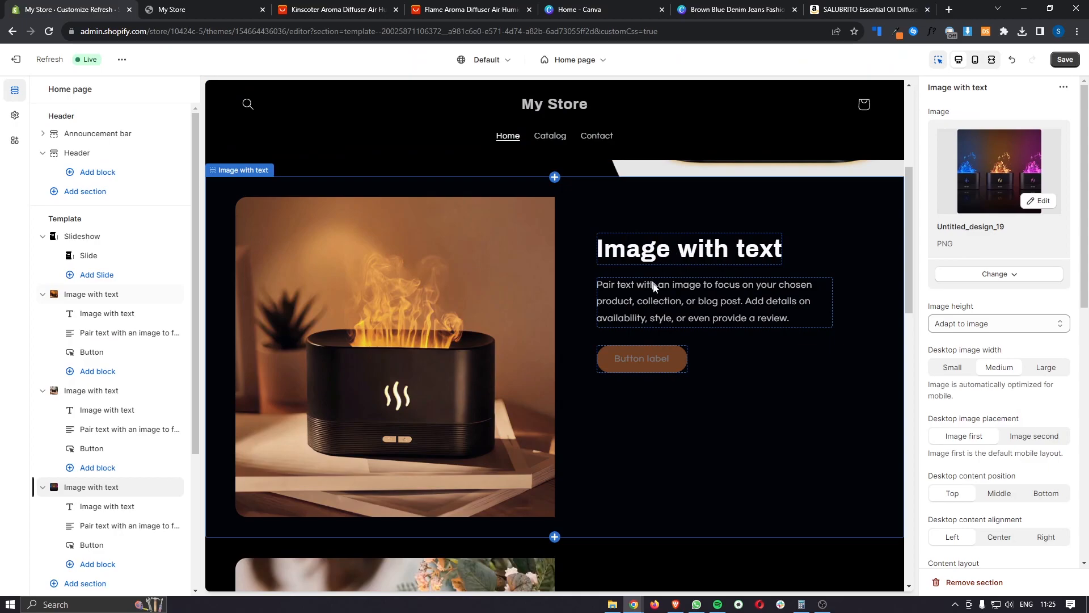
left_click(858, 6)
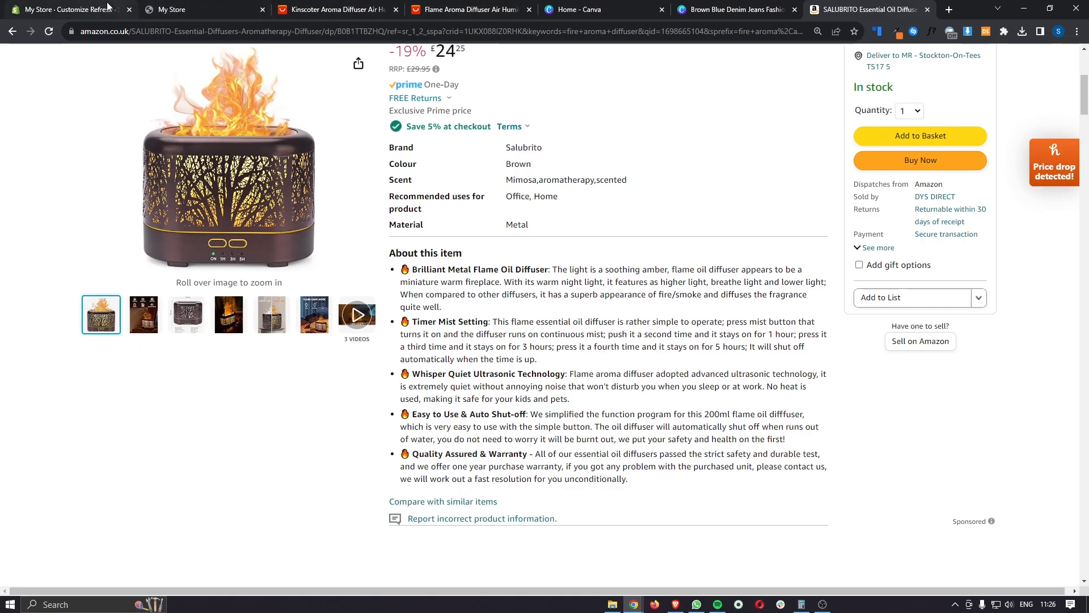
left_click(71, 9)
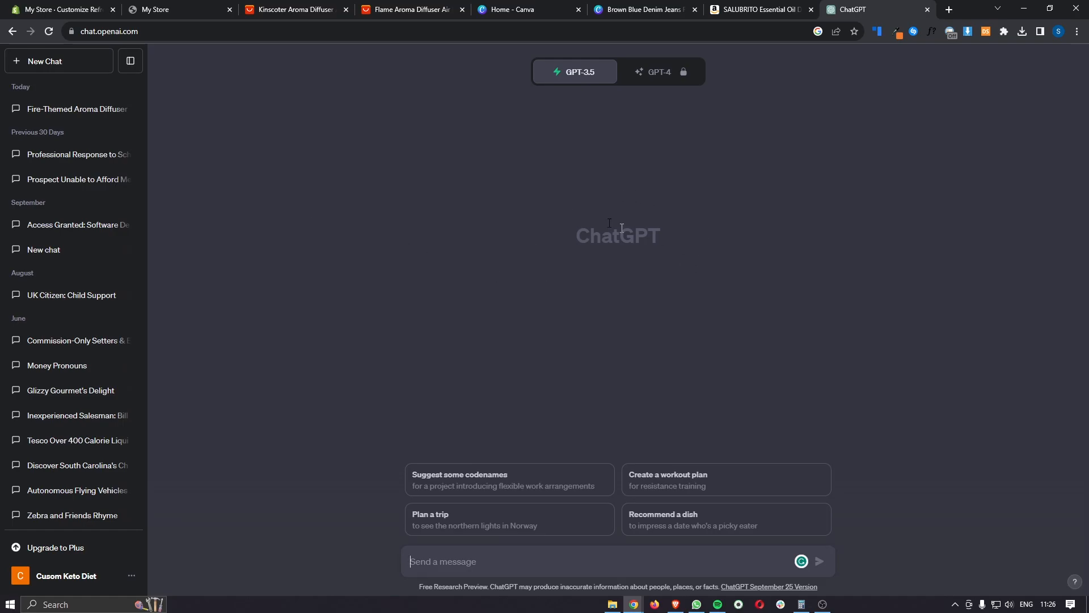
Open the Fire-Themed Aroma Diffuser chat in ChatGPT and check the EmberMyst brand name against the store banner in Shopify.
left_click(92, 112)
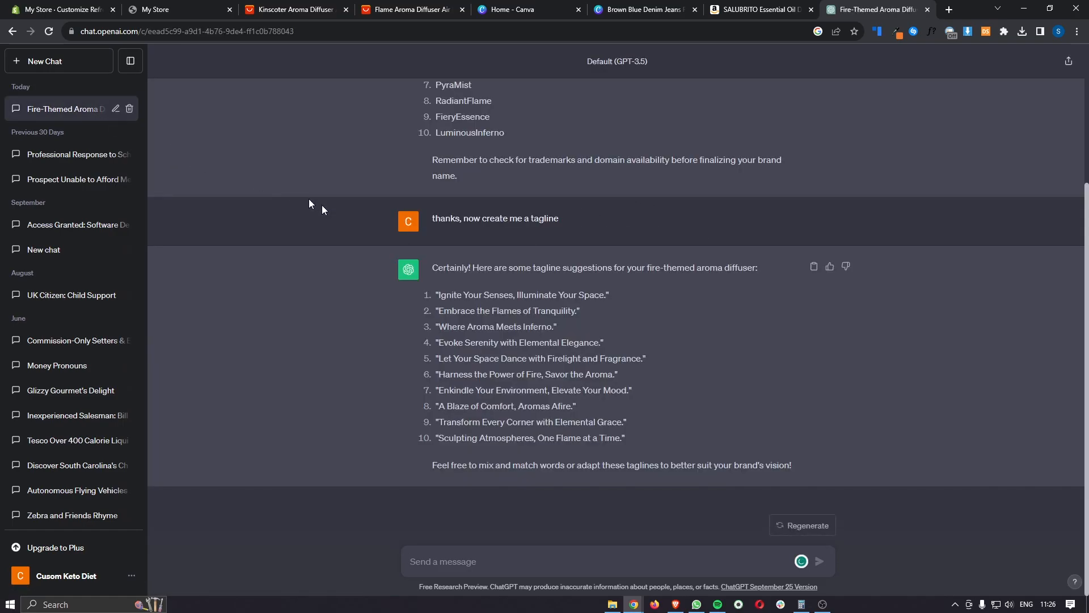
scroll(411, 243, "up", 3)
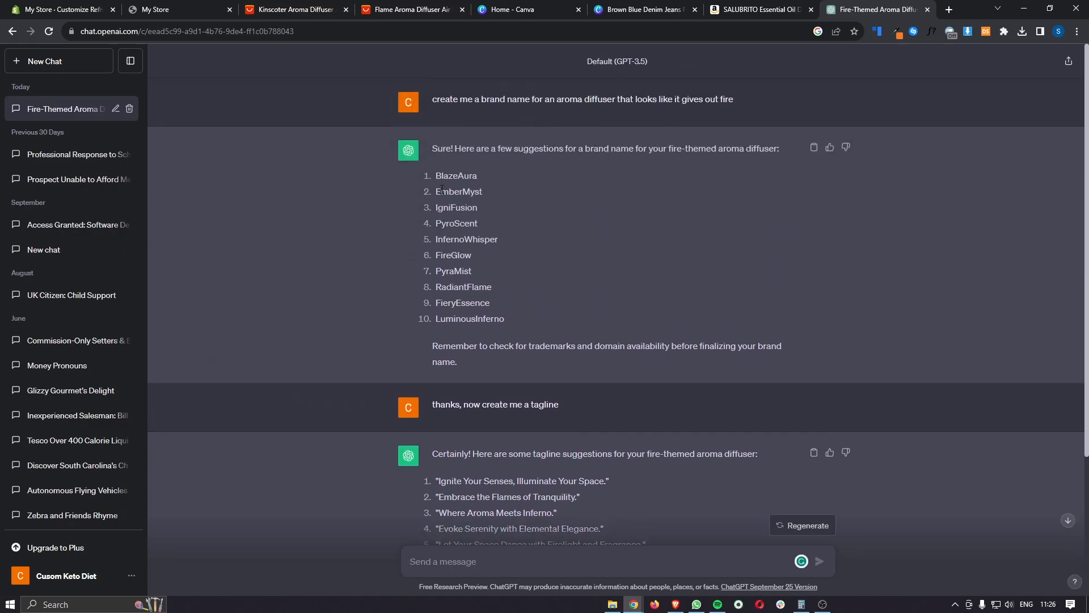
left_click_drag(468, 192, 486, 197)
left_click(489, 203)
left_click(65, 10)
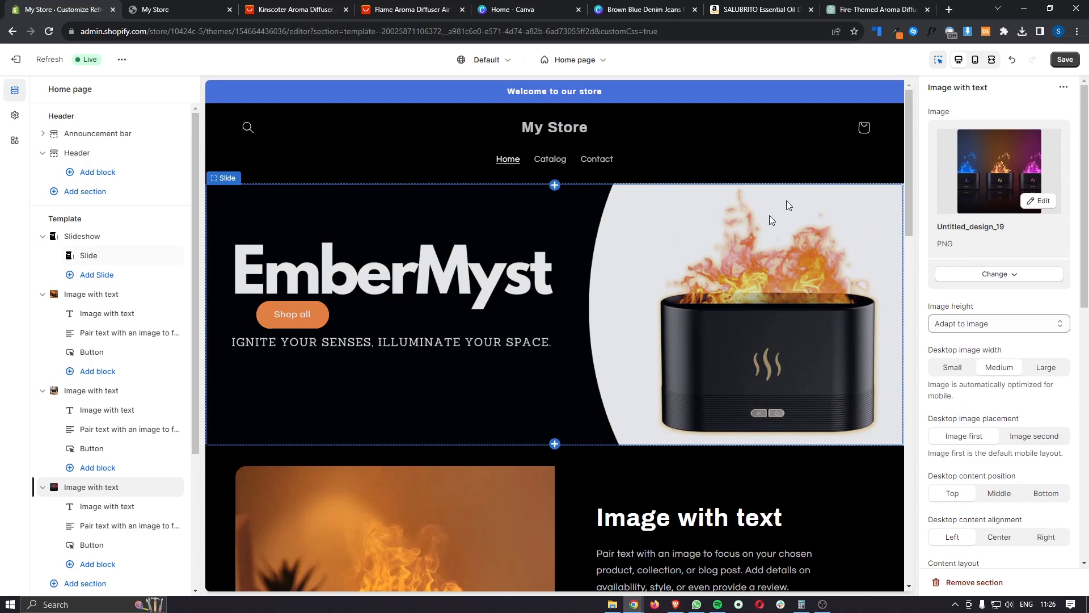
Review the "Ignite Your Senses, Illuminate Your Space." tagline among the suggestions in the ChatGPT chat.
left_click(877, 8)
scroll(690, 243, "down", 3)
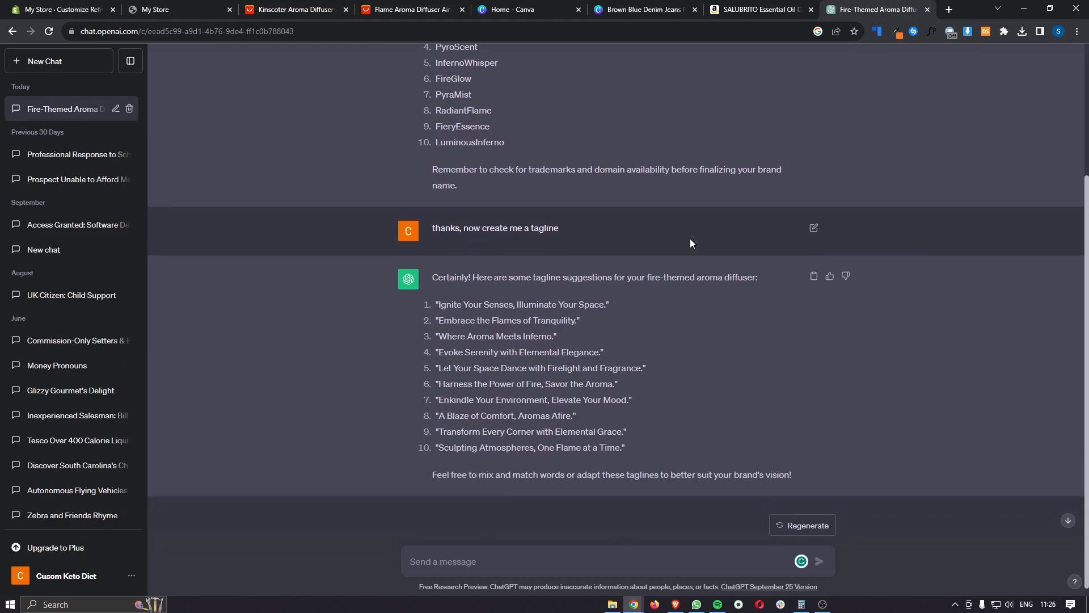
left_click_drag(442, 295, 587, 301)
left_click(615, 305)
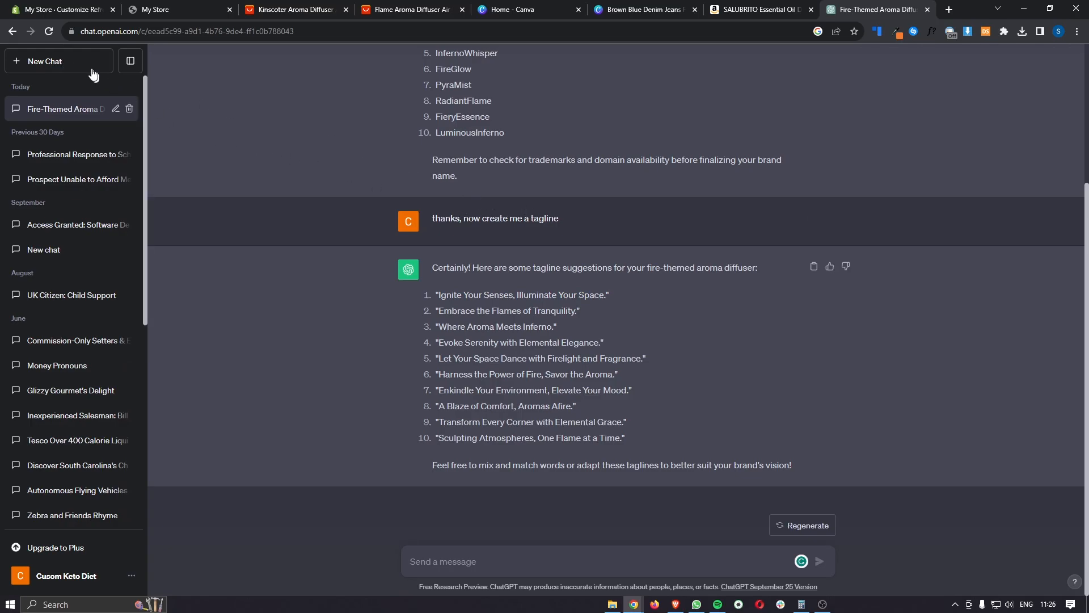
Start a new ChatGPT chat and copy the "Brilliant Metal Flame Oil Diffuser" paragraph from the SALUBRITO Amazon listing.
left_click(63, 67)
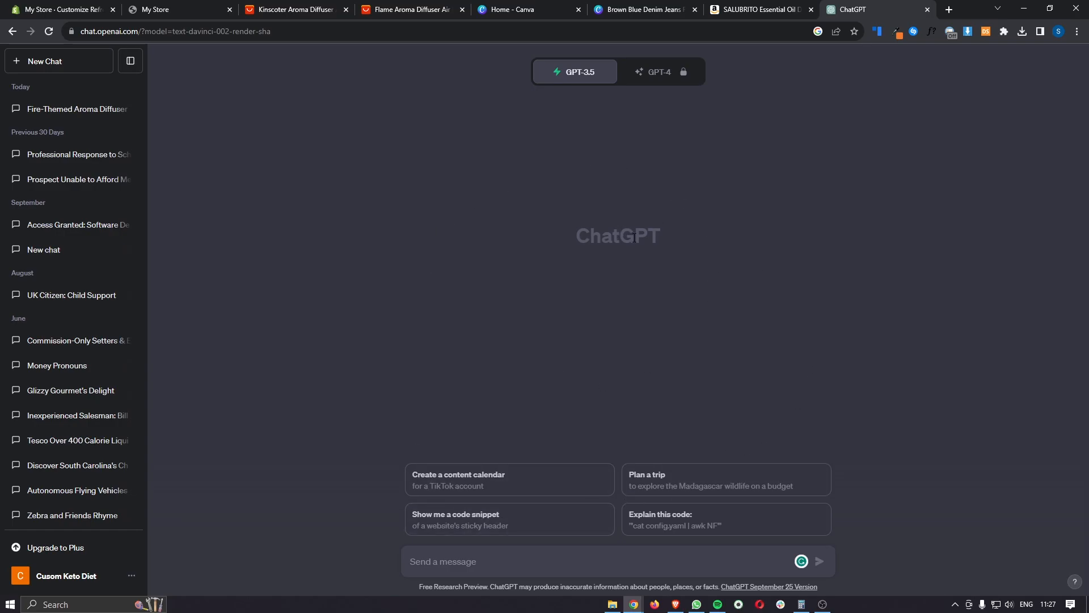
left_click(758, 10)
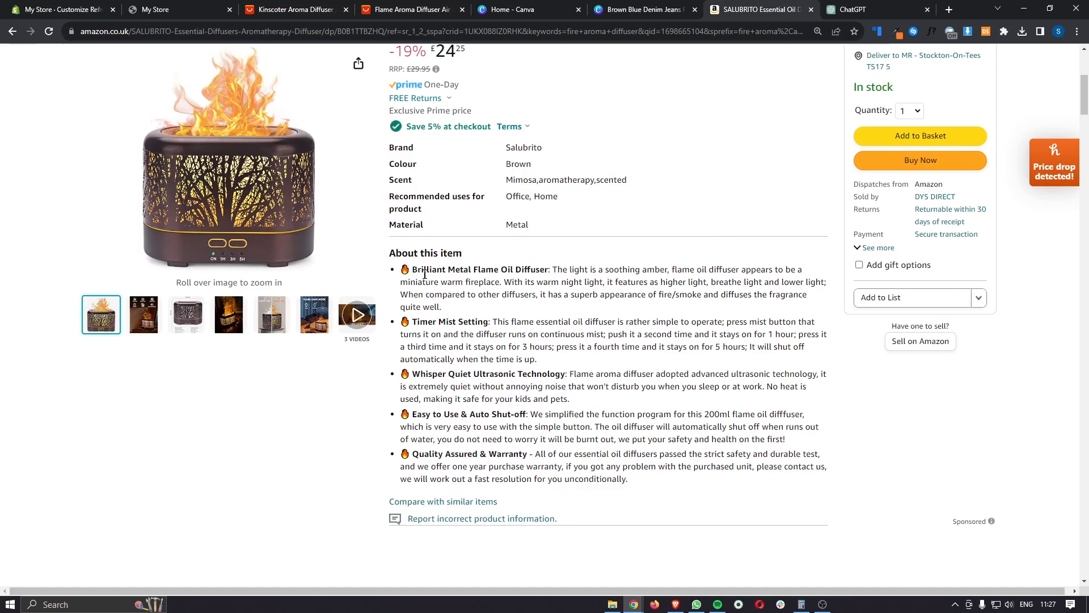
left_click_drag(413, 269, 454, 307)
key("ctrl+c")
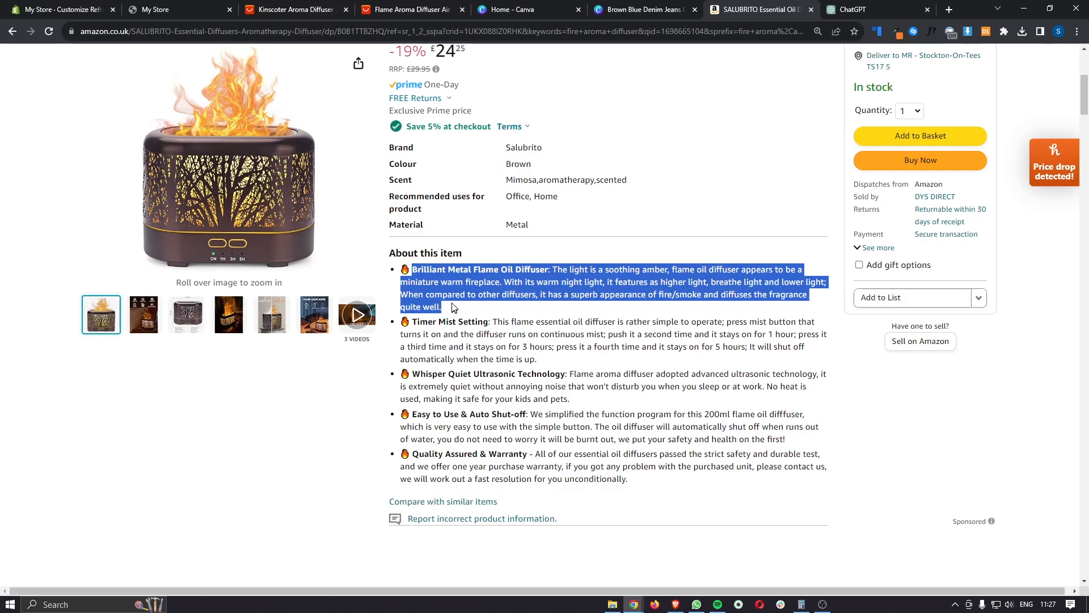
Send ChatGPT the copied paragraph with the request "Make this shorter and more enticing for my shopify dropshipping store".
left_click(856, 10)
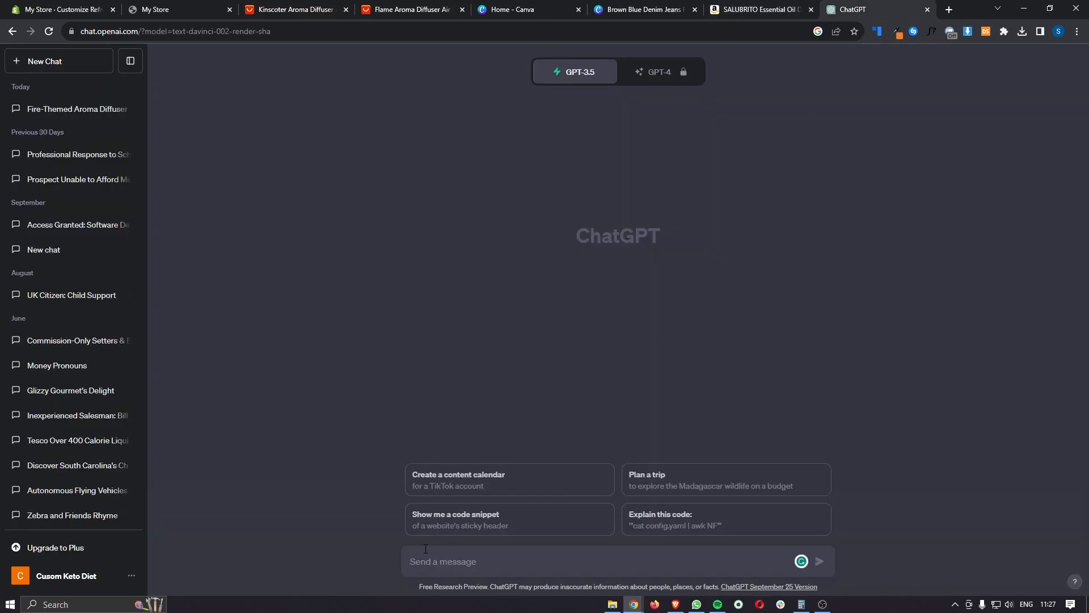
type("v")
key("BackSpace")
key("ctrl+v")
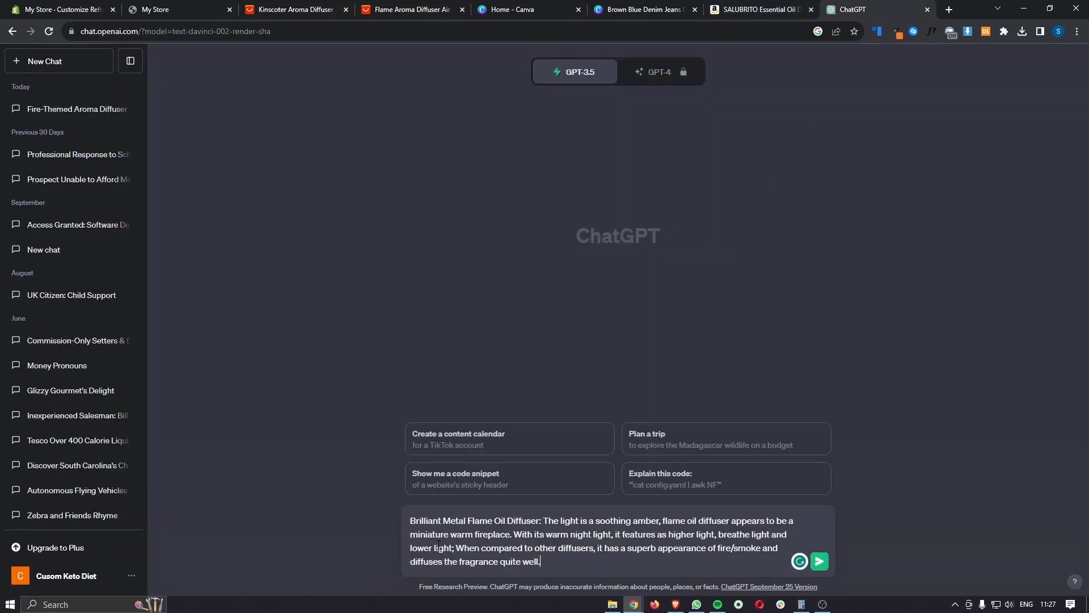
key("shift+Return")
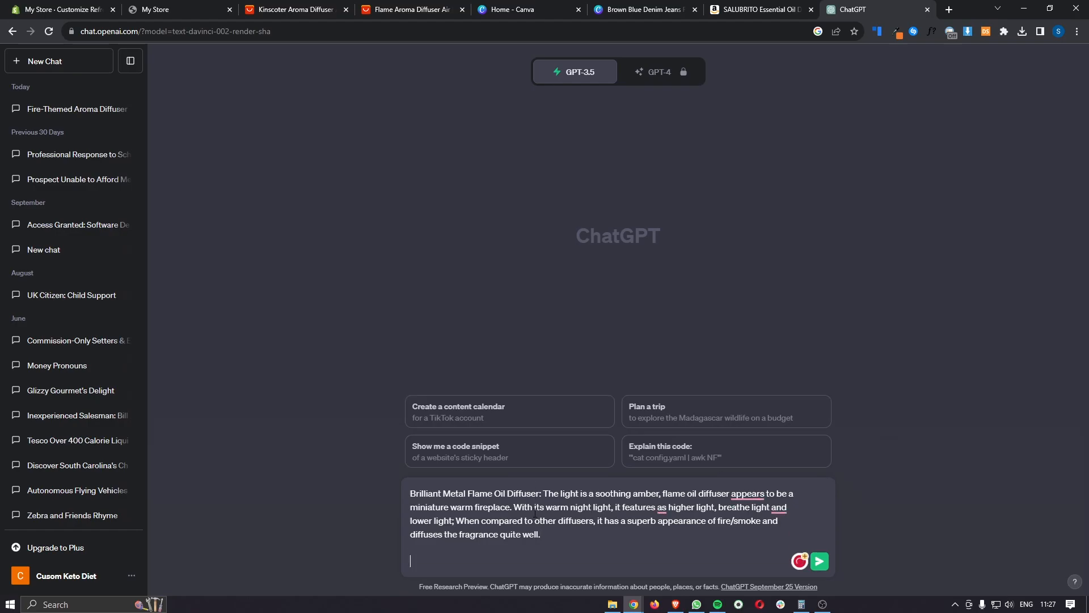
type("Make this shorter and more enticing for my shopify dropshipping so")
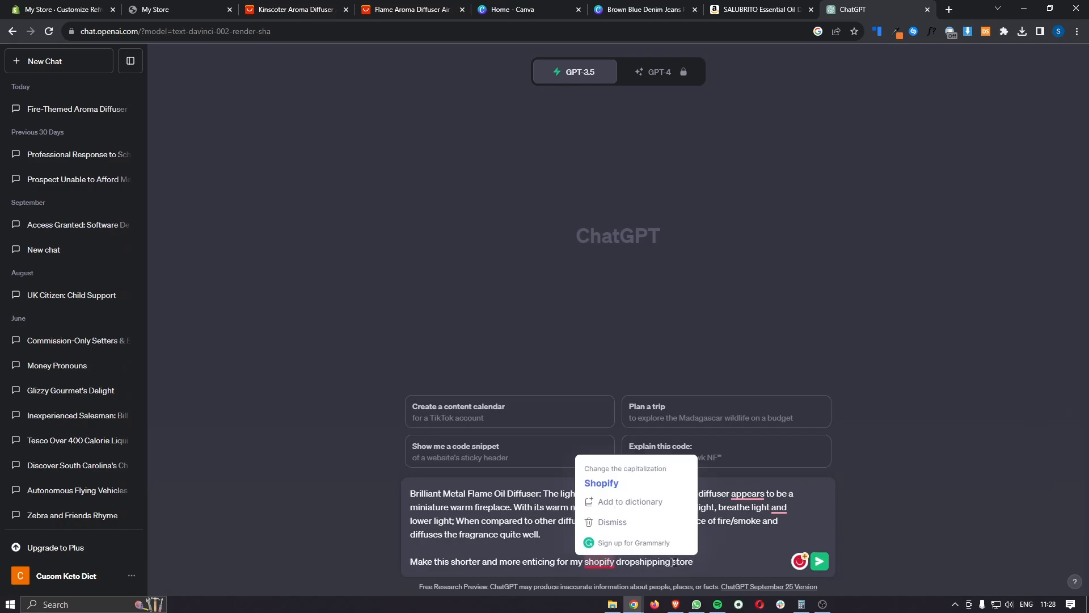
key("Return")
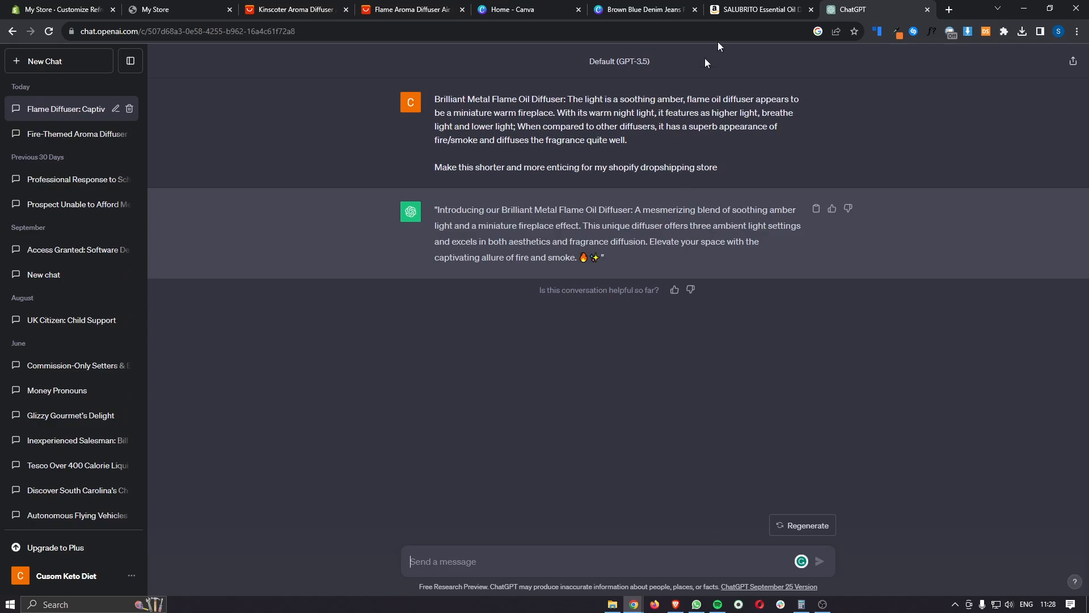
Recheck the original "Brilliant Metal Flame Oil Diffuser" paragraph on the Amazon listing.
left_click(757, 9)
left_click(514, 312)
left_click_drag(452, 313, 417, 270)
left_click(480, 283)
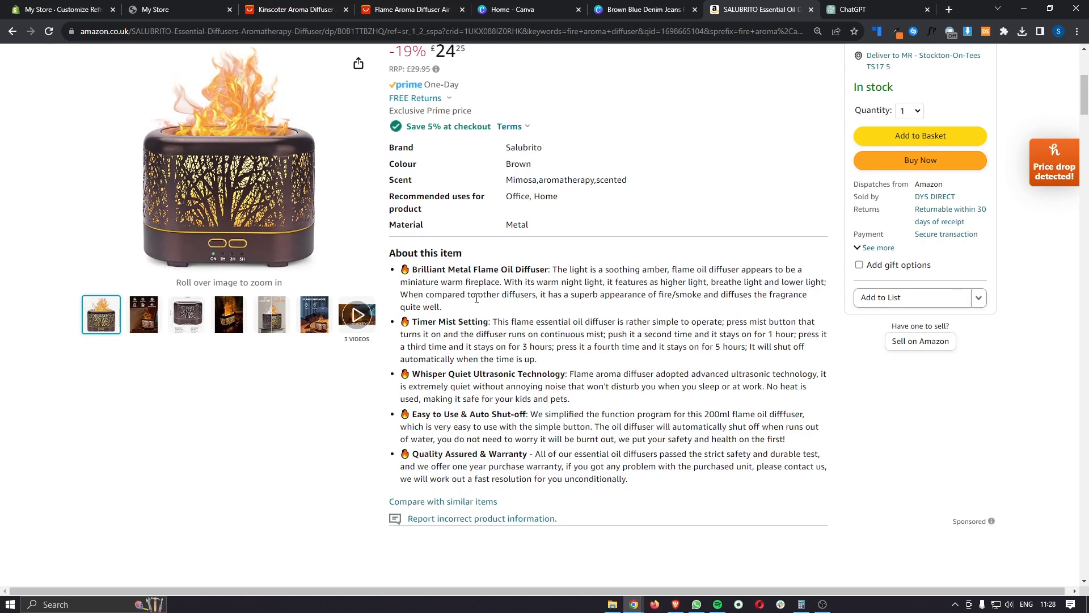
Review ChatGPT's rewritten description and its new tagline "Unveiling the Exquisite Metal Flame Oil Diffuser".
left_click(854, 10)
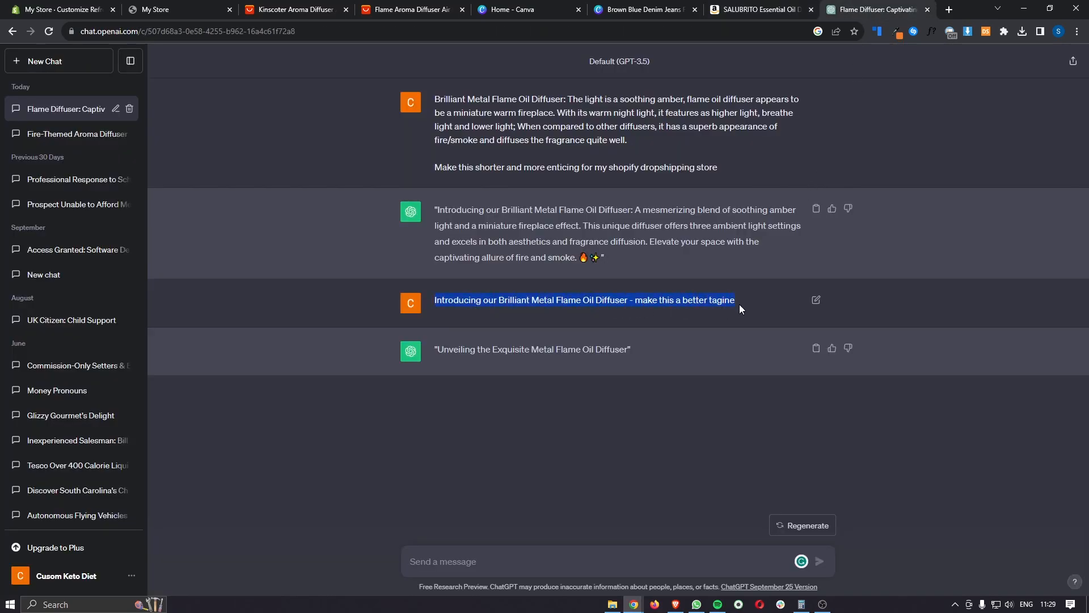
left_click_drag(437, 209, 620, 211)
left_click(457, 365)
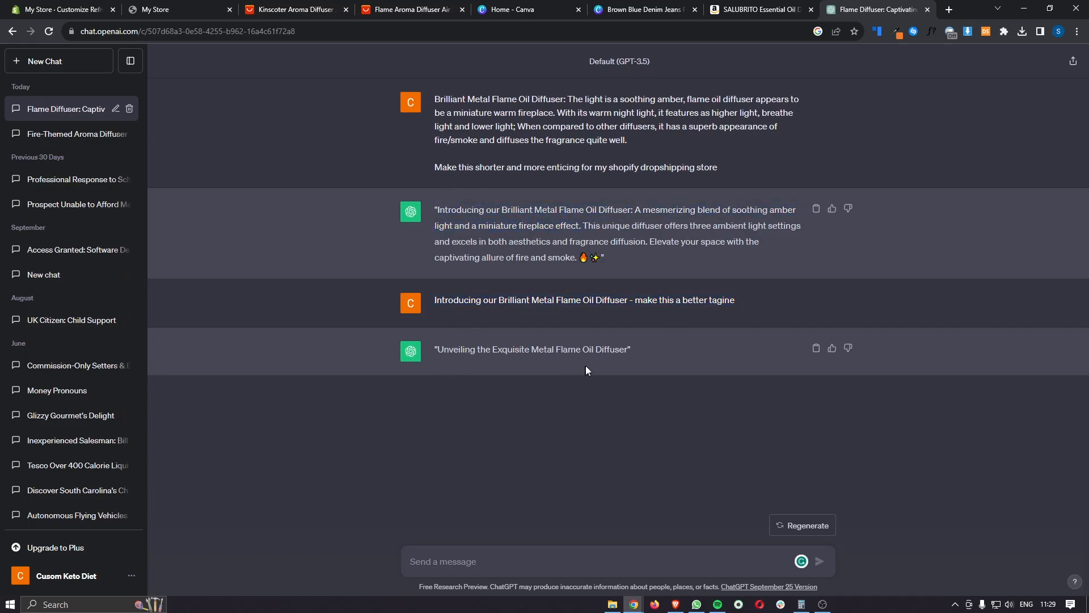
left_click_drag(630, 349, 458, 347)
left_click(451, 346)
Replace the first image-with-text section's placeholder body with ChatGPT's copied text starting "A mesmerizing blend of soothing amber light".
left_click_drag(596, 257, 632, 213)
key("ctrl+c")
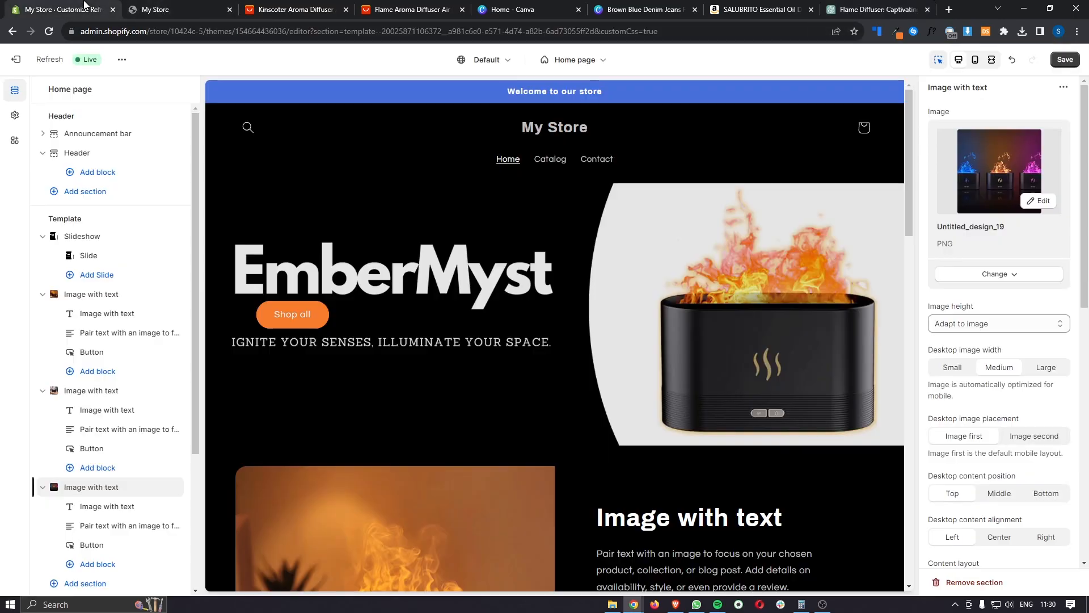
left_click(63, 9)
scroll(408, 260, "down", 3)
left_click(718, 348)
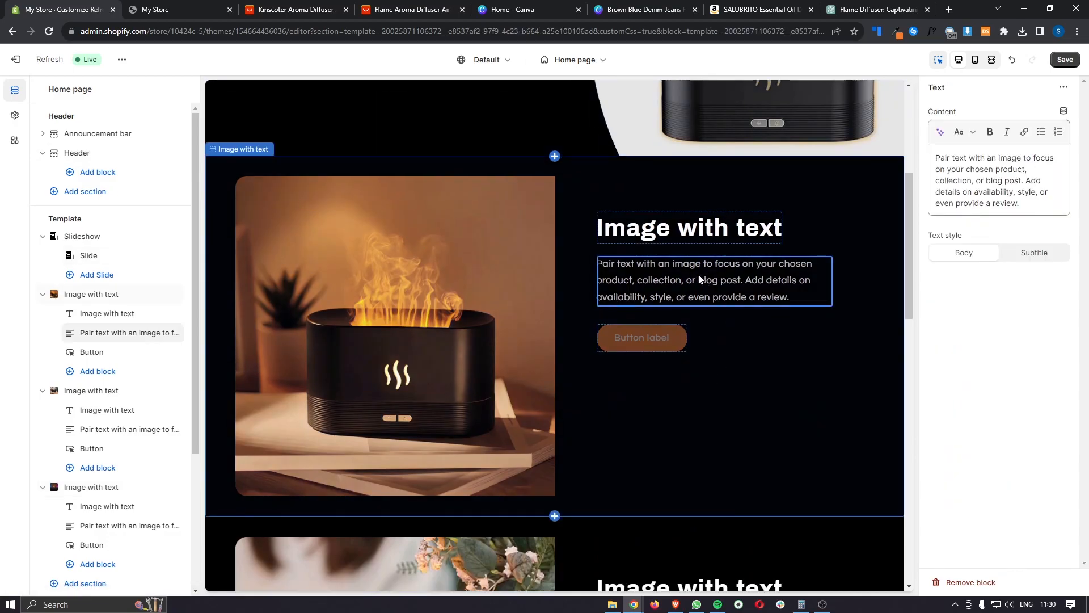
left_click_drag(1029, 206, 936, 159)
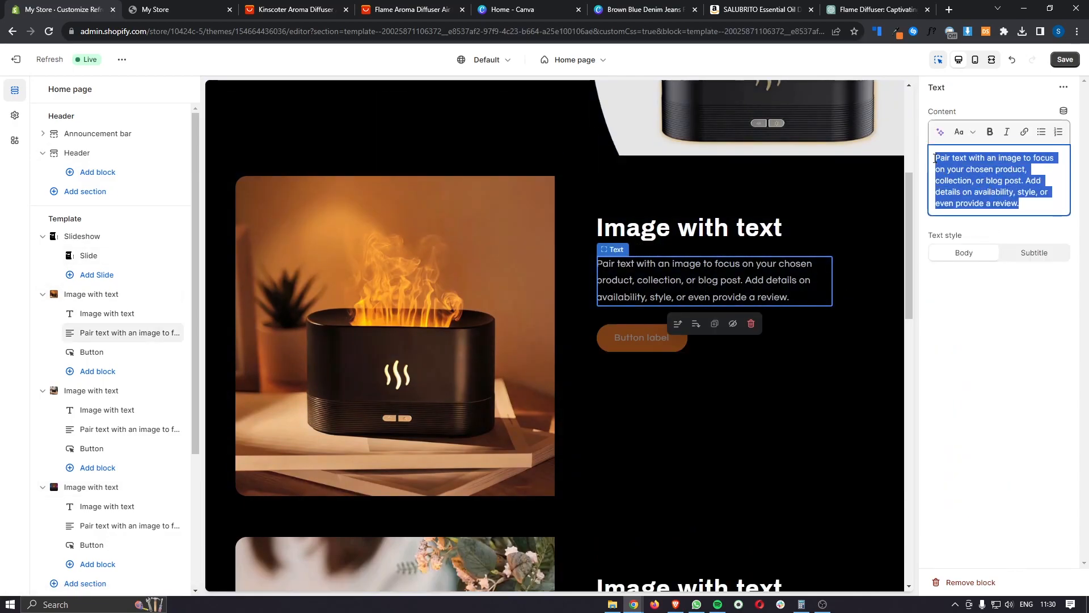
key("BackSpace")
key("ctrl+v")
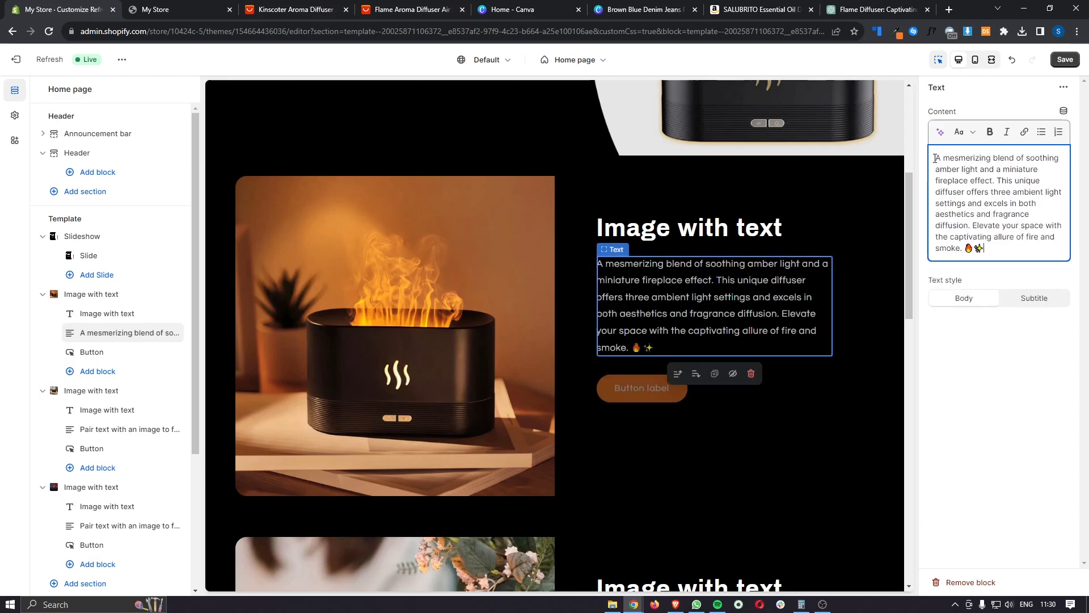
left_click(864, 328)
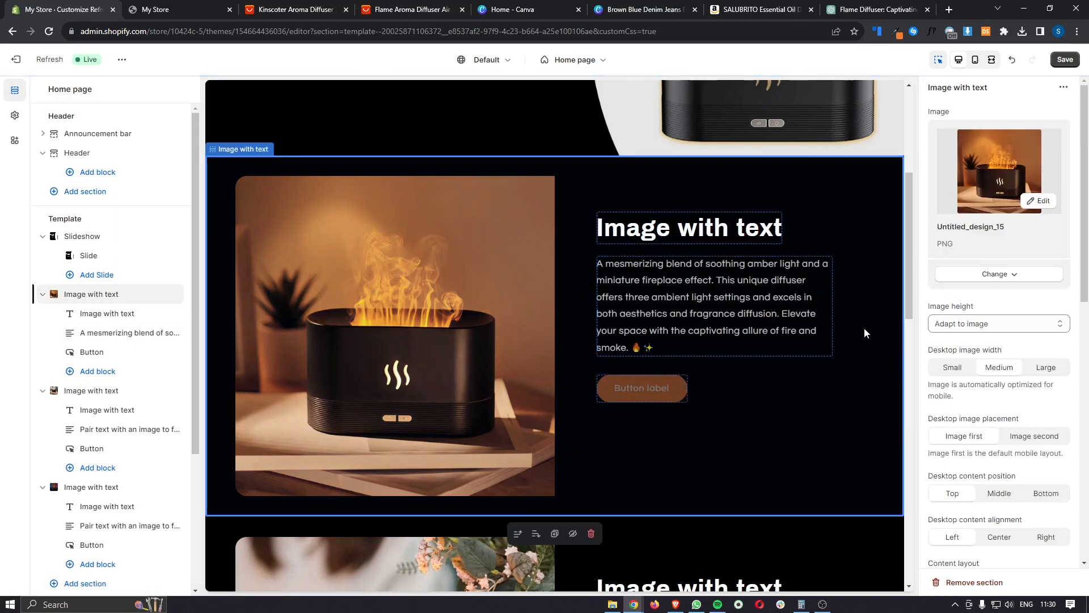
Set the heading of the first image-with-text section to "Calming.".
left_click(737, 229)
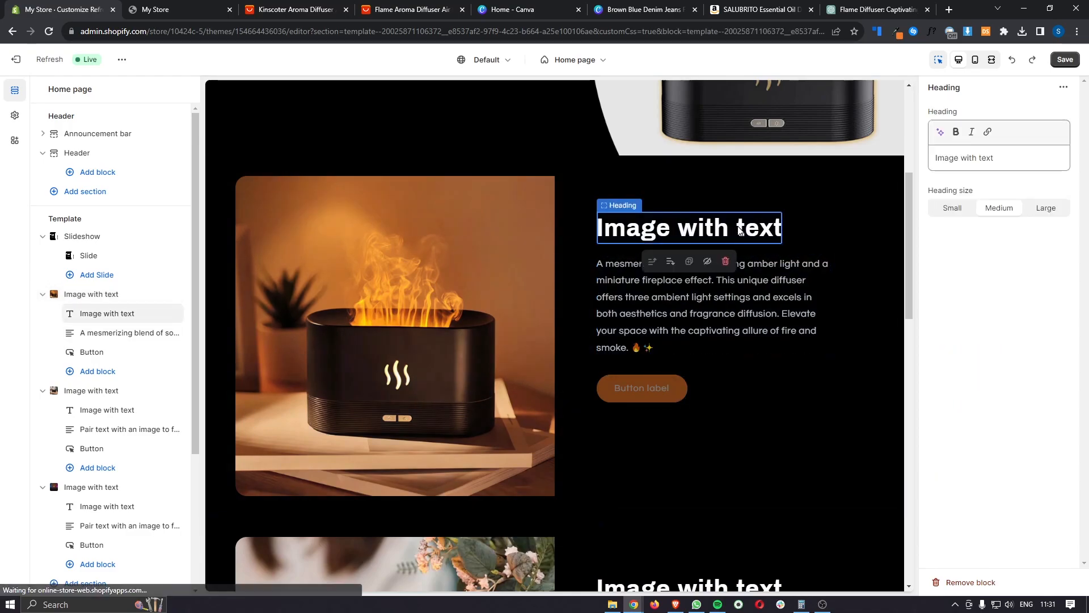
triple_click(968, 167)
type("Calm")
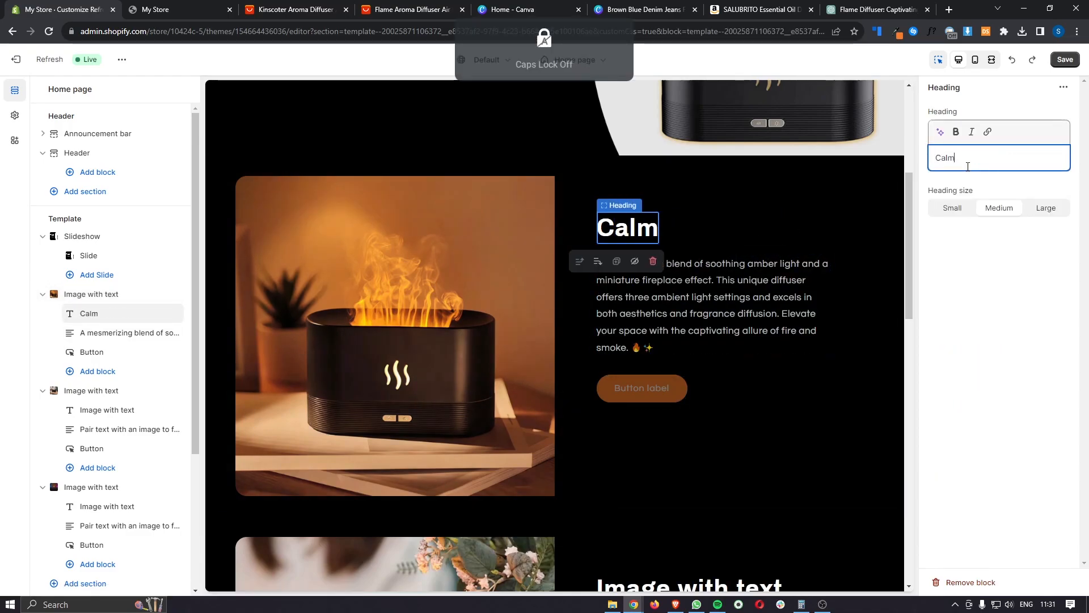
type("ing.")
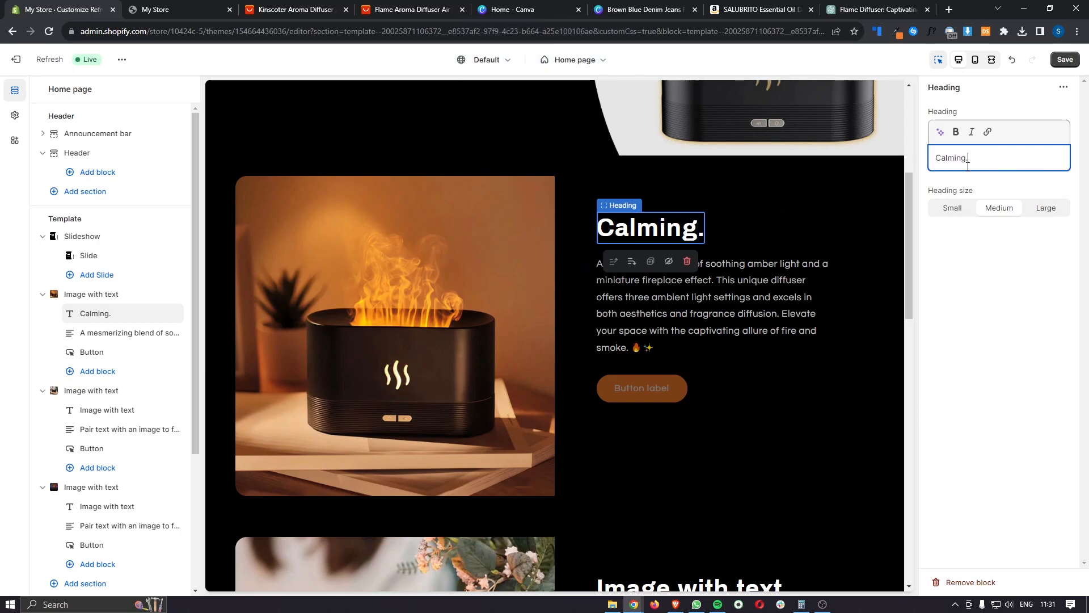
left_click(862, 316)
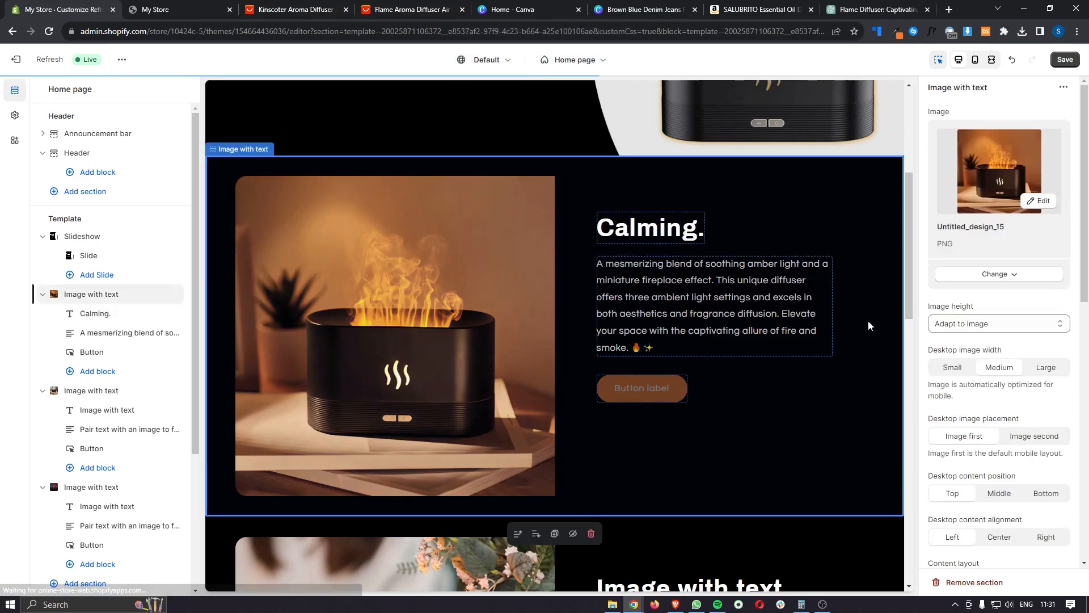
Copy the "Timer Mist Setting" description from the SALUBRITO Amazon listing.
scroll(835, 332, "down", 1)
scroll(835, 333, "down", 5)
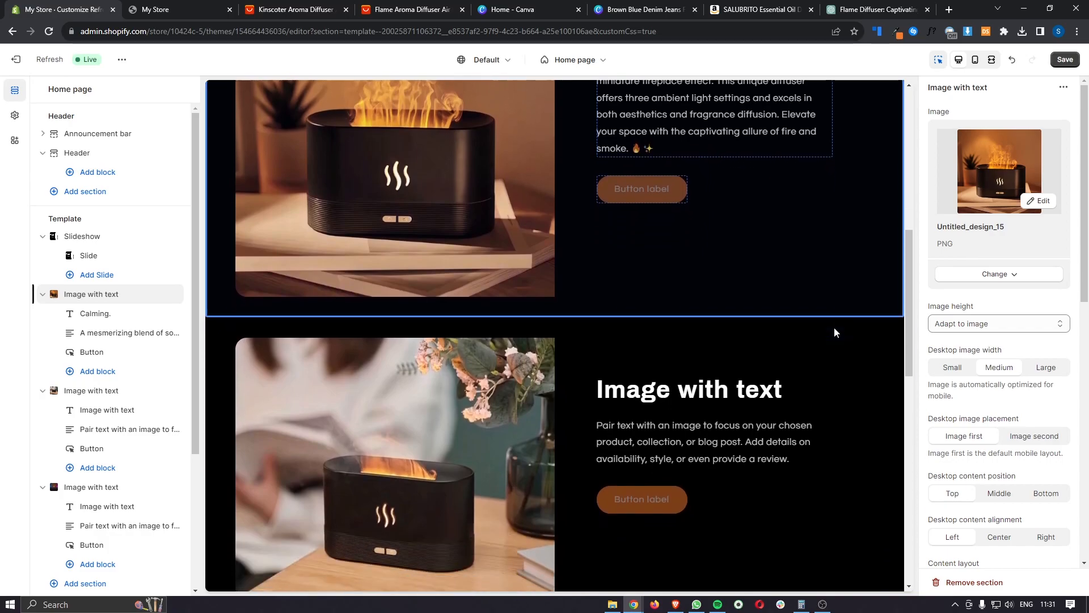
scroll(834, 333, "down", 1)
scroll(834, 333, "up", 1)
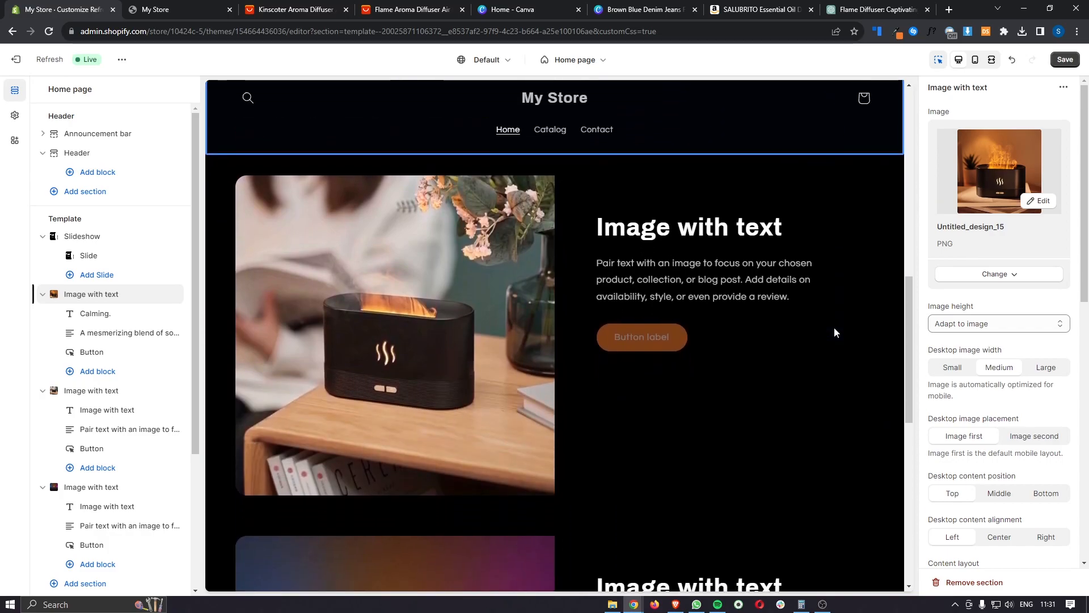
left_click(746, 11)
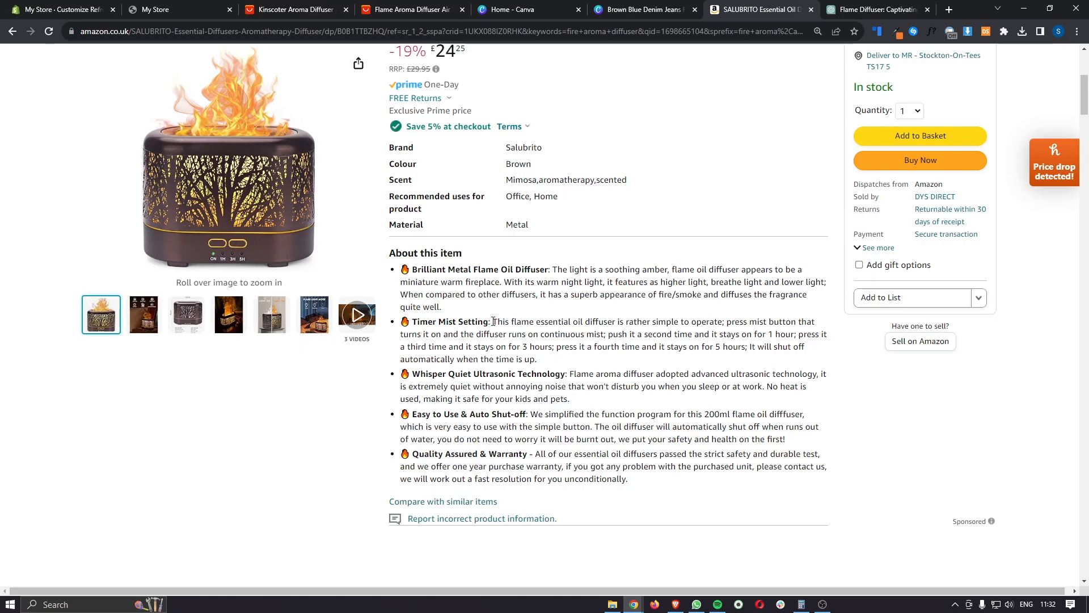
left_click_drag(493, 322, 543, 359)
key("ctrl+c")
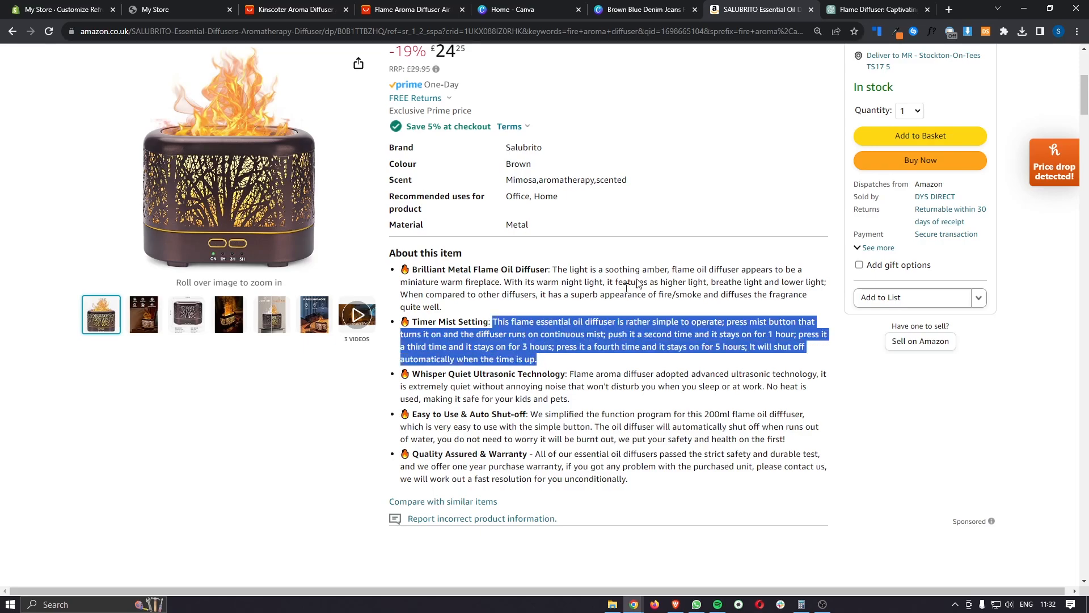
Send the copied text in a new ChatGPT chat with the request "Make this shorter and more enticing for my shopify dropshipping store".
left_click(884, 7)
left_click(523, 340)
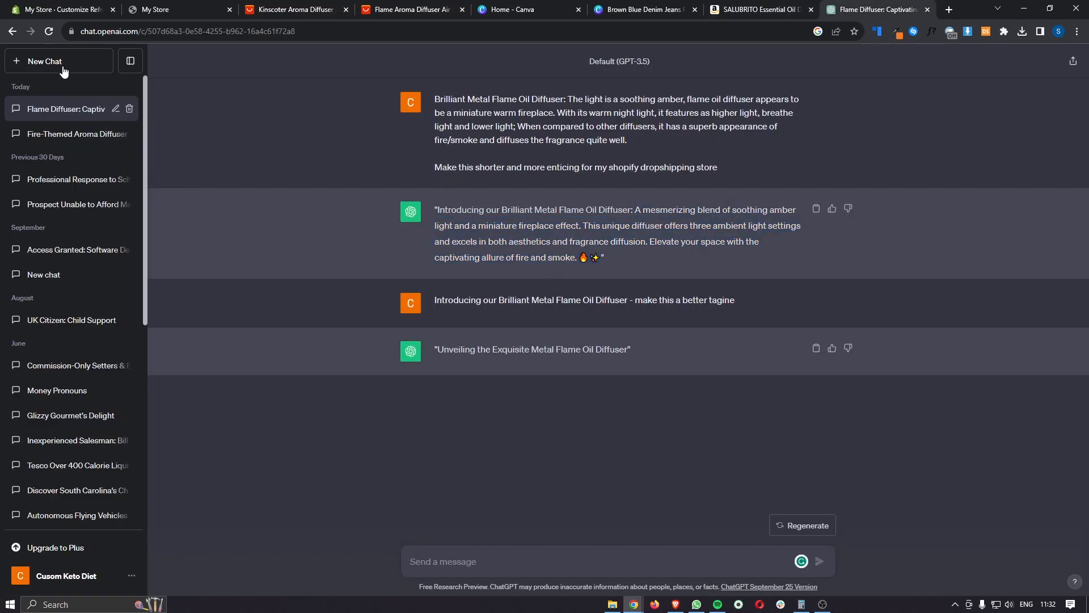
left_click(34, 63)
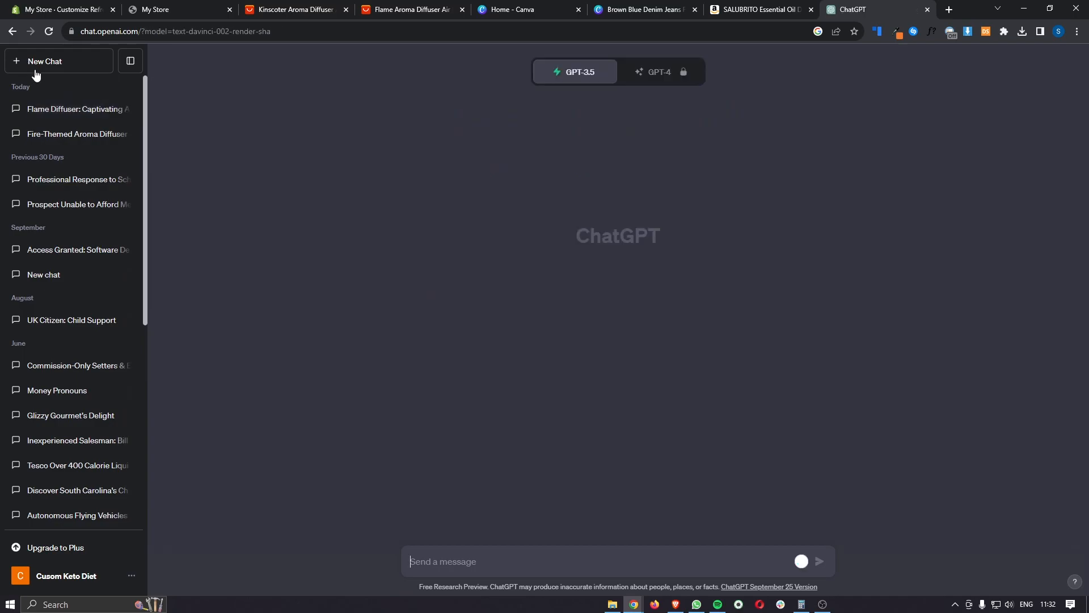
key("ctrl+v")
key("shift+Return")
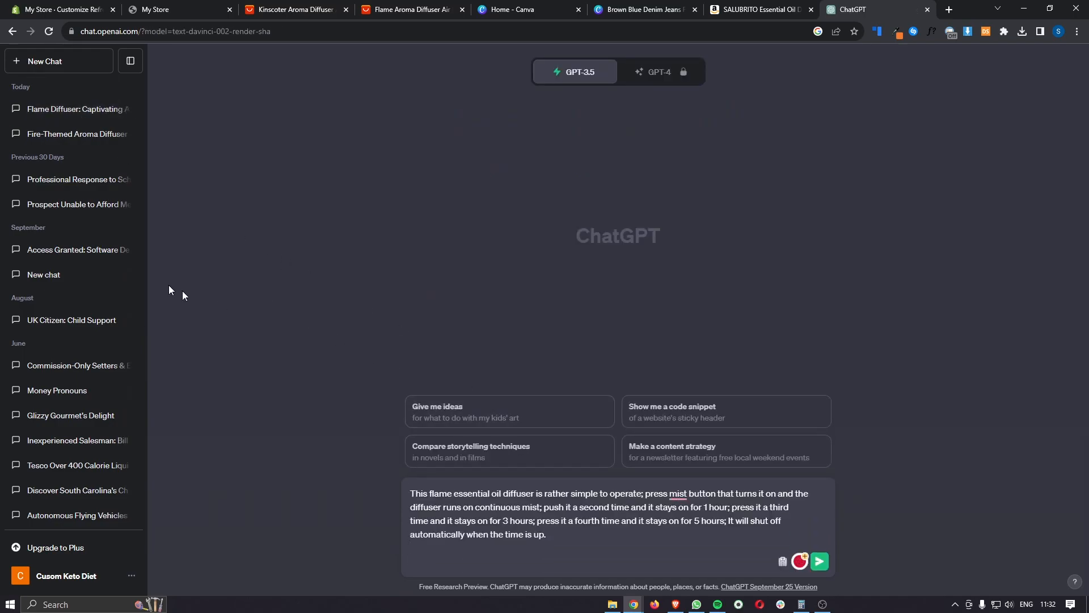
type("Make this shorter and more enticing for my shopify dropshipping store")
key("Return")
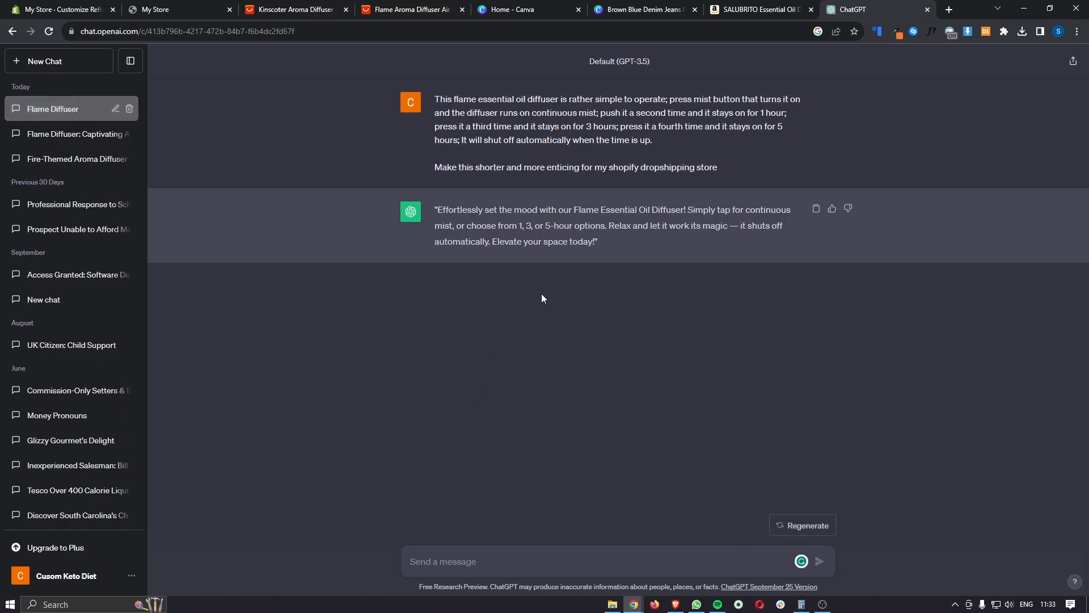
Replace the second image-with-text section's placeholder body with ChatGPT's copied reply starting "Effortlessly set the mood".
left_click_drag(597, 243, 441, 215)
key("ctrl+c")
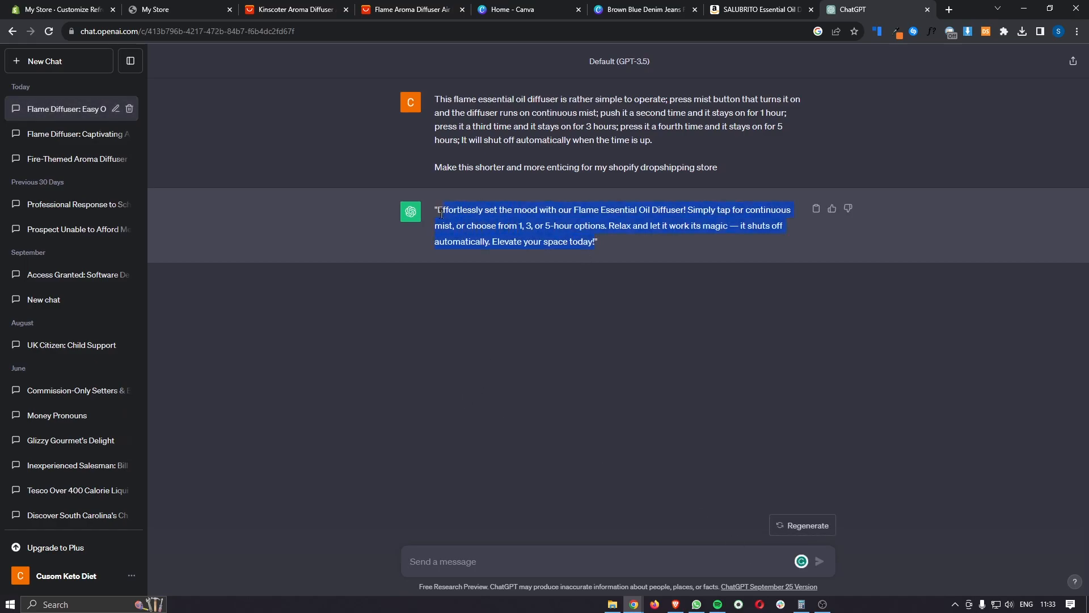
left_click(28, 5)
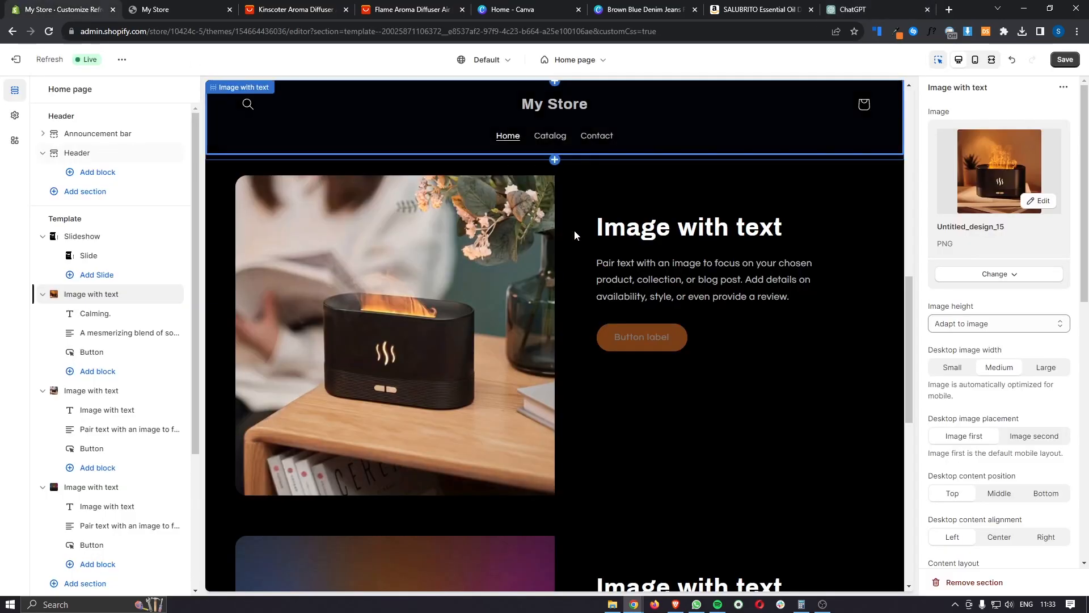
left_click(700, 271)
left_click_drag(1020, 204, 935, 158)
key("ctrl+v")
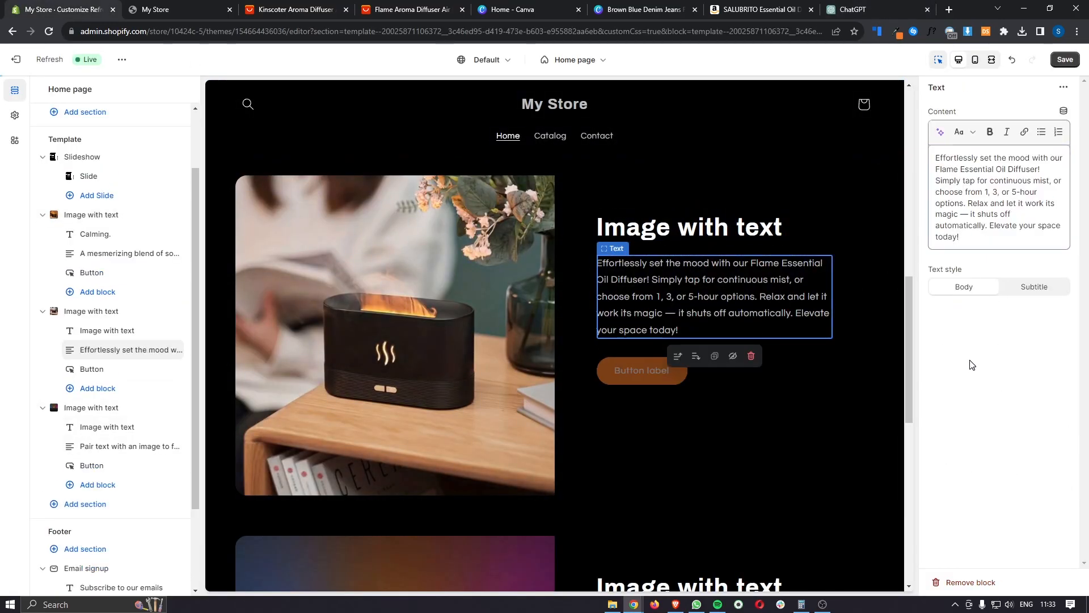
left_click(877, 359)
Set the heading of the second image-with-text section to "Simple.".
left_click(749, 230)
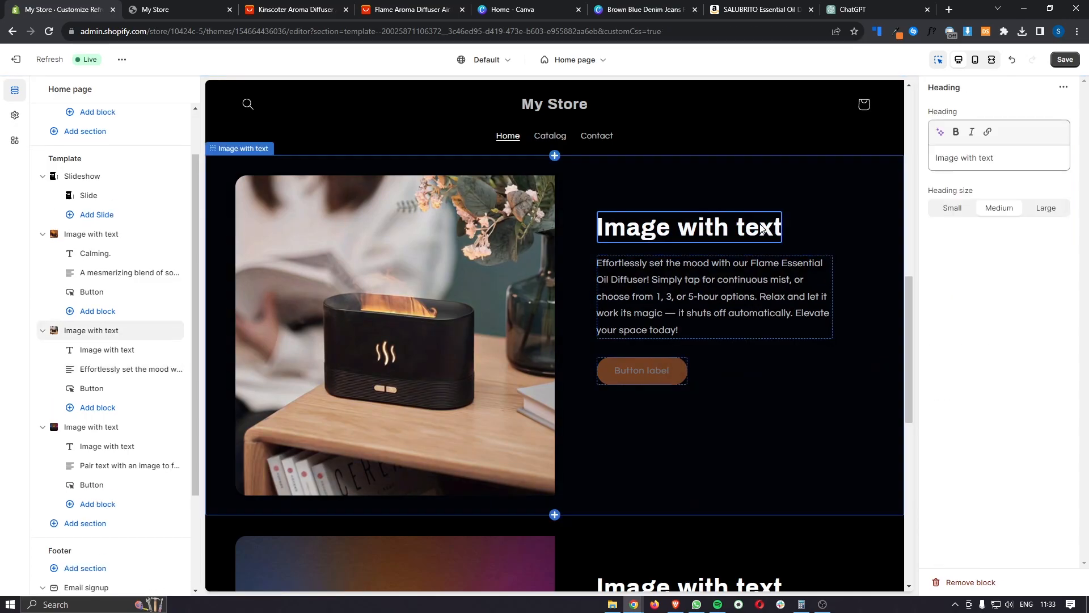
left_click_drag(1015, 163, 940, 159)
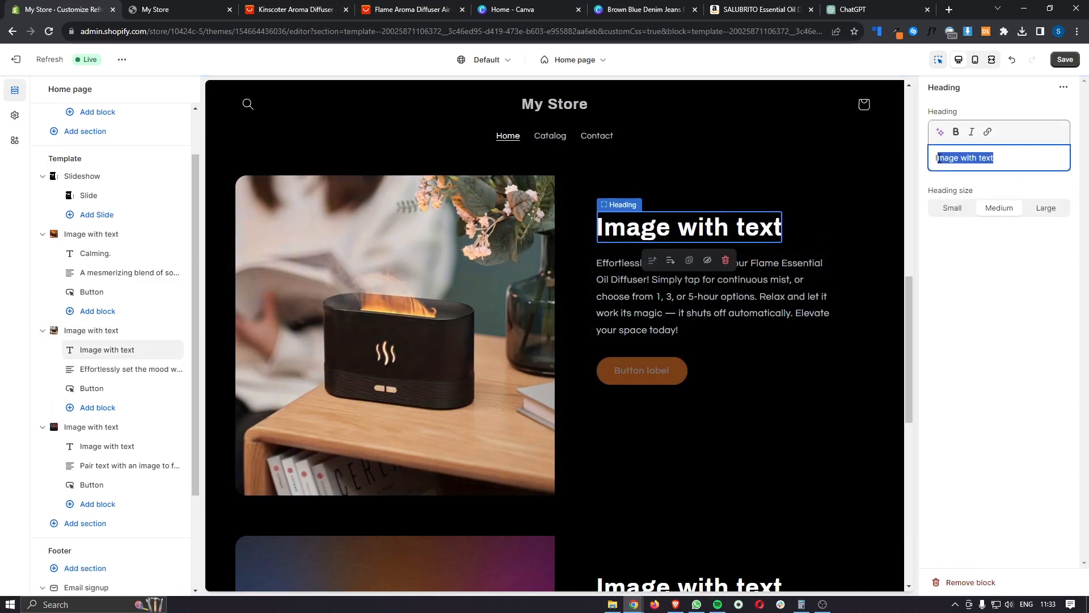
type("S")
key("Caps_Lock")
type("imple.")
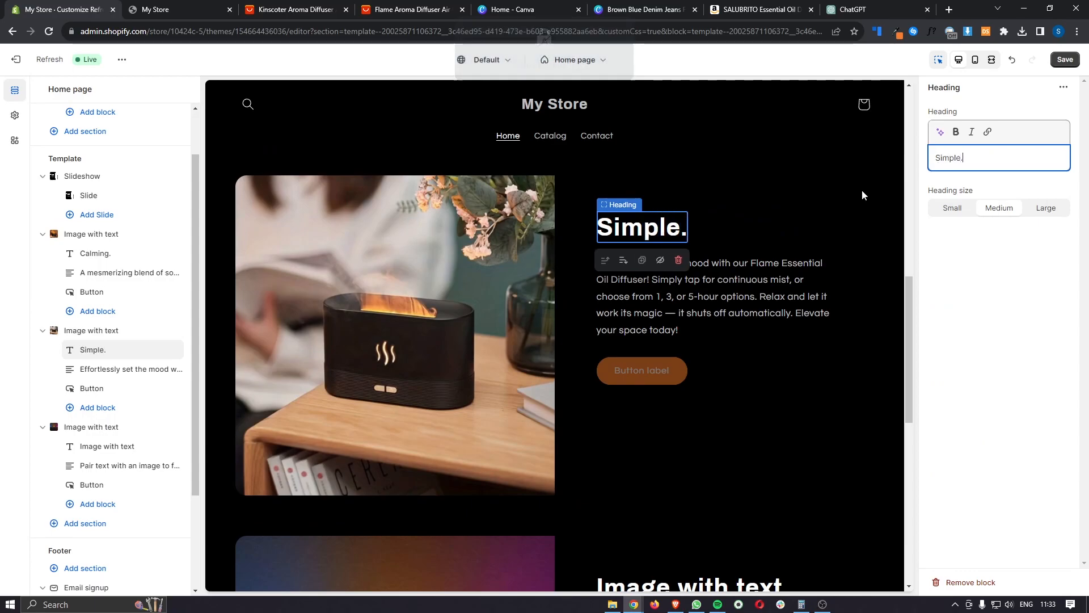
Check the finished text sections and the third section's placeholder against the "About this item" points on the Amazon listing.
scroll(799, 218, "up", 5)
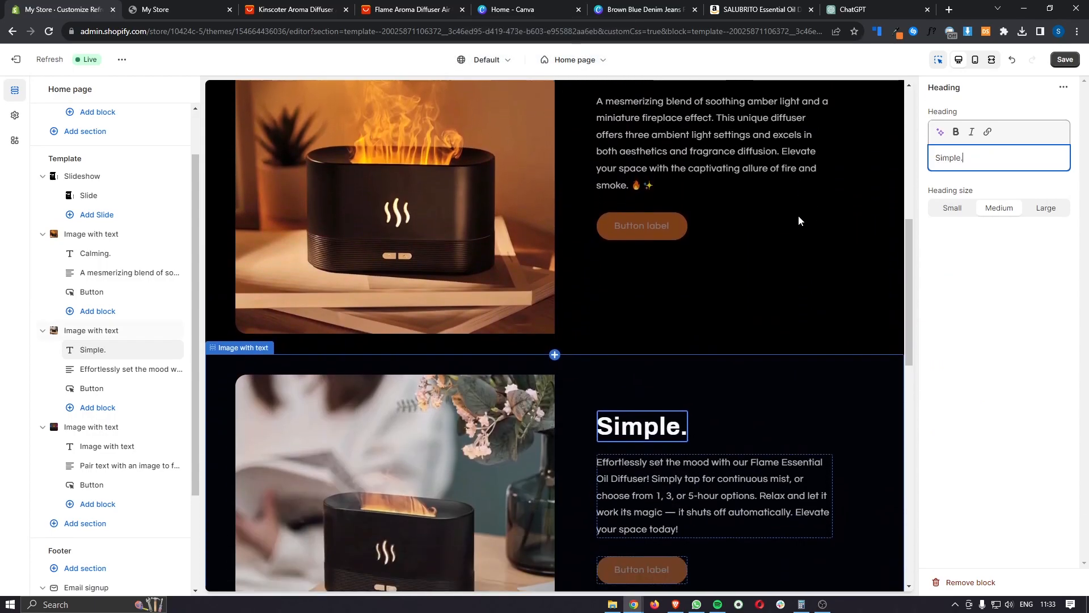
scroll(798, 220, "down", 6)
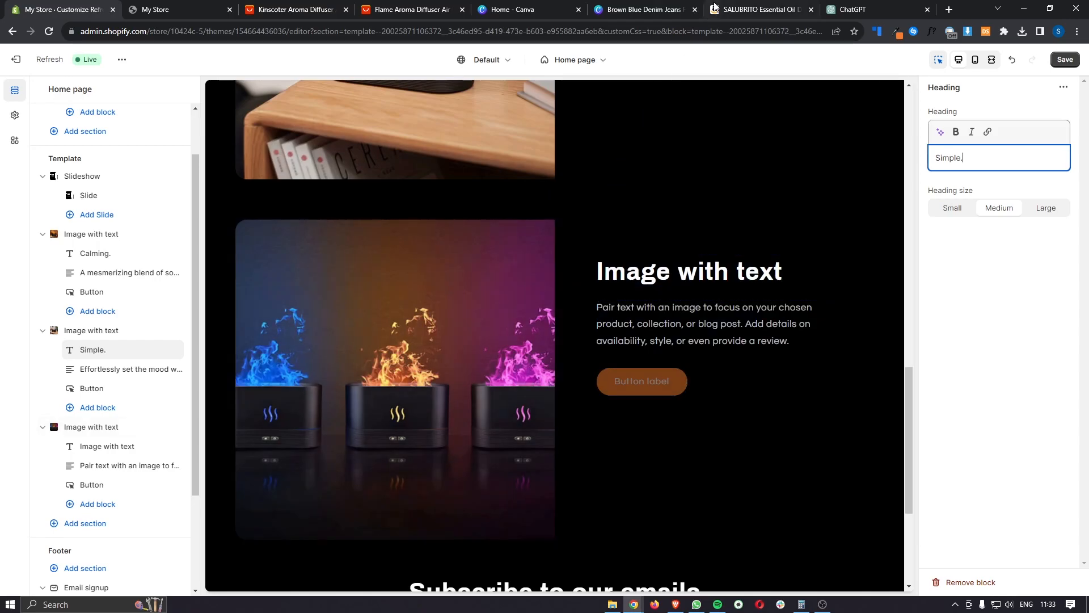
left_click(752, 10)
left_click(620, 319)
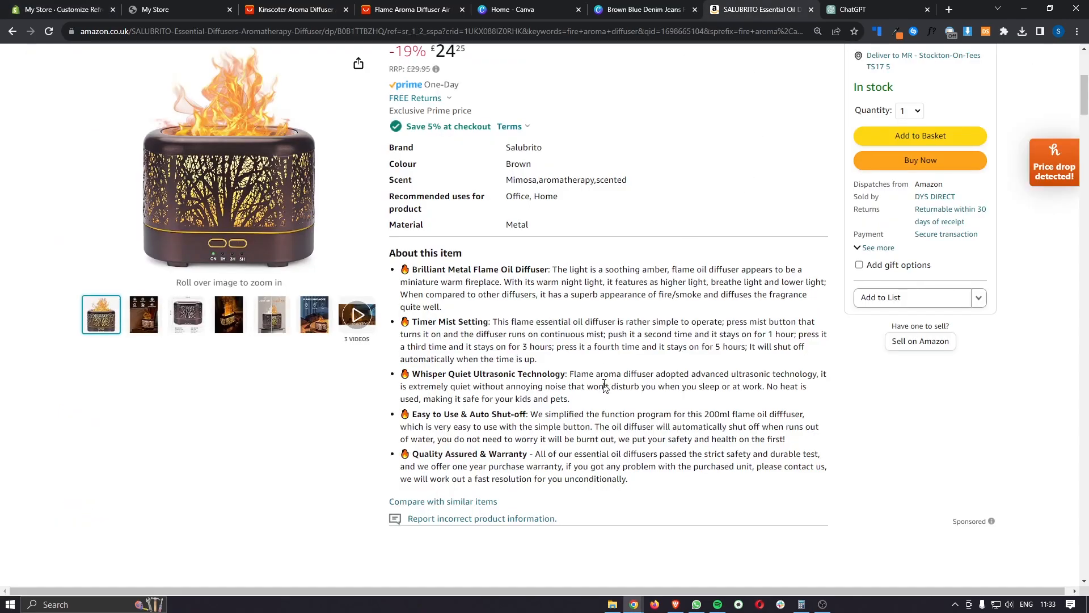
In a new ChatGPT chat, request short sales copy for an aroma diffuser that looks like it creates fire, about the fire's ability to change color.
left_click(859, 9)
left_click(489, 267)
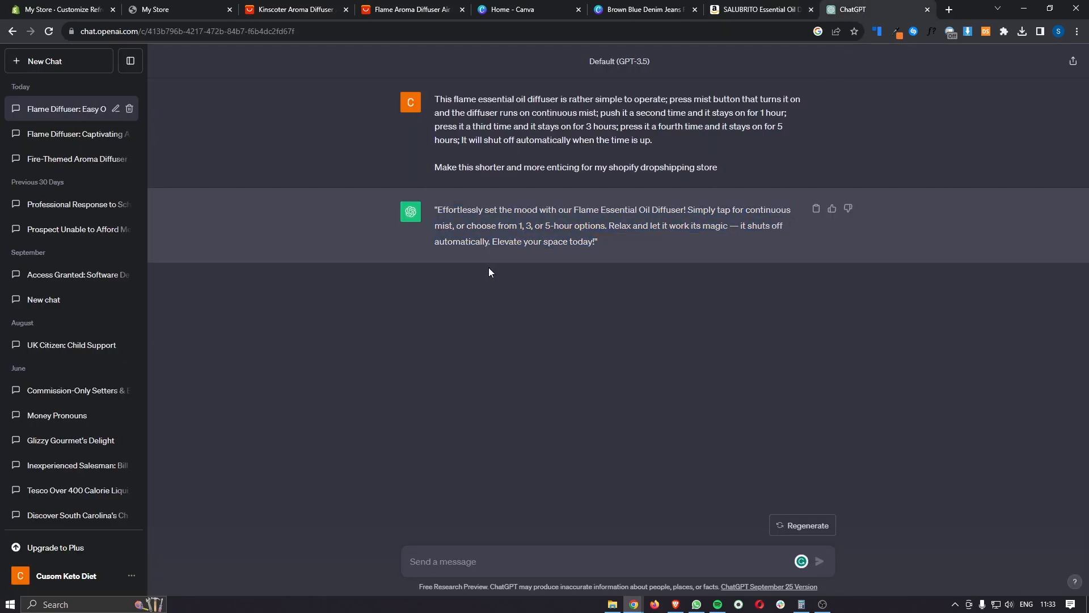
left_click(67, 62)
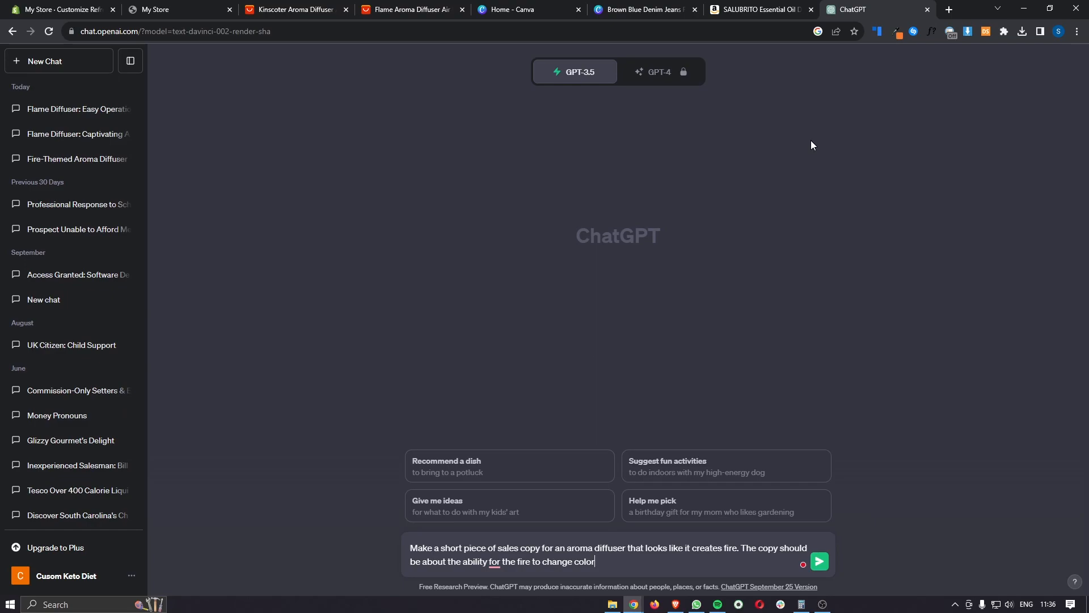
key("Return")
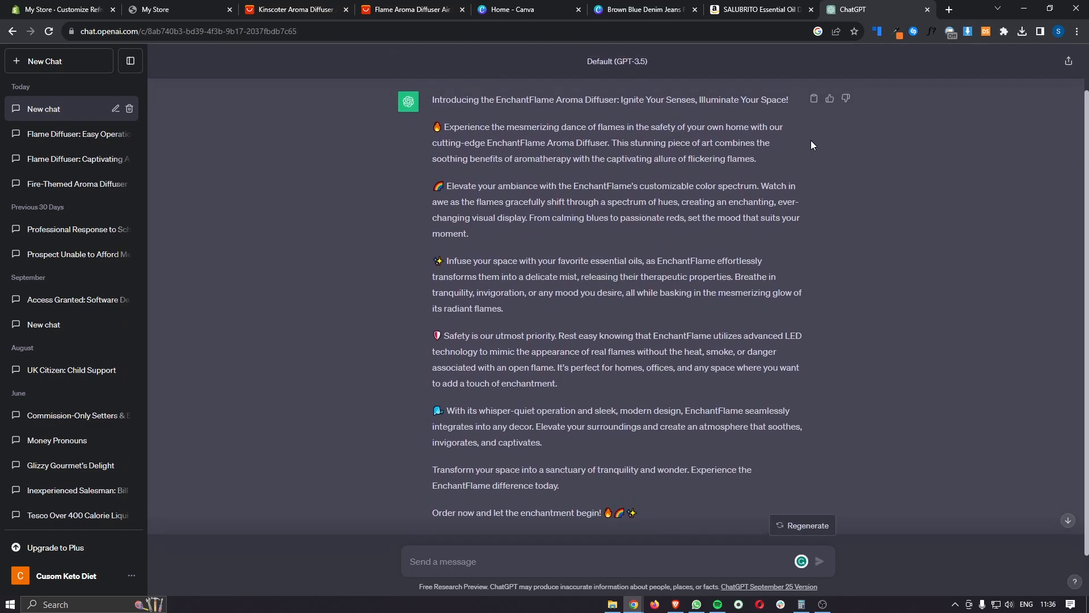
Replace the third image-with-text section's placeholder body with ChatGPT's copied paragraph starting "Elevate your ambiance with the EnchantFlame's customizable color spectrum".
left_click_drag(448, 192, 468, 241)
key("ctrl+c")
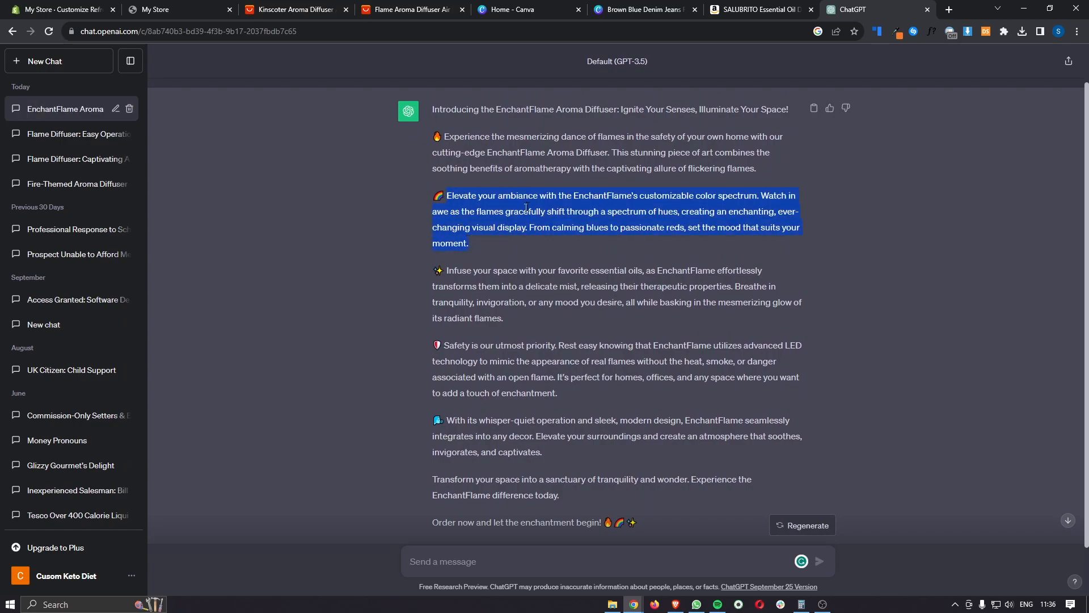
left_click(73, 7)
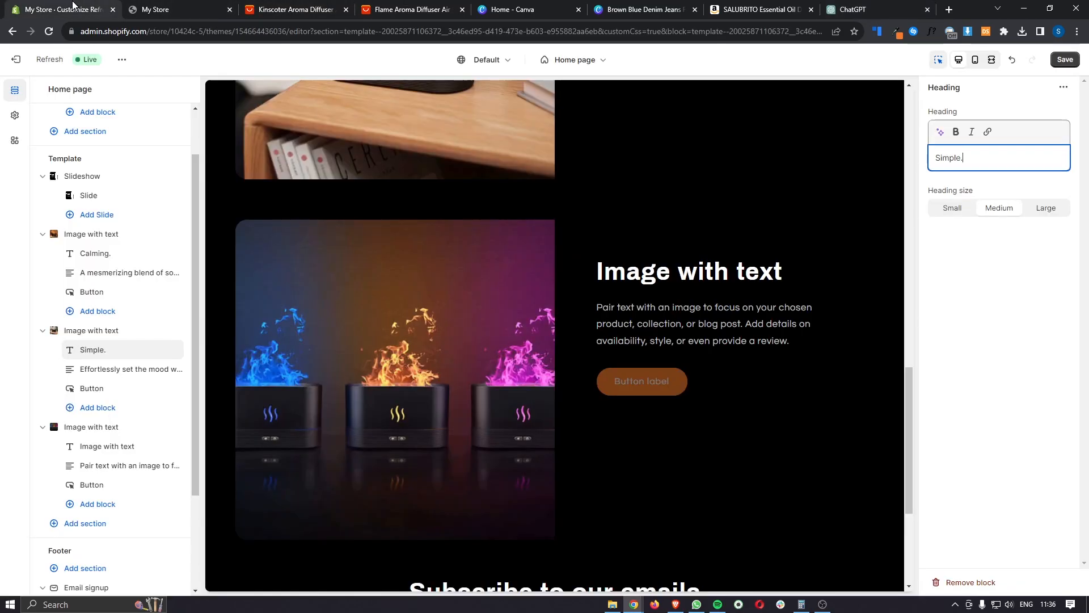
scroll(725, 401, "down", 1)
left_click(732, 392)
left_click_drag(1019, 203, 908, 144)
key("ctrl+v")
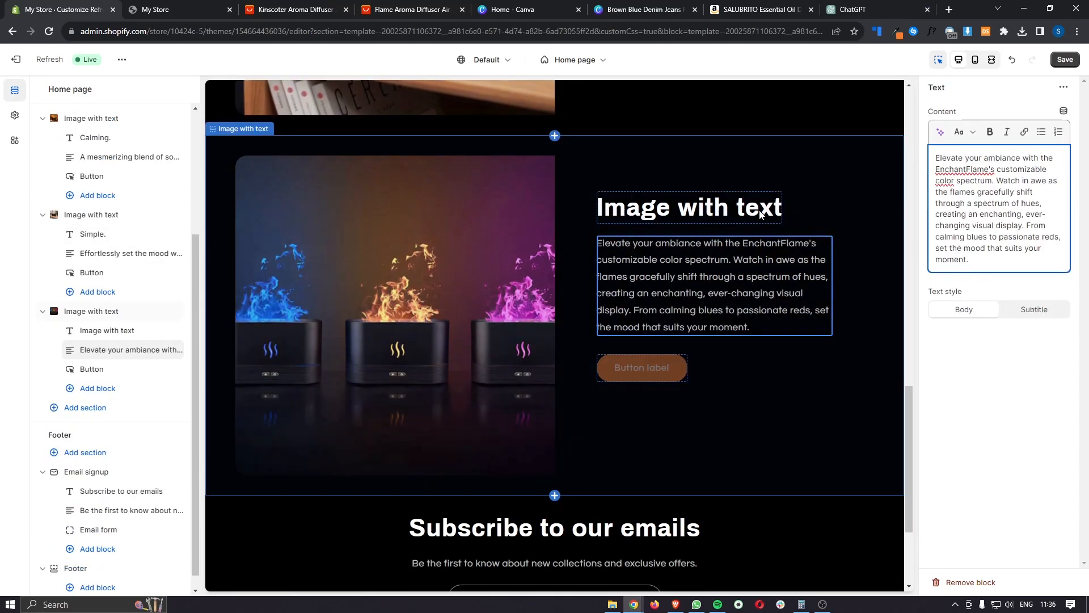
Set the heading of the third image-with-text section to "Mesmerising.".
left_click(690, 207)
triple_click(1007, 161)
type("Mesmertis")
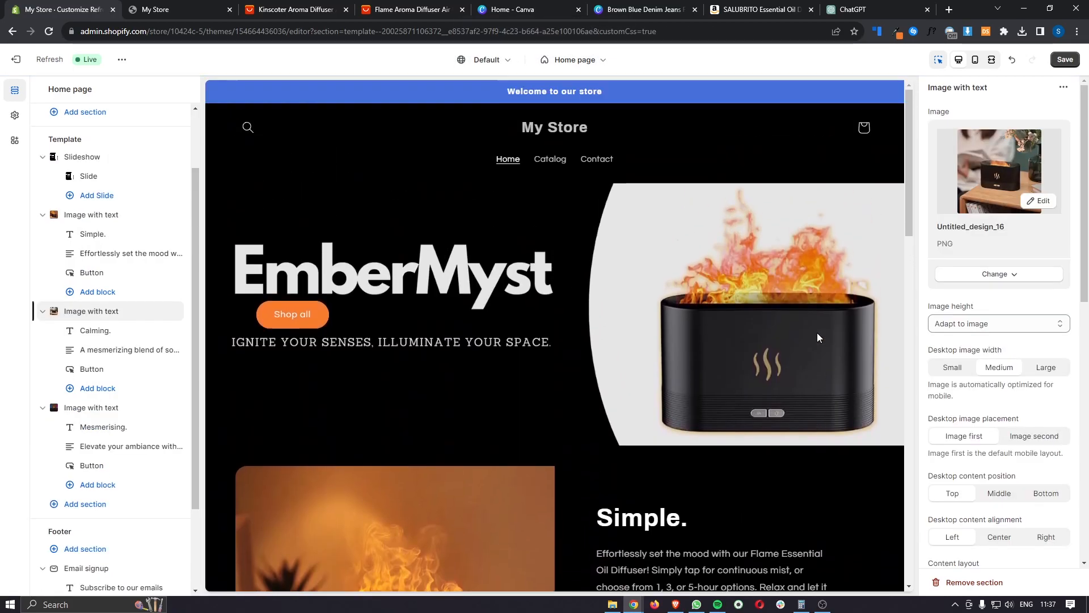
Review the home page preview from the EmberMyst banner through the image-with-text sections.
scroll(818, 332, "down", 4)
scroll(817, 332, "down", 12)
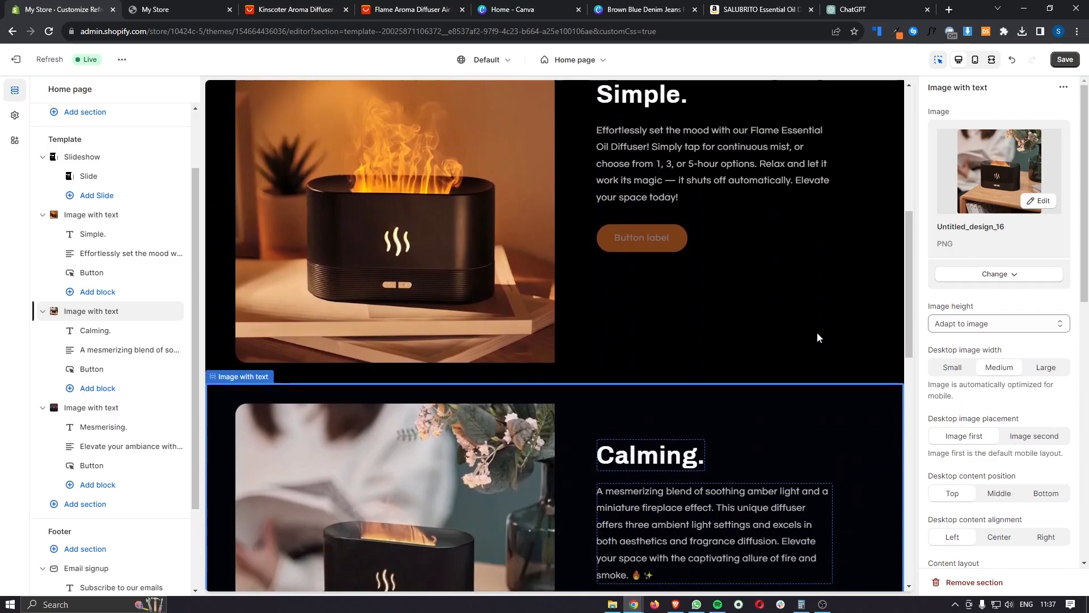
scroll(817, 332, "up", 12)
scroll(817, 332, "up", 5)
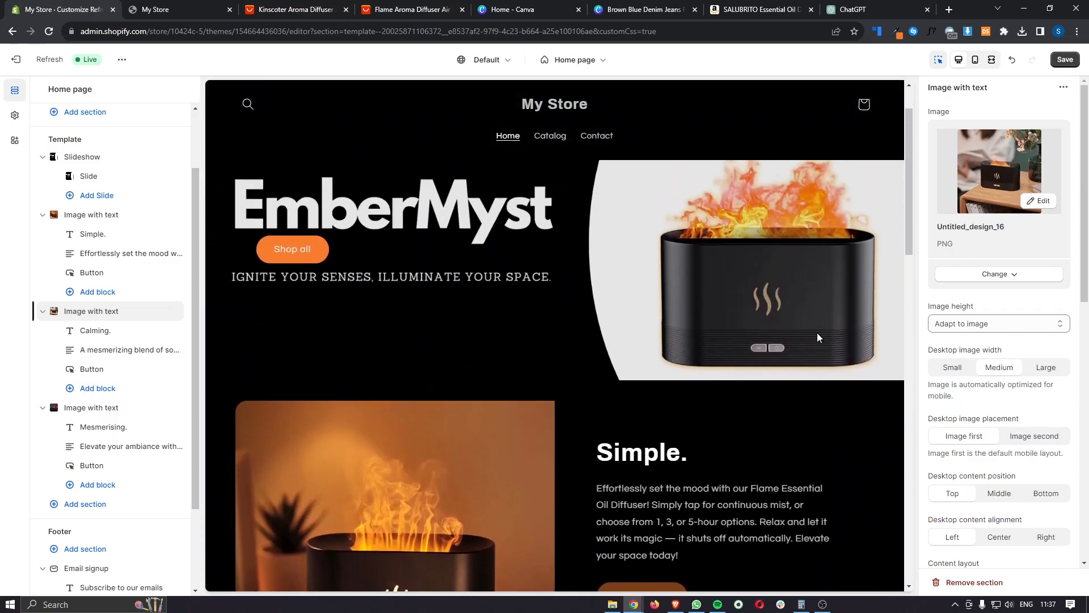
Recheck the home page preview from the EmberMyst banner down to the email signup below the "Mesmerising." section.
scroll(817, 333, "down", 3)
scroll(817, 332, "down", 10)
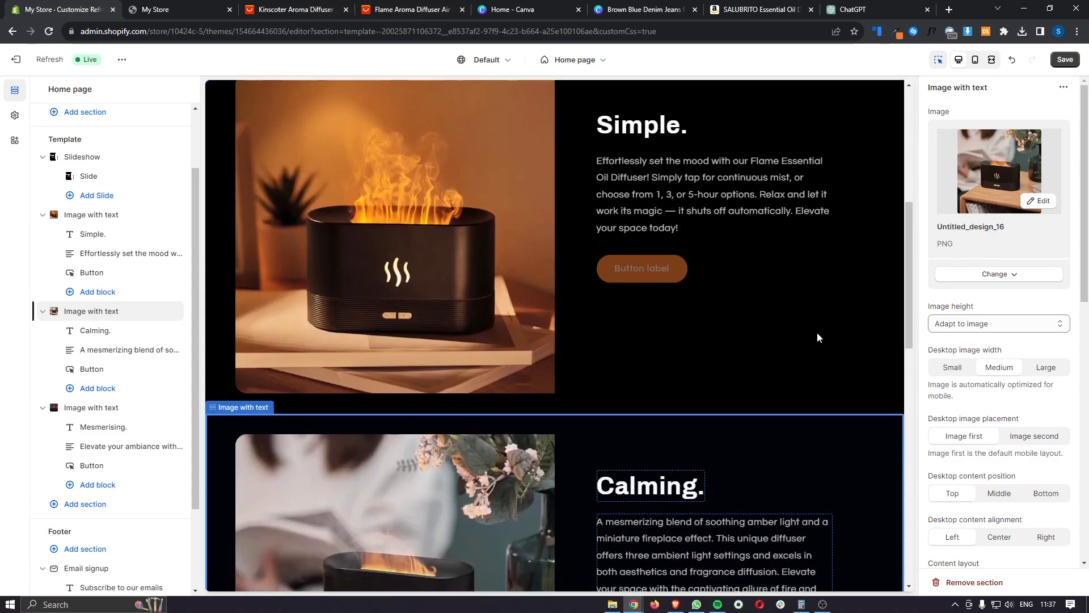
scroll(817, 332, "up", 9)
scroll(780, 360, "up", 5)
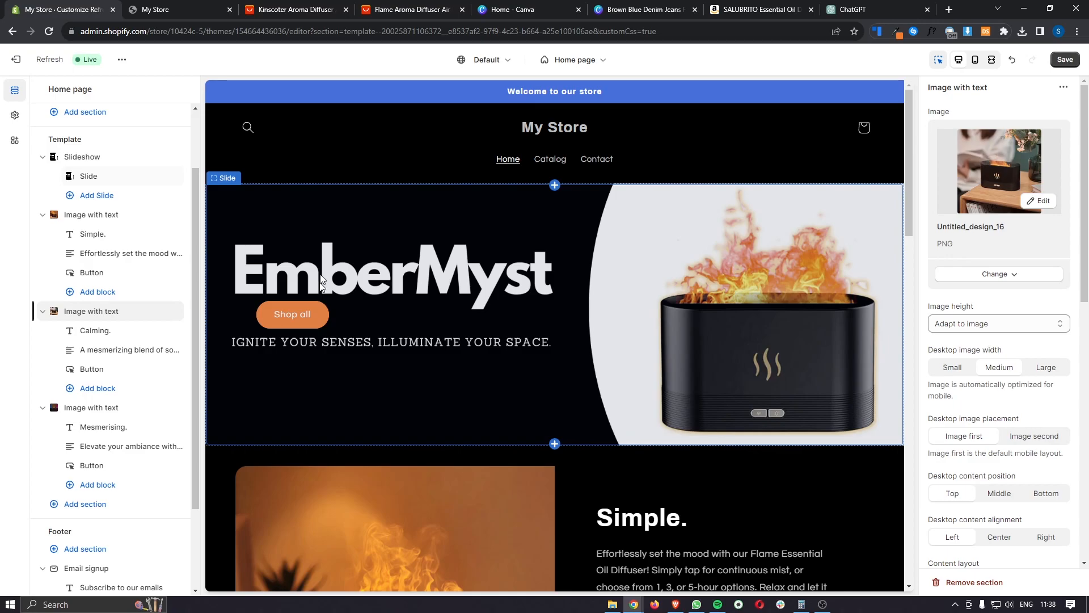
scroll(445, 374, "down", 8)
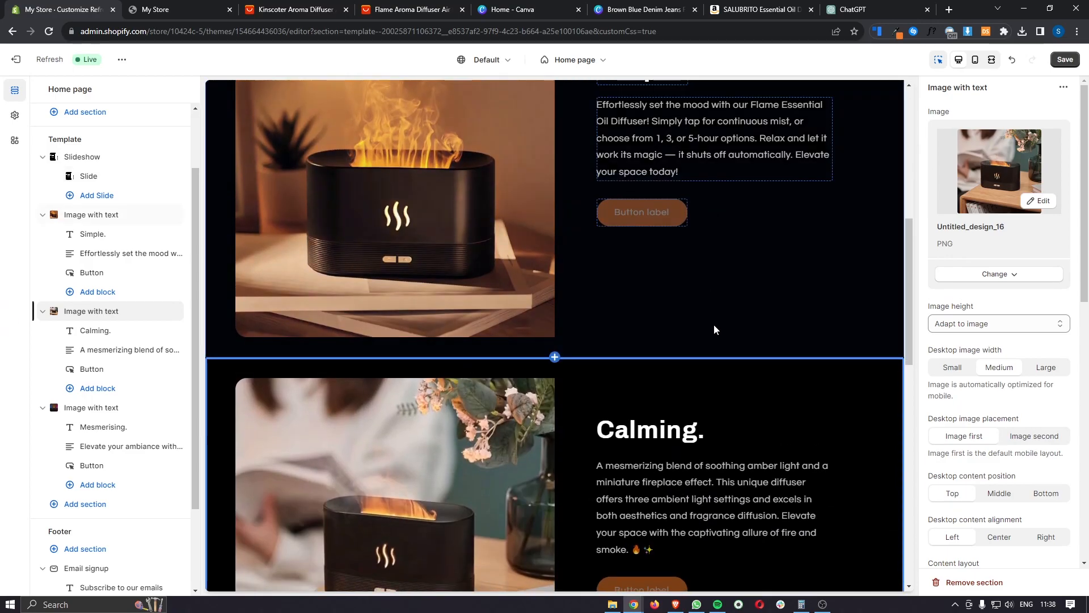
scroll(714, 324, "down", 9)
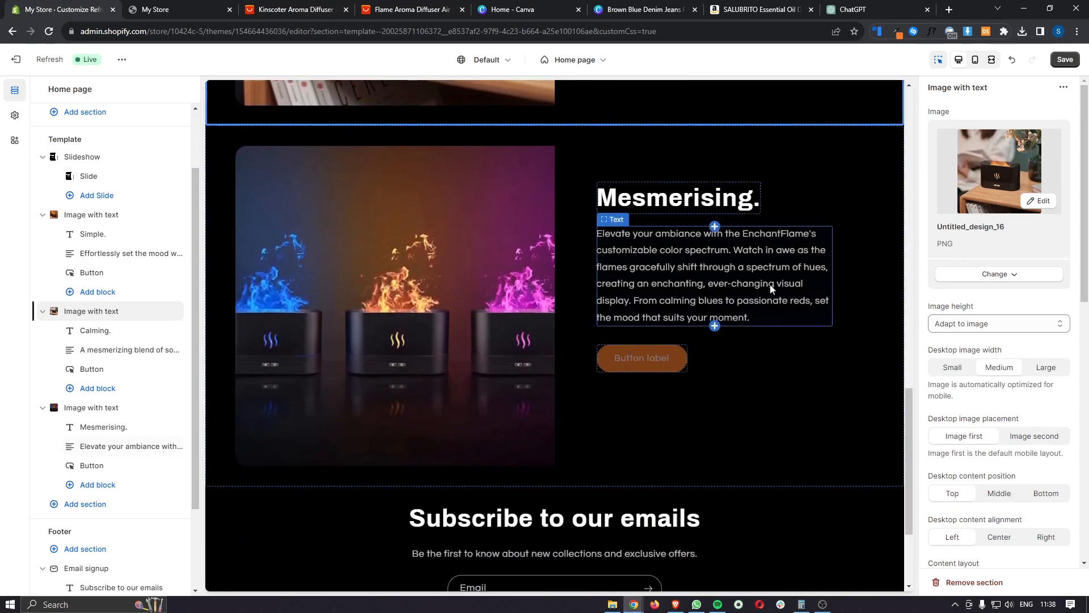
scroll(578, 244, "down", 1)
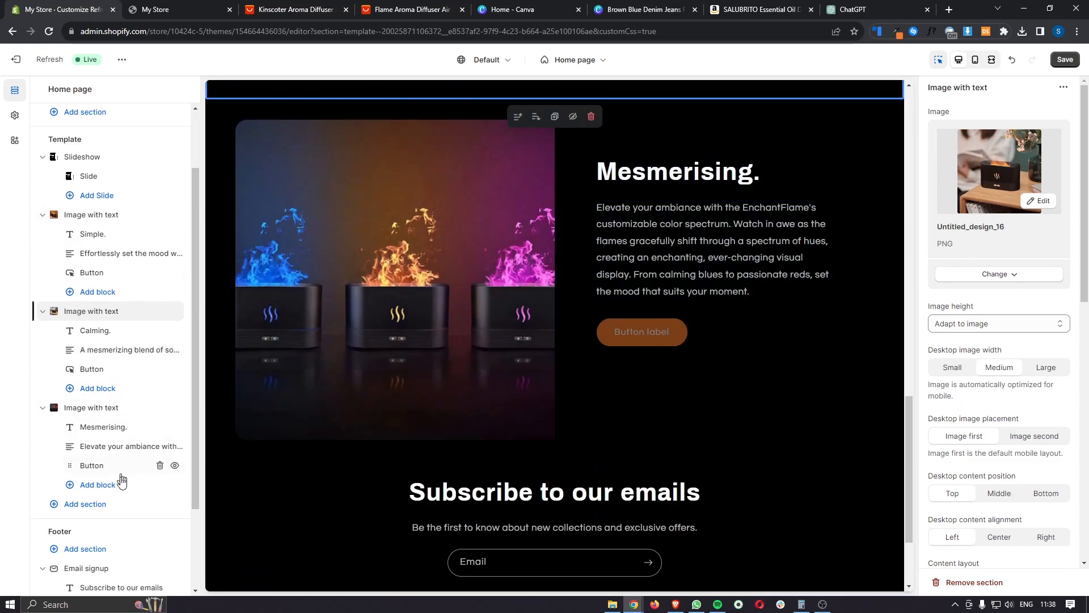
Add a Featured product section below the third image-with-text section and apply color Scheme 6 to it.
left_click(81, 510)
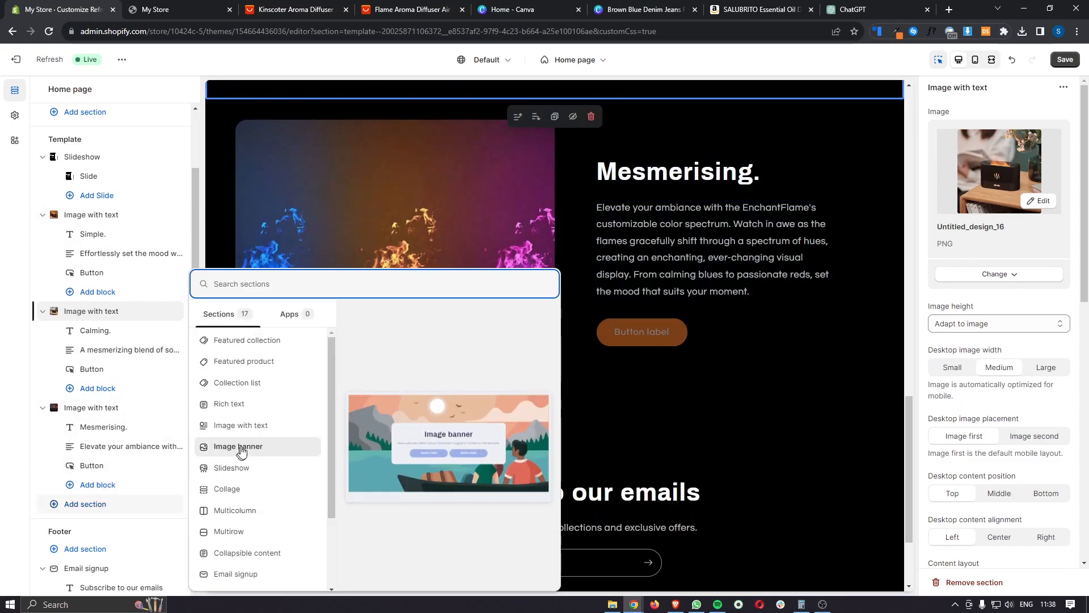
left_click(270, 366)
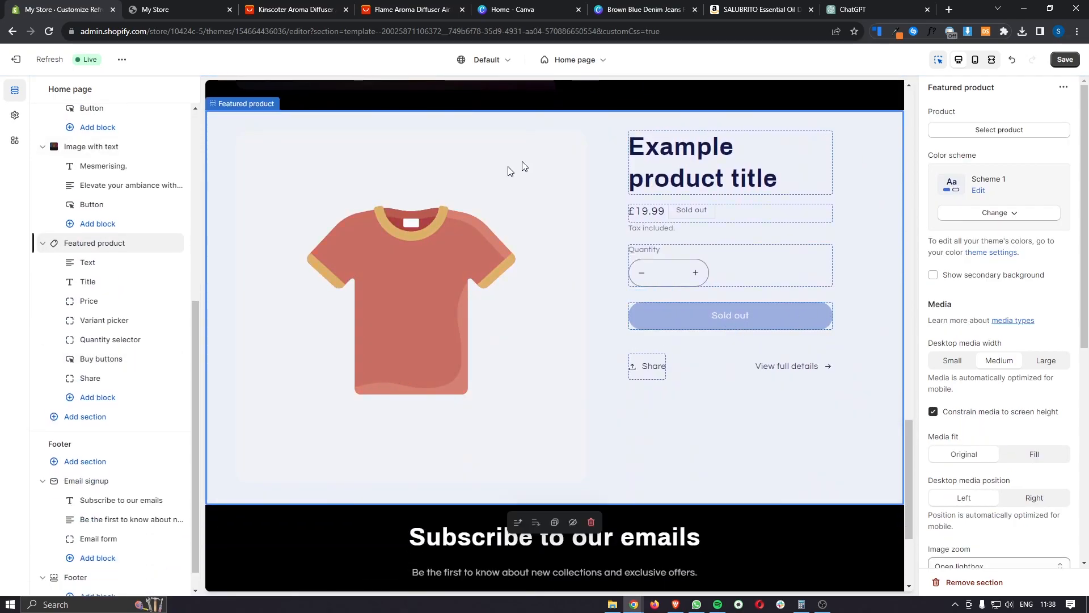
scroll(480, 326, "up", 1)
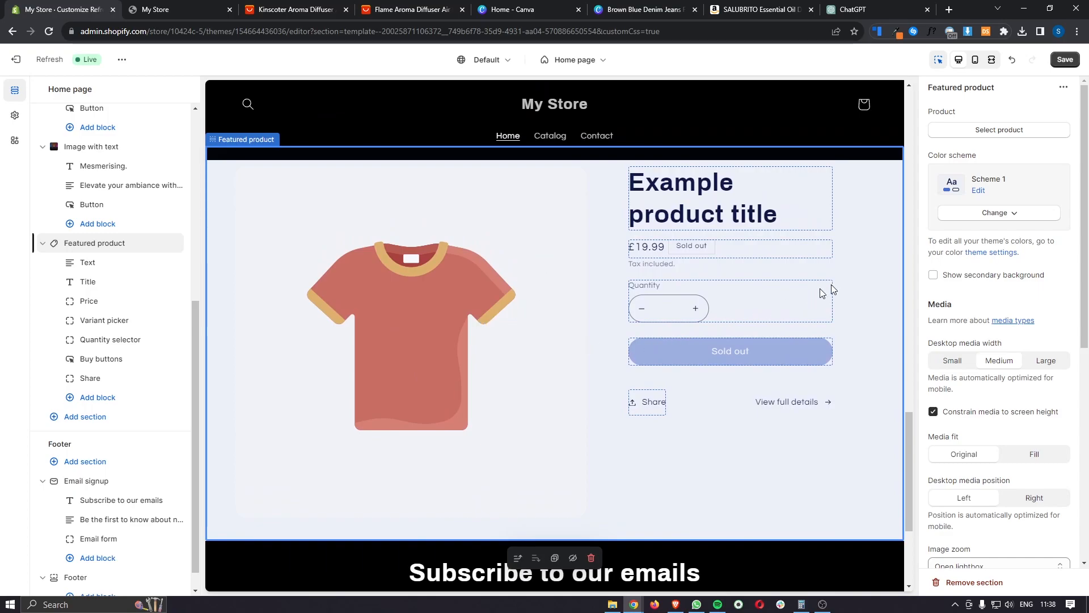
left_click(998, 212)
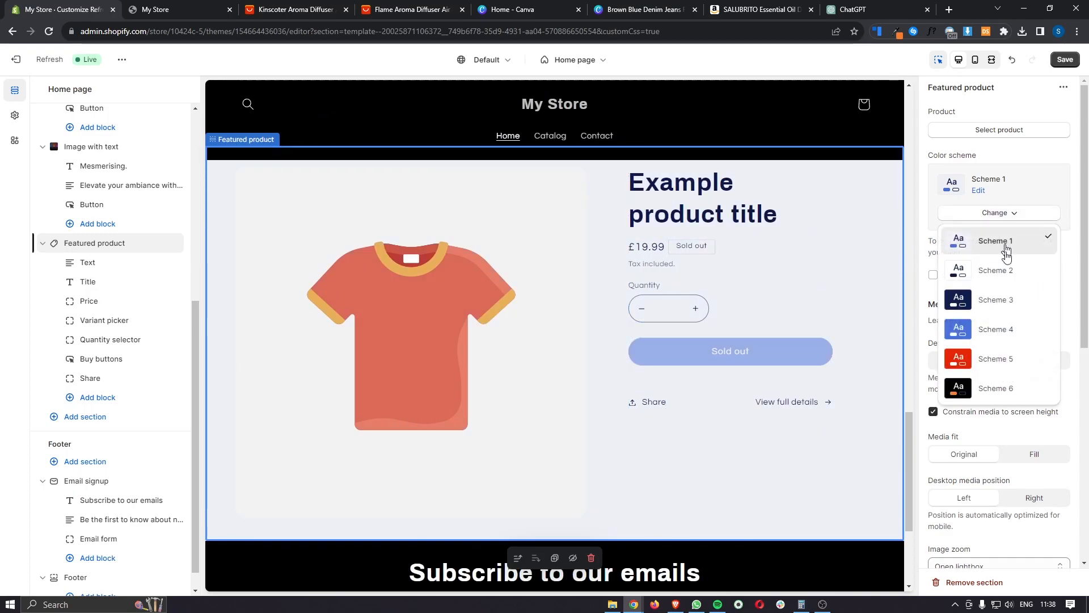
left_click(990, 388)
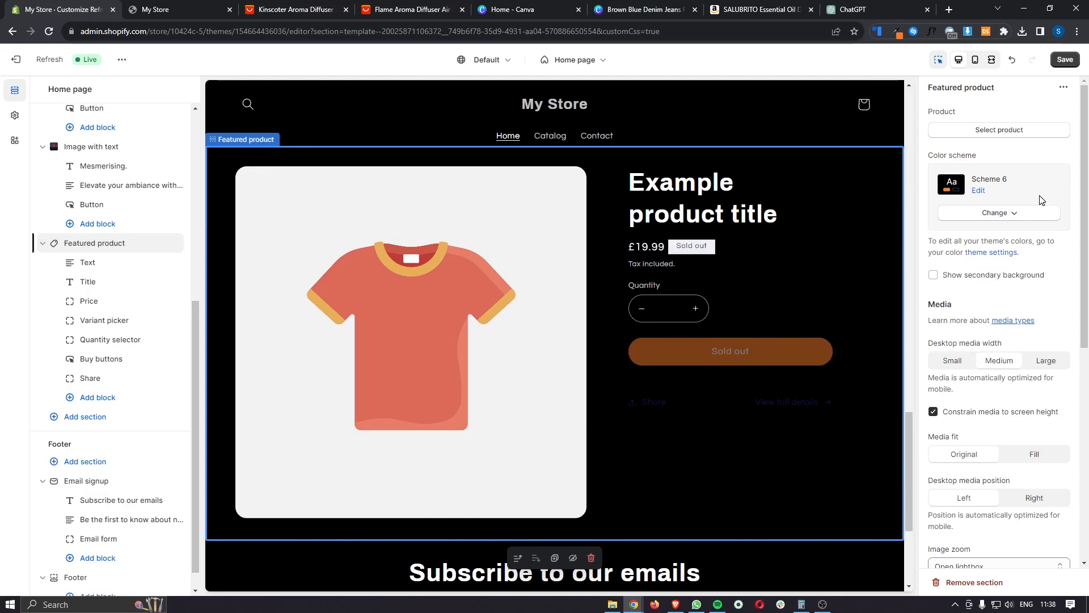
Assign the Fire Aroma Diffuser as the product shown in the Featured product section.
left_click_drag(930, 115, 959, 116)
left_click(1025, 116)
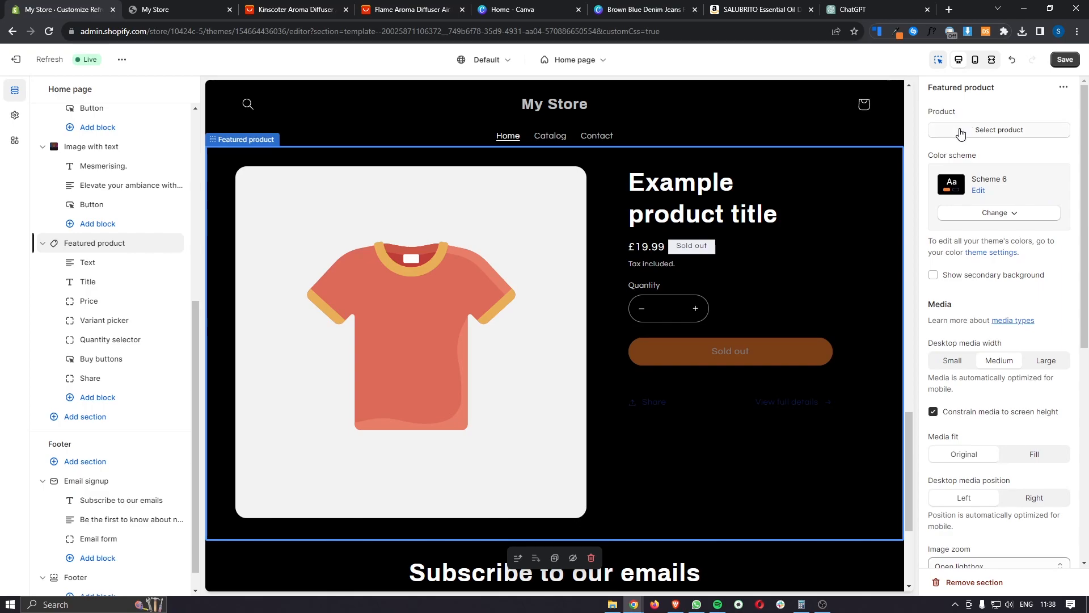
left_click(1000, 131)
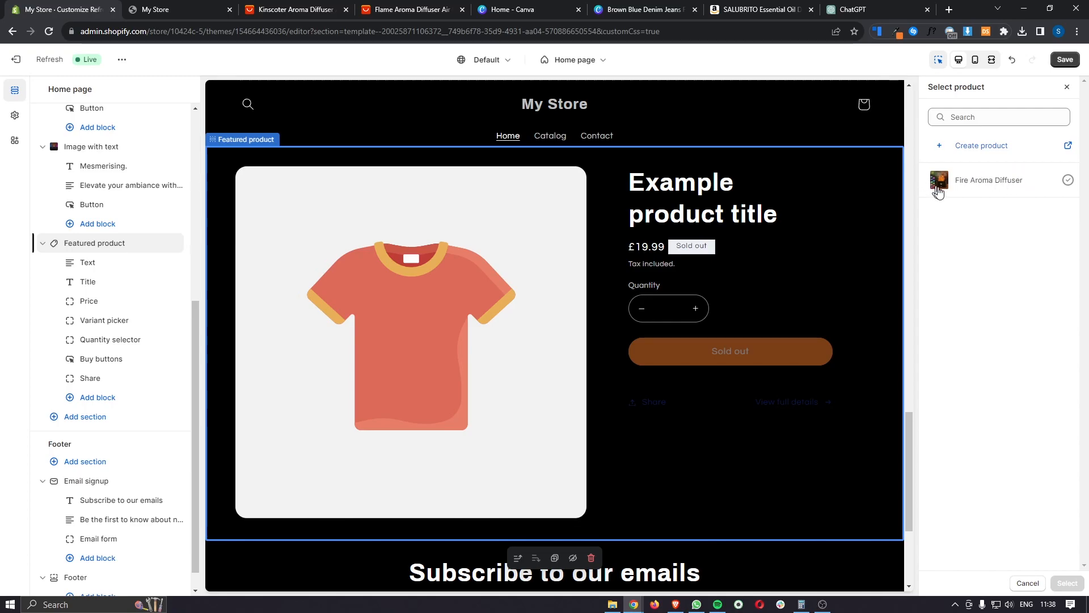
left_click(949, 174)
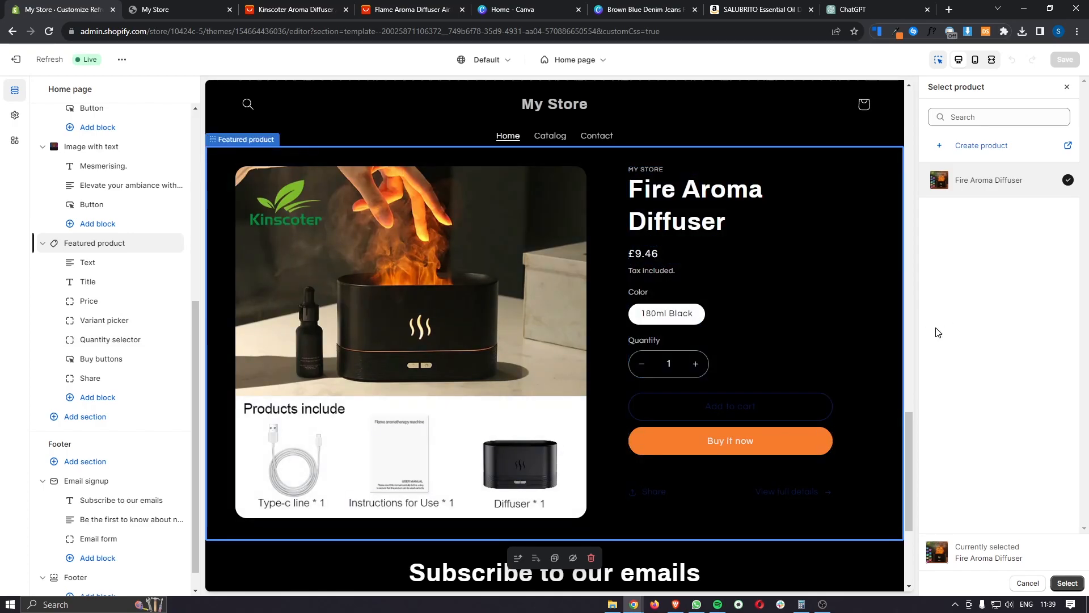
left_click(1067, 584)
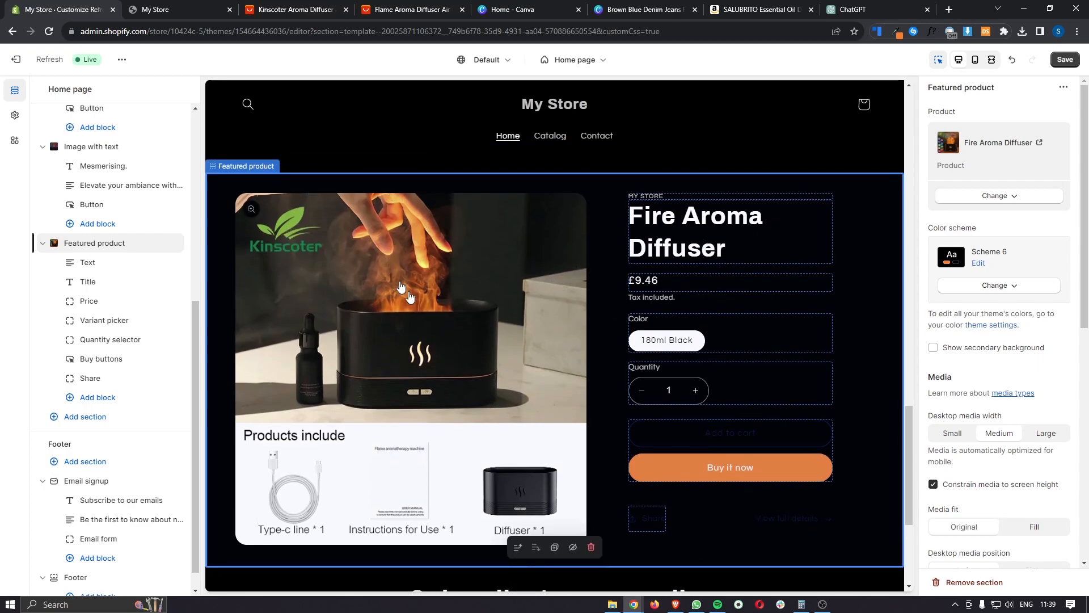
Open the Default product template and examine the Fire Aroma Diffuser page's images, specifications and imported description.
left_click(578, 63)
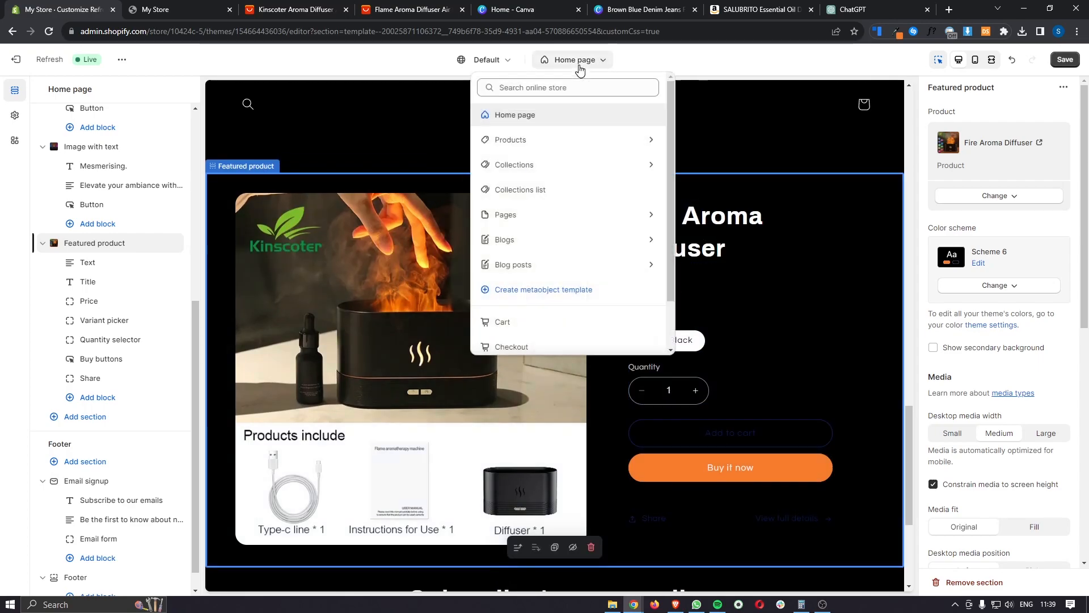
left_click(587, 140)
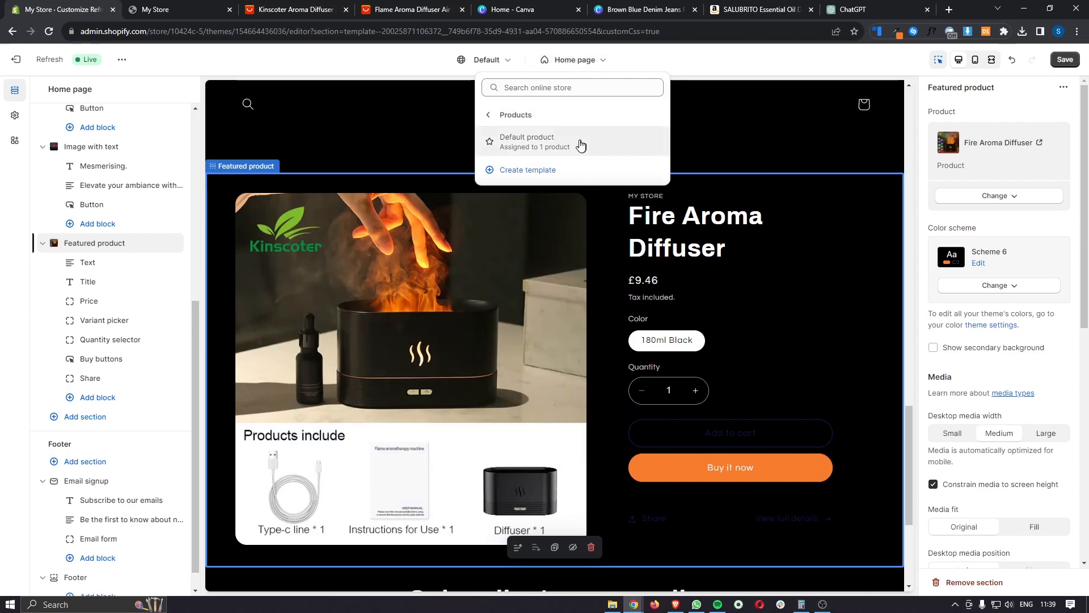
left_click(581, 145)
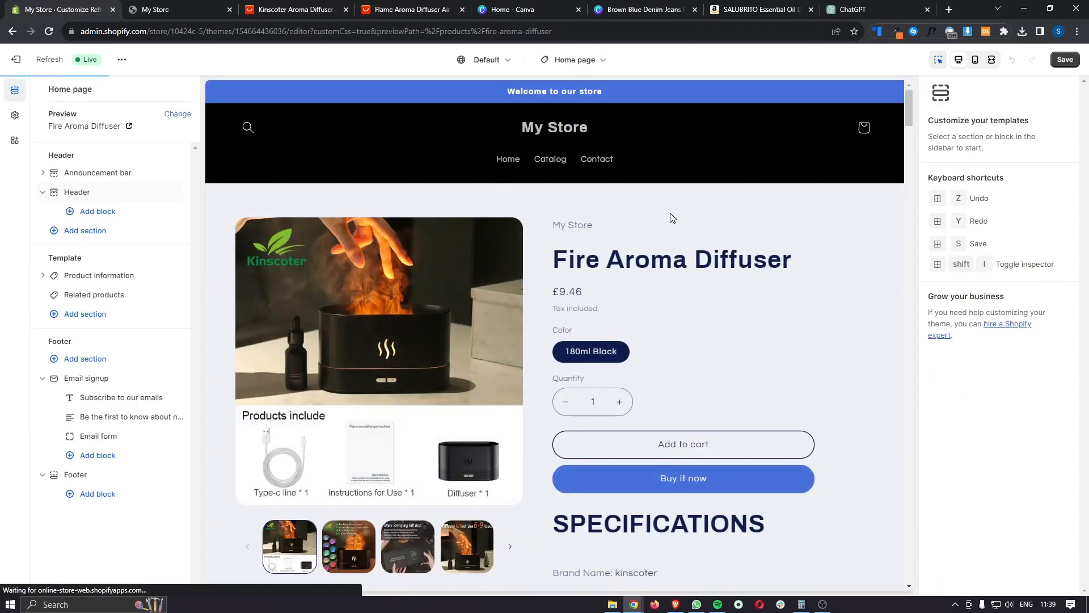
scroll(669, 213, "down", 2)
scroll(752, 215, "down", 13)
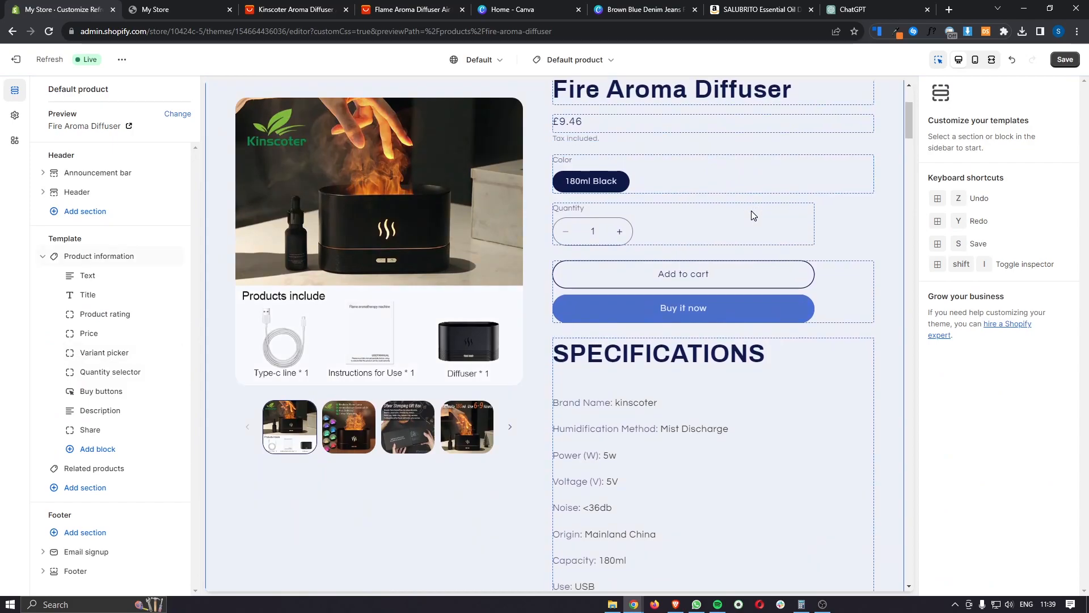
scroll(753, 214, "down", 10)
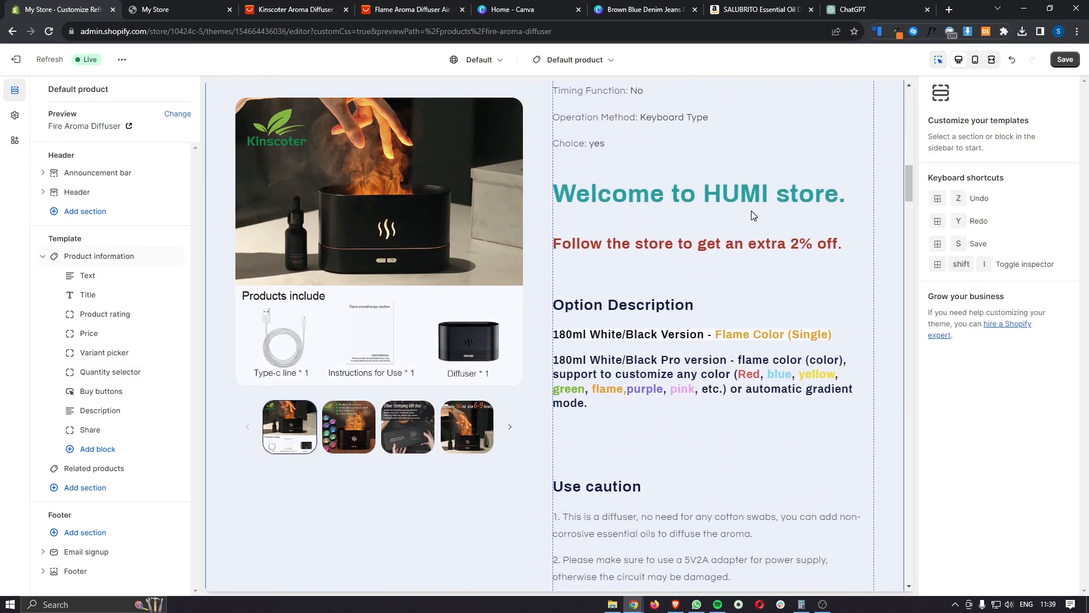
scroll(751, 214, "down", 4)
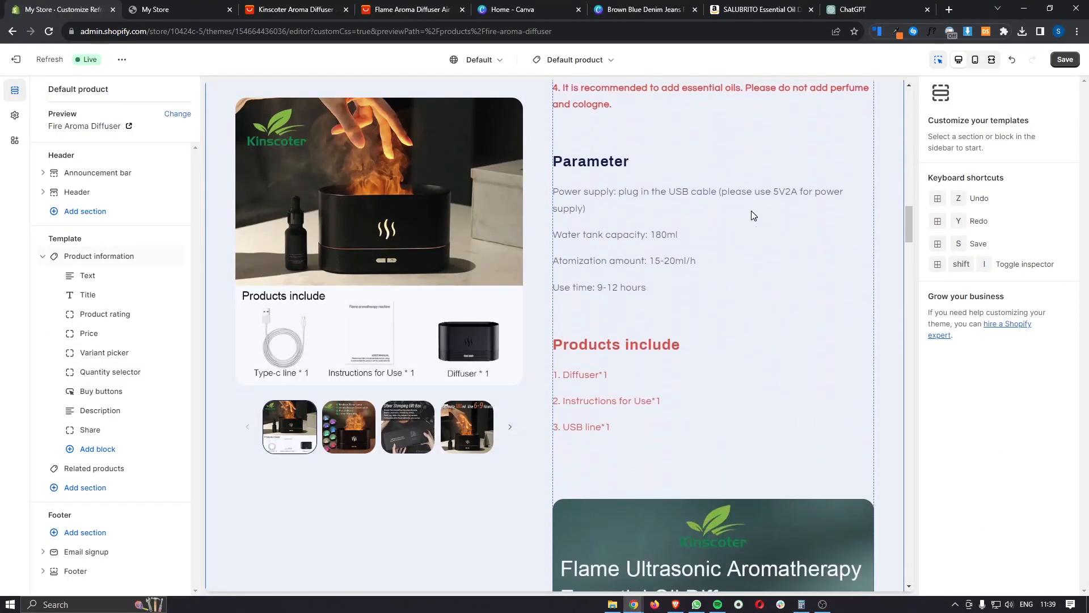
left_click(427, 6)
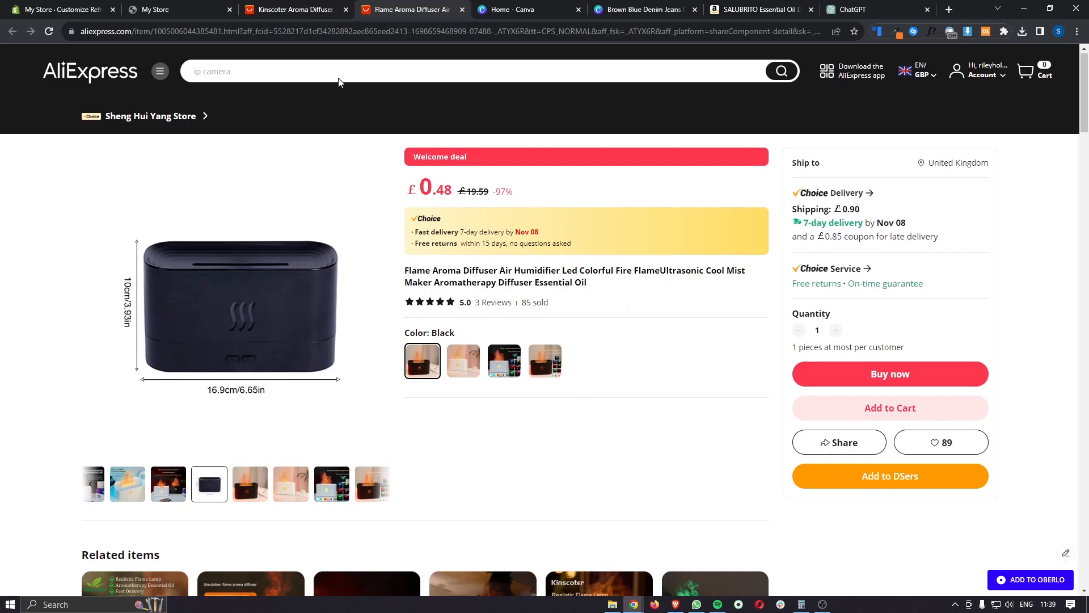
key("ctrl+1")
scroll(617, 333, "up", 10)
scroll(617, 333, "up", 10)
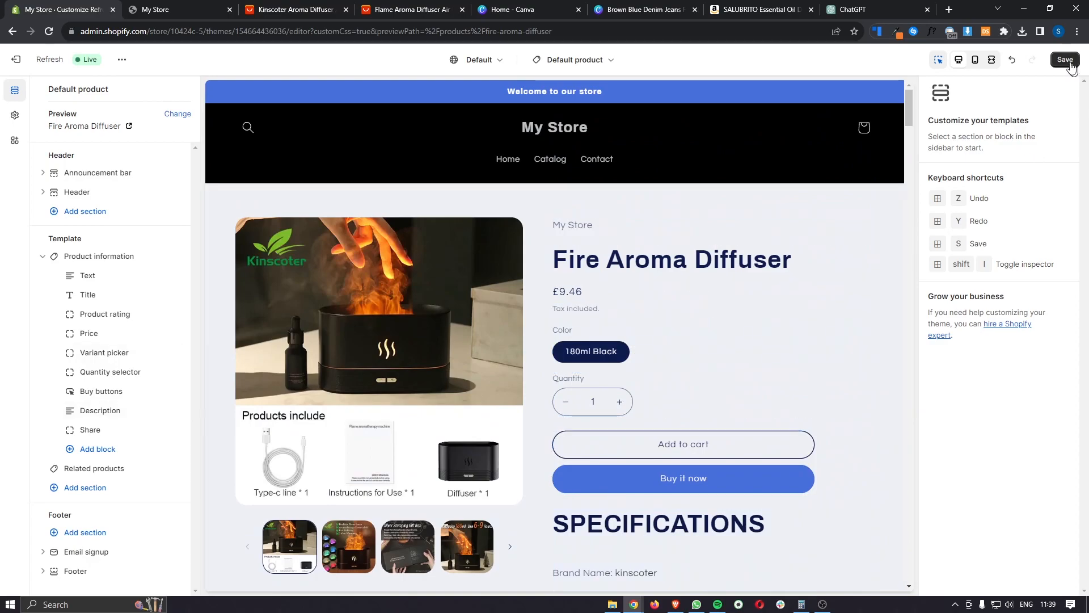
Save the theme changes, then open the Fire Aroma Diffuser product for editing in the store admin.
left_click(1065, 60)
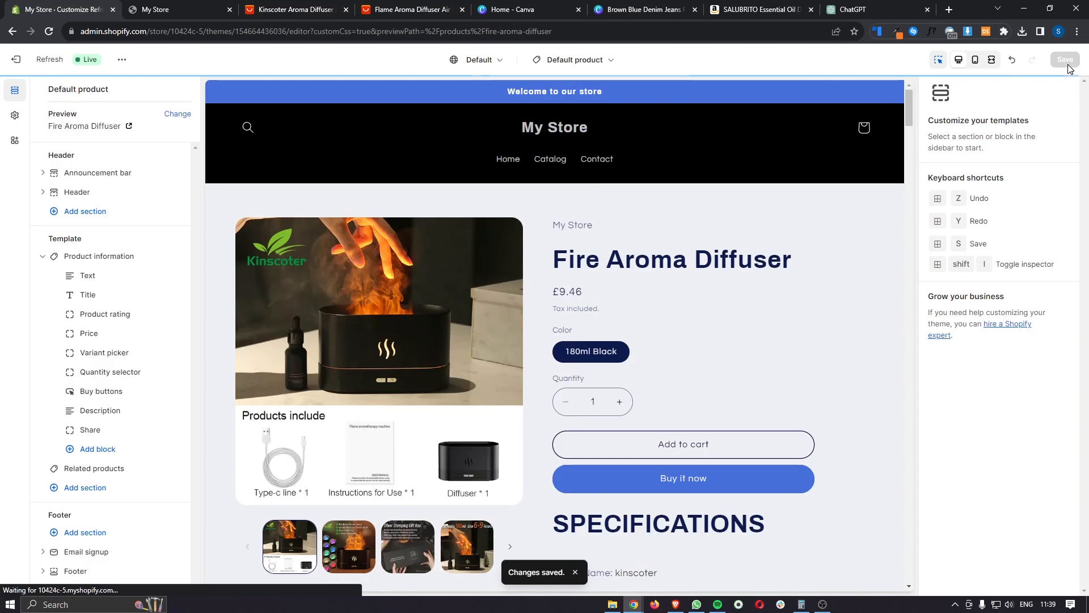
left_click(20, 63)
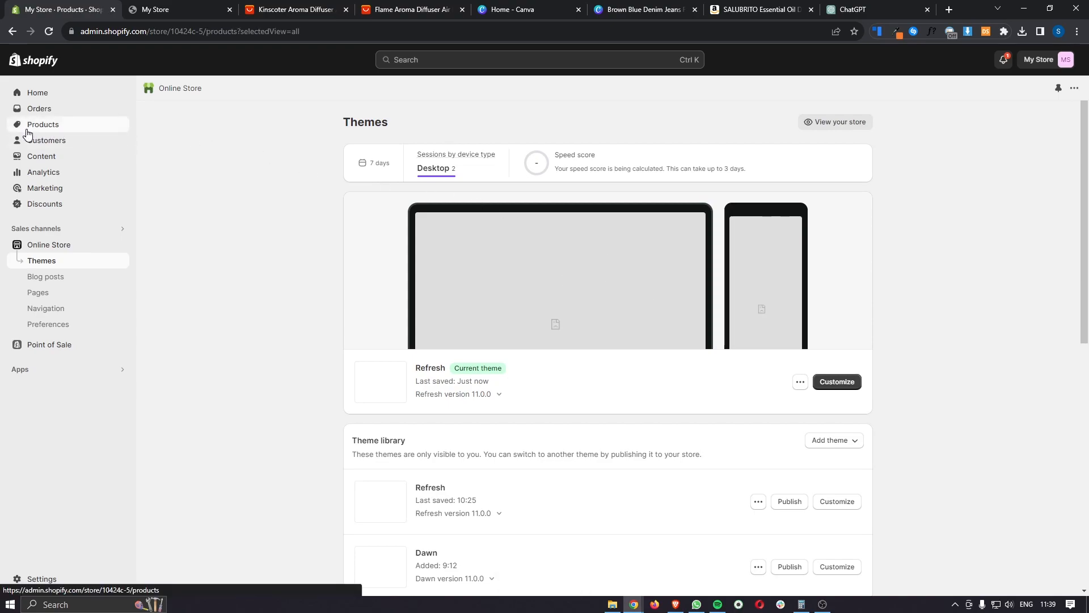
left_click(51, 130)
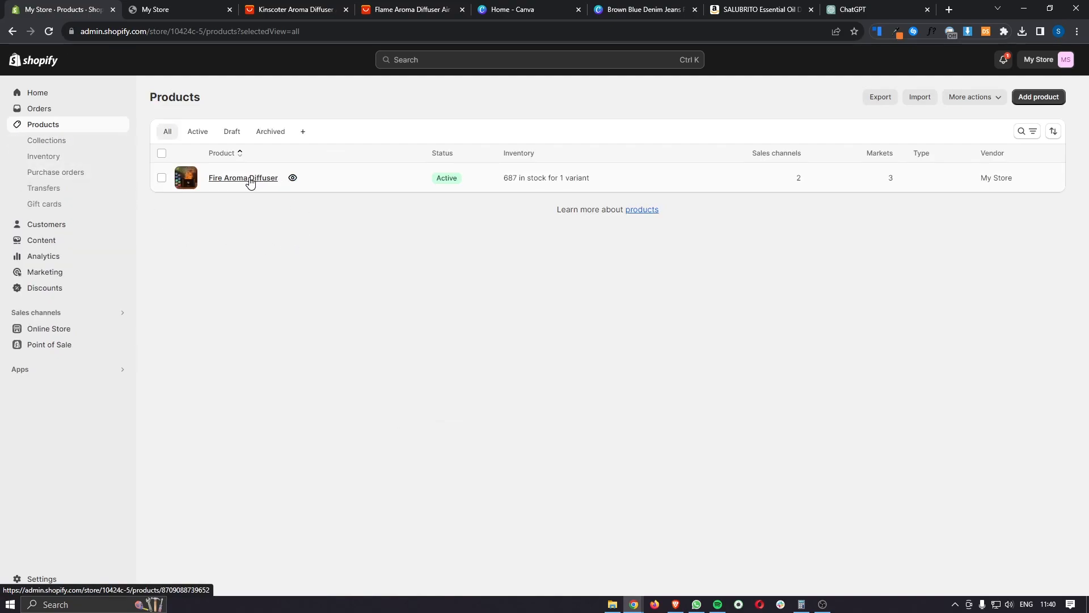
left_click(251, 180)
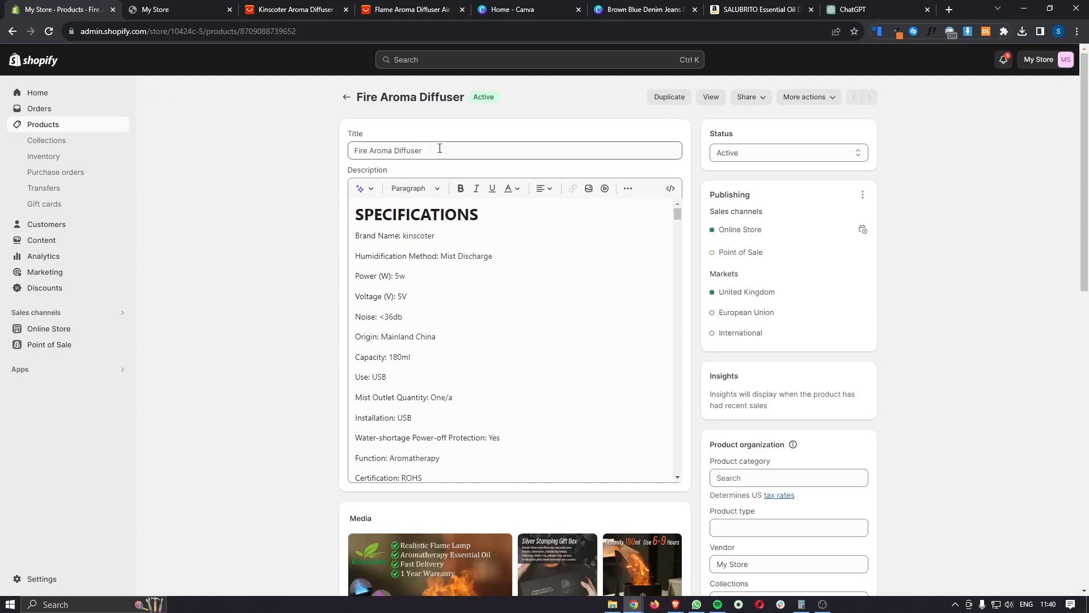
Replace the product title "Fire Aroma Diffuser" with "EmberMyst".
left_click_drag(441, 149, 352, 148)
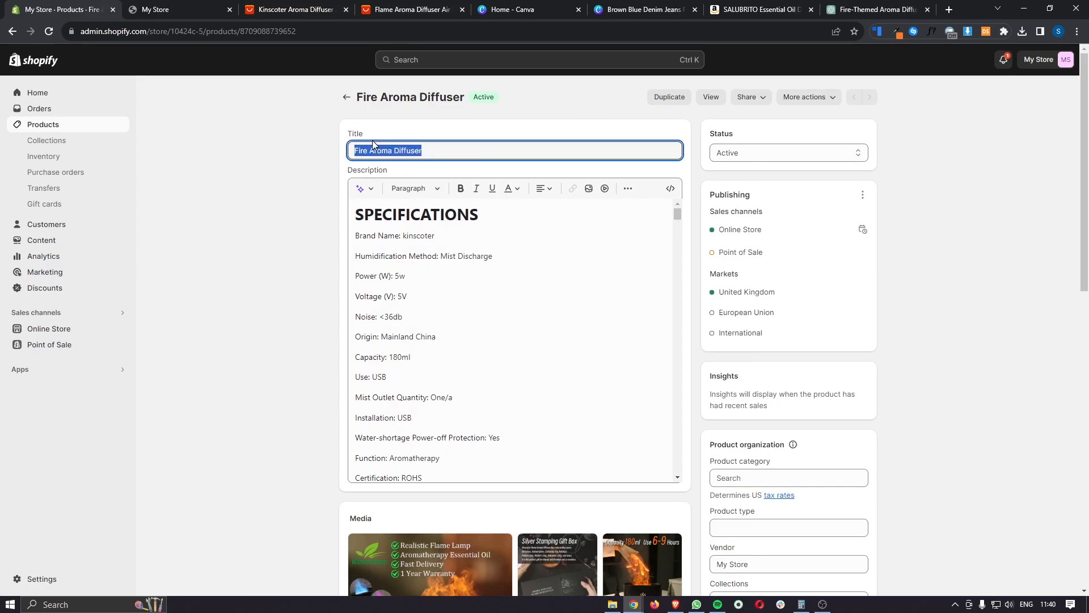
key("Caps_Lock")
type("E")
key("Caps_Lock")
type("m")
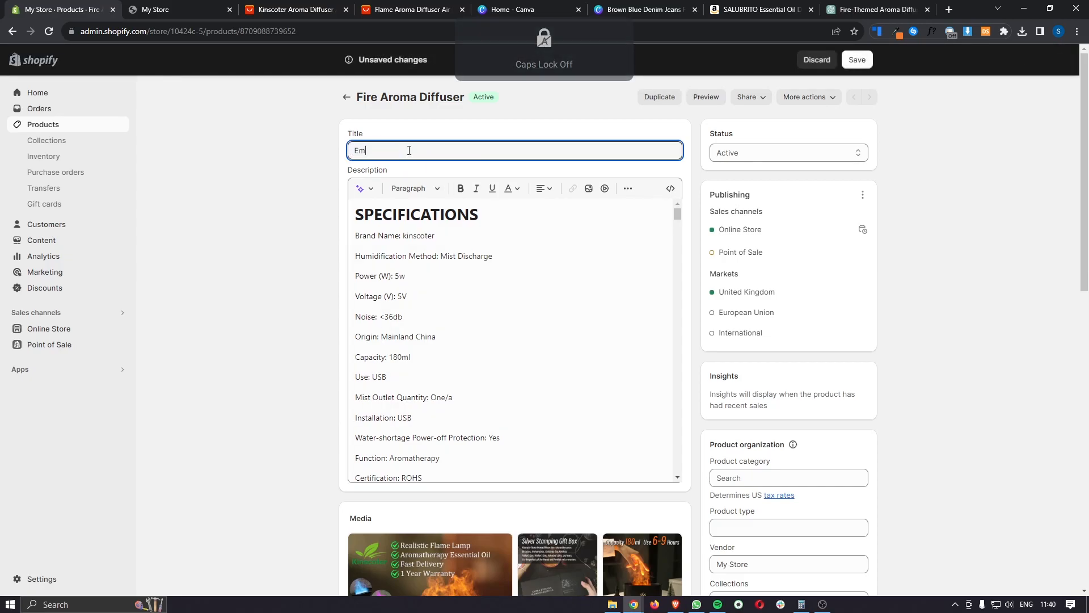
type("ver")
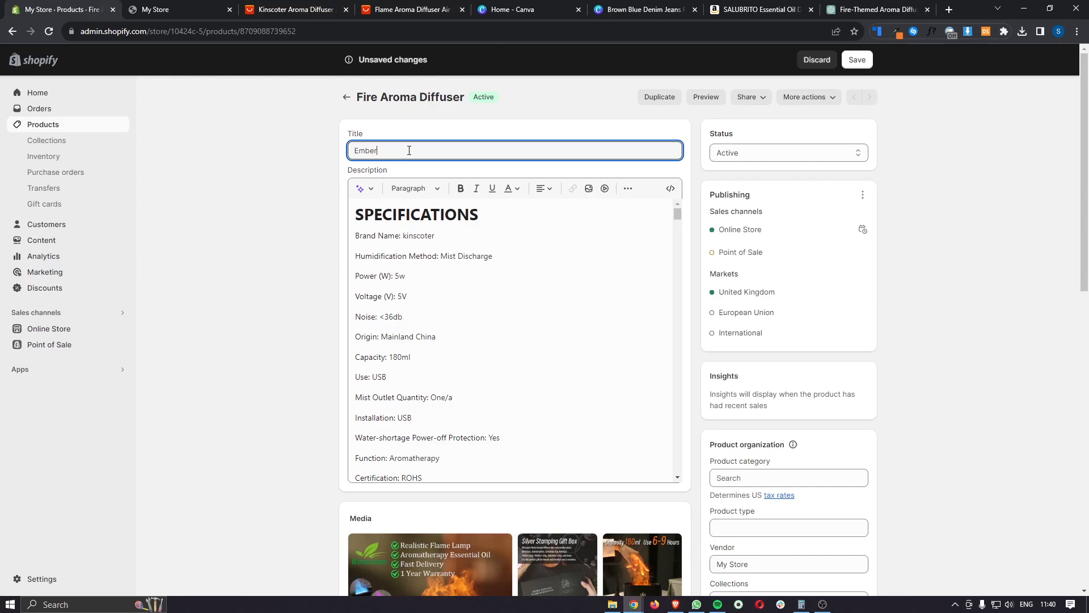
key("Caps_Lock")
type("M")
key("Caps_Lock")
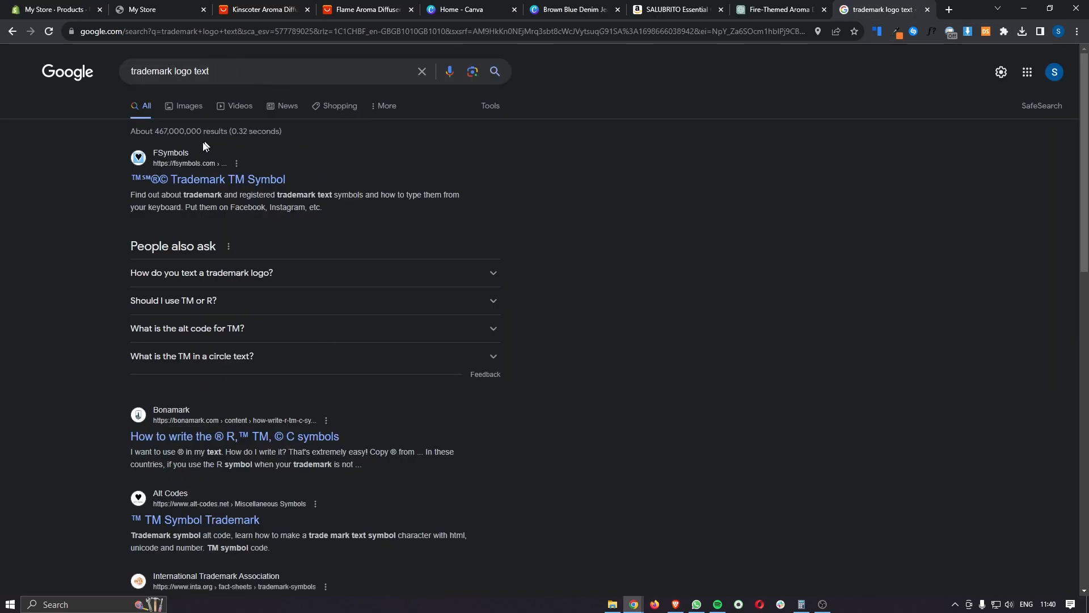
Copy the ™ symbol from the FSymbols trademark page and append it to the product title in Shopify.
left_click(215, 181)
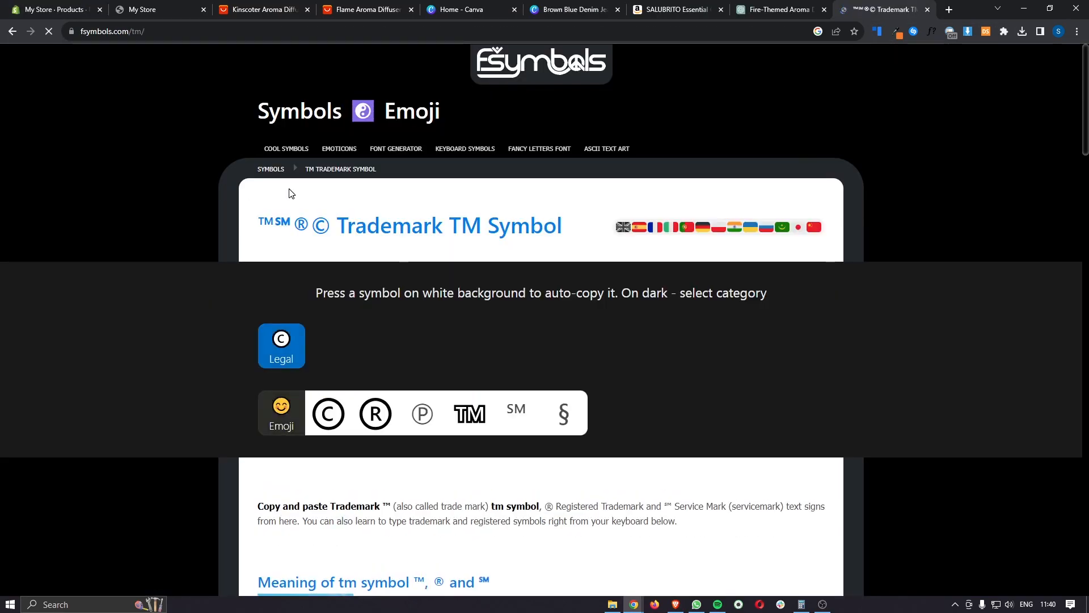
double_click(266, 219)
key("ctrl+c")
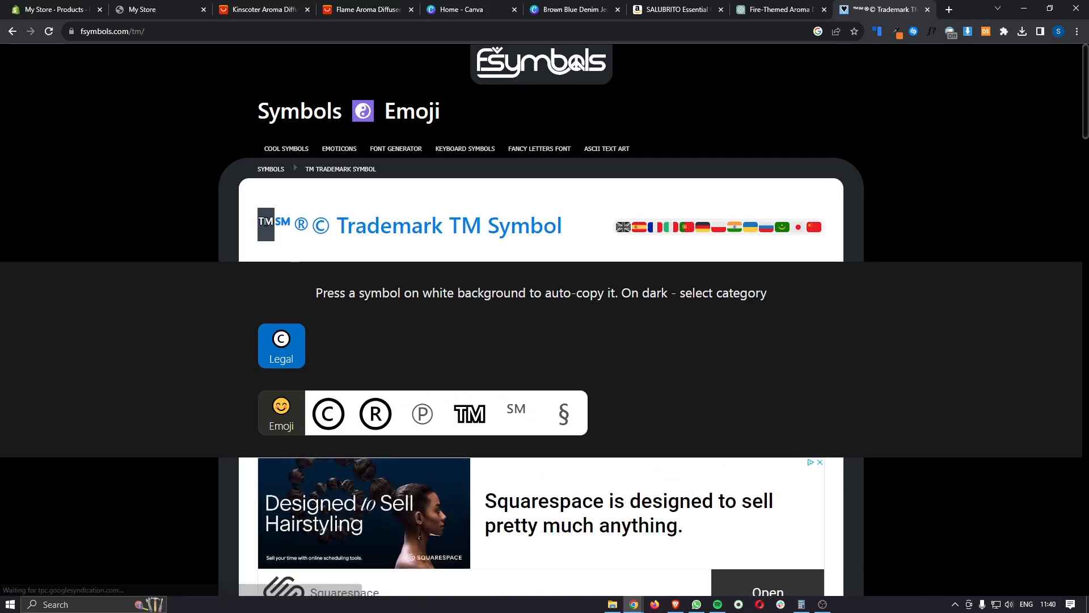
left_click(71, 7)
key("ctrl+v")
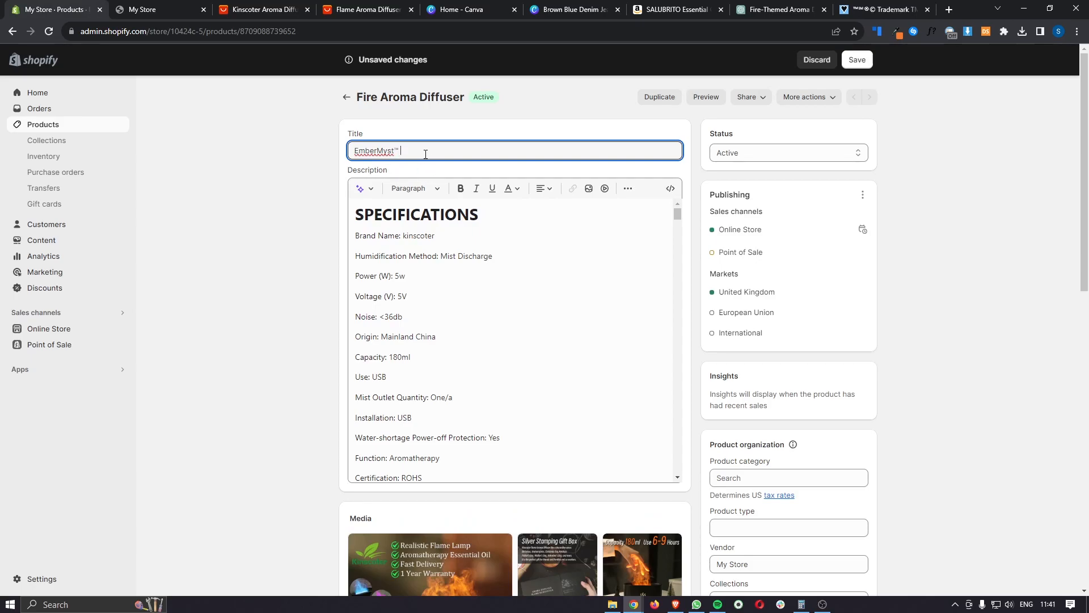
Complete the product title so it reads "EmberMyst™ Fire Aroma Diffuser".
type("F")
key("Caps_Lock")
type("ire")
key("Caps_Lock")
type("Aroma Diffuser")
left_click(636, 277)
Delete the entire imported supplier text and images from the product description, leaving it empty.
scroll(637, 277, "down", 15)
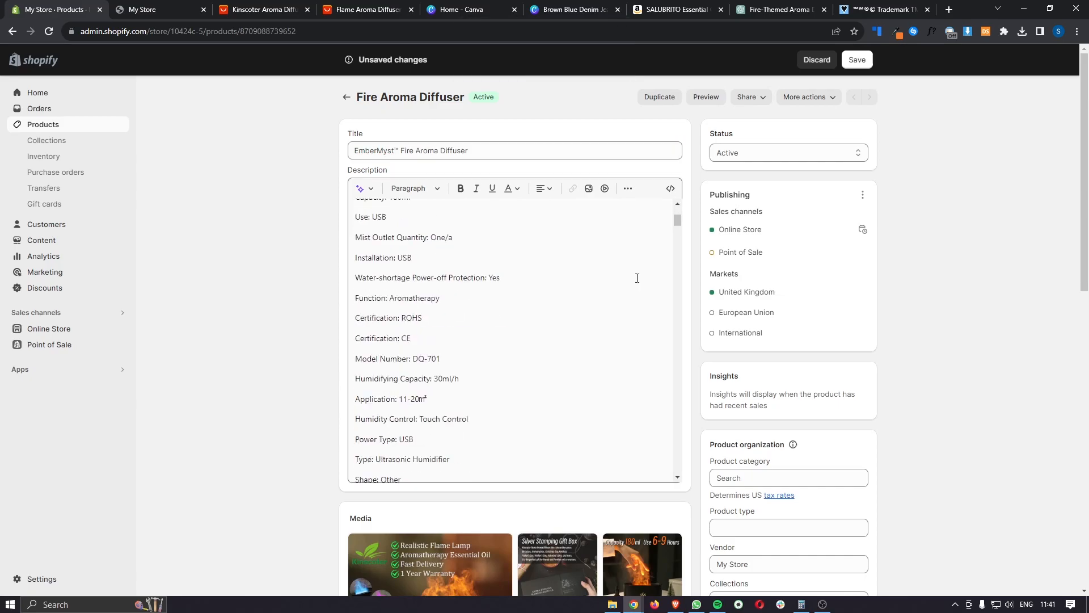
scroll(637, 277, "down", 20)
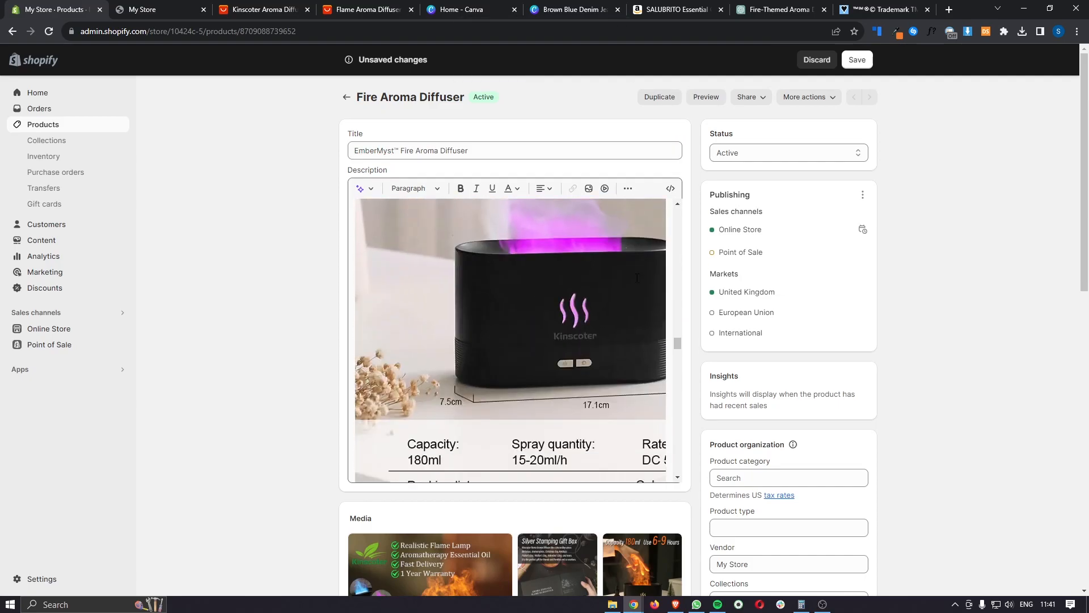
scroll(637, 278, "down", 5)
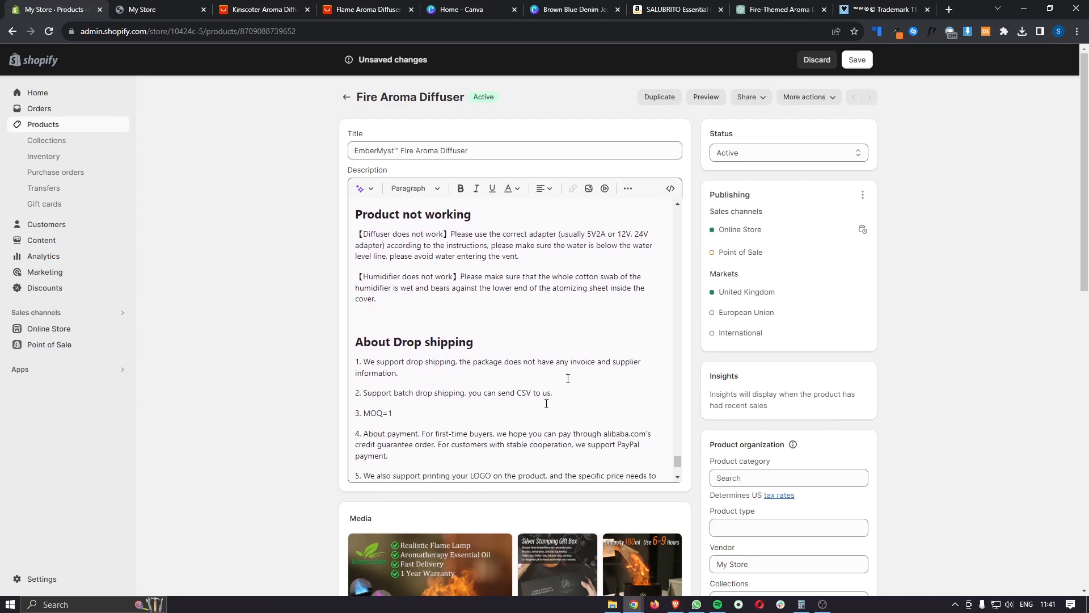
left_click_drag(556, 380, 365, 206)
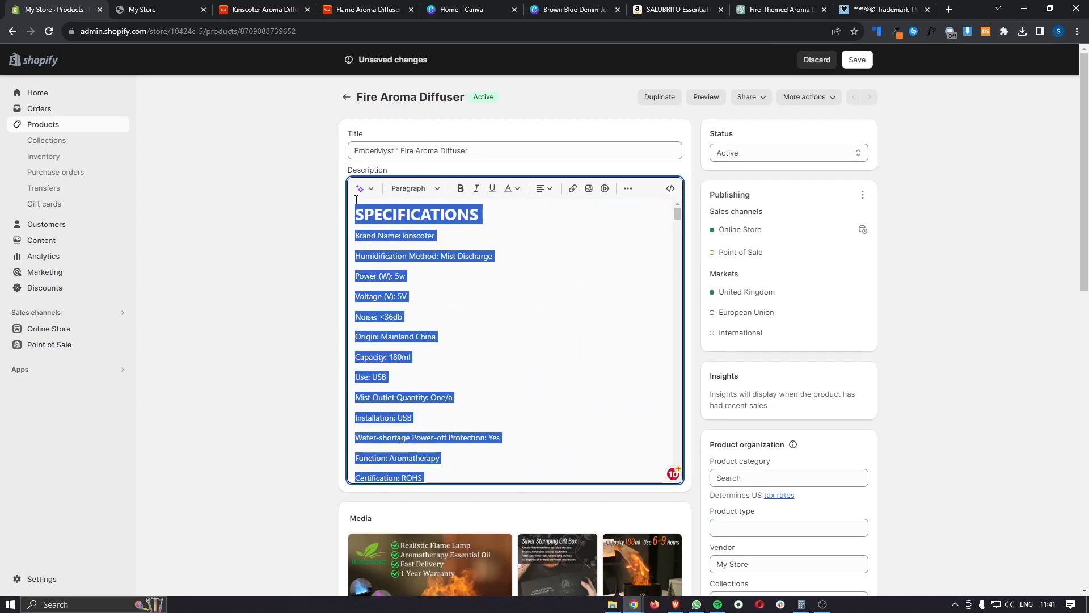
left_click(356, 200)
key("ctrl+a")
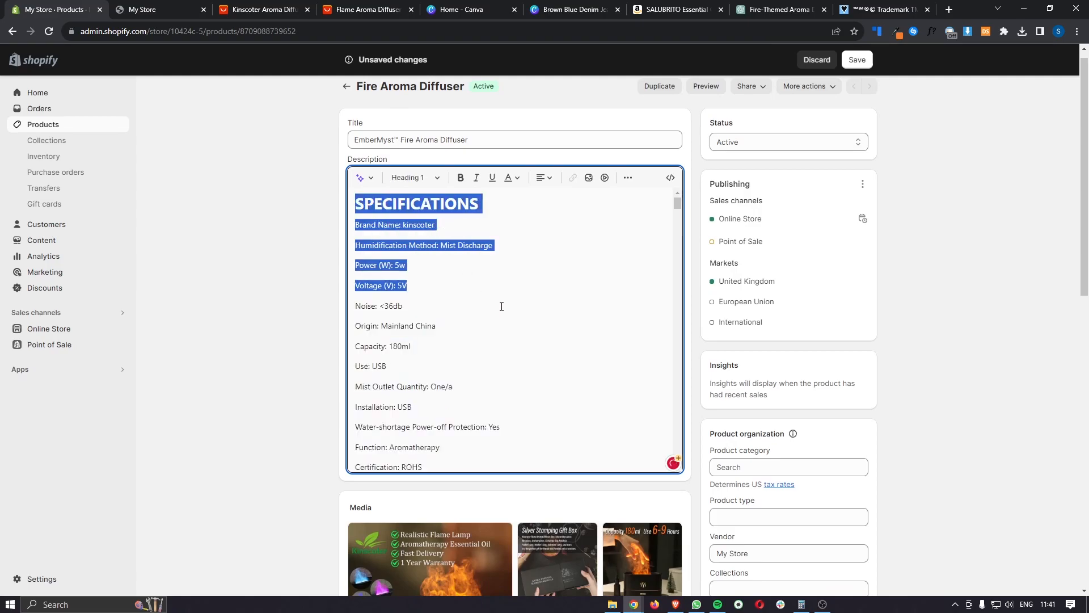
key("BackSpace")
left_click(464, 237)
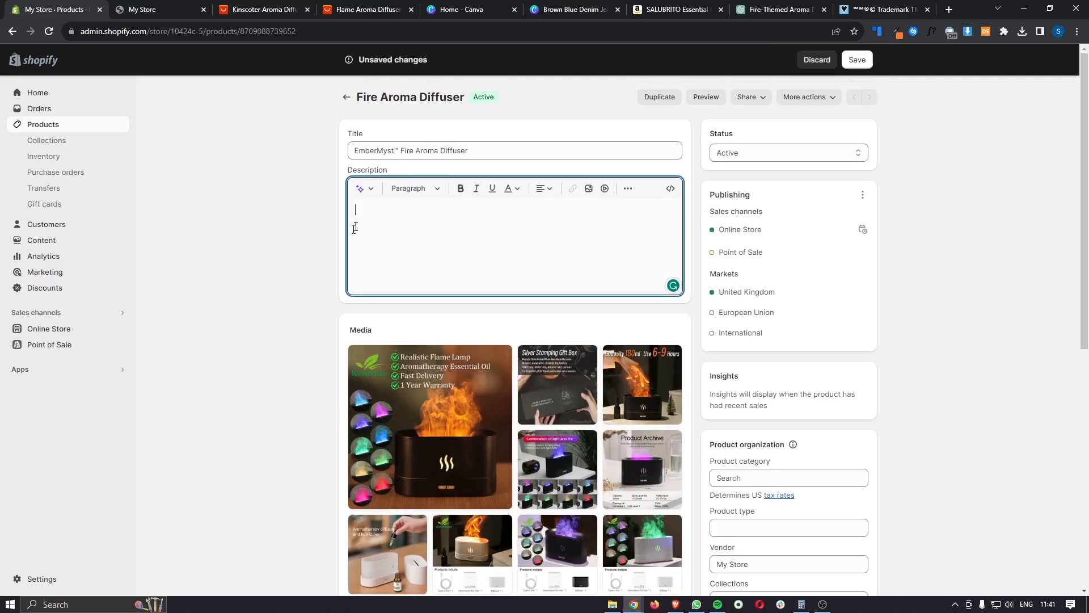
In a new ChatGPT conversation, request a product description for a Shopify store selling an aroma diffuser that looks like it creates fire.
left_click(777, 9)
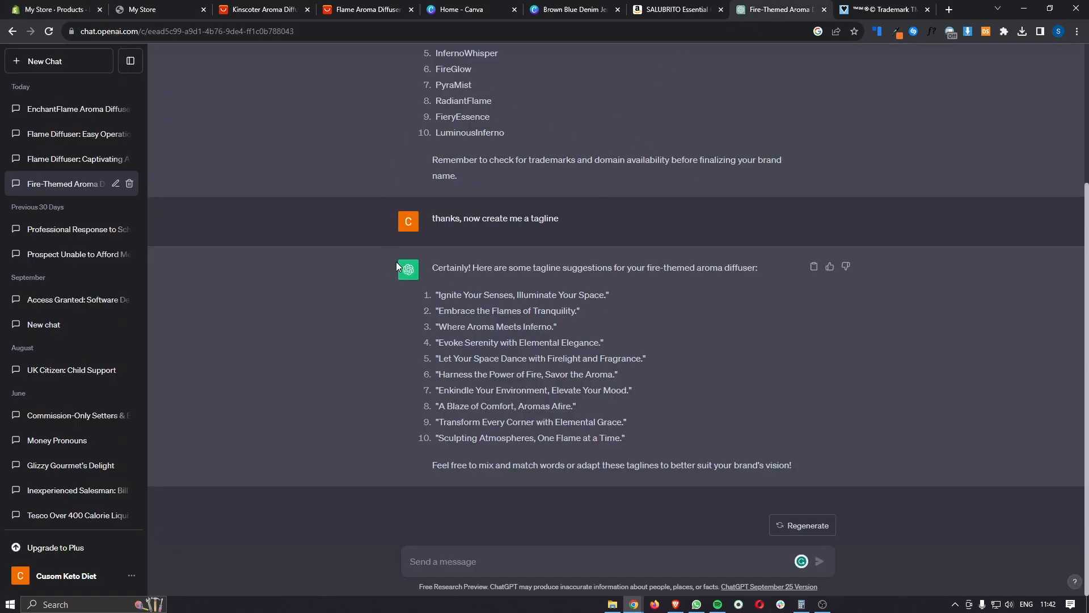
left_click(57, 65)
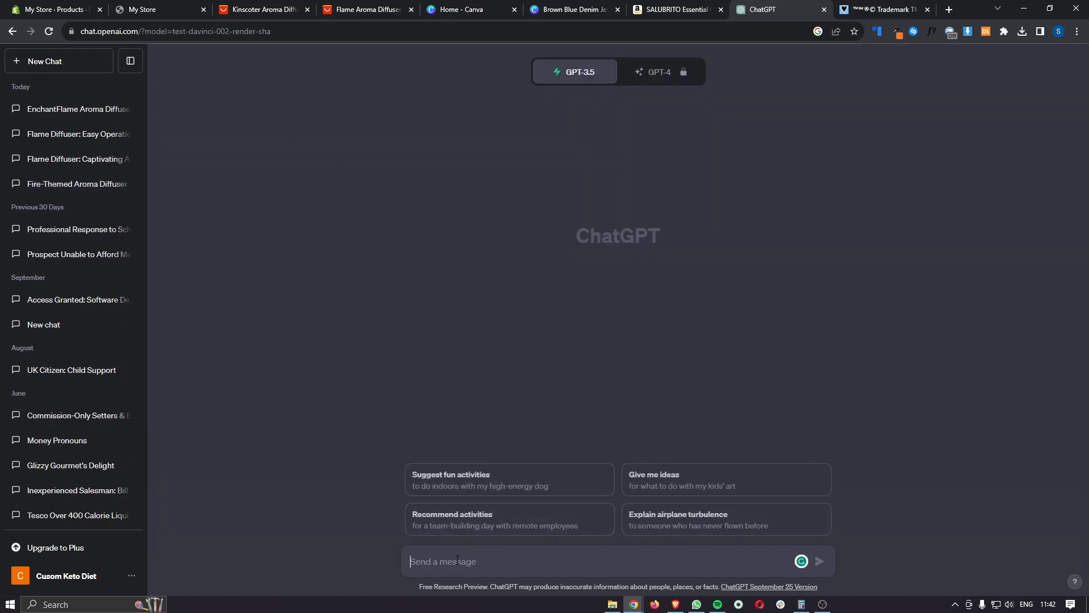
type("Write me a product description for my shopify store, my product is an aroma diffuser that looks like it creates fire")
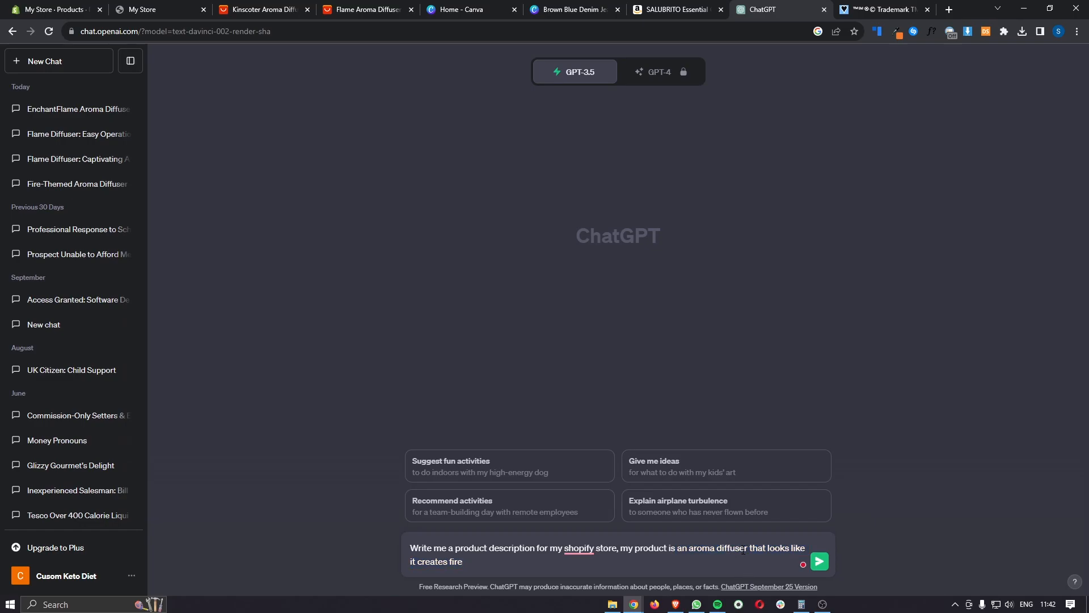
key("Return")
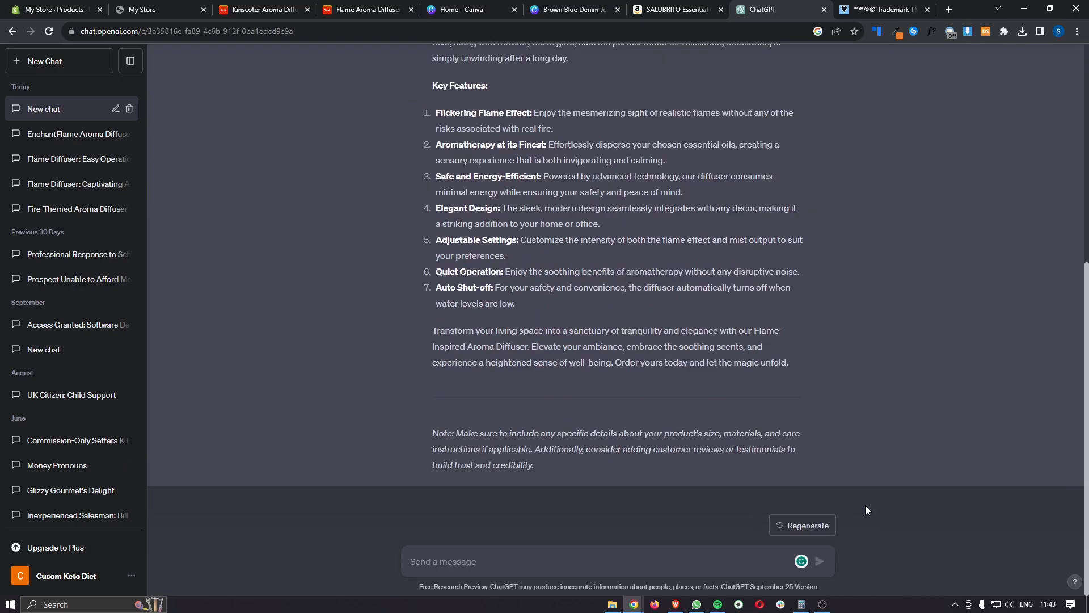
Copy the generated description without its closing note into the Shopify product's description and read it through.
left_click_drag(795, 389, 428, 222)
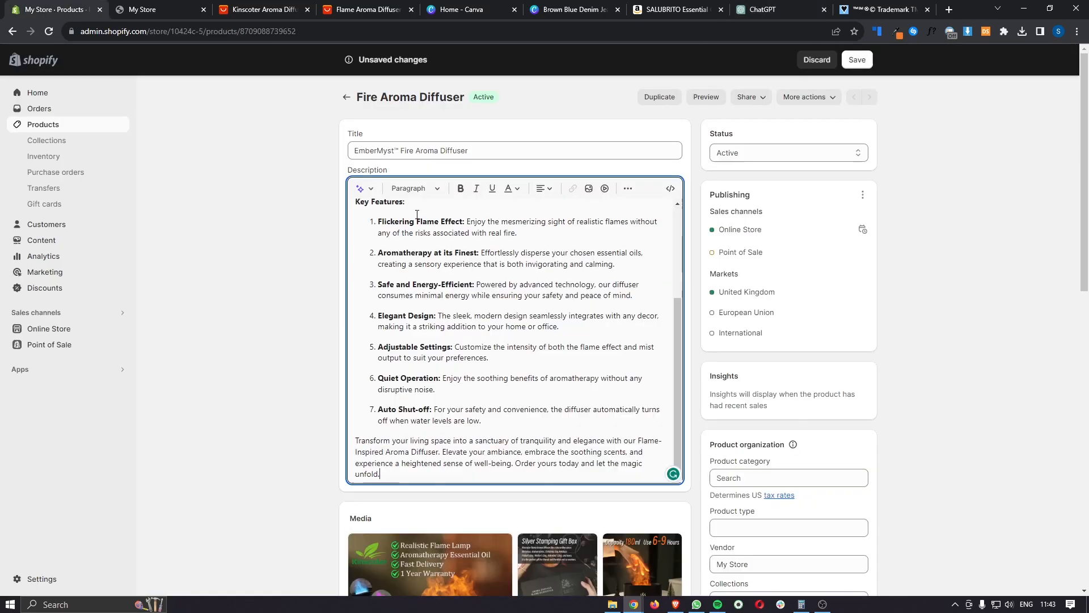
scroll(464, 256, "up", 3)
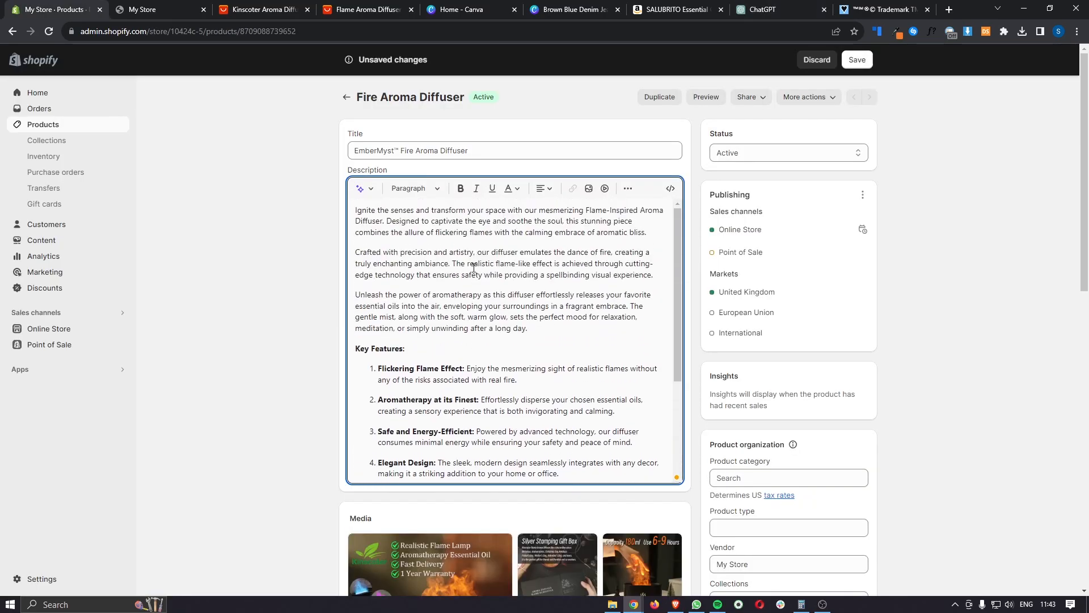
scroll(568, 290, "down", 5)
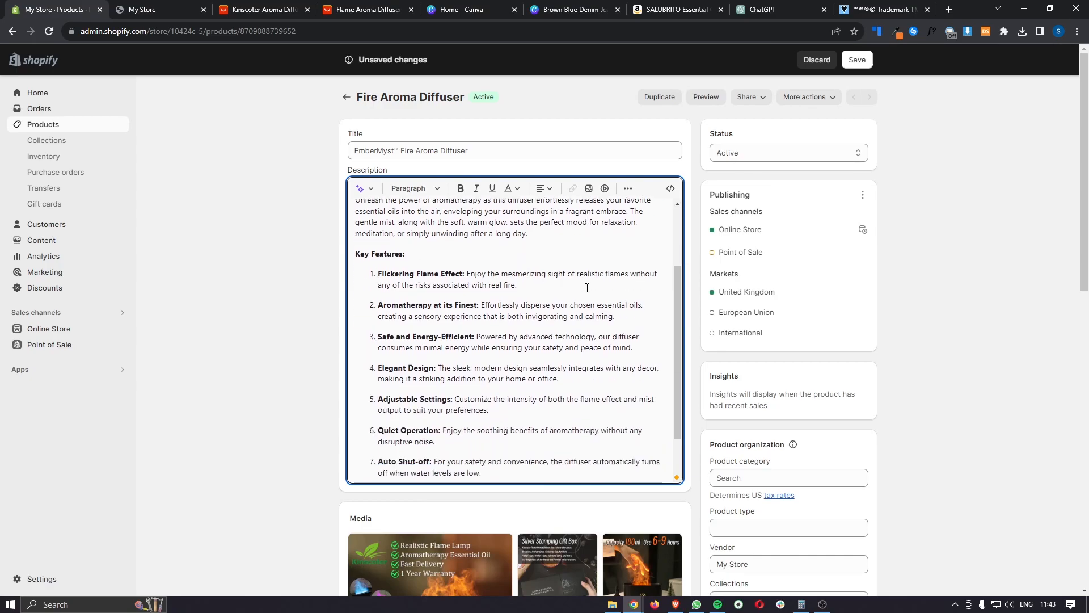
scroll(587, 287, "down", 5)
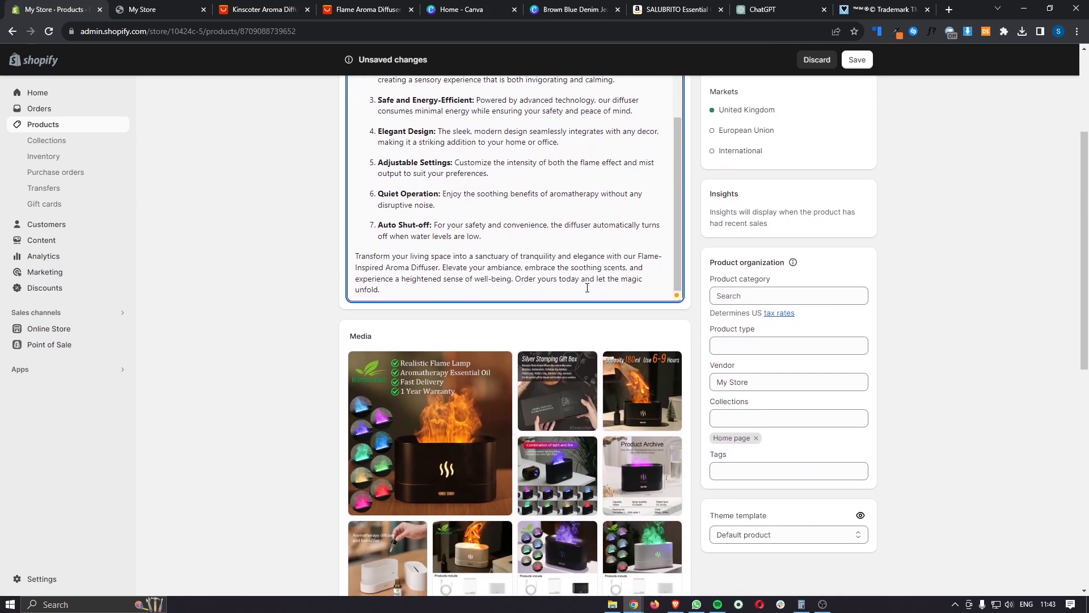
Delete all ten imported supplier images from the product's media.
scroll(588, 292, "down", 1)
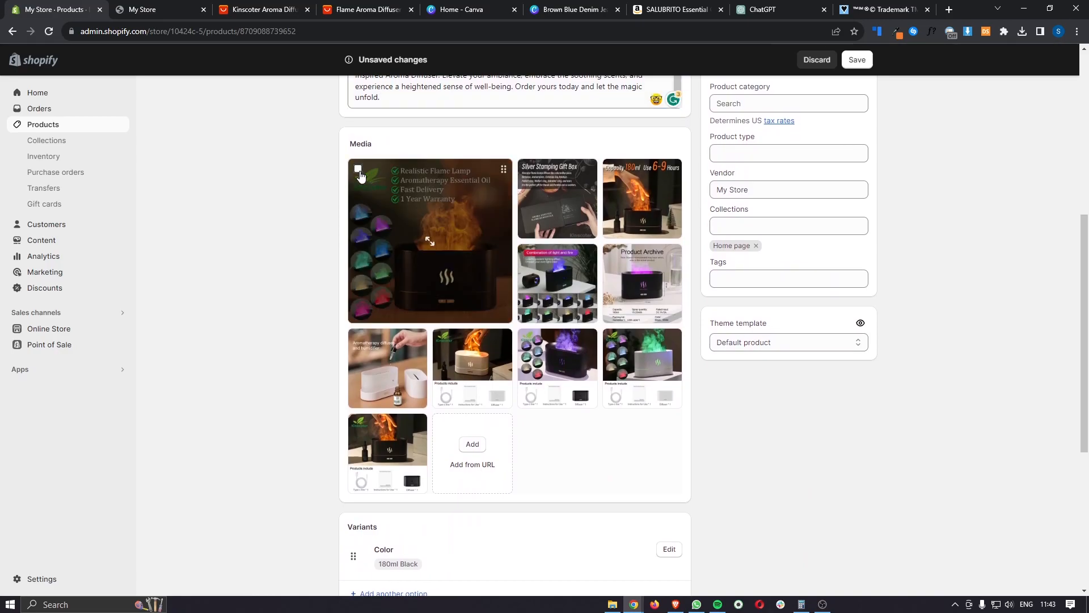
left_click(358, 169)
left_click(527, 169)
left_click(613, 169)
left_click(613, 253)
left_click(528, 254)
left_click(613, 339)
left_click(527, 339)
left_click(442, 338)
left_click(358, 339)
left_click(358, 423)
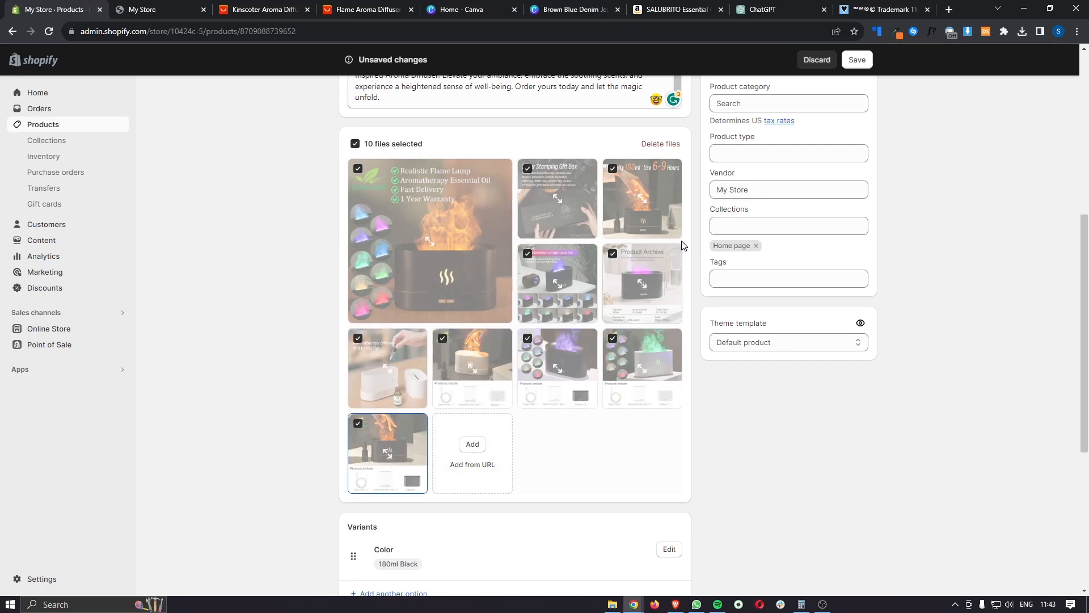
left_click(665, 145)
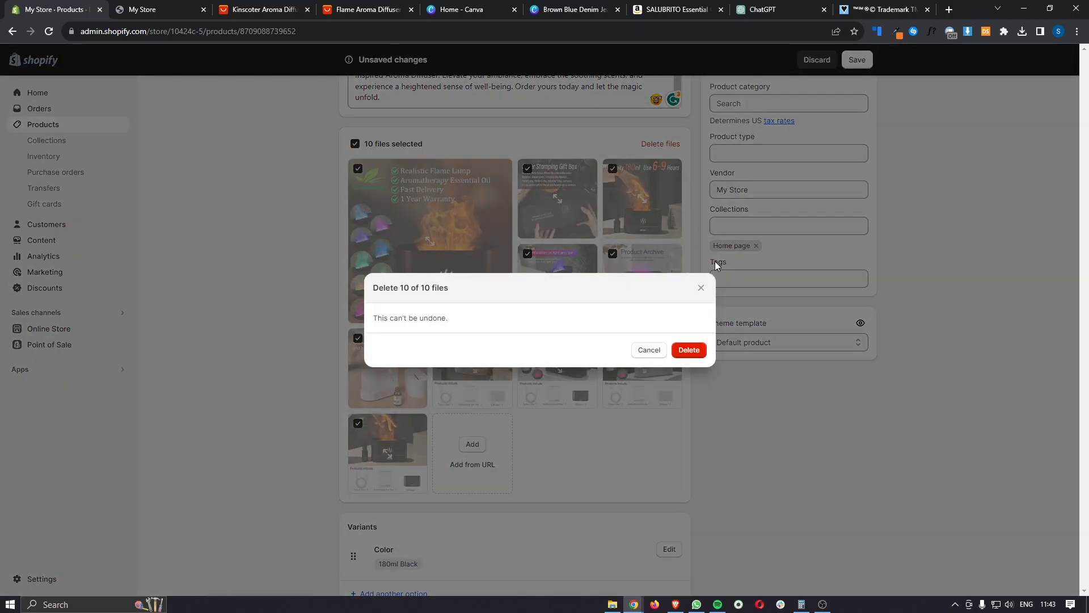
left_click(690, 346)
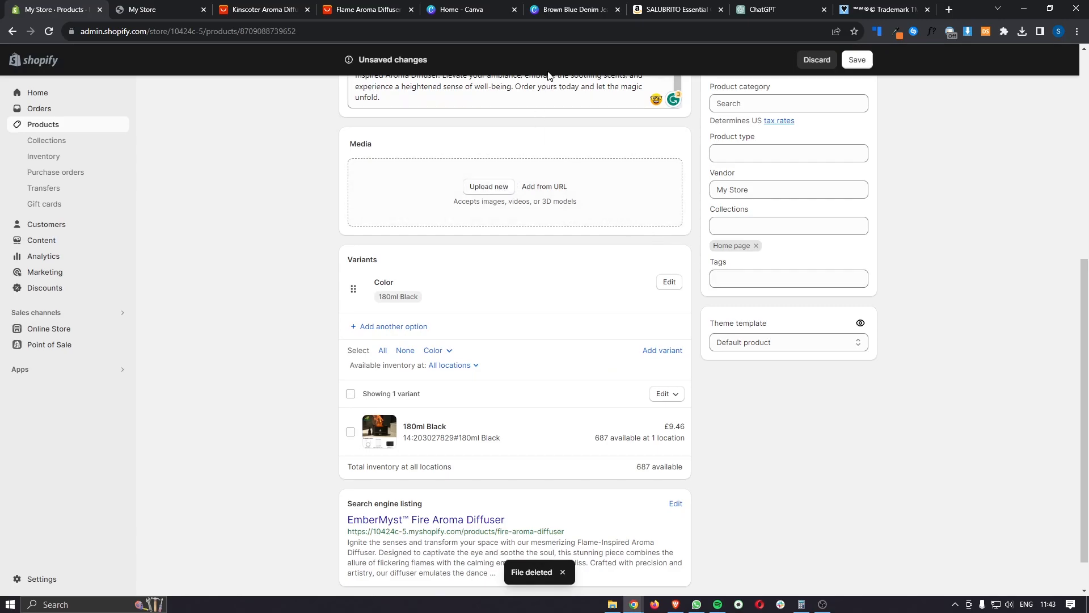
Add the six new black flame diffuser images to the Shopify product's media.
left_click(502, 11)
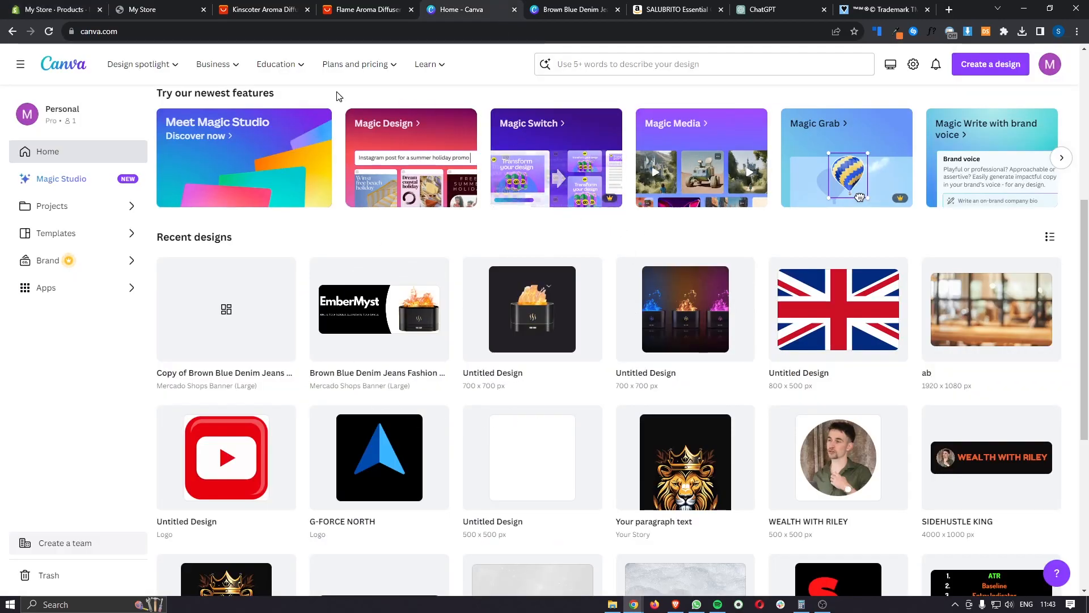
left_click(26, 10)
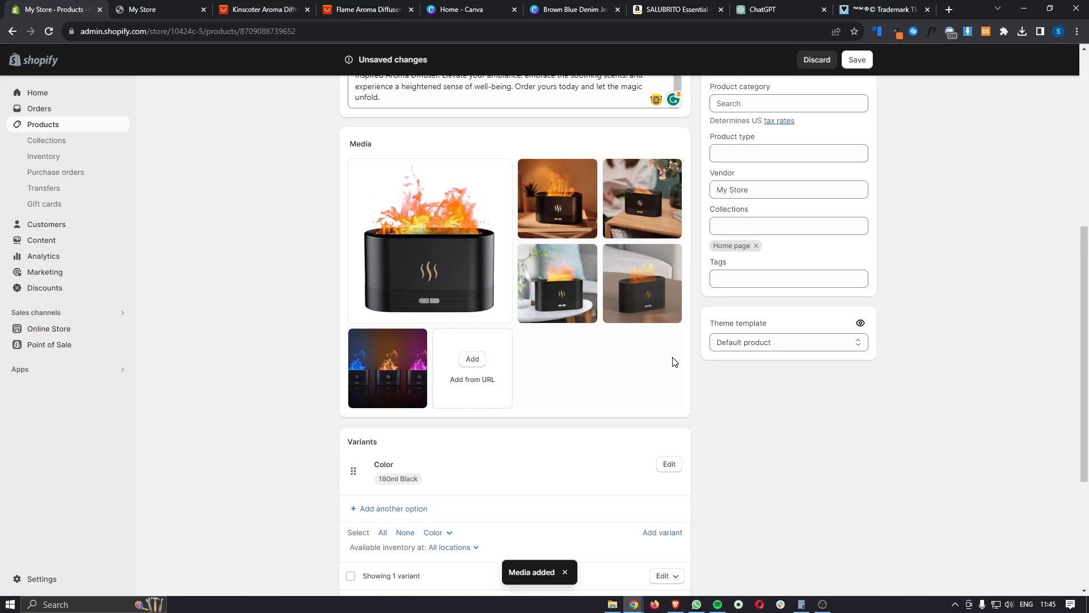
scroll(675, 361, "up", 1)
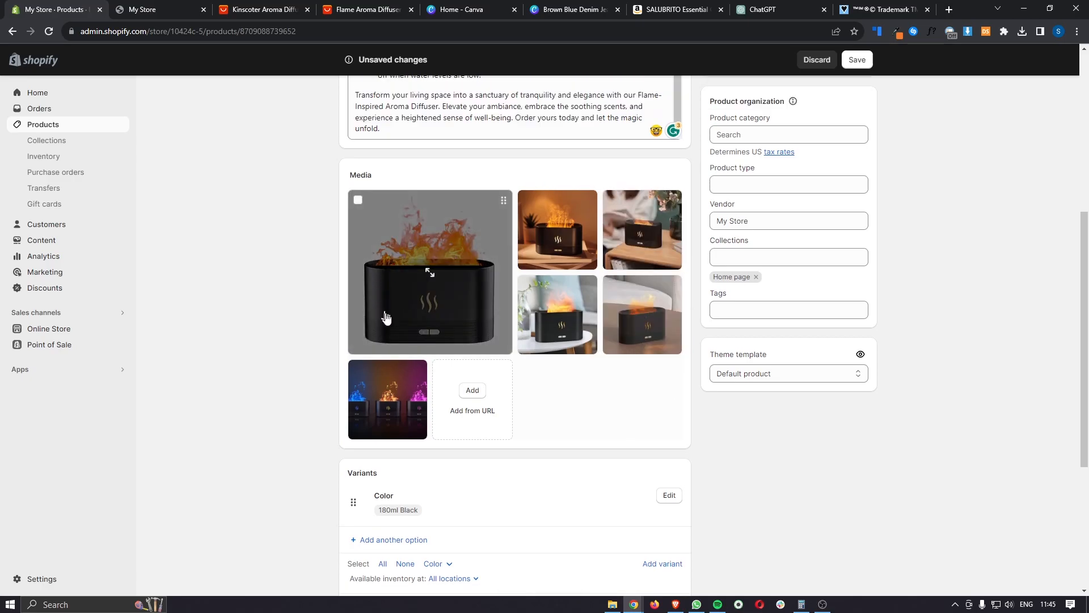
Make the orange-background photo the first media image and delete the white-background diffuser image.
left_click_drag(430, 276, 568, 223)
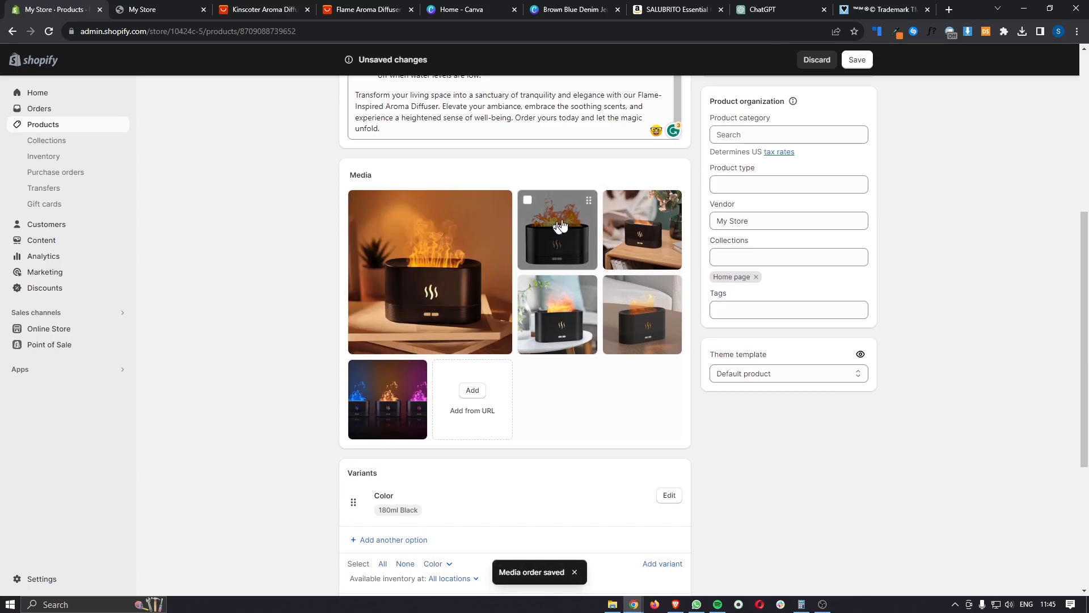
left_click(527, 200)
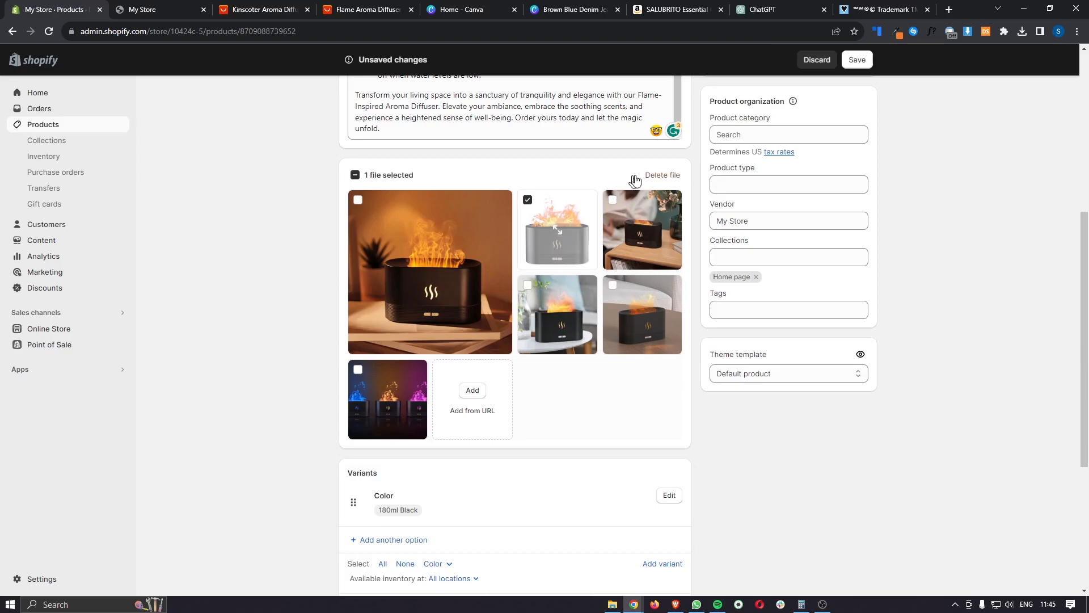
left_click(658, 175)
left_click(689, 349)
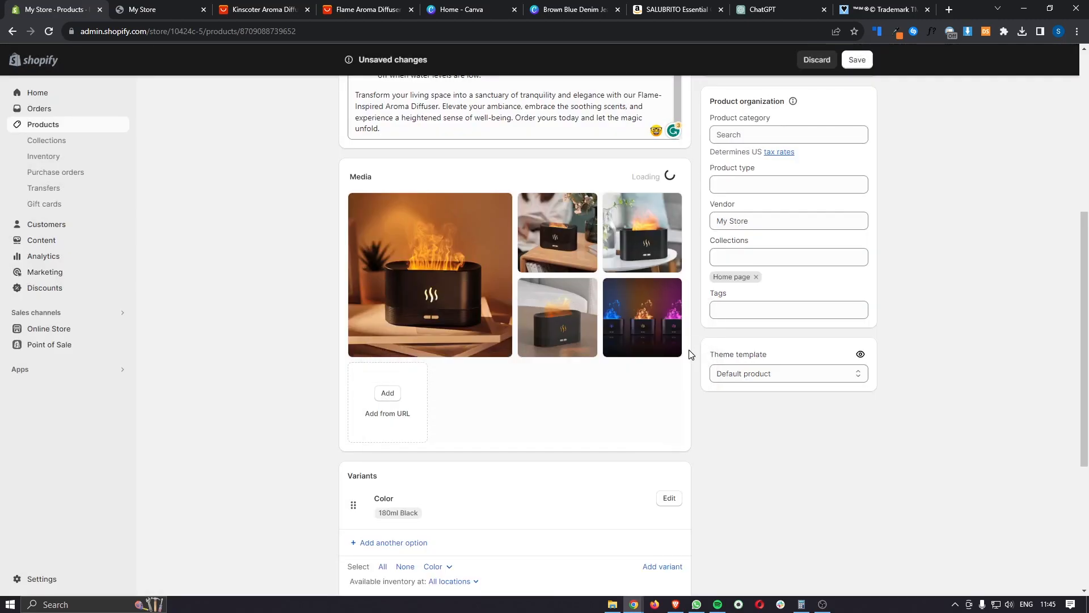
Remove the Color option from the product's variants.
scroll(689, 351, "down", 4)
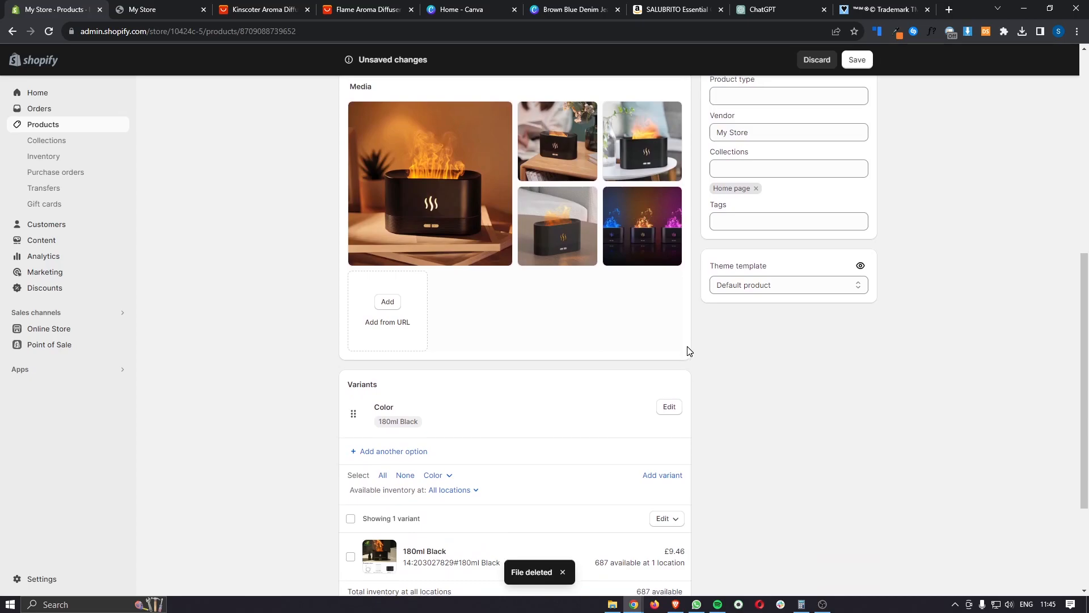
scroll(689, 351, "down", 1)
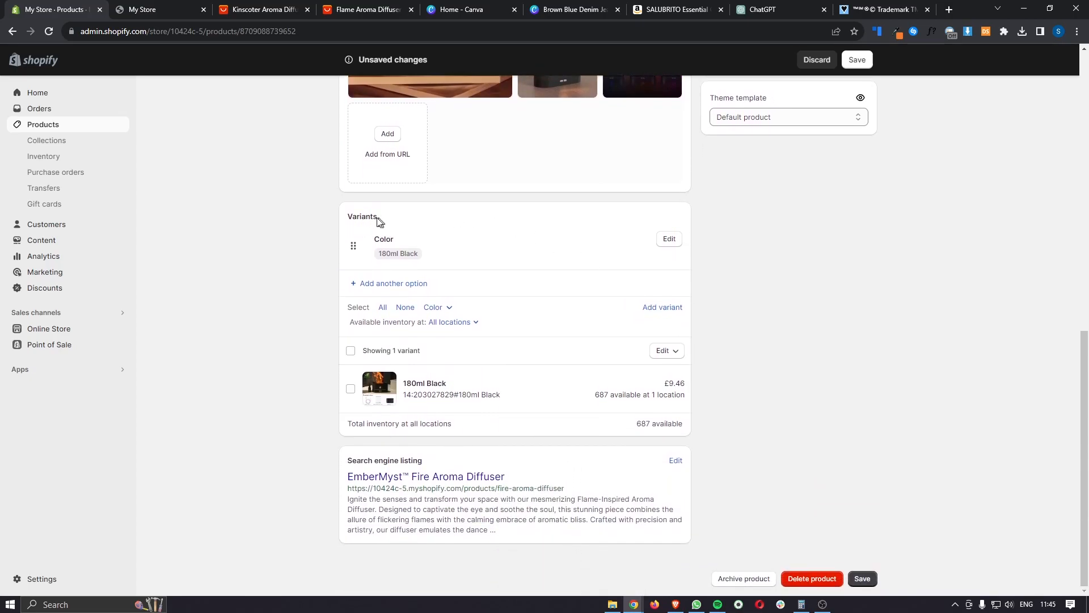
left_click_drag(348, 229, 426, 218)
left_click(670, 238)
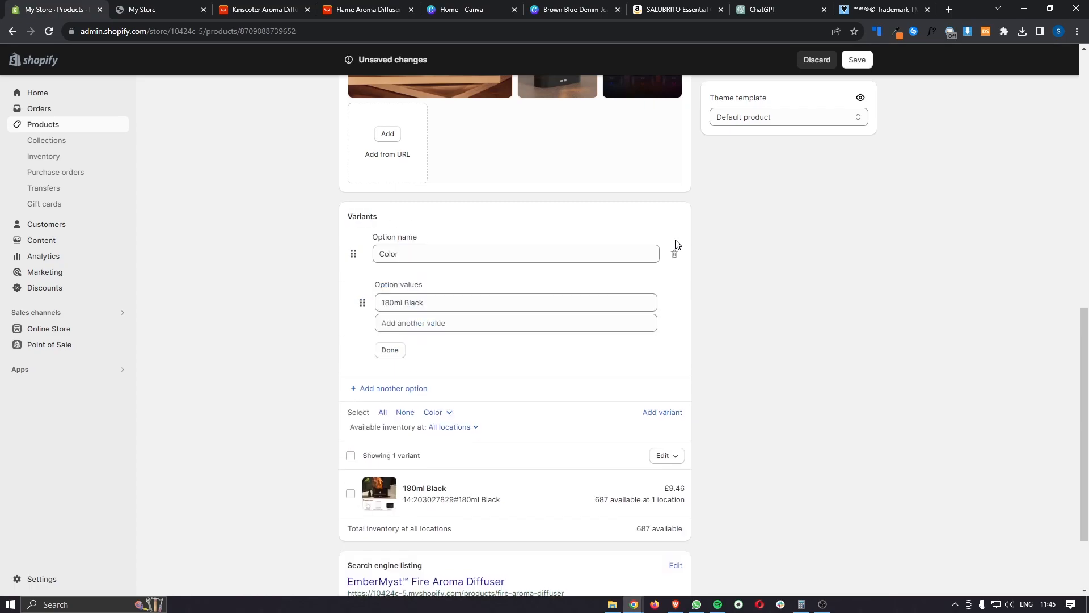
left_click(477, 256)
left_click(464, 228)
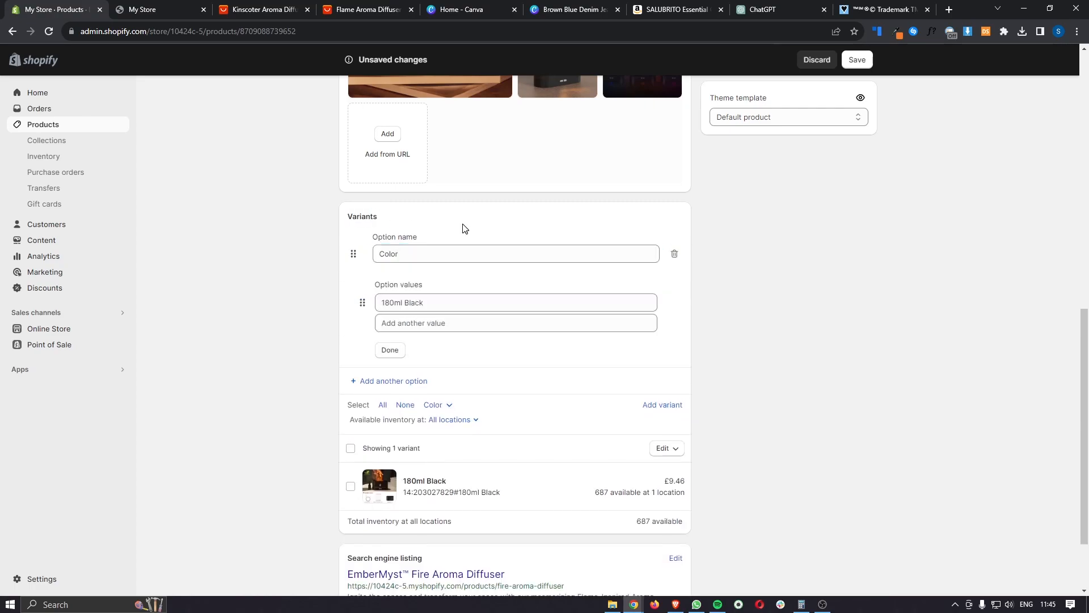
left_click(413, 252)
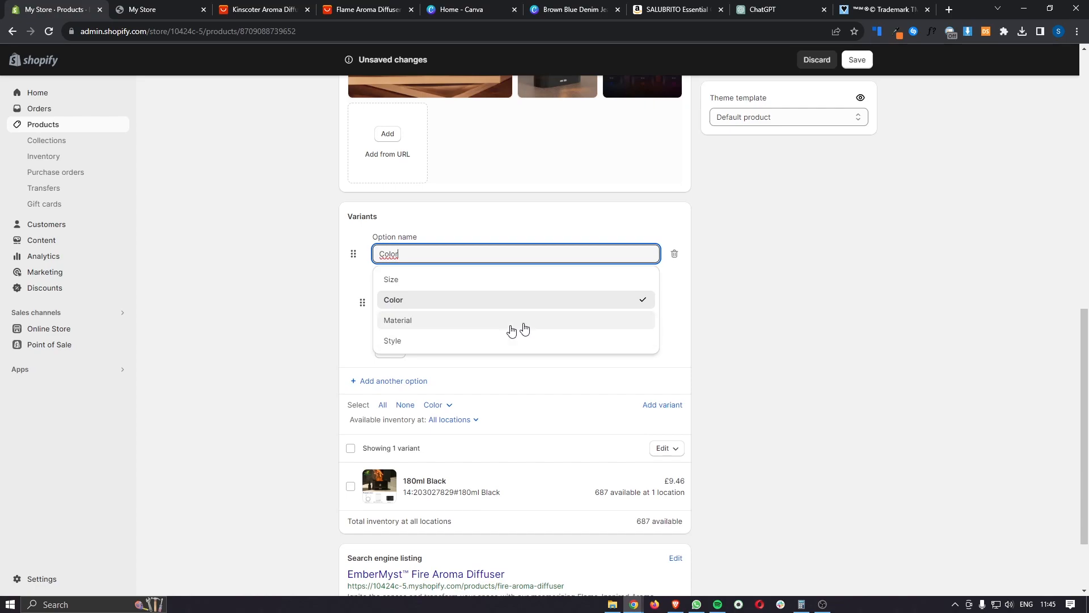
left_click(674, 253)
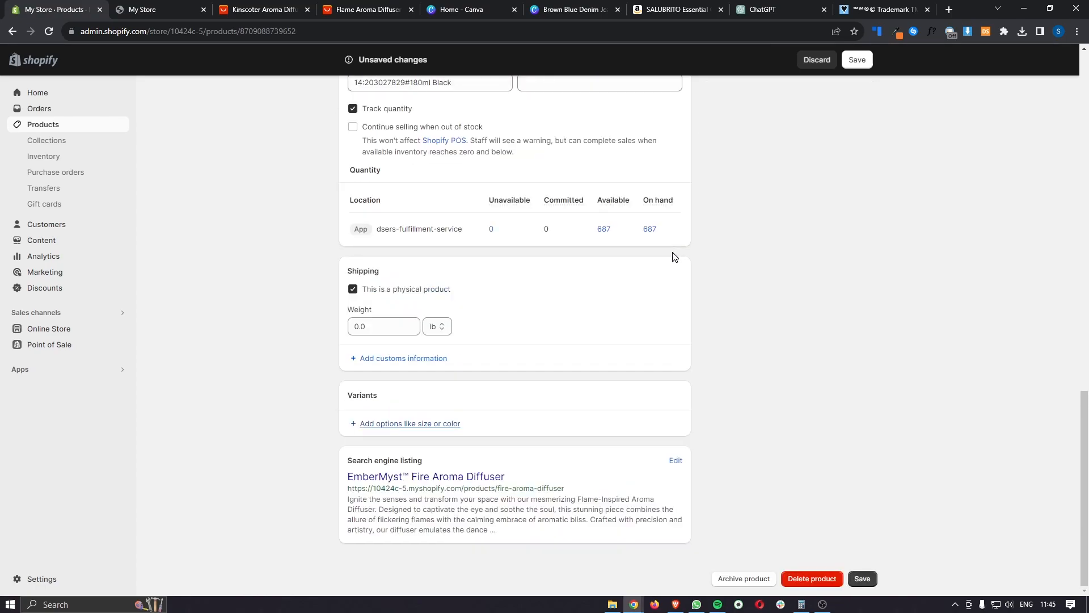
Review the product's Pricing section, including price, compare-at price and cost per item.
scroll(674, 257, "up", 4)
scroll(674, 256, "up", 2)
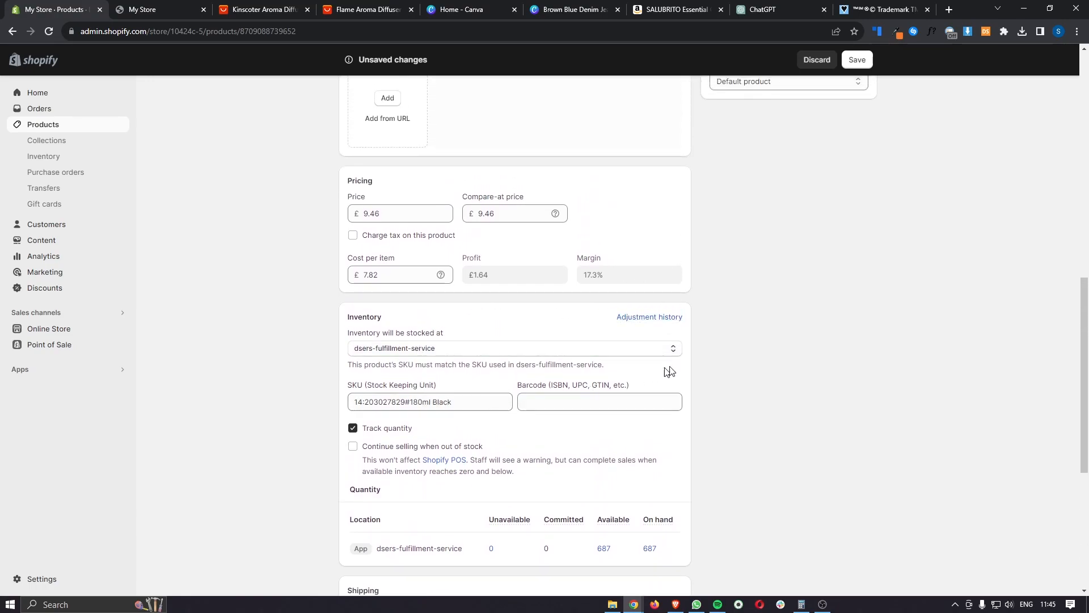
scroll(751, 361, "up", 1)
scroll(750, 358, "up", 2)
left_click_drag(339, 342, 379, 339)
left_click(403, 342)
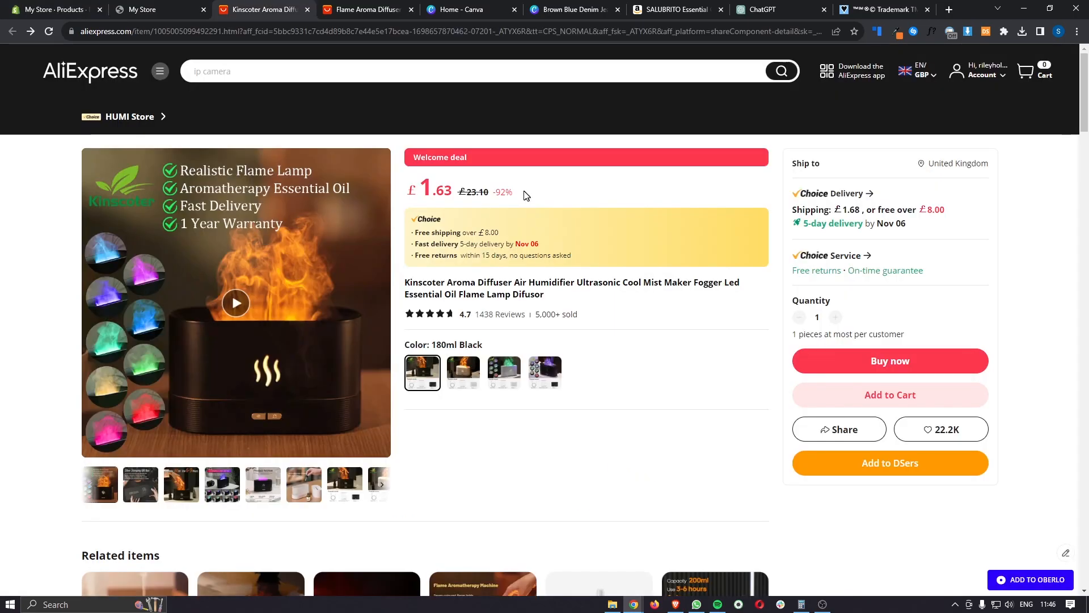
Examine the sale price, crossed-out original price and discount on the Kinscoter diffuser's AliExpress listing.
left_click_drag(514, 193, 445, 191)
left_click(534, 190)
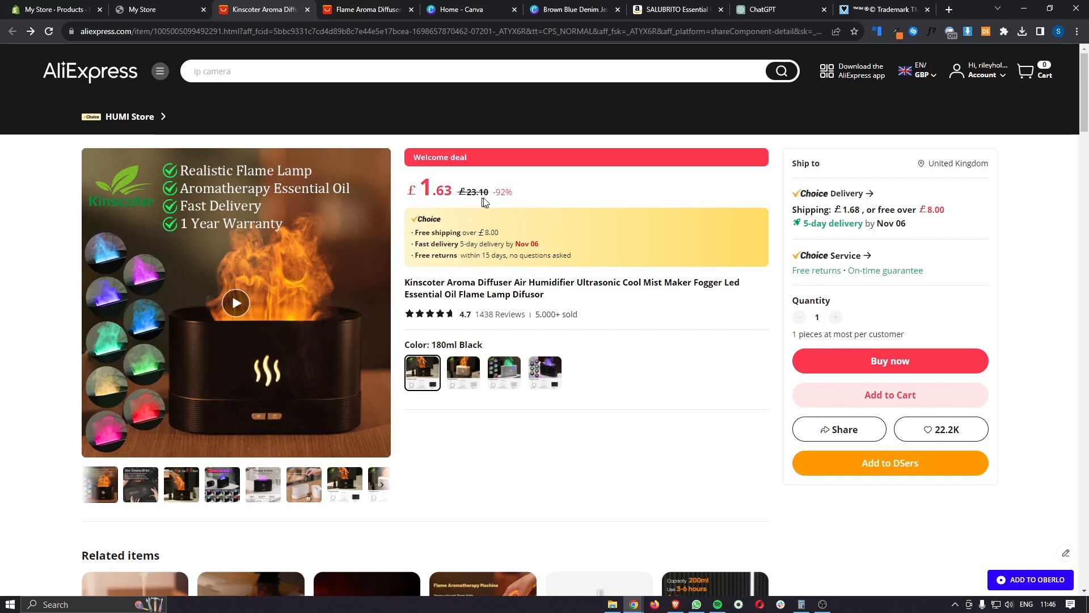
left_click_drag(458, 191, 477, 193)
left_click_drag(407, 190, 517, 191)
left_click(530, 196)
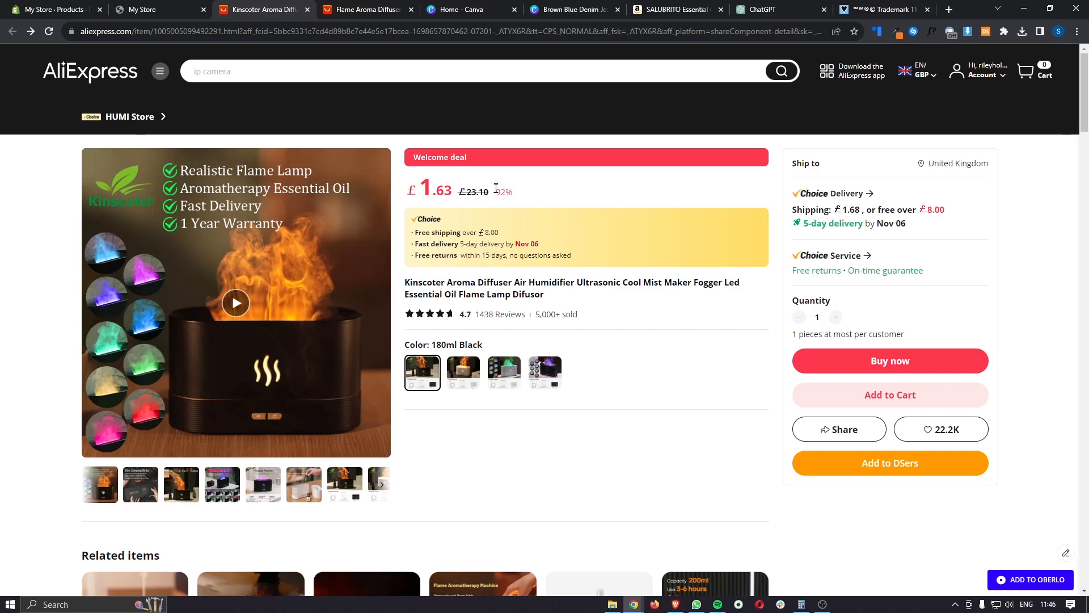
left_click_drag(462, 189, 490, 193)
left_click(478, 189)
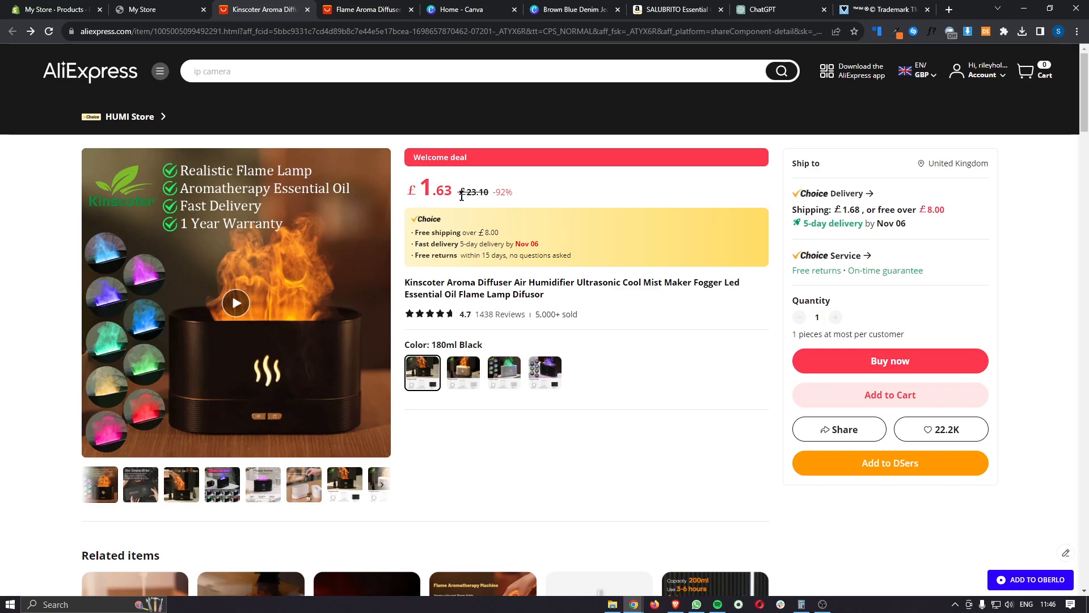
Return to the Shopify product and set both the price and the compare-at price to £69.99.
left_click(67, 6)
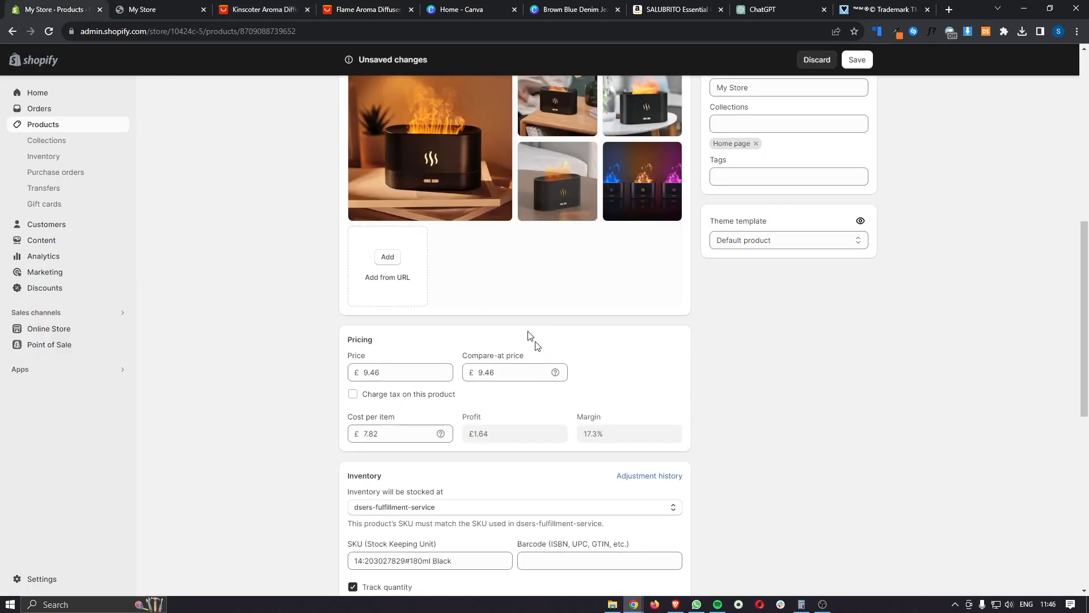
double_click(377, 366)
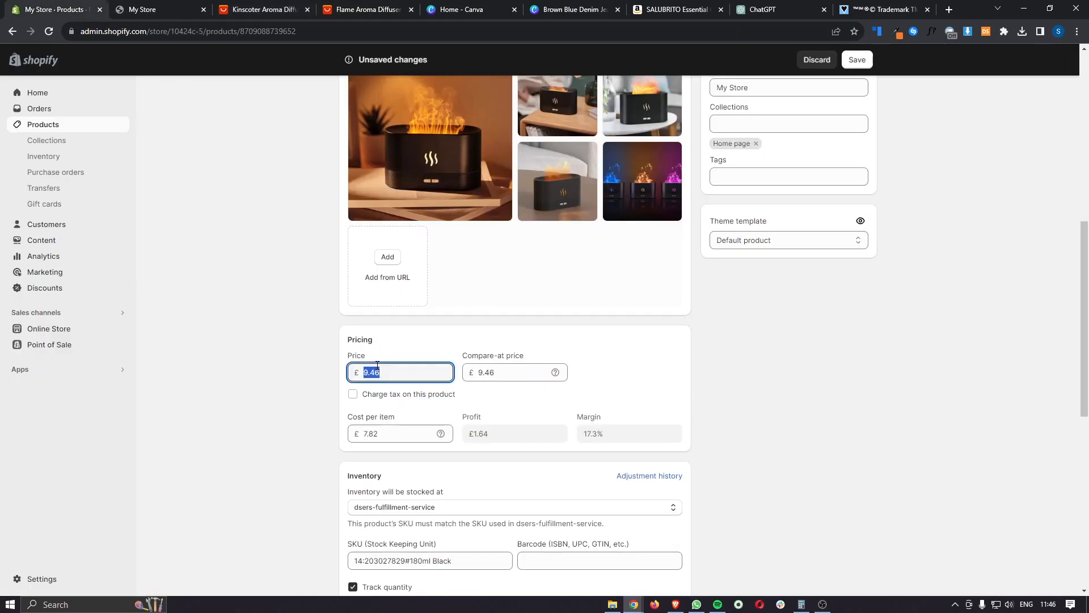
type("69.99")
key("Tab")
type("69.99")
Copy the crossed-out original price from the AliExpress listing and set the product's cost per item to £23.10.
scroll(390, 433, "down", 1)
left_click_drag(389, 389, 363, 388)
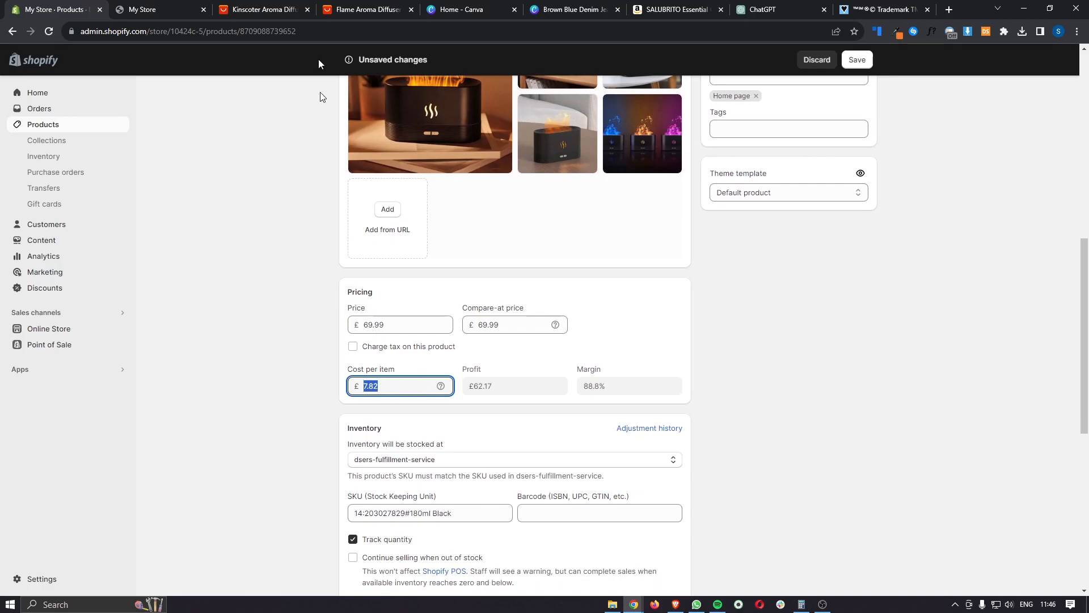
left_click(276, 4)
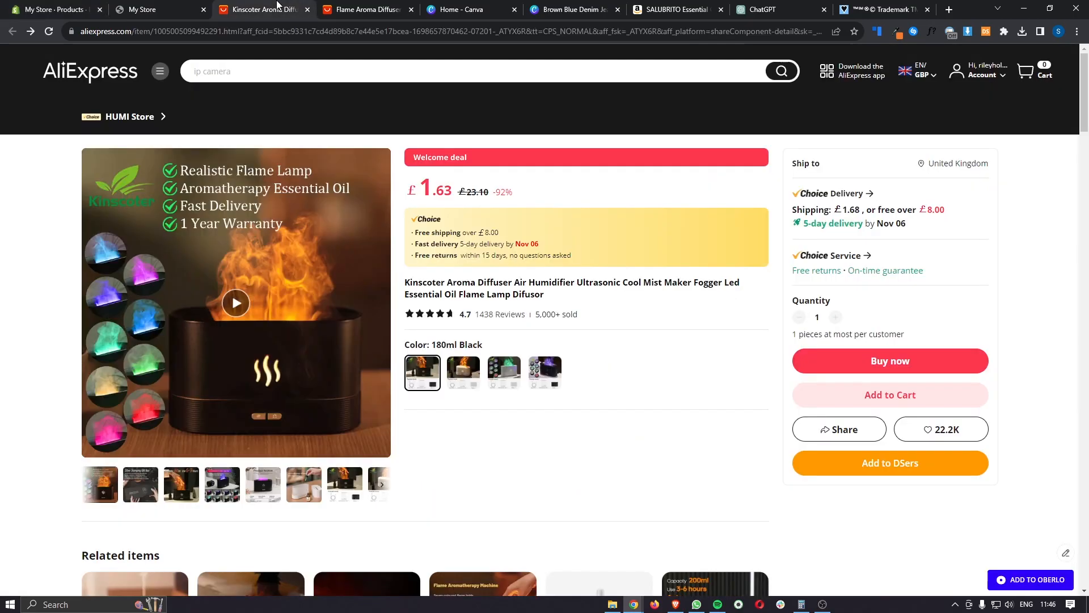
double_click(487, 194)
key("ctrl+c")
left_click(85, 9)
key("ctrl+v")
left_click(718, 334)
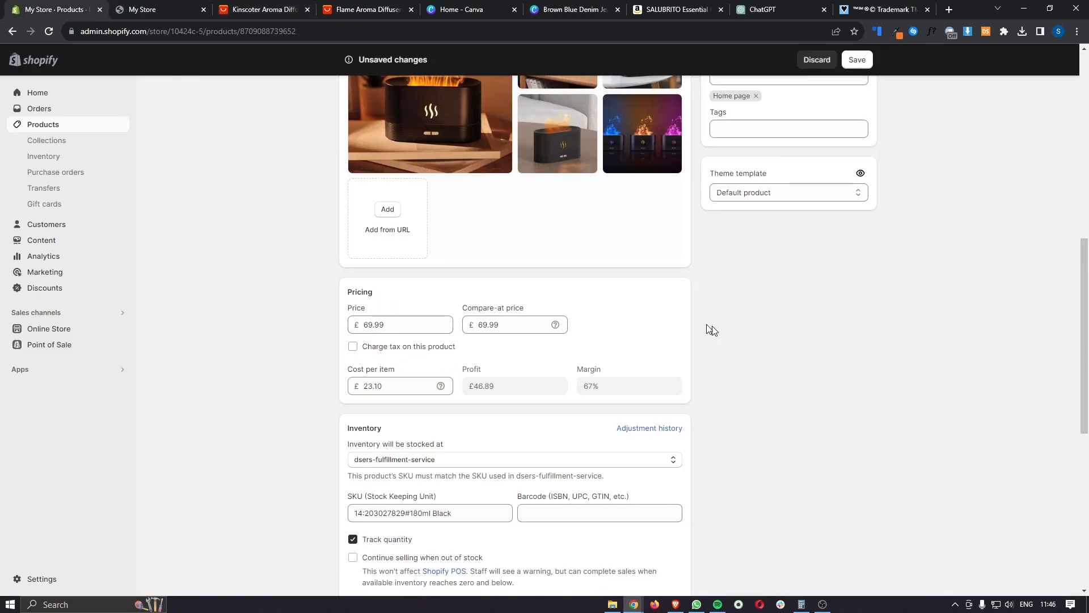
Review the product's profit and margin, and check the available stocking locations in its inventory settings.
scroll(635, 321, "down", 1)
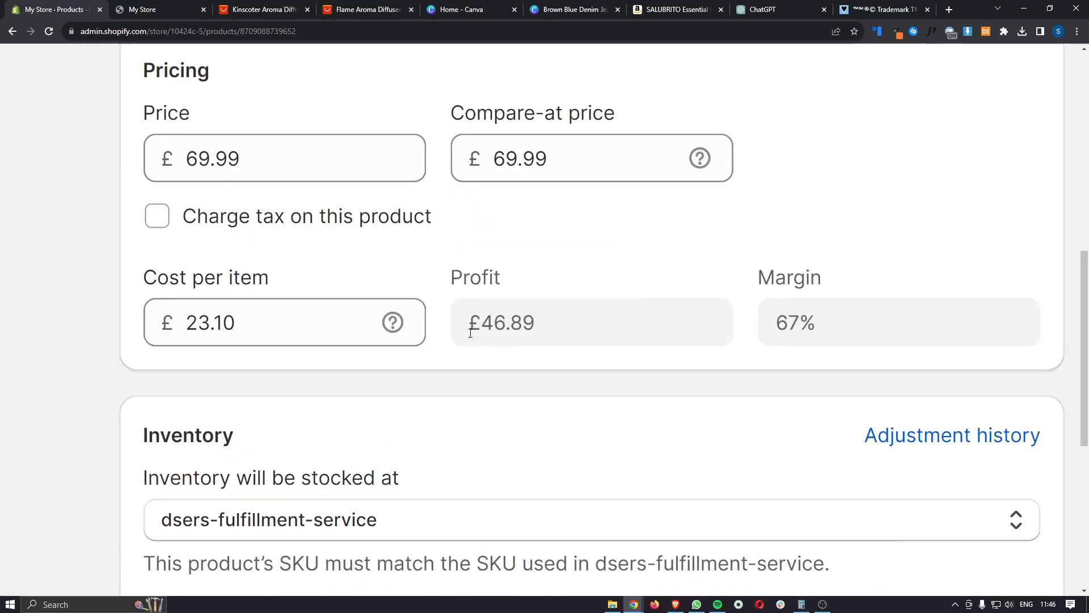
left_click_drag(469, 328, 509, 329)
left_click(620, 277)
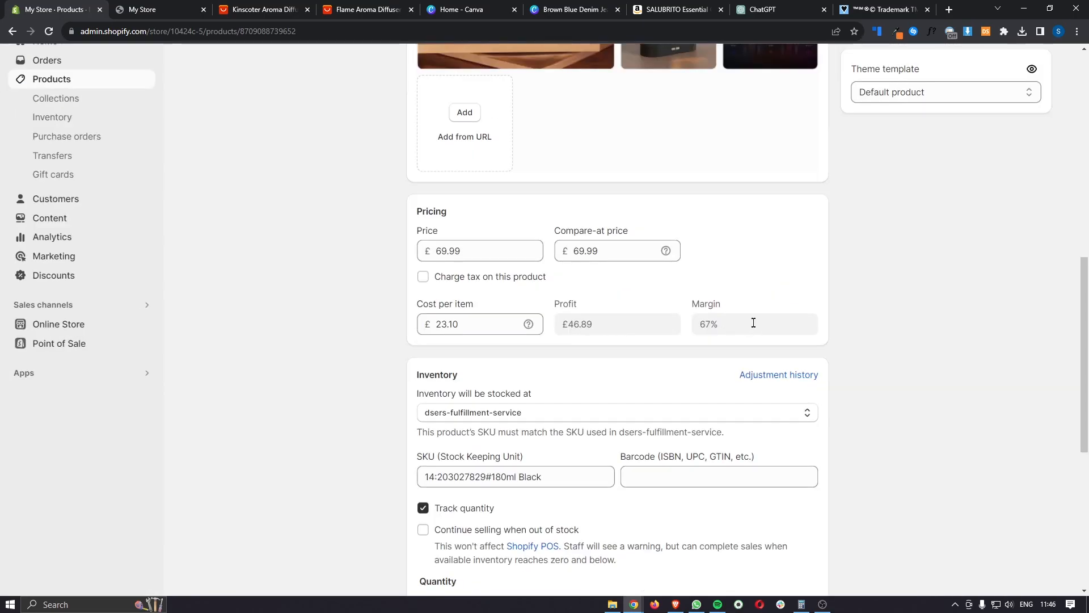
scroll(783, 306, "down", 2)
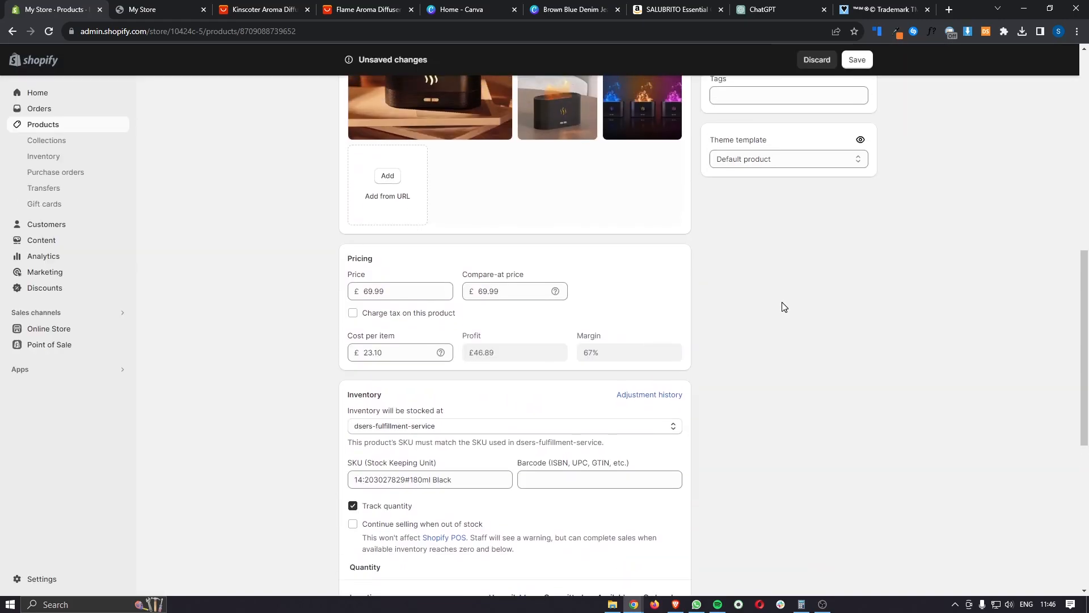
scroll(783, 306, "down", 2)
scroll(781, 302, "down", 1)
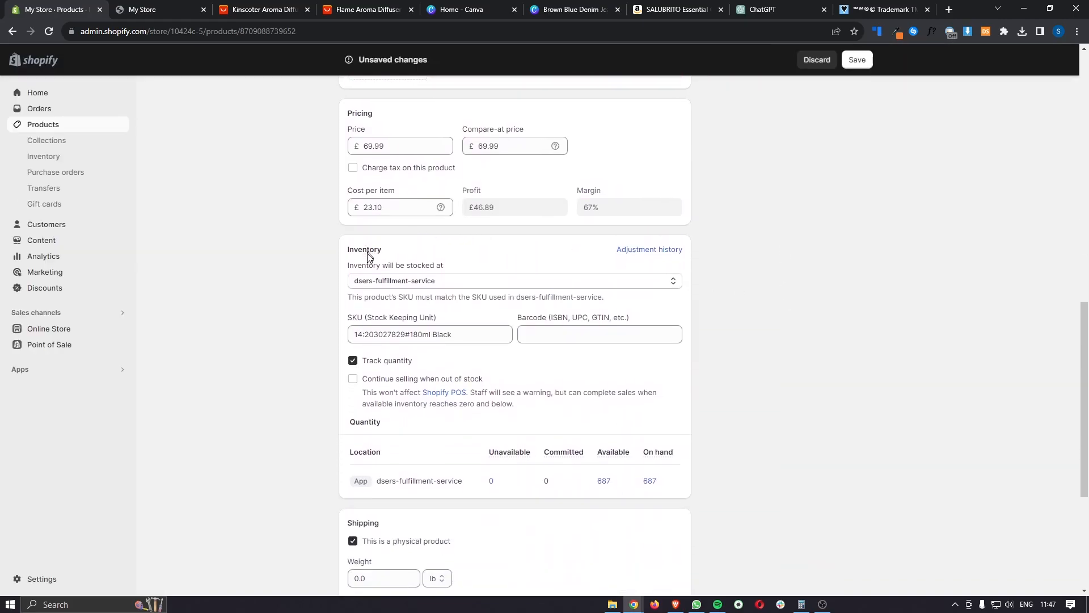
left_click_drag(348, 268, 448, 267)
left_click(469, 269)
left_click(422, 284)
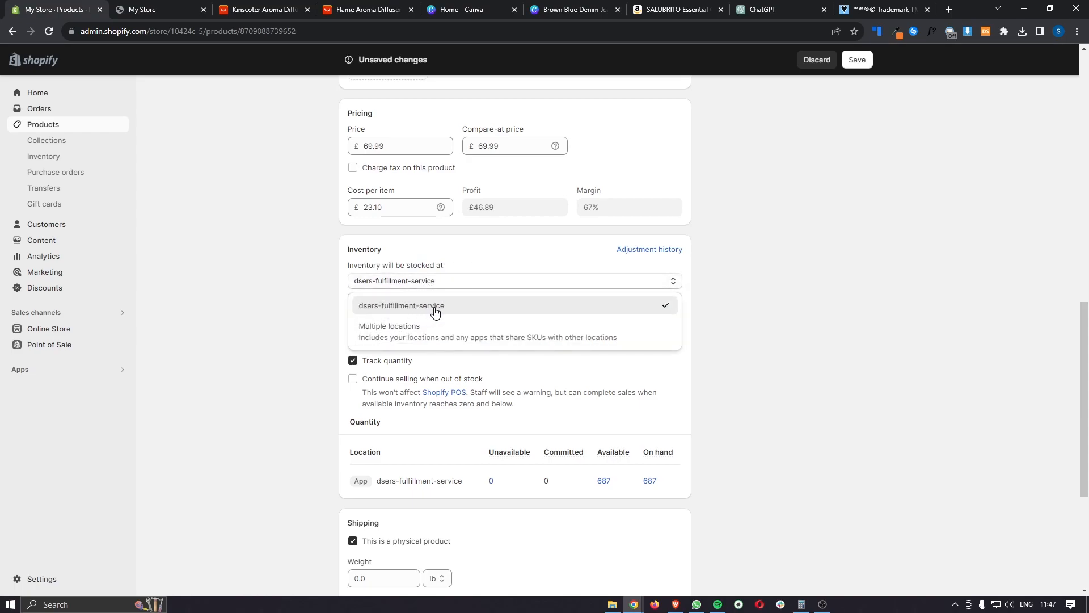
left_click(744, 284)
scroll(741, 284, "down", 1)
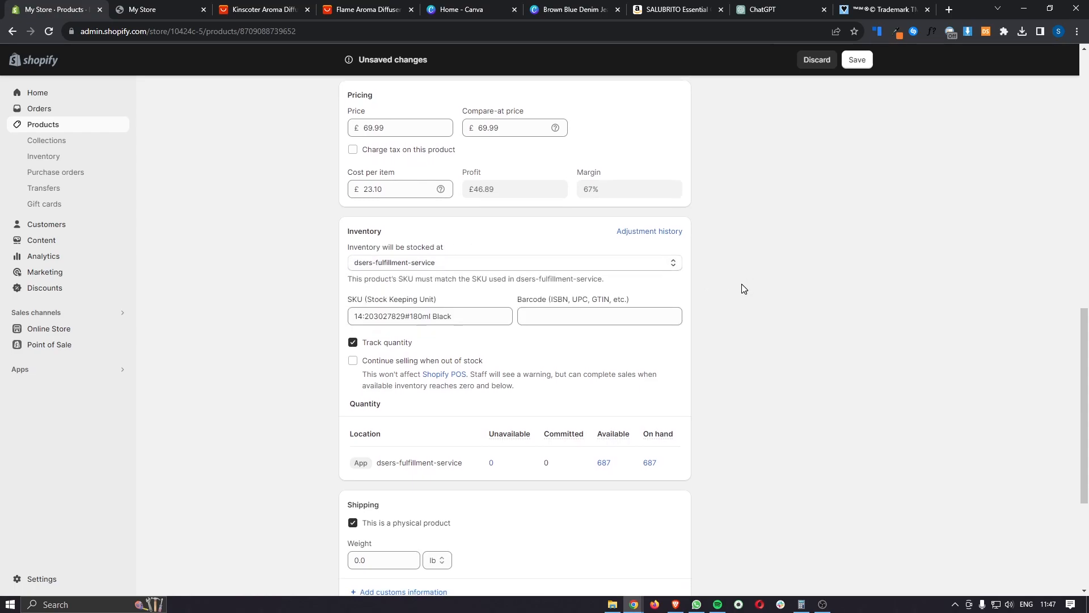
Replace the product's SKU with "Fire Diffuser".
left_click(473, 307)
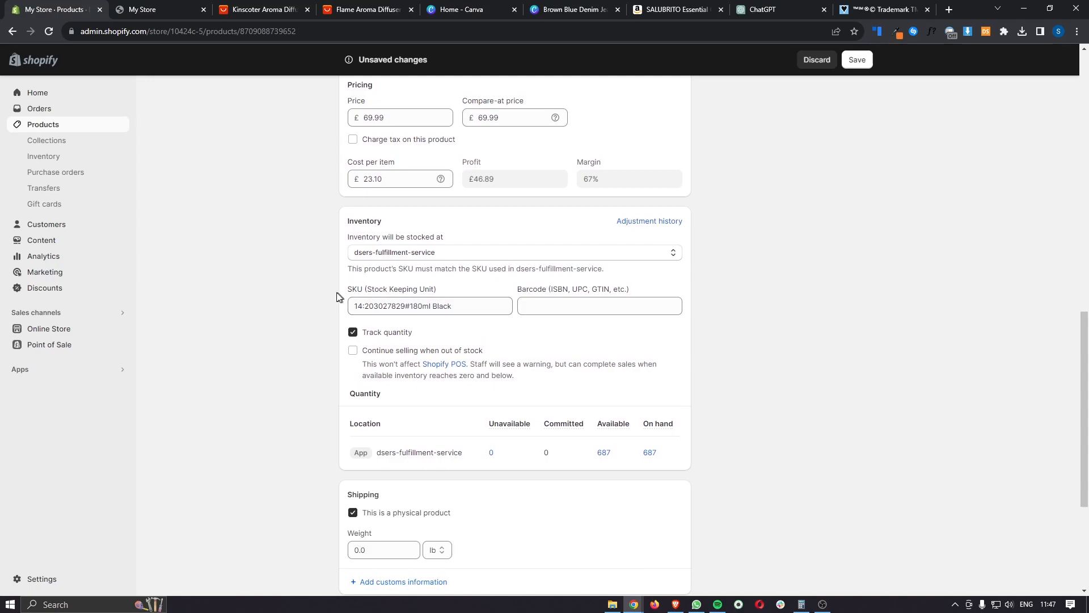
left_click_drag(462, 309, 340, 307)
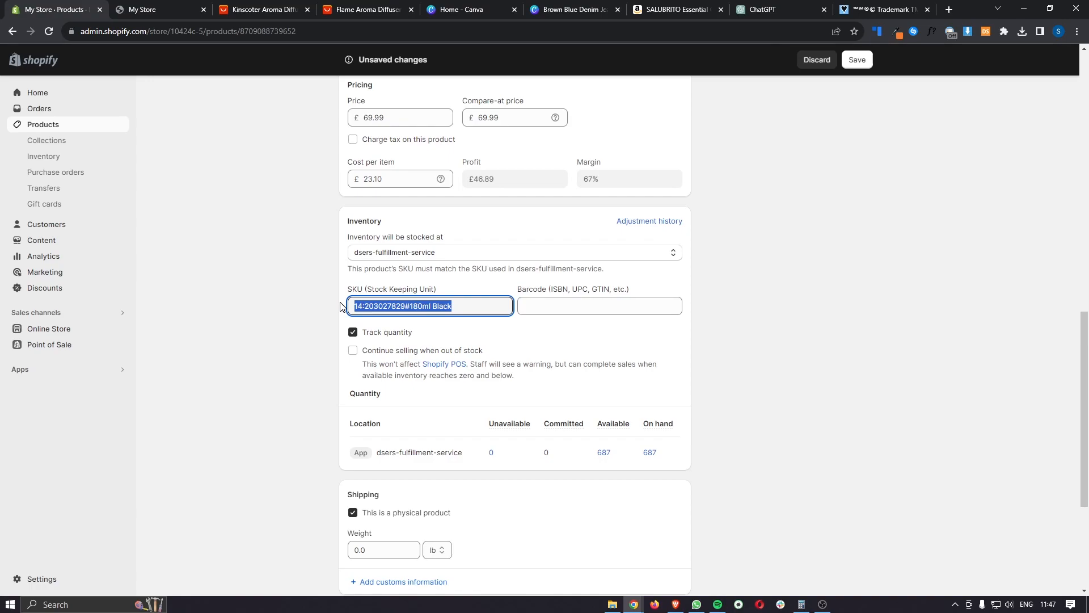
key("Caps_Lock")
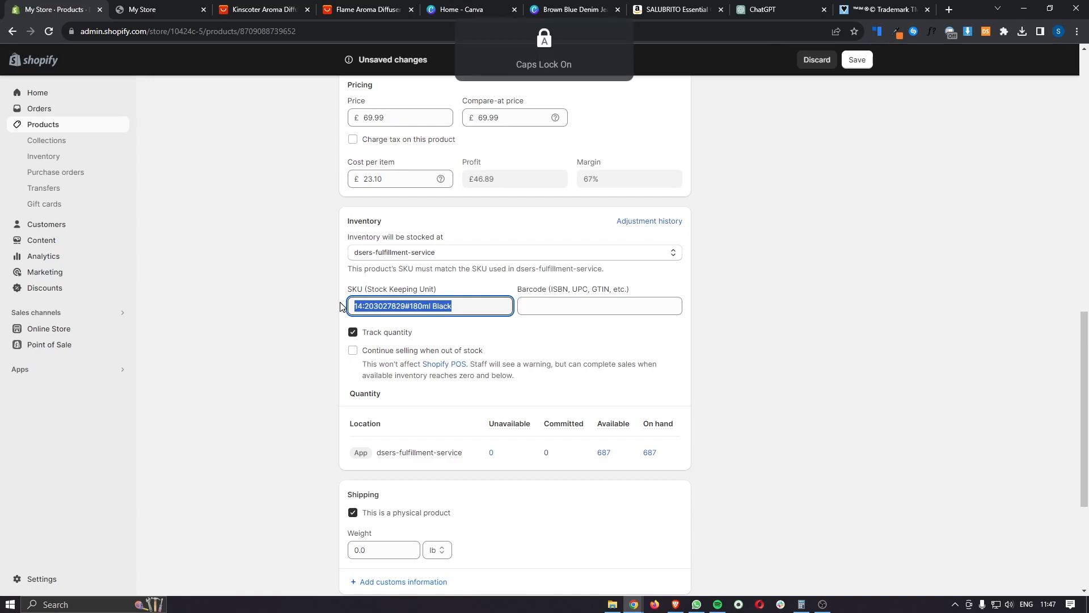
type("F")
key("Caps_Lock")
type("ire")
key("Caps_Lock")
type("D")
key("Caps_Lock")
type("iffuser")
left_click(804, 259)
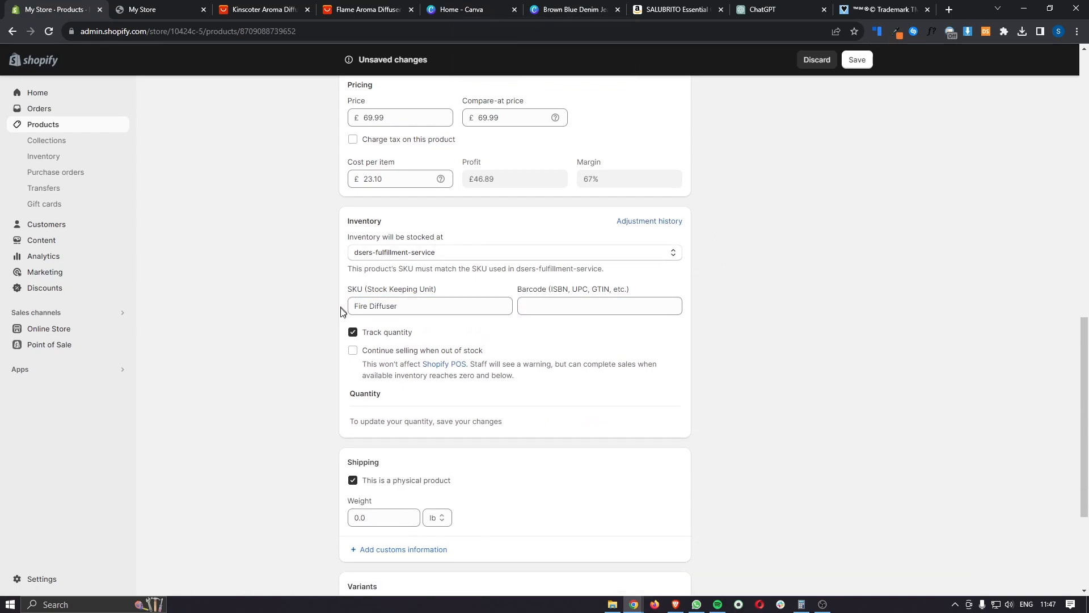
Turn off quantity tracking and save the product, accepting the deletion of the Color variants.
left_click(386, 335)
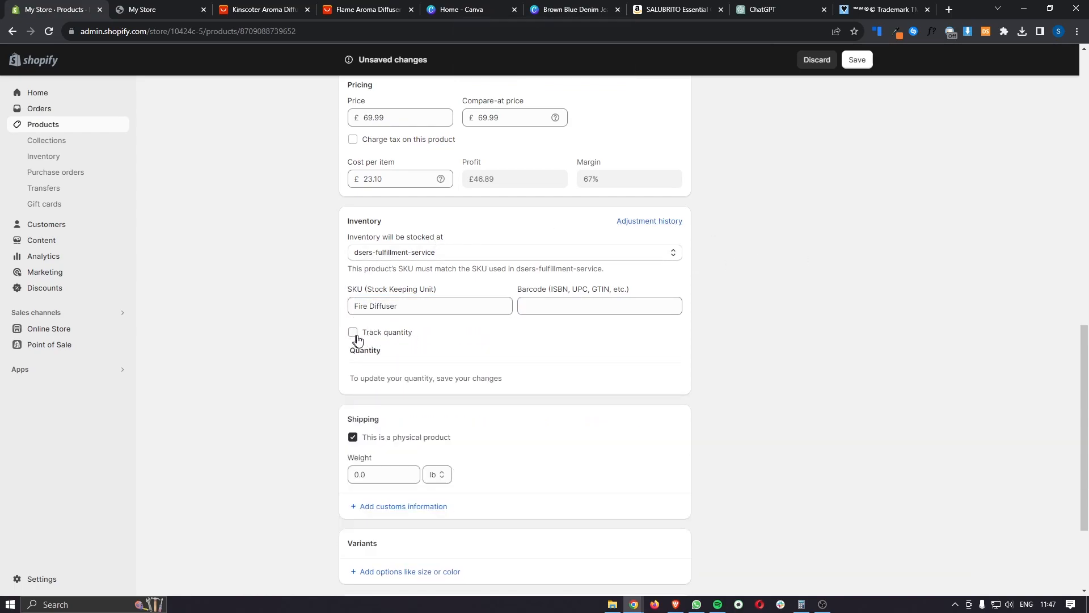
scroll(644, 312, "down", 3)
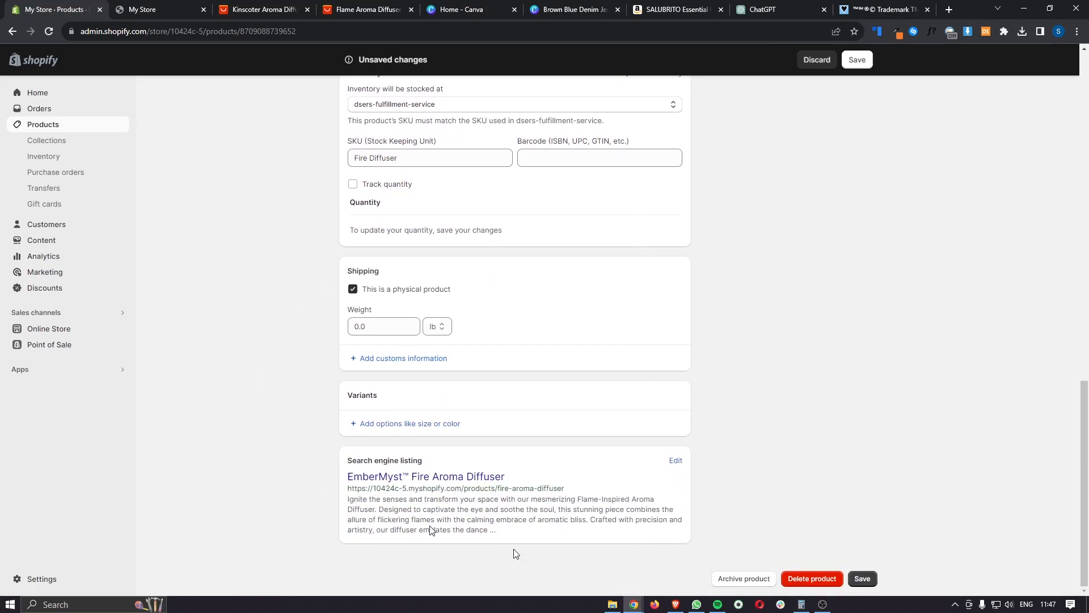
left_click(874, 580)
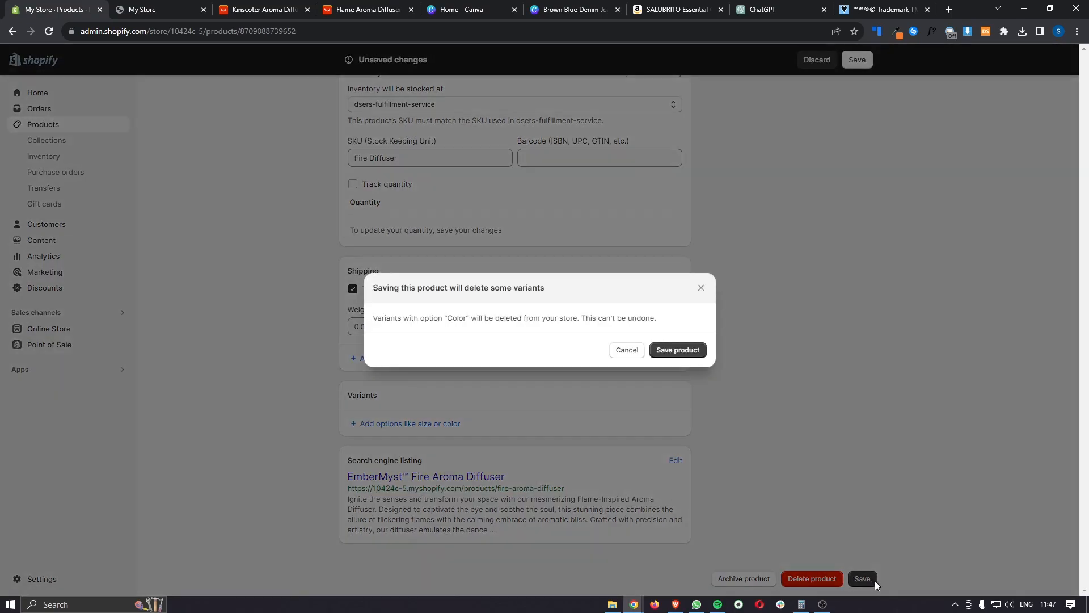
left_click(686, 350)
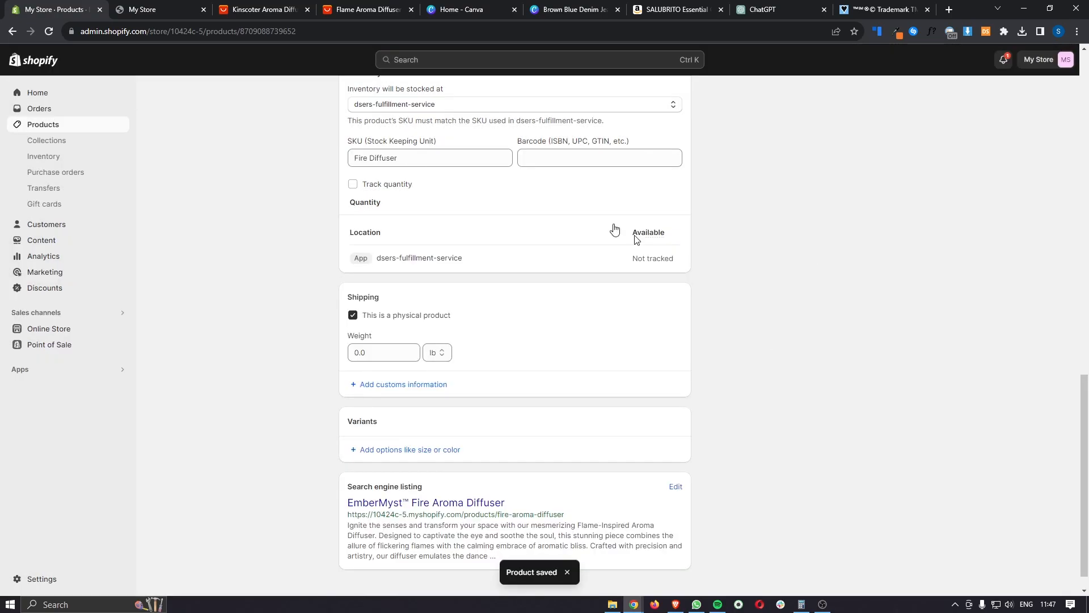
Open the current Refresh theme in the theme editor and switch to the Default product template.
left_click(49, 332)
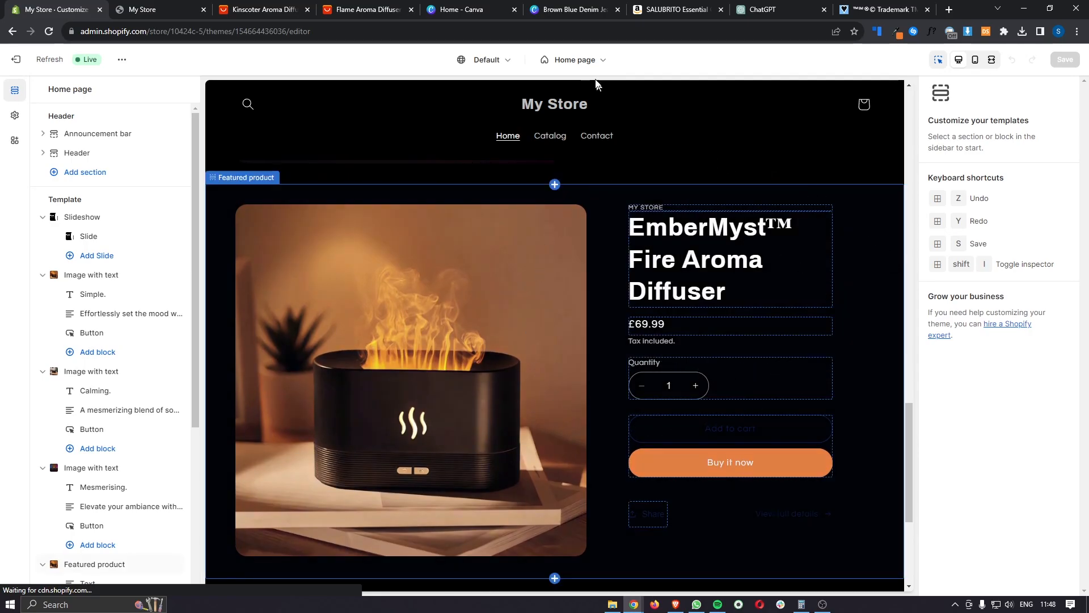
left_click(574, 59)
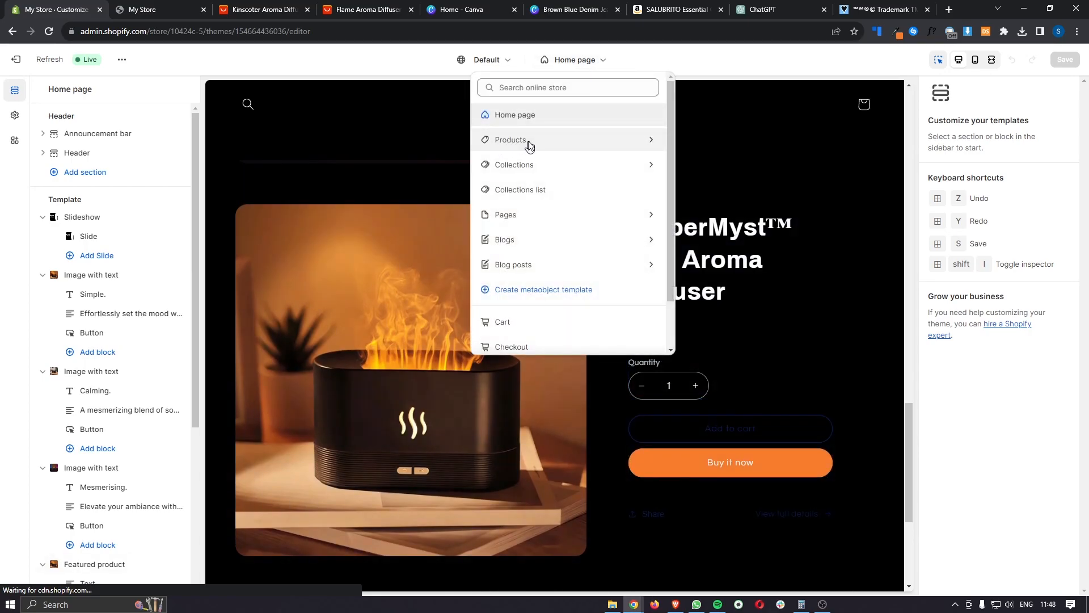
left_click(511, 142)
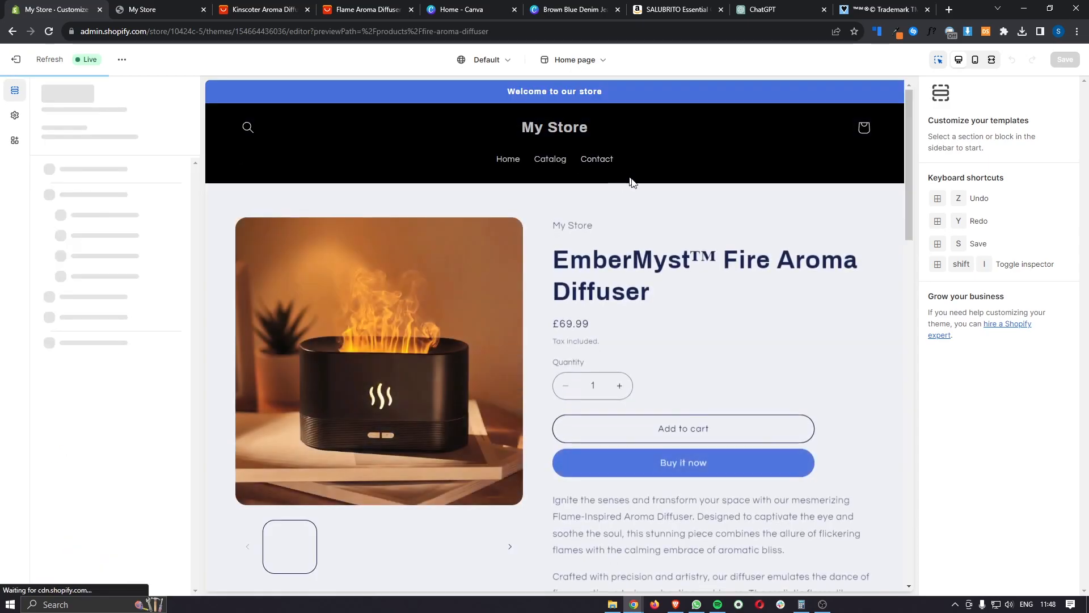
Remove the Share block beneath the product description from the Product information section.
scroll(676, 203, "down", 1)
scroll(674, 227, "down", 5)
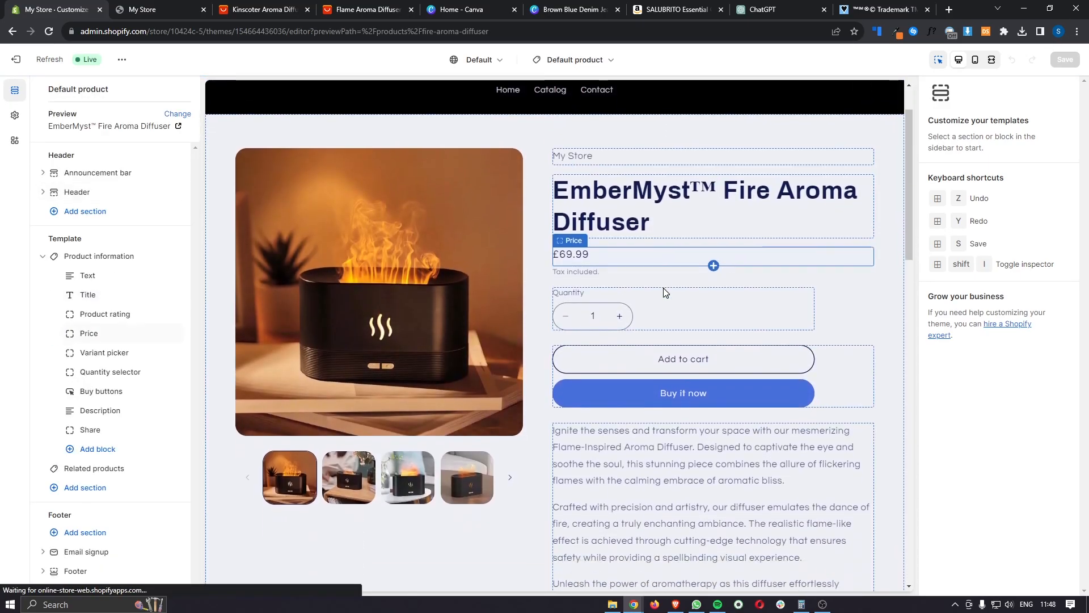
scroll(682, 273, "down", 7)
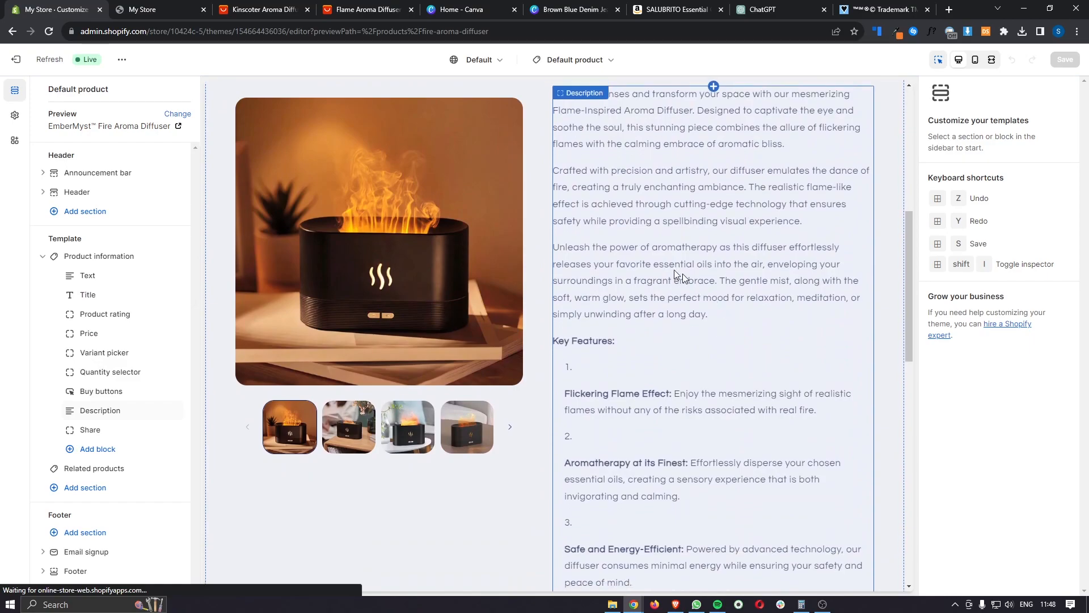
scroll(635, 265, "down", 4)
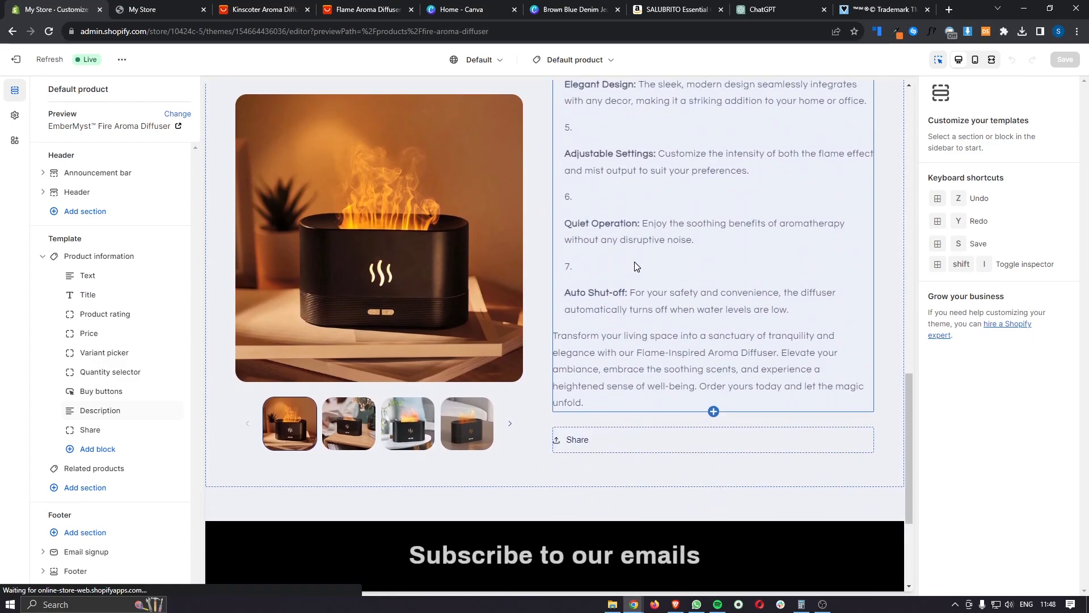
left_click(580, 370)
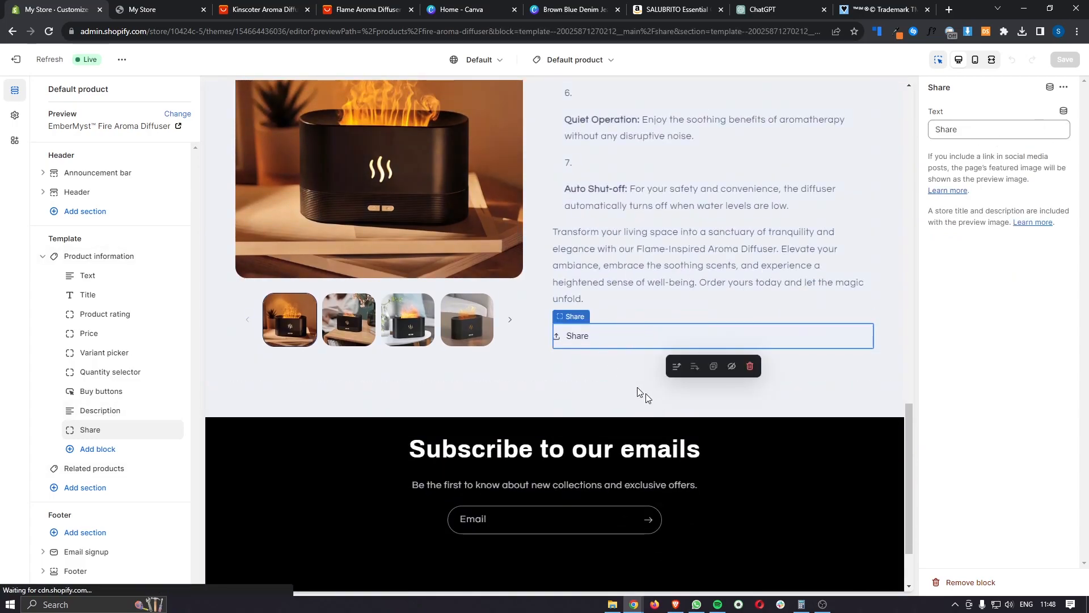
left_click(750, 367)
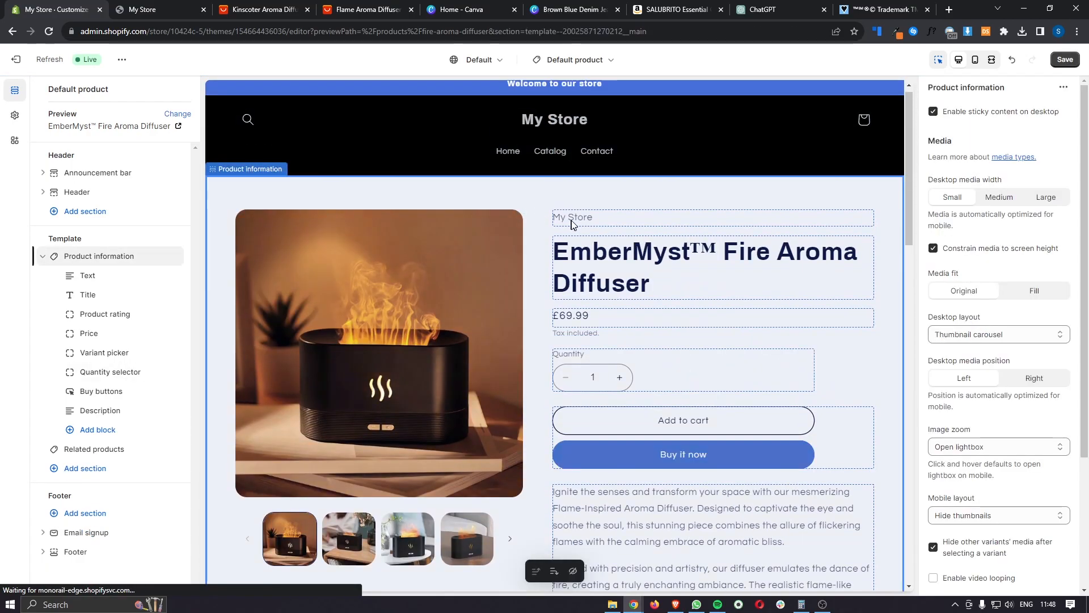
Remove the vendor text block above the product title and save the Default product template.
left_click(572, 220)
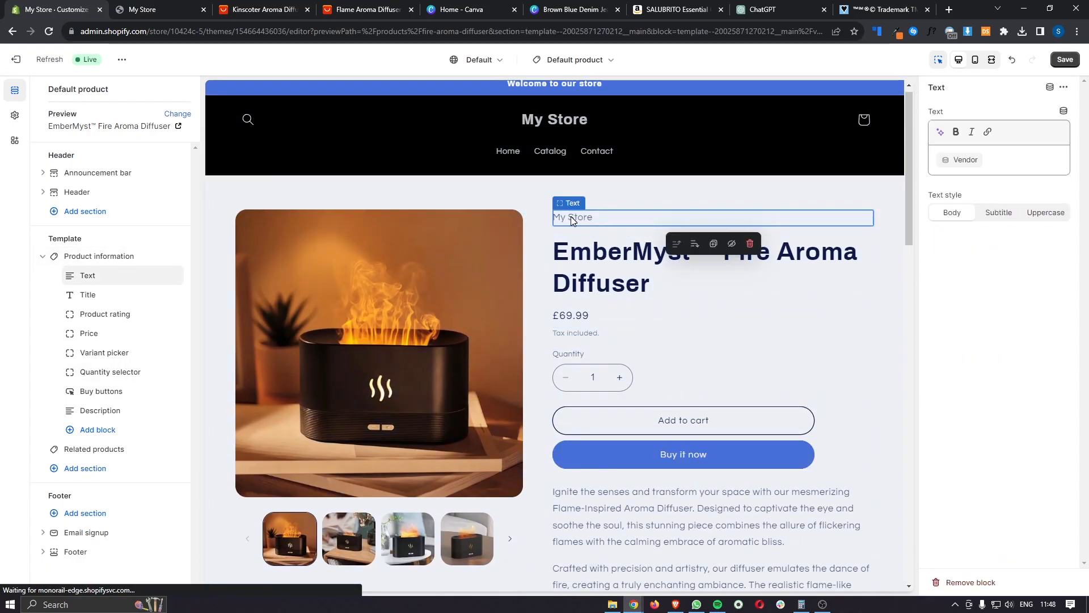
left_click(750, 244)
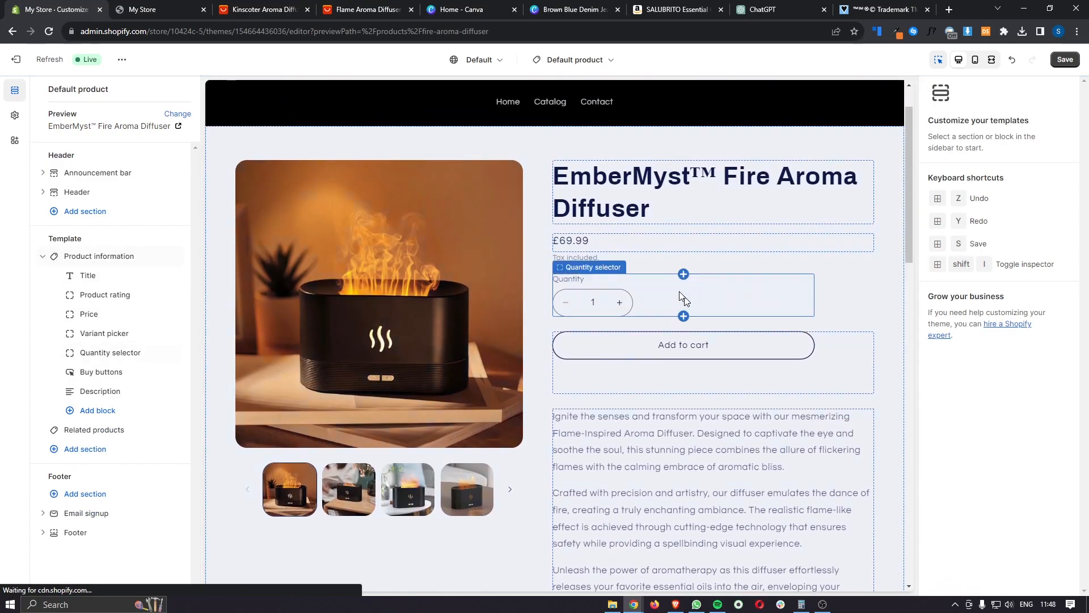
left_click_drag(549, 262, 604, 260)
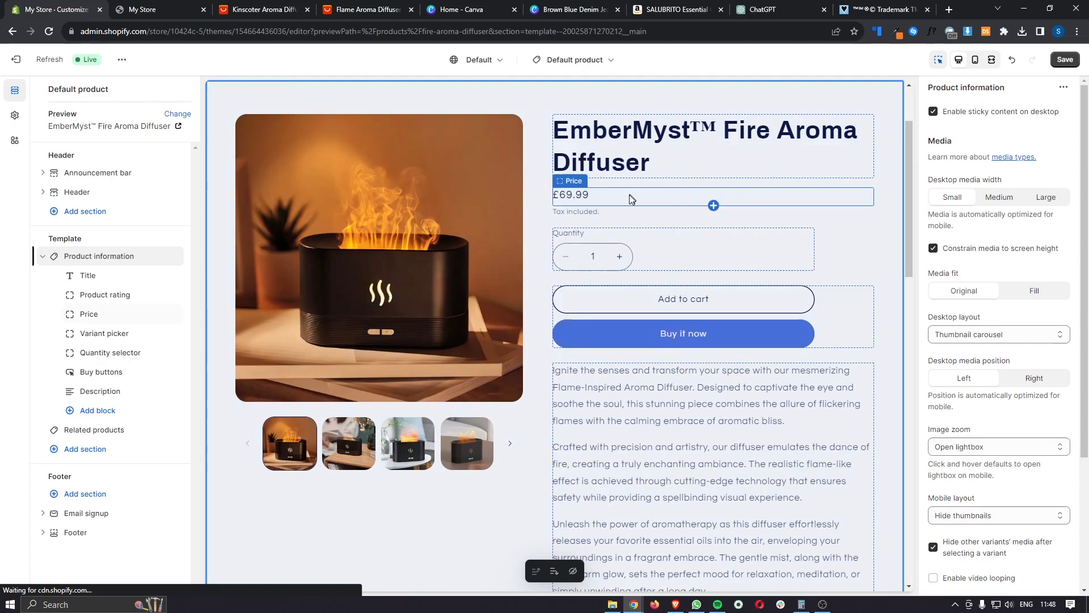
left_click(1060, 60)
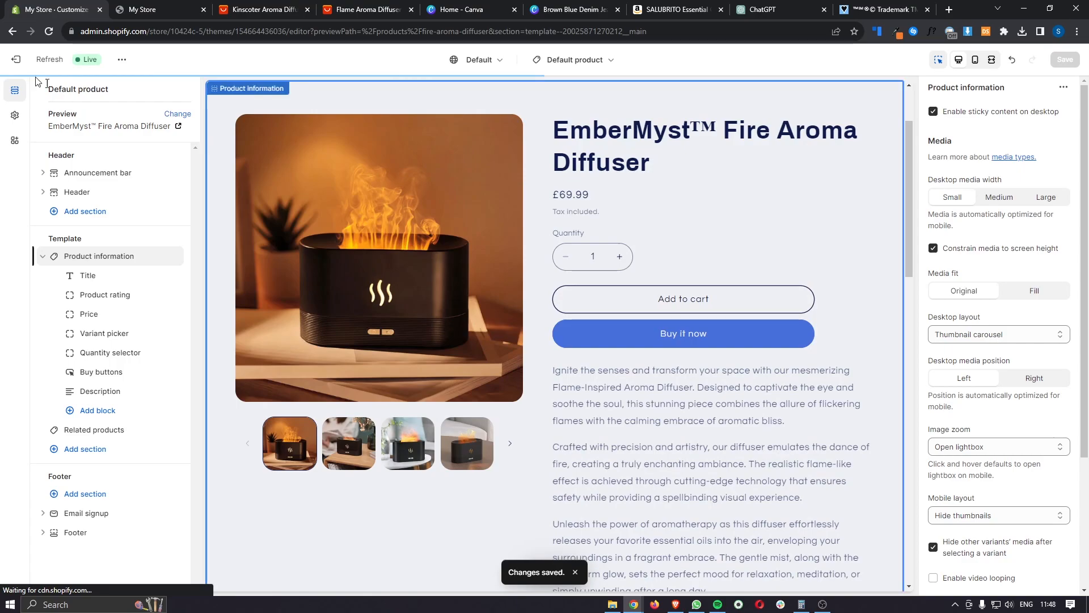
Leave the theme editor and open the Products texts in the current Refresh theme's default theme content.
left_click(16, 59)
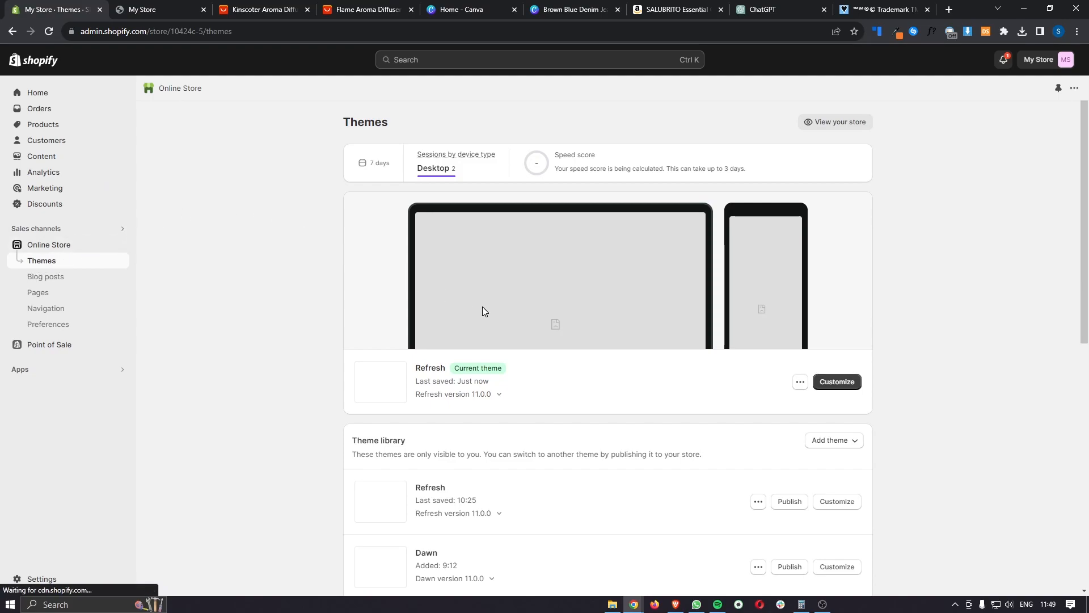
left_click(799, 384)
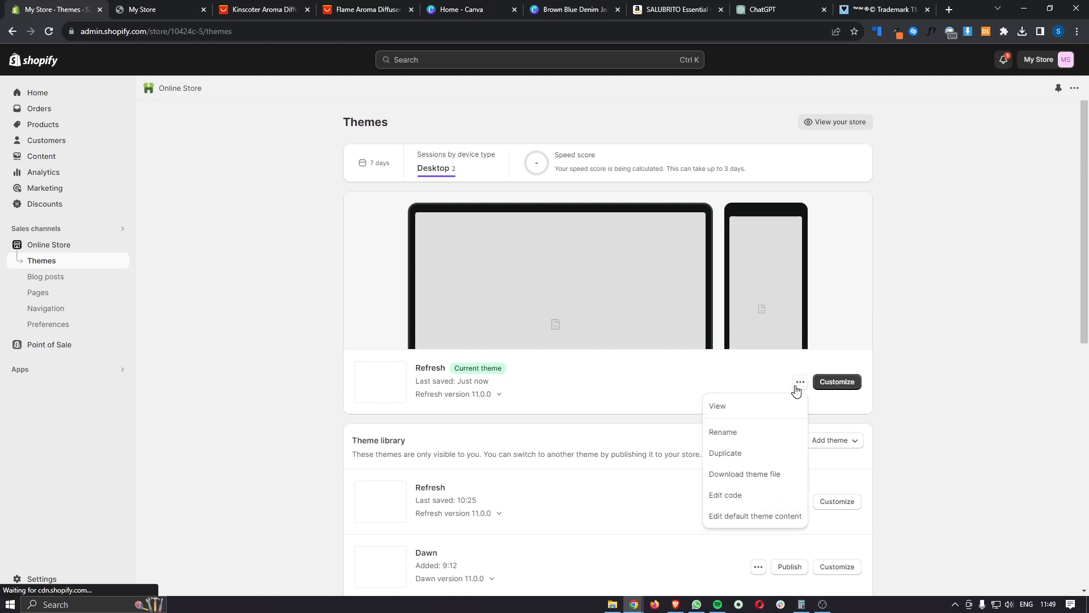
left_click(755, 518)
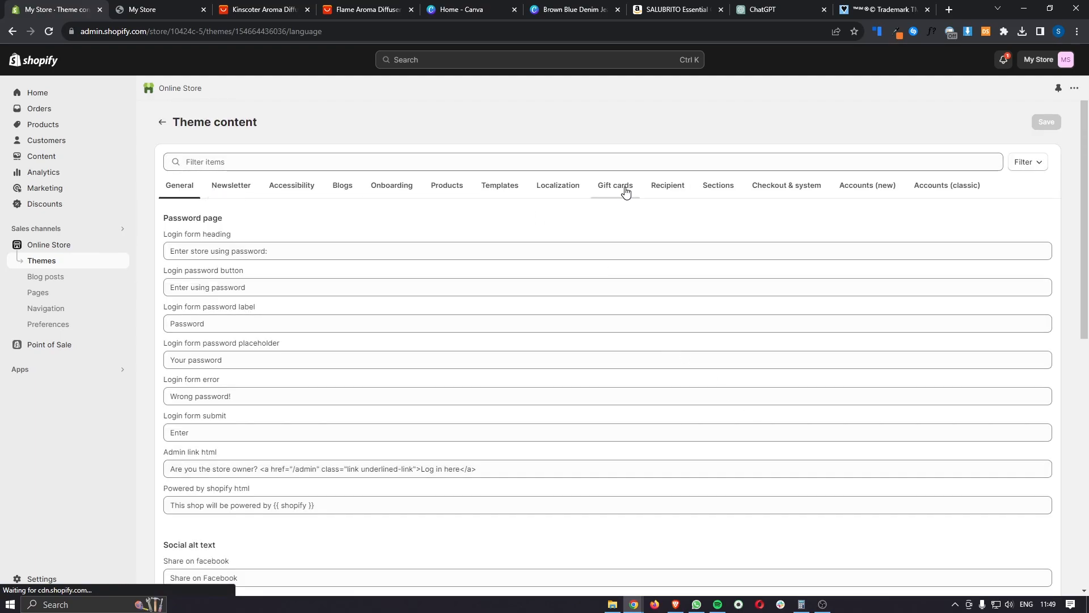
left_click(444, 188)
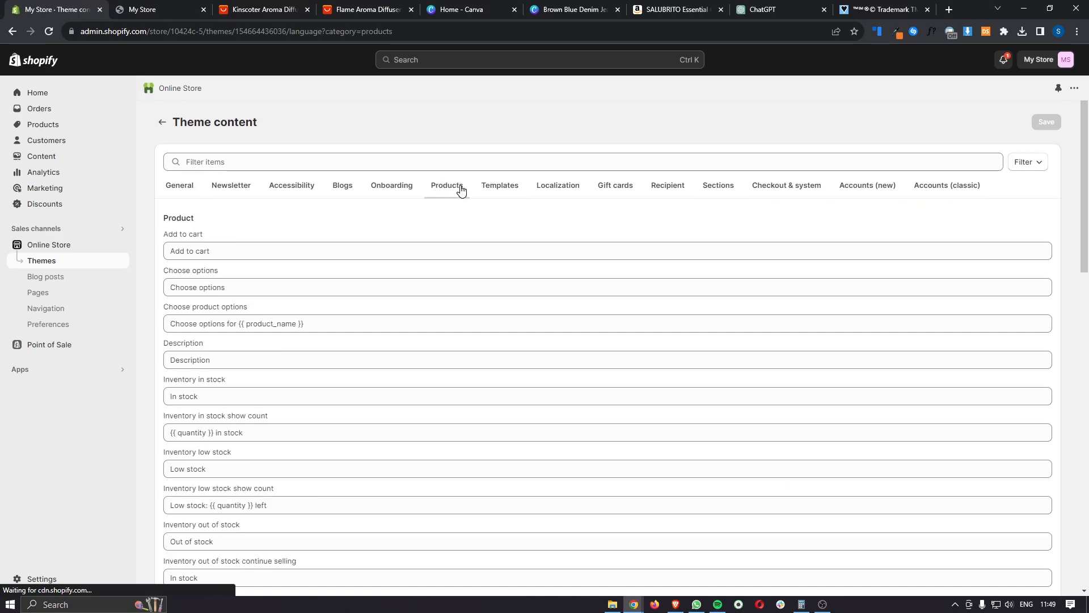
Blank out the Include taxes and Shipping policy html texts and save the theme content.
scroll(465, 213, "down", 6)
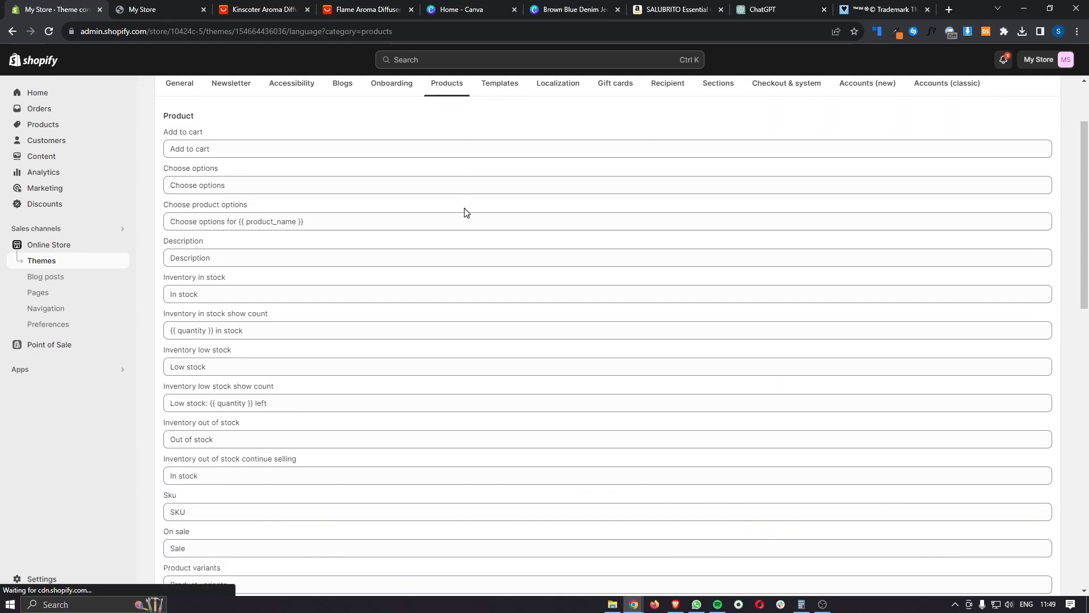
scroll(465, 213, "down", 6)
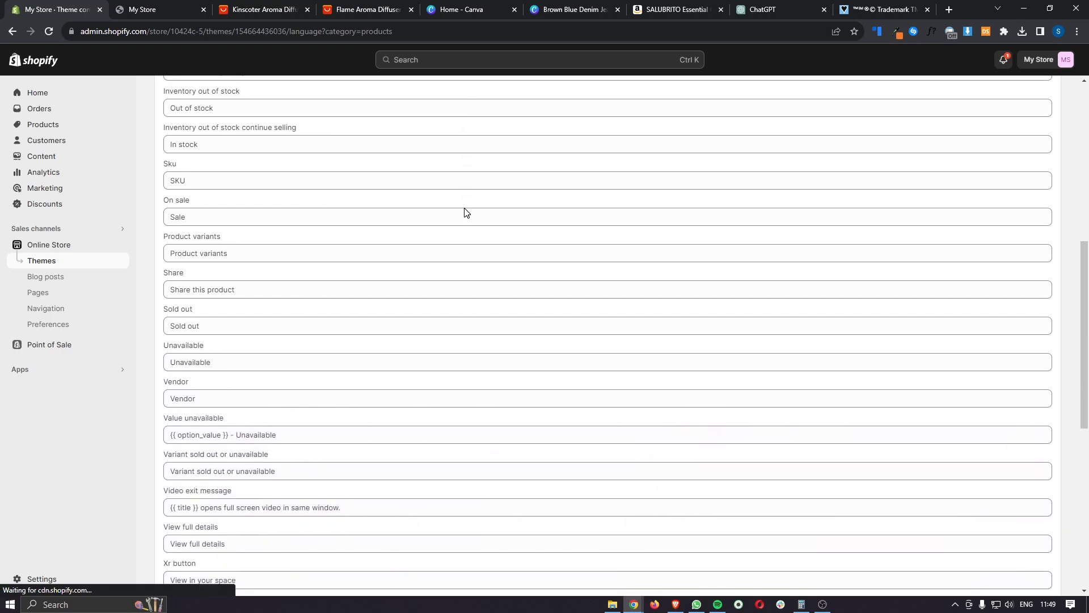
scroll(426, 232, "down", 1)
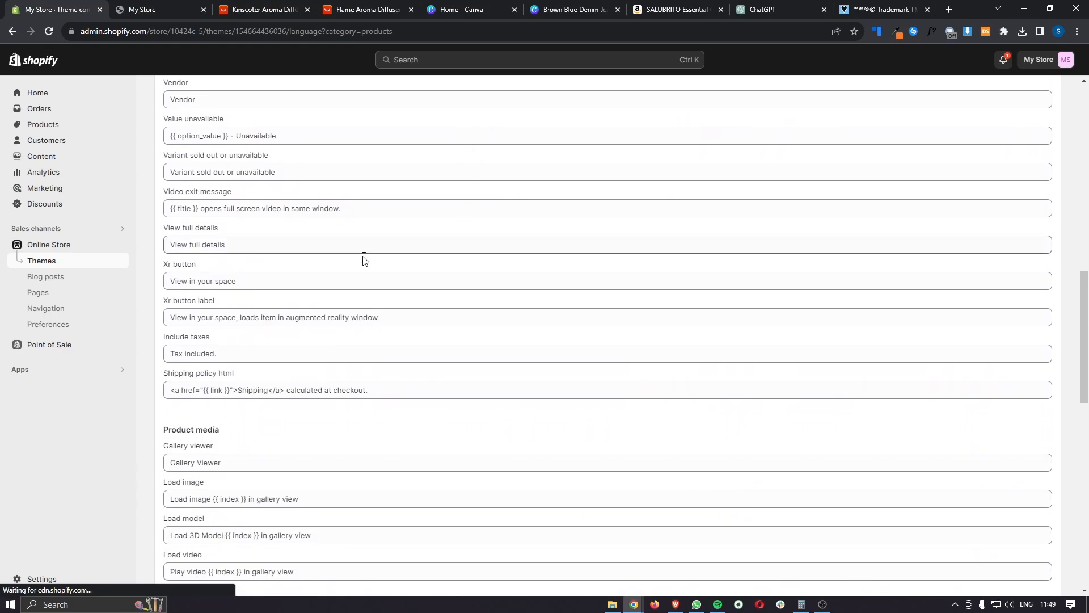
left_click_drag(162, 340, 240, 352)
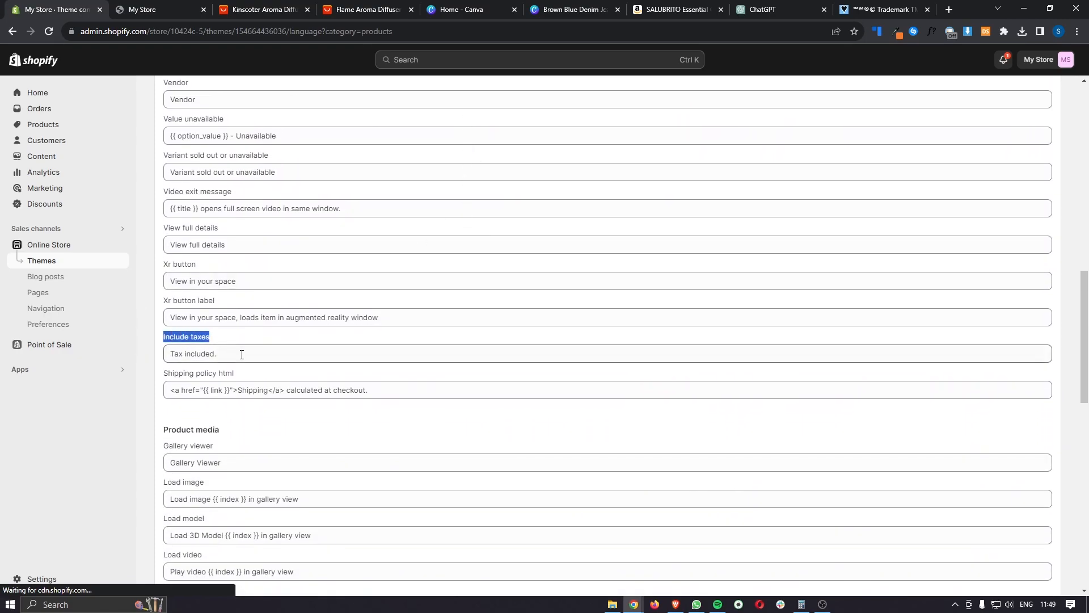
left_click(243, 356)
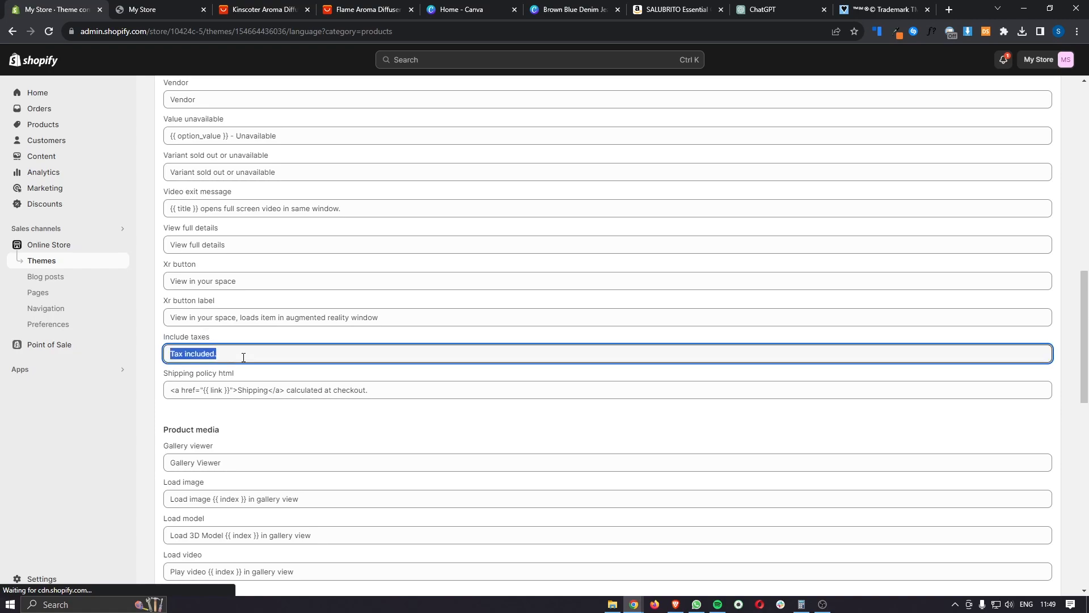
left_click_drag(164, 369, 238, 383)
left_click(276, 390)
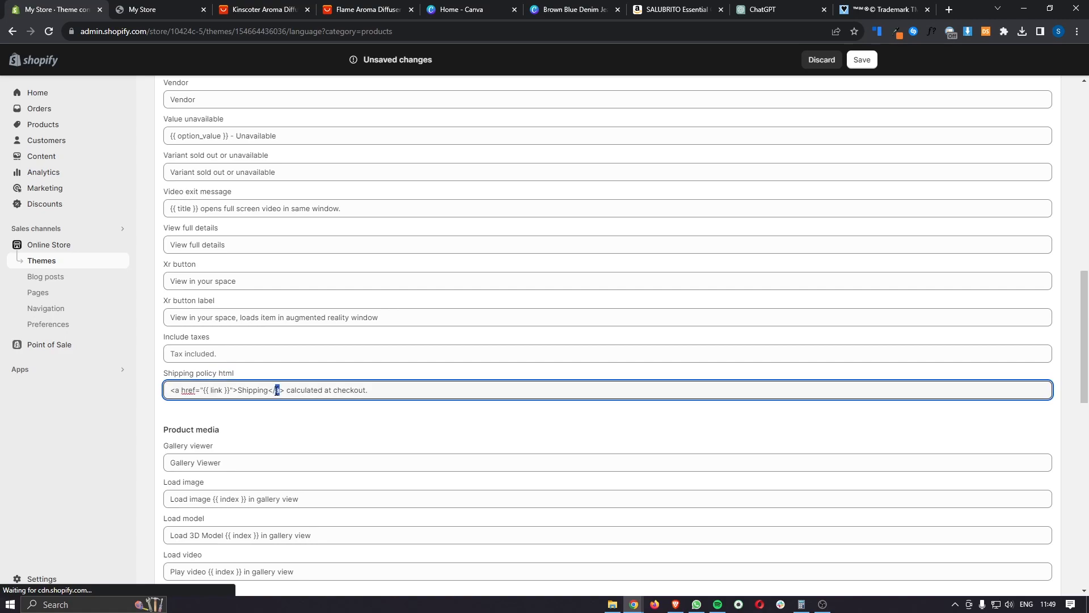
triple_click(277, 391)
key("BackSpace")
left_click(808, 329)
left_click(862, 63)
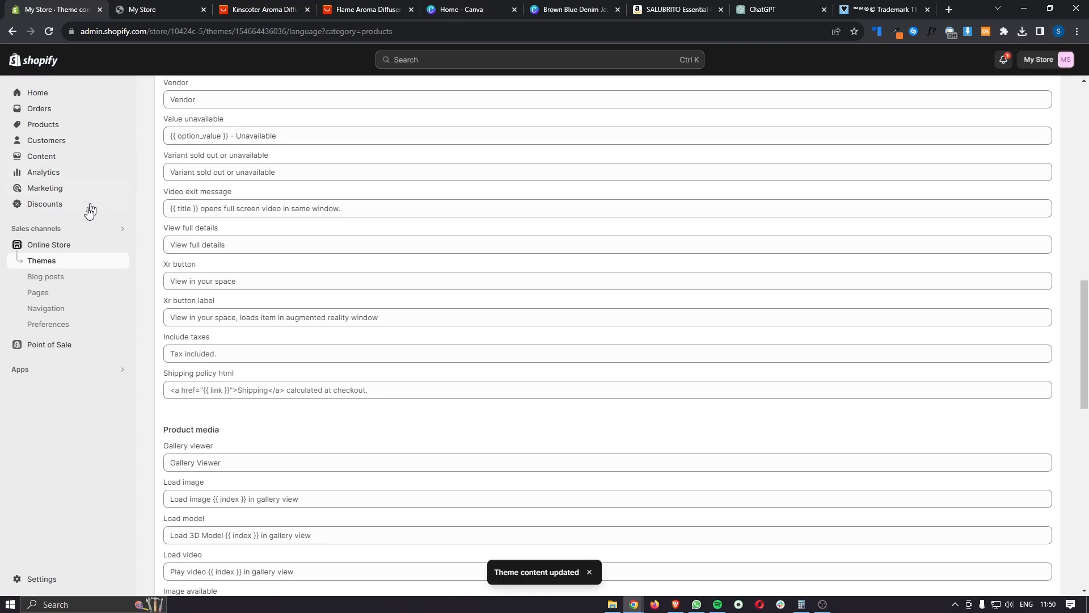
Reopen the current Refresh theme in the theme editor and switch to the Default product template.
left_click(47, 265)
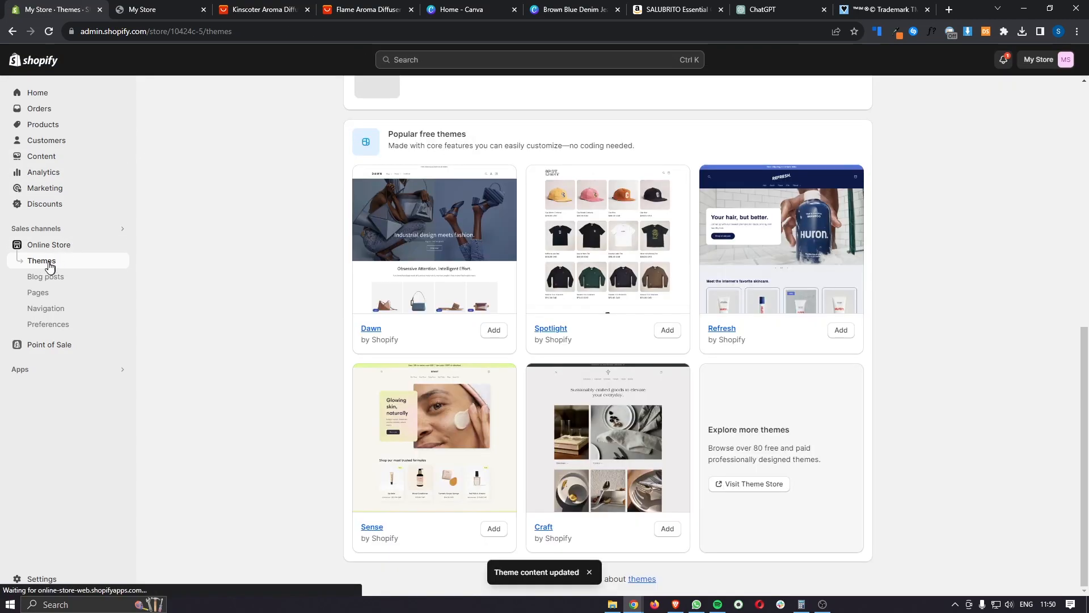
scroll(535, 296, "up", 3)
scroll(535, 296, "up", 5)
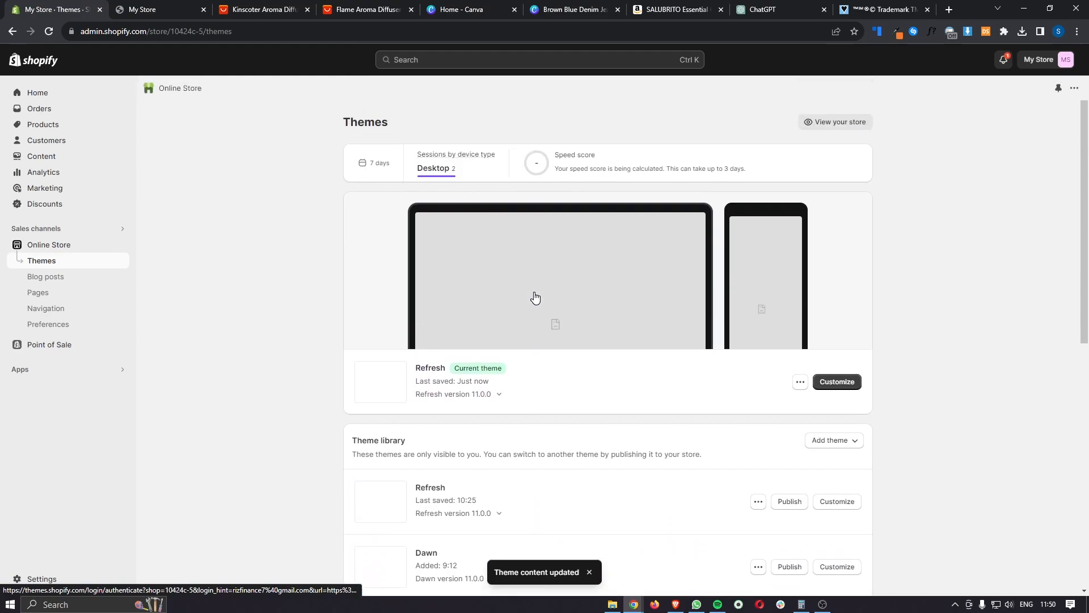
left_click(828, 384)
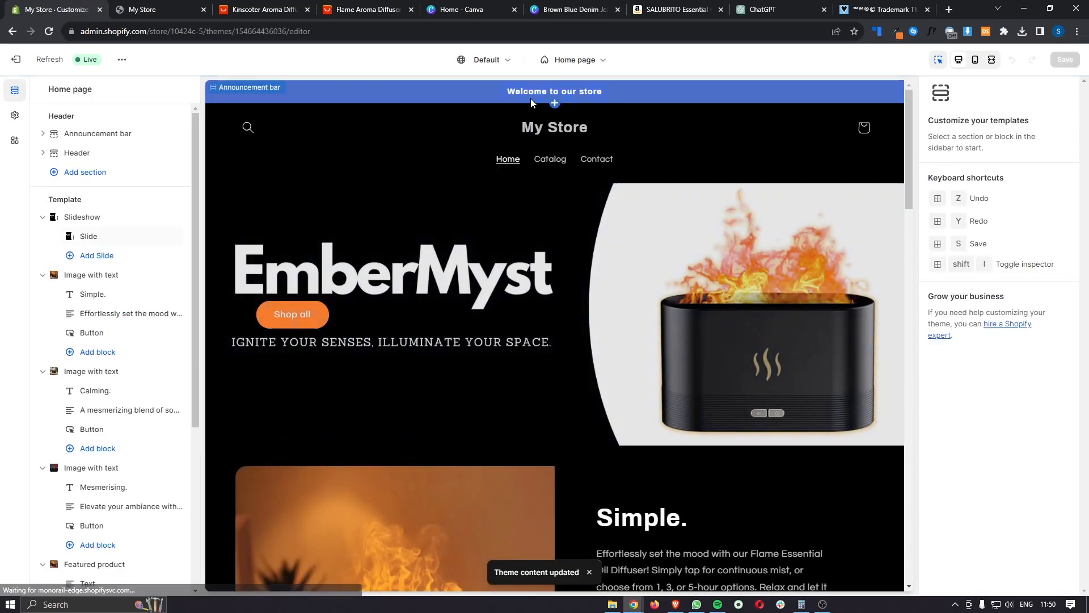
left_click(530, 97)
left_click(591, 62)
left_click(566, 141)
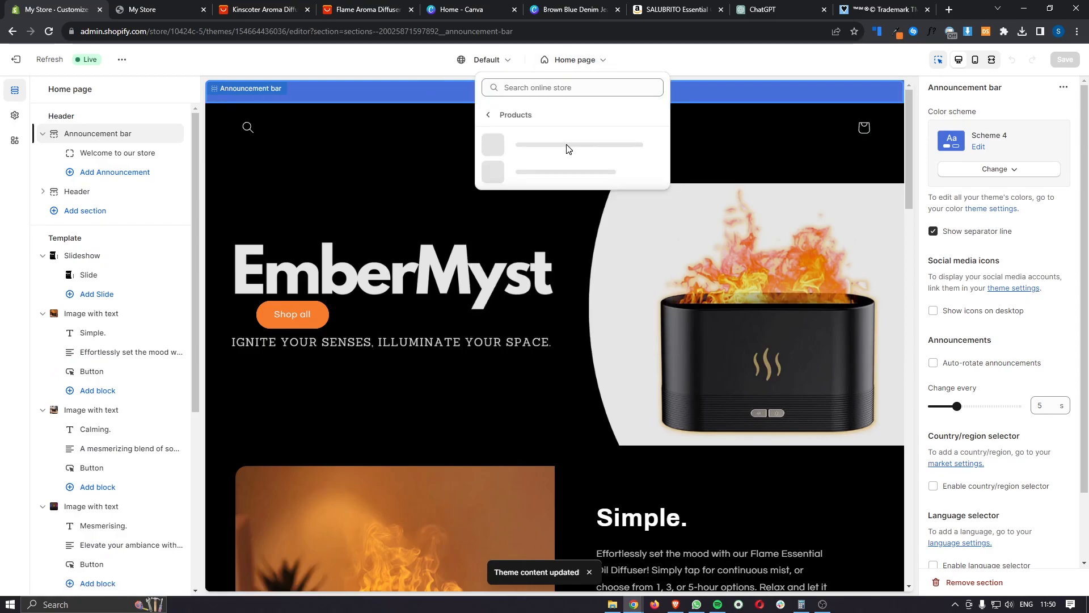
left_click(566, 146)
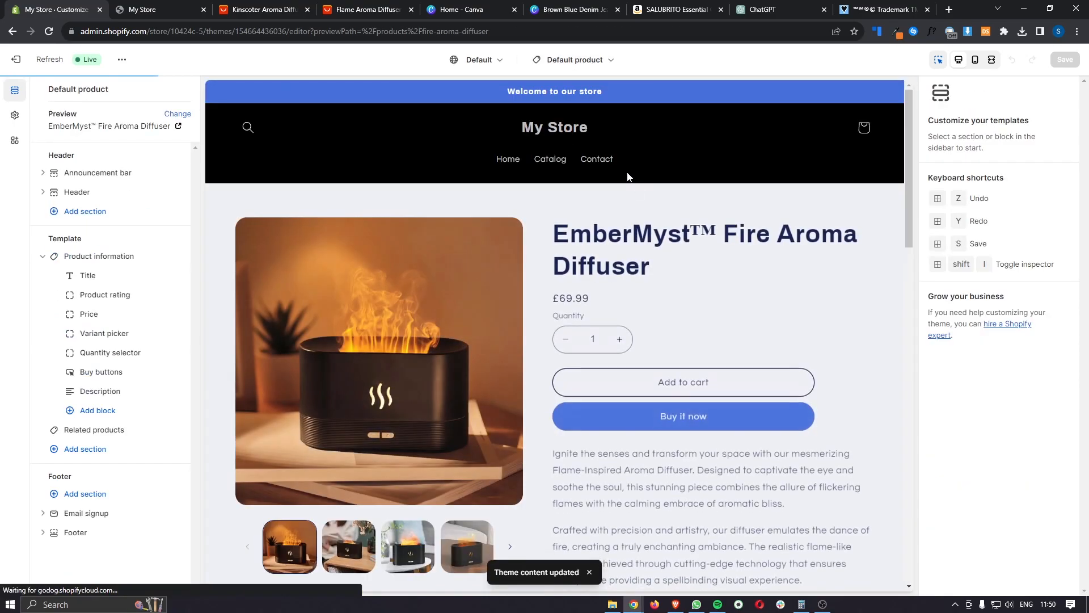
Review the EmberMyst product page preview, checking the header, full description and the gallery images.
scroll(673, 267, "down", 1)
scroll(672, 267, "down", 10)
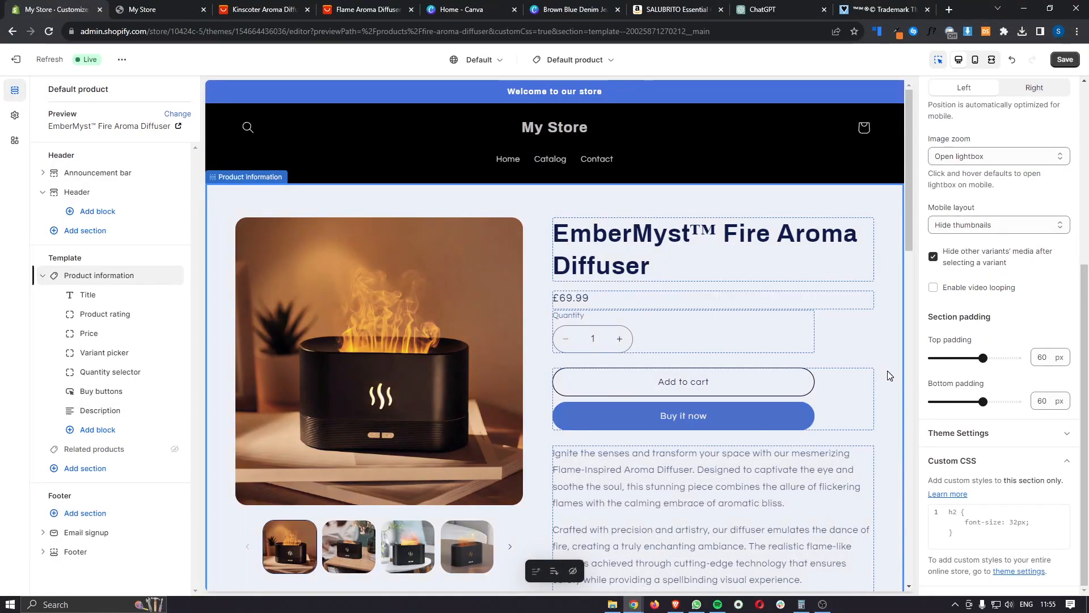
left_click(854, 181)
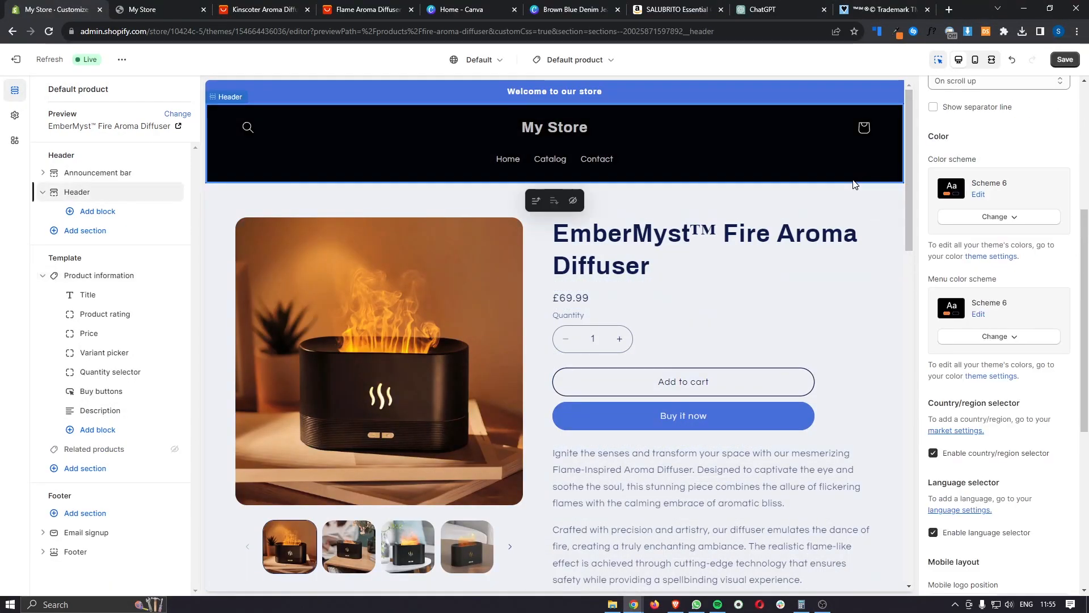
scroll(858, 246, "down", 1)
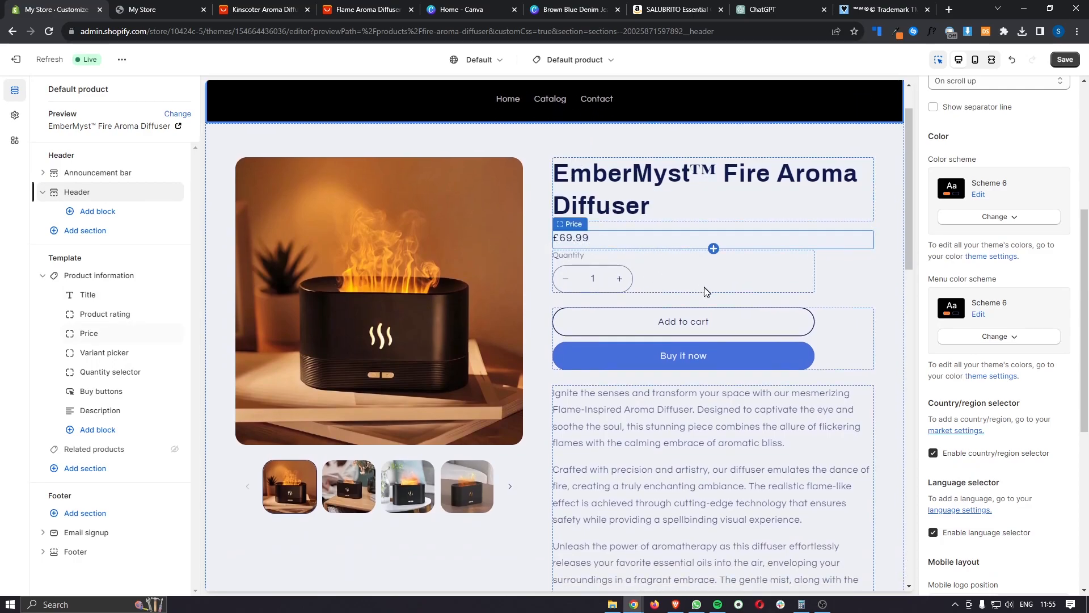
scroll(681, 328, "down", 1)
scroll(651, 314, "down", 15)
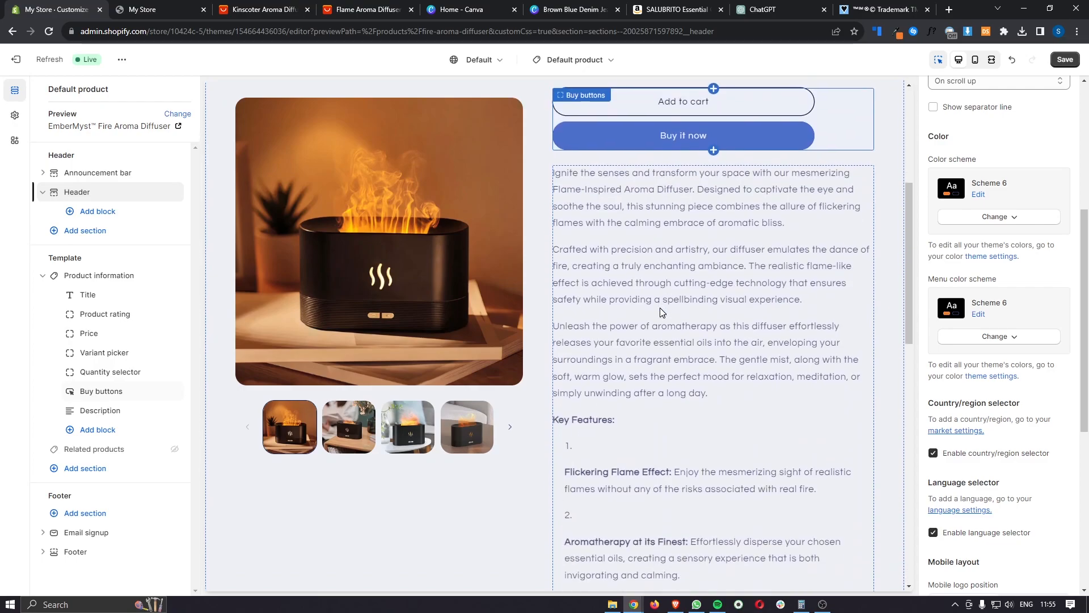
scroll(636, 293, "up", 3)
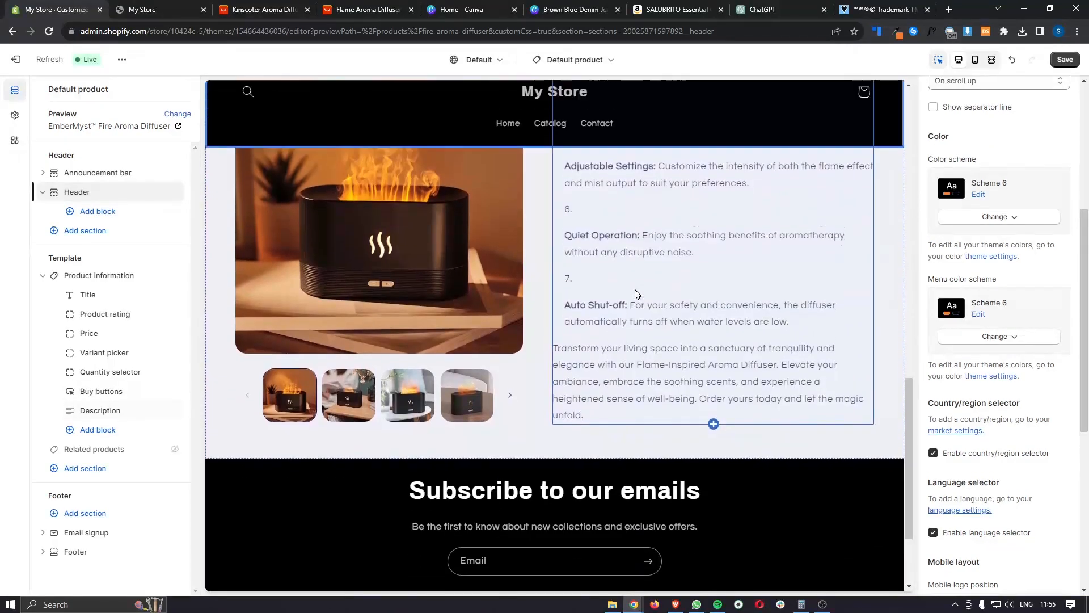
scroll(635, 293, "down", 4)
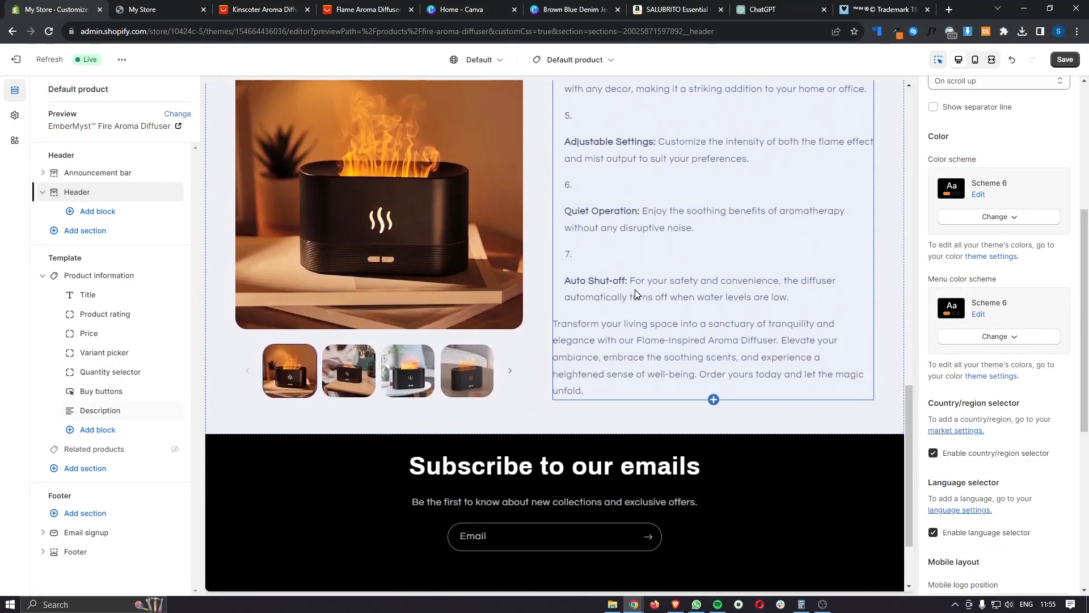
left_click(637, 293)
left_click(510, 443)
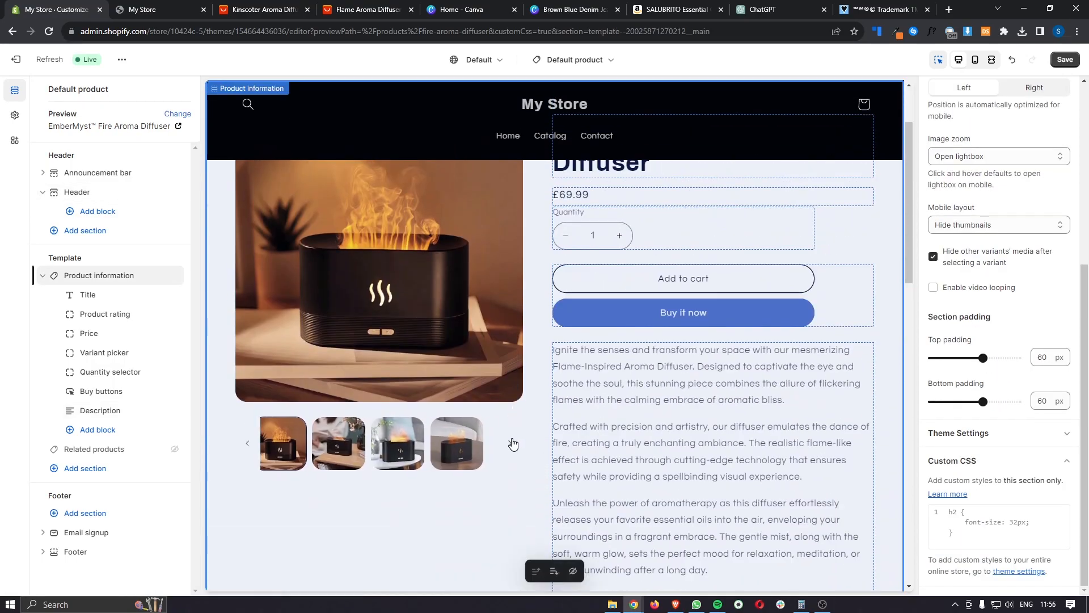
left_click(391, 457)
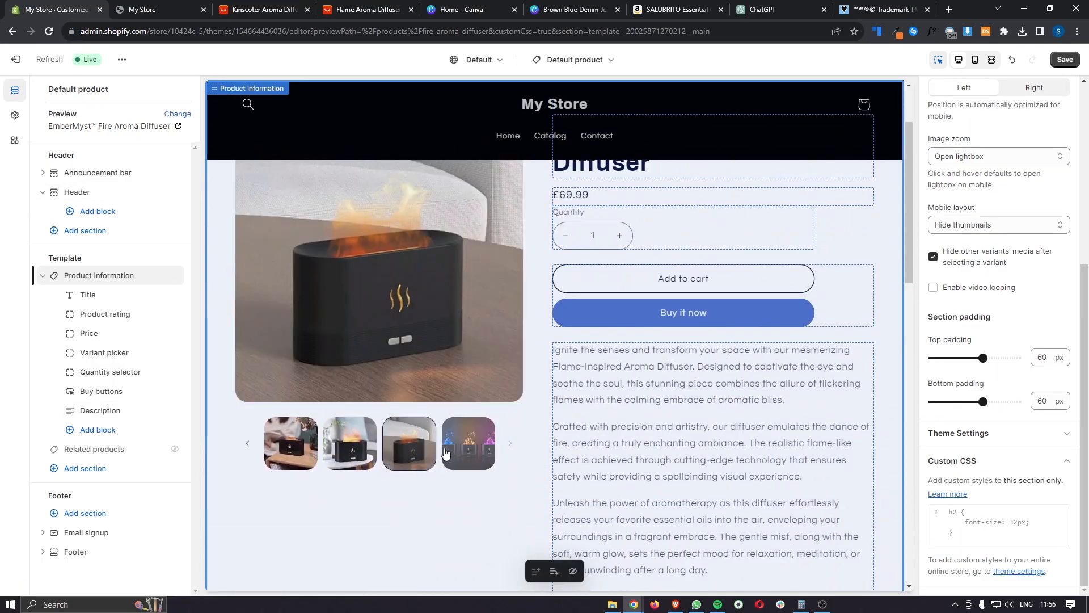
left_click(332, 451)
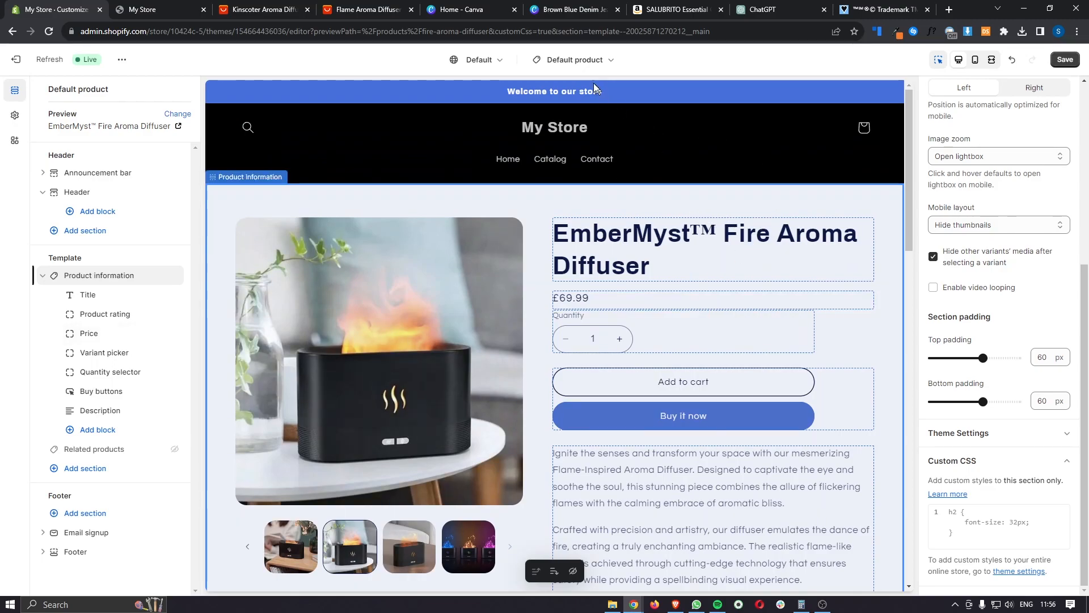
Switch the editor to the Home page template and check its sections down to the featured product.
left_click(571, 60)
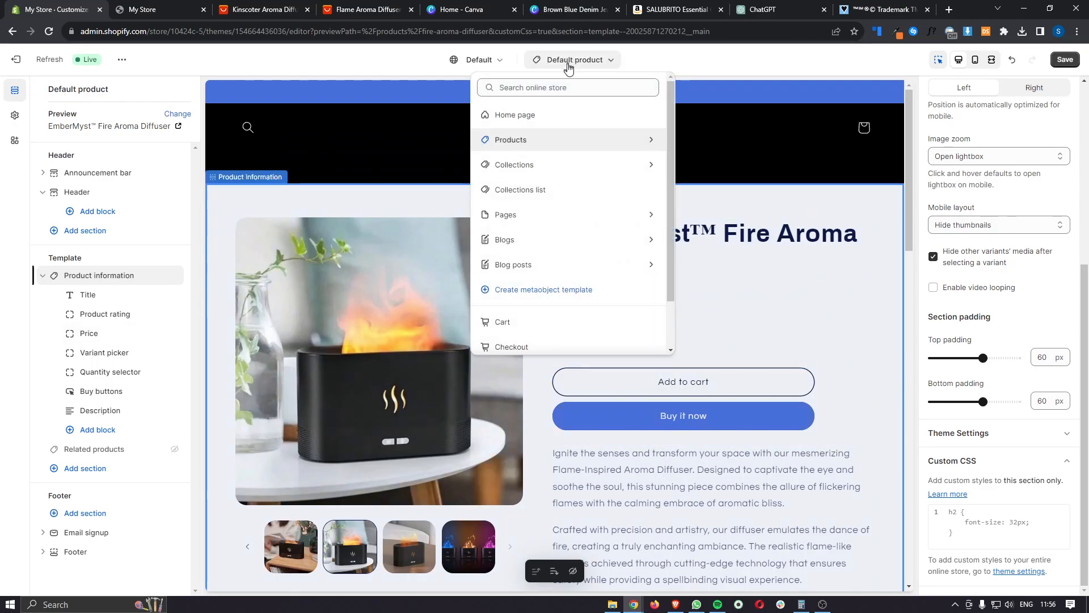
left_click(561, 115)
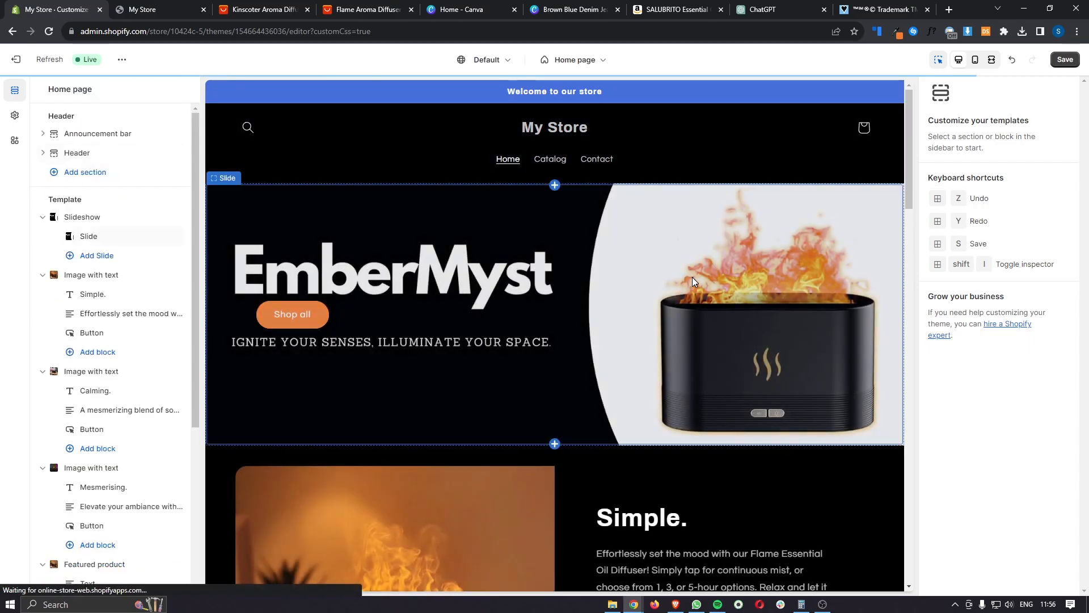
scroll(692, 277, "down", 7)
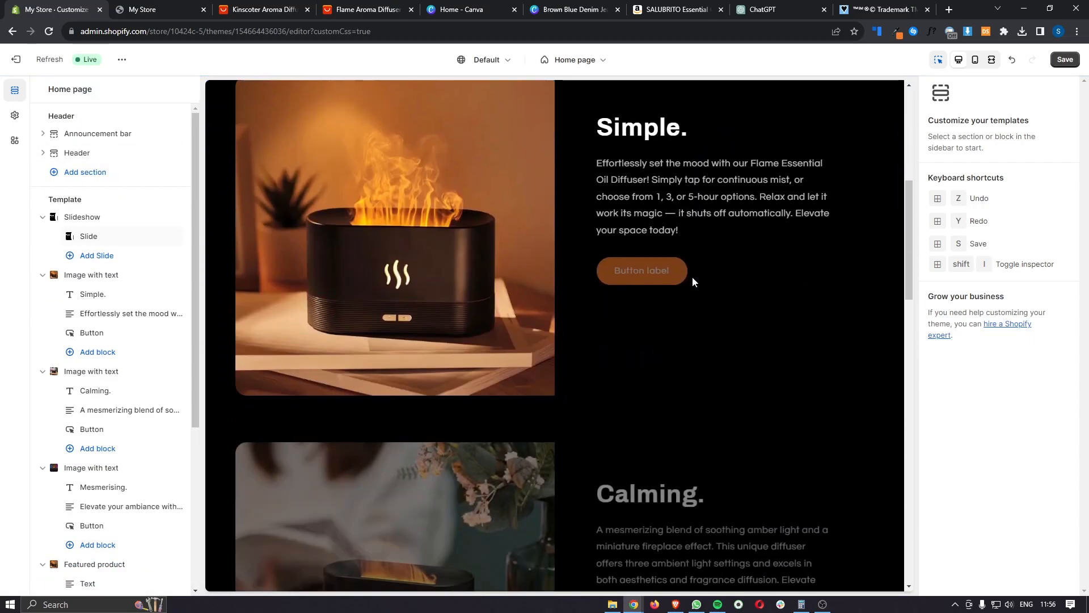
scroll(692, 277, "down", 18)
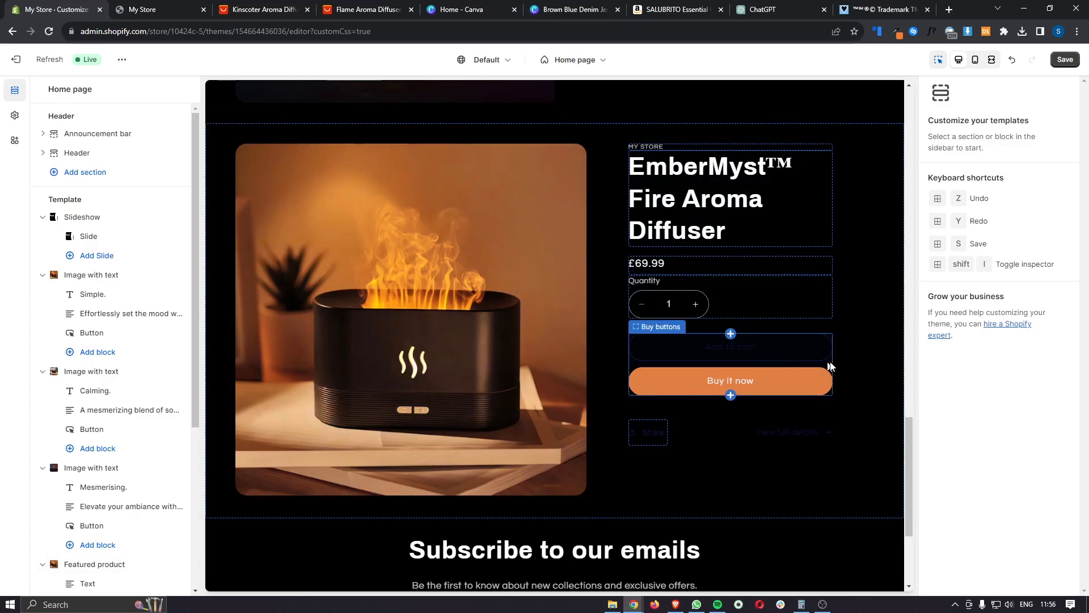
Set the Outline button color of color Scheme 6 to the orange #F67C2C in the theme settings.
left_click(15, 115)
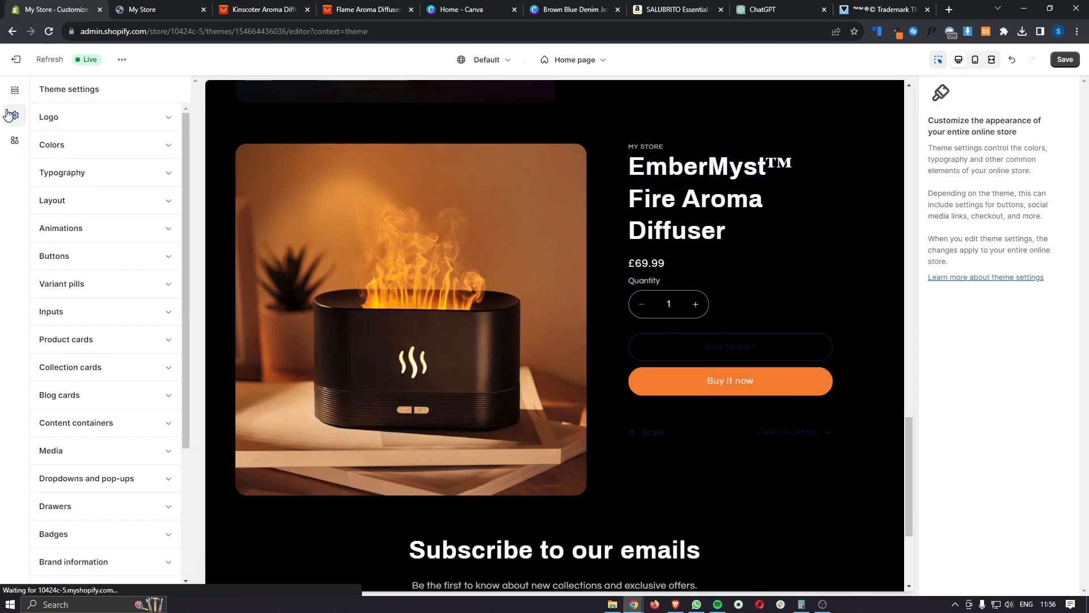
left_click(169, 145)
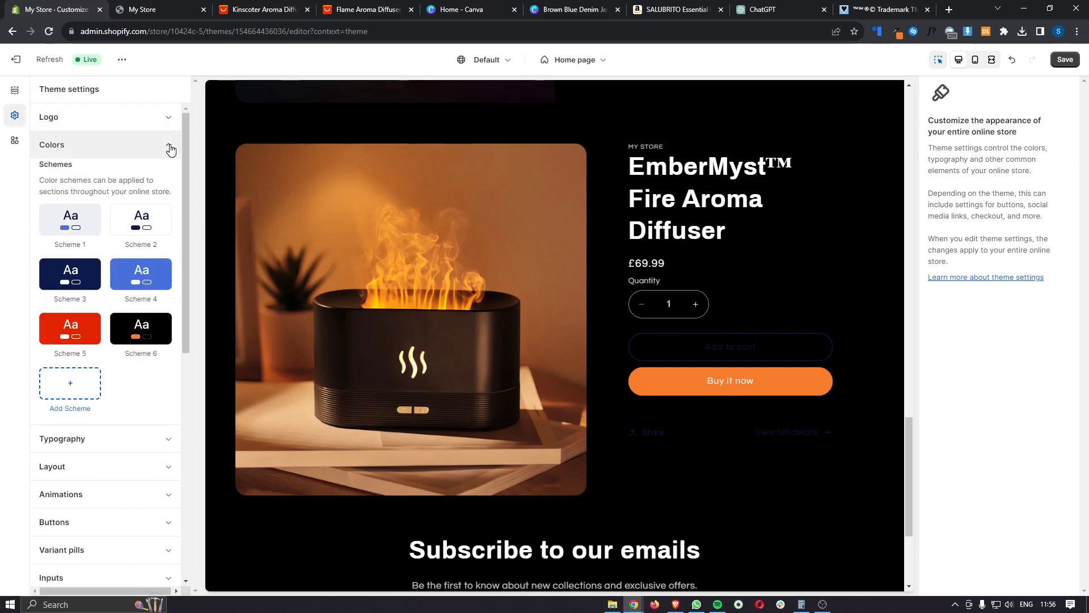
left_click(153, 334)
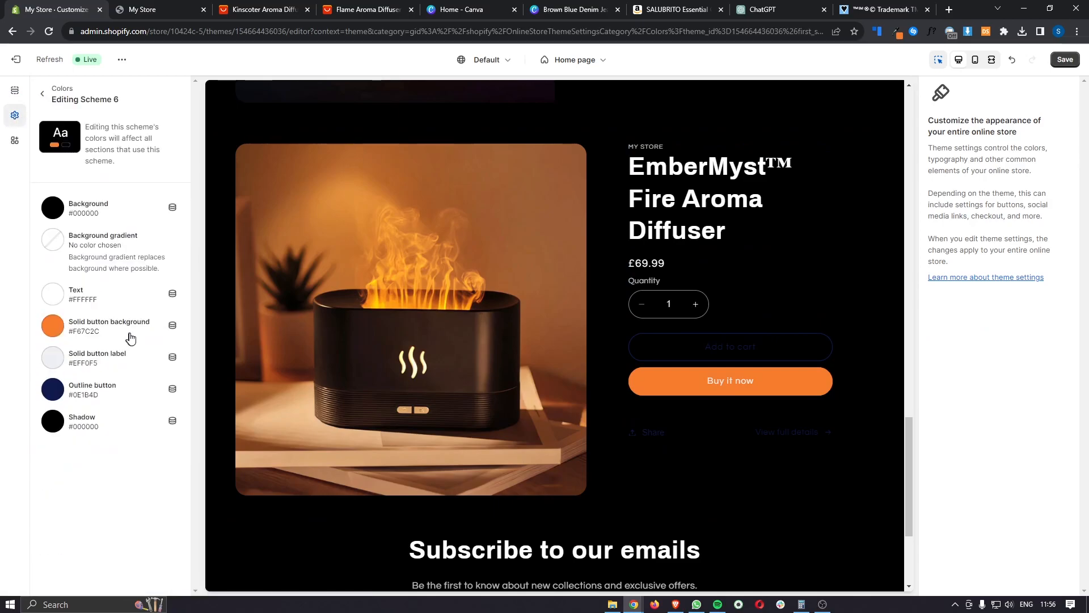
left_click(52, 391)
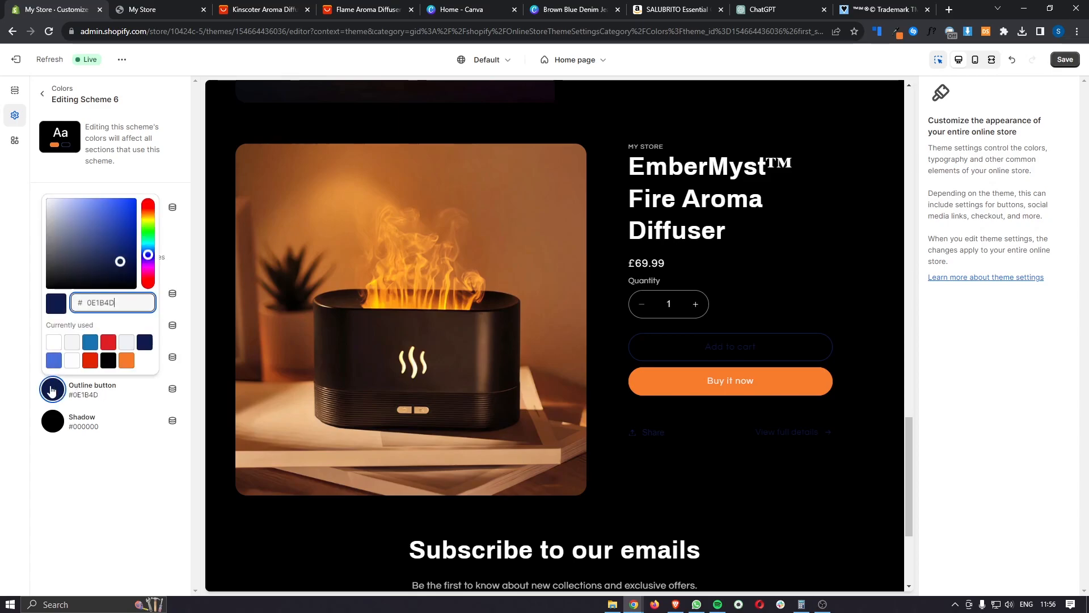
left_click(130, 361)
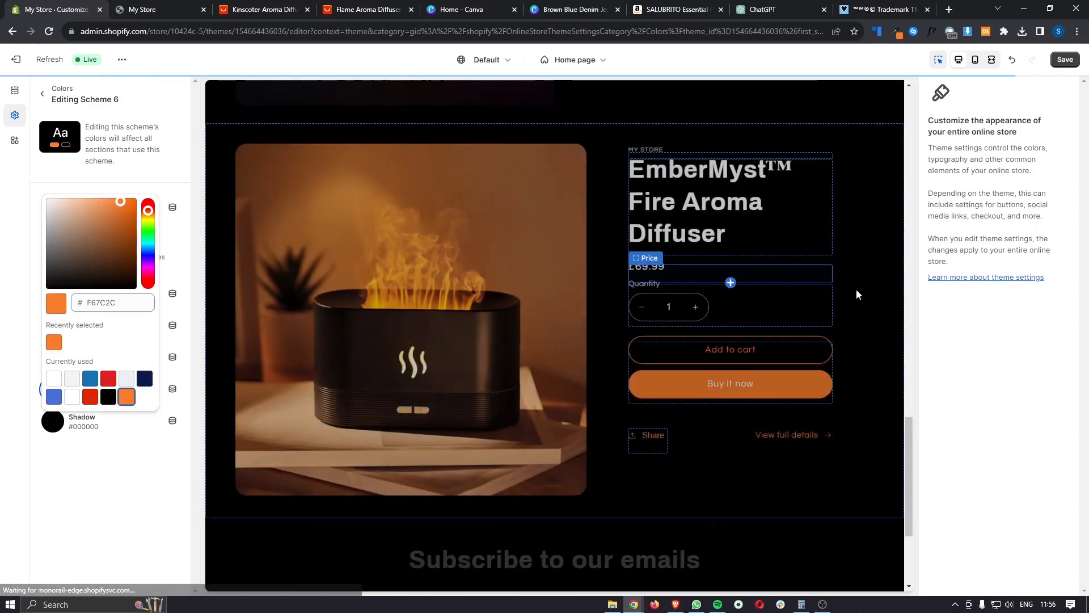
left_click(860, 294)
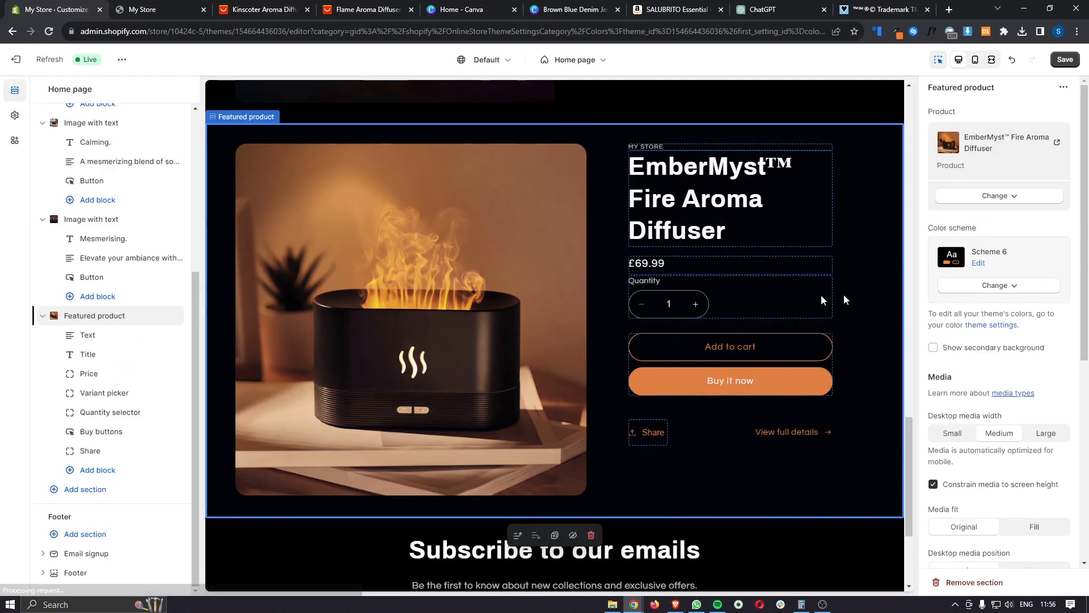
Remove the Share block from the home page's Featured product section.
left_click(657, 434)
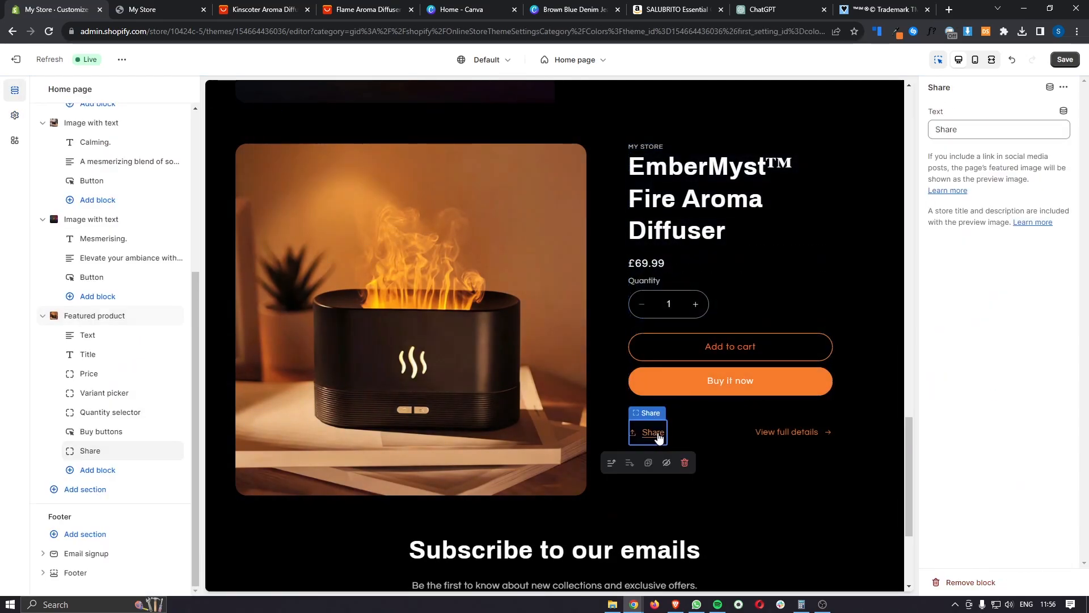
left_click(683, 463)
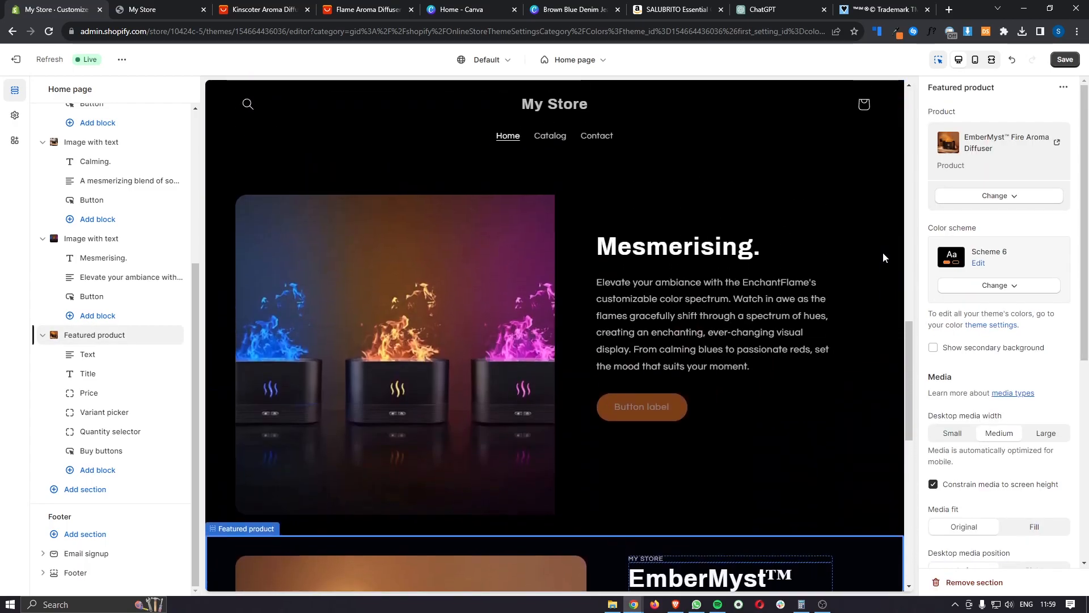
scroll(883, 253, "up", 20)
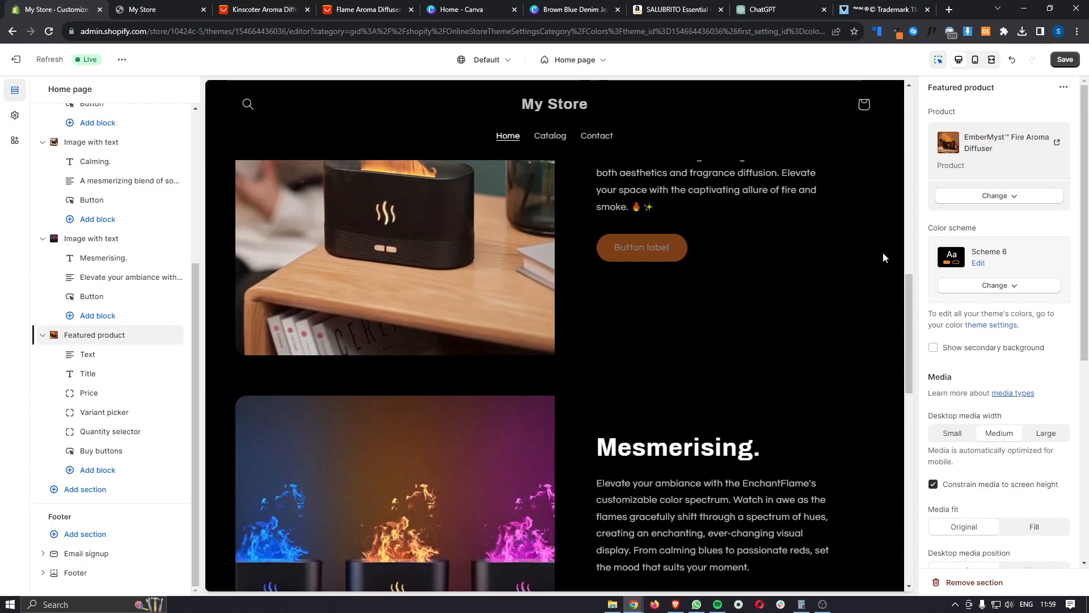
scroll(883, 253, "up", 3)
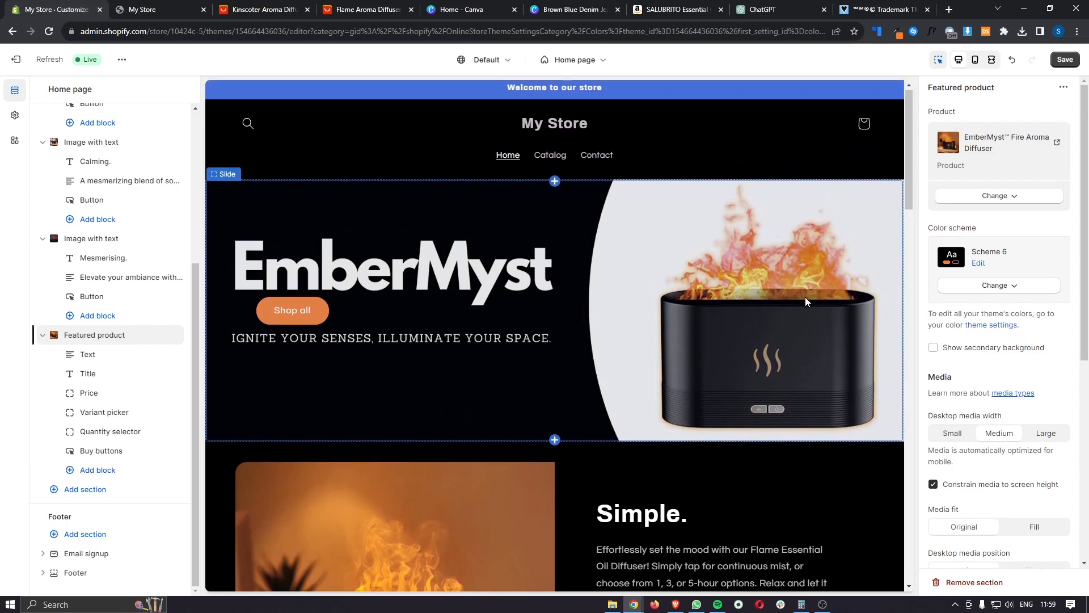
Switch the editor to the Default product template and check the EmberMyst product page down through its description.
left_click(591, 65)
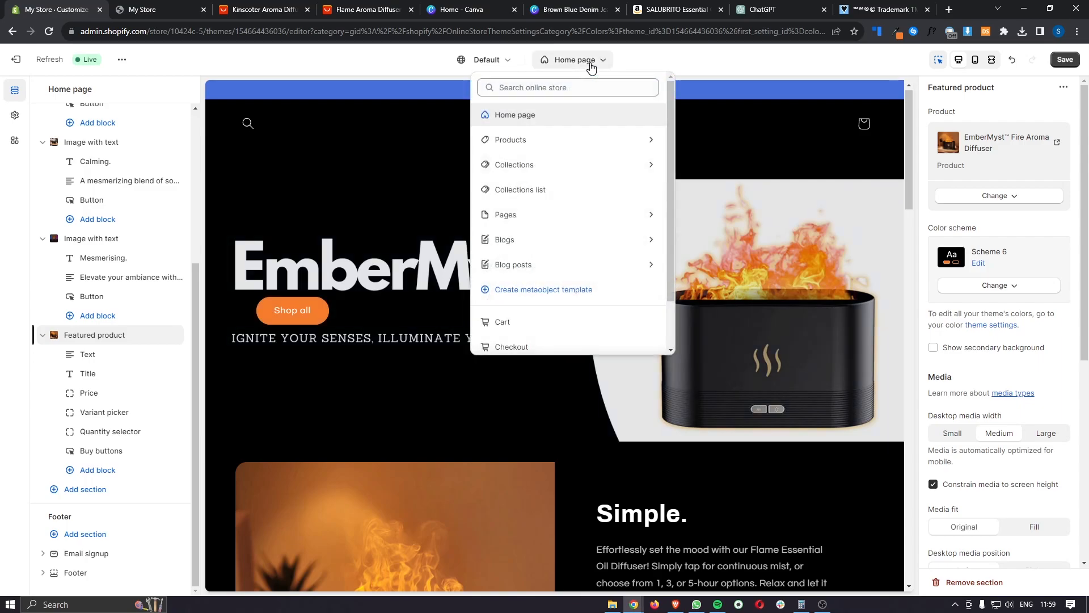
left_click(523, 143)
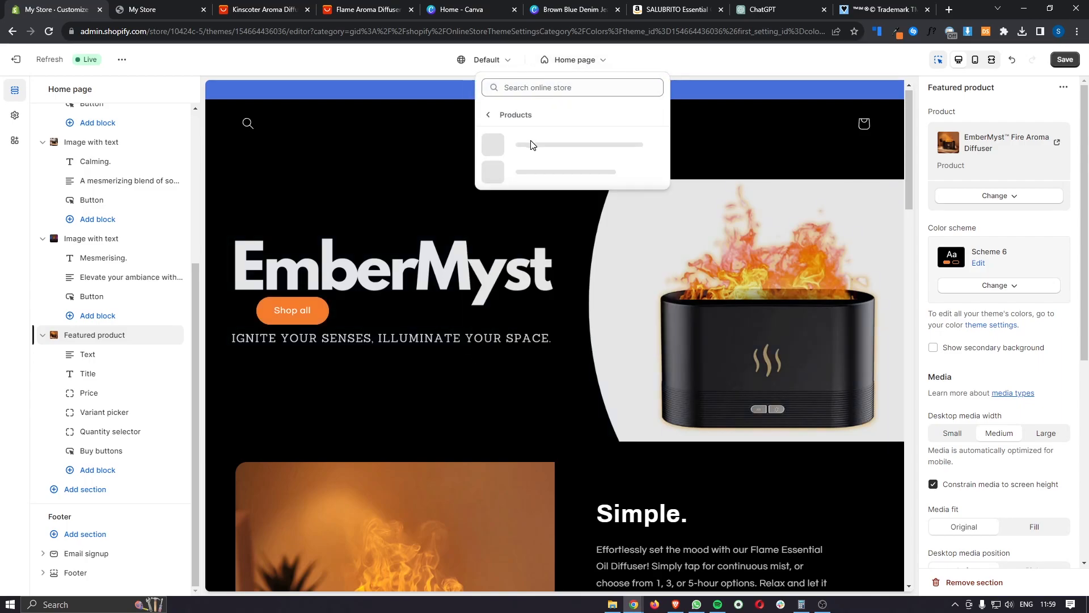
left_click(554, 146)
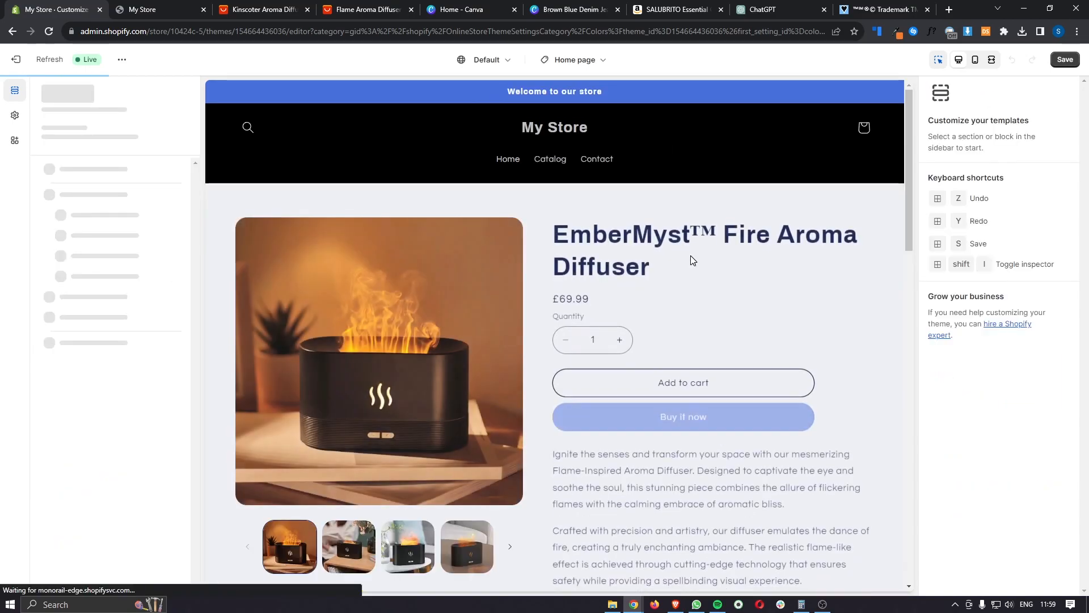
scroll(709, 309, "down", 9)
scroll(709, 309, "down", 5)
scroll(709, 309, "up", 14)
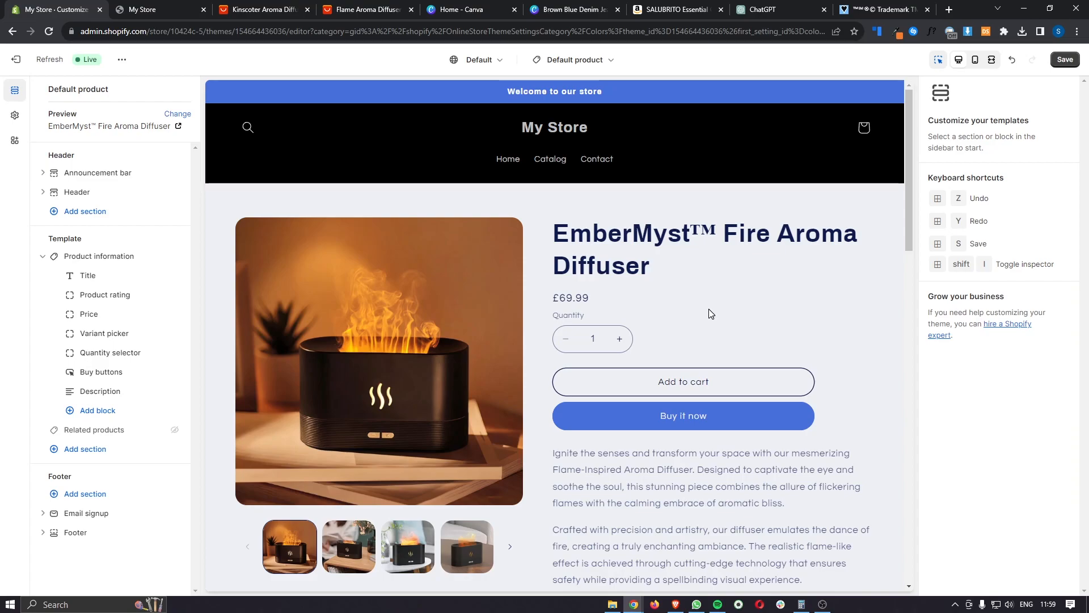
Examine the customer reviews on the Amazon SALUBRITO diffuser listing, then return to the product page in the theme editor.
left_click(678, 9)
scroll(707, 287, "down", 10)
scroll(708, 288, "down", 20)
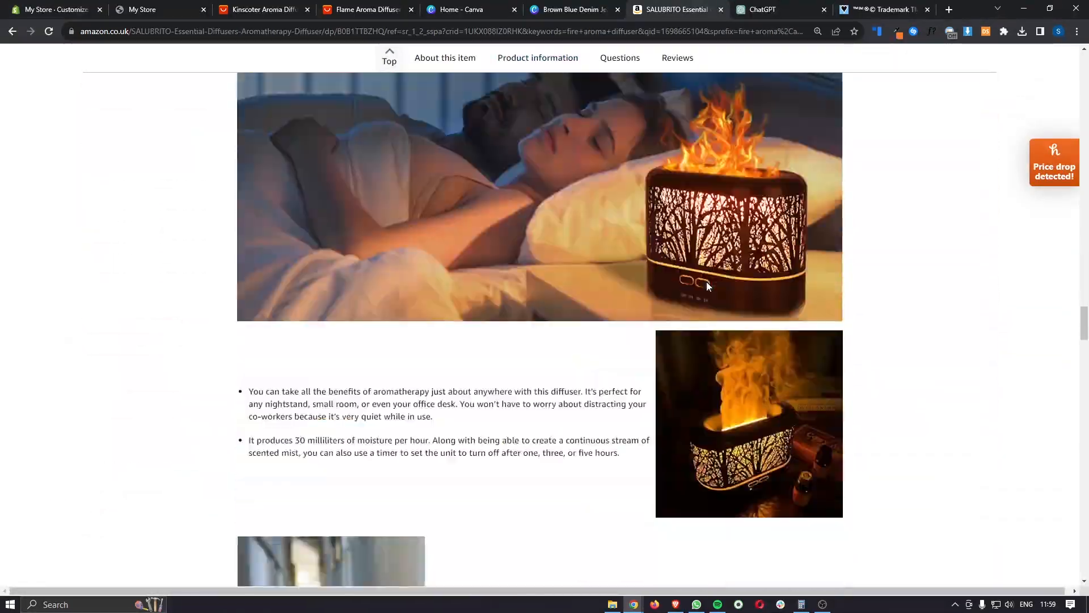
scroll(708, 286, "down", 20)
scroll(709, 286, "down", 1)
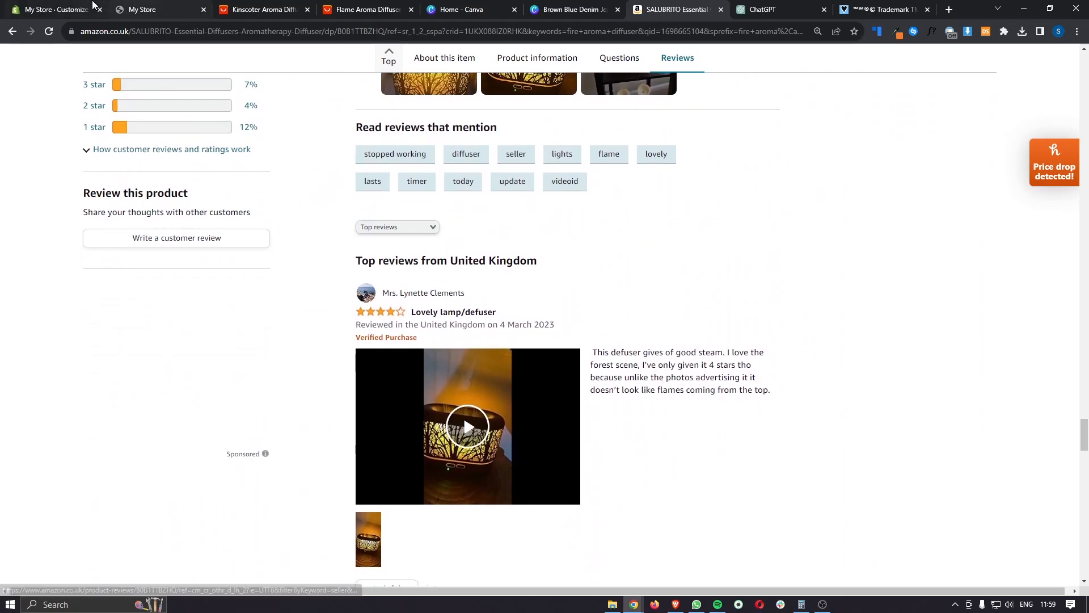
left_click(56, 9)
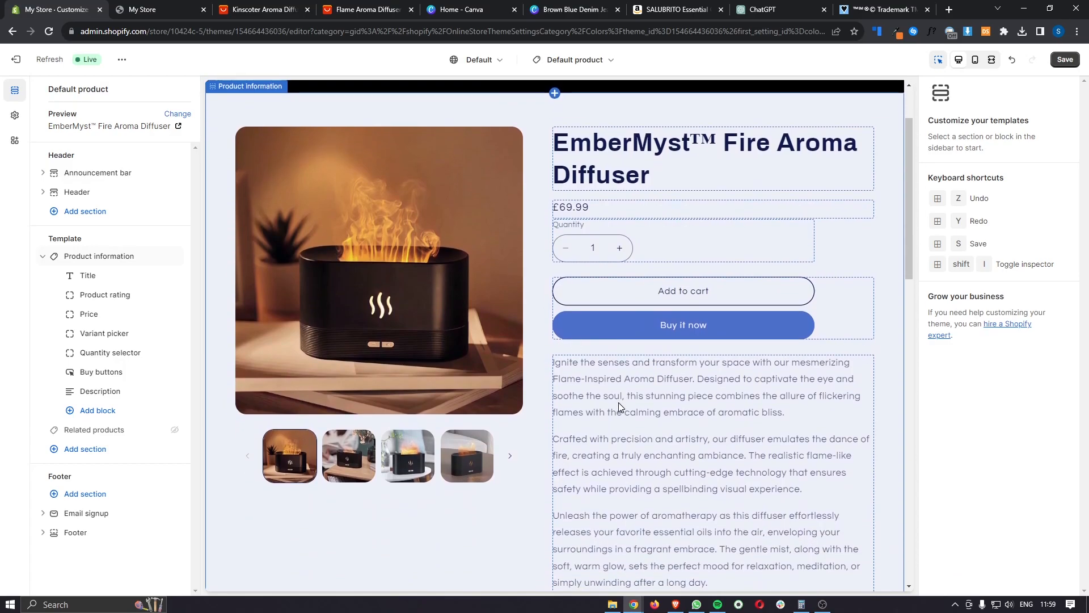
scroll(642, 448, "down", 3)
scroll(643, 448, "up", 1)
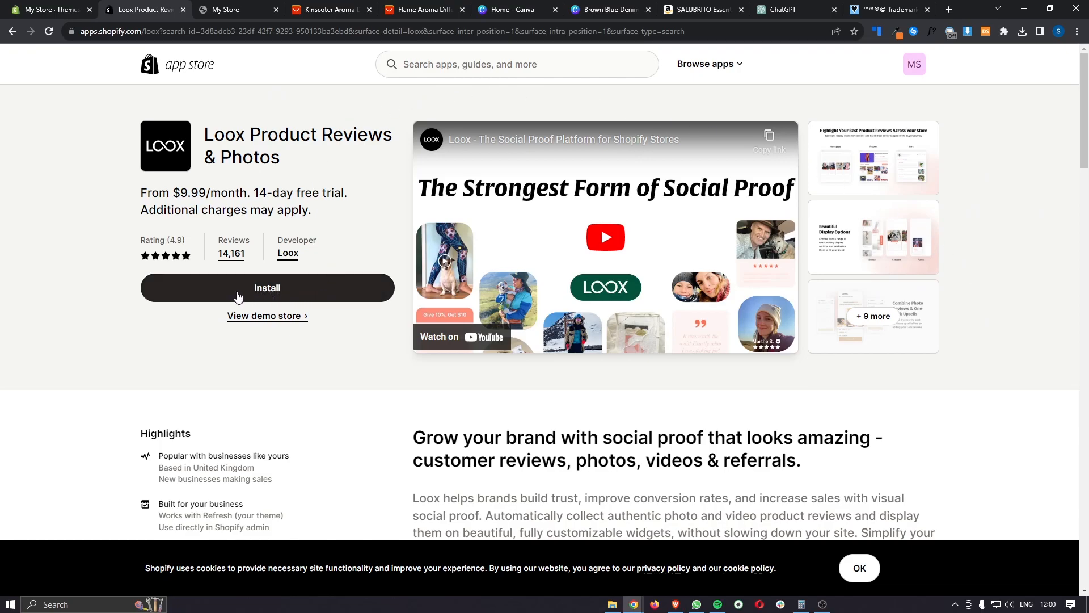
Install the Loox Product Reviews & Photos app on the store from the Shopify App Store.
left_click(289, 294)
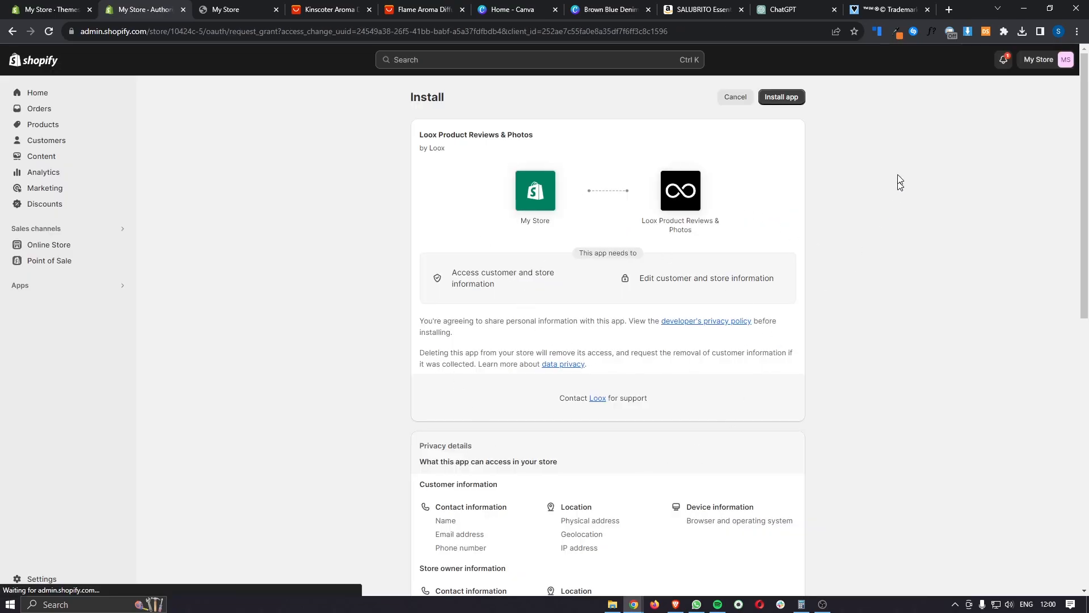
left_click(785, 98)
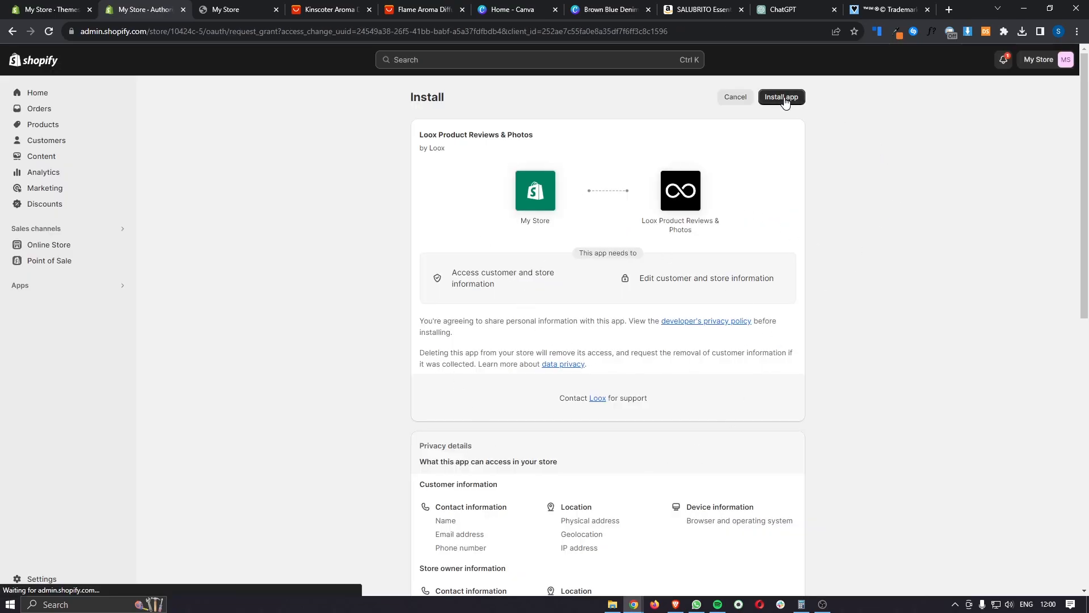
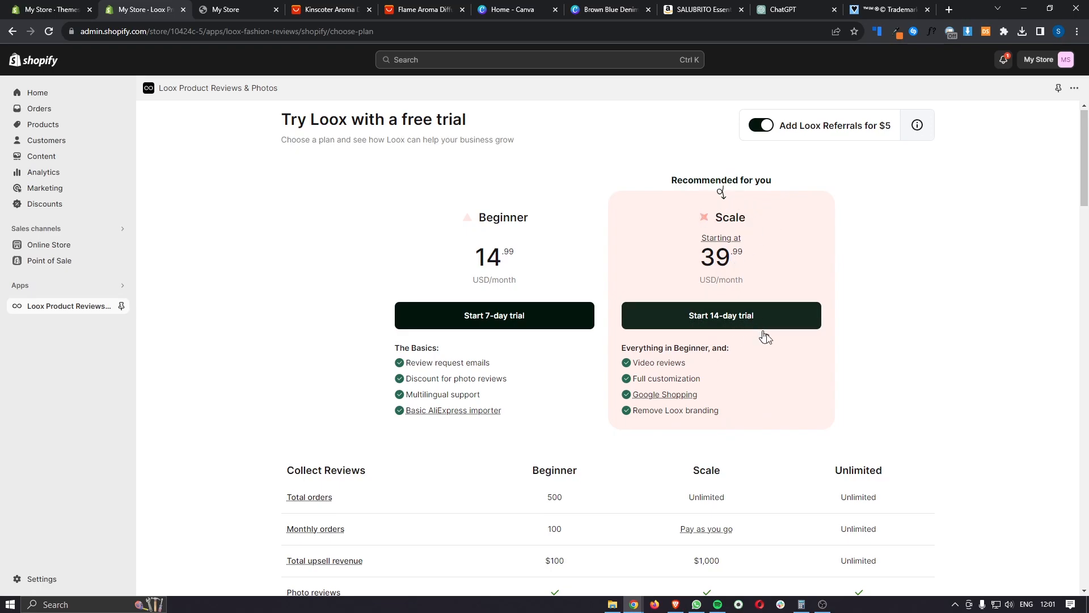
Compare the Loox plans, checking the AliExpress scanned reviews allowance under Review Importer.
scroll(849, 359, "down", 15)
scroll(850, 360, "down", 10)
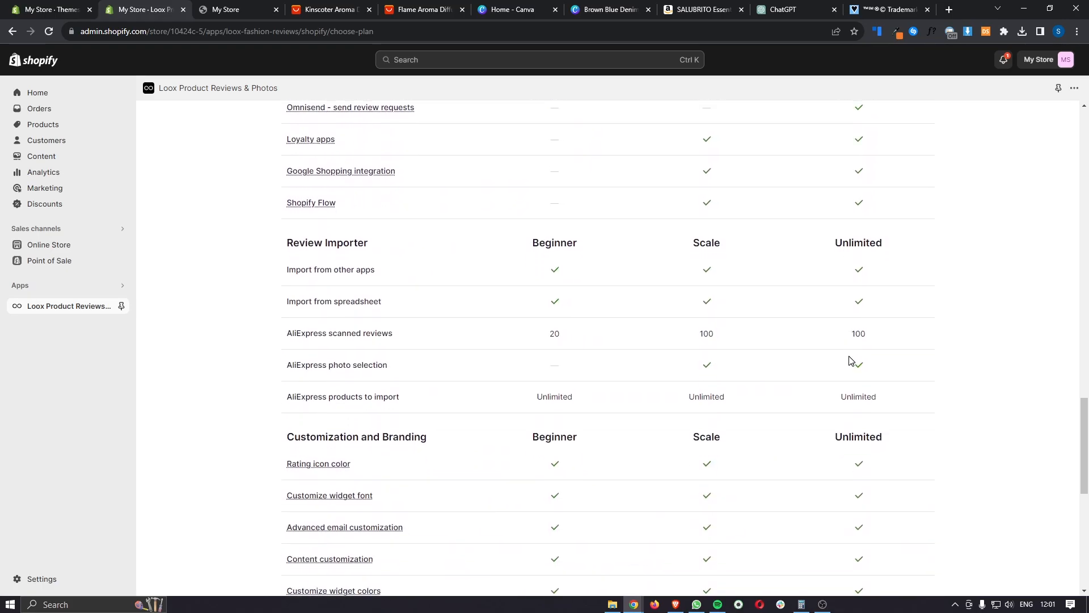
left_click_drag(283, 333, 398, 336)
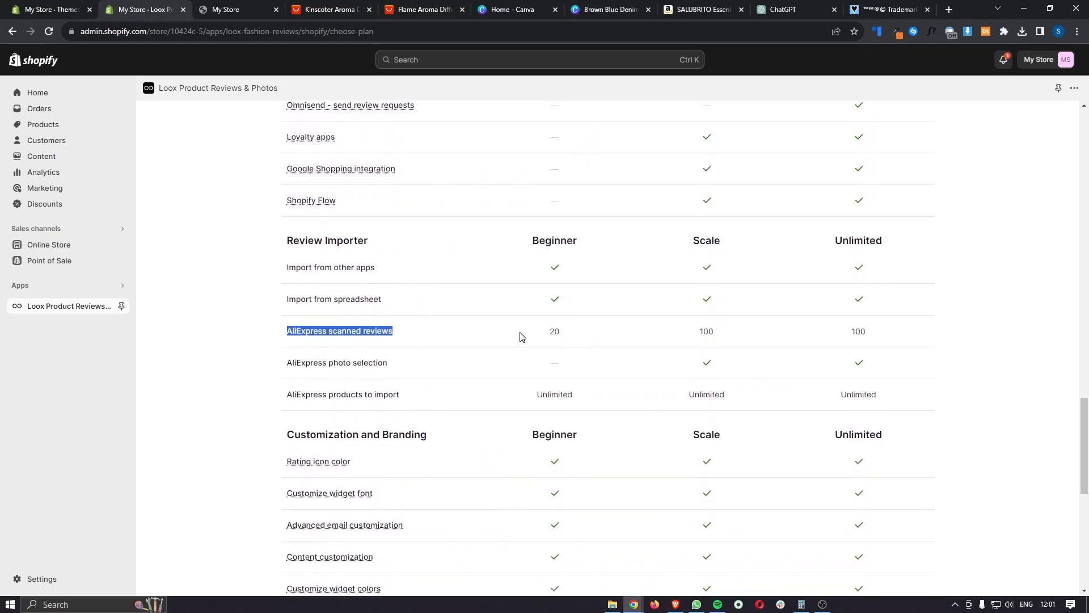
left_click(551, 332)
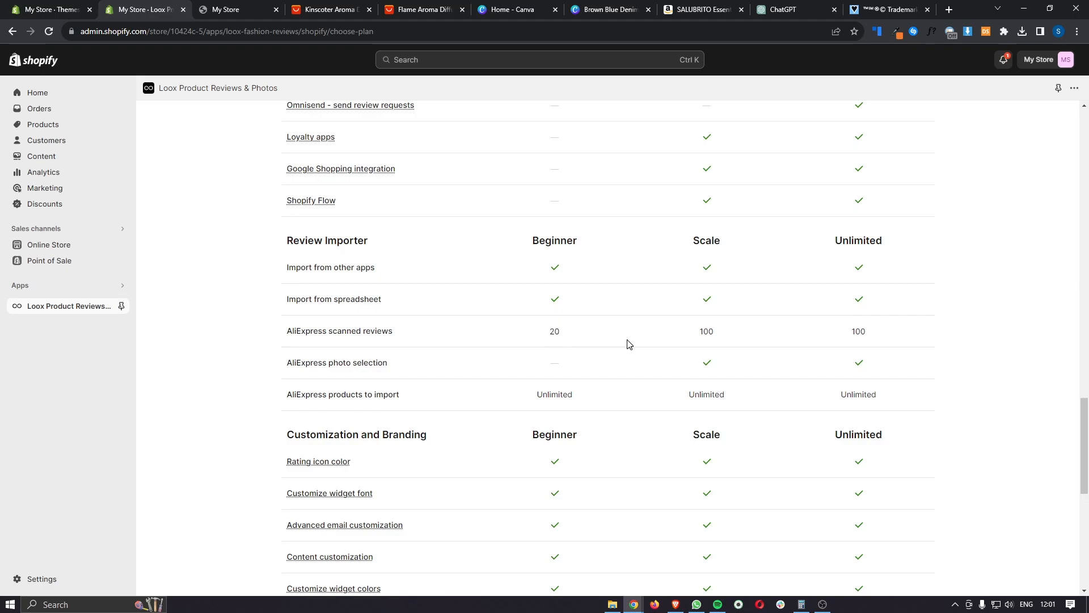
left_click_drag(691, 334, 716, 335)
scroll(751, 343, "up", 20)
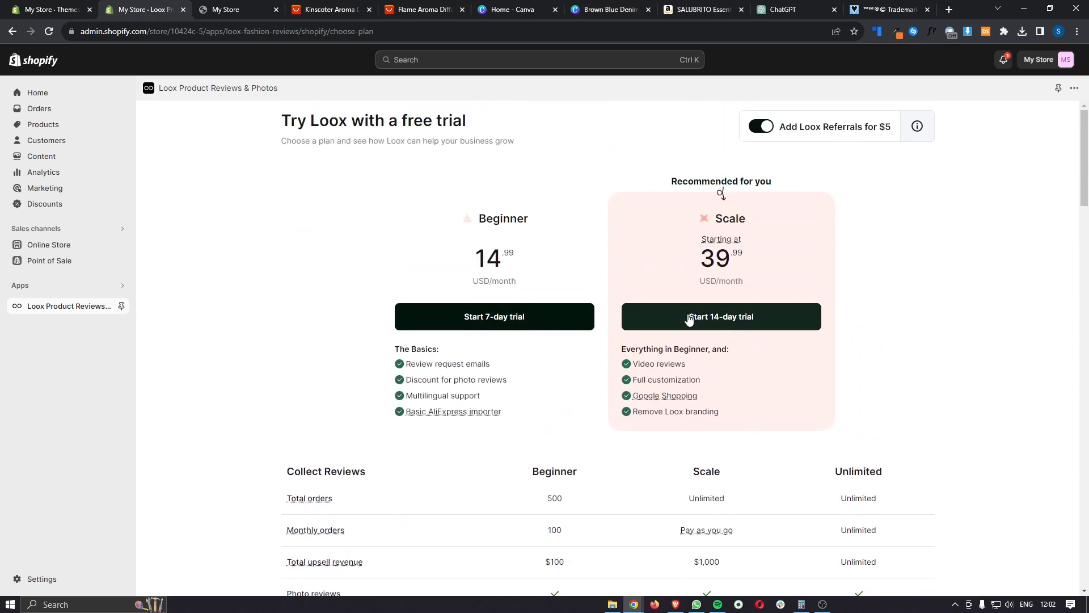
Start the 14-day trial of the Loox Scale plan and approve its subscription.
left_click(738, 326)
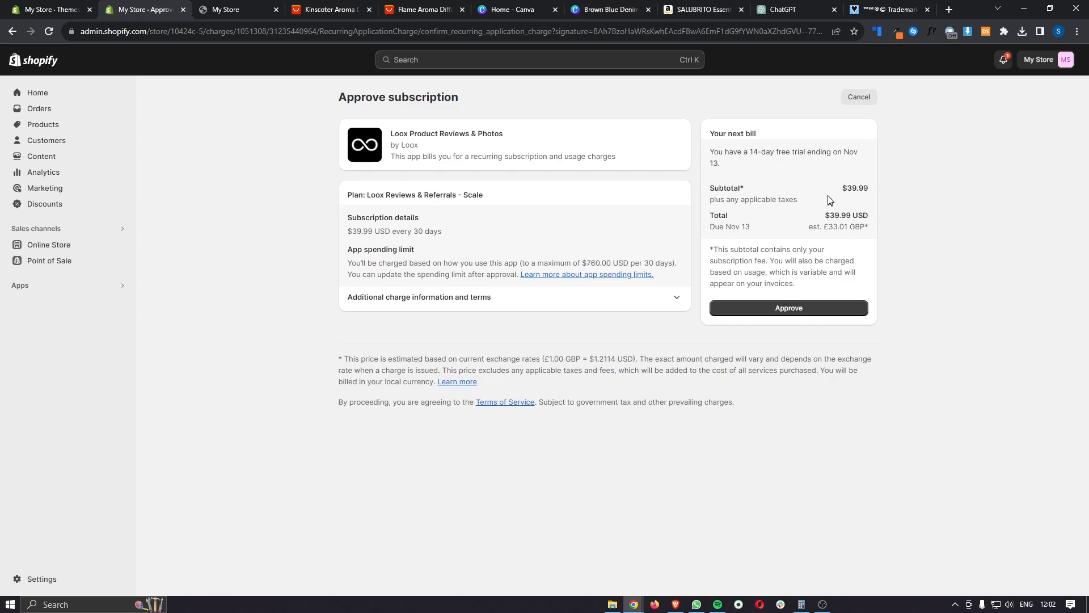
left_click_drag(713, 161, 765, 166)
left_click(769, 170)
left_click(790, 310)
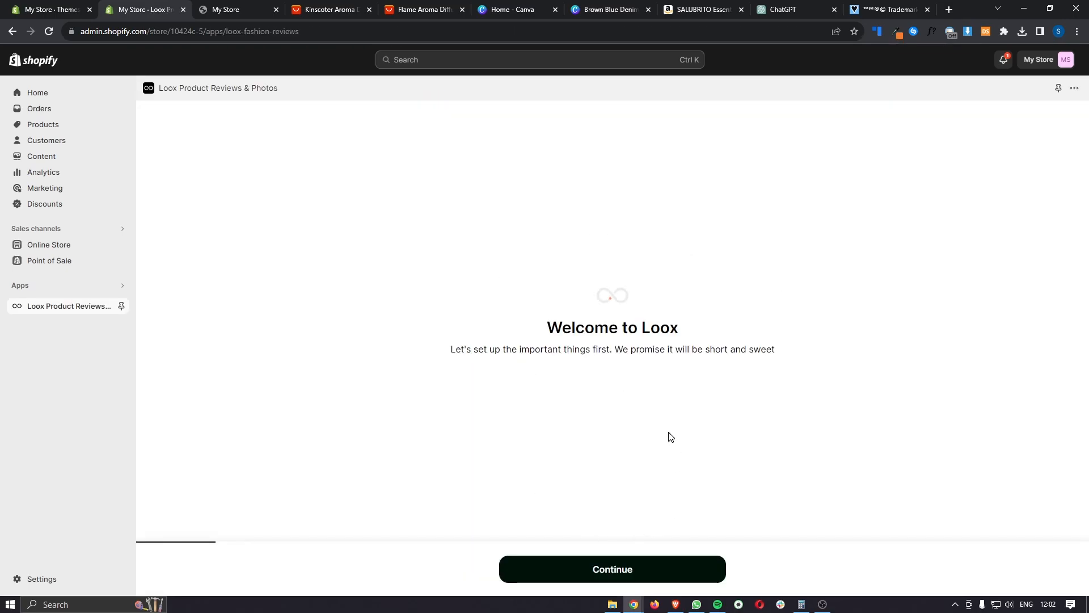
Add the Loox Core Script to the theme as an enabled app embed, save, and return to the Loox setup.
left_click(639, 566)
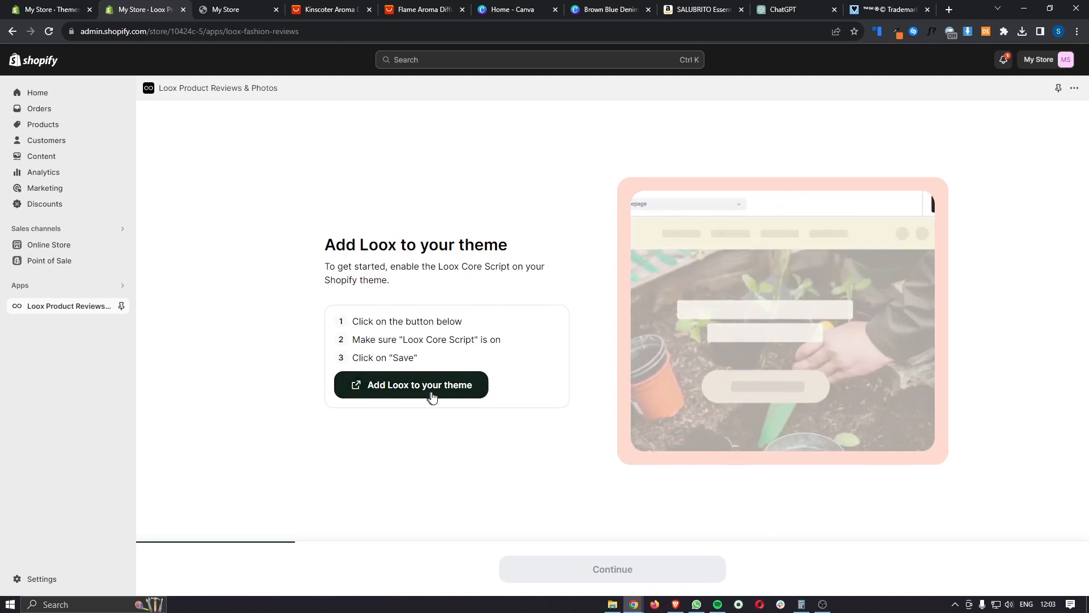
left_click(427, 391)
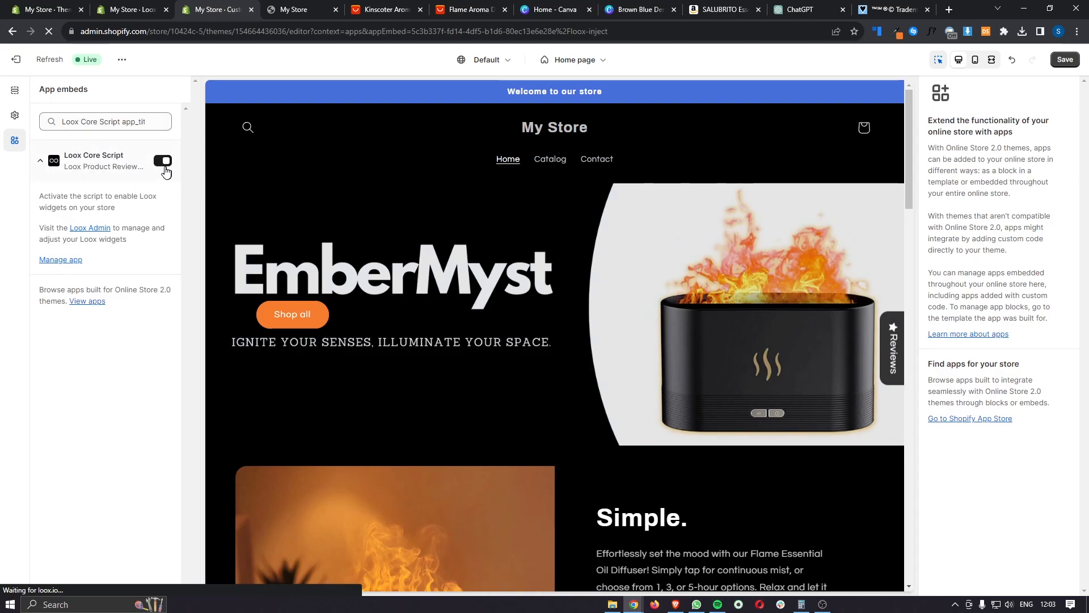
left_click(1066, 60)
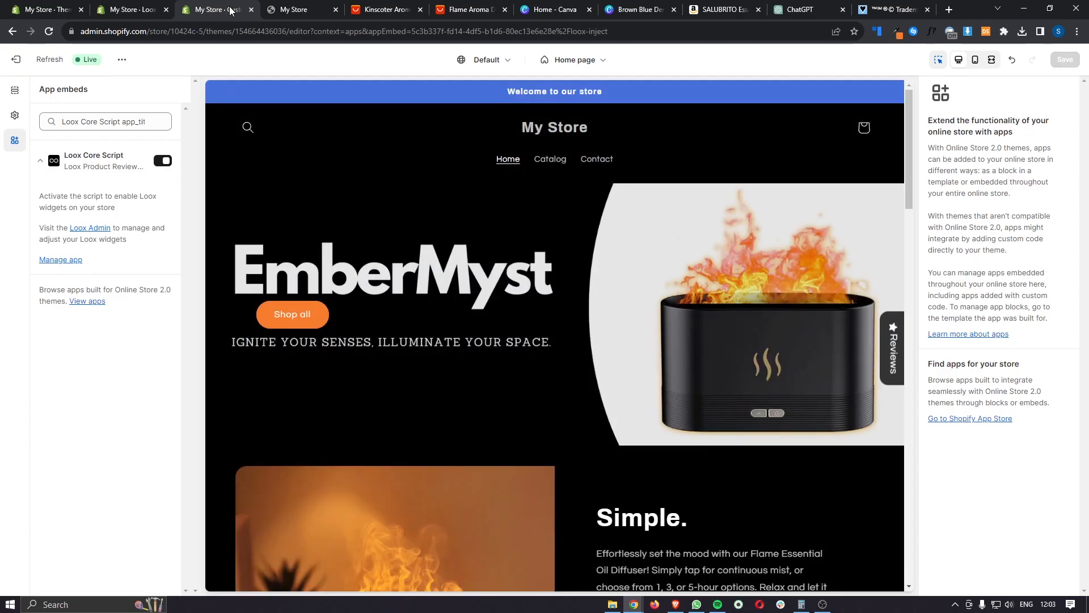
left_click(115, 12)
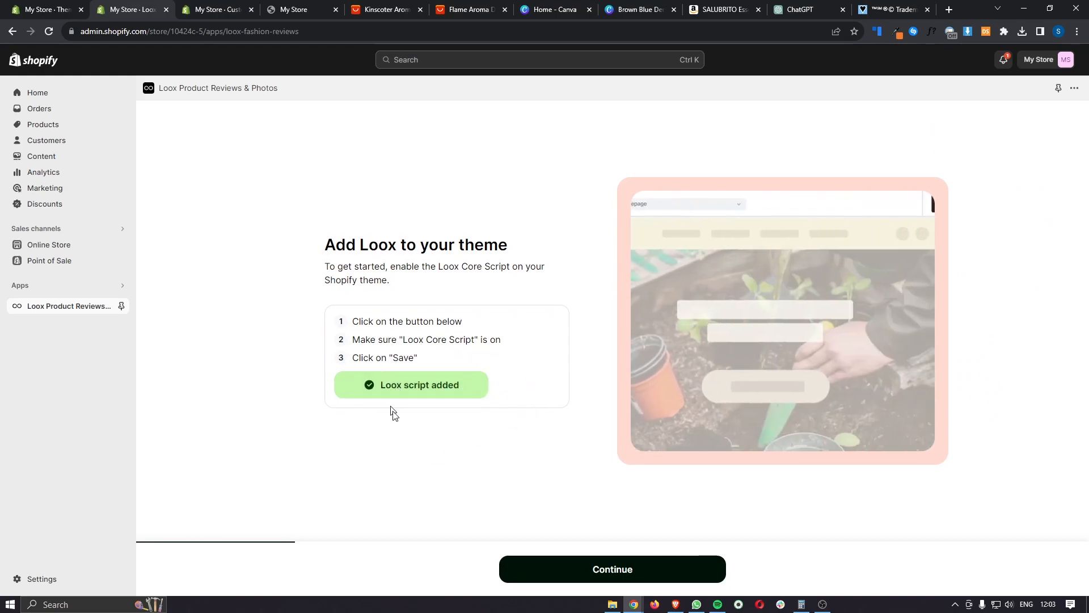
Add the Loox Product Reviews Widget to the Default product template, save the theme, and return to the Loox setup.
left_click(625, 575)
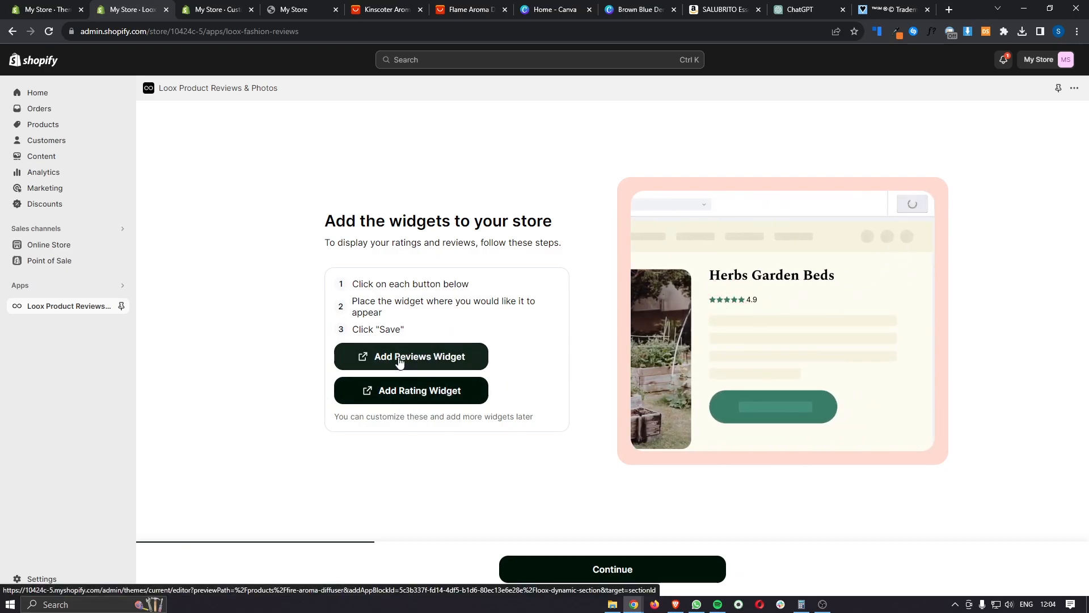
left_click(426, 359)
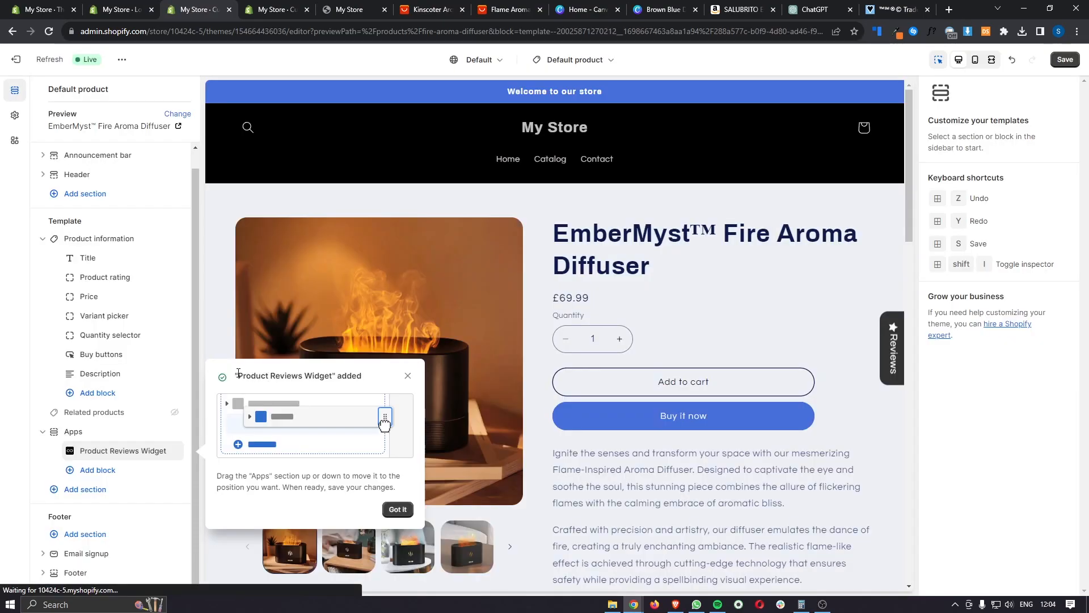
left_click_drag(238, 374, 364, 384)
left_click(372, 379)
left_click(1066, 66)
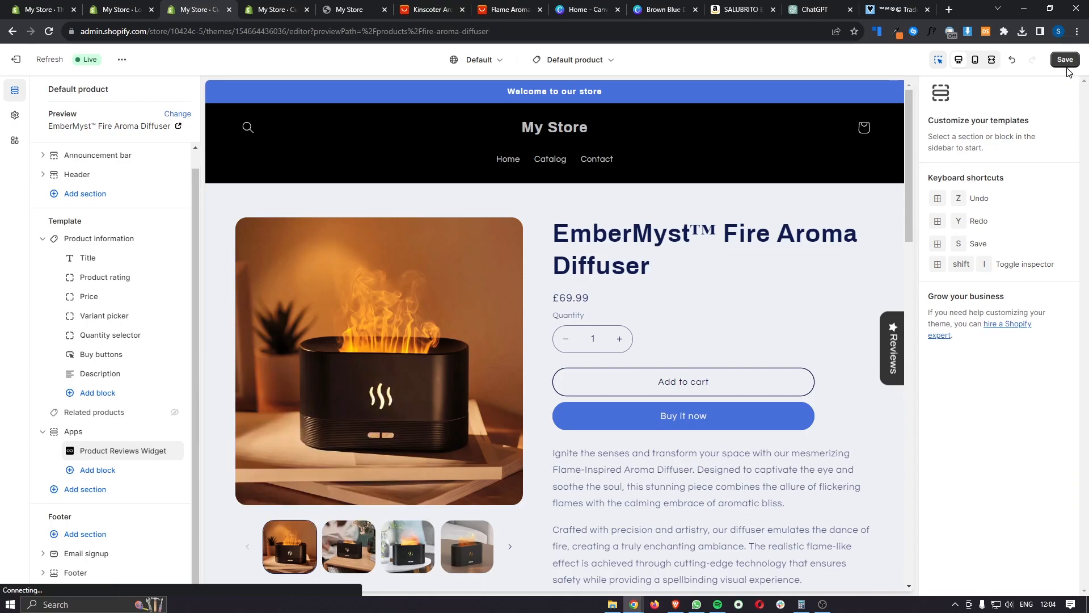
left_click(1068, 67)
left_click(136, 6)
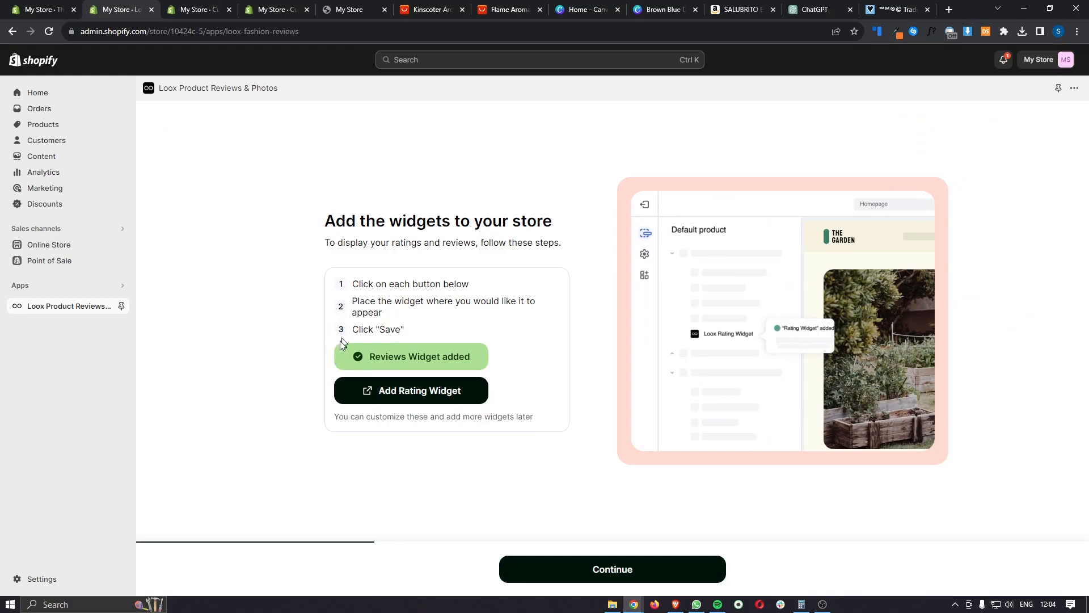
Add the Loox Rating Widget to the product information section, save the theme, and go back to the Loox setup.
left_click(426, 392)
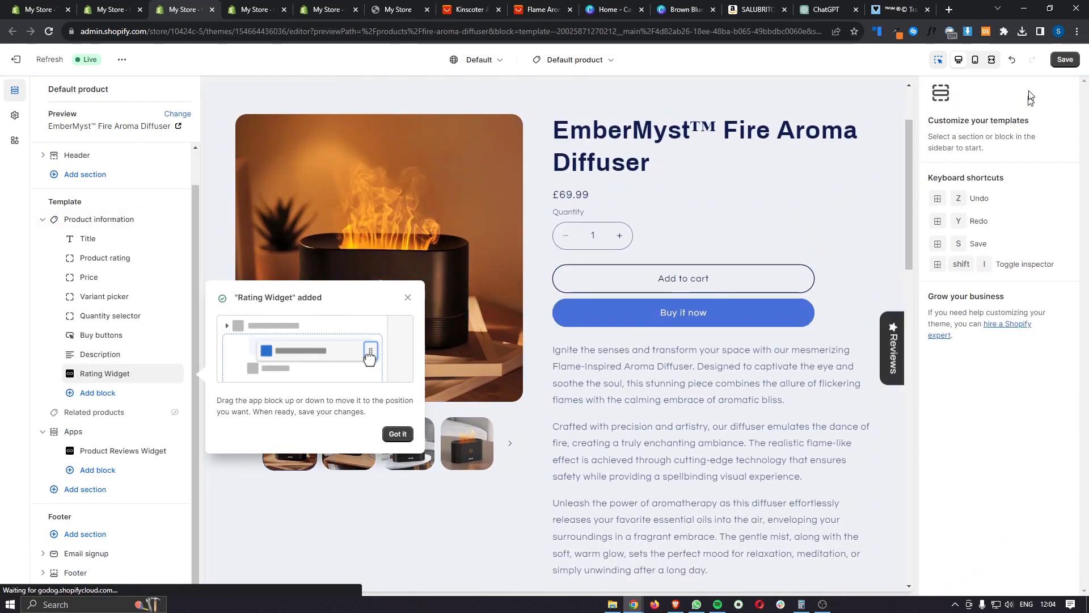
left_click(1065, 60)
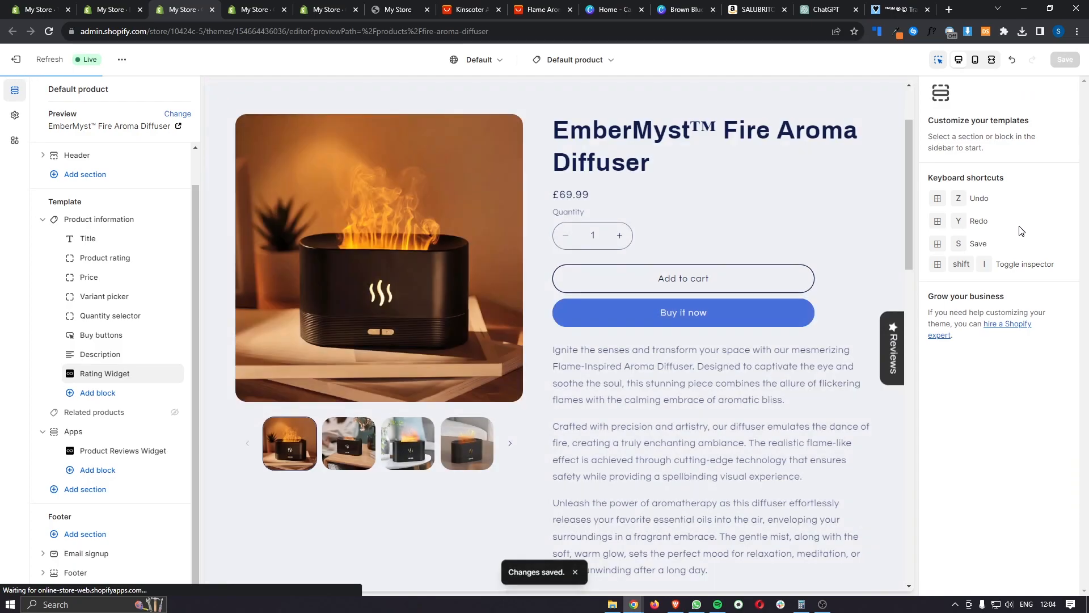
left_click(111, 9)
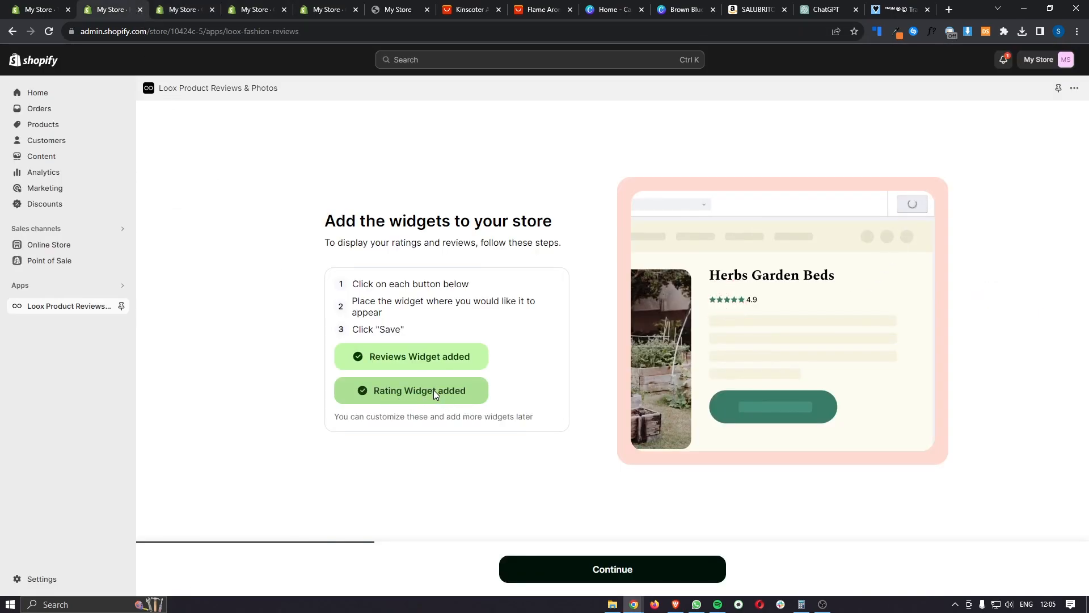
Continue the Loox setup with English as the store's primary language.
left_click(613, 568)
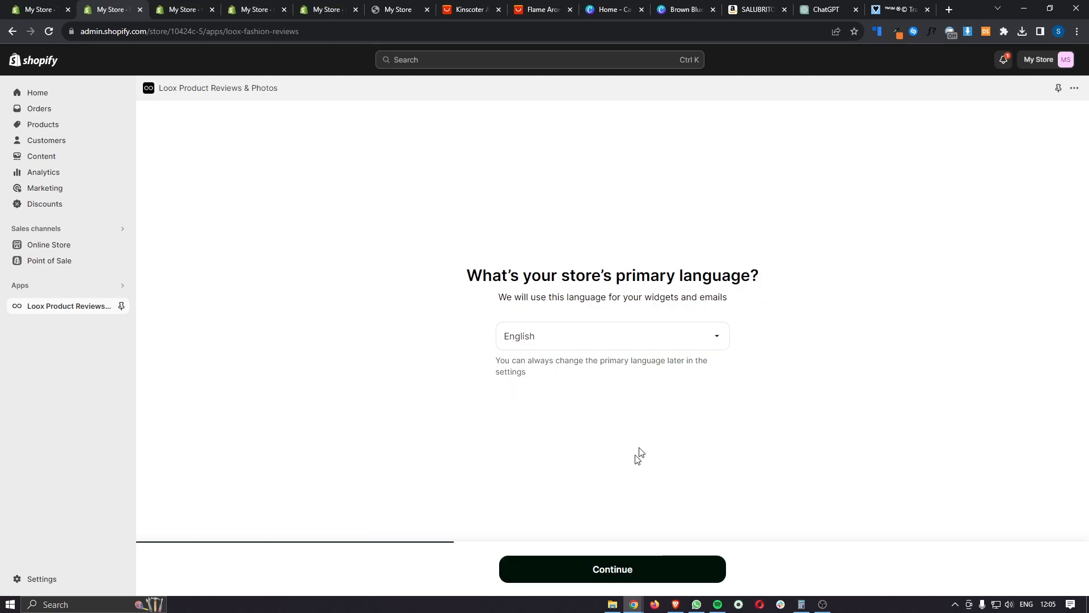
left_click(613, 569)
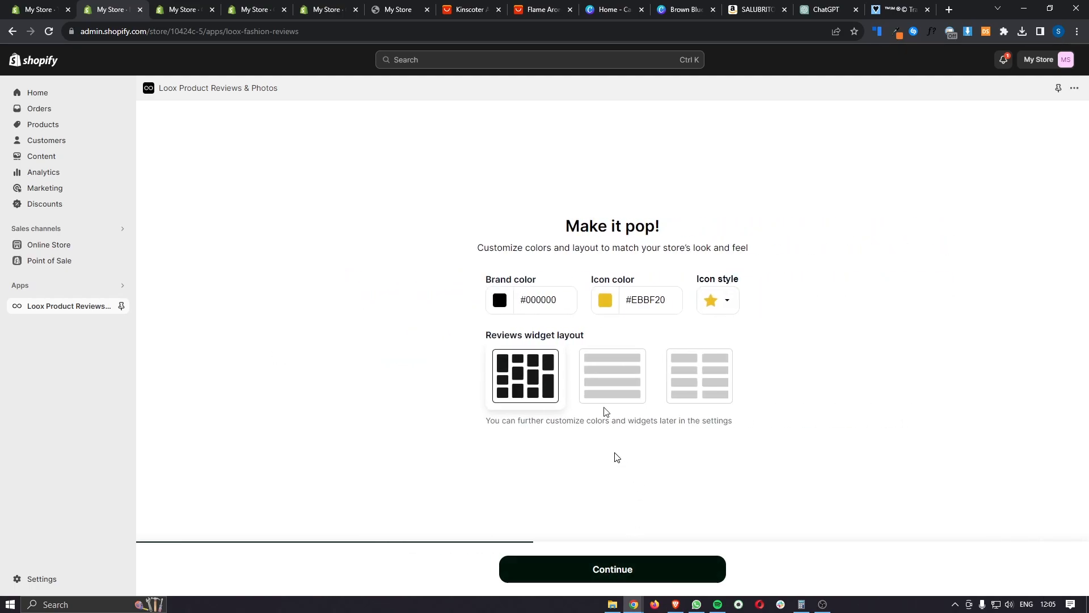
Set the Loox brand color to #ffffff.
left_click_drag(542, 226, 724, 229)
left_click(725, 228)
left_click_drag(484, 277, 680, 283)
left_click(793, 291)
left_click(501, 305)
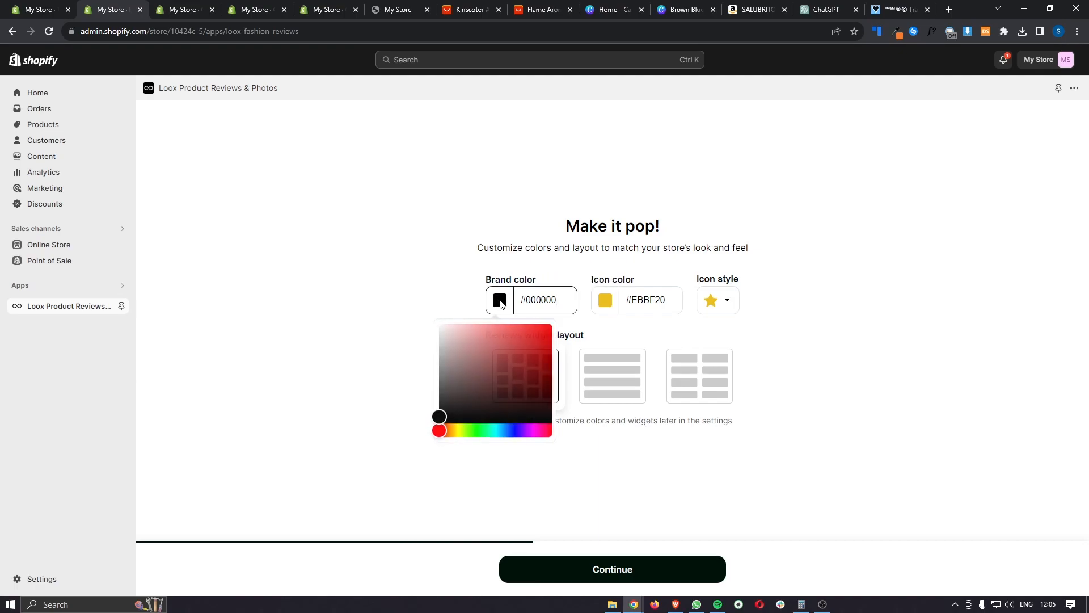
left_click_drag(479, 369, 414, 296)
left_click(436, 291)
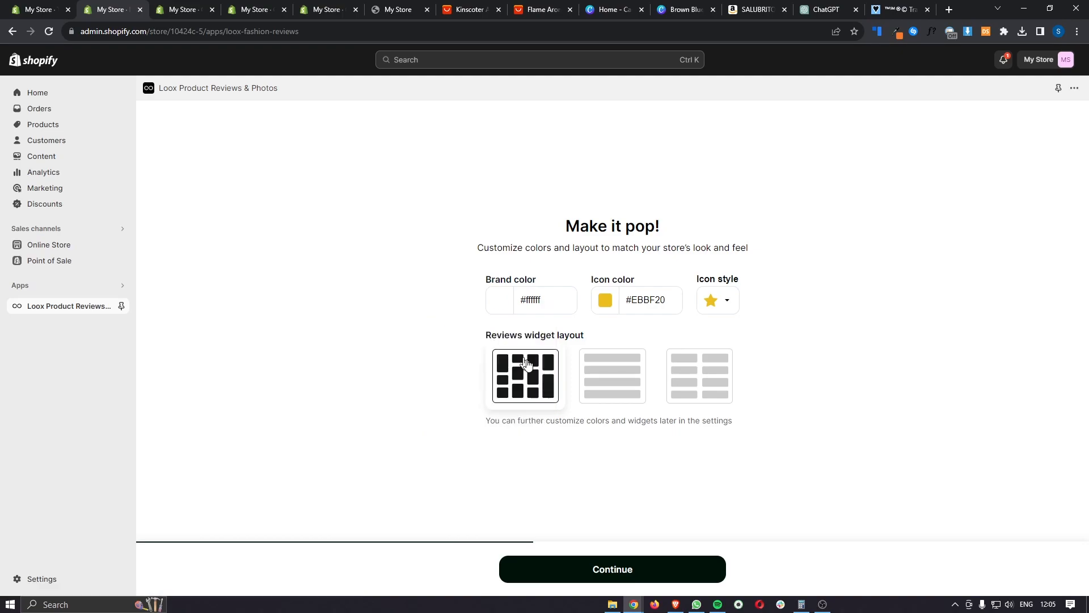
Set the Loox icon color to #f67c2c to match the store's Shop all button, and continue the setup with the selected reviews layout.
left_click(611, 304)
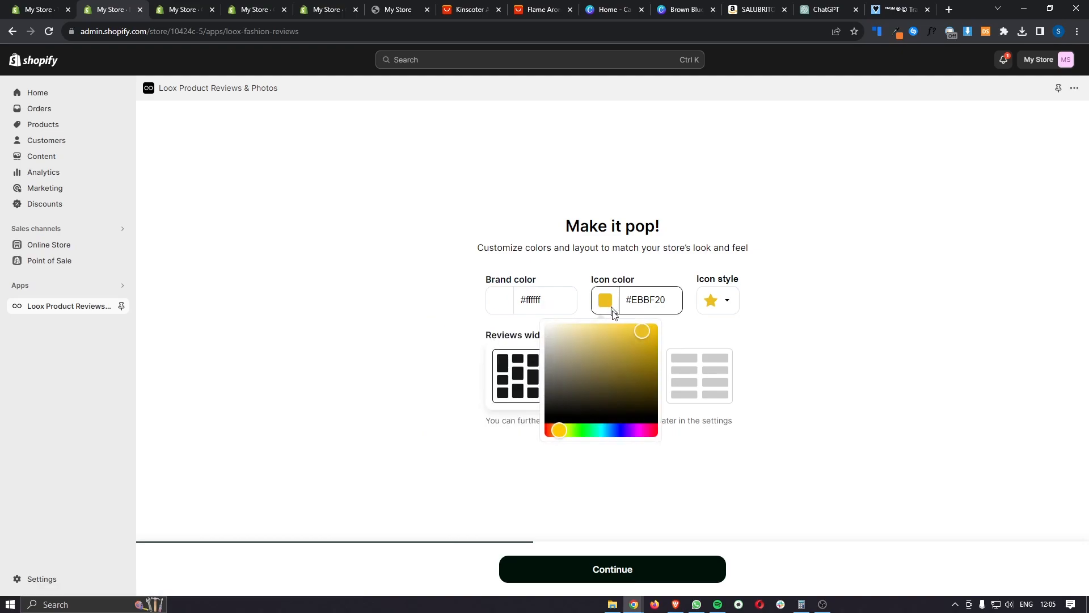
left_click(22, 7)
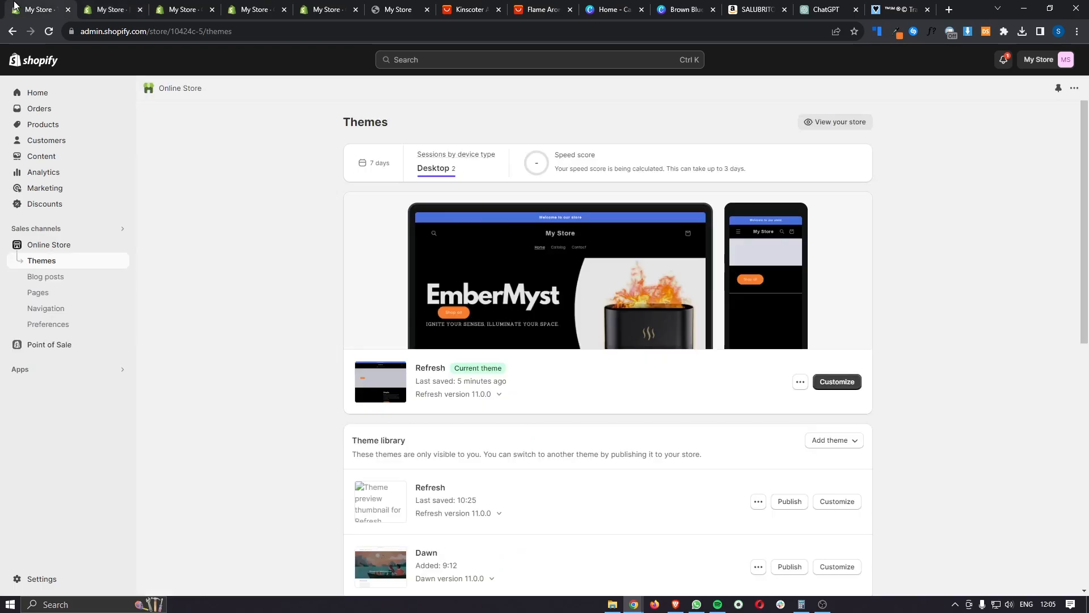
left_click(259, 5)
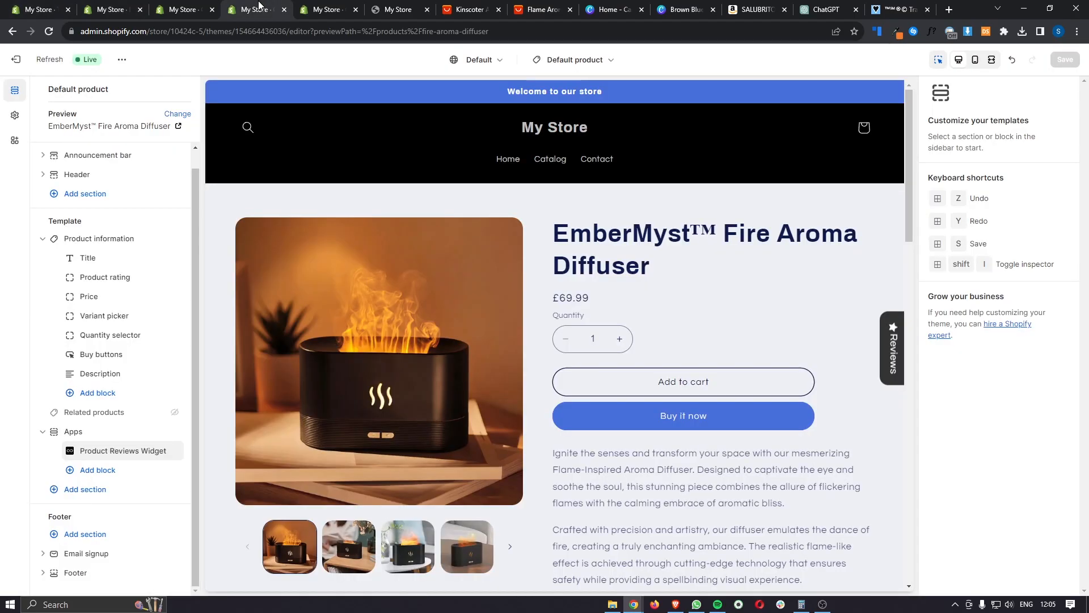
left_click(325, 9)
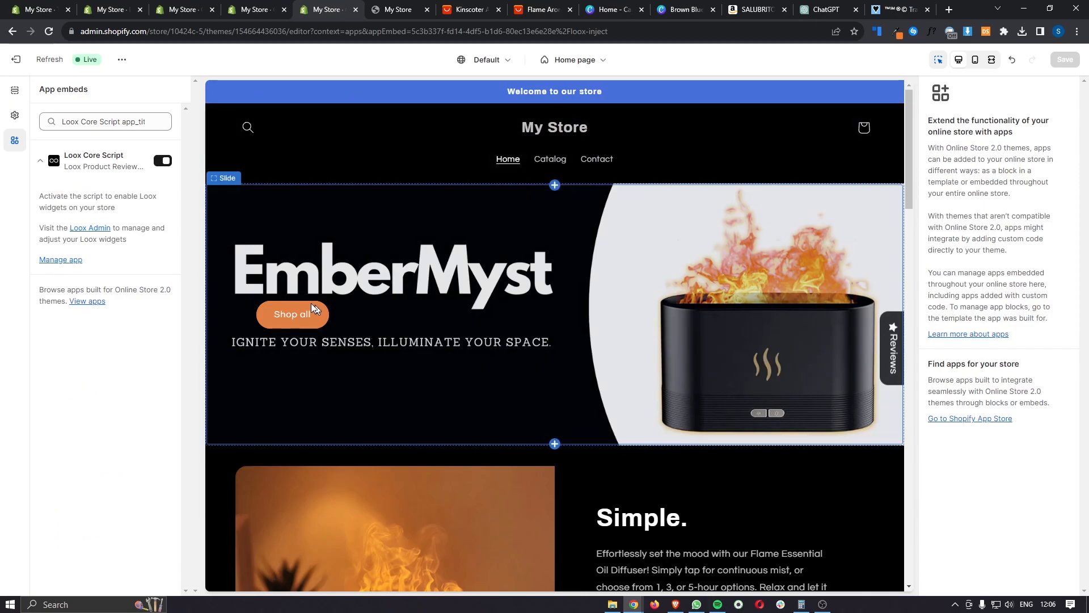
left_click(111, 10)
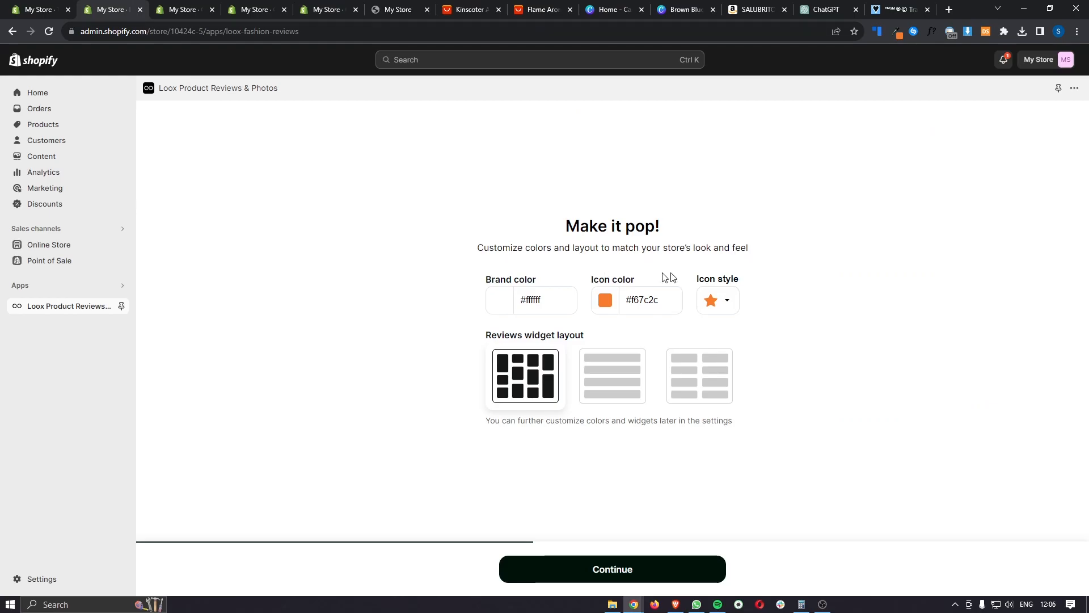
left_click(897, 33)
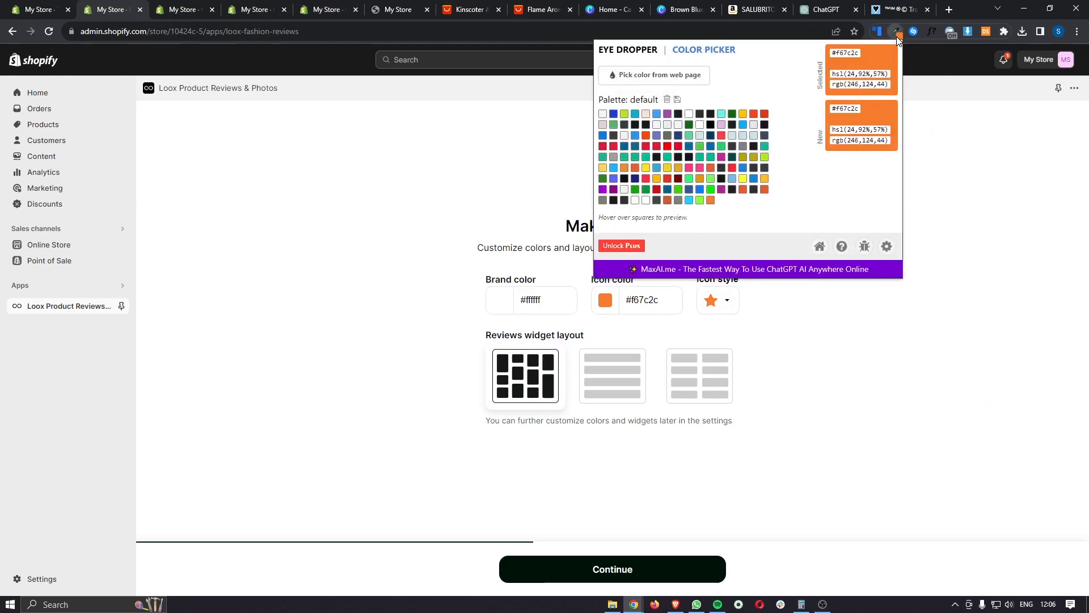
left_click(698, 76)
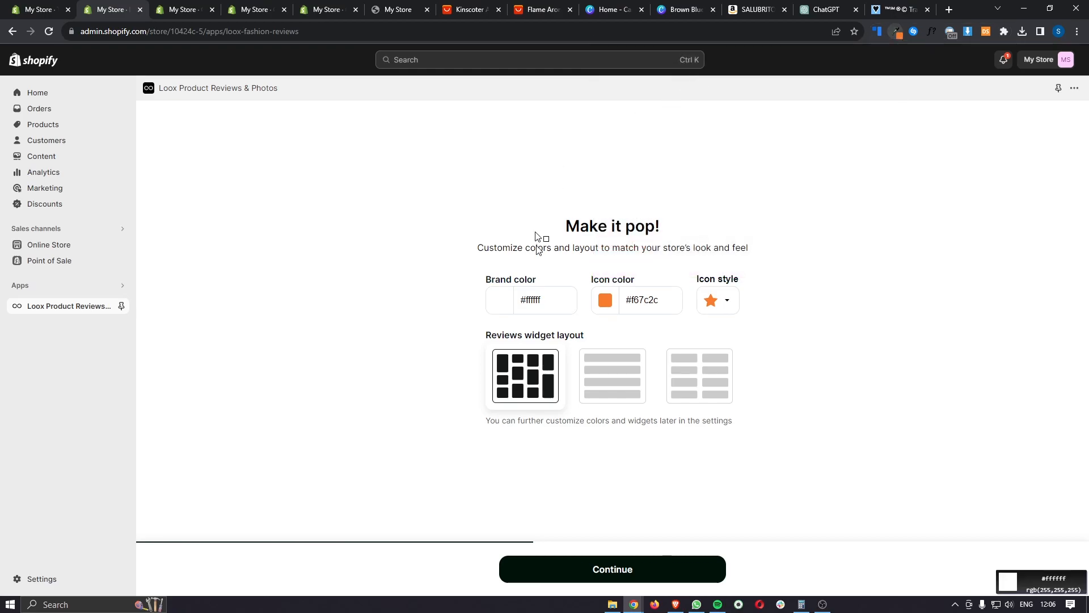
left_click(605, 299)
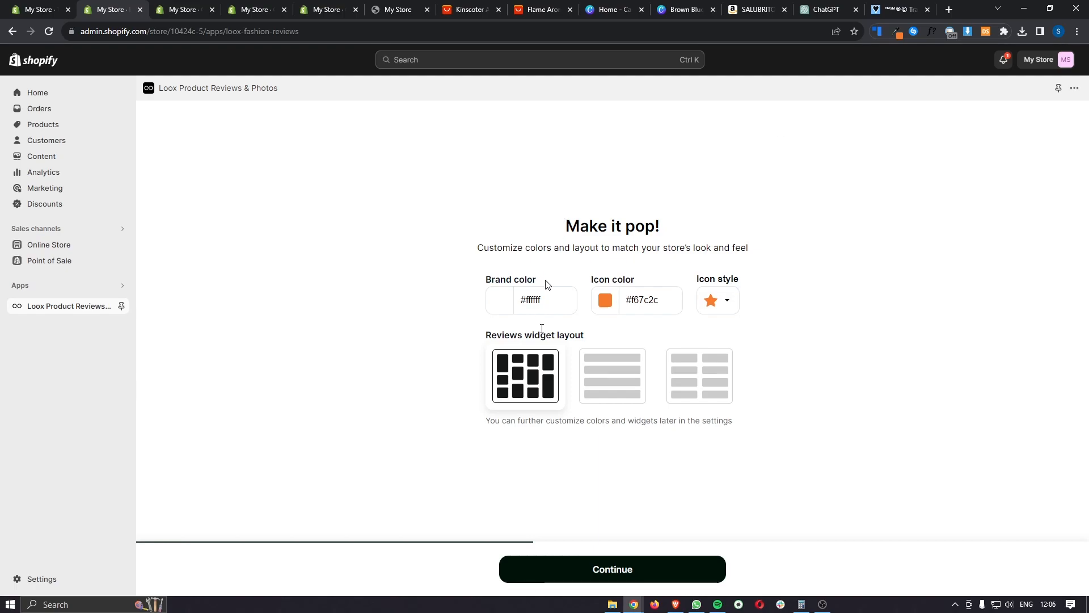
left_click(603, 577)
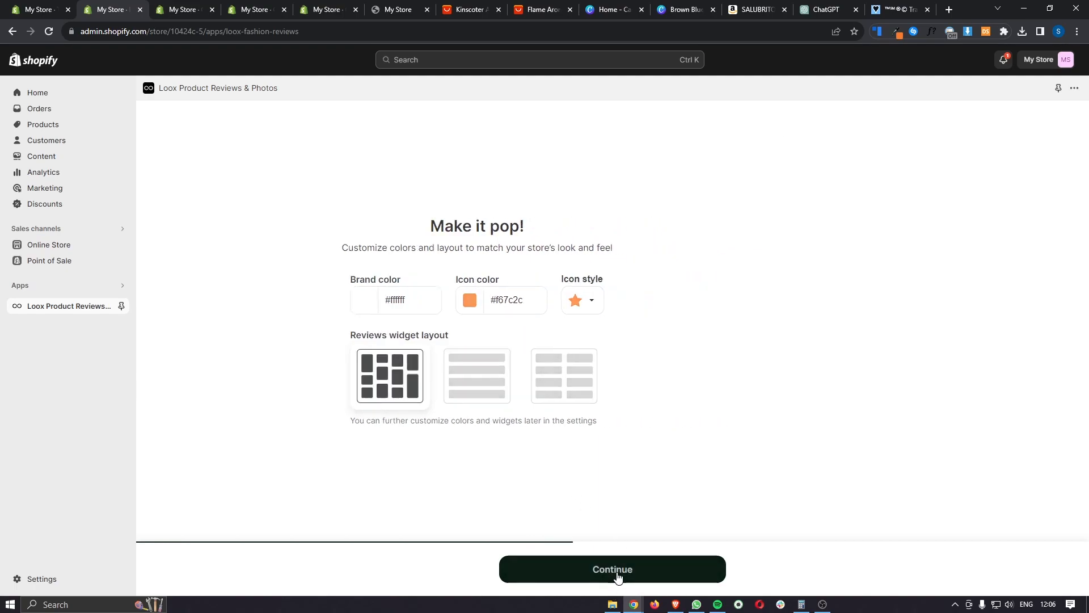
Check the delivery time on the AliExpress flame diffuser page and return to the Loox review request timing.
left_click_drag(484, 286, 734, 286)
left_click(797, 286)
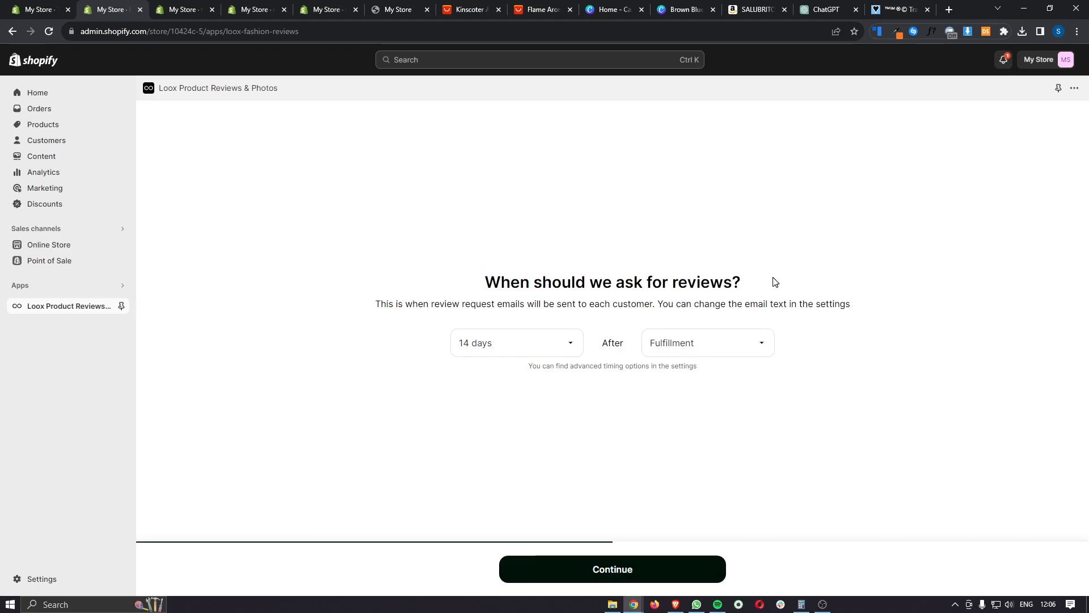
left_click(542, 9)
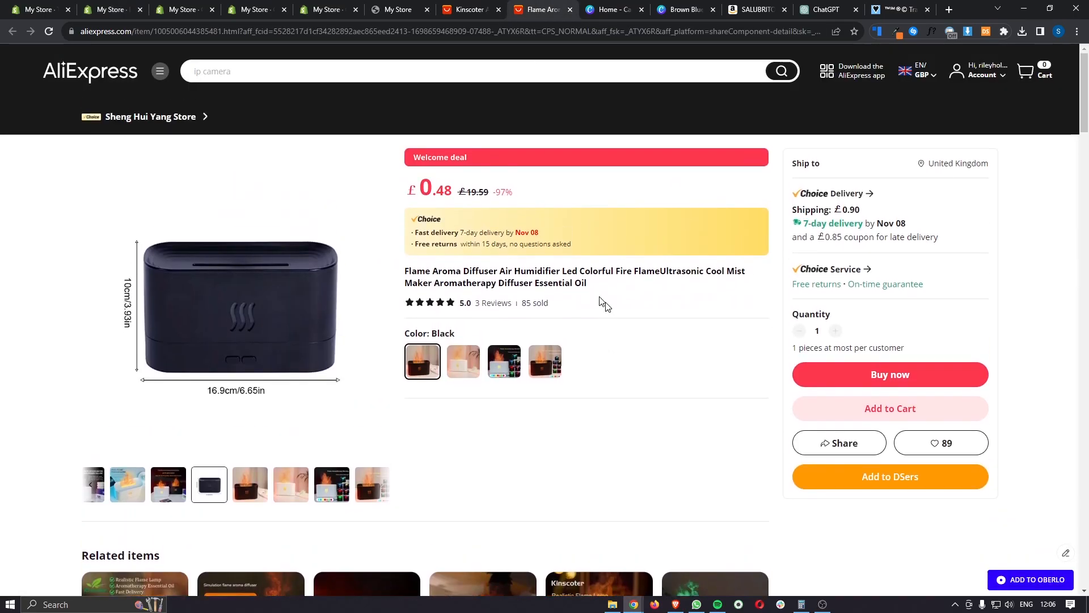
left_click(45, 11)
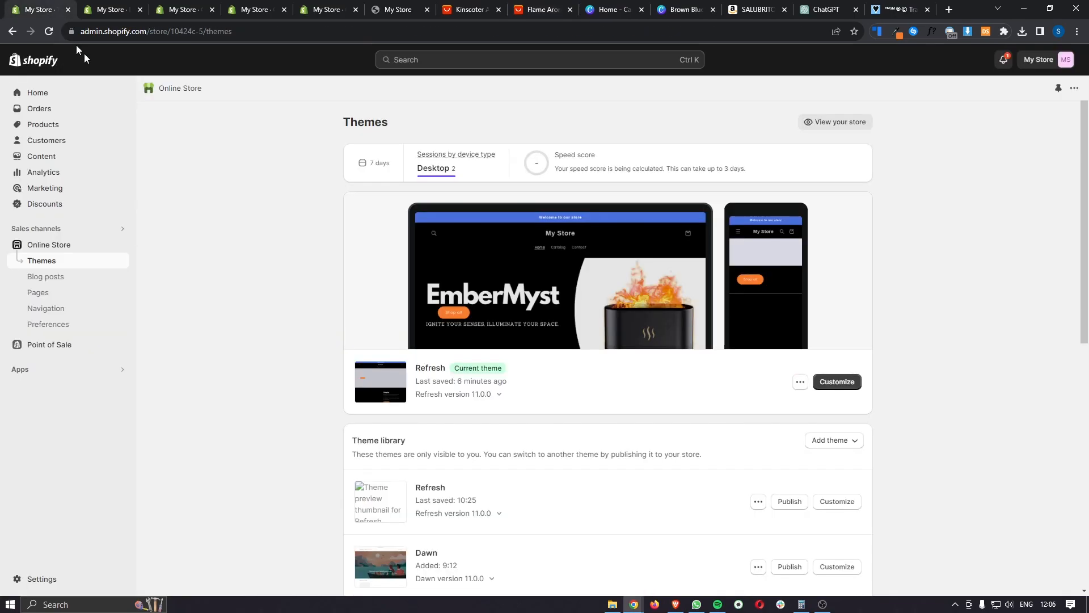
left_click(112, 9)
left_click_drag(482, 291, 870, 314)
left_click(870, 314)
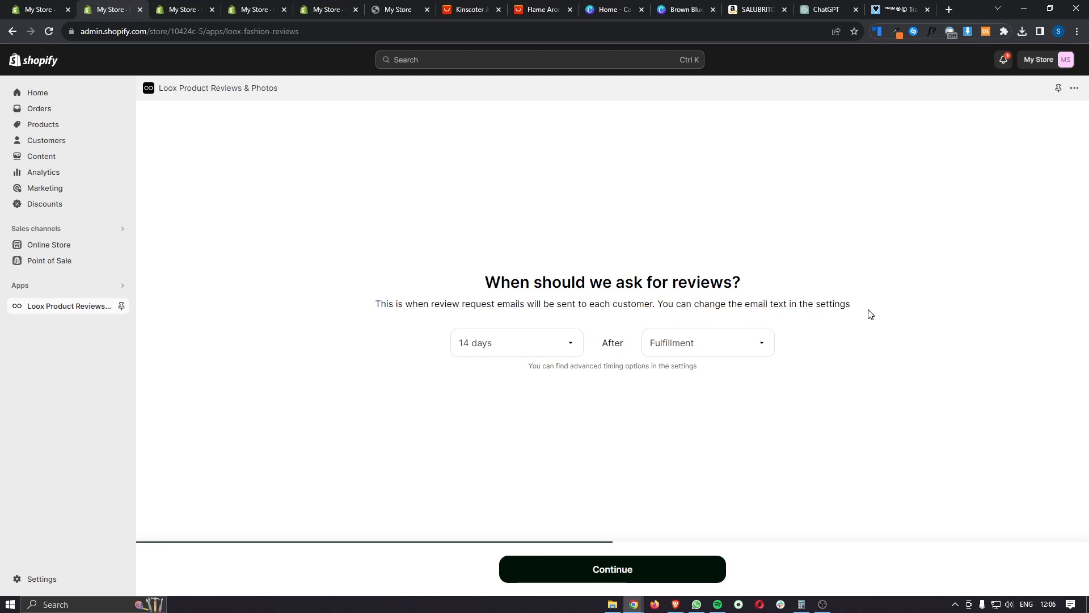
Review the timing options, keep review requests at 14 days after Fulfillment, and continue the setup.
left_click(549, 335)
scroll(540, 441, "down", 3)
scroll(540, 440, "down", 3)
scroll(533, 436, "up", 2)
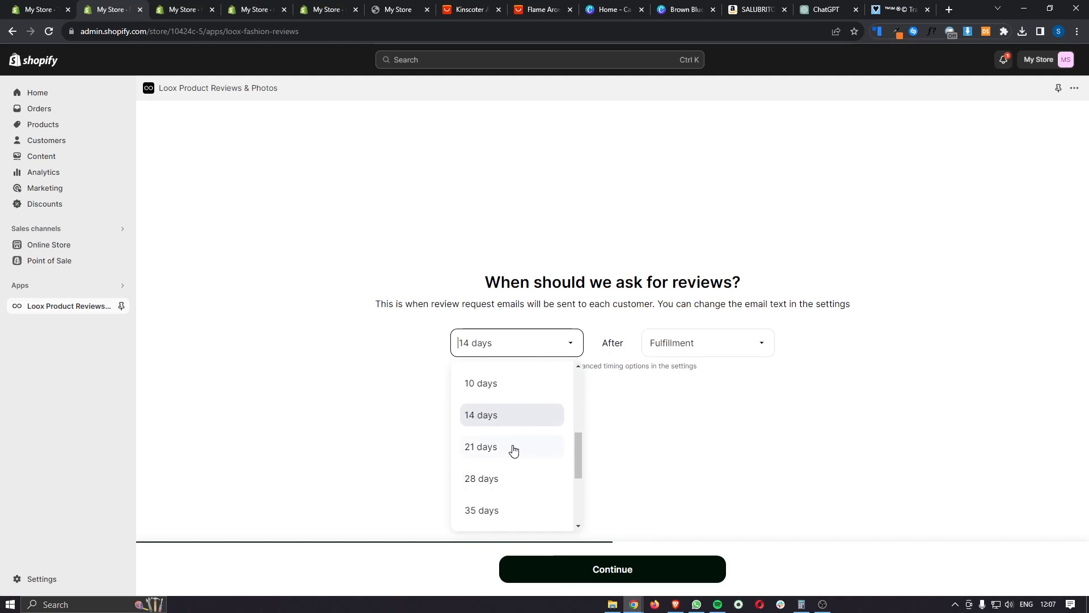
left_click(709, 447)
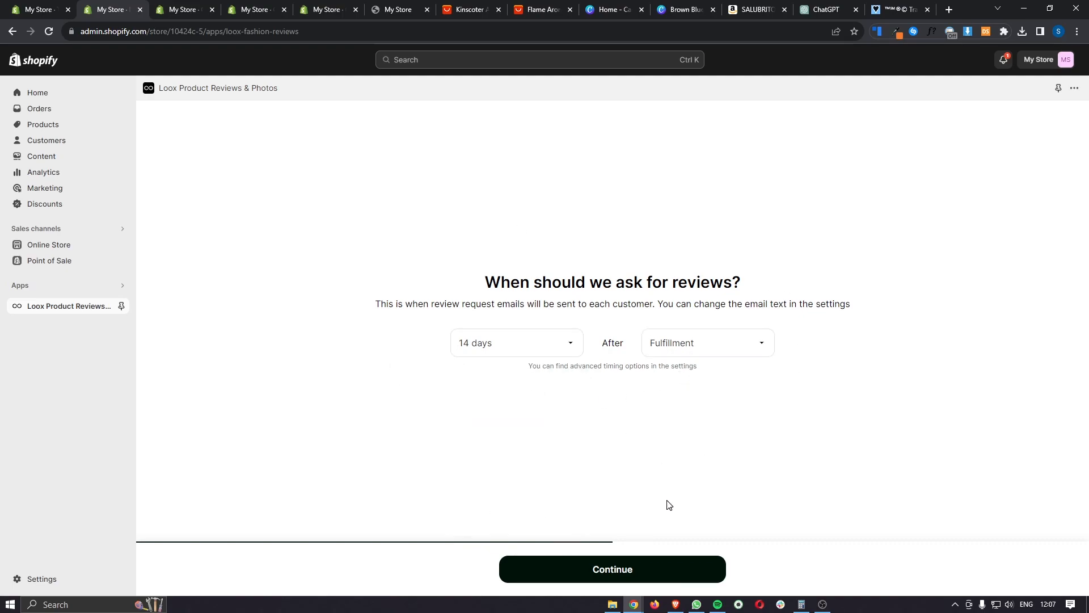
left_click(635, 570)
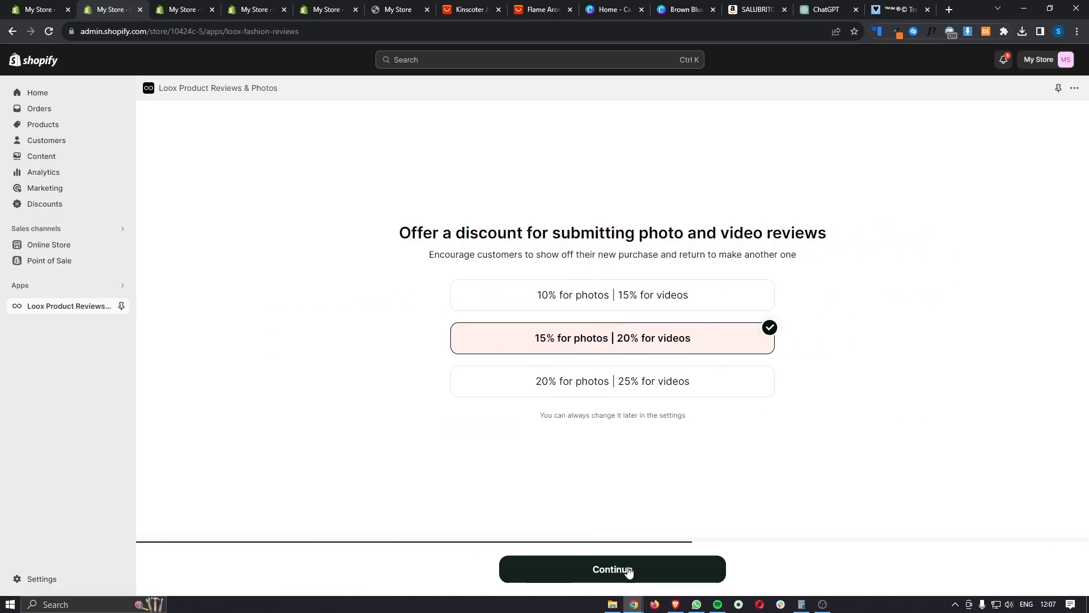
Keep the review discount of 15% for photos and 20% for videos and continue the setup.
left_click_drag(377, 227, 832, 252)
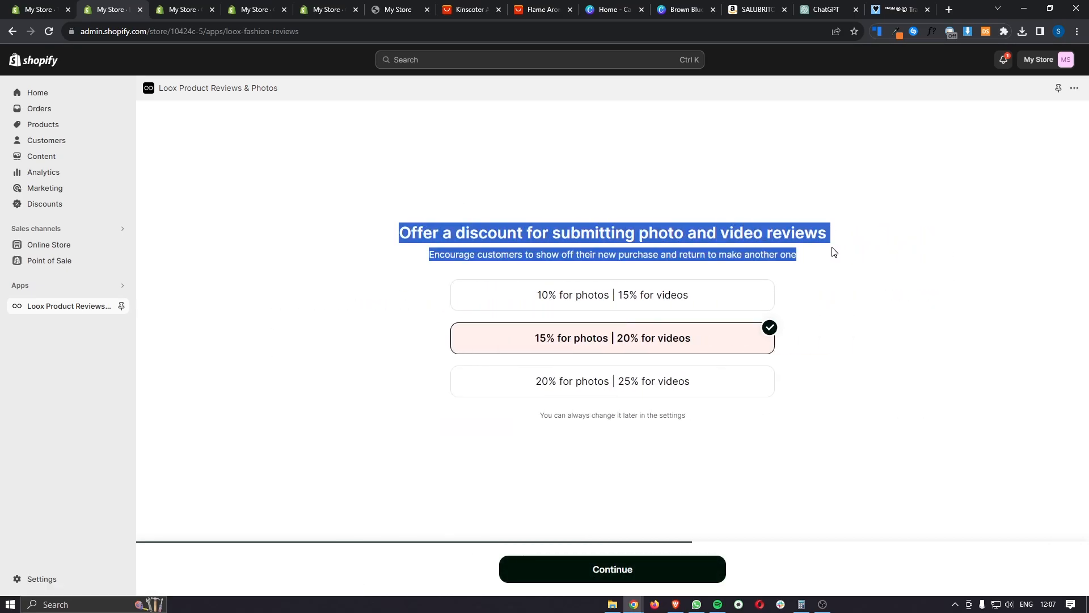
left_click(841, 251)
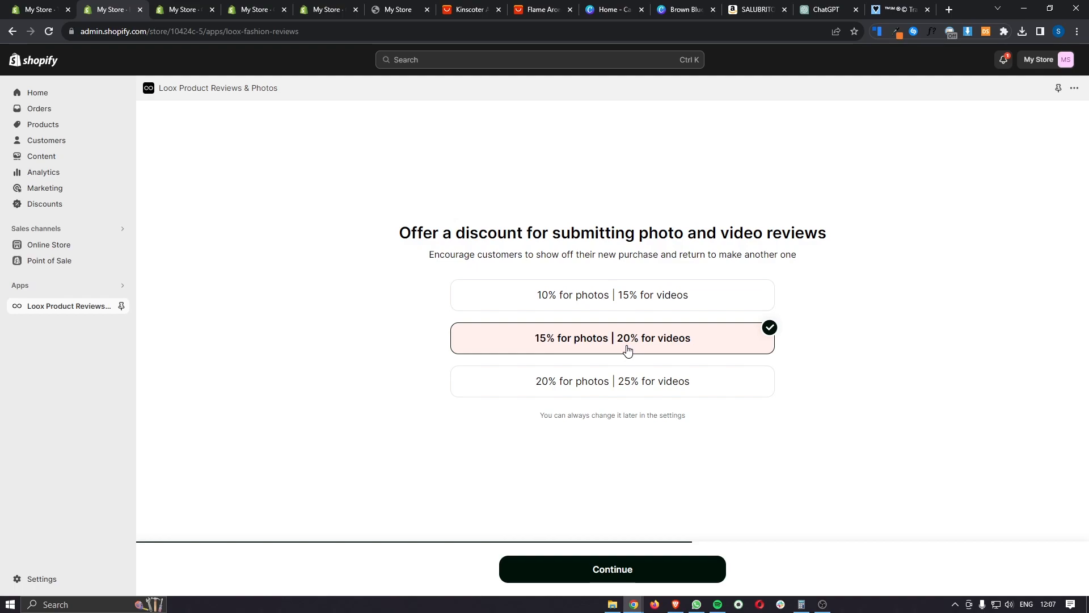
left_click(640, 564)
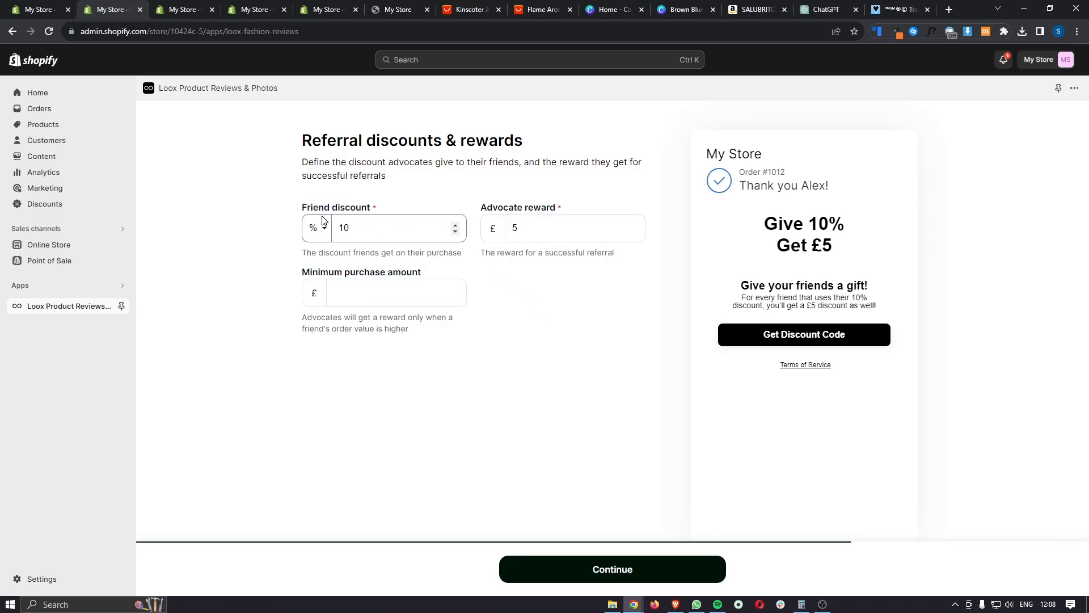
Set the minimum purchase amount for referrals to £100, keeping the 10% friend discount and £5 advocate reward, and continue.
left_click_drag(301, 206, 382, 209)
left_click(396, 210)
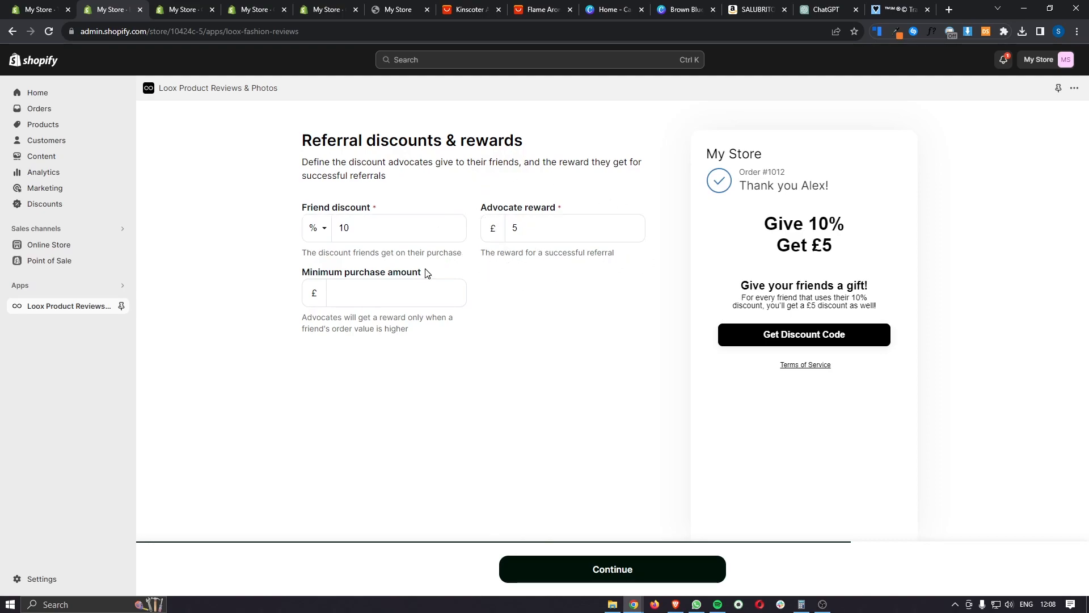
left_click(372, 292)
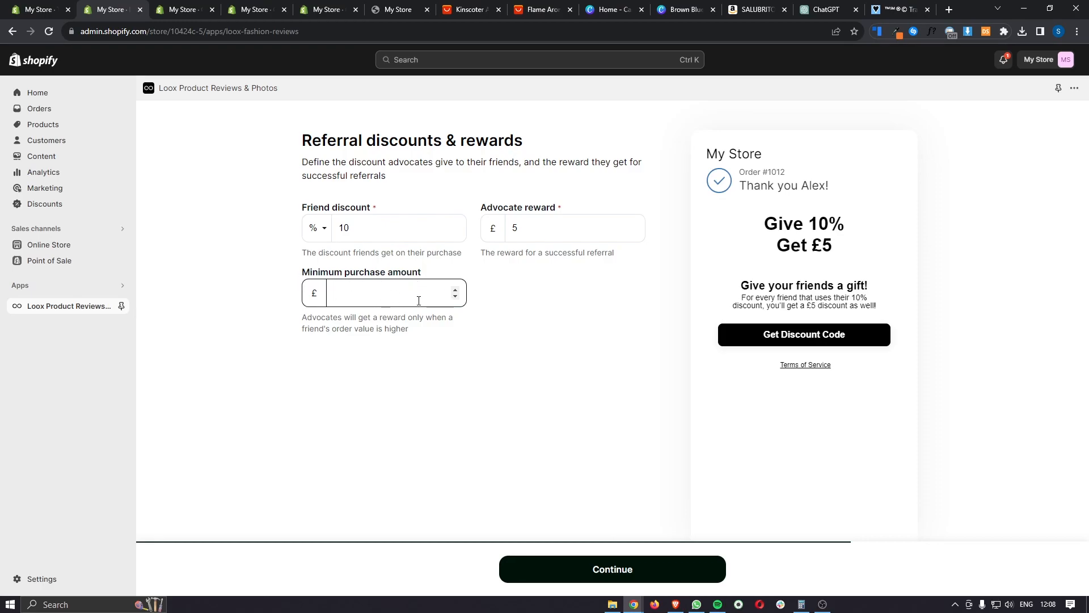
type("100")
left_click(532, 330)
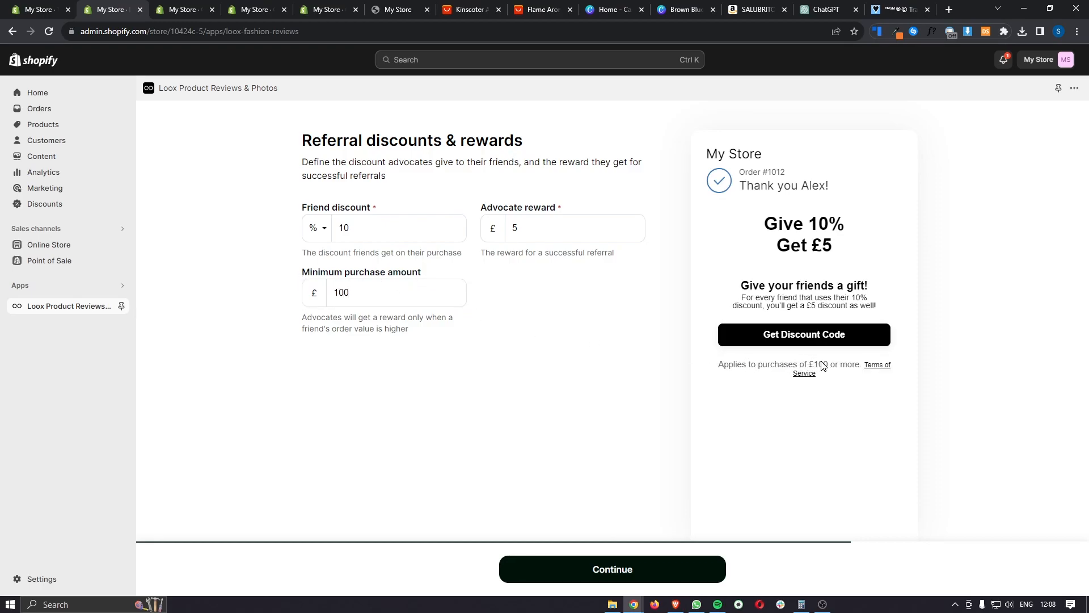
left_click(638, 573)
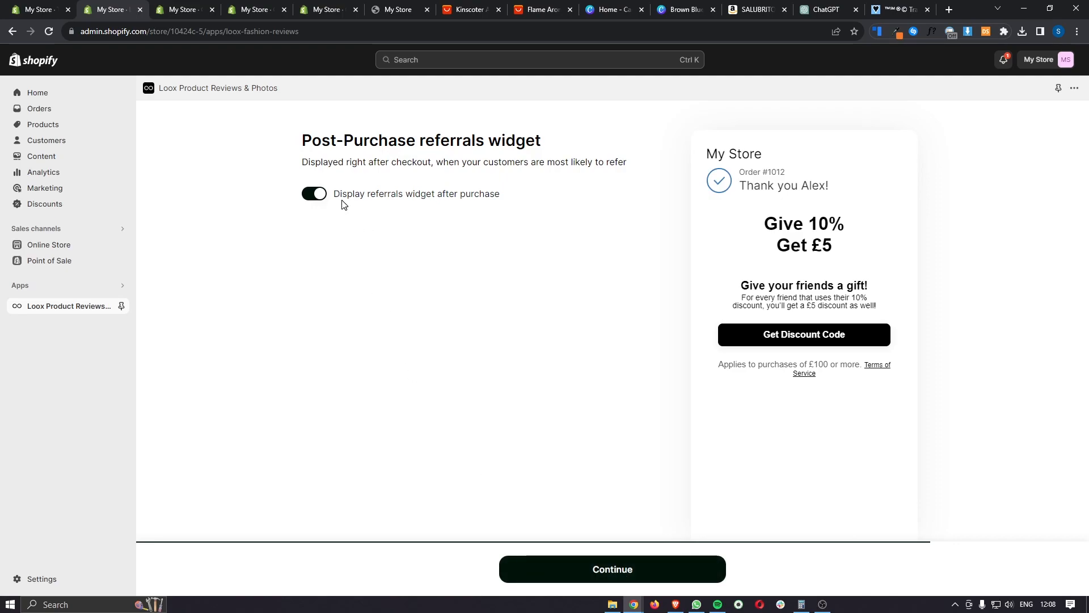
Keep the post-purchase referrals widget enabled, turn off the Onsite Referrals widget, and finish the Loox setup.
left_click(574, 563)
left_click_drag(303, 142, 522, 147)
left_click(556, 151)
left_click(322, 196)
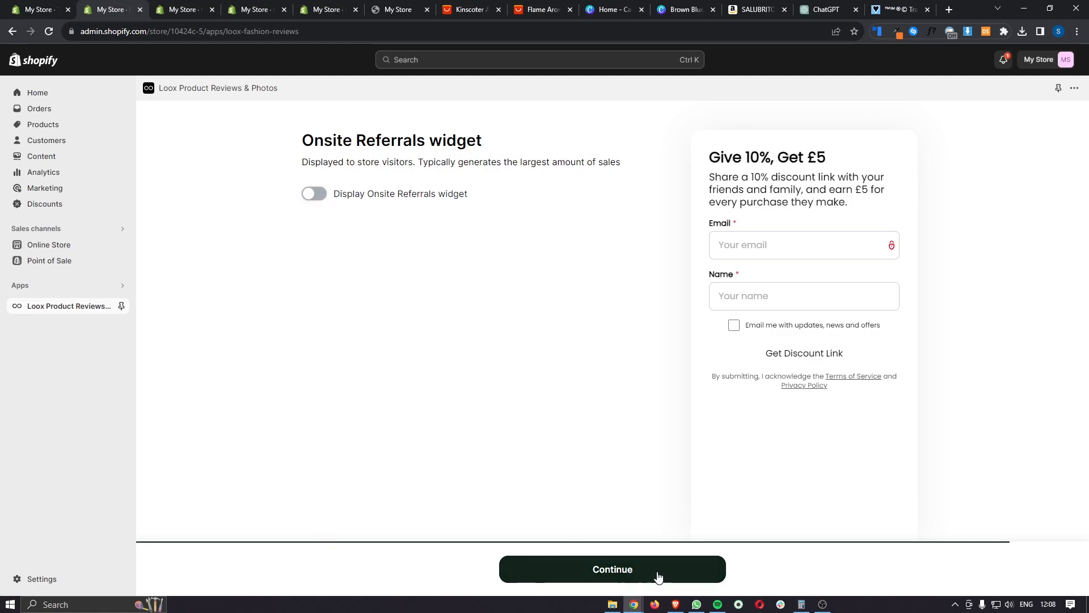
left_click(603, 572)
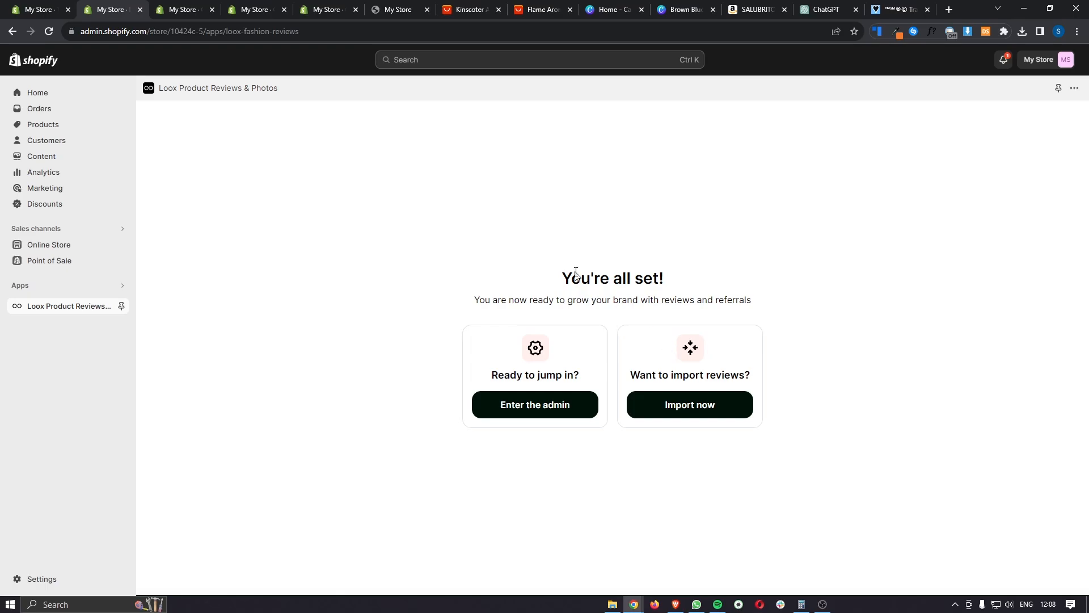
Glance at the product page in the theme editor, return to Loox, and open its review import page.
left_click(263, 10)
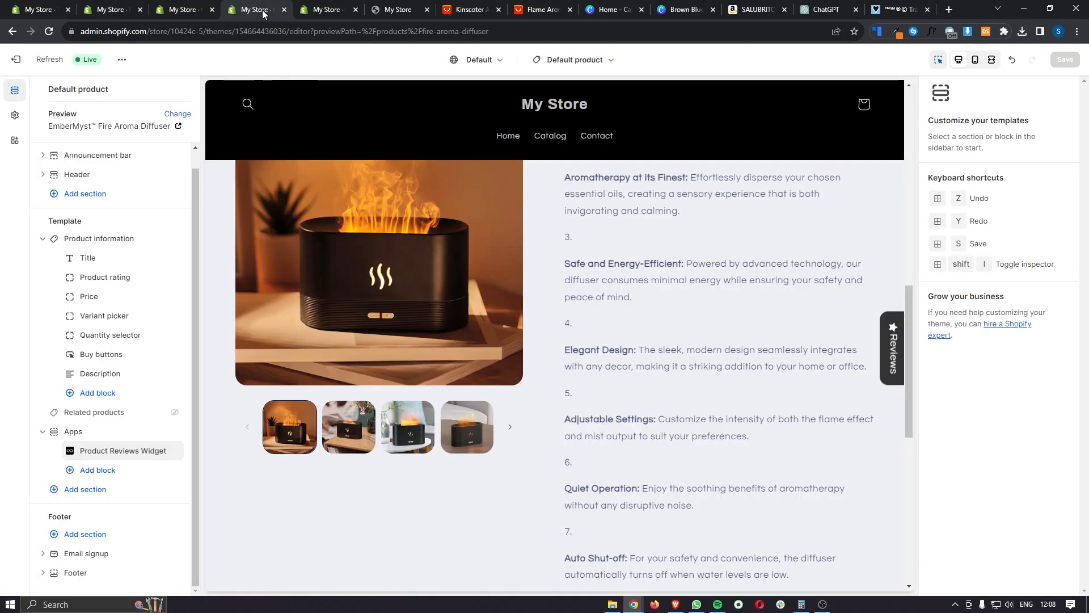
left_click(110, 10)
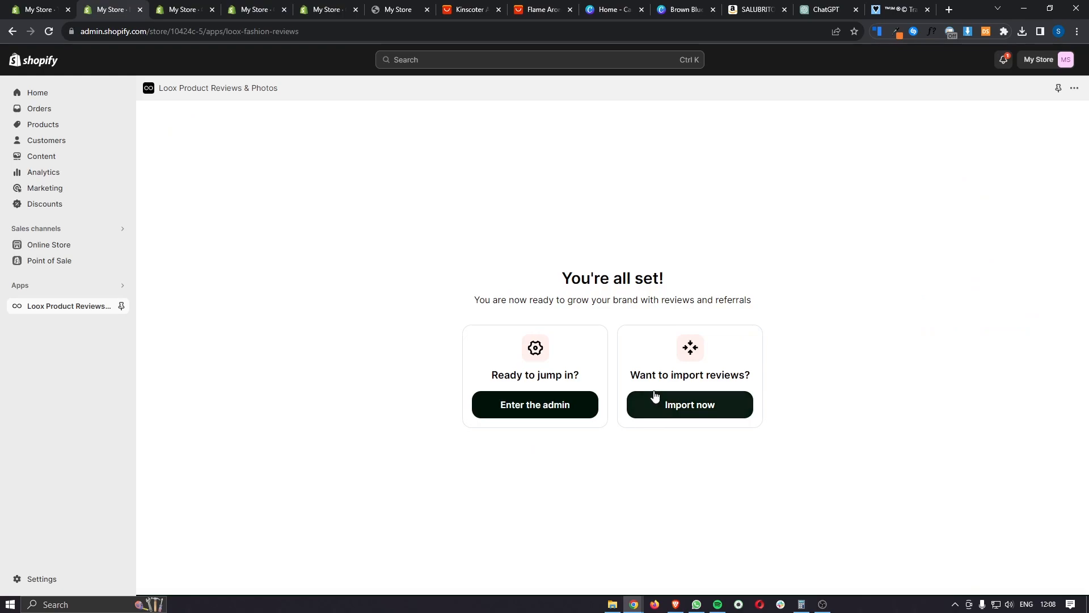
left_click_drag(629, 376, 755, 377)
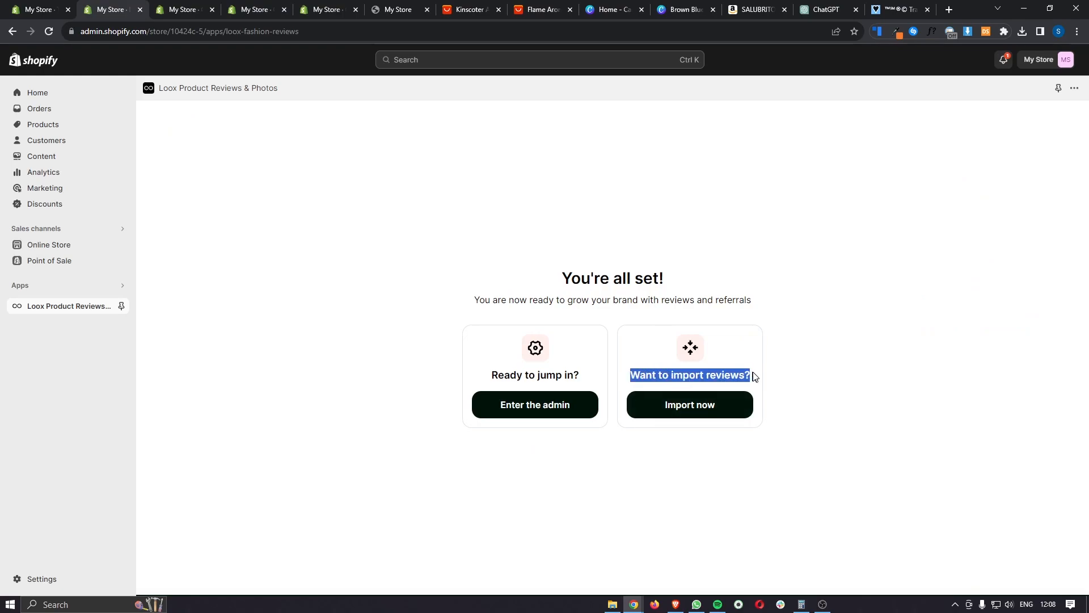
left_click(788, 375)
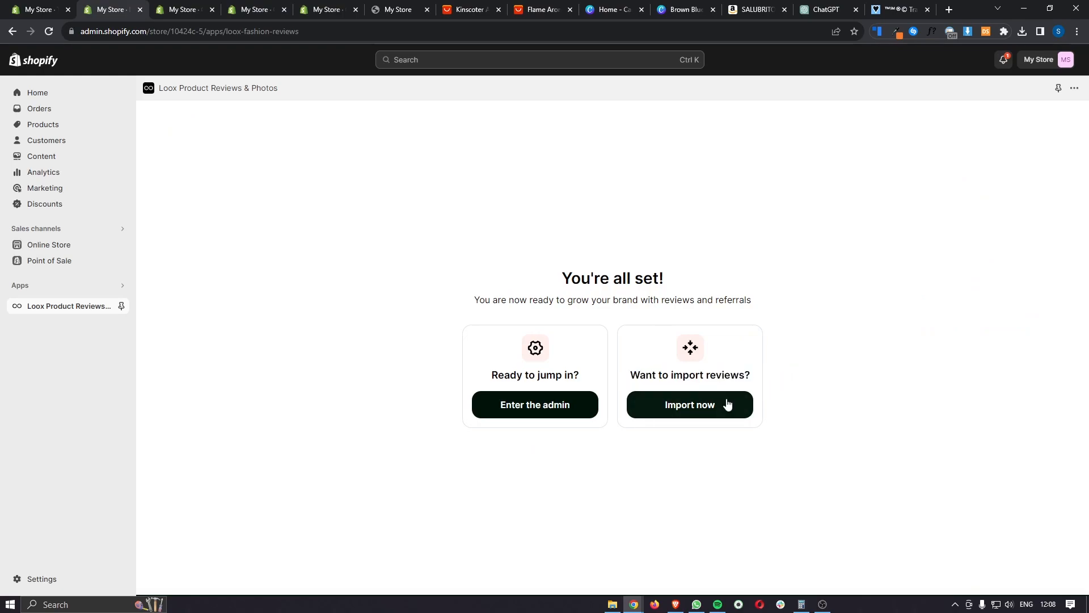
left_click(690, 410)
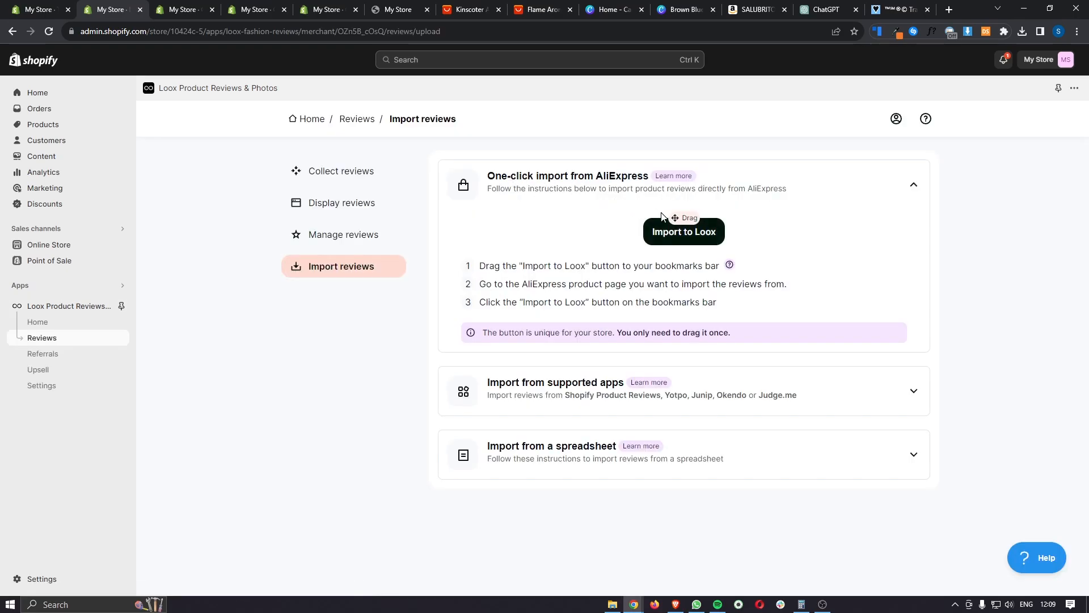
Show the browser's bookmarks bar and add the "Import to Loox" bookmarklet to it.
left_click_drag(687, 235, 695, 171)
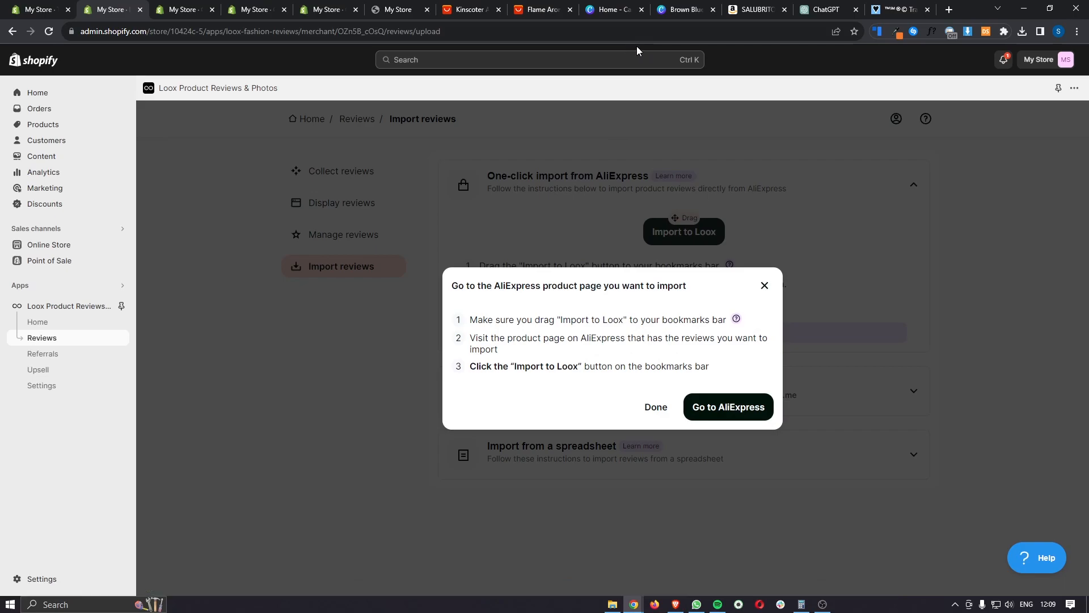
left_click(764, 286)
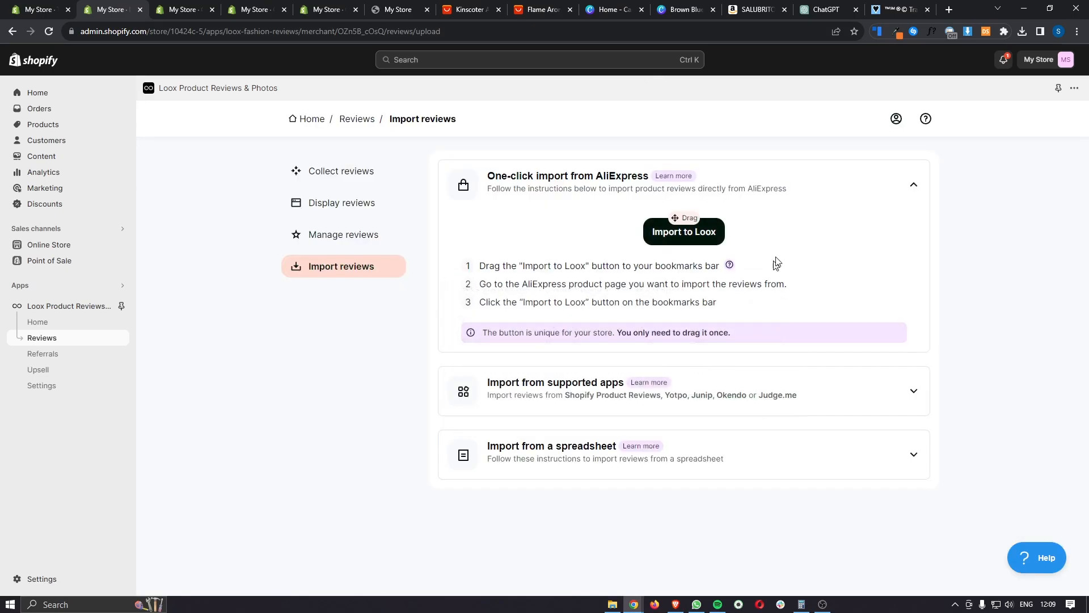
left_click(1076, 32)
mouse_move(1034, 111)
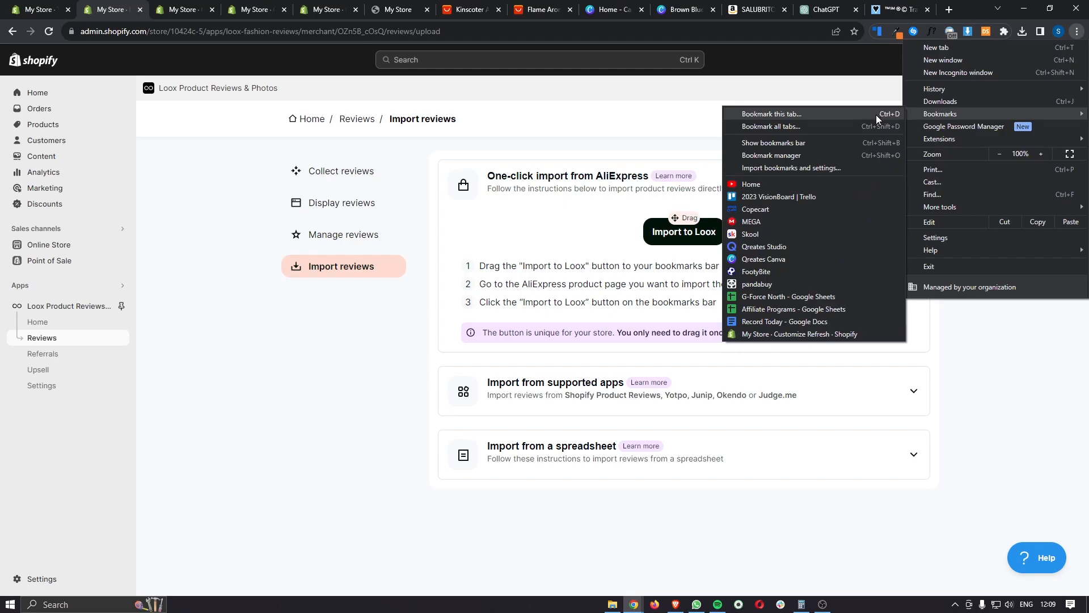
left_click(829, 142)
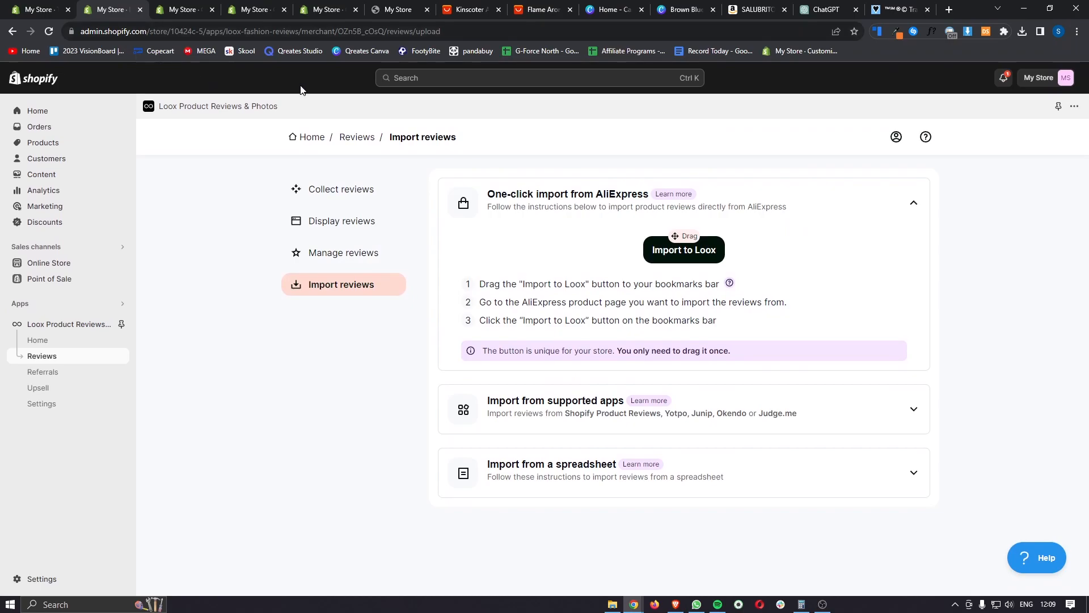
left_click_drag(698, 246, 865, 52)
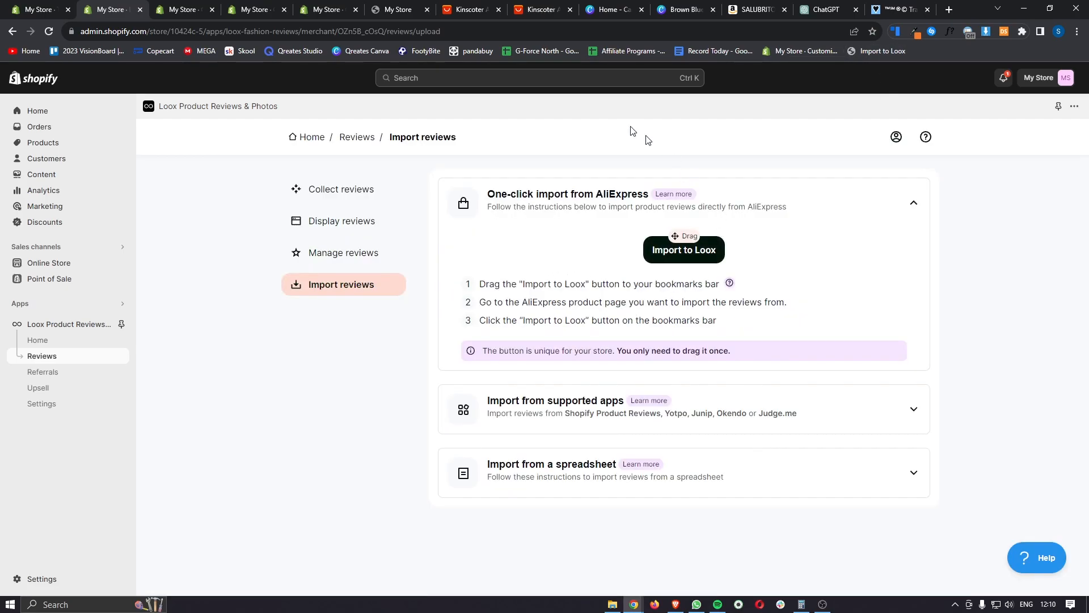
Go to the Kinscoter Aroma Diffuser listing on AliExpress and launch the "Import to Loox" bookmarklet there.
left_click(525, 12)
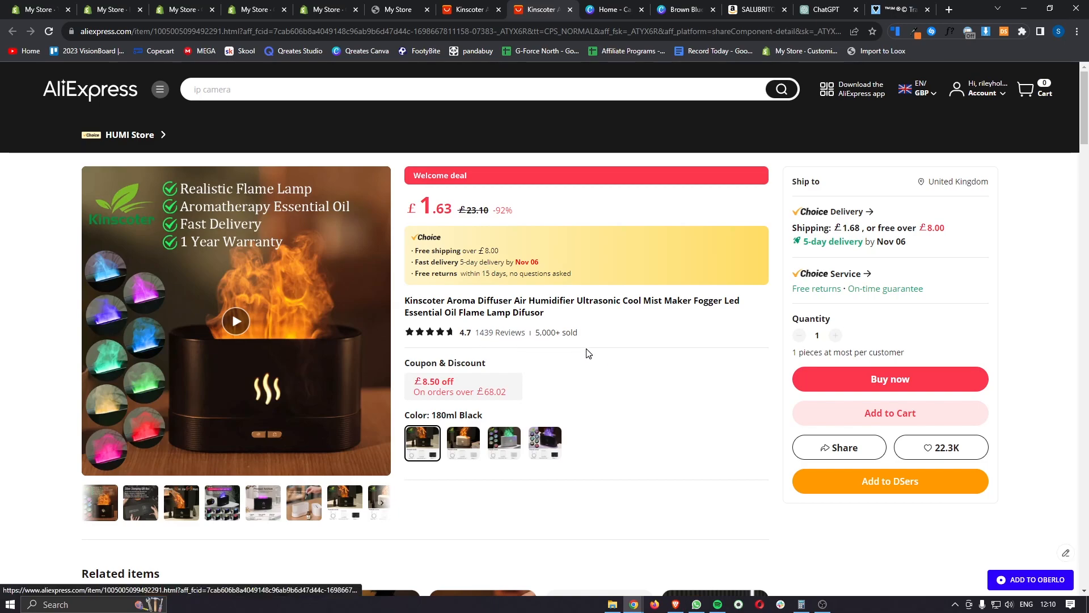
scroll(608, 359, "down", 2)
scroll(609, 359, "down", 5)
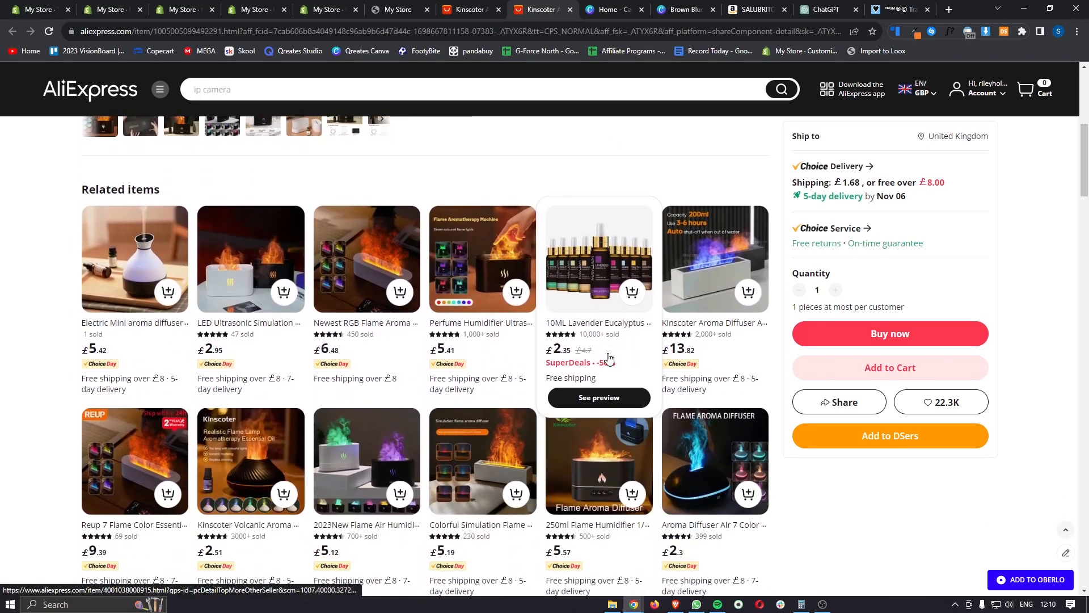
left_click_drag(71, 186, 160, 191)
left_click(174, 192)
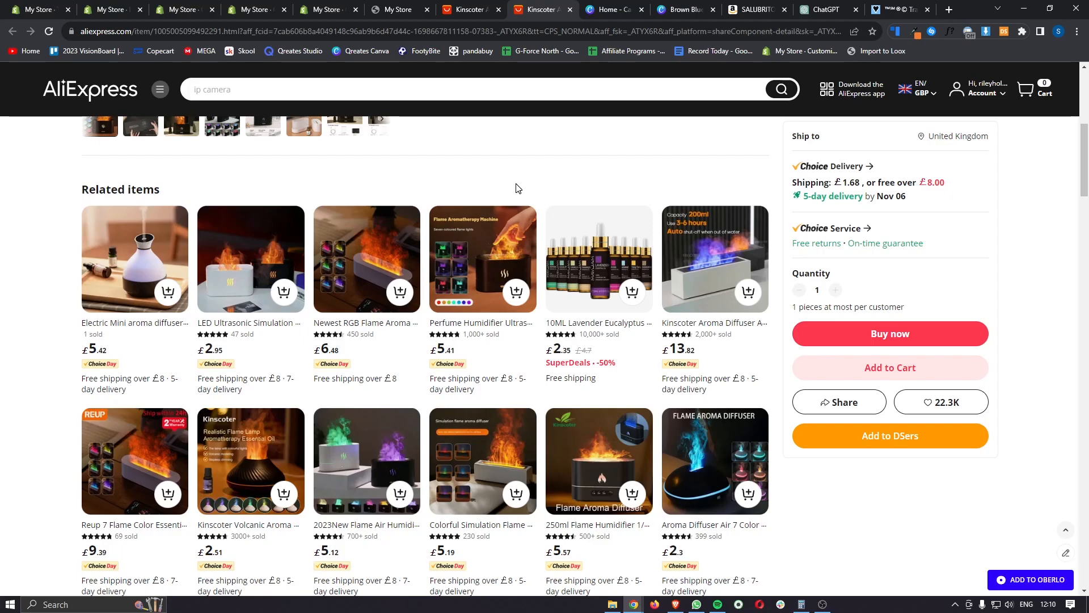
scroll(499, 343, "up", 6, "ctrl")
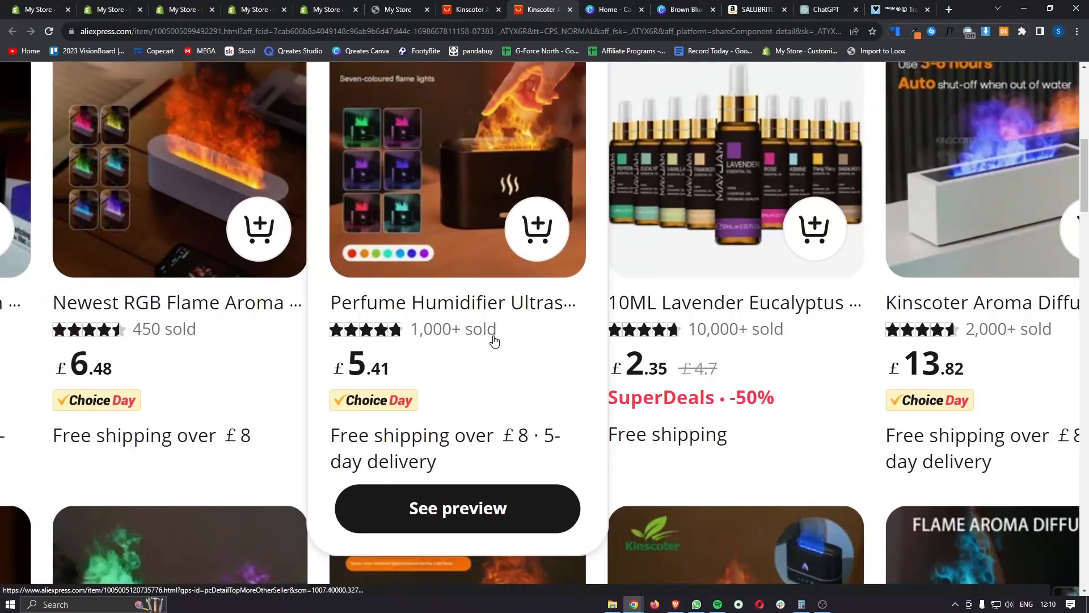
scroll(479, 340, "down", 6, "ctrl")
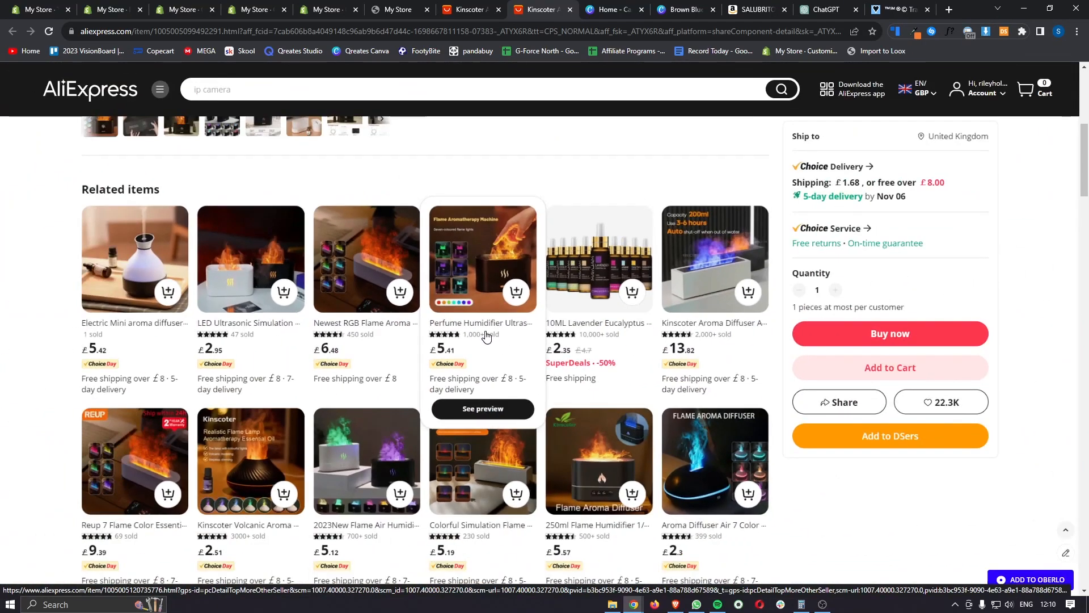
scroll(555, 264, "up", 6)
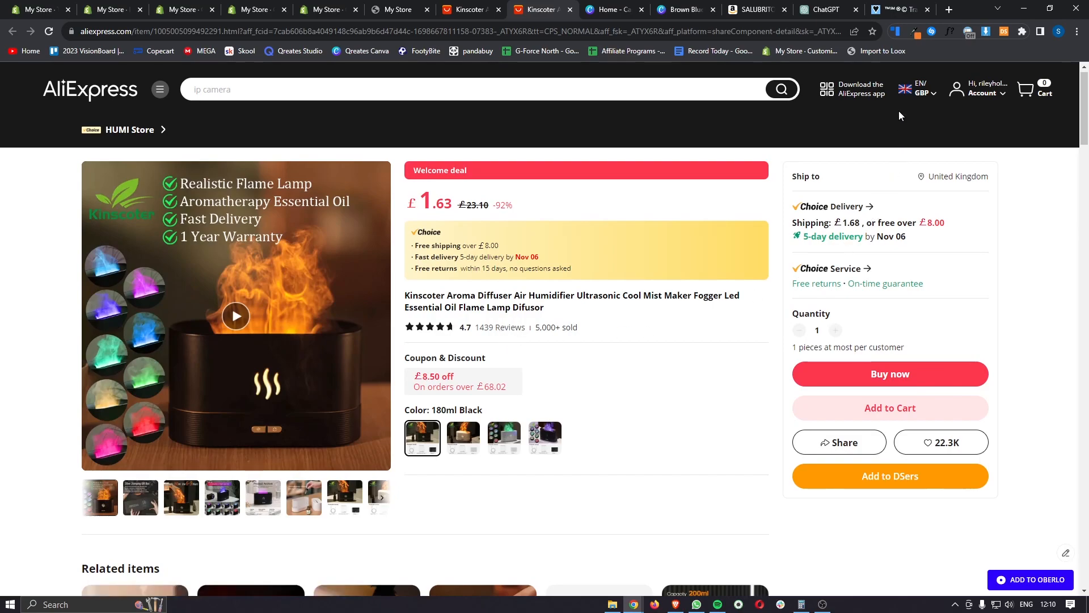
left_click(882, 50)
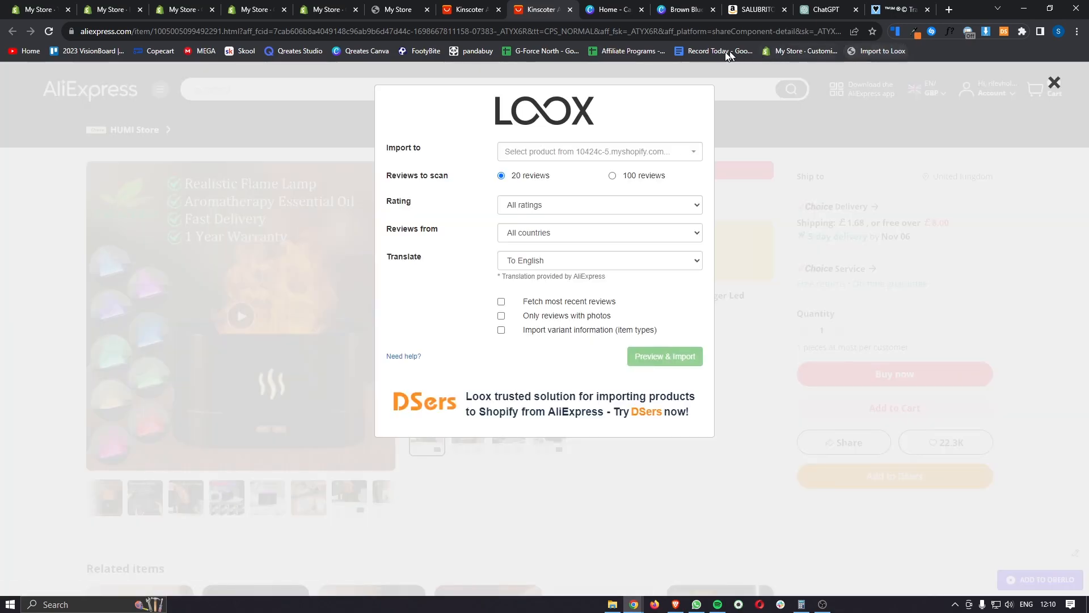
Choose EmberMyst™ Fire Aroma Diffuser as the import target and set the import to scan 100 reviews.
left_click_drag(386, 148, 431, 152)
left_click(437, 152)
left_click(530, 154)
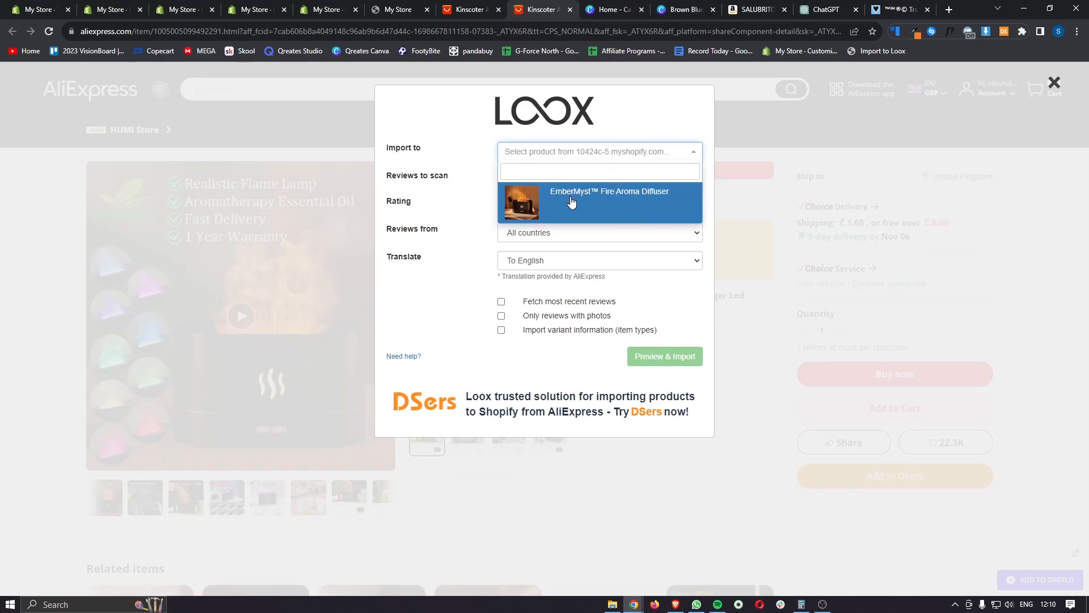
left_click(573, 203)
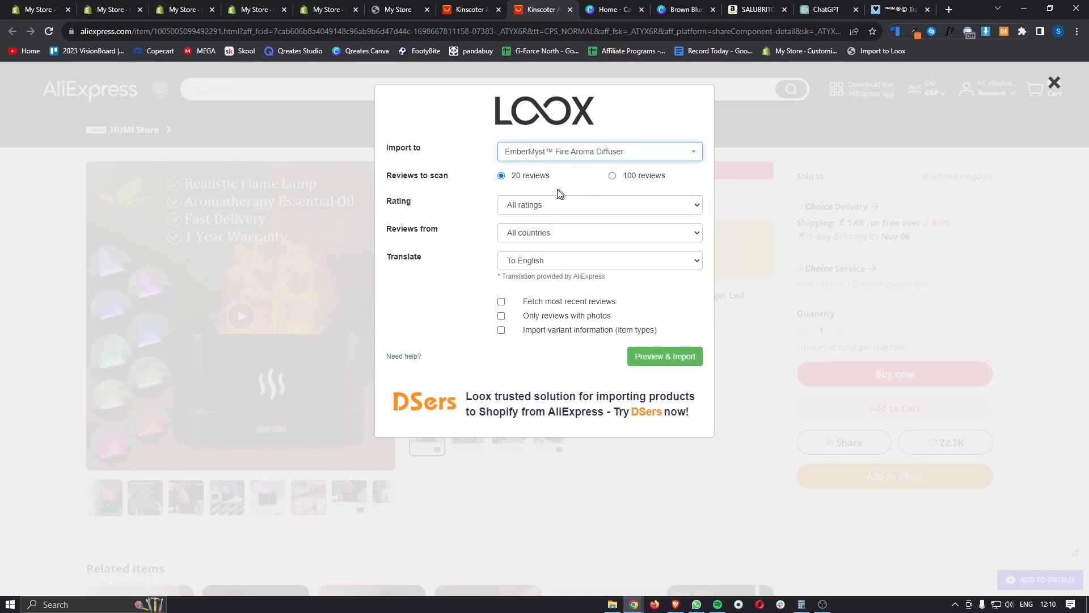
left_click(614, 176)
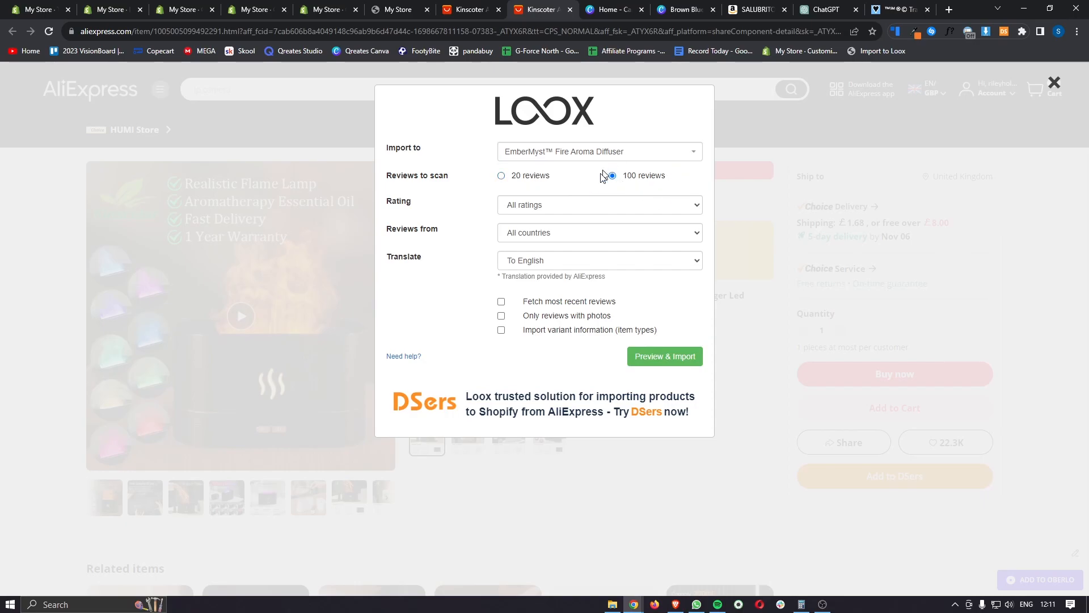
Limit the imported ratings to 5 stars only, keeping reviews from all countries.
left_click_drag(388, 204, 465, 210)
left_click(543, 205)
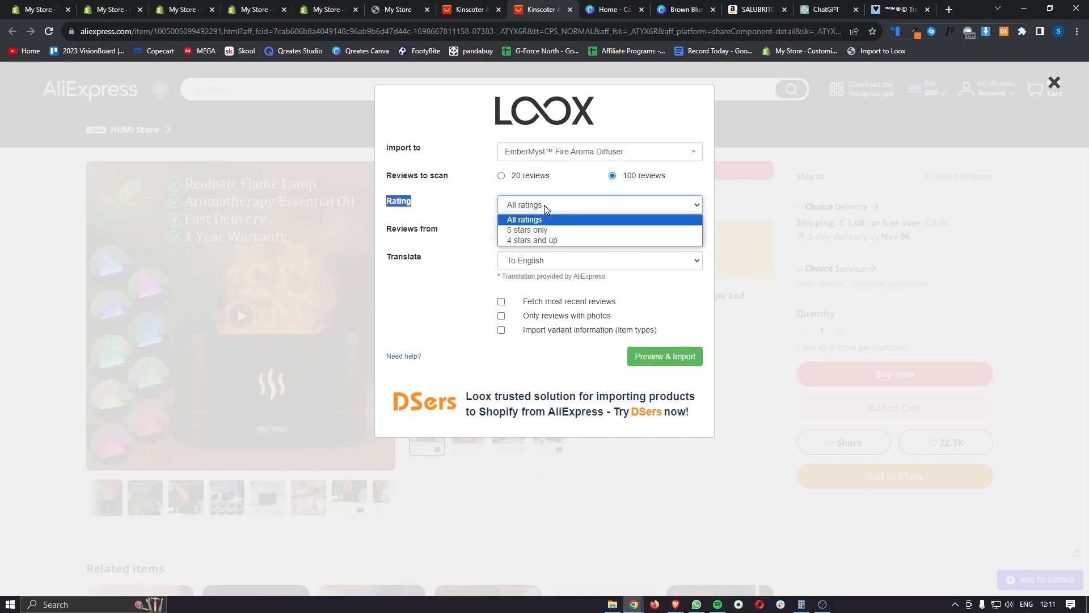
left_click(535, 232)
left_click(459, 239)
left_click(403, 225)
left_click(404, 226)
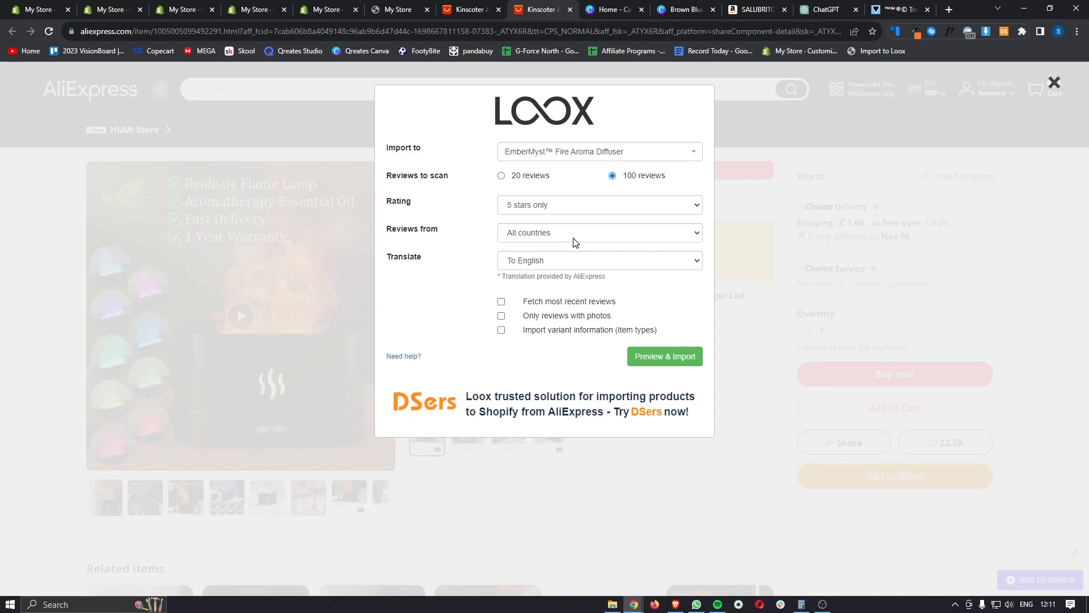
Keep translation to English, restrict the import to reviews with photos, and start the review preview.
left_click(390, 260)
left_click(533, 249)
left_click(533, 317)
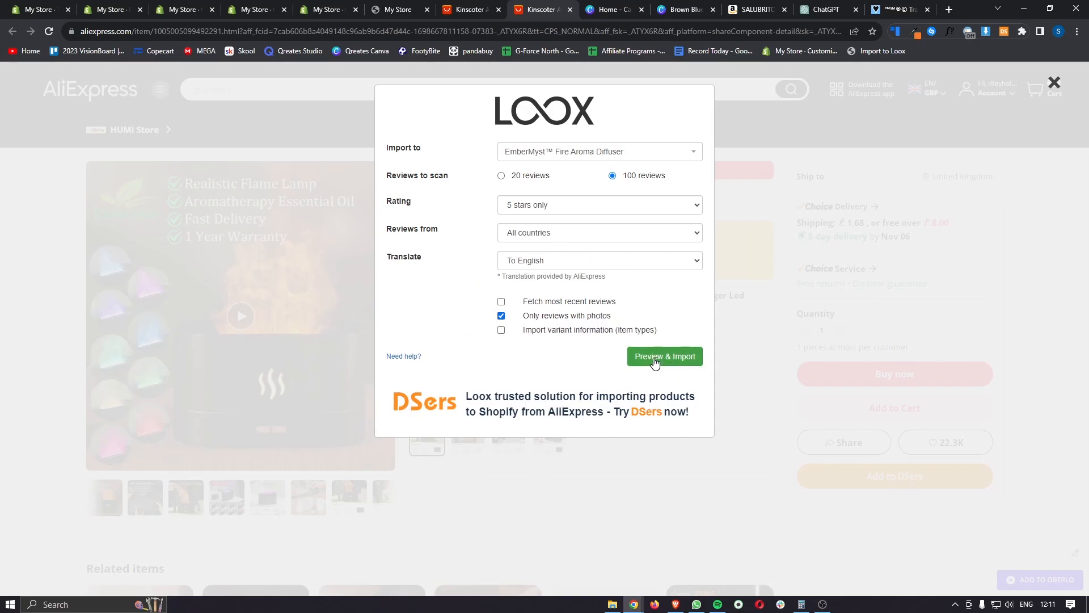
left_click(676, 364)
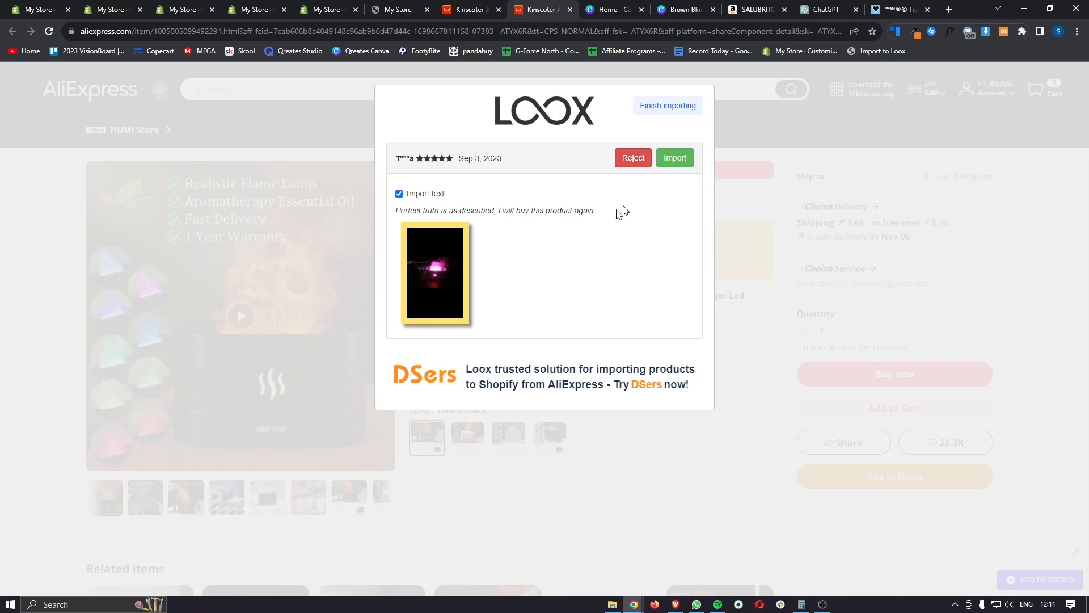
Reject the first previewed review from Sep 3, 2023 and import the "Works perfectly" review from May 31, 2023.
left_click_drag(395, 211, 463, 222)
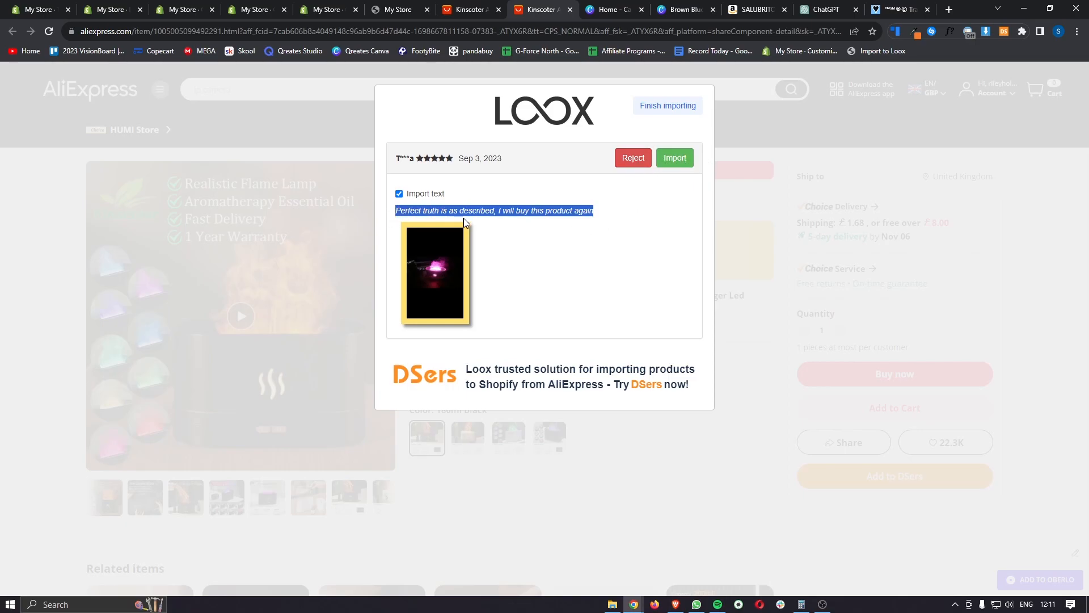
left_click(608, 219)
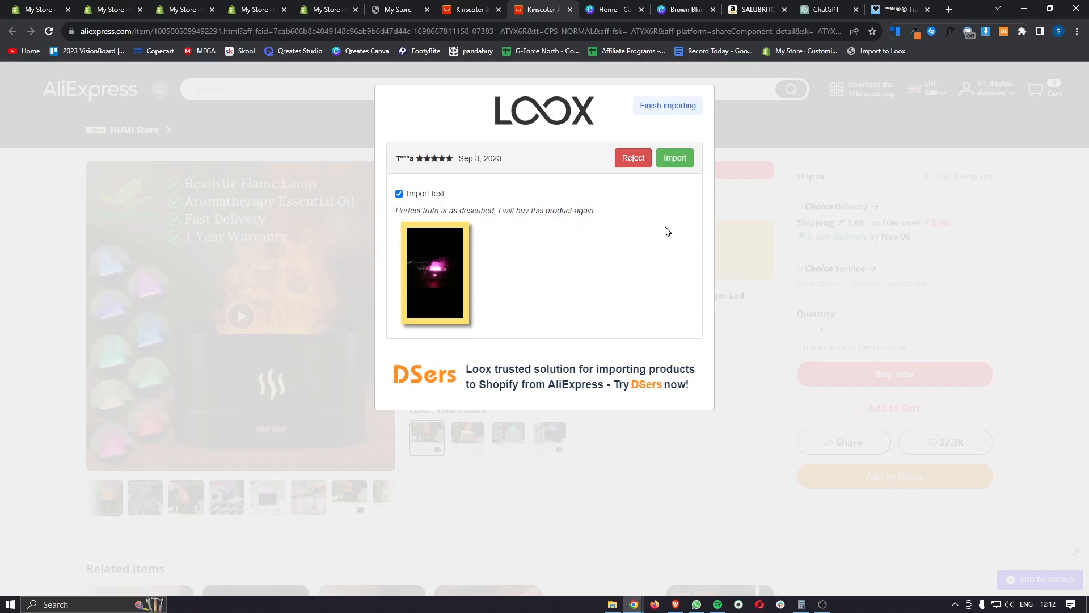
left_click(645, 162)
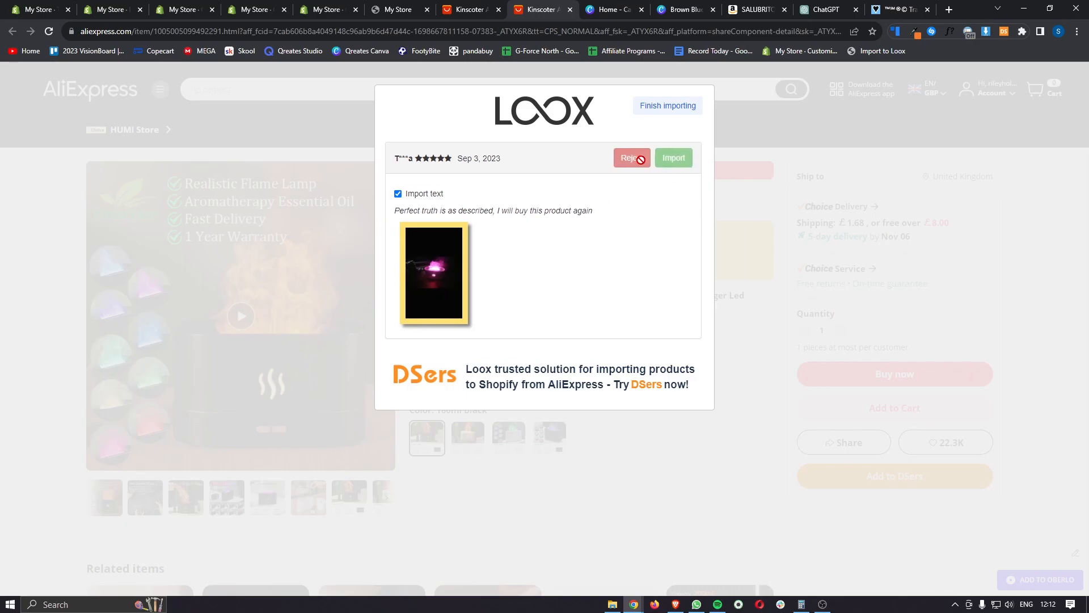
left_click_drag(398, 211, 518, 225)
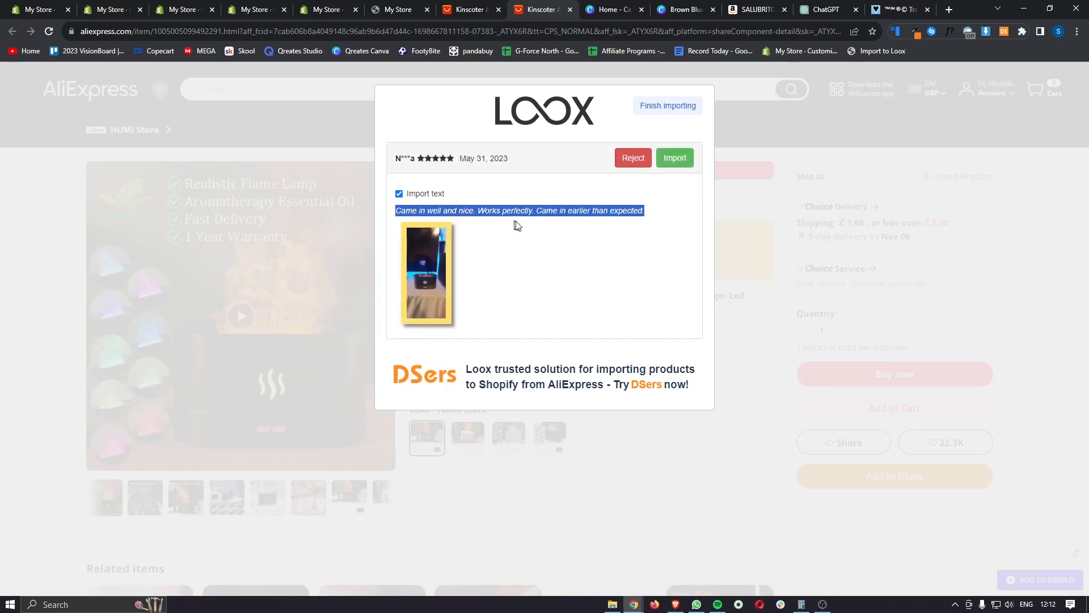
left_click(679, 223)
left_click(675, 159)
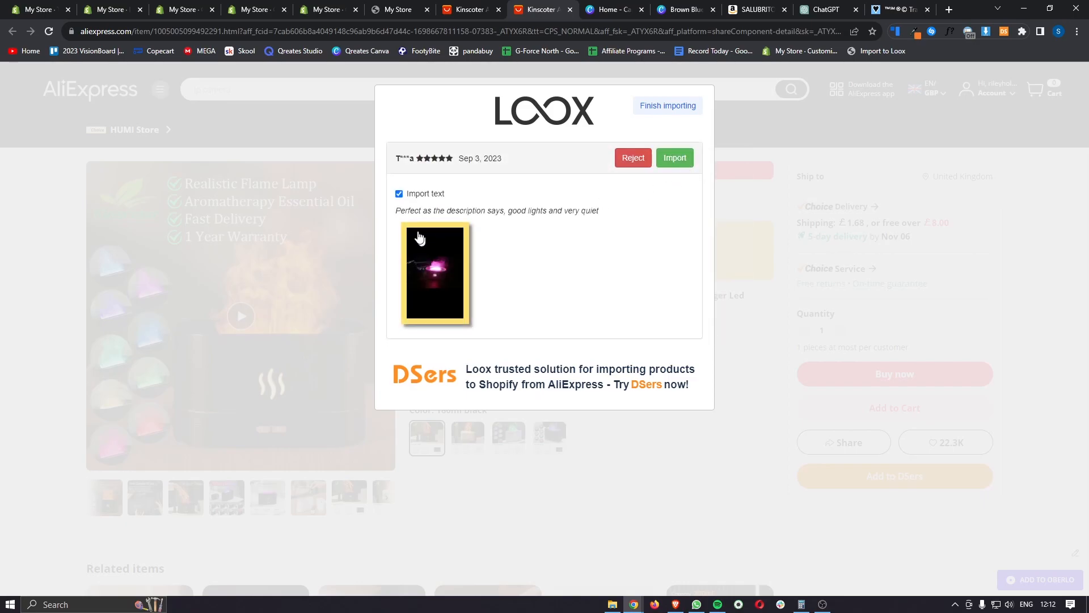
Sort the following reviews, importing the "Very good" one from Oct 25, 2023 and rejecting those from Sep 3, Oct 22 and Jul 24, 2023.
left_click(625, 161)
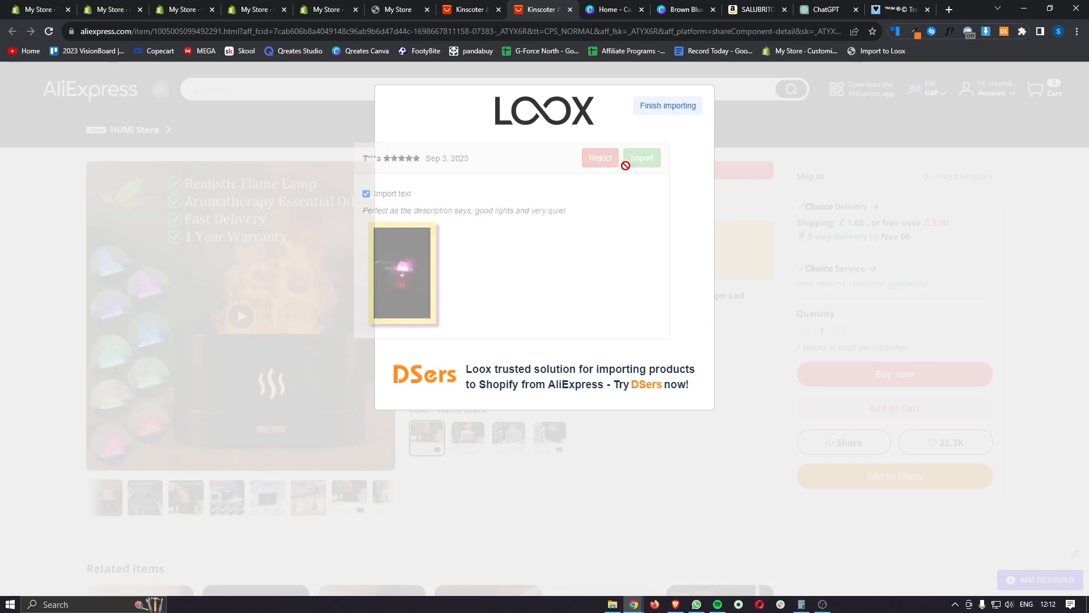
left_click(631, 159)
left_click(677, 163)
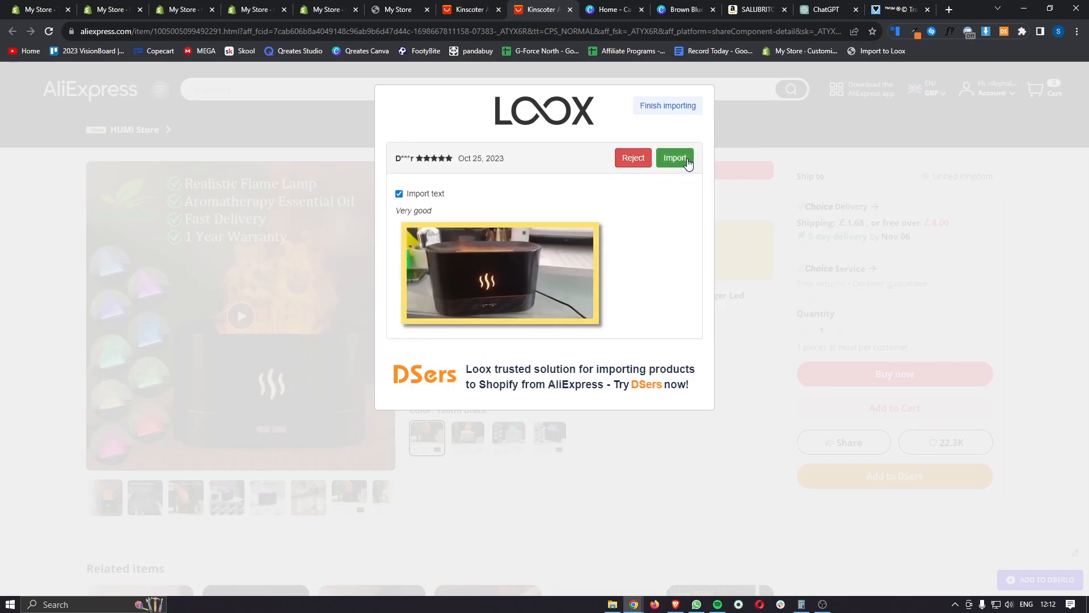
left_click(688, 164)
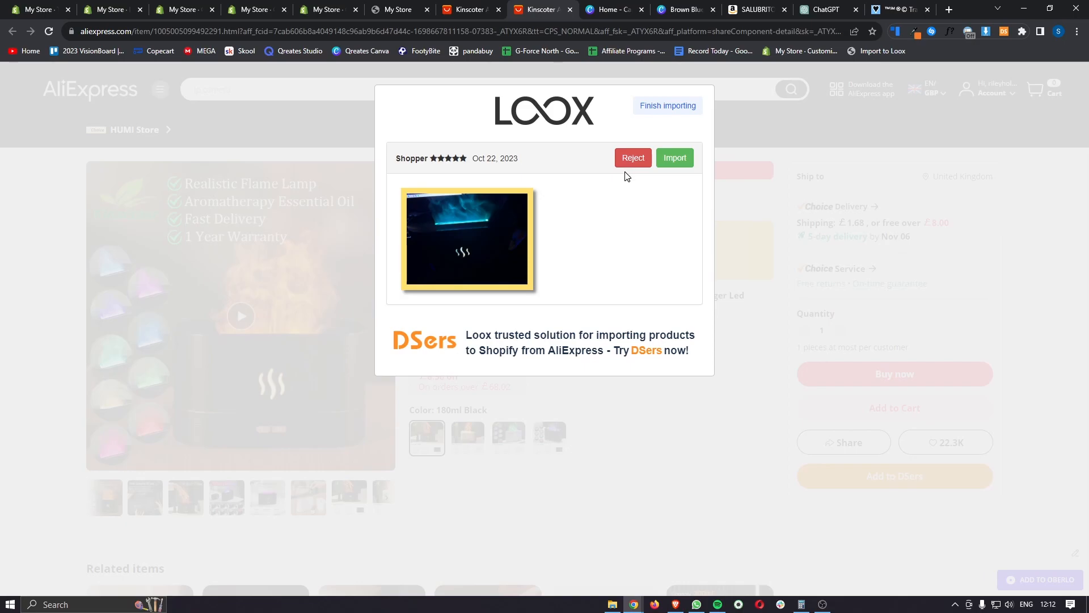
left_click(627, 164)
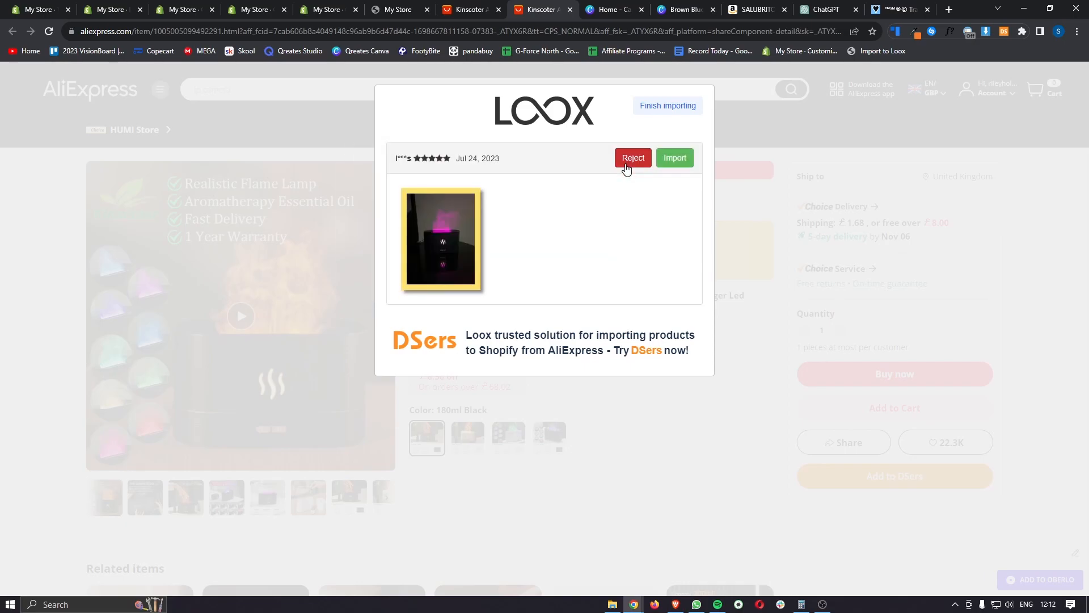
left_click(627, 165)
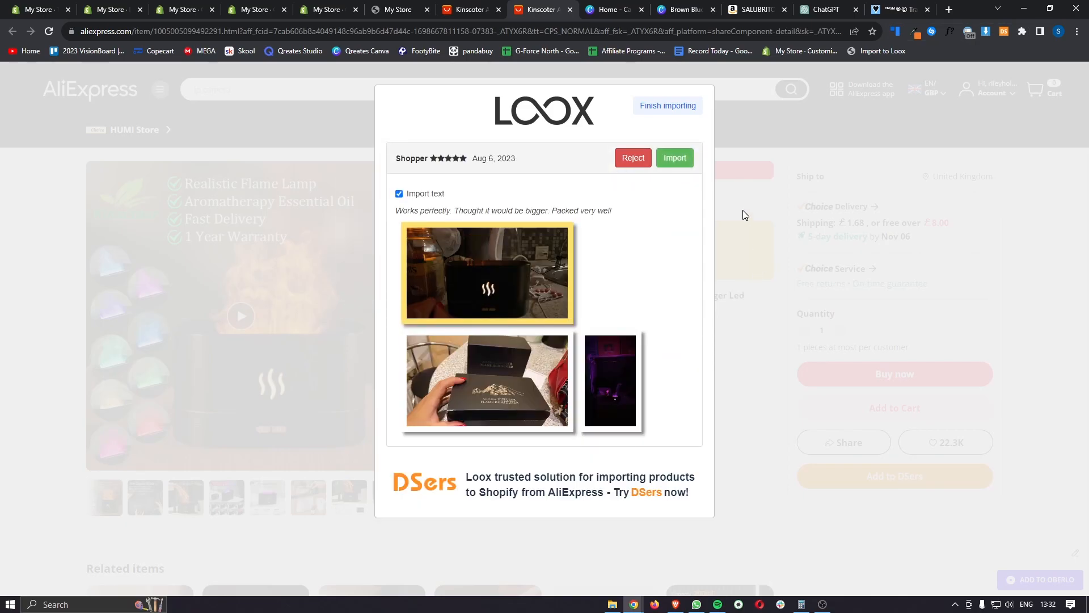
Import the multi-photo review from Aug 6, 2023 and finish the Loox import.
left_click(675, 161)
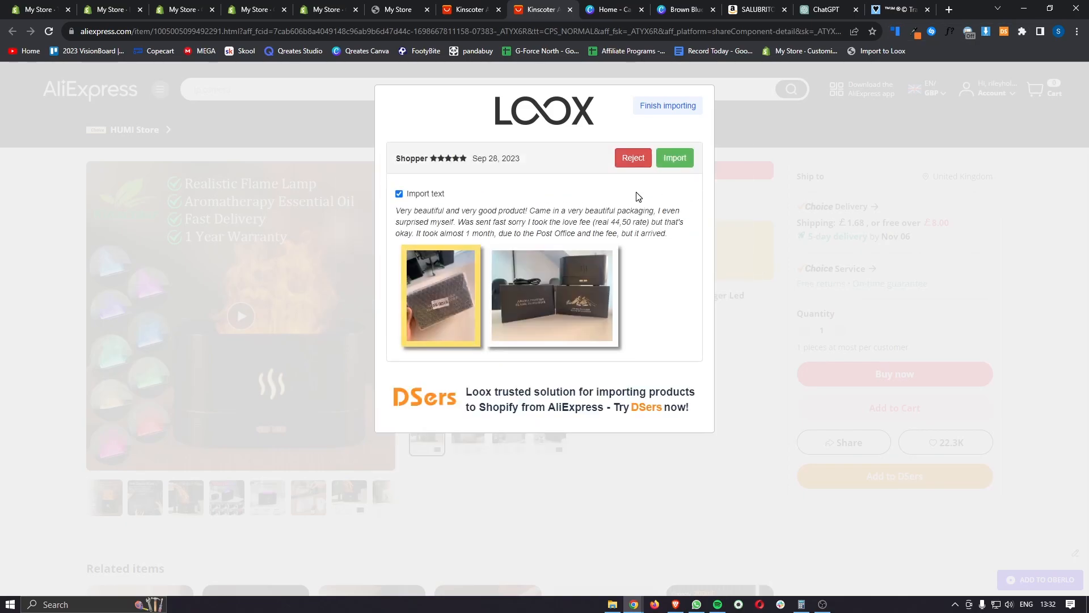
left_click(674, 111)
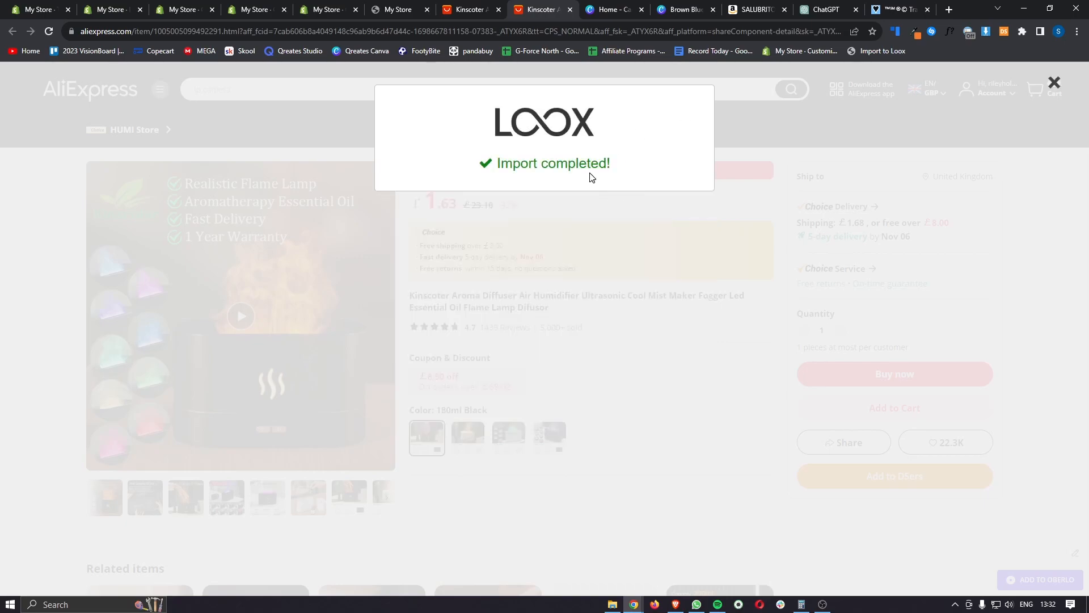
left_click_drag(509, 164, 626, 169)
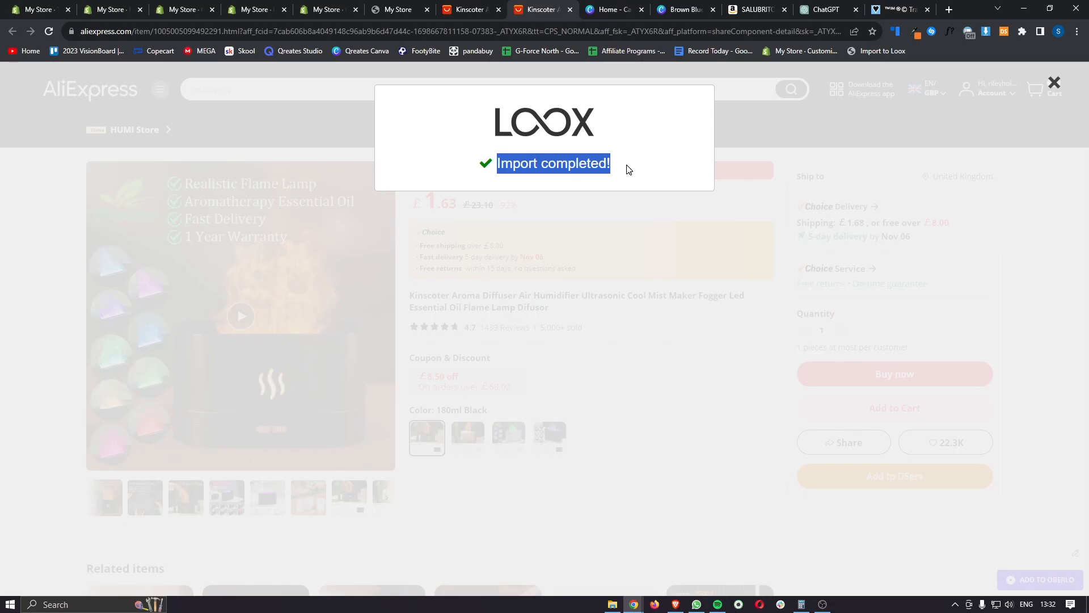
left_click(630, 170)
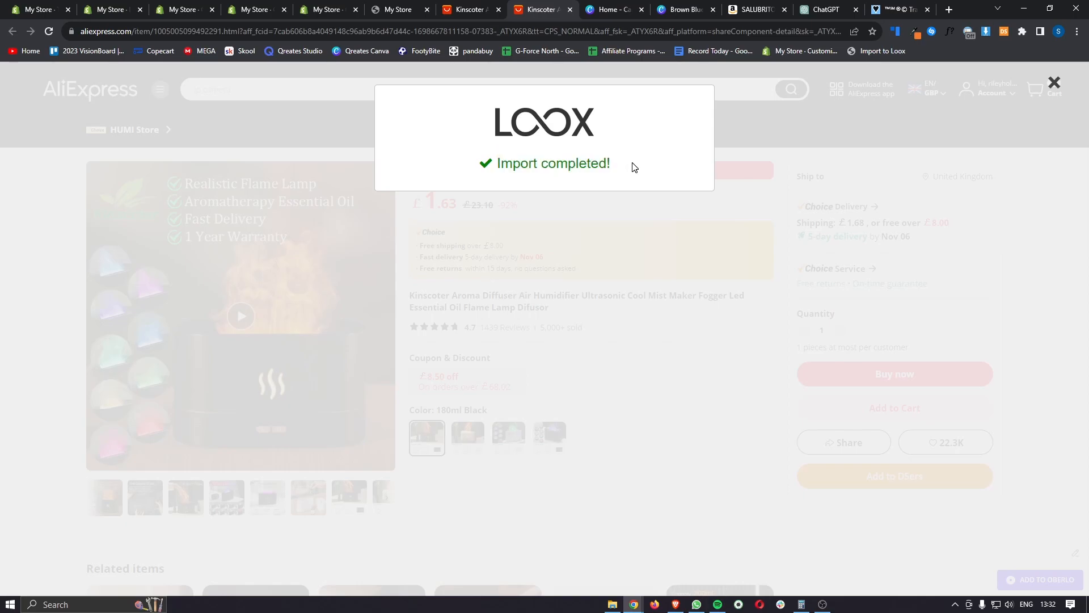
Switch to the Shopify theme editor and examine the imported Loox reviews on the EmberMyst product page.
left_click(216, 8)
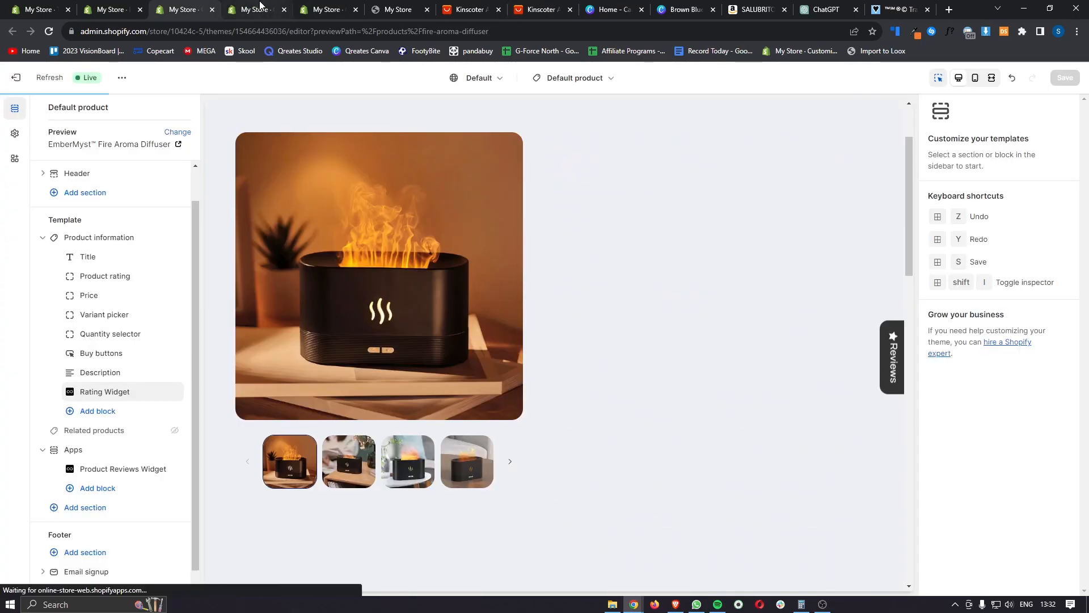
scroll(712, 277, "down", 15)
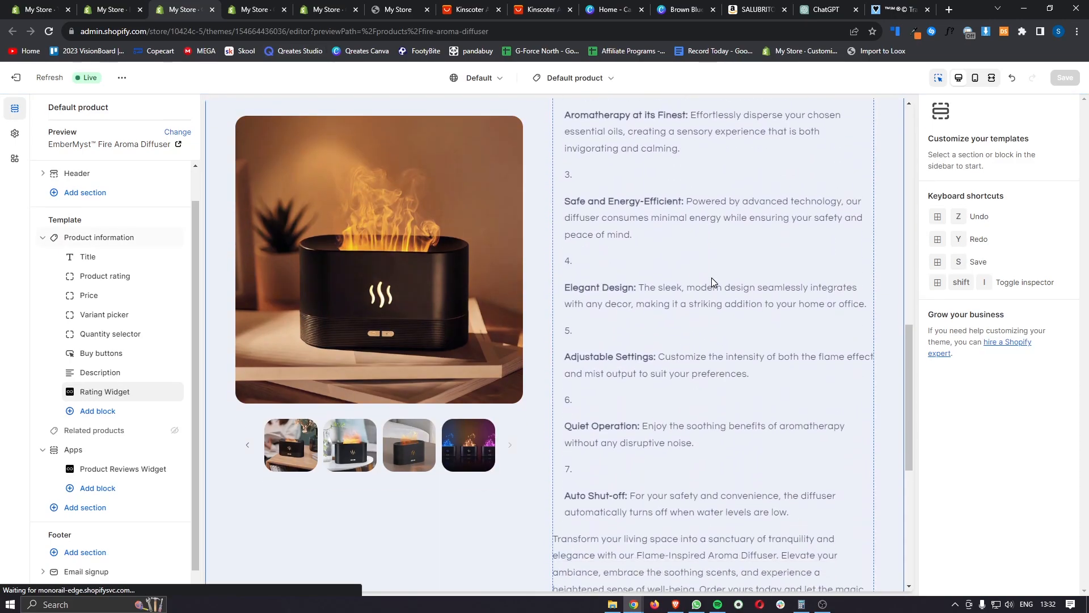
scroll(712, 278, "down", 6)
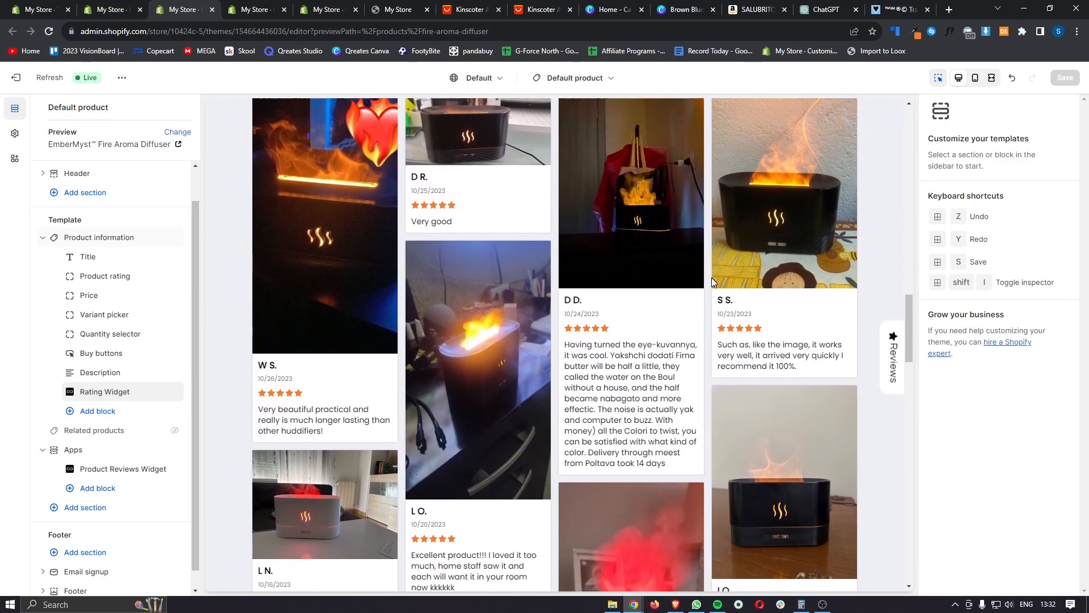
scroll(711, 278, "down", 9)
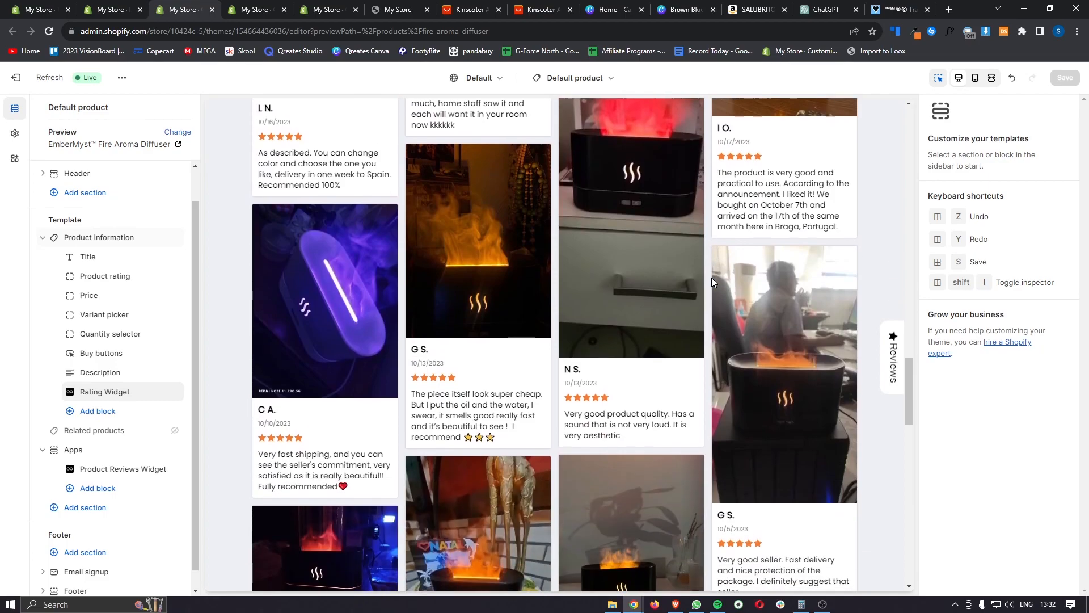
scroll(712, 282, "down", 2)
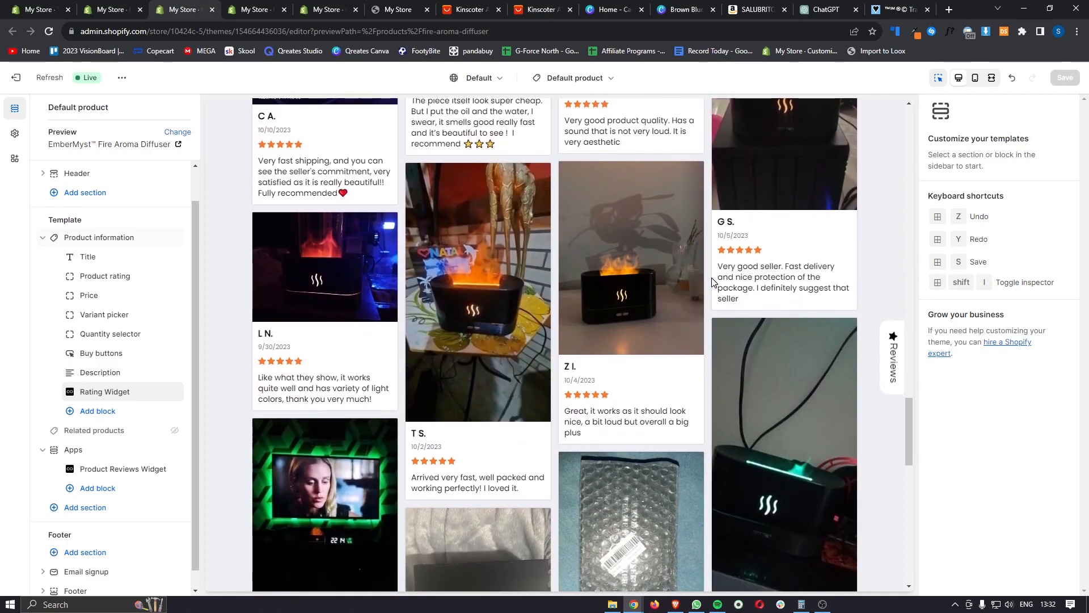
scroll(713, 235, "up", 15)
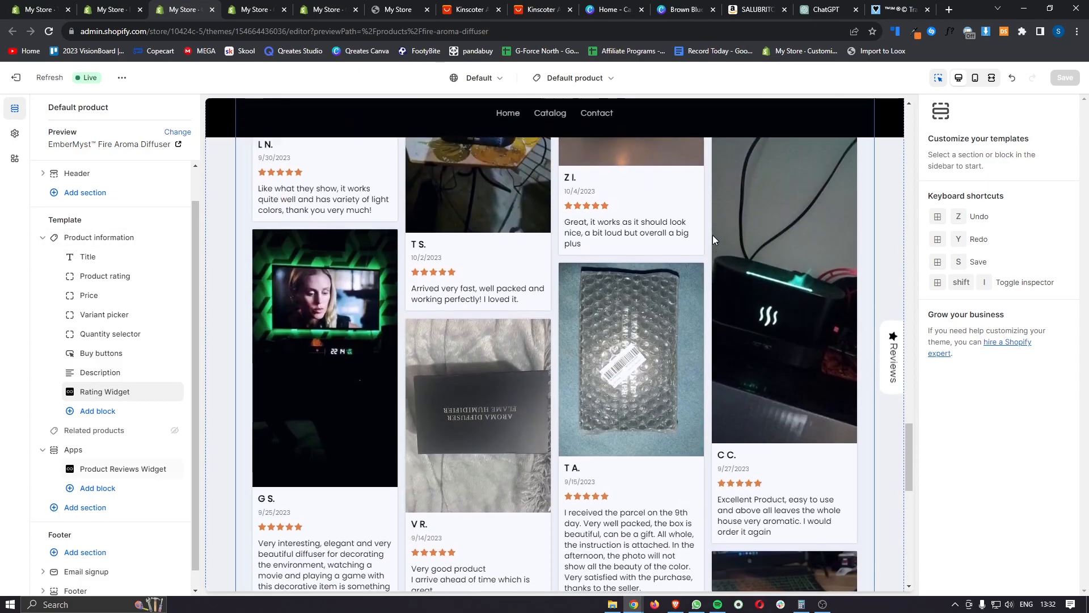
scroll(713, 237, "up", 5)
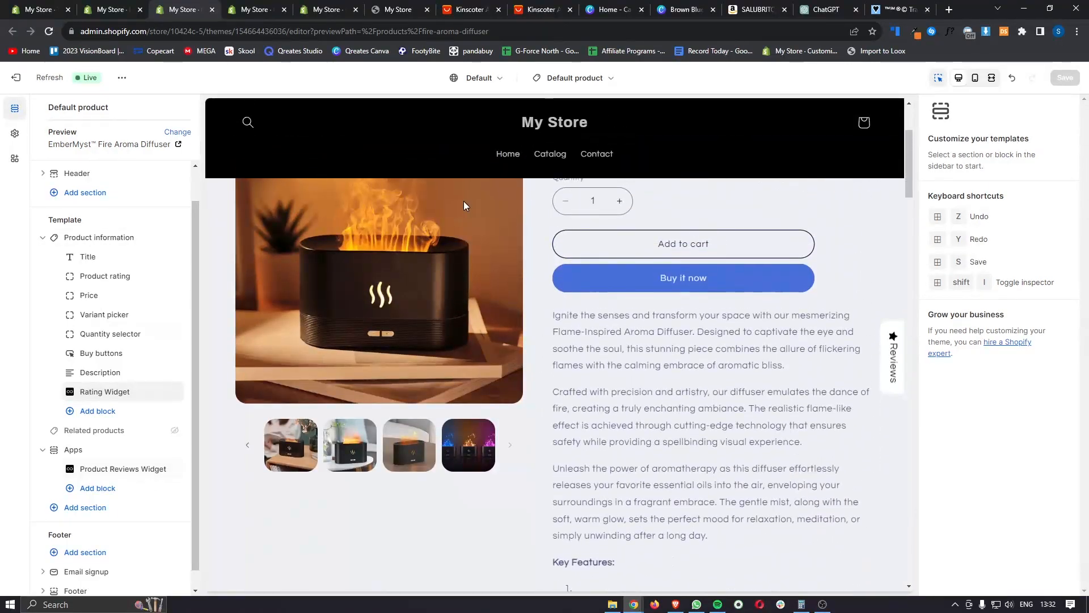
Open the home page in the theme editor and go to its email signup section.
left_click(563, 79)
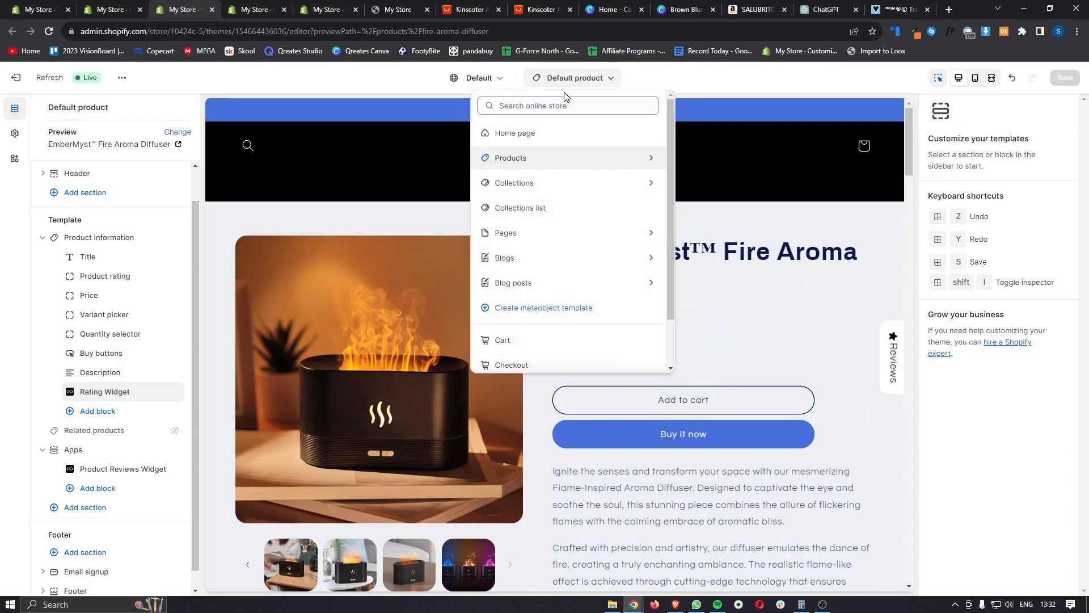
left_click(543, 131)
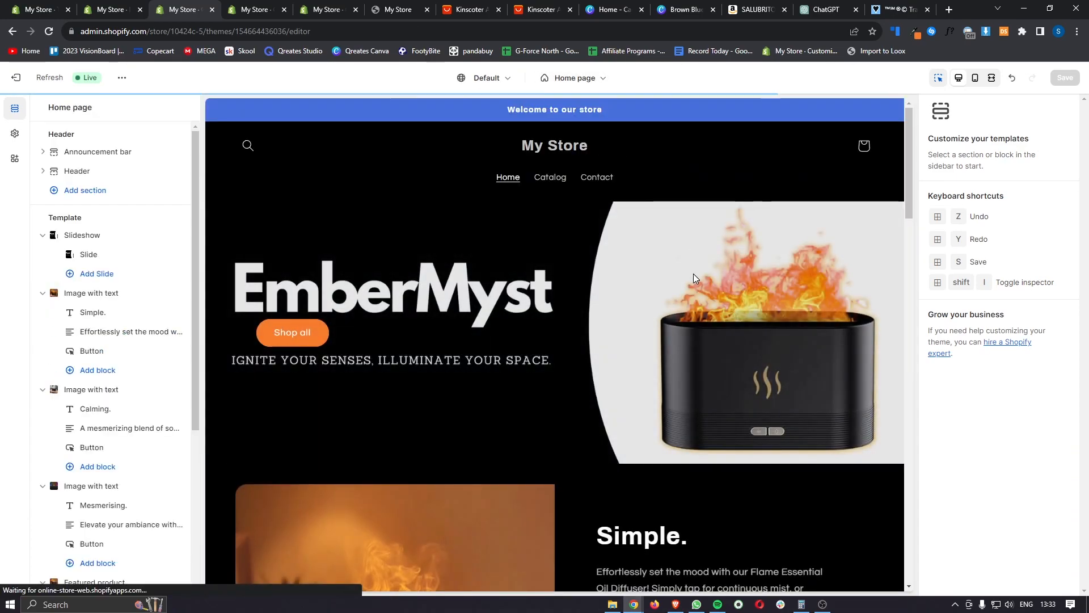
scroll(728, 326, "down", 5)
scroll(727, 325, "down", 18)
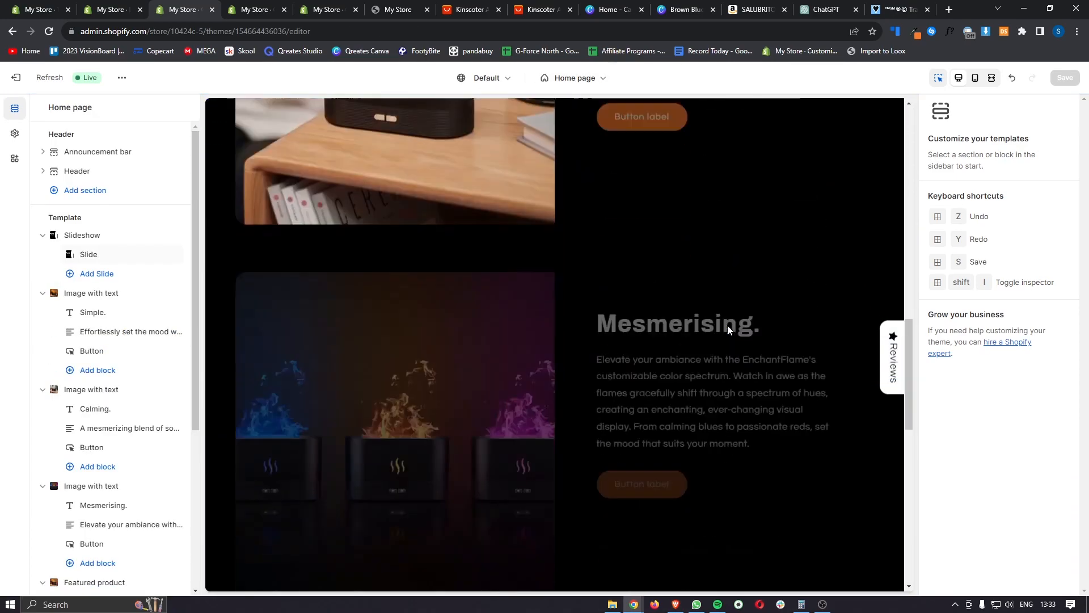
scroll(728, 328, "down", 5)
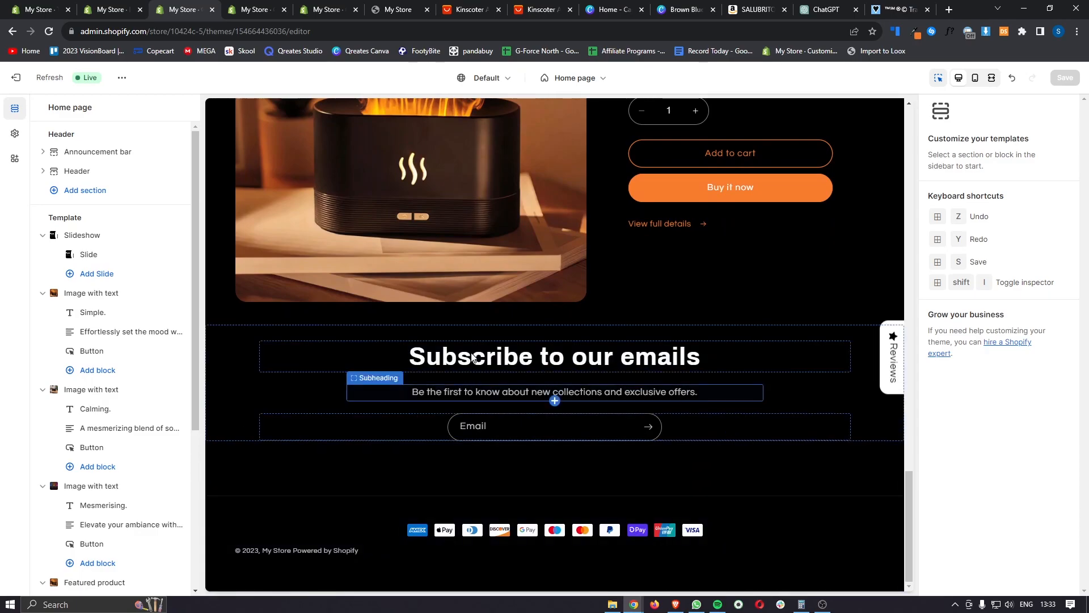
Set the email signup heading to "Subscribe to our newsletter and get 10% OFF your first order".
left_click(692, 356)
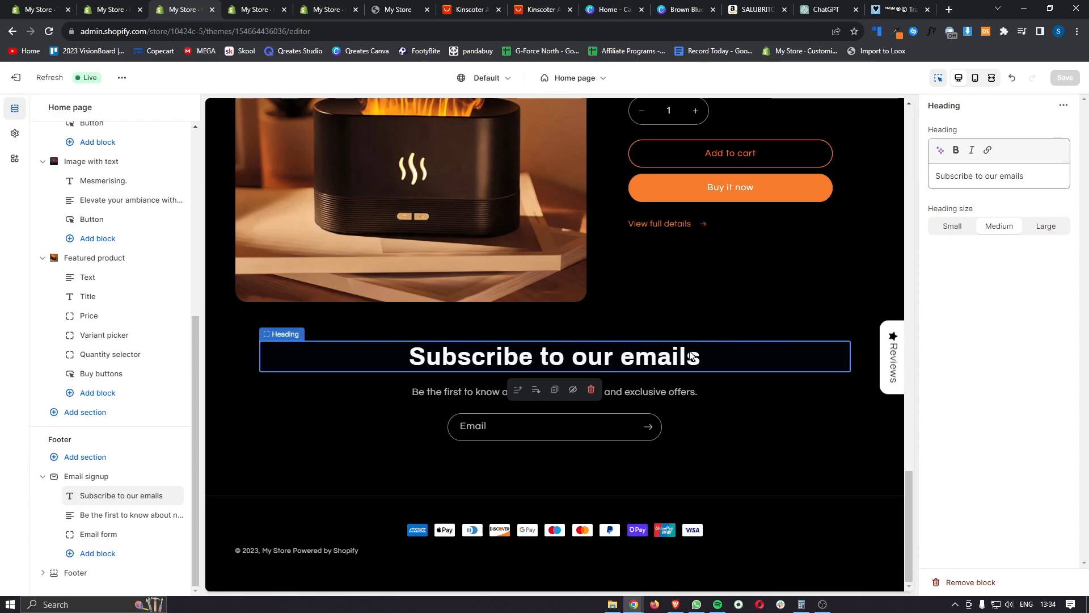
left_click(689, 435)
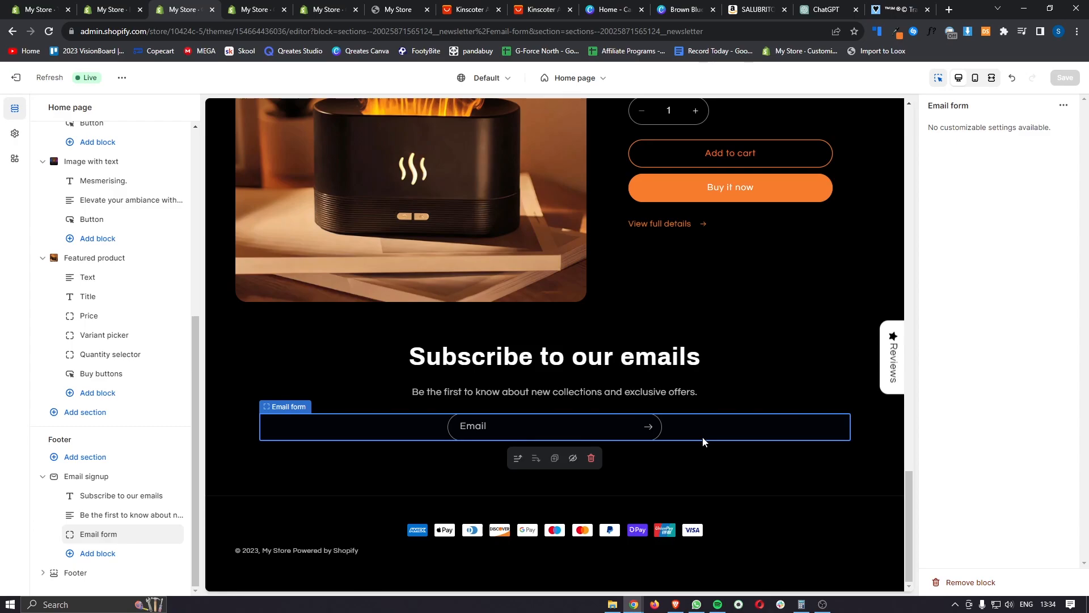
left_click(626, 365)
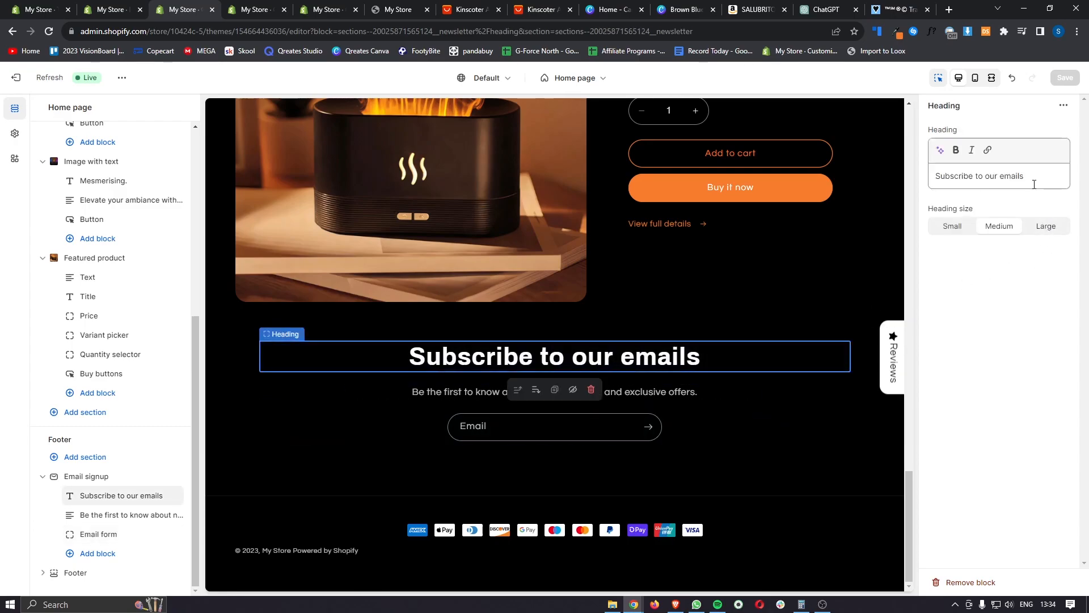
left_click_drag(1030, 177, 927, 175)
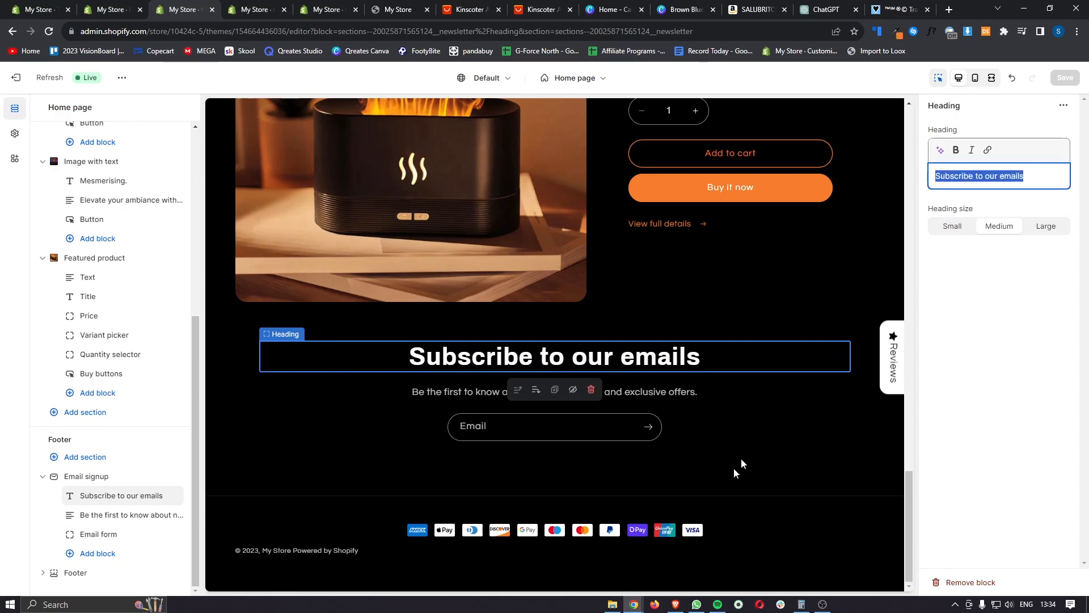
type("Subscribe to our newsletter and get 10% off your first order")
double_click(974, 187)
key("Caps_Lock")
type("OFF")
key("Caps_Lock")
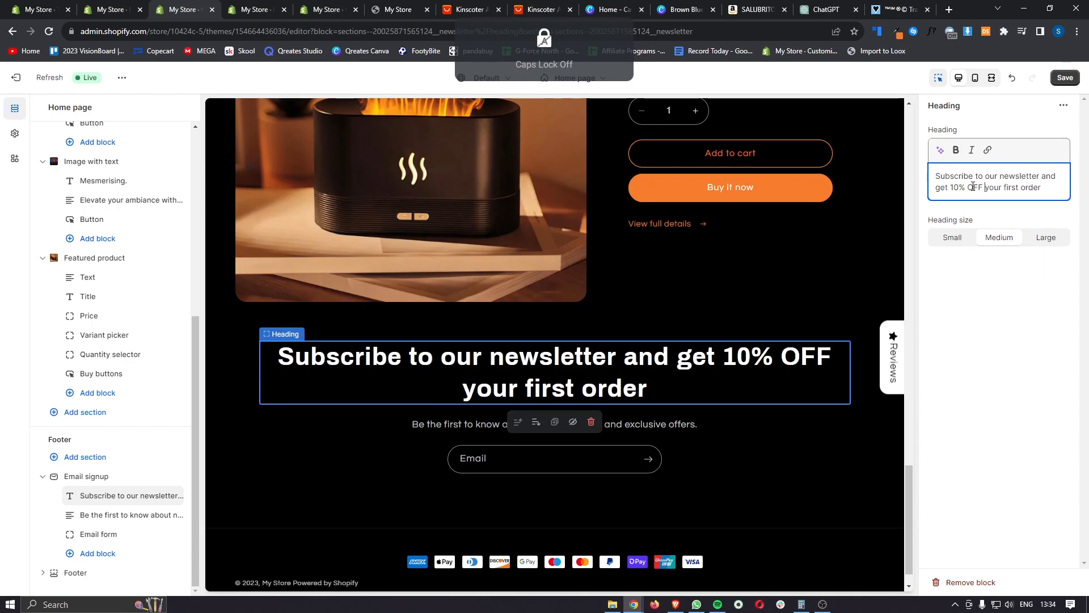
left_click(658, 463)
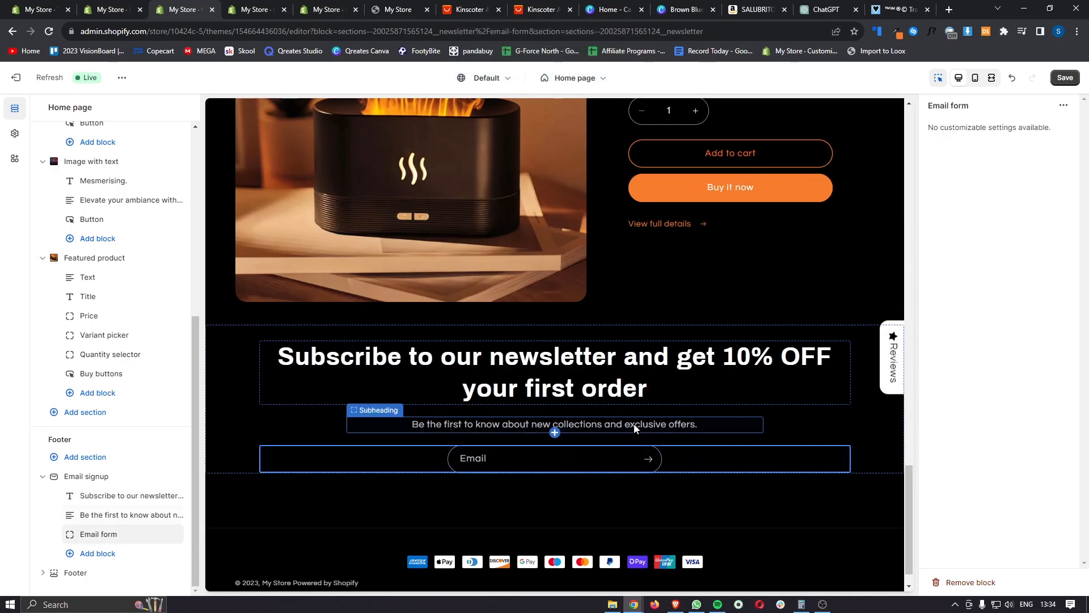
left_click(635, 424)
left_click(645, 457)
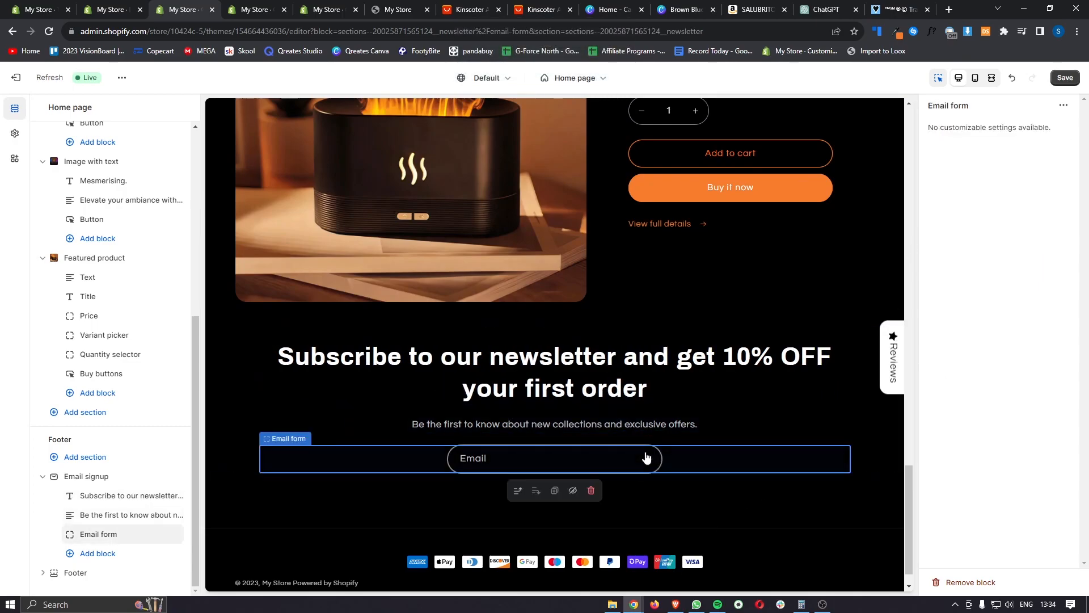
left_click(686, 491)
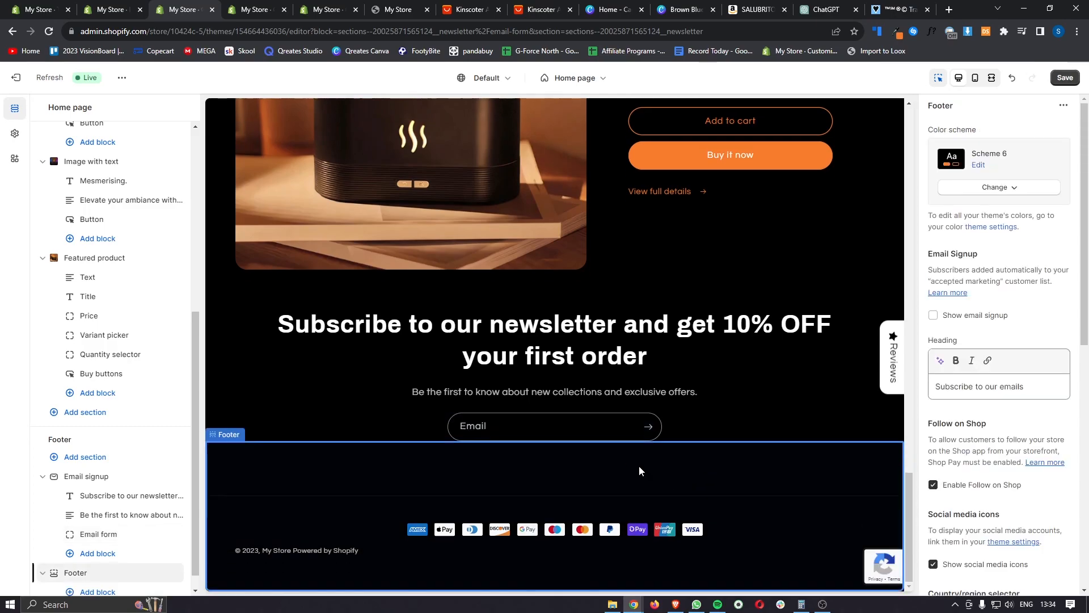
left_click(872, 415)
left_click(755, 481)
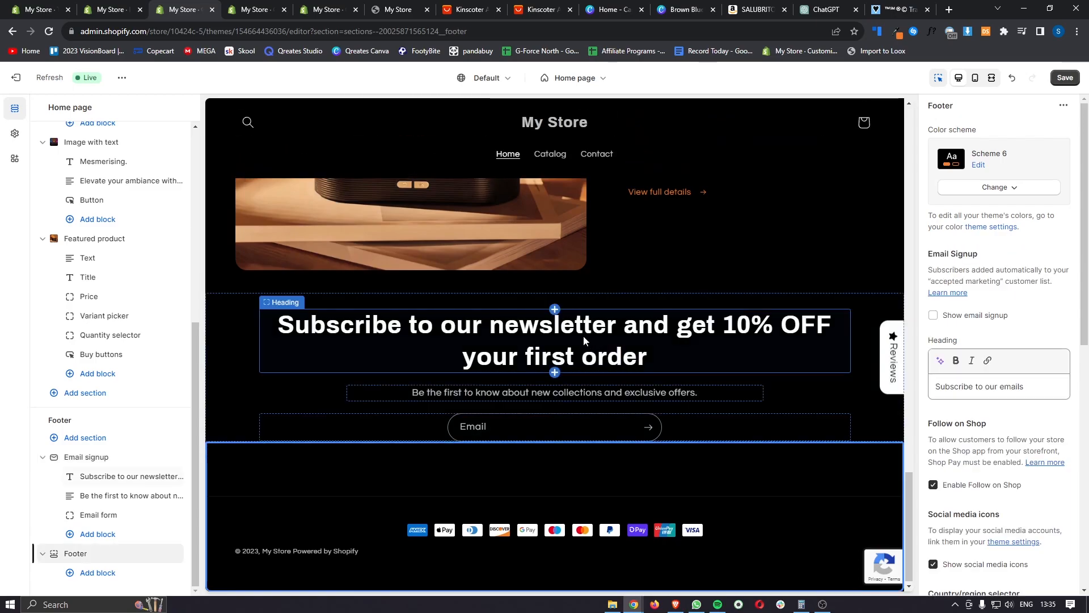
Try color Scheme 6 on the announcement bar and look at the scheme's colors.
scroll(650, 341, "up", 18)
scroll(650, 341, "up", 10)
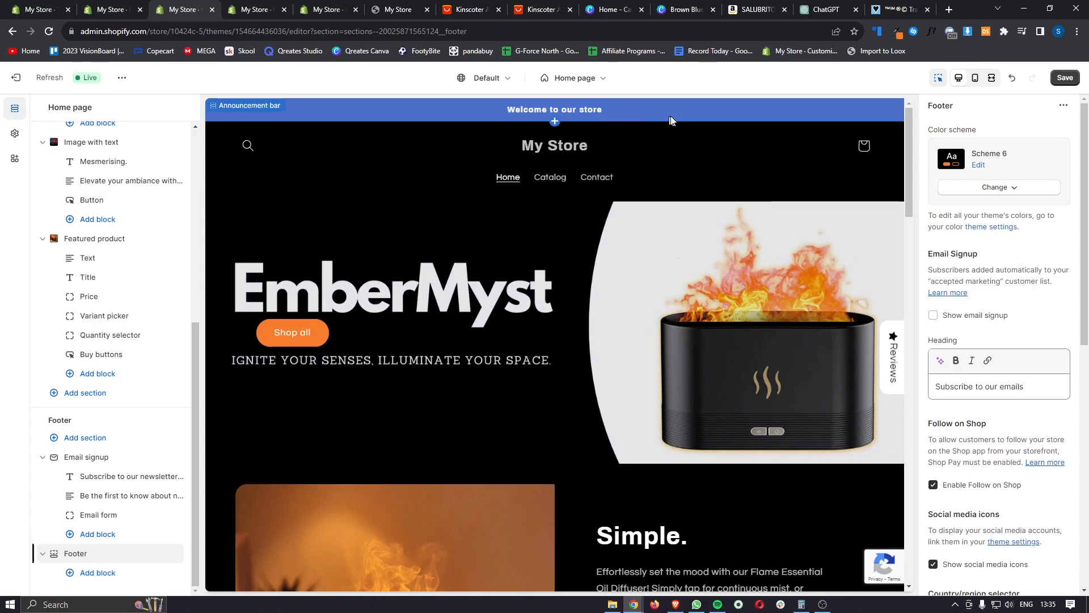
left_click(633, 112)
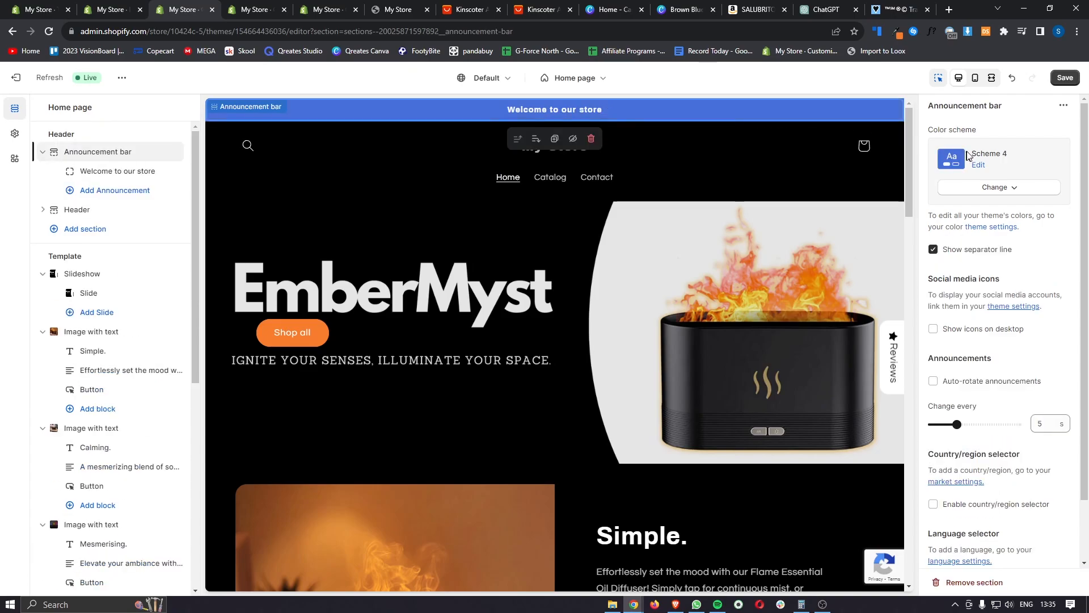
left_click(995, 187)
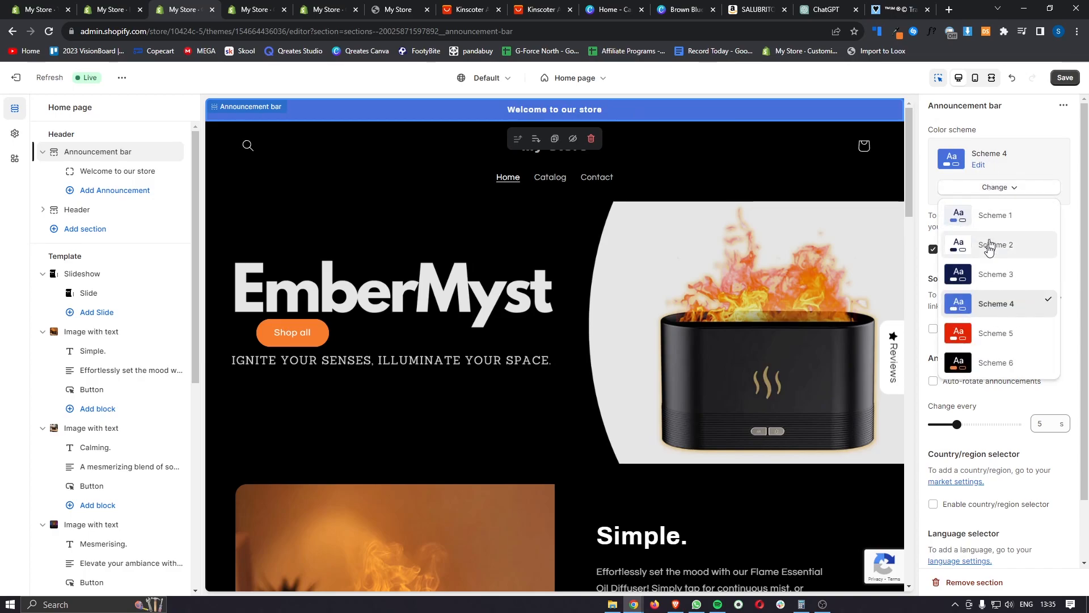
left_click(970, 365)
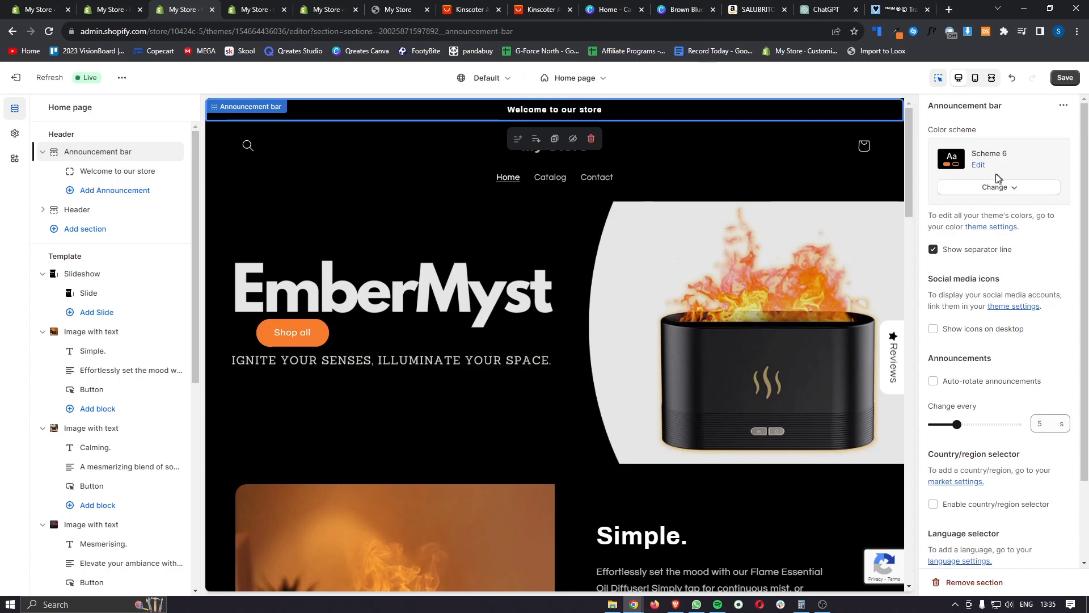
left_click(980, 165)
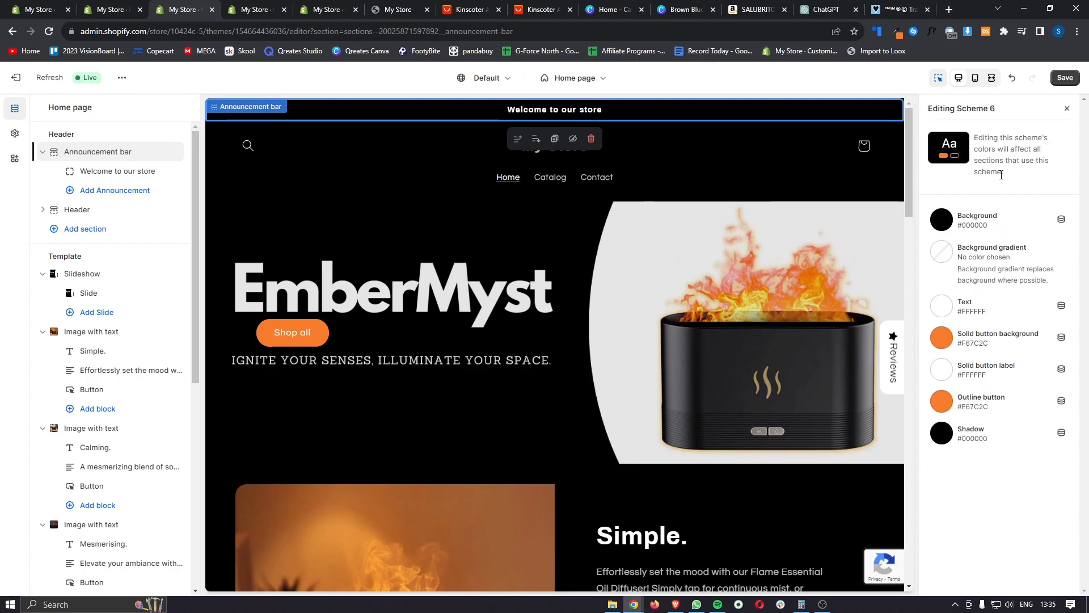
left_click(1067, 107)
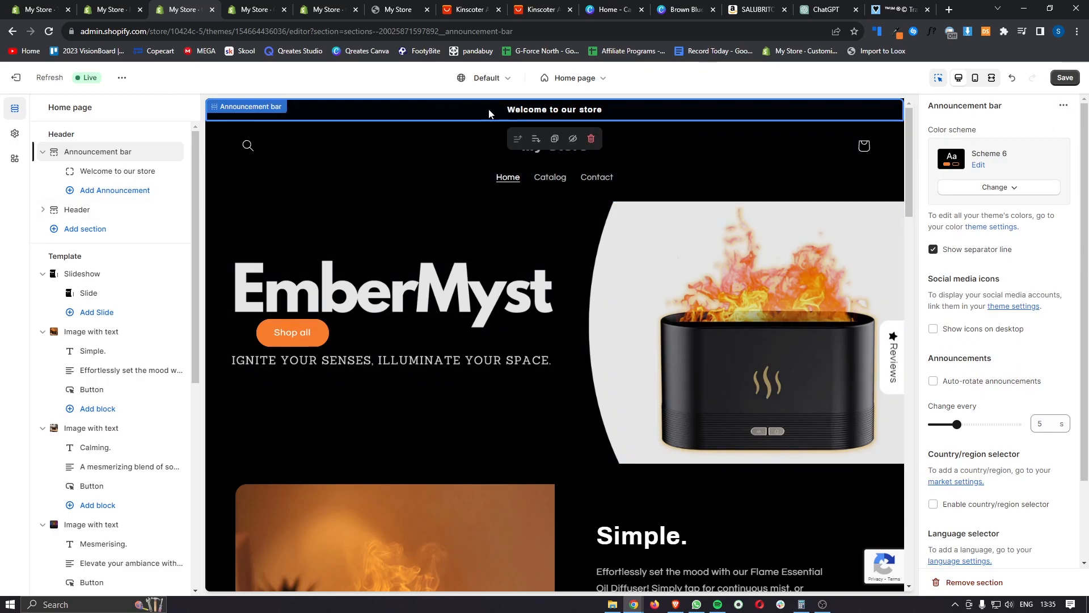
Add a new color scheme in the theme's color settings.
left_click(14, 134)
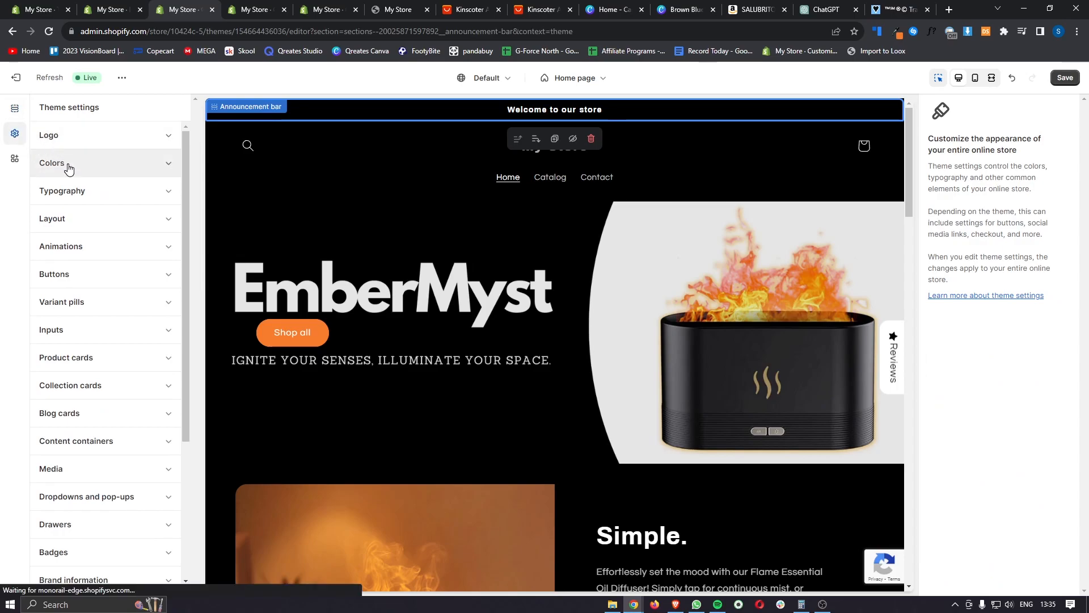
left_click(97, 159)
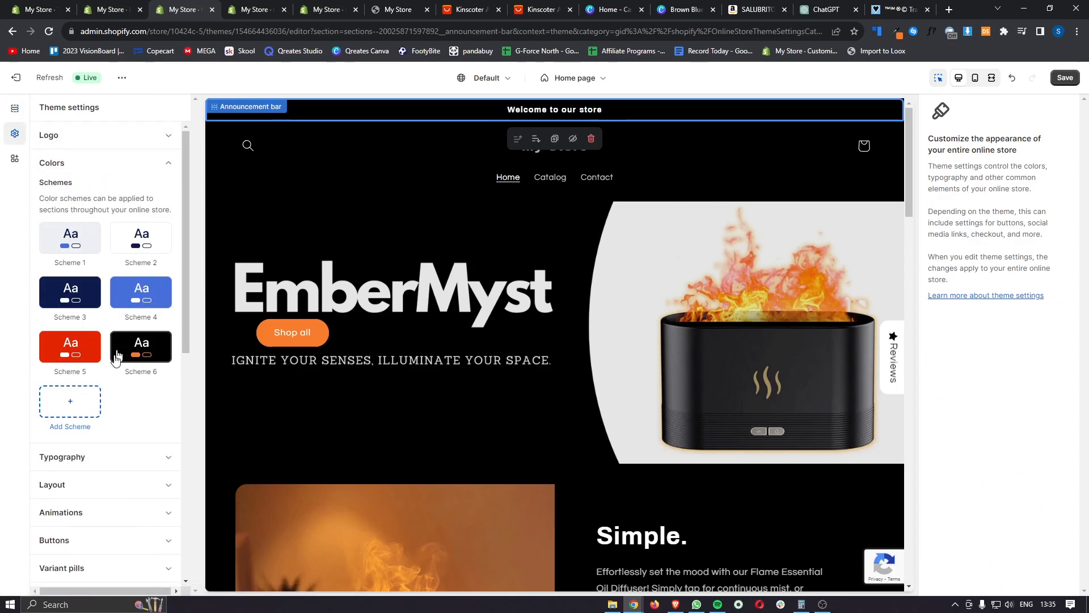
left_click(70, 401)
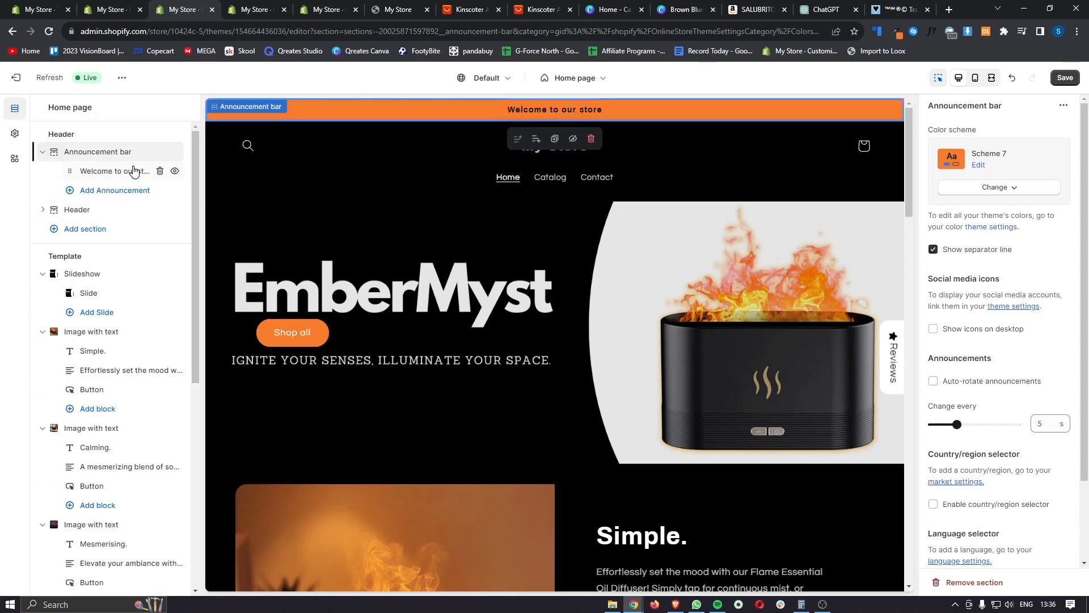
Replace the announcement bar text with "Use Code "FIRE" To Get 10% OFF Your First Order".
left_click(133, 170)
triple_click(972, 147)
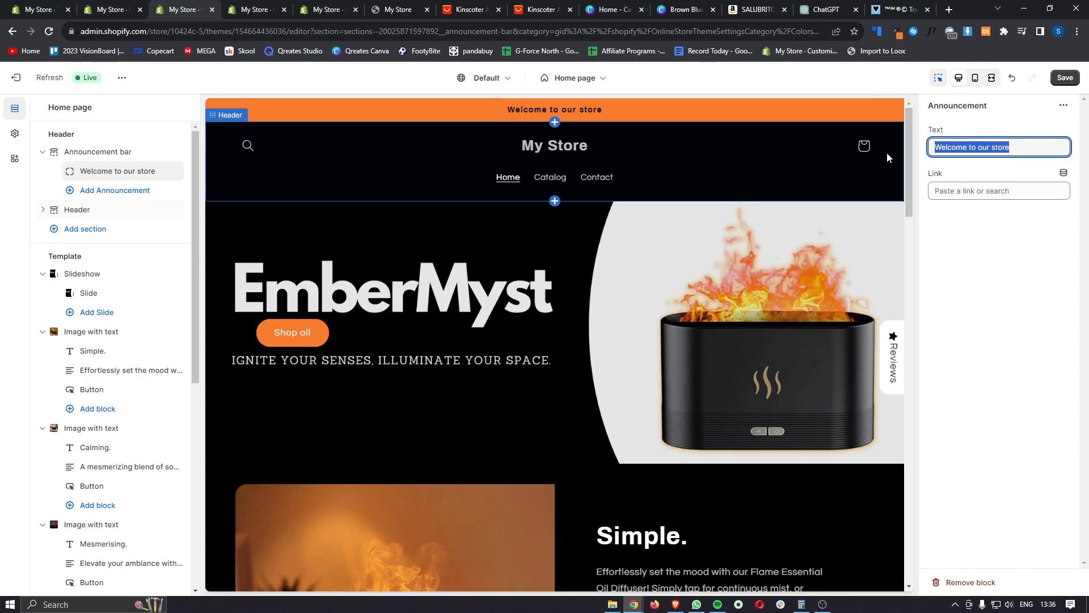
type("Use Code \"FIRE\" To Get 10% OFF Your First Order")
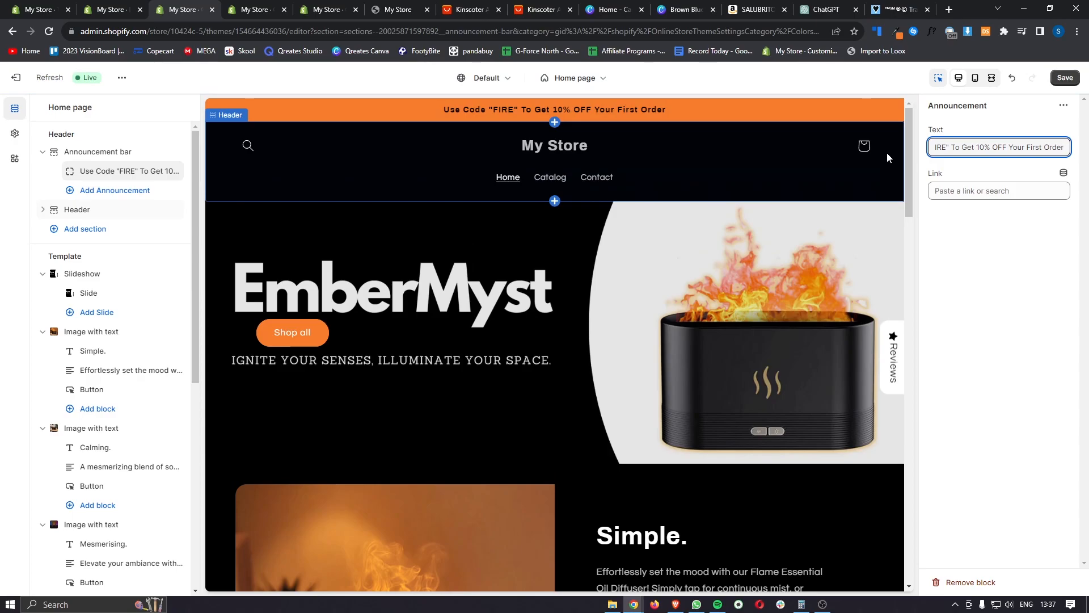
Try "Free WORLDWIDE Shipping" as the announcement text, correcting the misspelled last word.
triple_click(945, 148)
type("Free WORLDWIDE Shipiing")
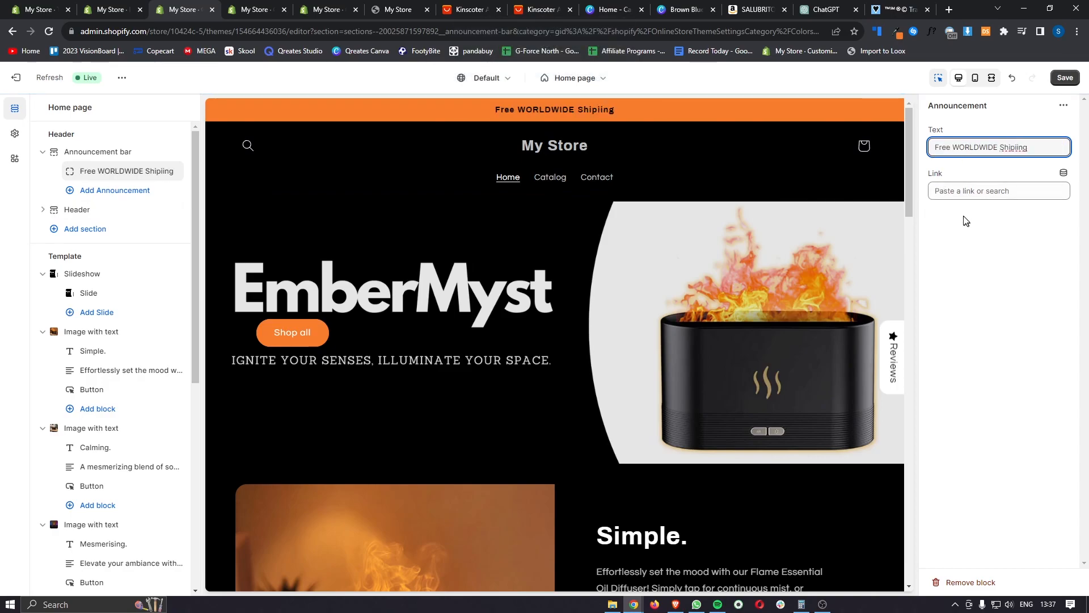
right_click(1015, 148)
key("Escape")
key("ctrl+z")
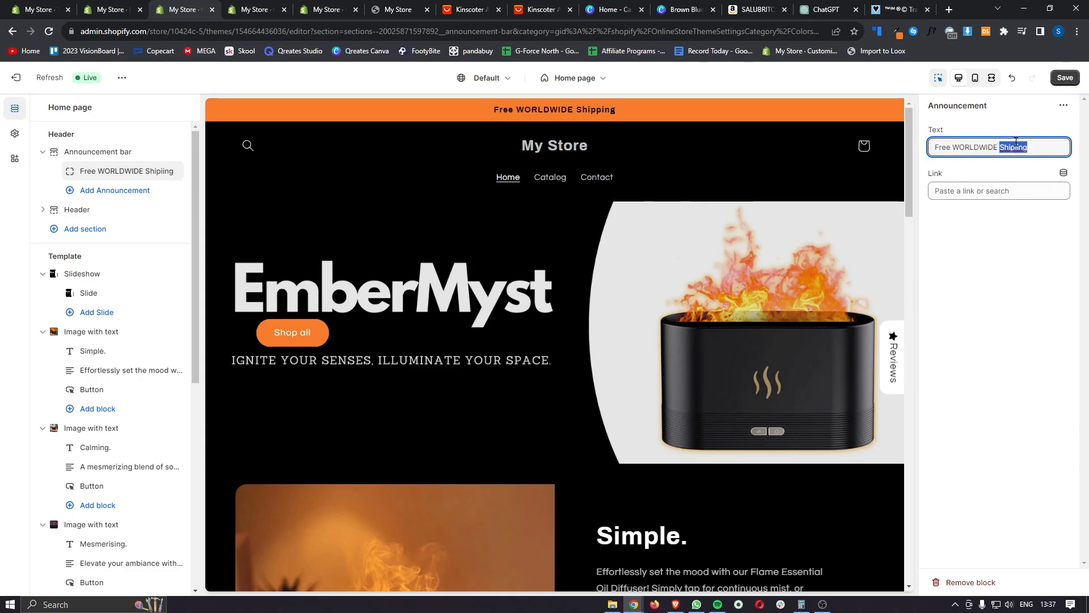
Undo the free shipping edits to restore the "FIRE" discount code announcement.
left_click(1012, 79)
left_click(1013, 79)
left_click(1013, 79)
left_click(1013, 79)
left_click(1013, 79)
left_click(1013, 79)
left_click(1012, 79)
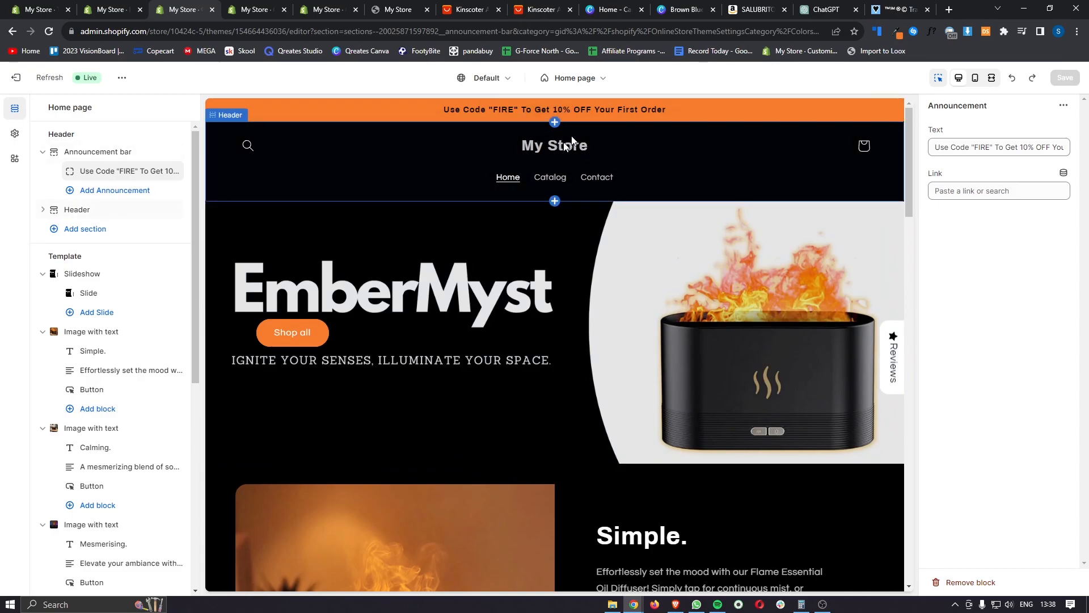
Switch to Canva and start creating a new design for the store logo.
left_click(610, 10)
scroll(700, 202, "up", 6)
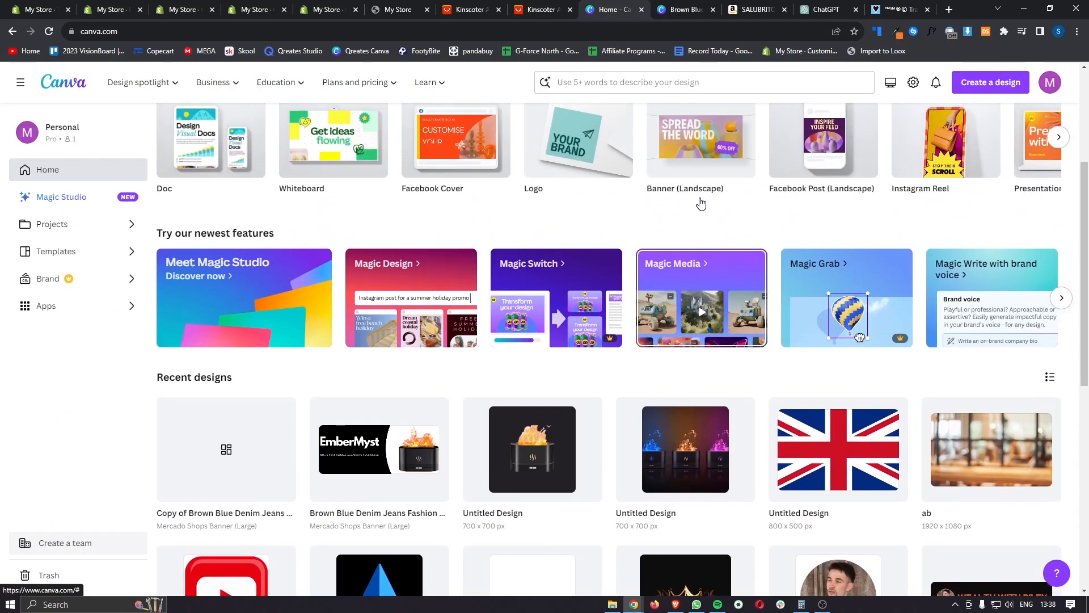
left_click(968, 82)
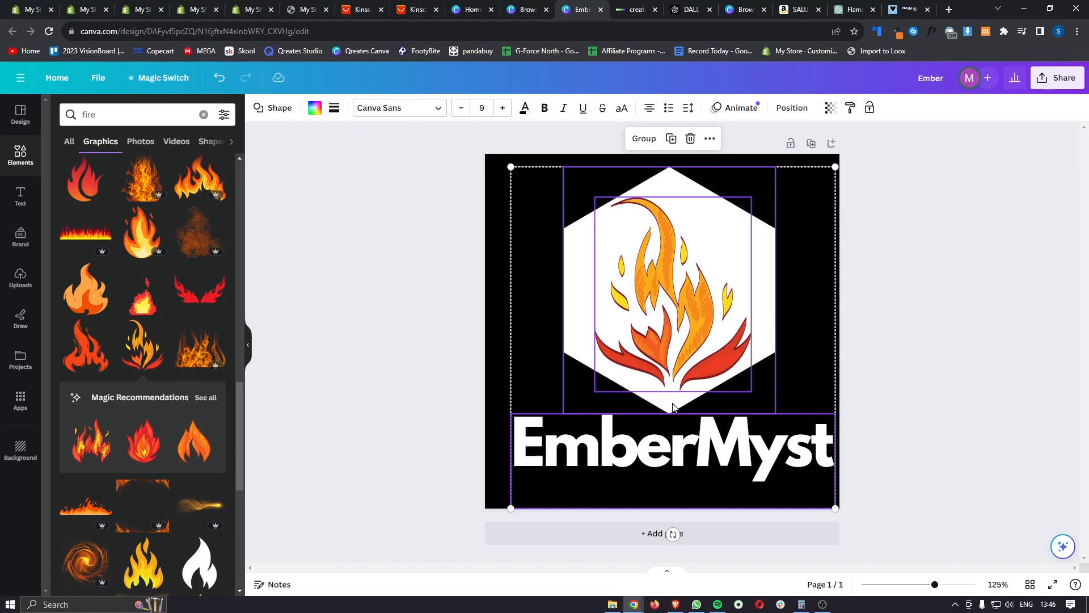
Nudge the hexagon flame emblem and EmberMyst text on the canvas, and download the logo as a PNG with transparent background.
mouse_move(673, 406)
left_mouse_down()
mouse_move(647, 403)
mouse_move(663, 394)
left_mouse_up()
left_click(873, 388)
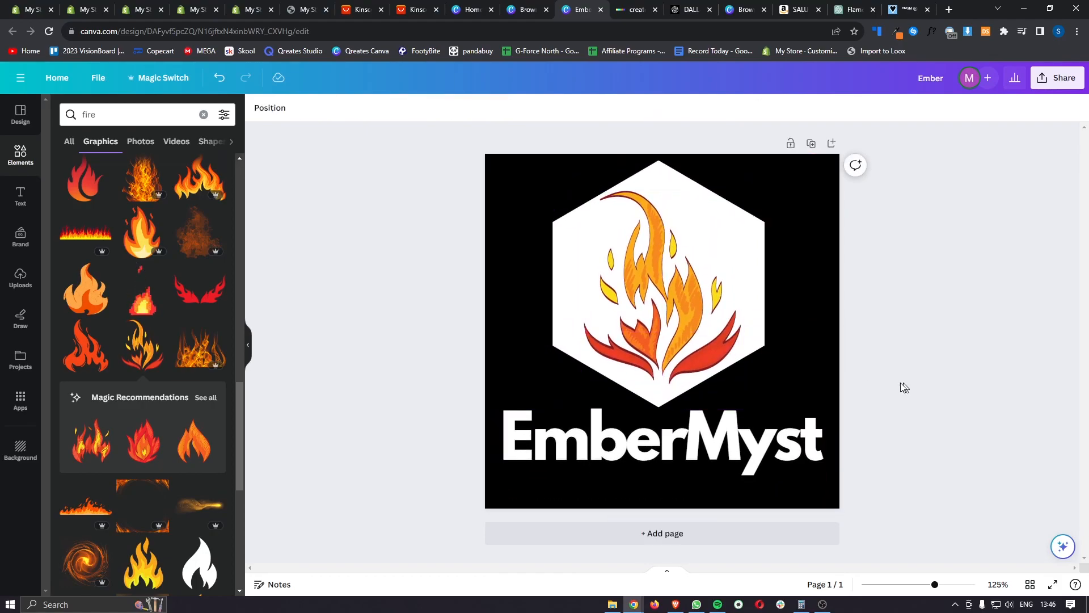
left_click(1056, 79)
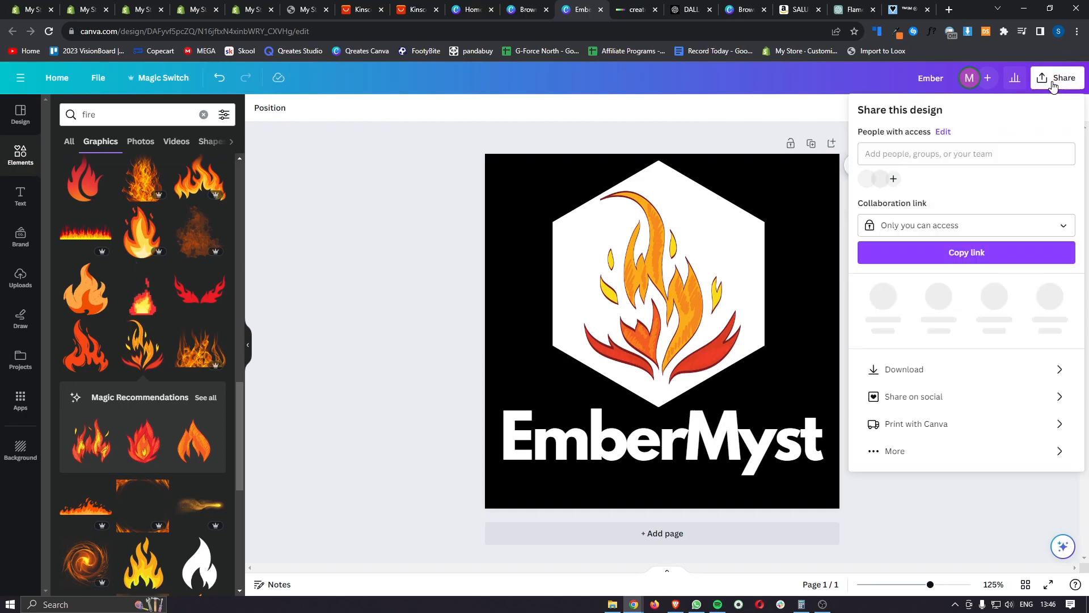
left_click(939, 358)
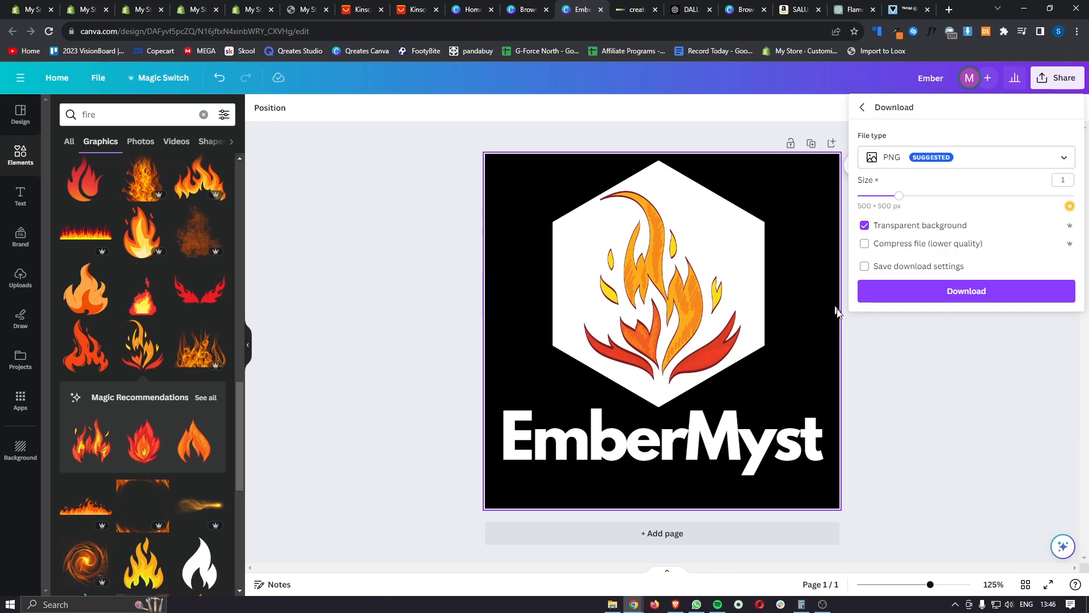
left_click(936, 299)
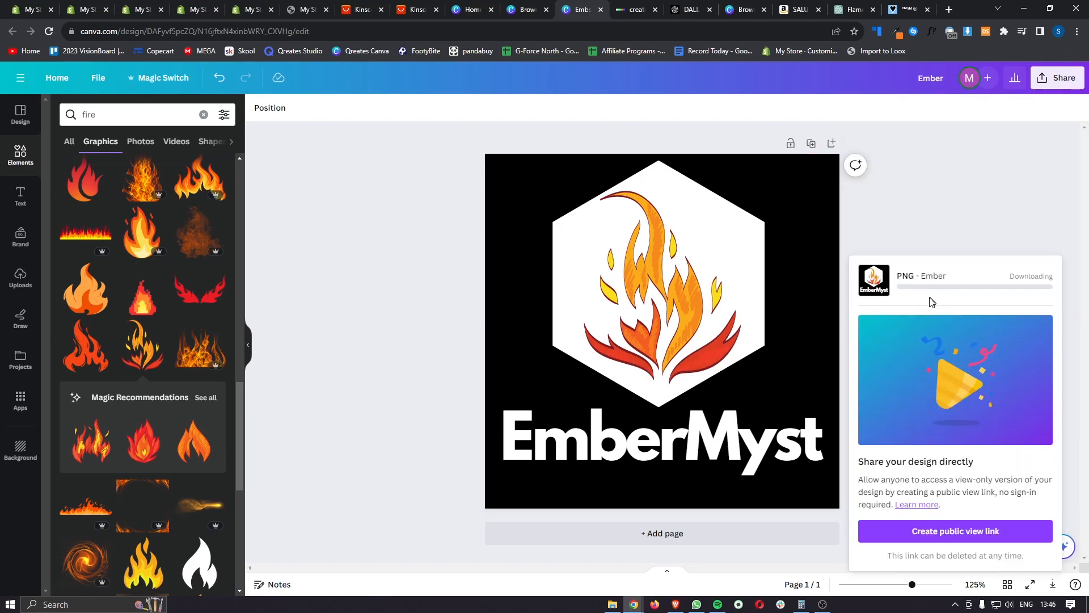
Delete the EmberMyst text beneath the hexagon flame emblem.
left_click(751, 433)
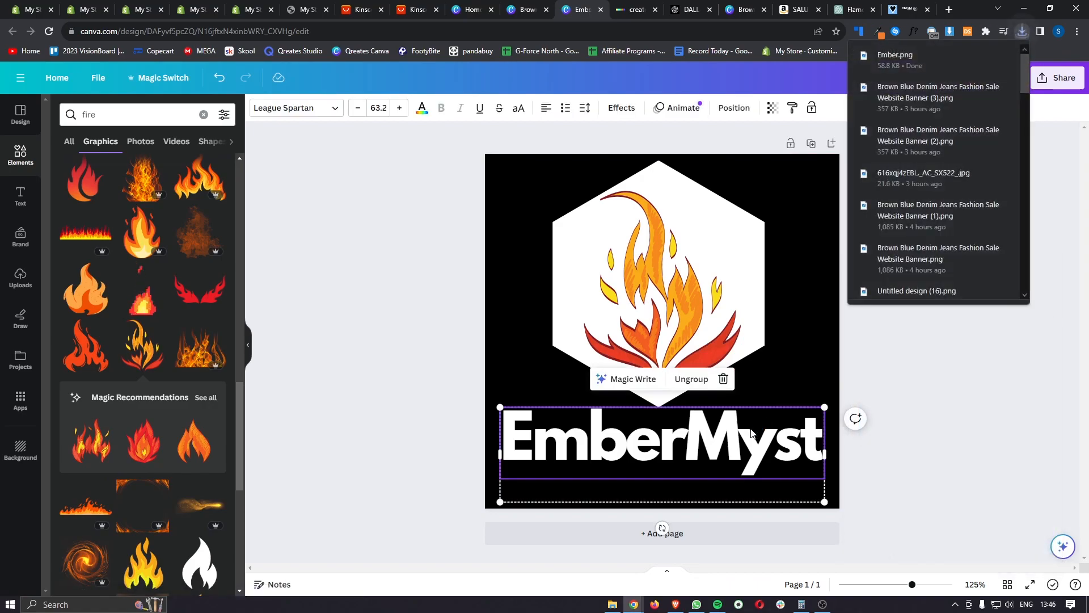
double_click(751, 431)
key("BackSpace")
left_click(1007, 366)
left_click(734, 435)
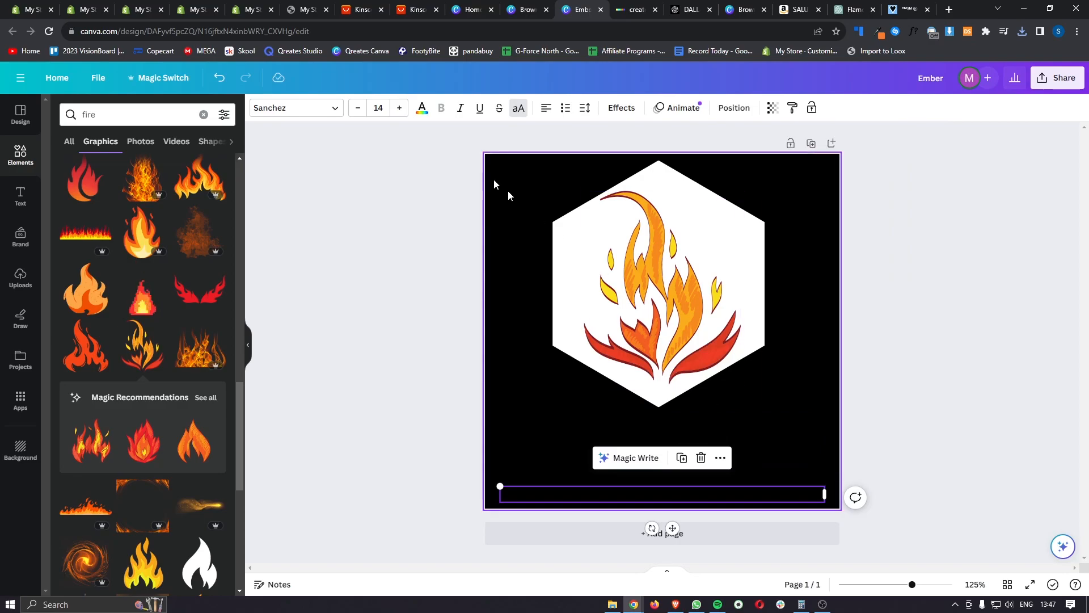
Enlarge the hexagon and flame together and centre them on the canvas so they nearly fill it.
left_click_drag(491, 178, 770, 412)
left_click_drag(699, 304, 700, 337)
left_click_drag(766, 194, 853, 159)
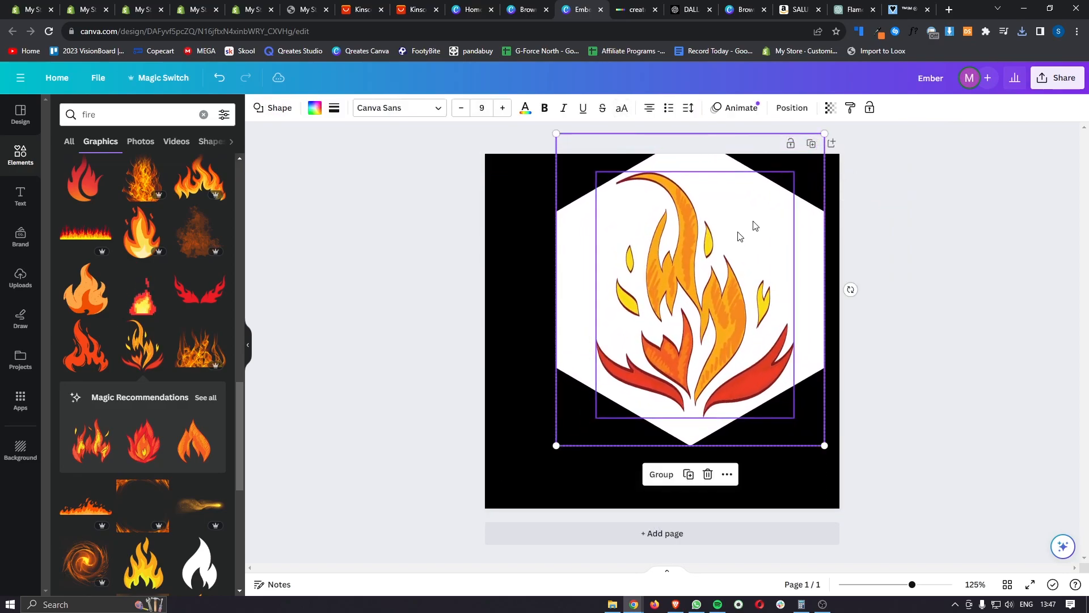
left_click_drag(696, 267, 664, 308)
left_click_drag(699, 298, 700, 297)
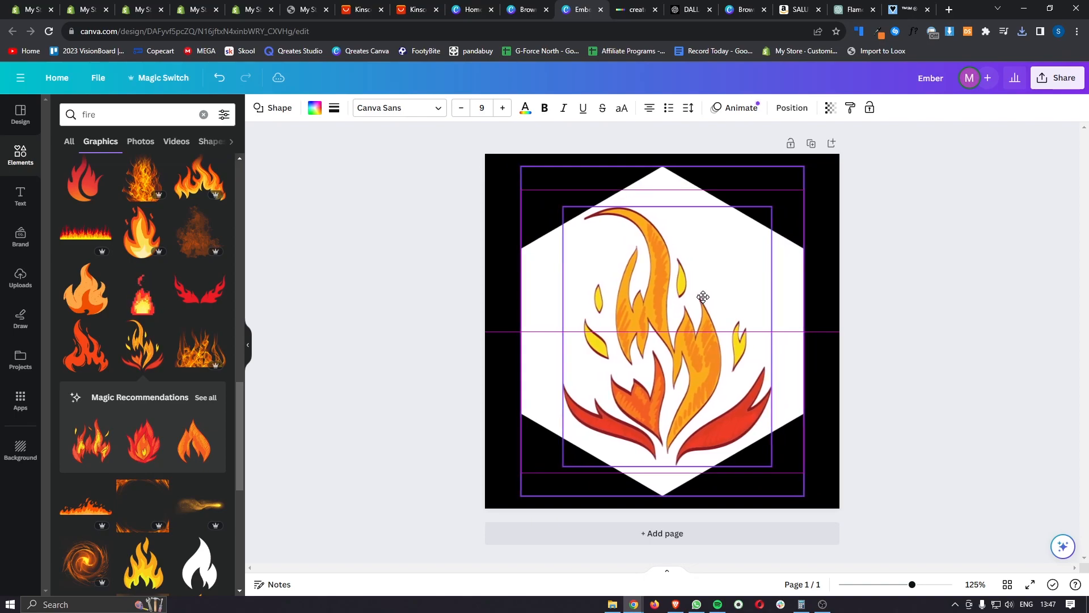
left_click(953, 299)
Download the emblem-only version as a PNG with a transparent background.
left_click(1057, 78)
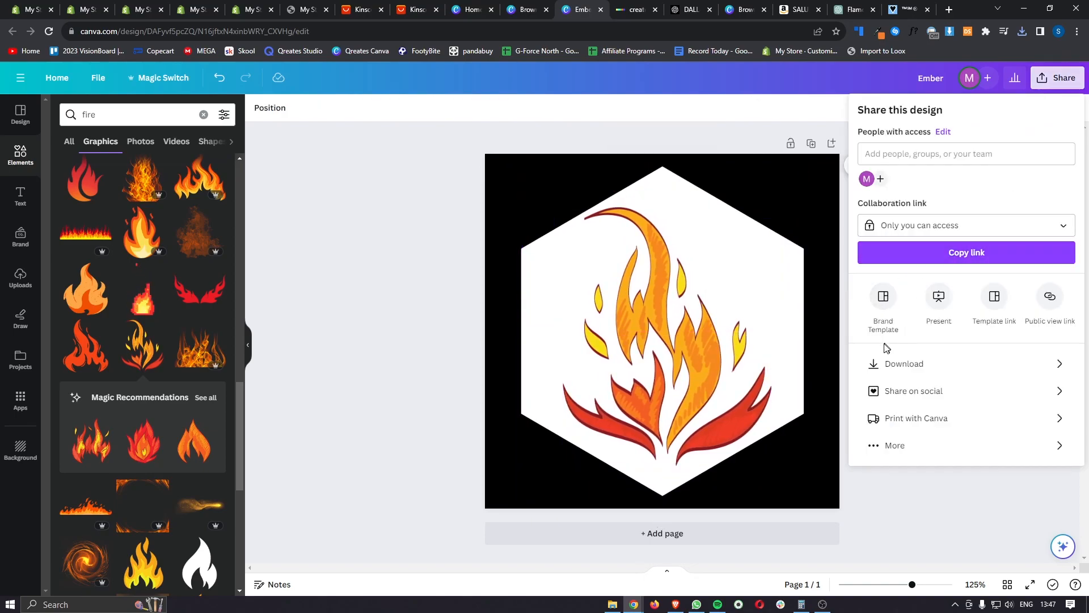
left_click(903, 364)
left_click(905, 226)
left_click(927, 295)
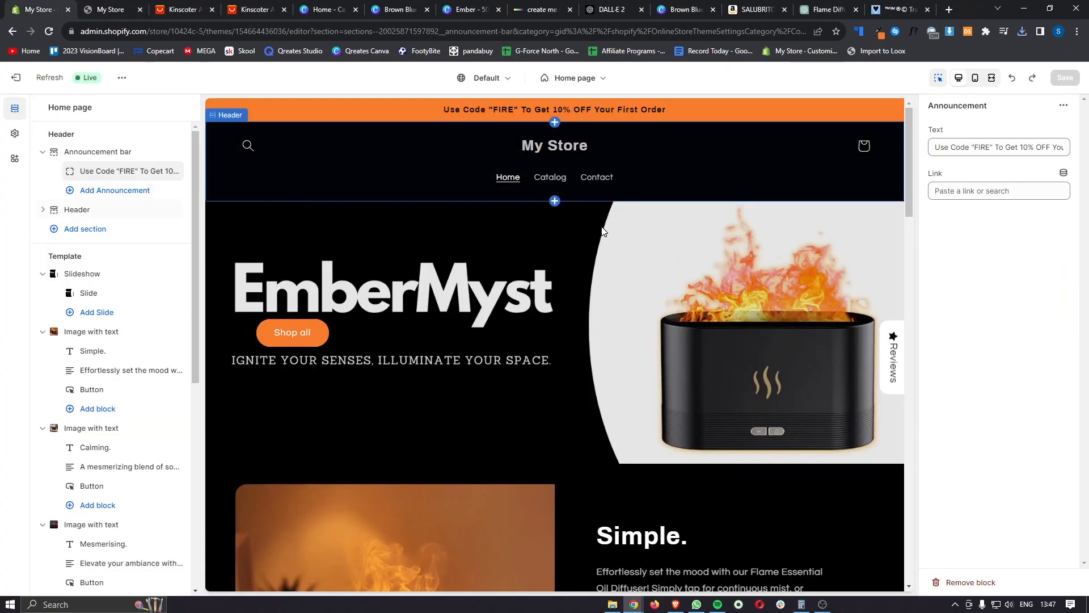
In Shopify's theme settings, upload the downloaded logo images and set Ember as the store logo.
scroll(602, 264, "down", 7)
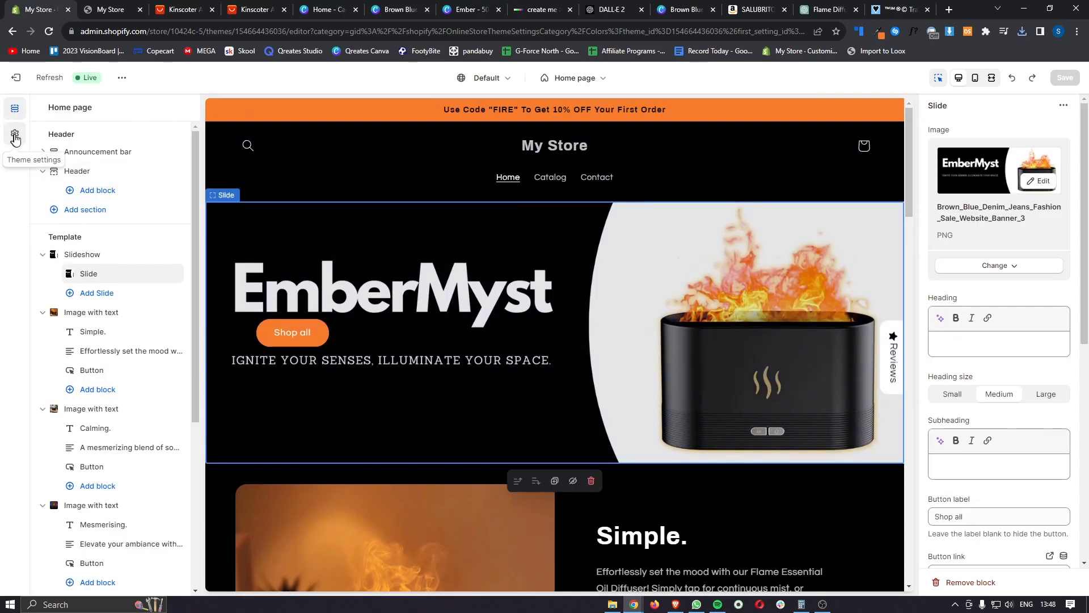
left_click(15, 135)
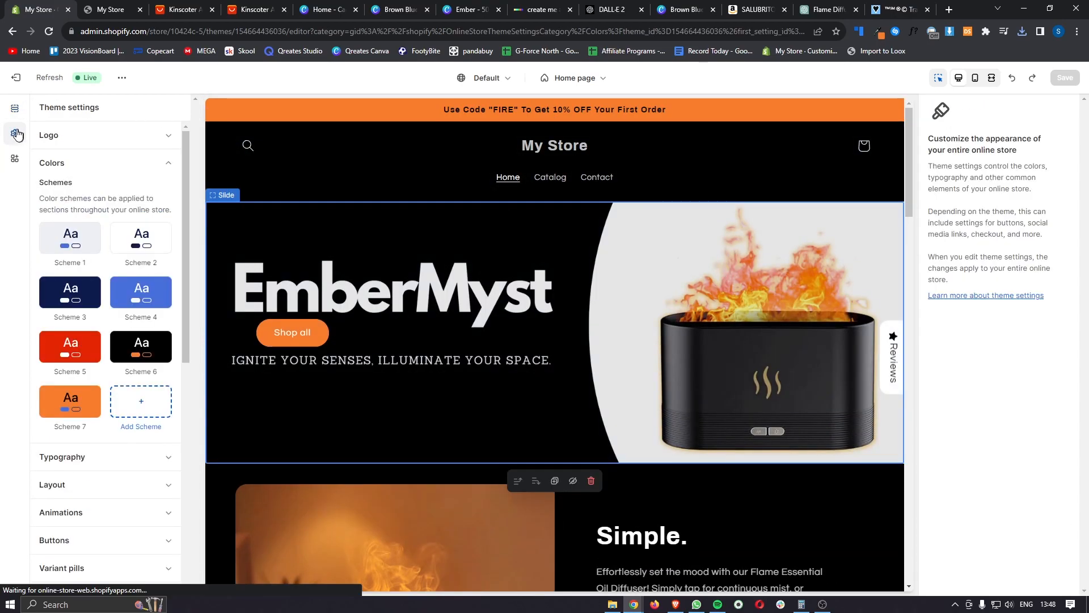
left_click(170, 158)
left_click(166, 141)
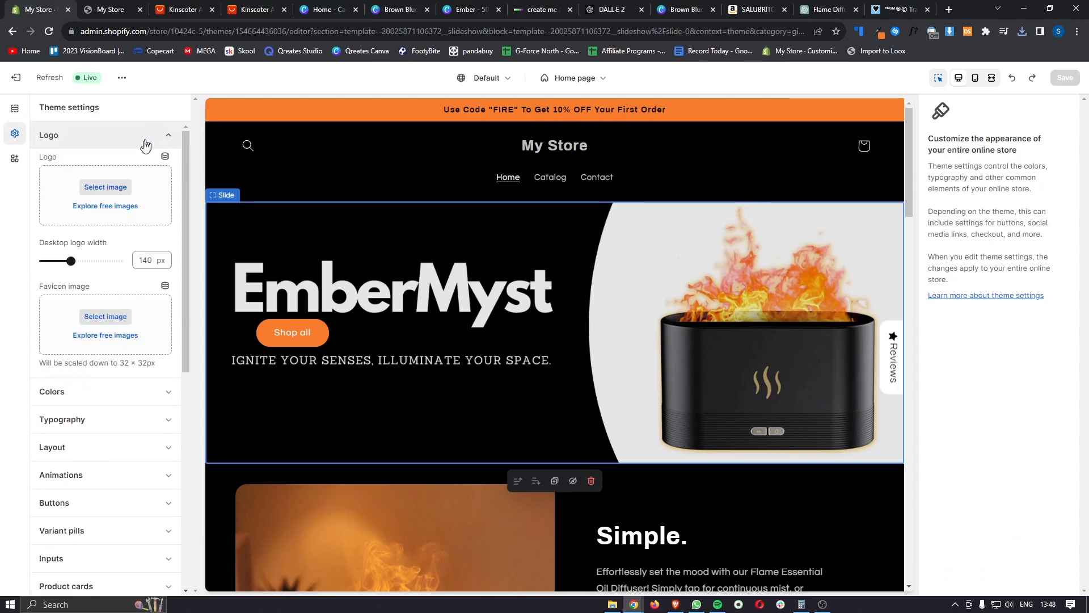
left_click(107, 191)
left_click(609, 232)
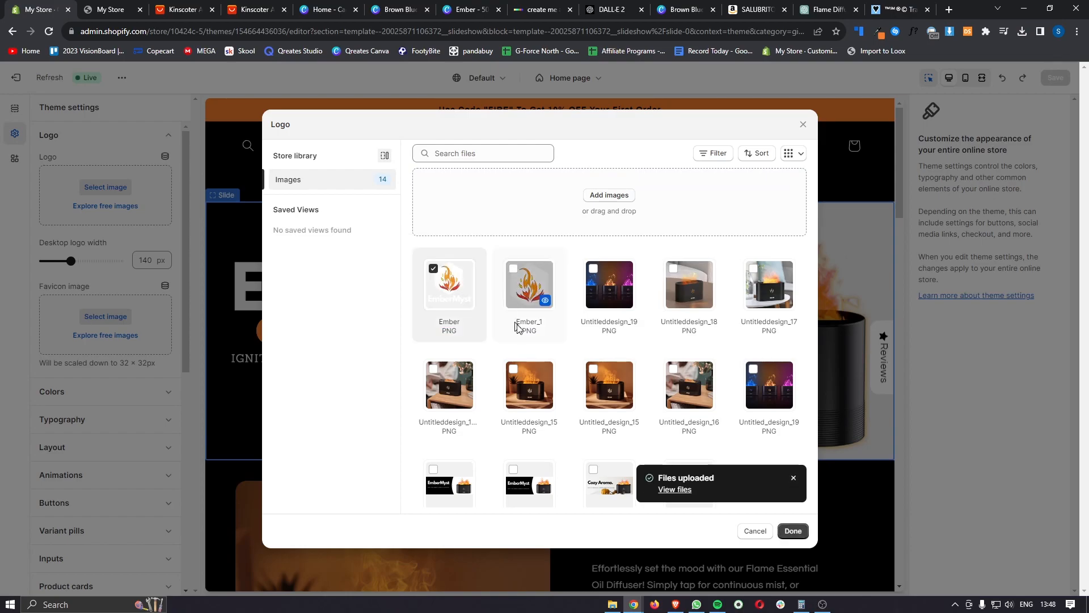
left_click(793, 530)
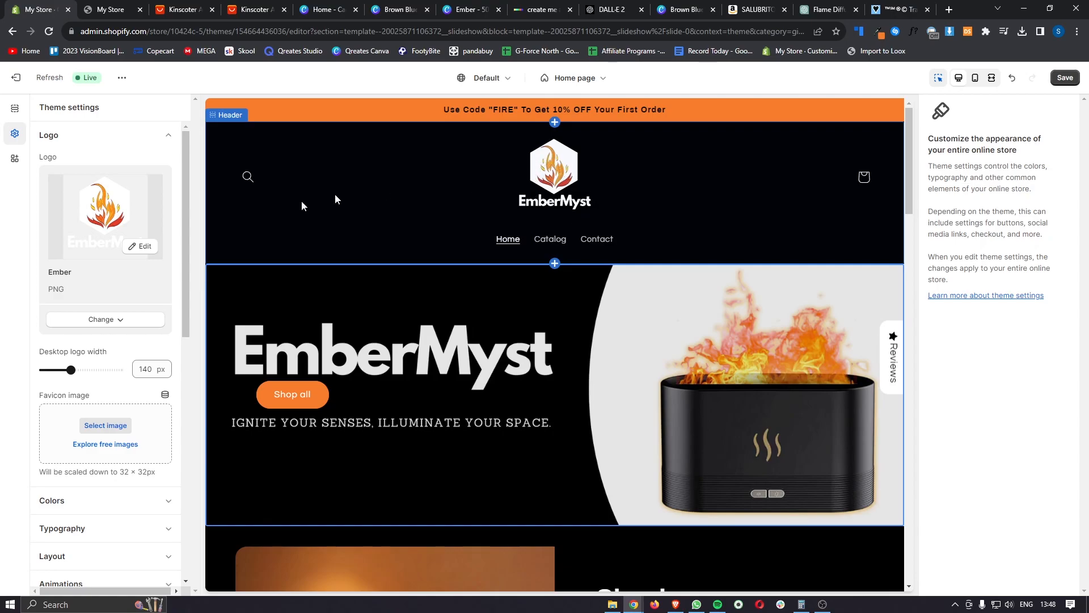
Set the emblem-only image Ember_1 as the store's favicon.
scroll(171, 287, "down", 3)
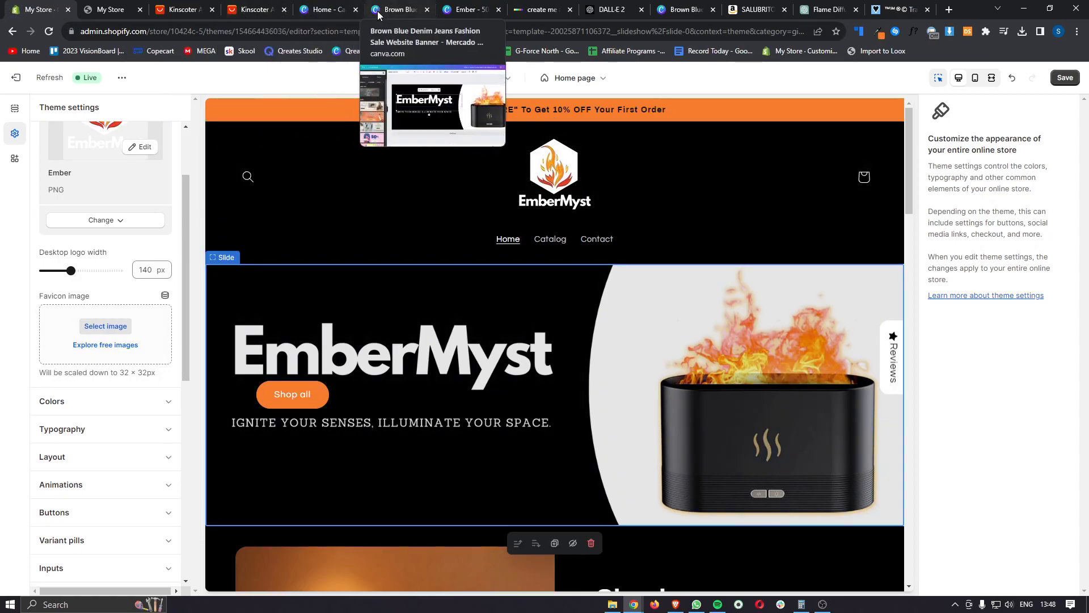
left_click(105, 326)
left_click(526, 296)
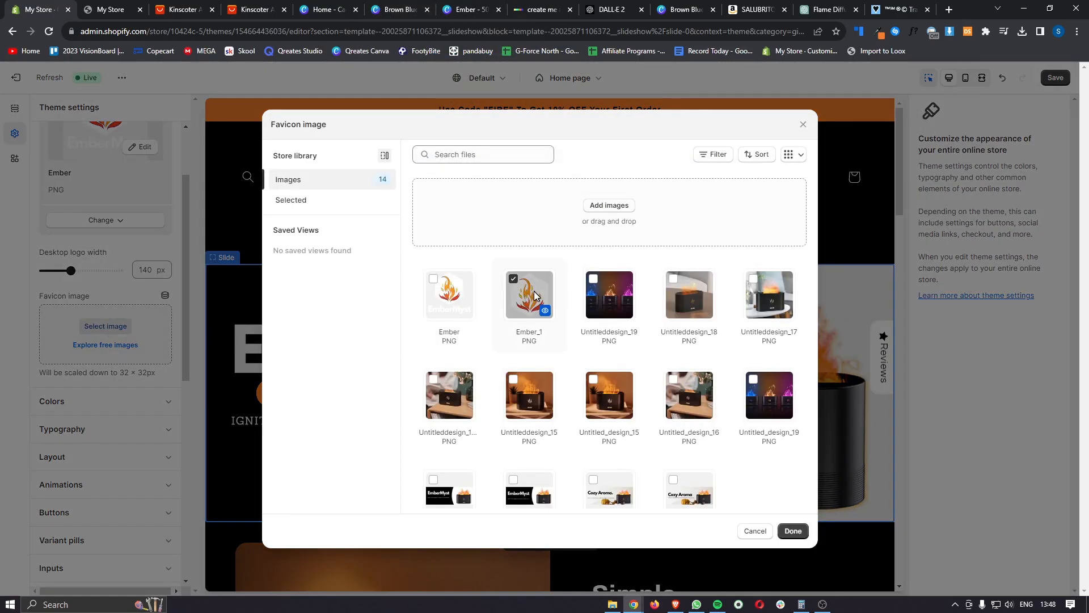
left_click(791, 532)
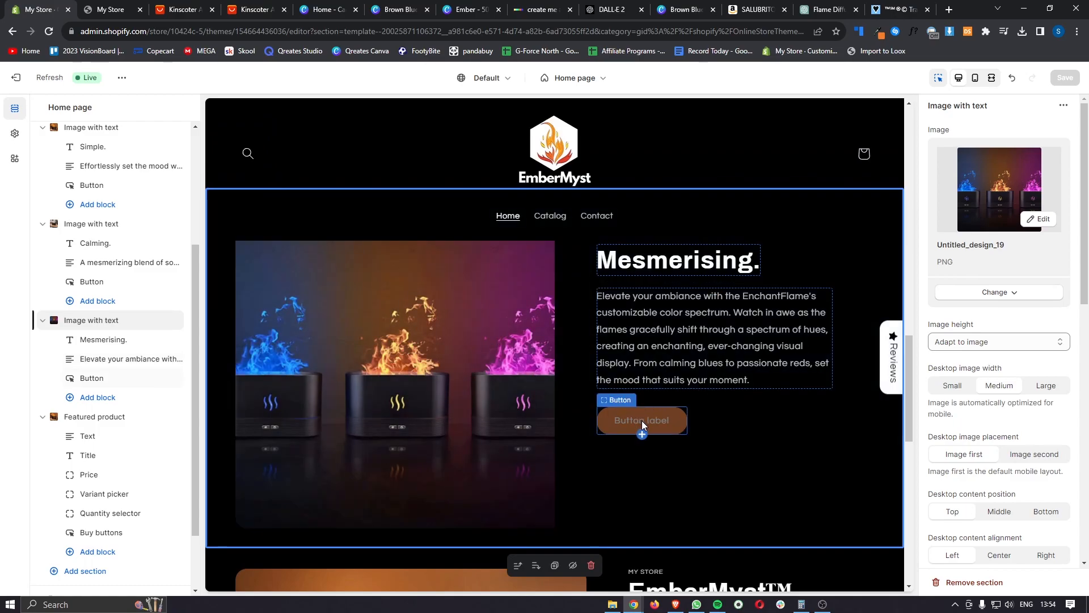
Set the button label in the "Mesmerising." section to "Buy now".
left_click(665, 420)
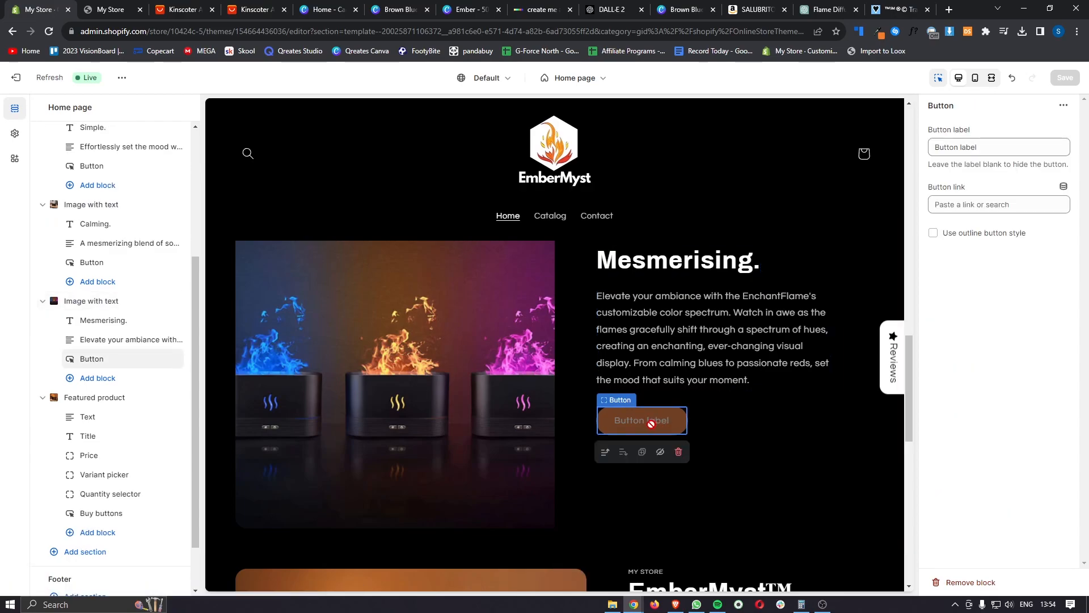
left_click(999, 147)
type("B")
key("Caps_Lock")
type("uy now")
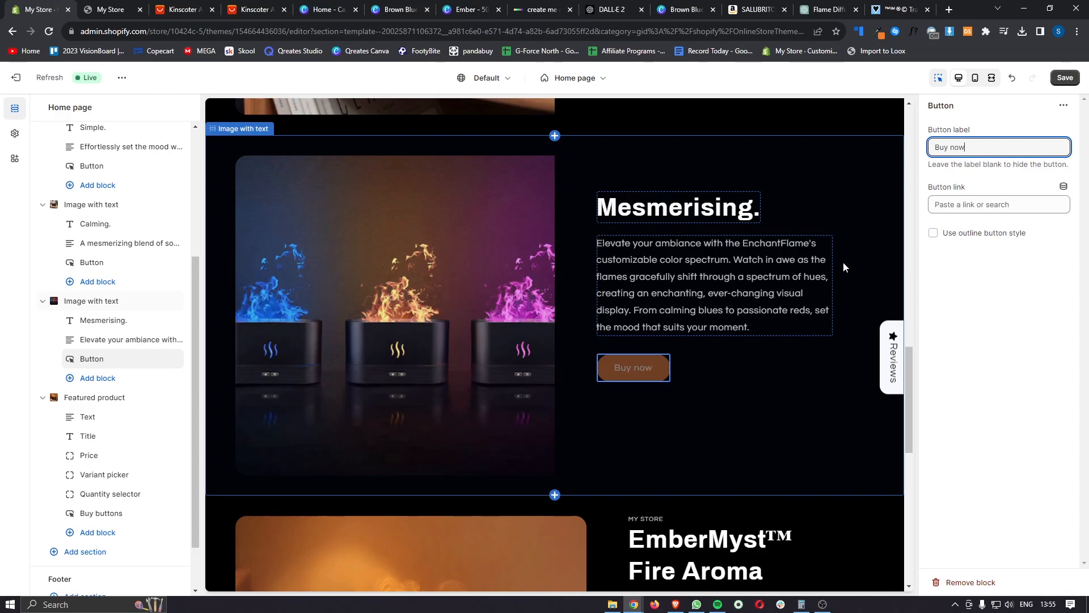
Change the "Calming." section's button label to "Buy now".
scroll(625, 351, "up", 5)
left_click(602, 376)
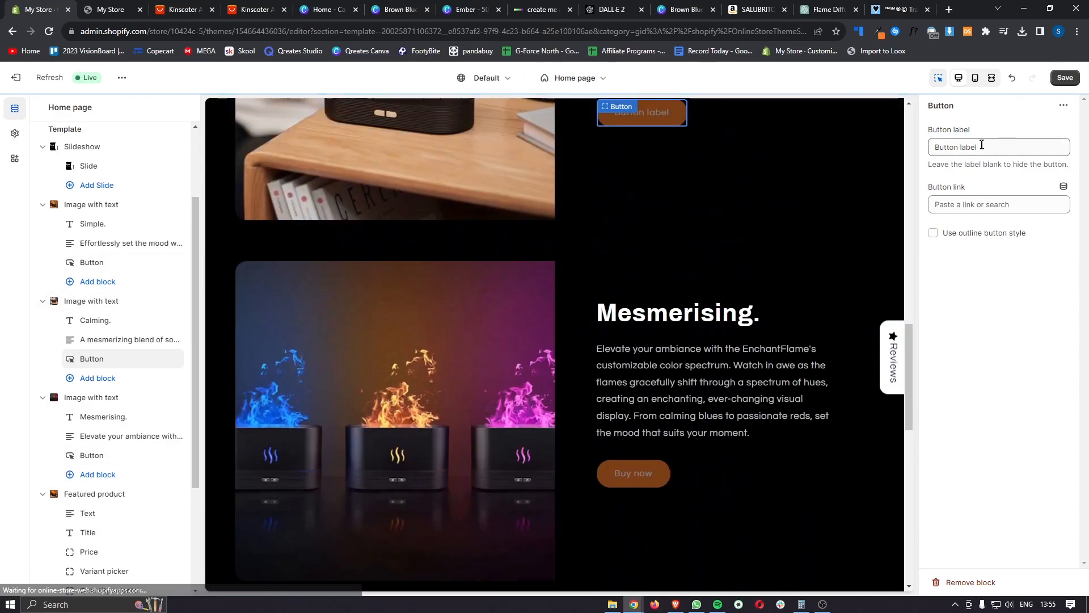
triple_click(982, 145)
type("Buy now")
Change the "Simple." section's button label to "Buy now".
scroll(675, 300, "up", 10)
left_click(661, 312)
scroll(661, 312, "down", 4)
triple_click(982, 146)
type("Buy now")
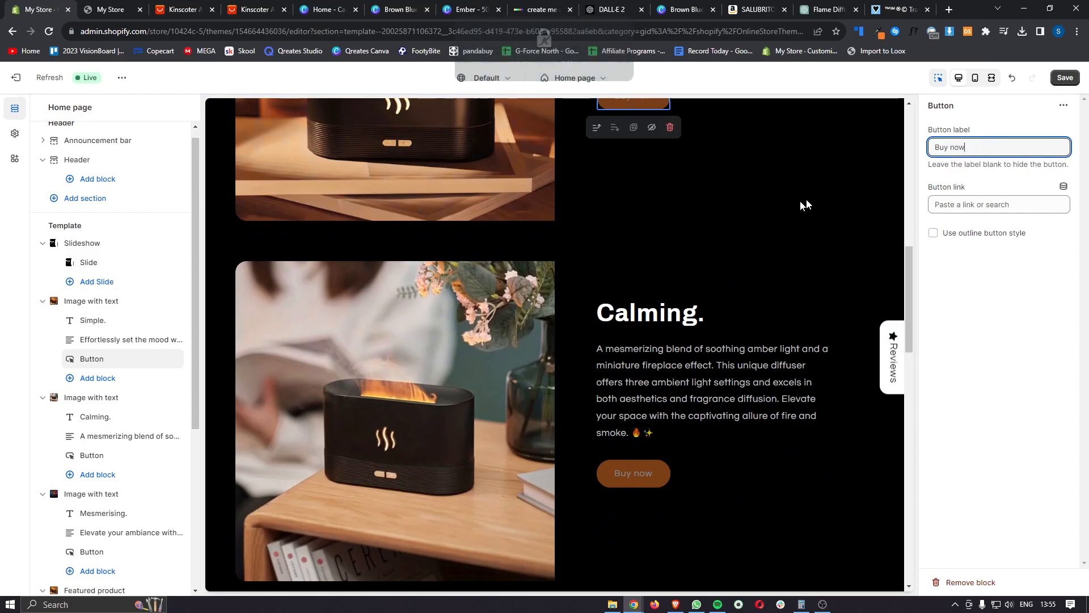
Replace the slideshow banner's button label with "Buy now".
scroll(790, 199, "up", 12)
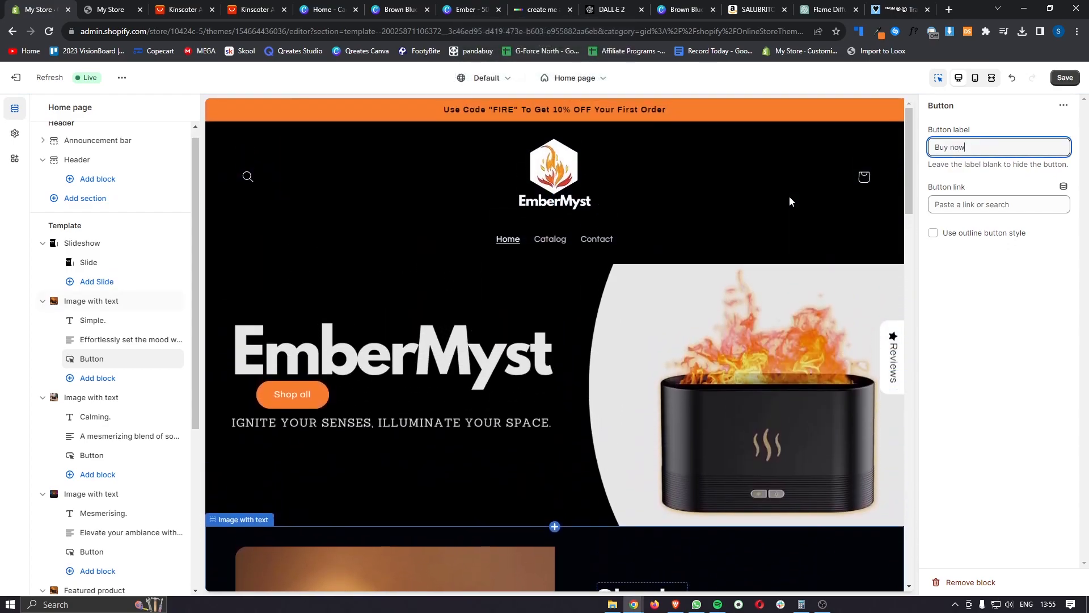
left_click(304, 395)
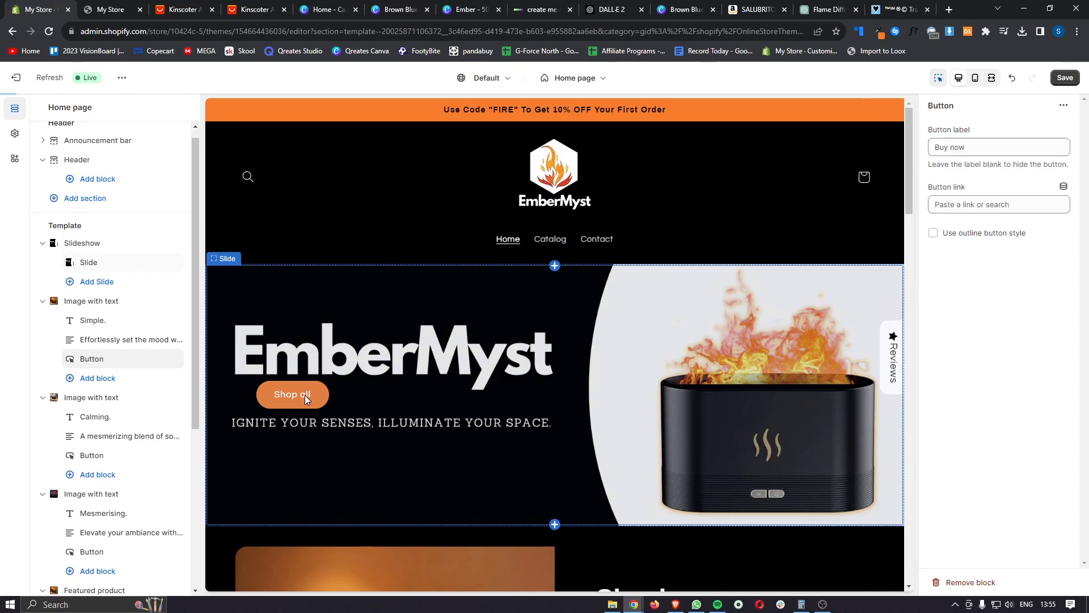
scroll(314, 391, "down", 5)
scroll(968, 355, "down", 3)
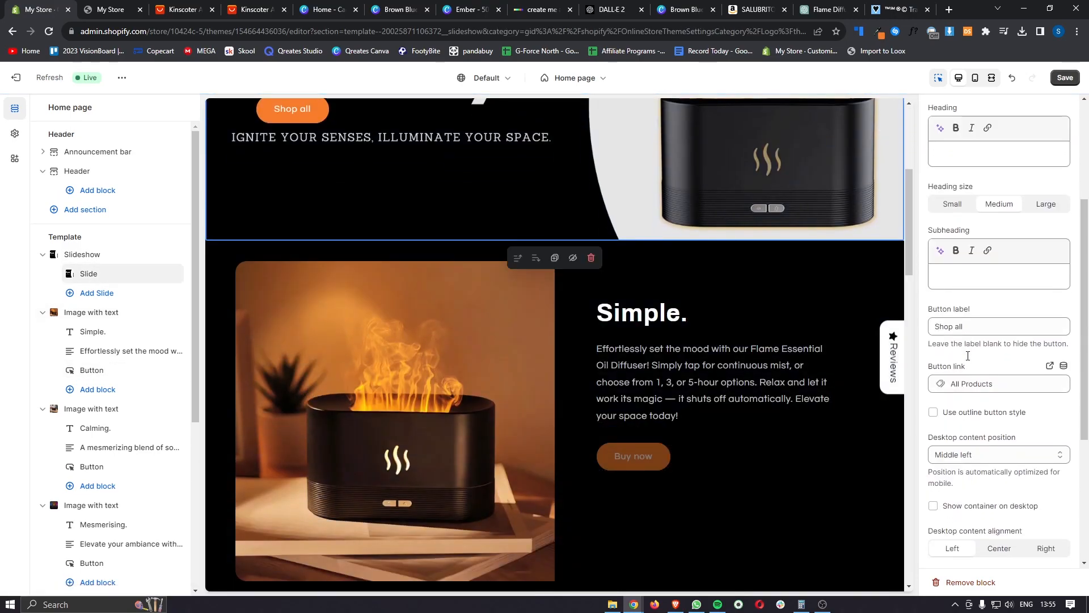
left_click_drag(983, 328, 906, 326)
scroll(905, 325, "down", 6)
key("Caps_Lock")
type("Buy now")
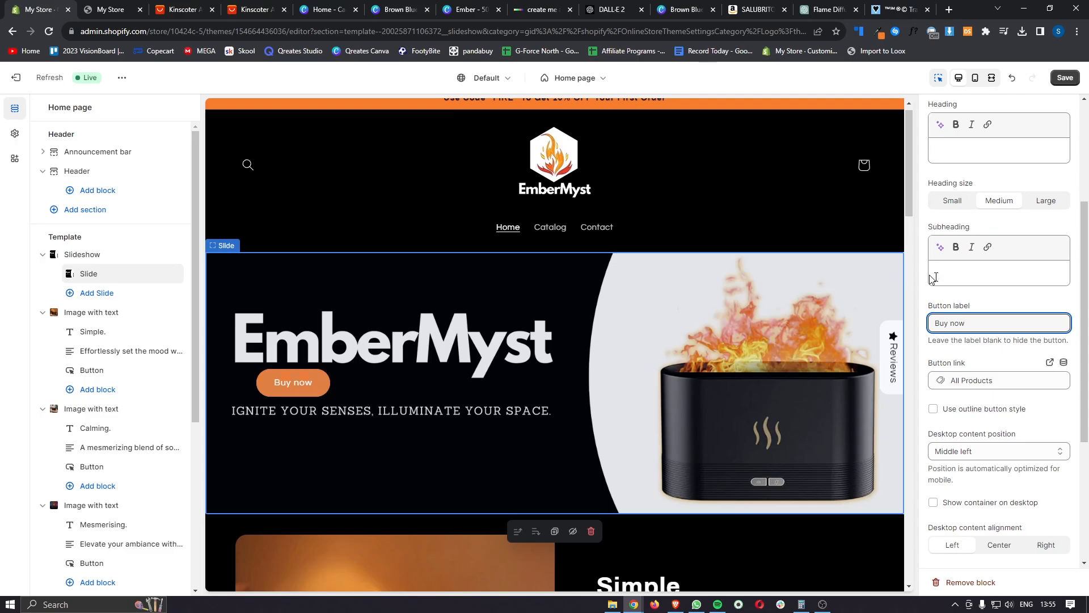
Link the slideshow banner's button to the EmberMyst™ Fire Aroma product instead of all products.
left_click_drag(927, 364, 975, 370)
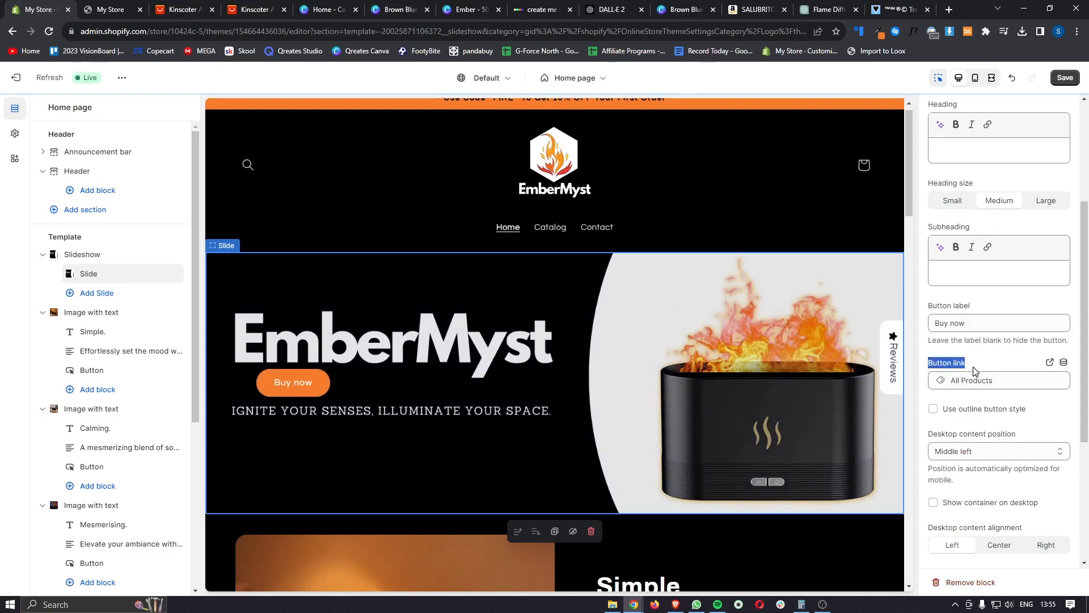
left_click(982, 379)
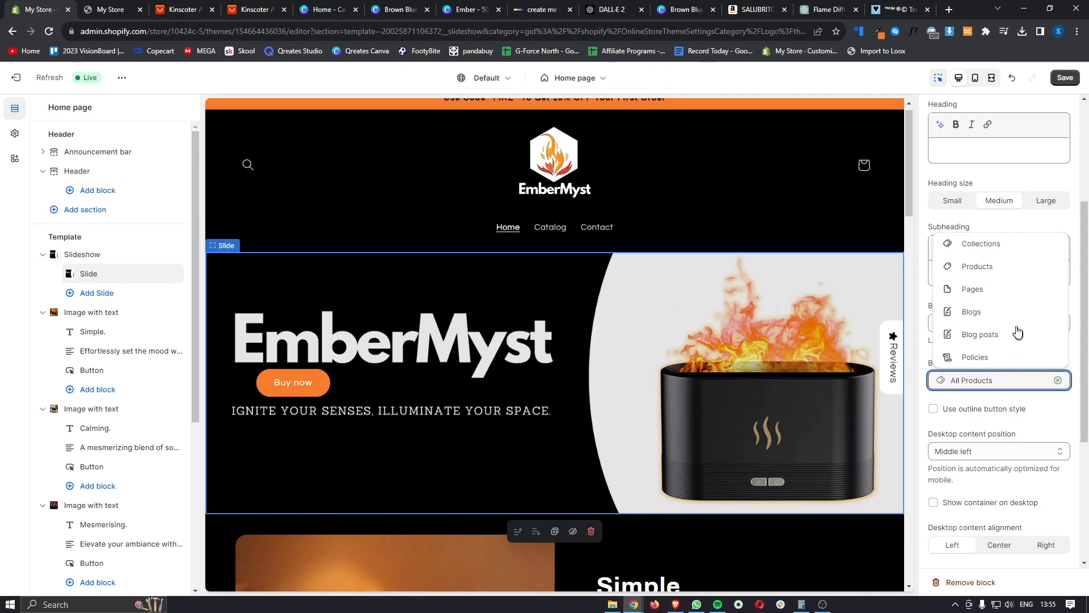
left_click(974, 267)
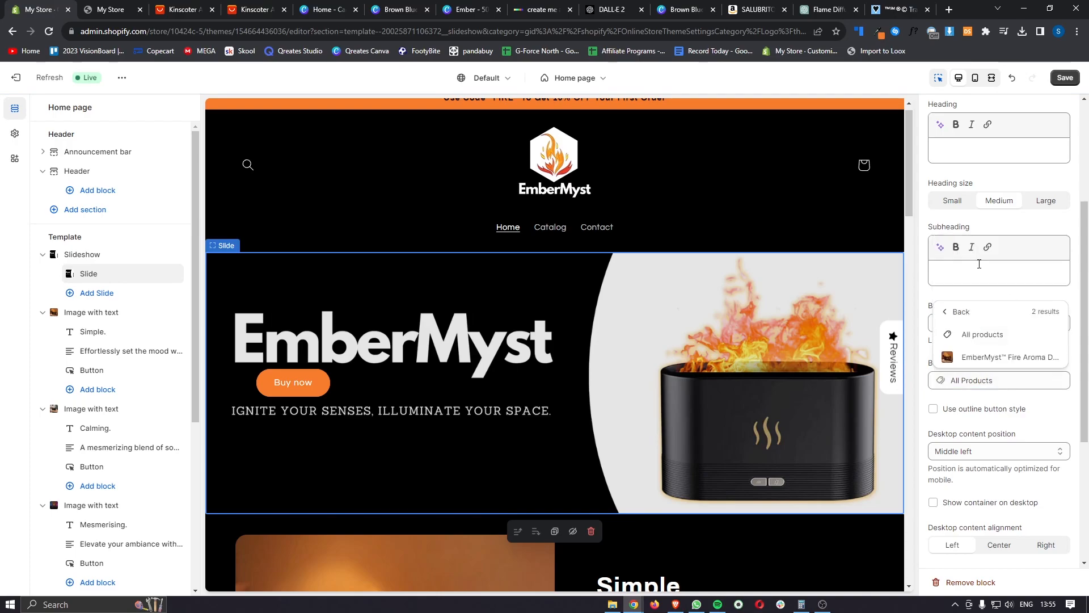
left_click(982, 357)
Link the "Simple." section's button to the EmberMyst™ Fire Aroma product.
scroll(746, 368, "down", 3)
scroll(747, 368, "down", 3)
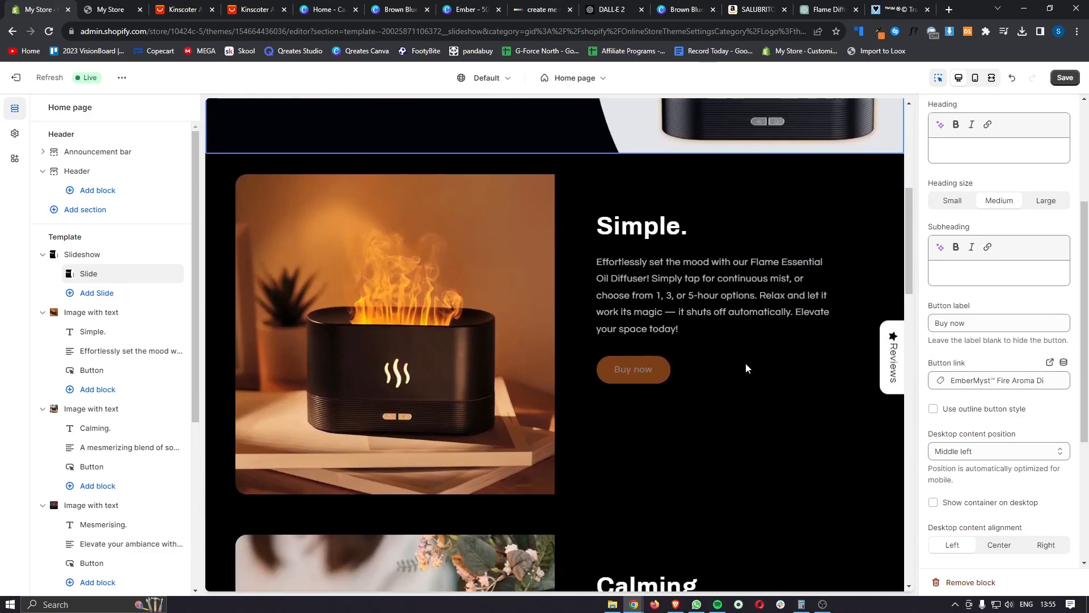
left_click(634, 365)
left_click(984, 205)
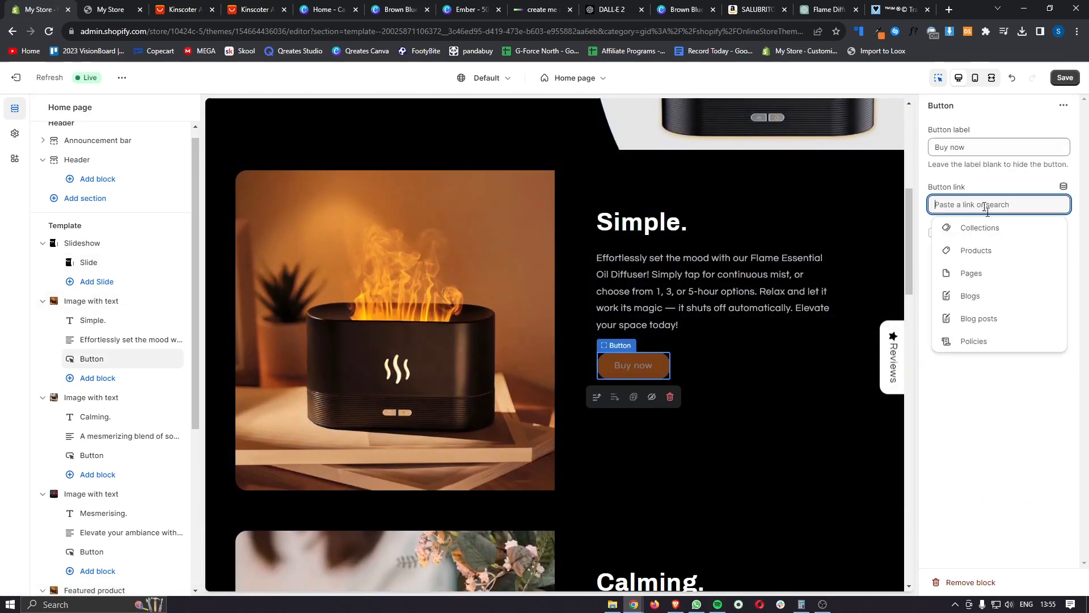
left_click(984, 257)
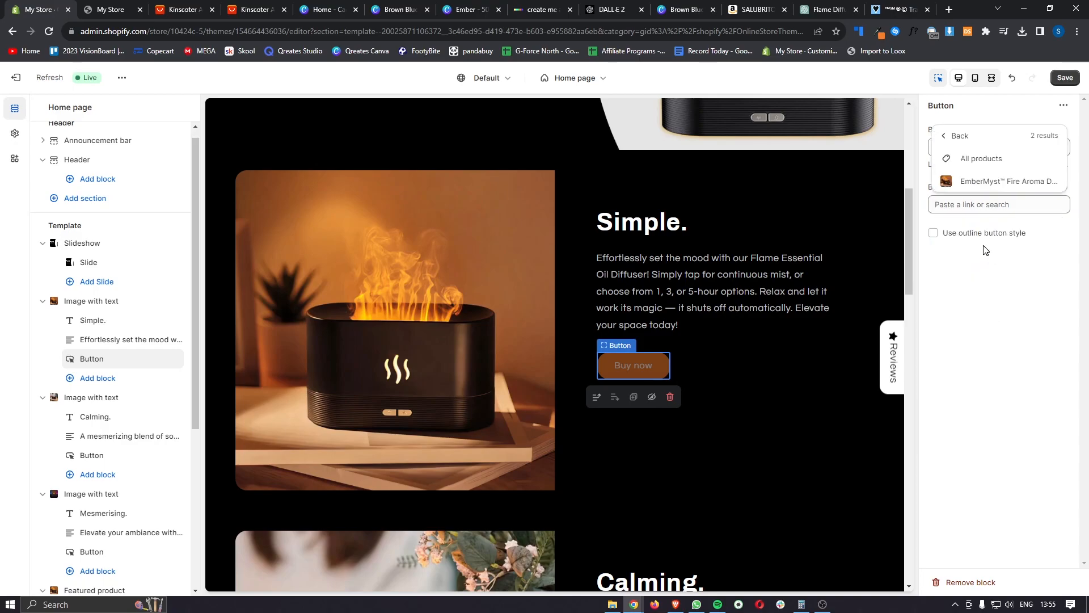
left_click(987, 183)
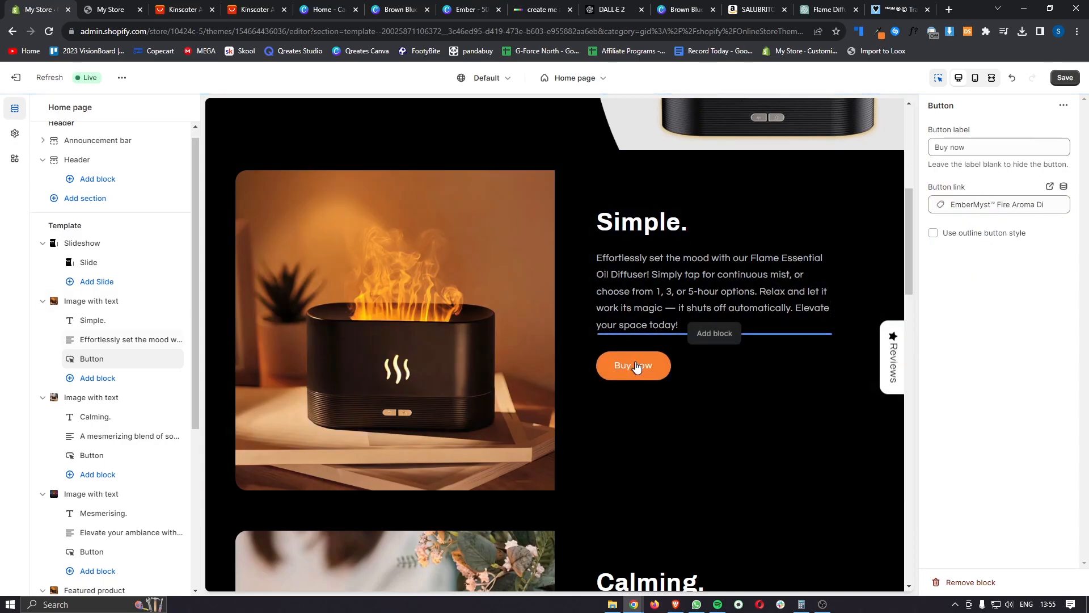
Review the "Simple." and "Calming." sections and their buttons in the home page preview, ending at the banner.
scroll(683, 375, "down", 5)
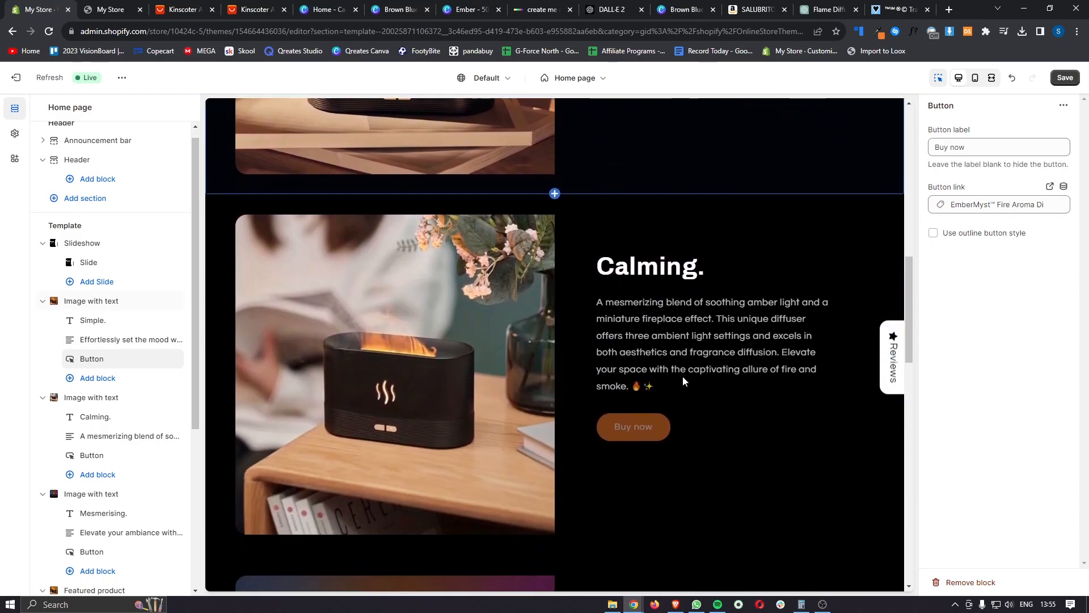
scroll(611, 417, "up", 4)
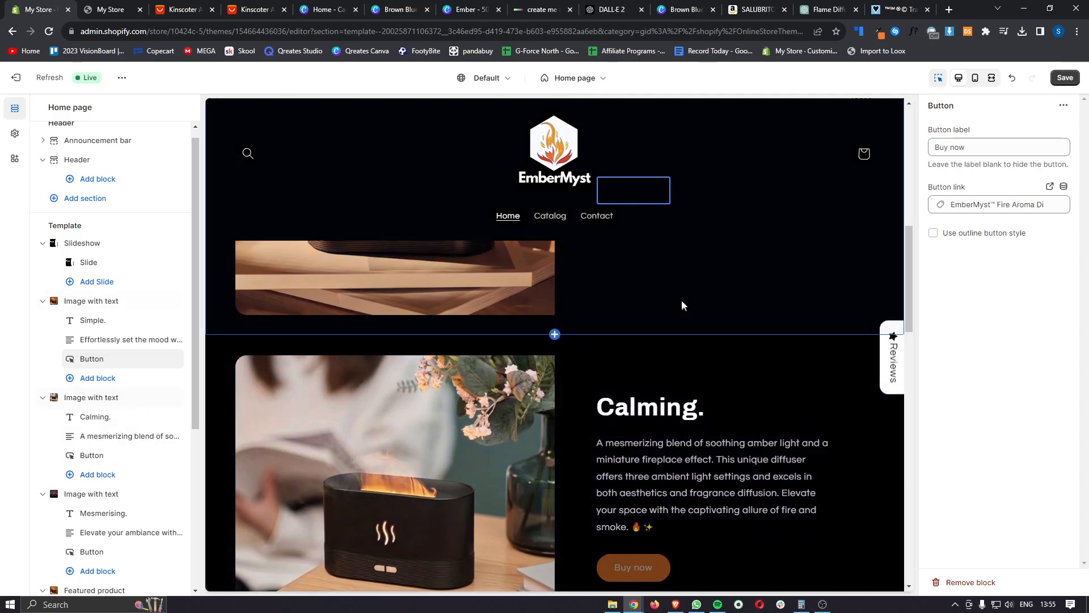
scroll(698, 329, "down", 4)
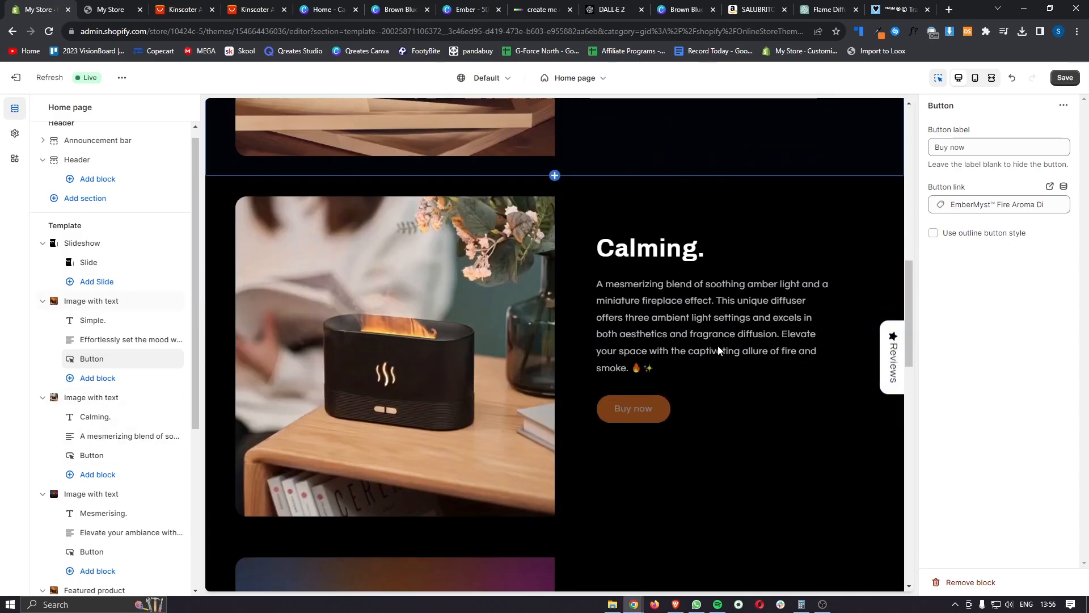
left_click(633, 397)
scroll(681, 456, "down", 2)
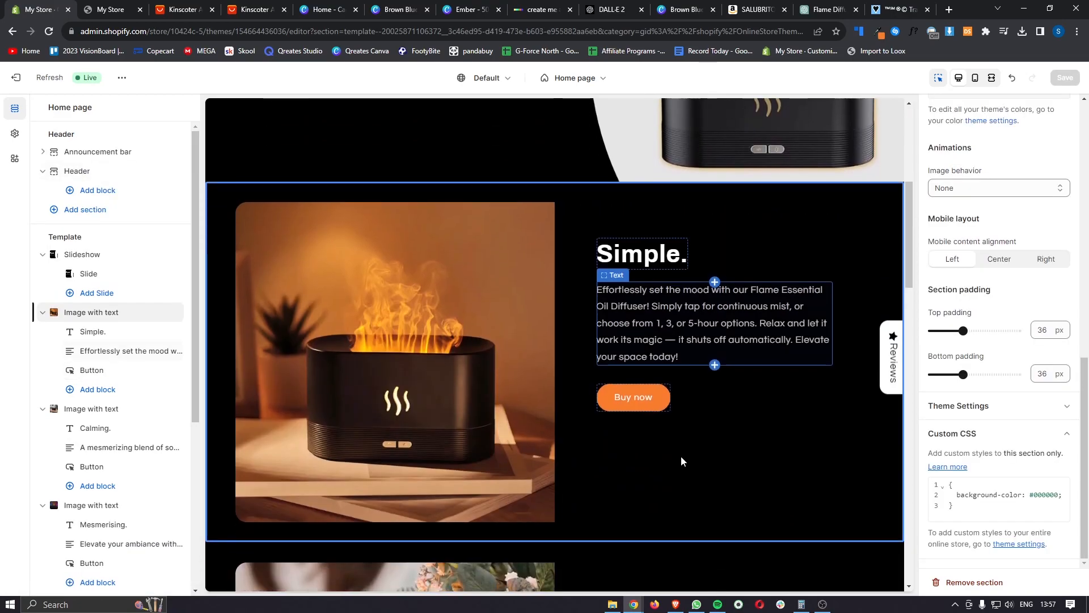
scroll(681, 455, "up", 4)
scroll(682, 458, "up", 3)
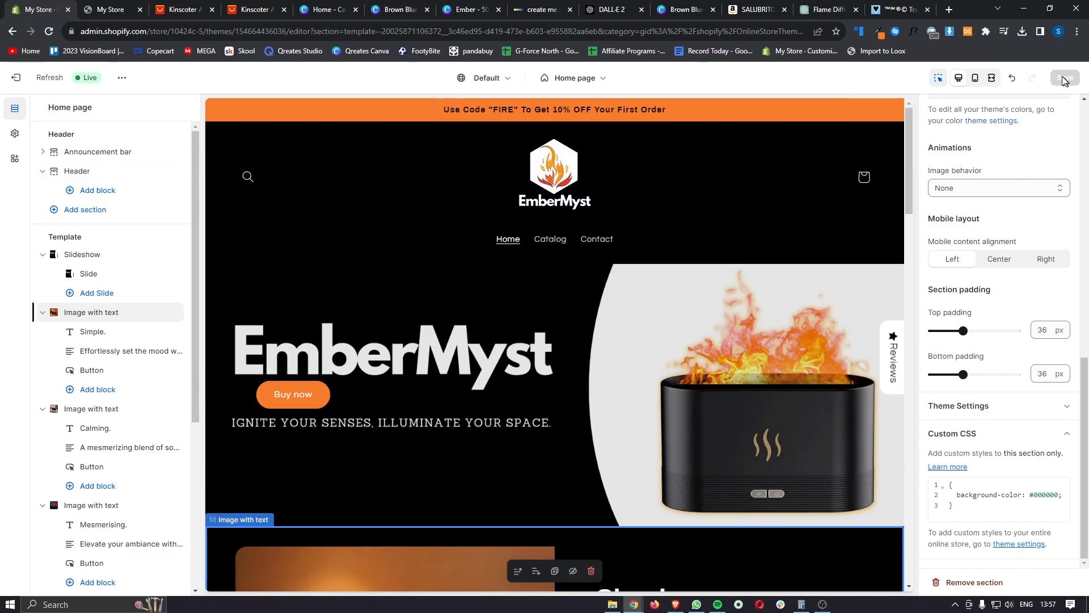
Leave the theme editor and delete the Catalog item from the online store's Main menu.
left_click(19, 83)
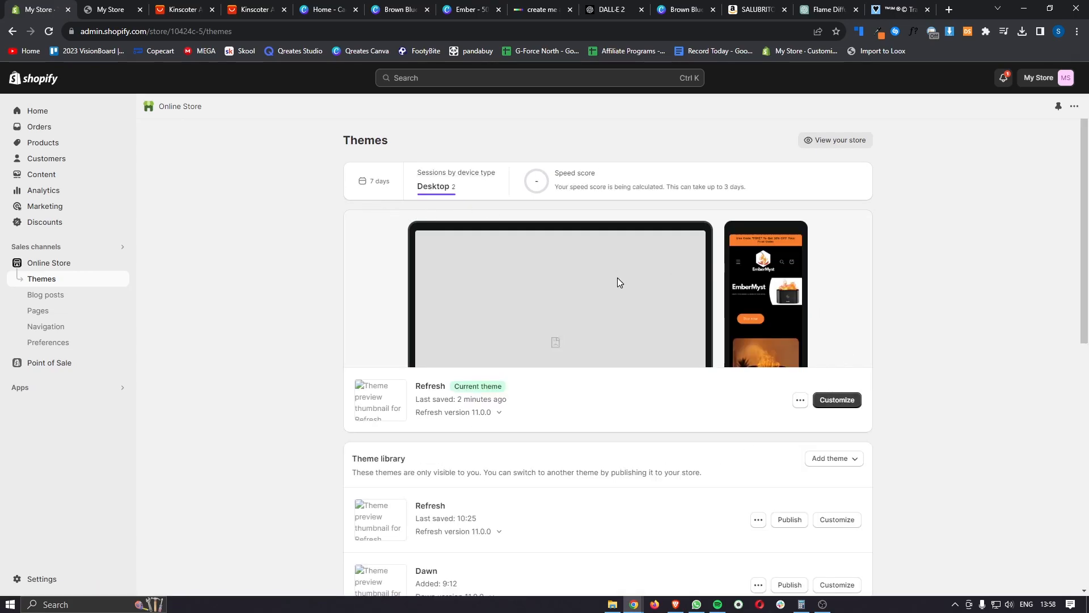
left_click(47, 327)
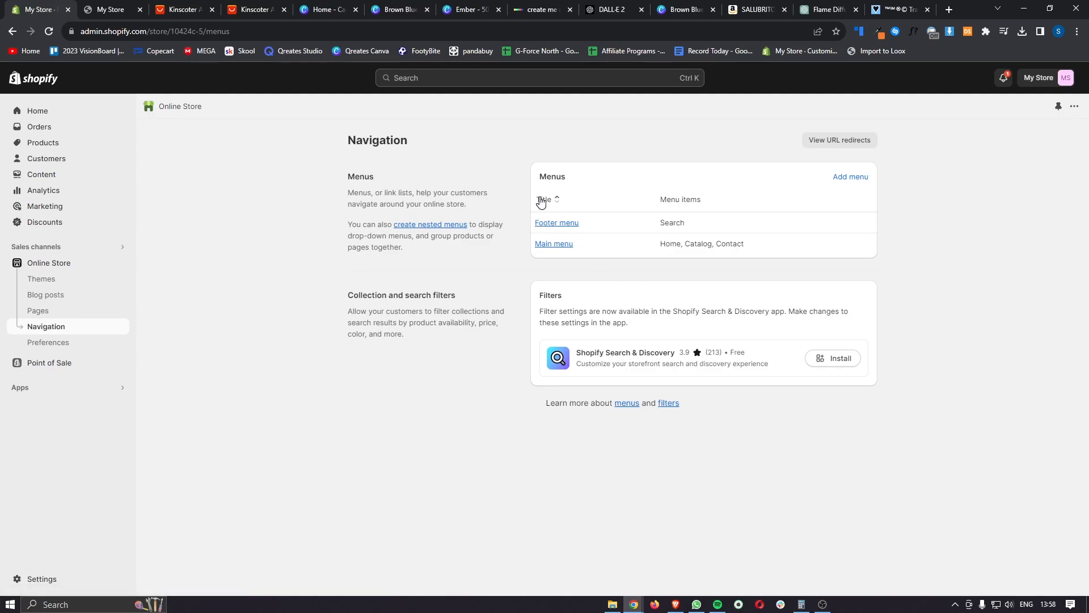
left_click(558, 245)
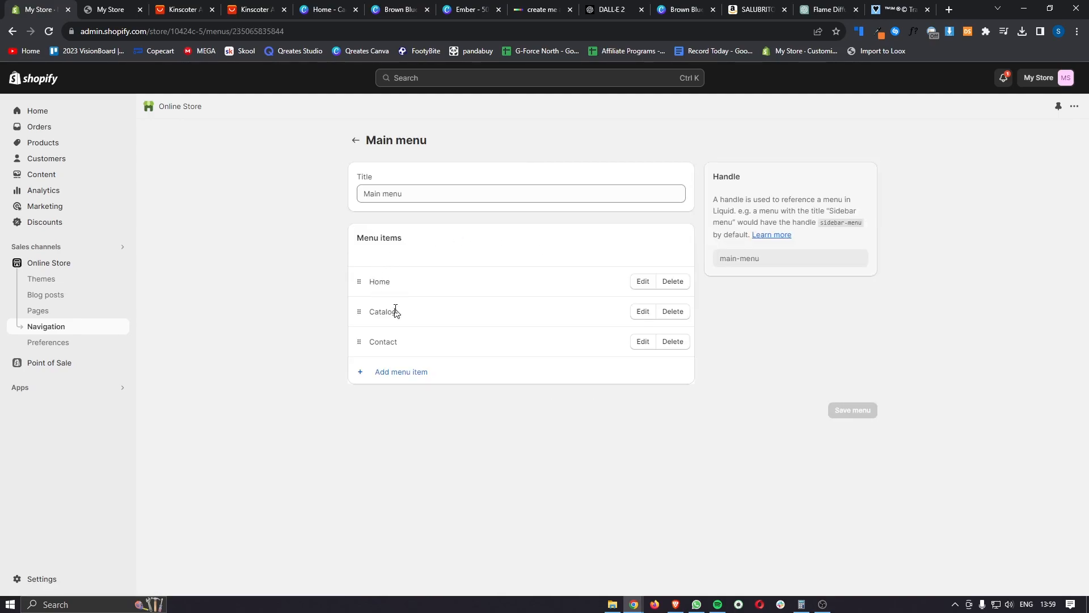
left_click(671, 313)
left_click(689, 363)
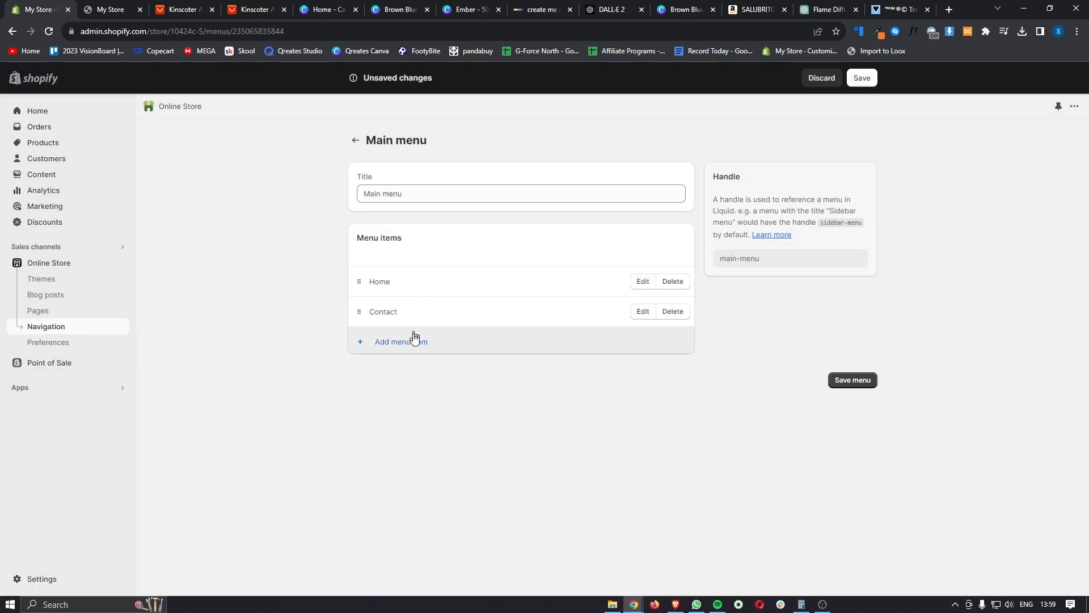
Add the EmberMyst™ Fire Aroma Diffuser product as a Main menu item and save the menu.
left_click(417, 347)
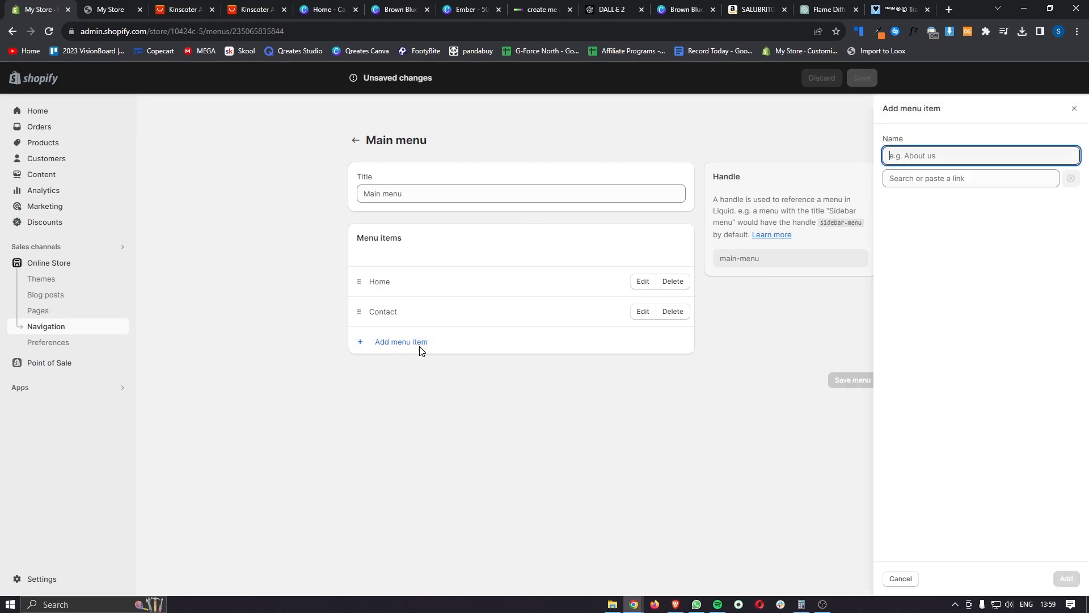
left_click(902, 178)
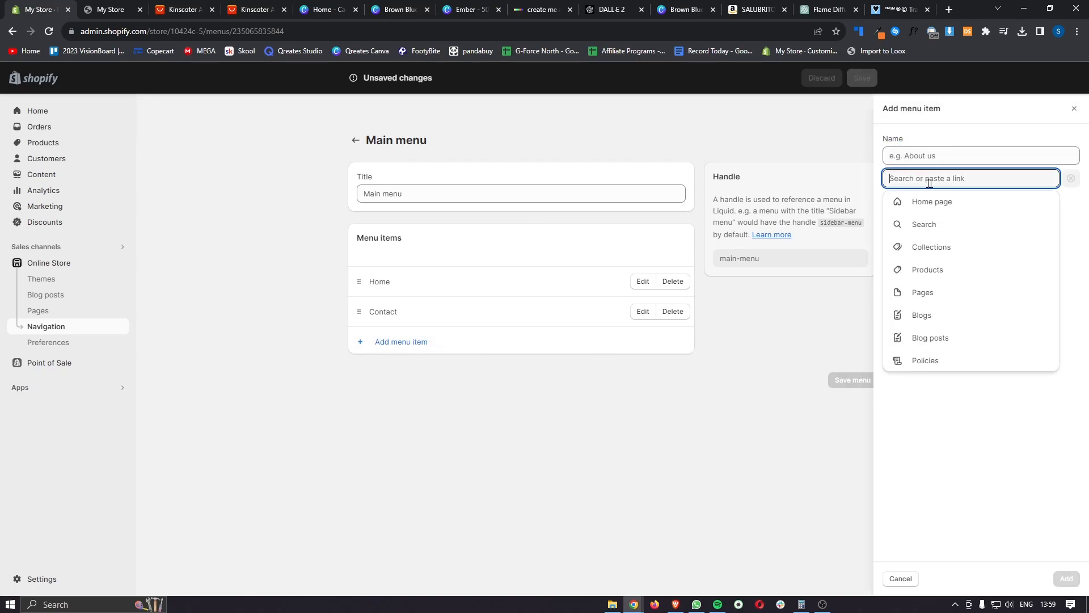
left_click(927, 270)
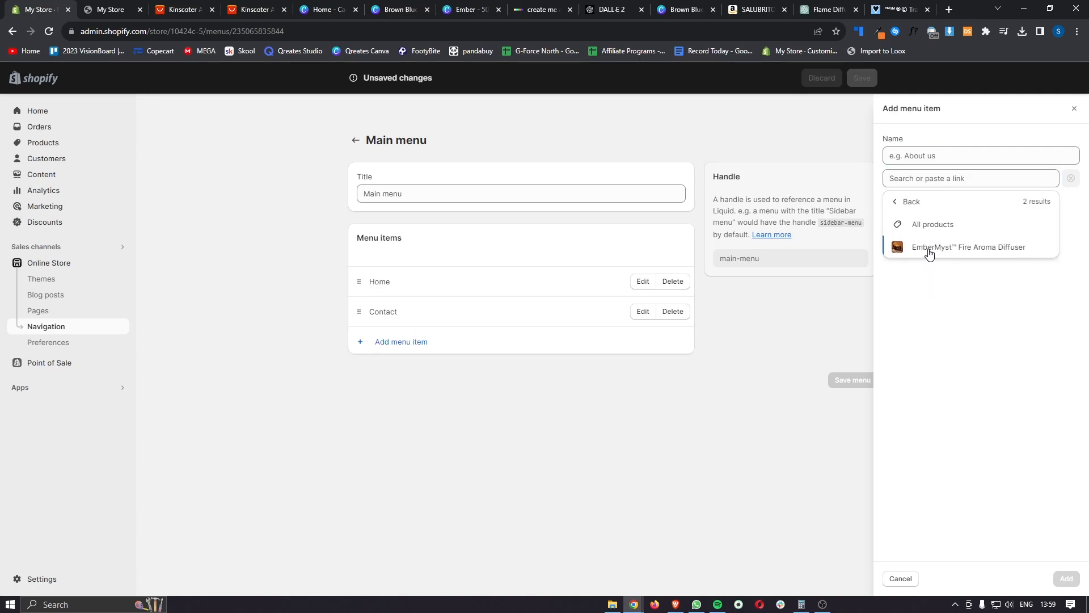
left_click(929, 248)
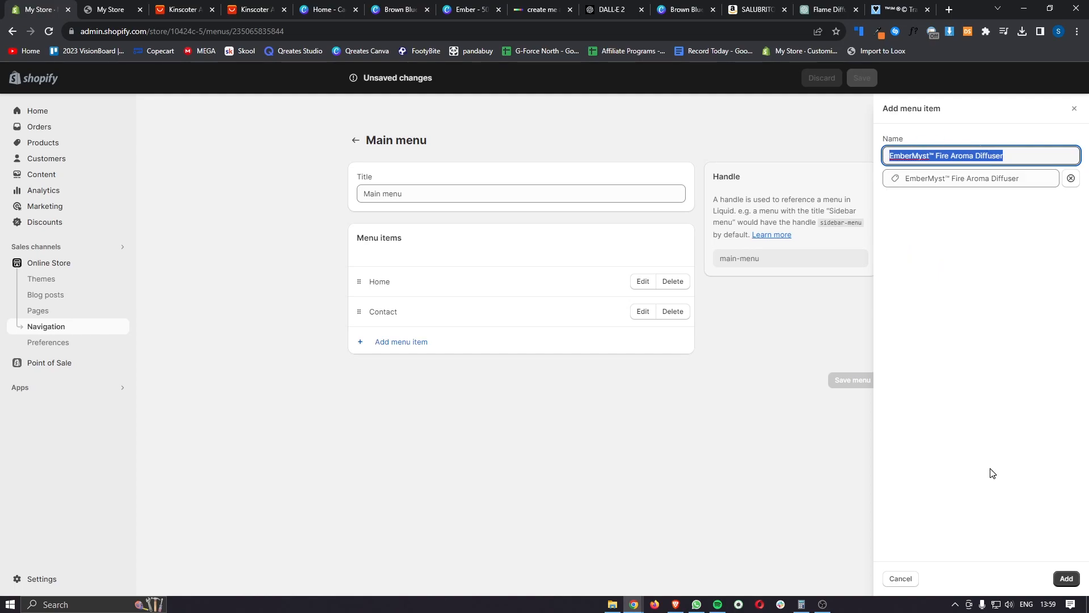
left_click(1067, 578)
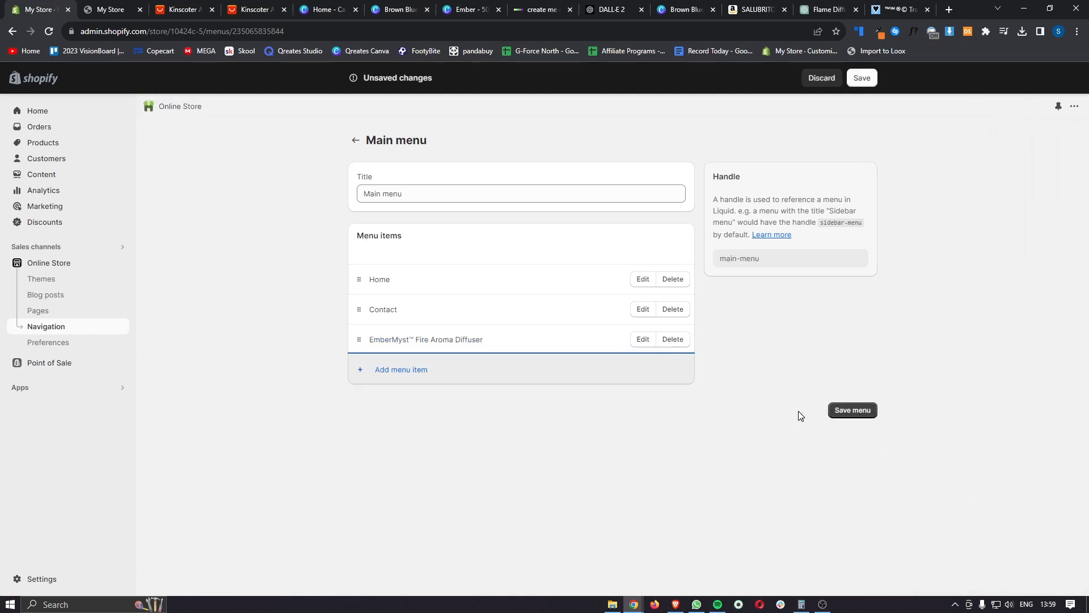
left_click(849, 418)
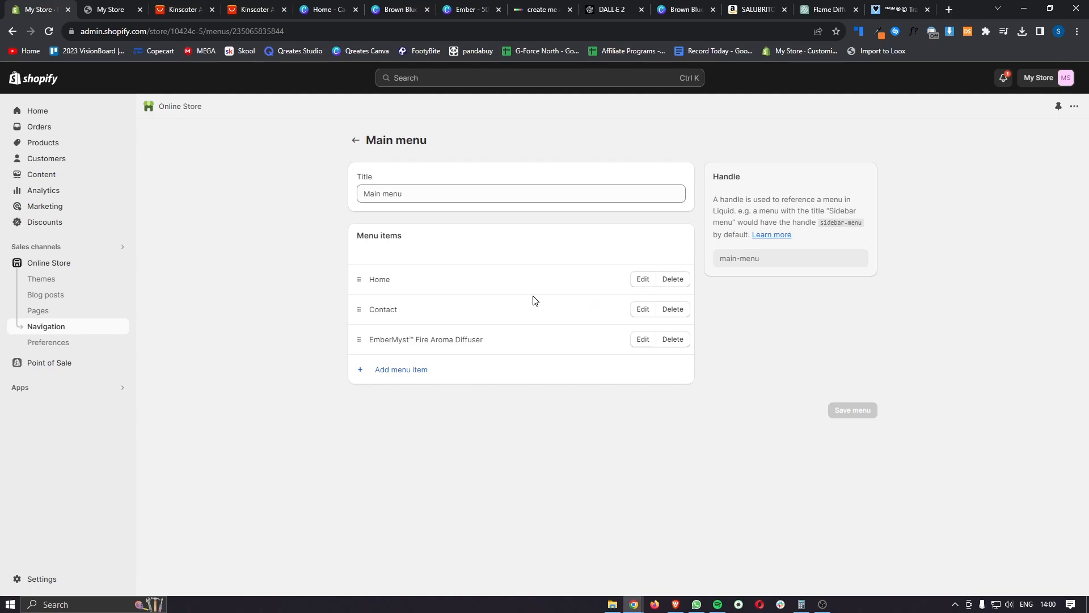
Open the Policies page in the store settings.
left_click(67, 580)
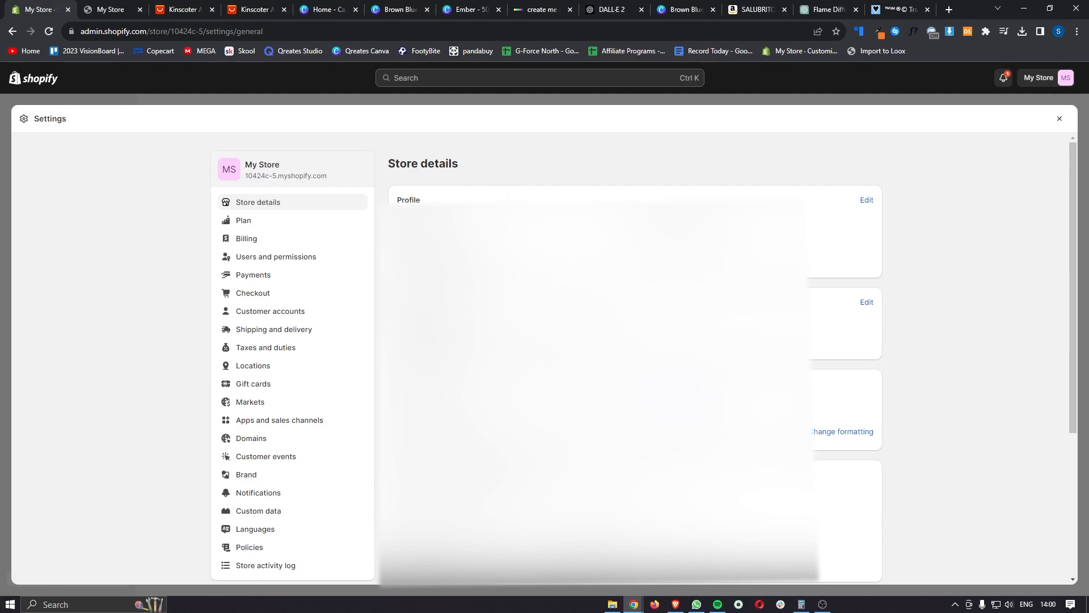
scroll(333, 174, "down", 1)
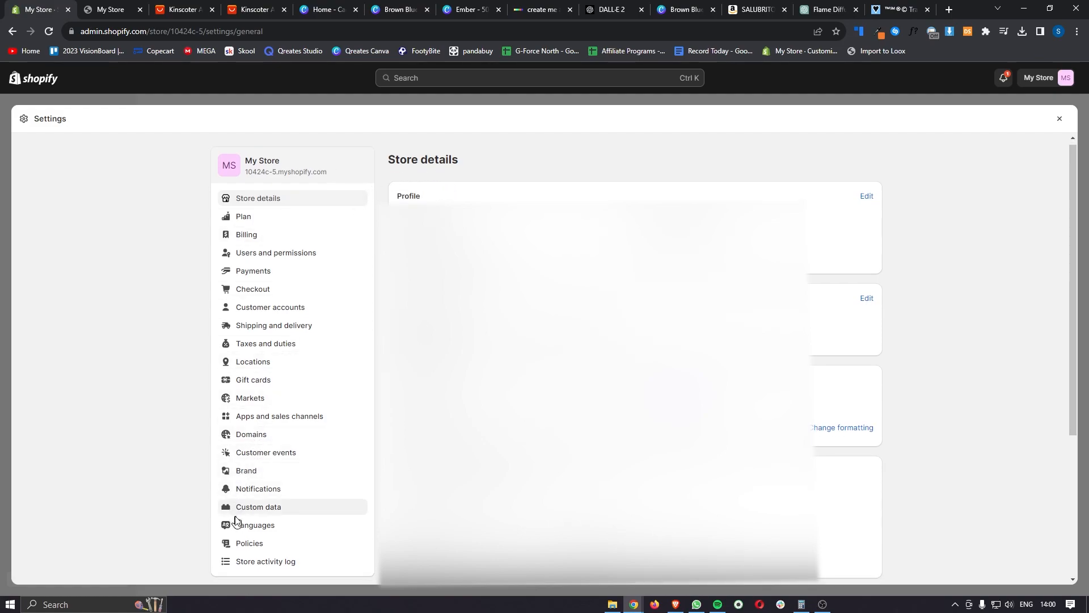
left_click(249, 546)
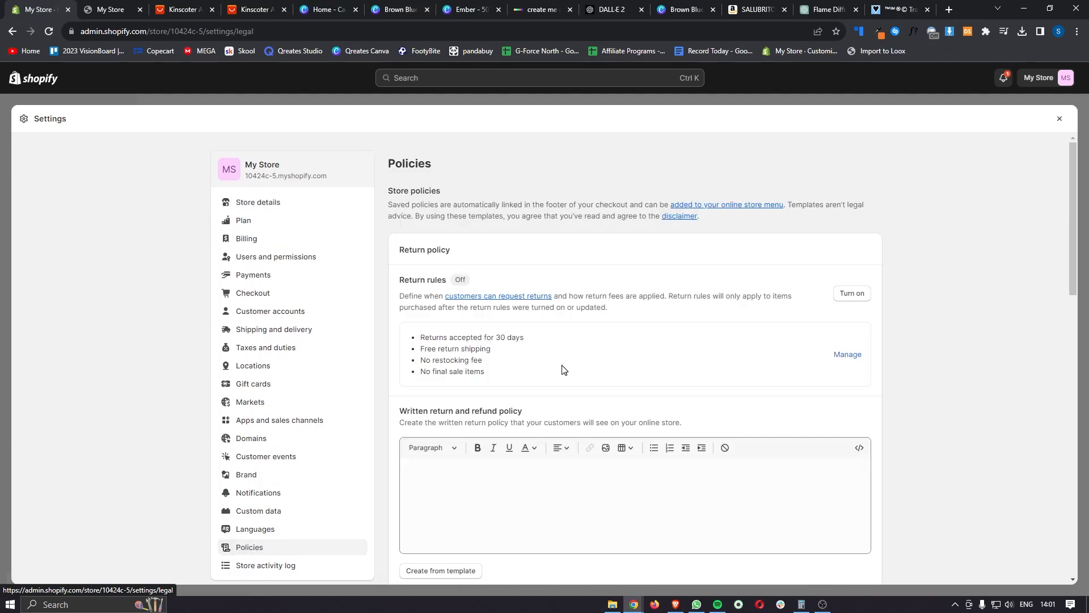
Look over the return rules and create the written return and refund policy from the template.
scroll(438, 278, "down", 1)
left_click_drag(400, 254, 506, 257)
left_click(503, 257)
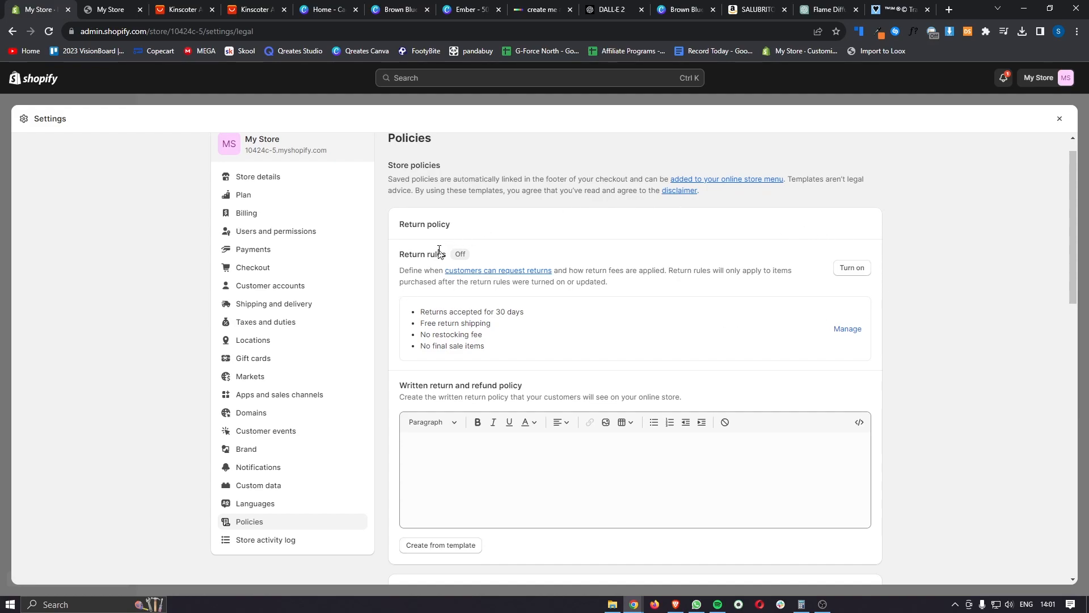
scroll(412, 268, "down", 2)
left_click_drag(428, 273, 537, 274)
left_click(533, 271)
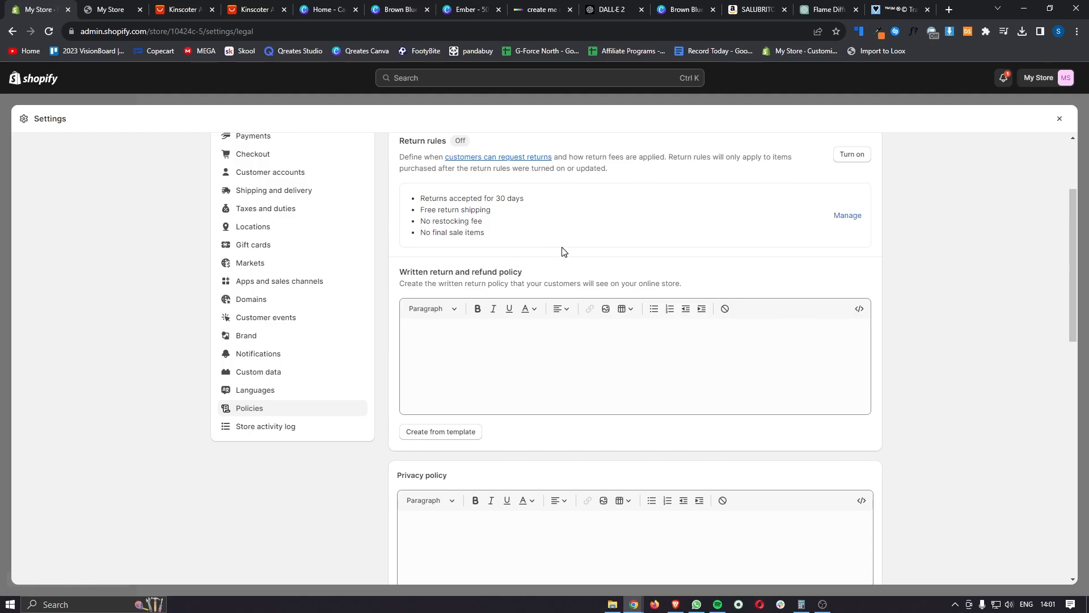
scroll(563, 252, "down", 1)
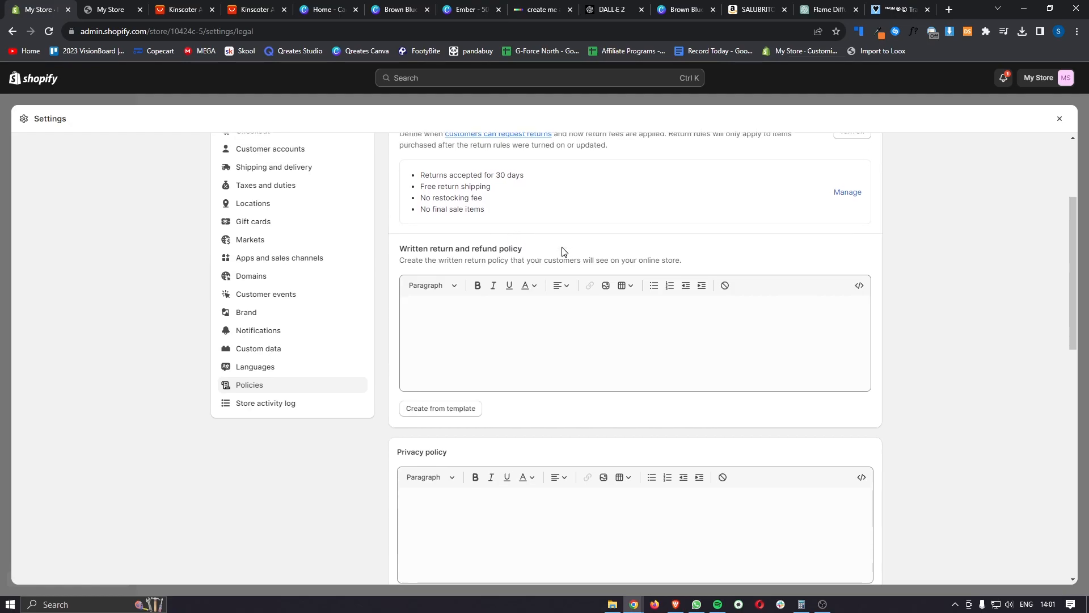
left_click(456, 414)
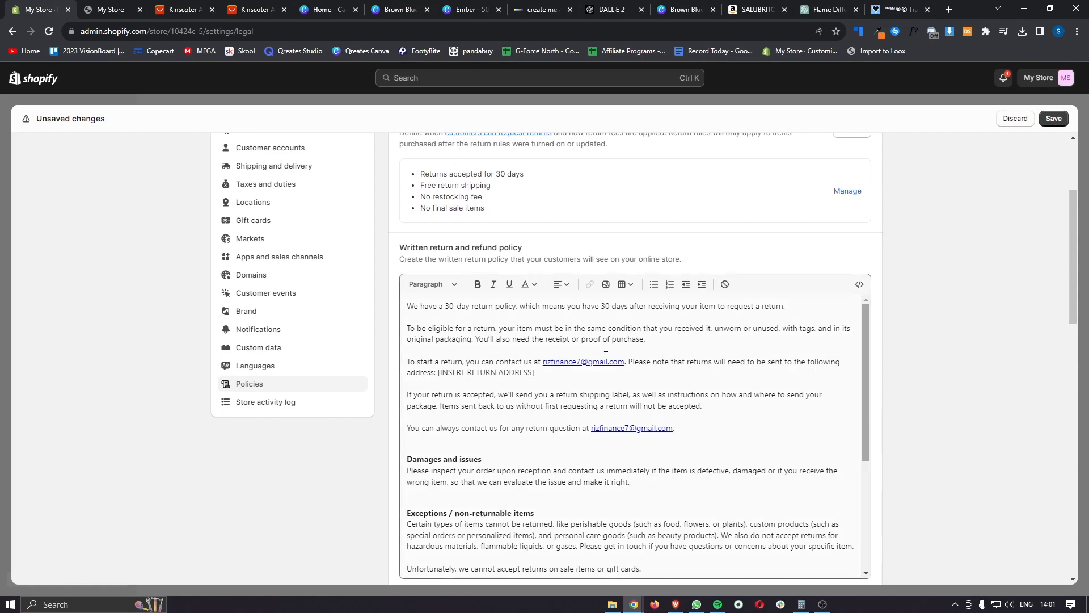
Locate the return address placeholder in the written return and refund policy.
left_click_drag(438, 372, 539, 374)
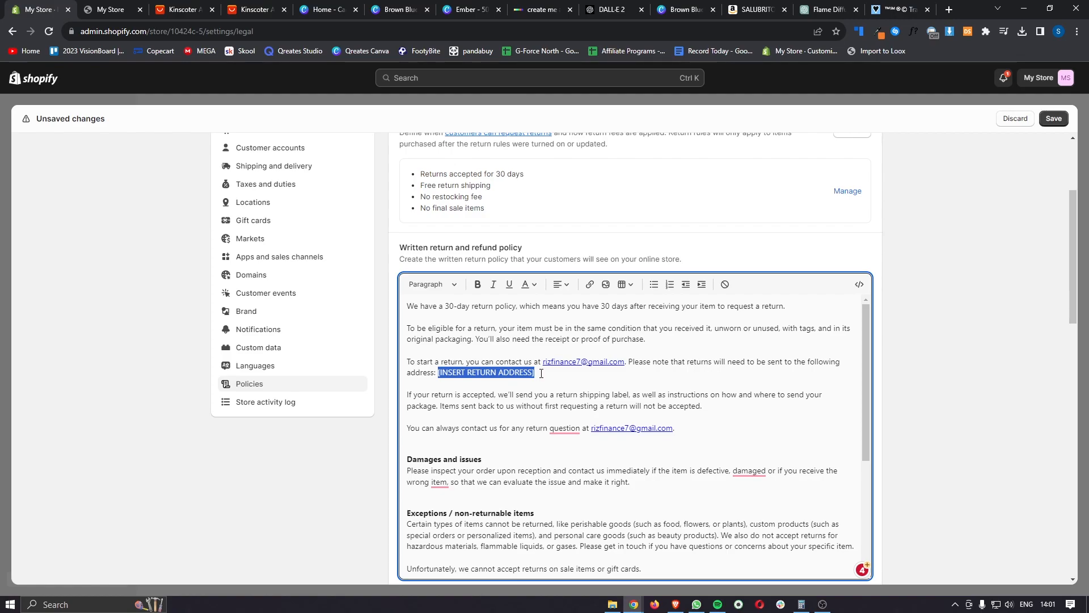
left_click(541, 373)
left_click_drag(440, 374, 553, 376)
Create the privacy policy from the template and look through its text, including the "Last updated" date placeholder.
scroll(927, 315, "down", 6)
scroll(928, 314, "down", 1)
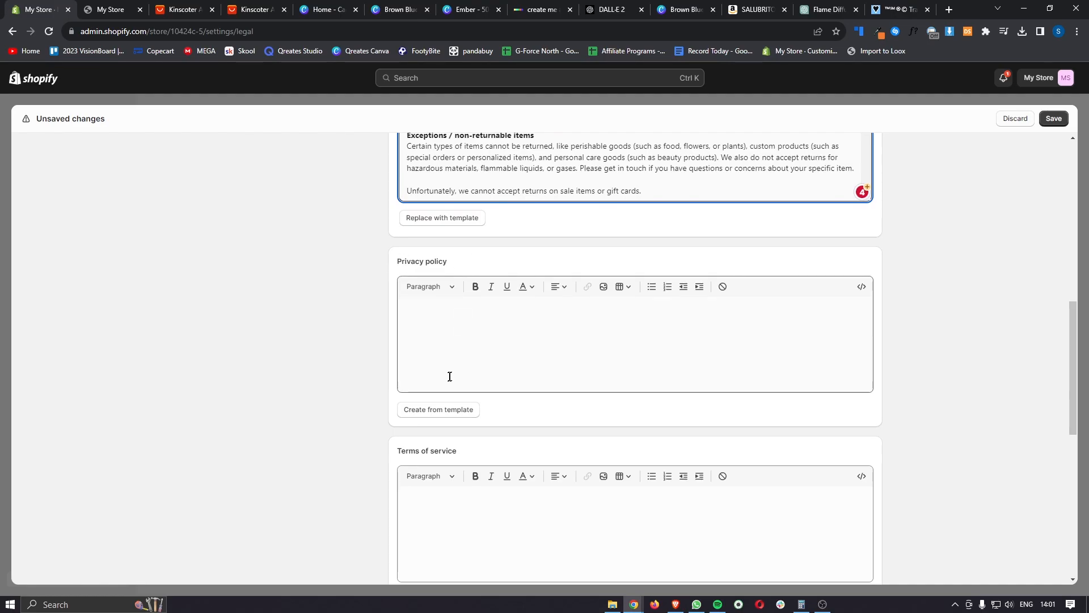
left_click(436, 409)
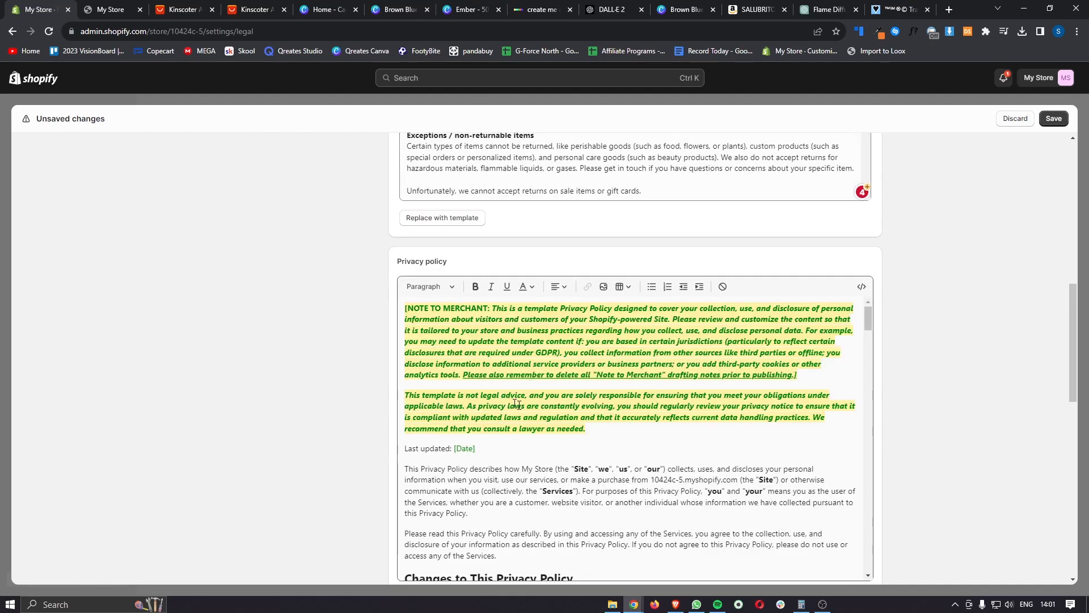
scroll(510, 401, "down", 1)
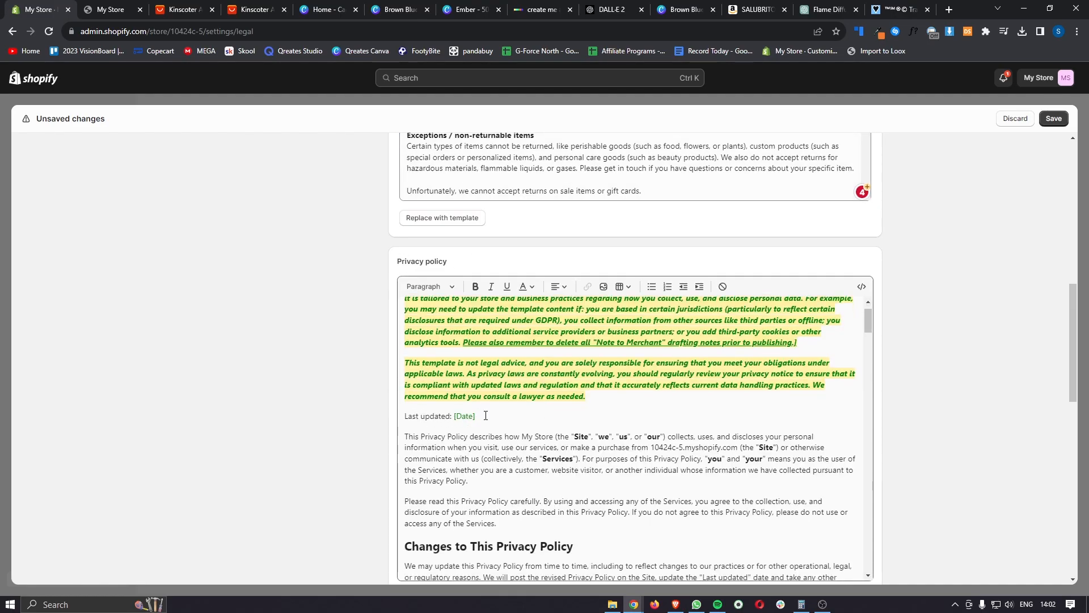
left_click_drag(486, 416, 451, 418)
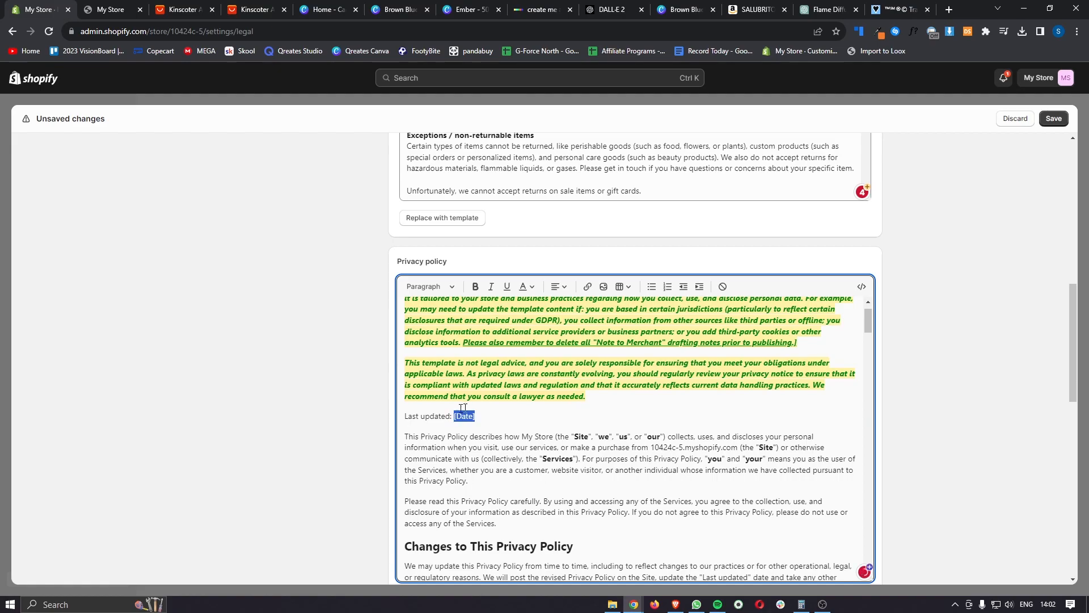
left_click(670, 412)
scroll(670, 413, "down", 6)
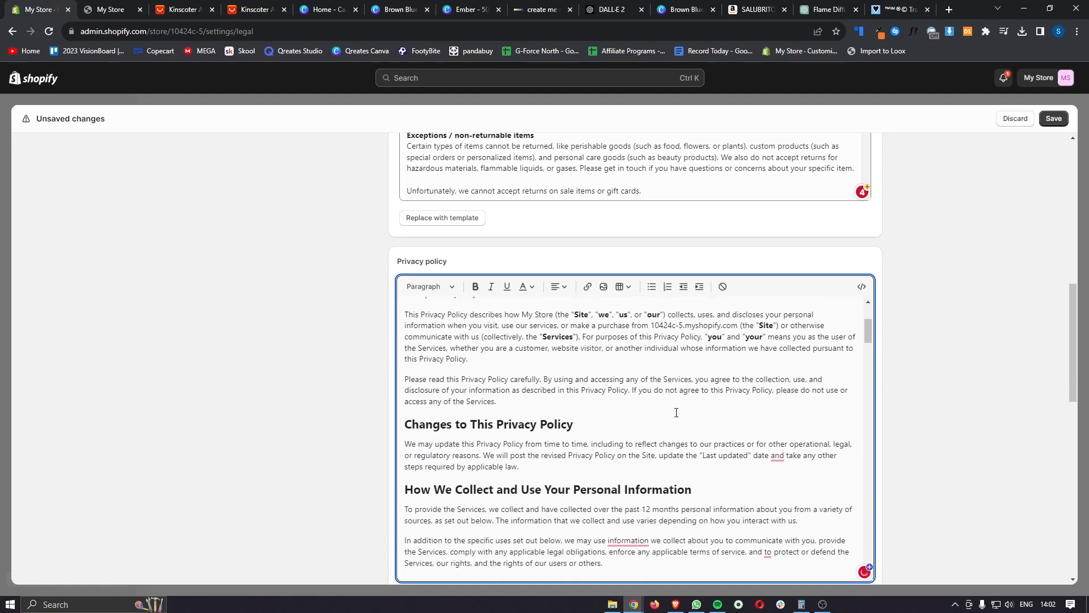
scroll(919, 445, "down", 2)
scroll(749, 374, "down", 5)
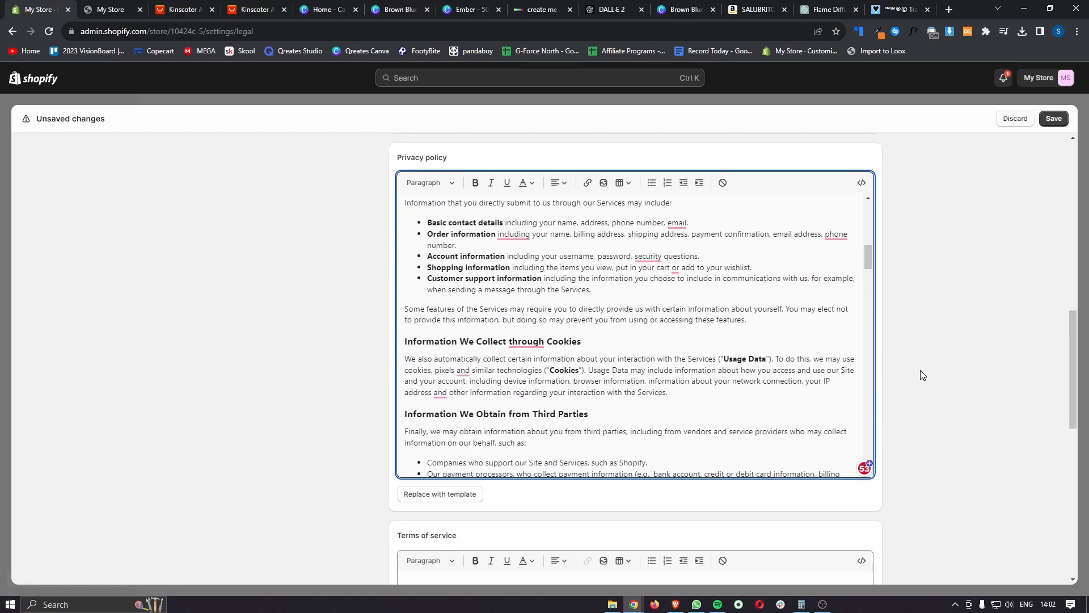
Create the terms of service from the template.
scroll(921, 372, "down", 5)
left_click(457, 378)
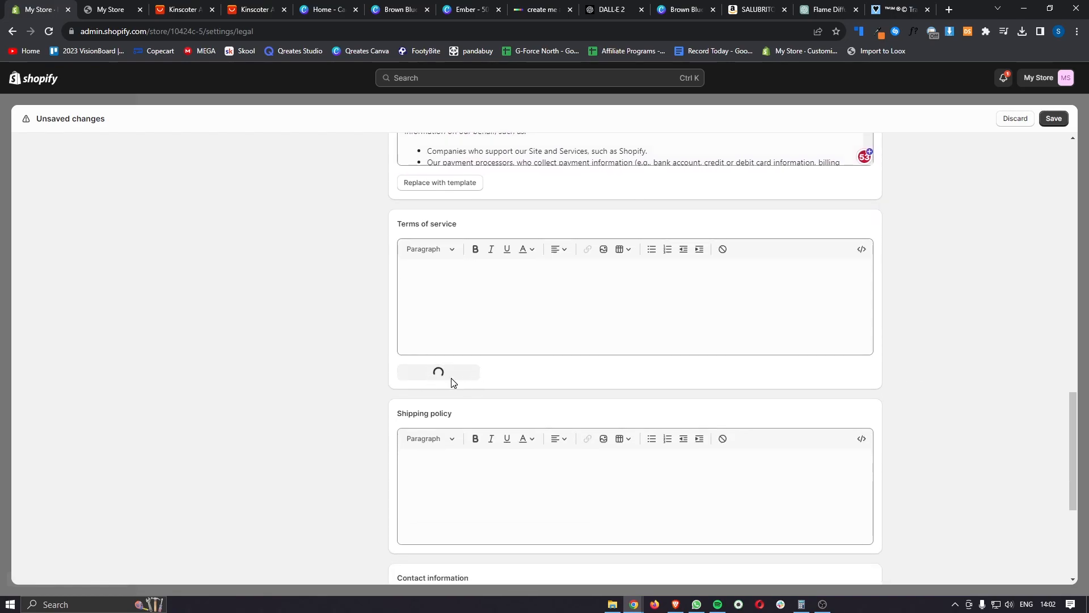
scroll(568, 340, "down", 5)
scroll(282, 430, "down", 5)
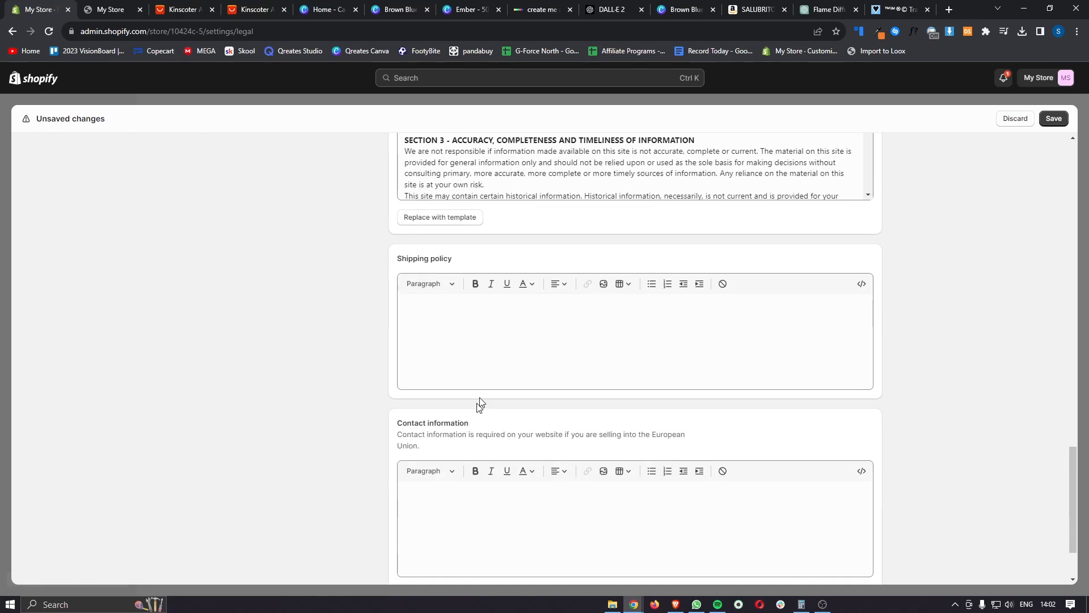
Go from the empty shipping policy to the AliExpress Kinscoter diffuser listing and close the Loox import notice to view its delivery details.
left_click_drag(398, 216, 464, 220)
left_click(484, 219)
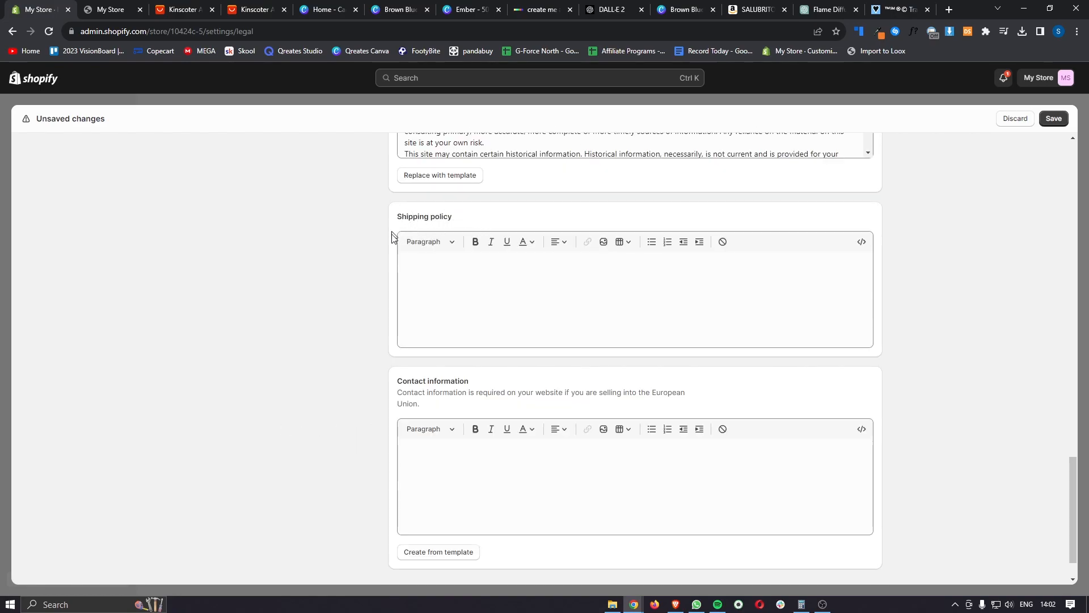
left_click(441, 294)
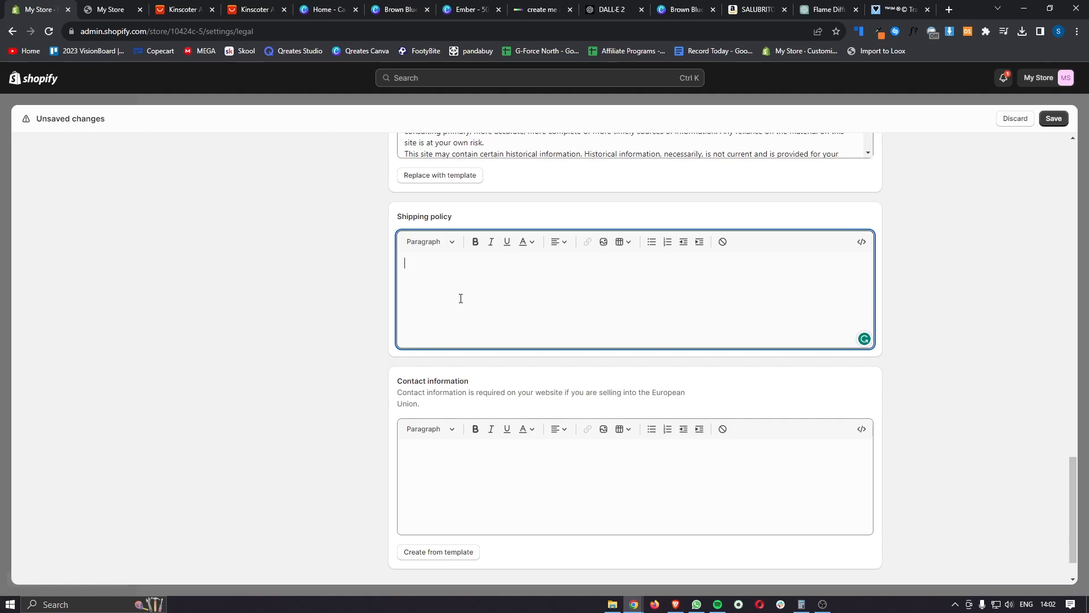
scroll(461, 299, "up", 2)
left_click(259, 10)
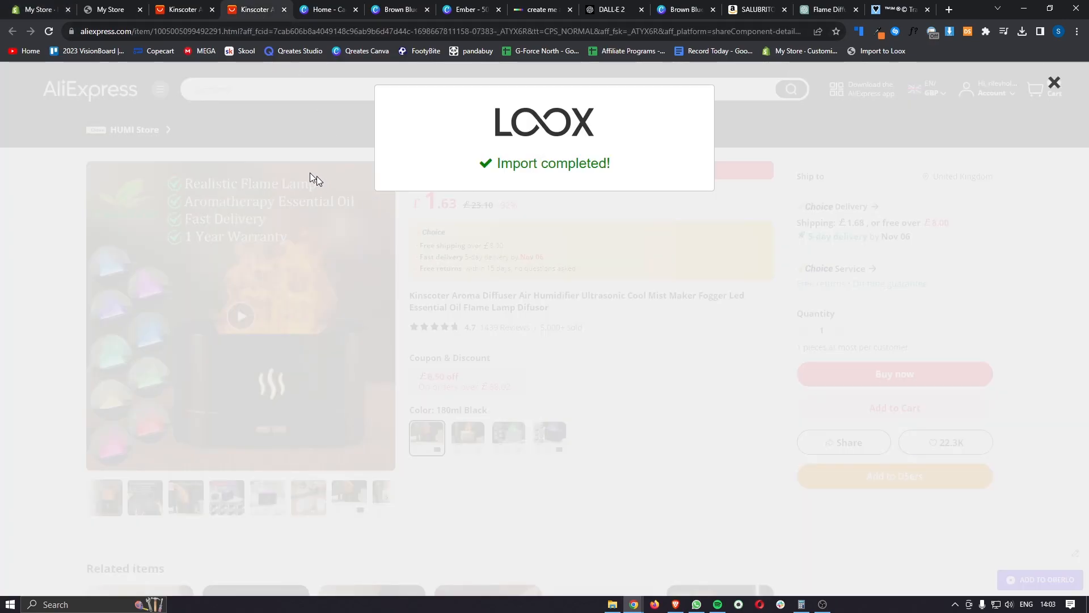
left_click(1054, 82)
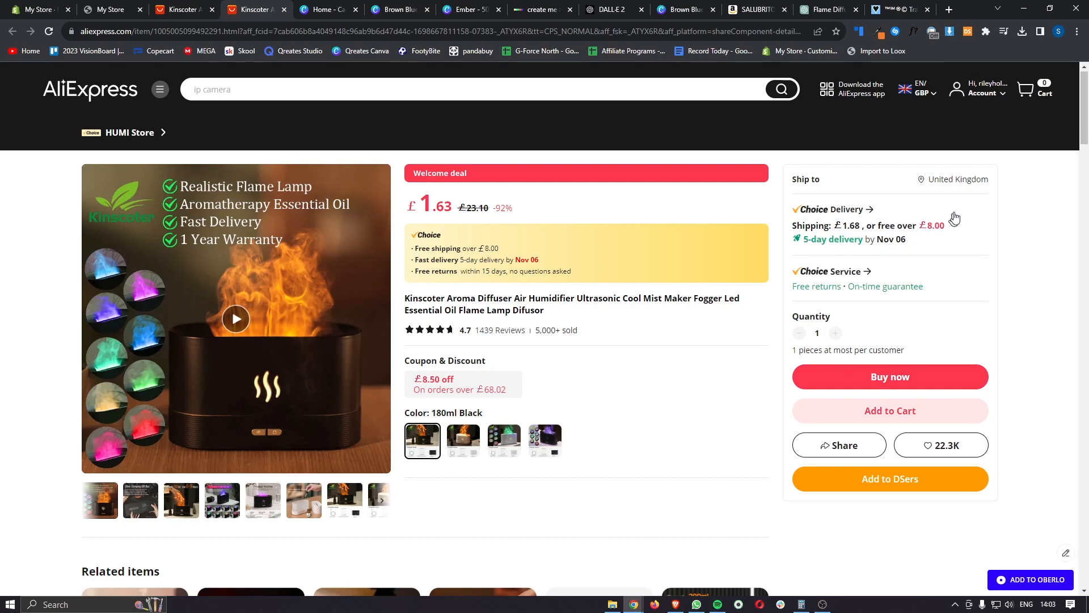
Change the AliExpress diffuser listing's ship-to country to United States to check delivery, and return to the Shopify policies.
left_click(944, 182)
left_click(590, 322)
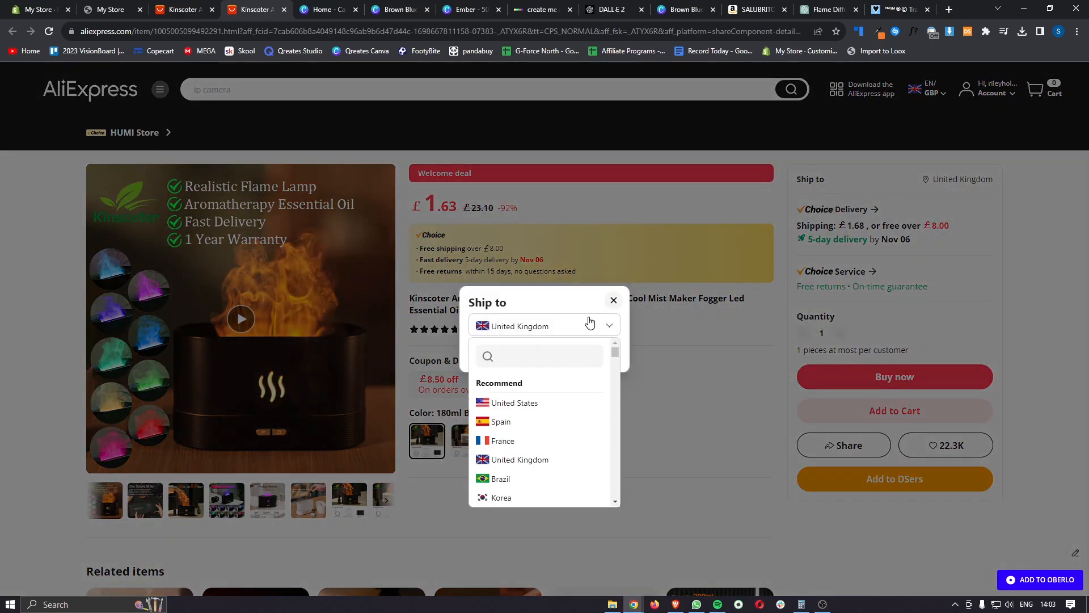
left_click(504, 403)
left_click(583, 359)
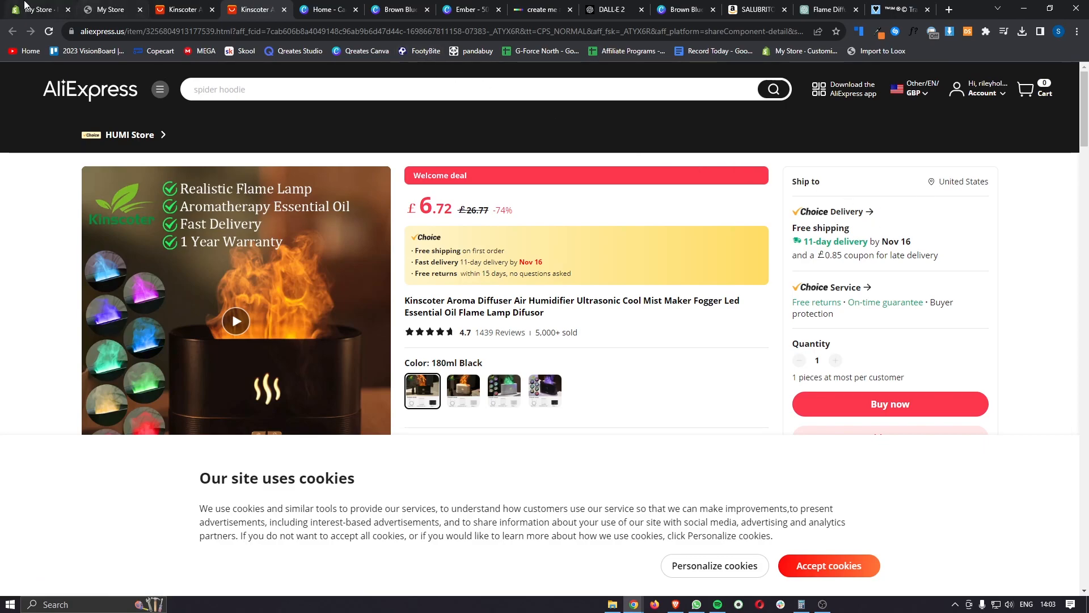
left_click(99, 9)
left_click(61, 11)
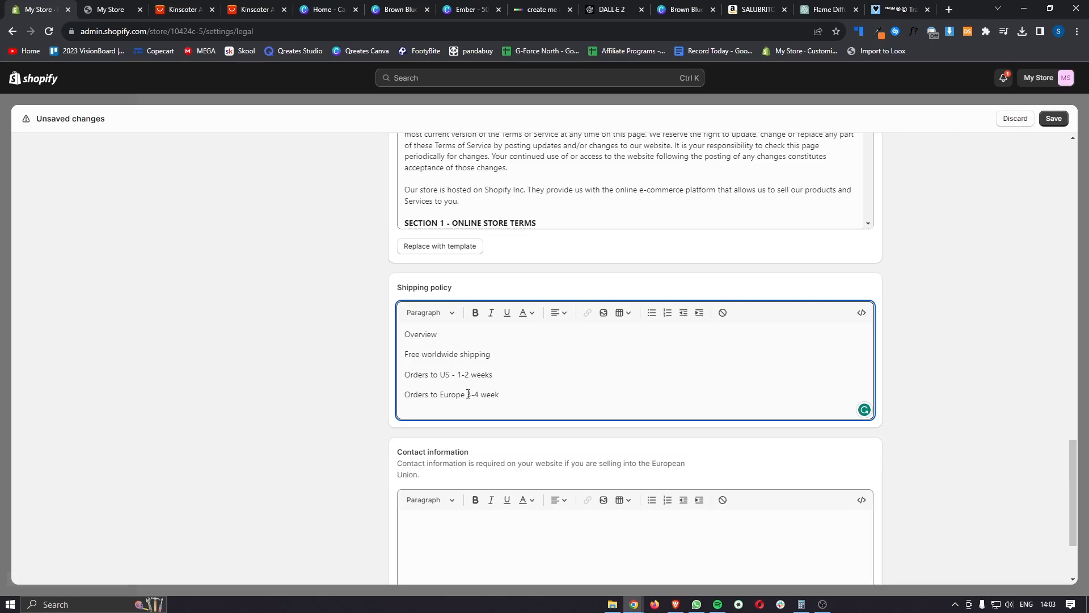
Create the contact information from the template and save all the store policies.
left_click_drag(398, 330, 481, 331)
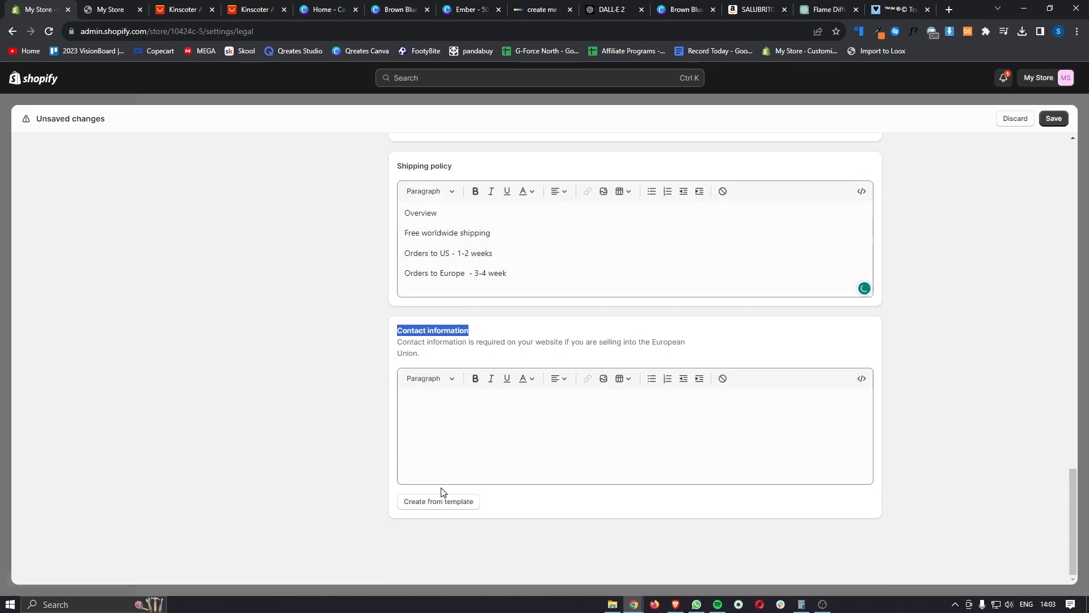
left_click(425, 504)
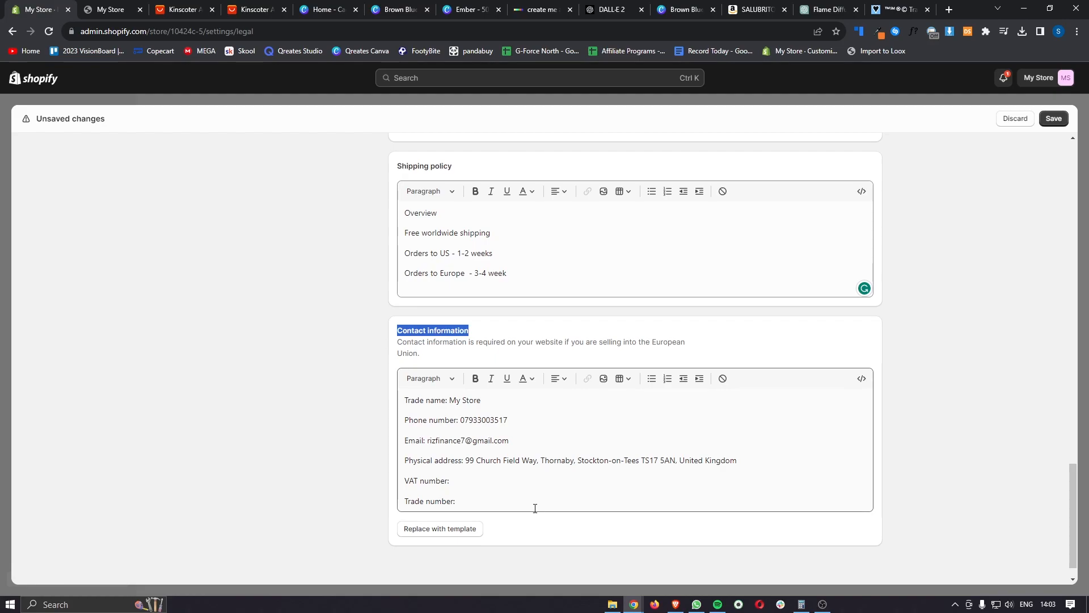
left_click(584, 544)
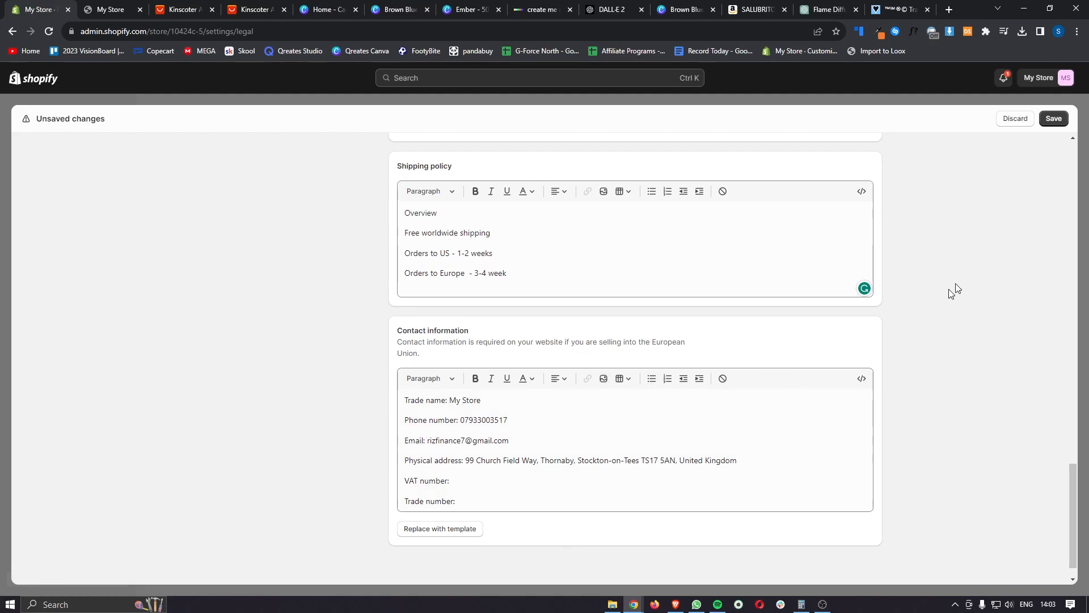
left_click(1053, 118)
left_click(1061, 123)
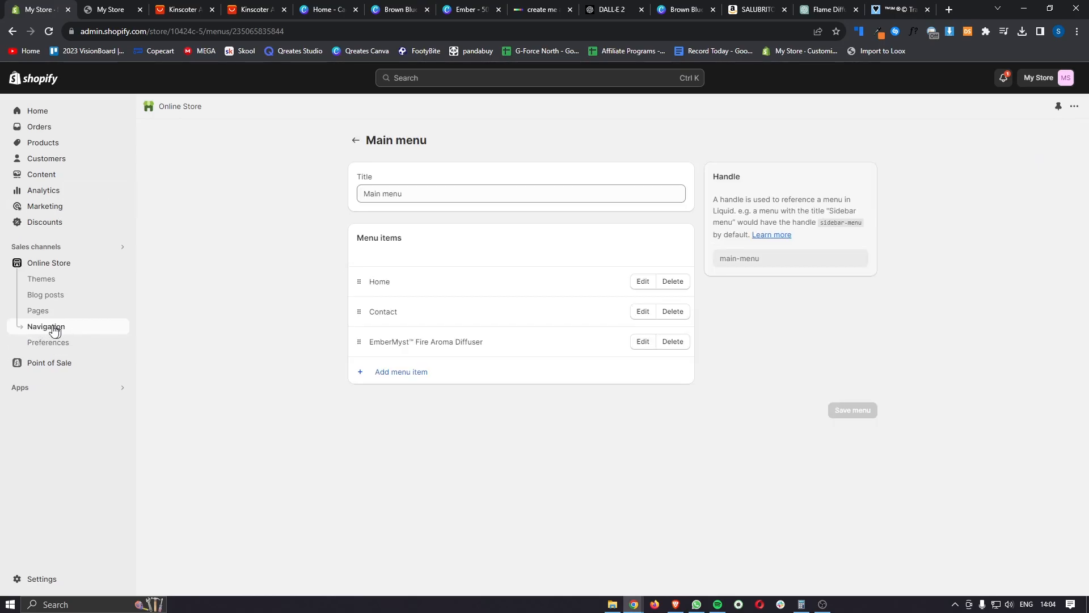
Go from the main menu to the footer menu and remove its Search item.
left_click(355, 140)
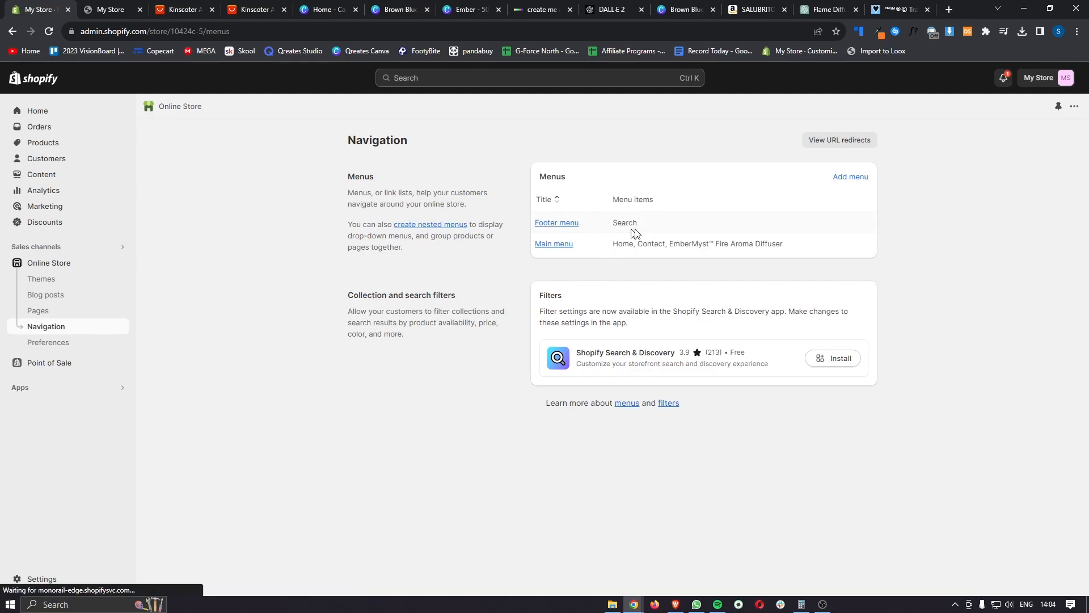
left_click(556, 223)
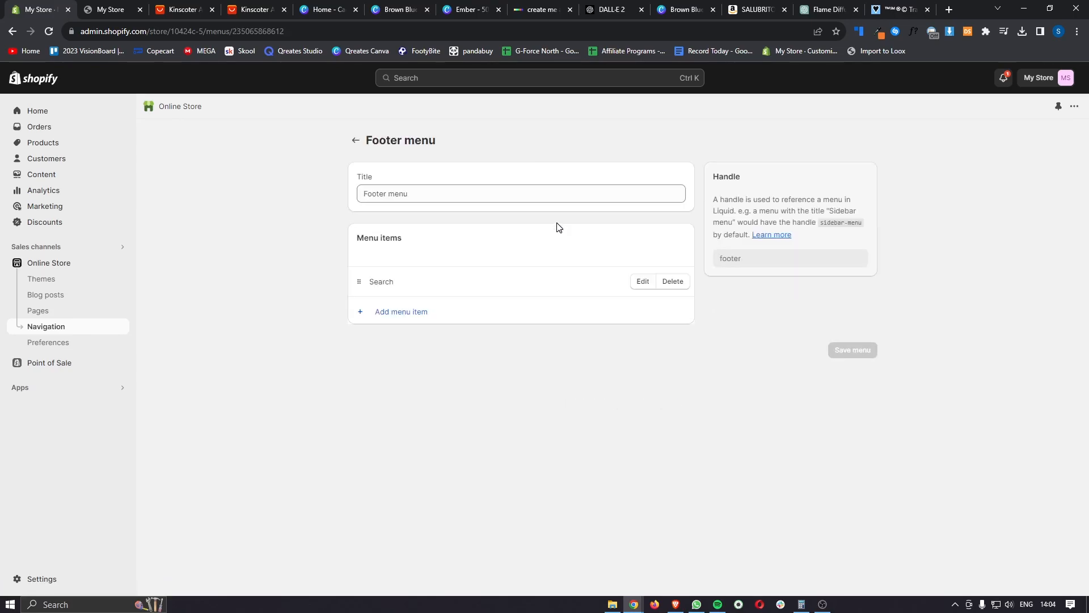
left_click_drag(363, 281, 386, 282)
left_click(675, 282)
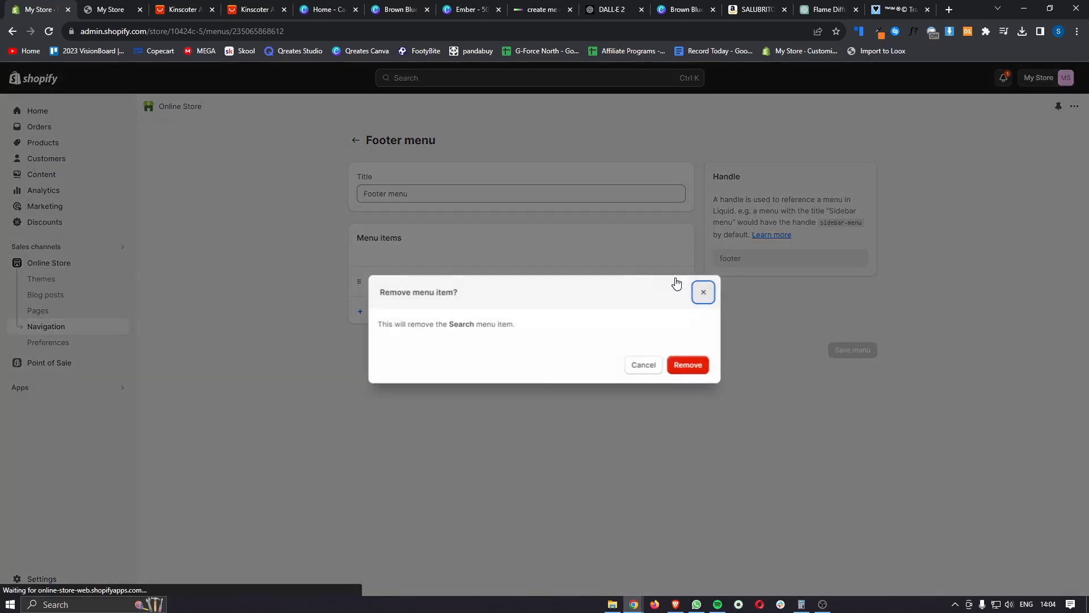
left_click(690, 365)
Add a footer menu item linked to the Terms of Service policy.
left_click(413, 333)
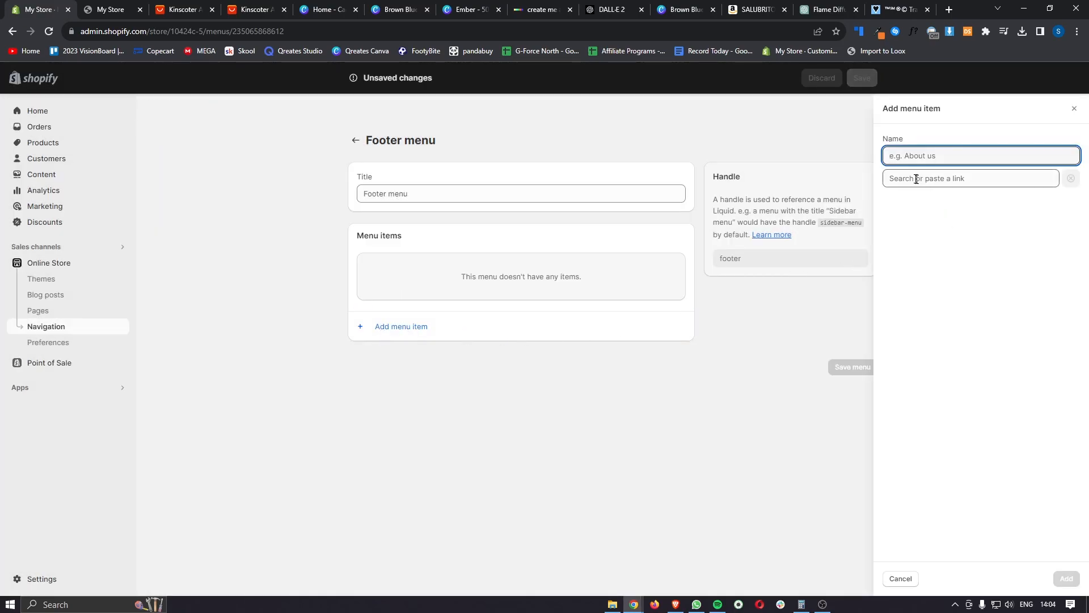
left_click(951, 179)
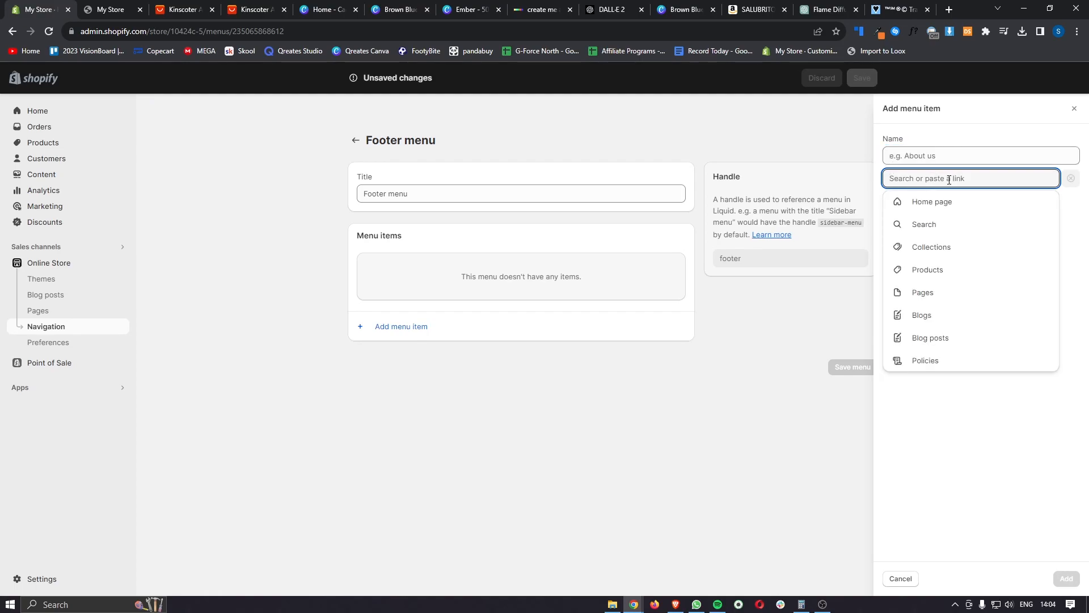
left_click(919, 365)
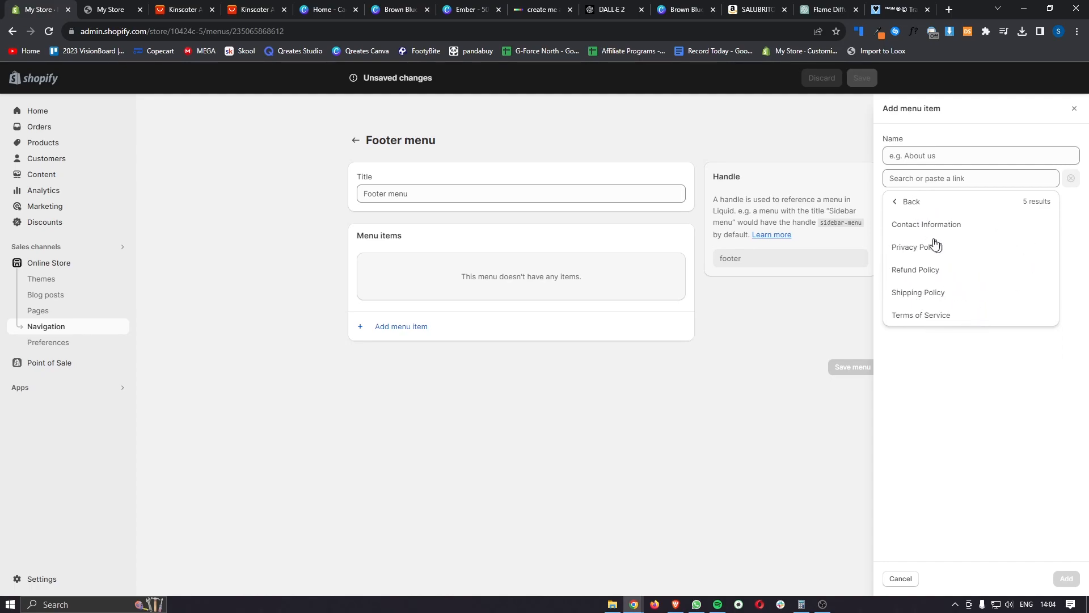
left_click(919, 321)
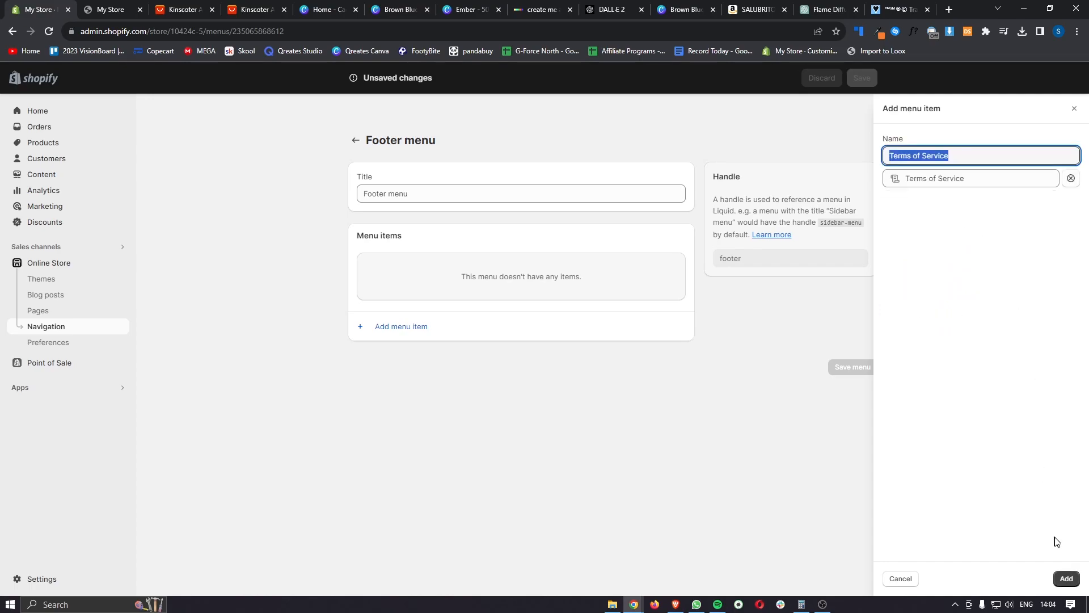
left_click(1066, 578)
Add a footer menu item linked to the Privacy Policy.
left_click(399, 311)
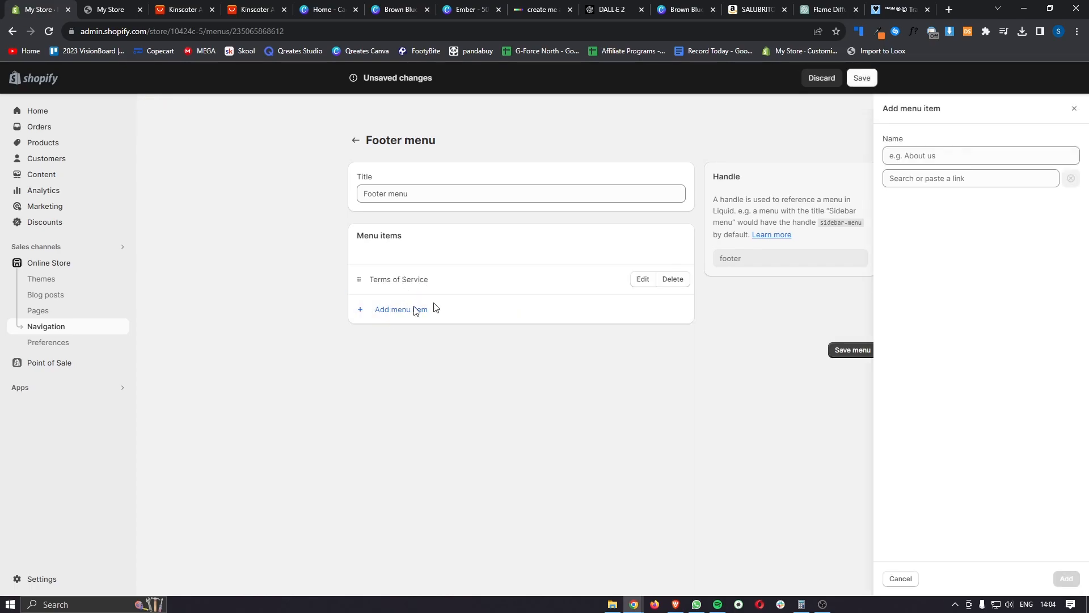
left_click(959, 178)
left_click(927, 359)
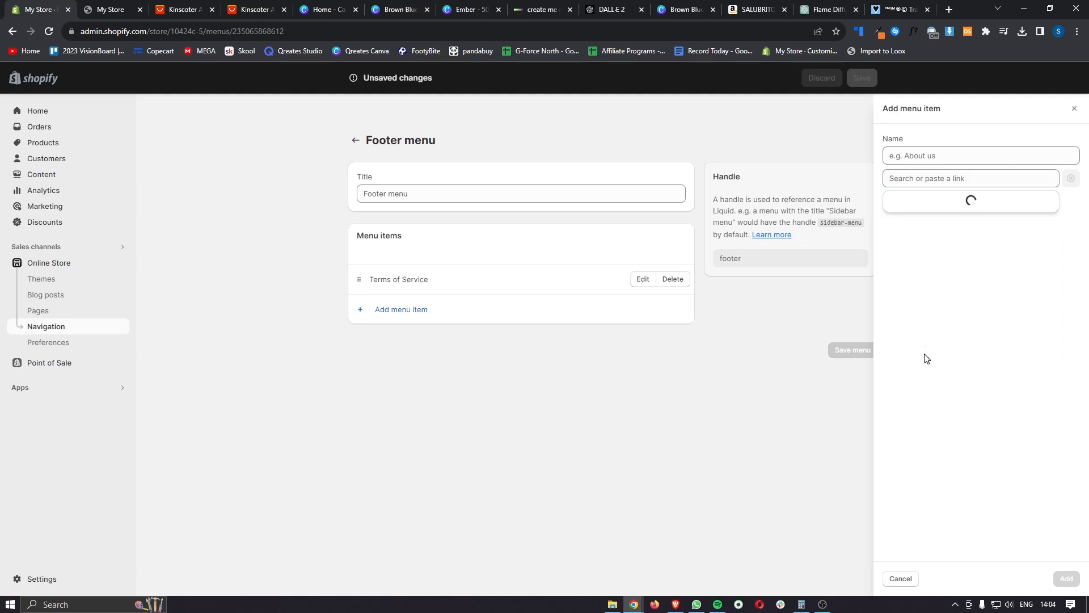
left_click(936, 246)
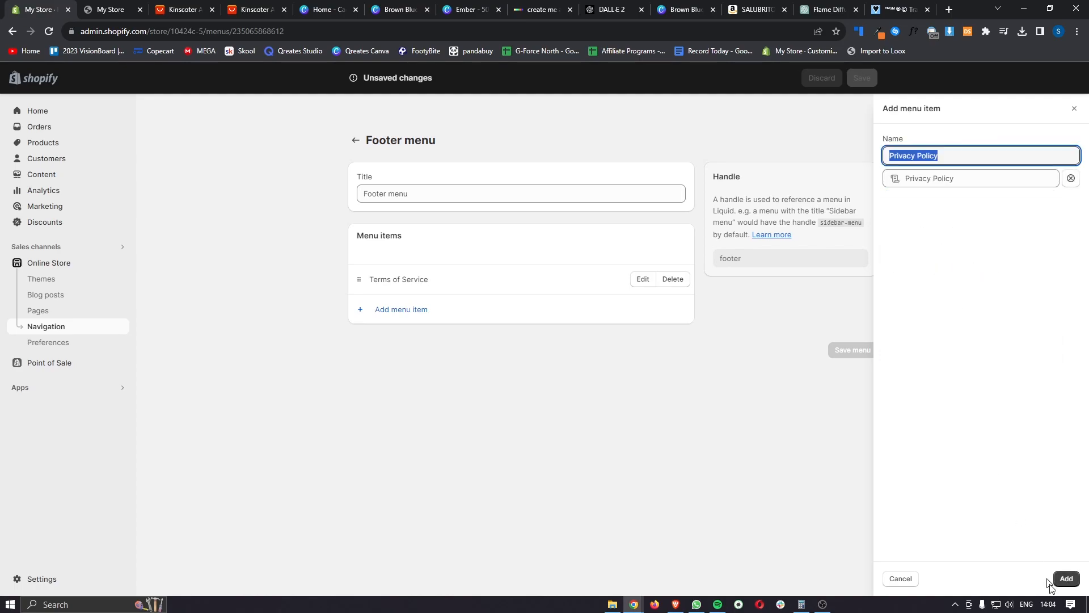
left_click(1066, 583)
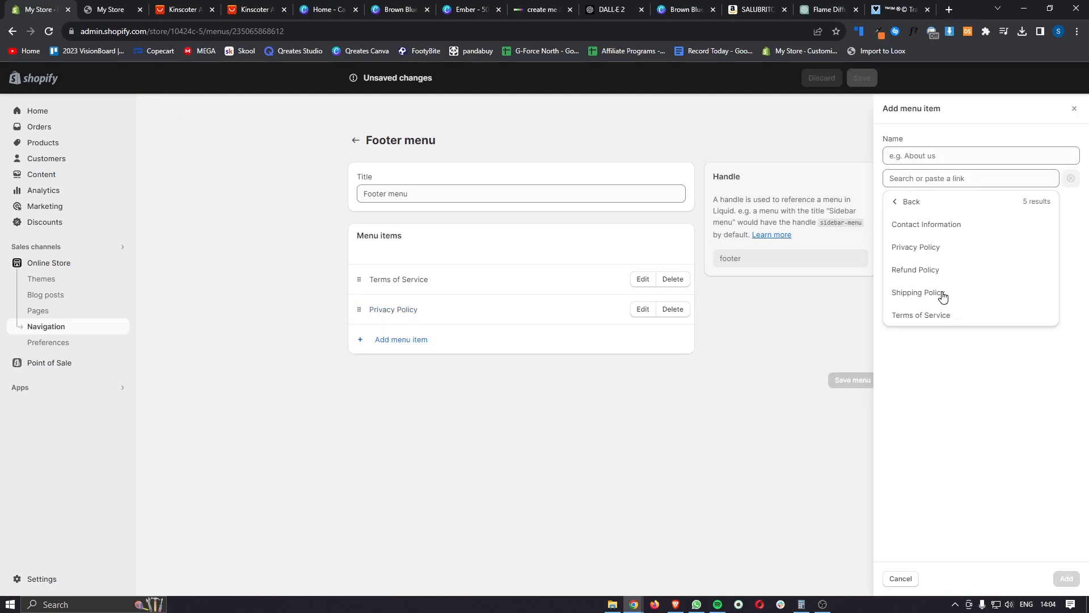
Add a footer menu item linked to the Shipping Policy and save the footer menu.
left_click(943, 295)
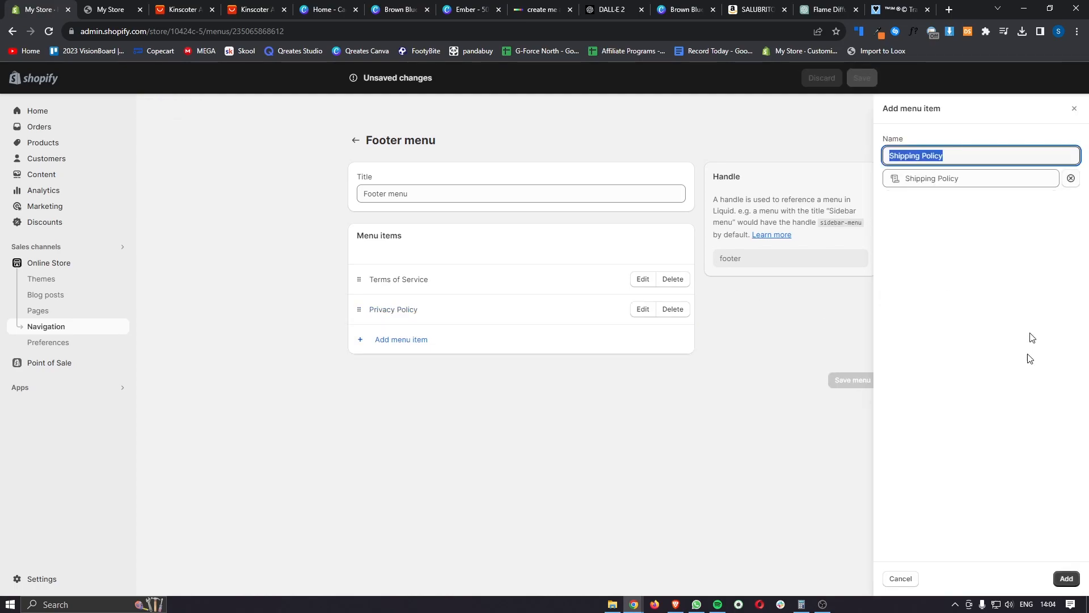
left_click(1066, 578)
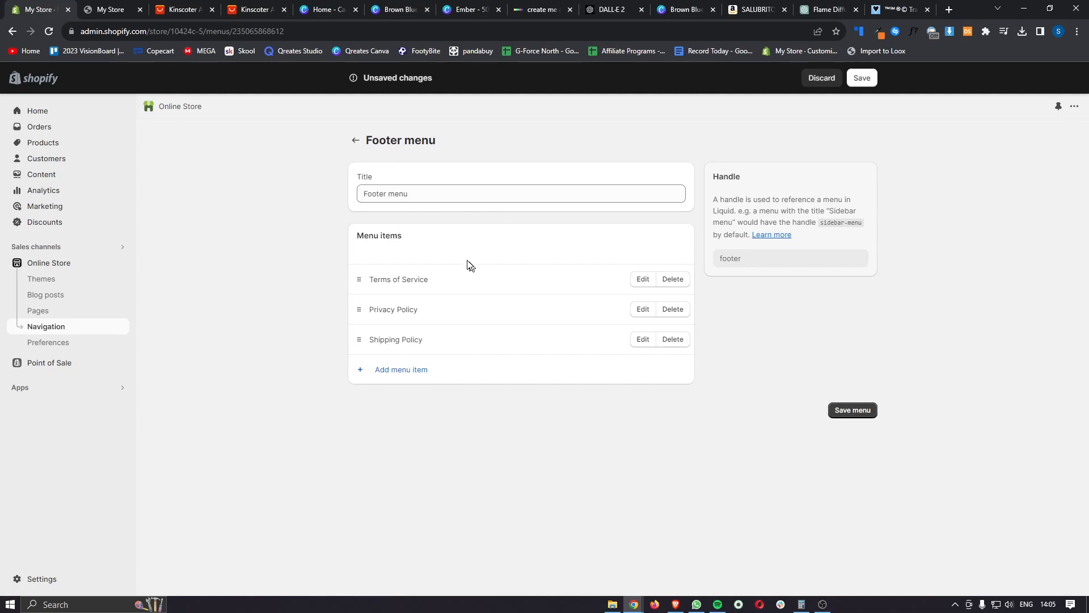
left_click(847, 410)
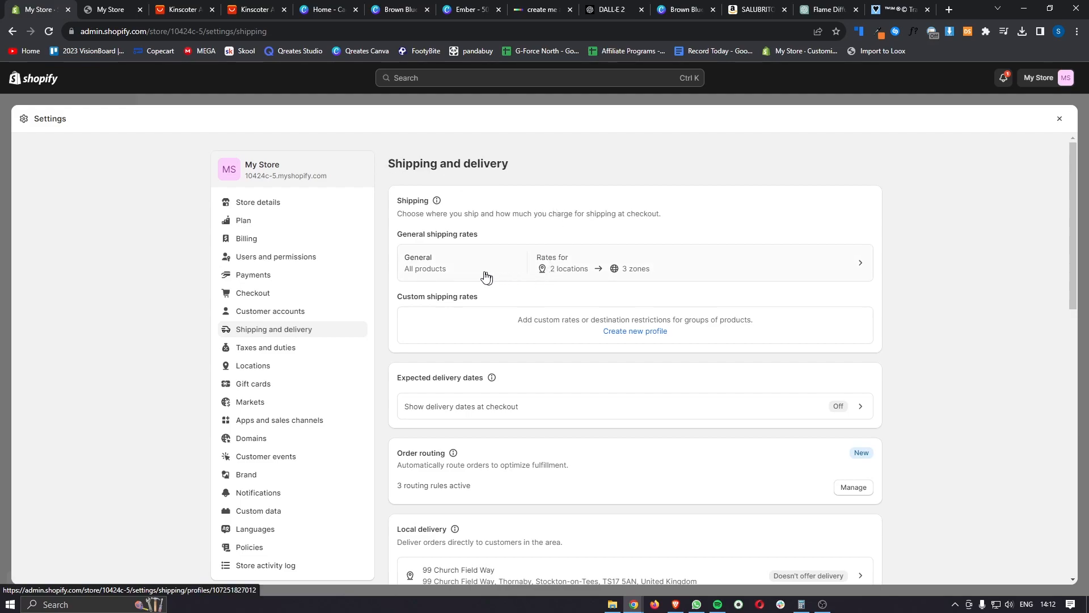
Open the general shipping rates profile and review the rates of its EU, International and United Kingdom zones.
left_click_drag(396, 232, 494, 237)
left_click(511, 234)
left_click(668, 272)
scroll(670, 274, "down", 1)
scroll(669, 274, "down", 2)
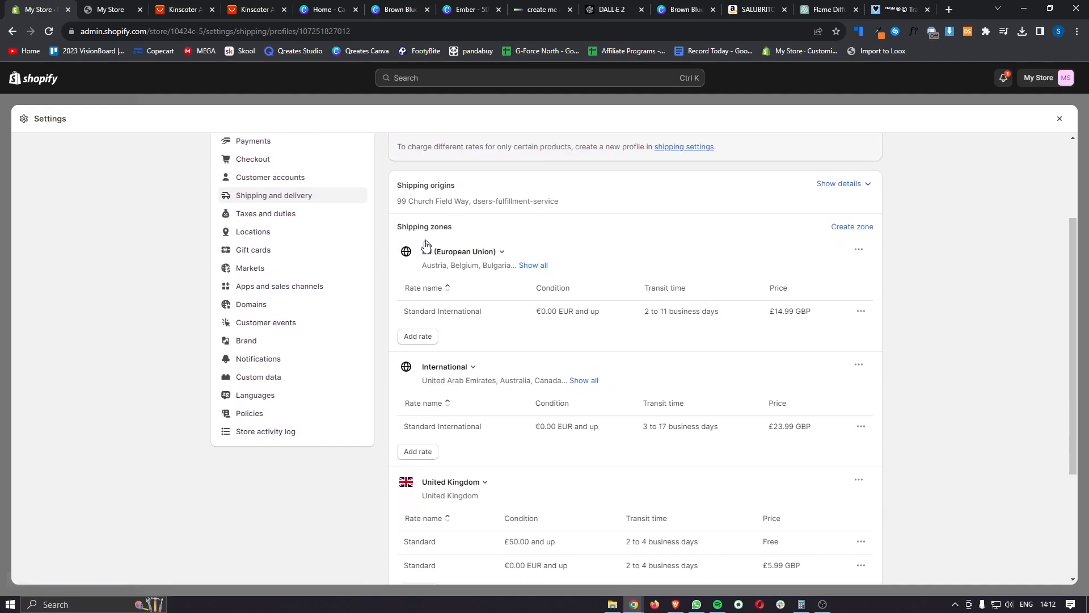
scroll(420, 374, "down", 1)
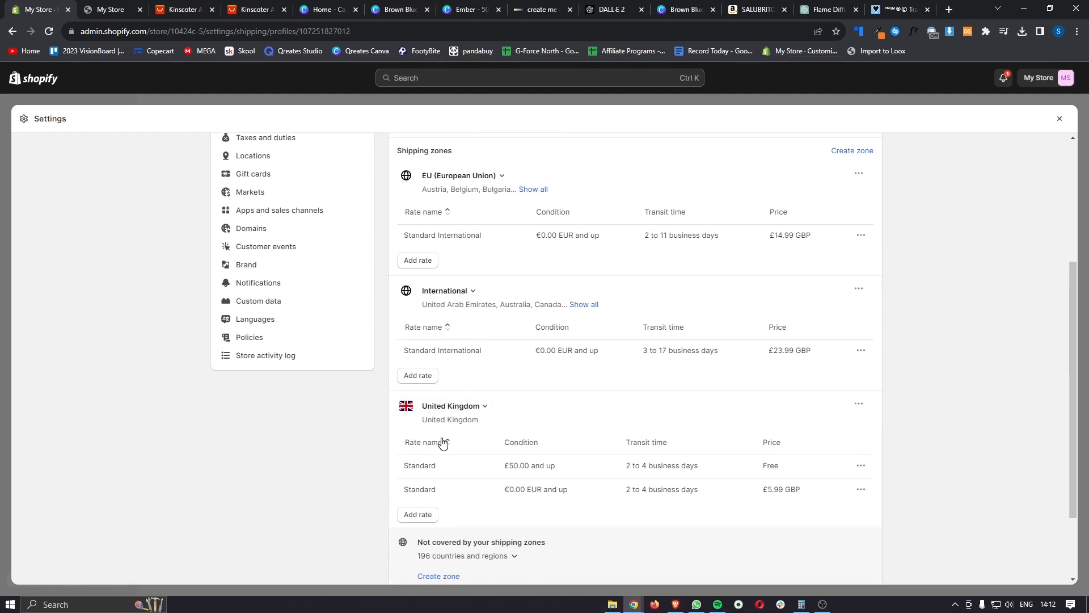
scroll(479, 404, "up", 1)
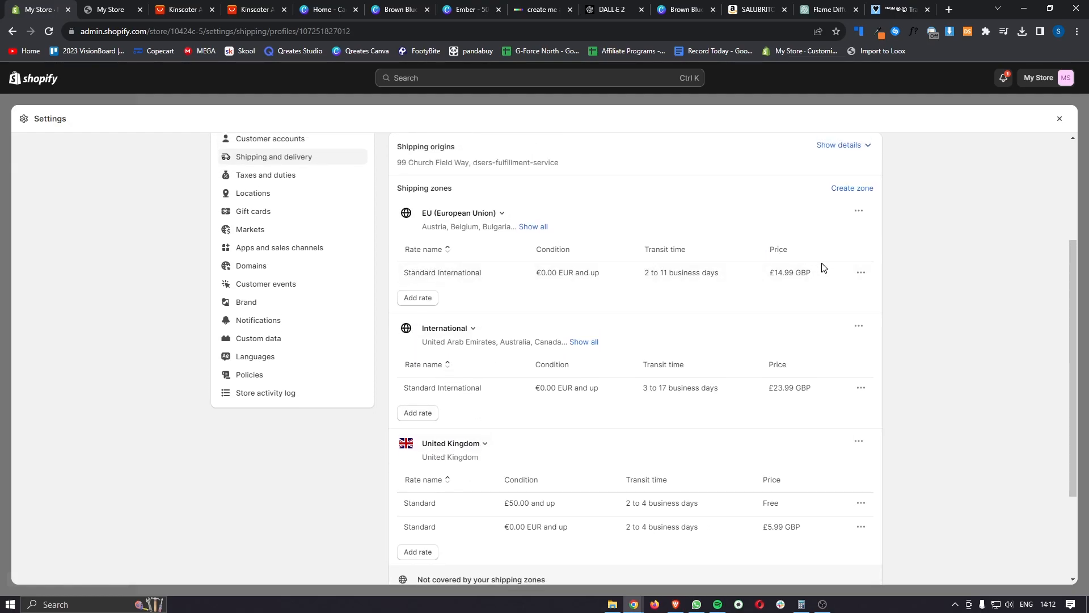
Make the EU zone's Standard International rate free by setting its price to 0 with no conditional pricing.
left_click(861, 277)
left_click(851, 295)
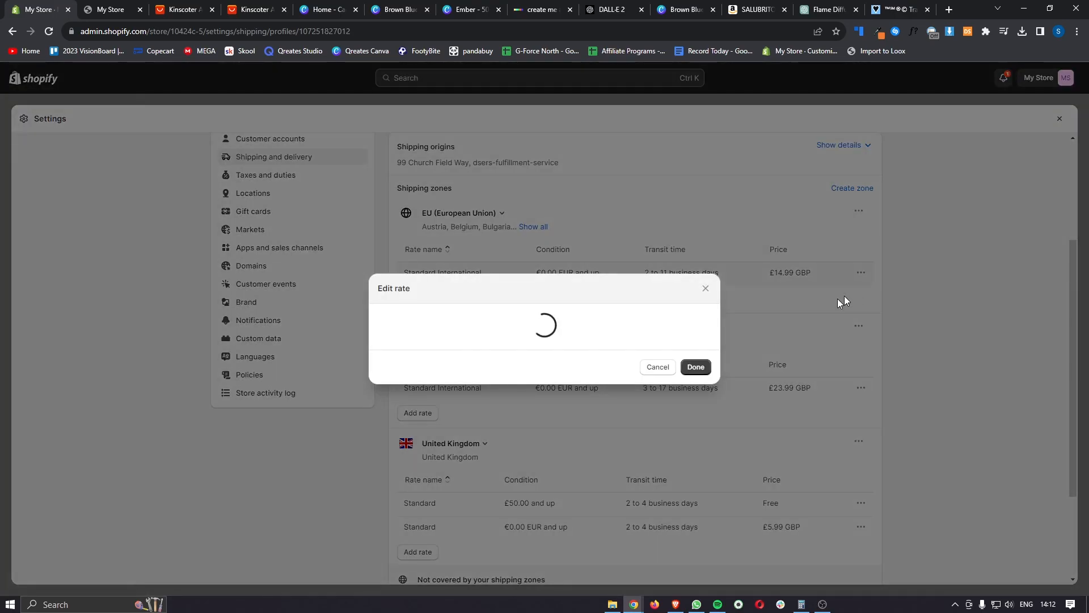
left_click_drag(462, 340, 337, 342)
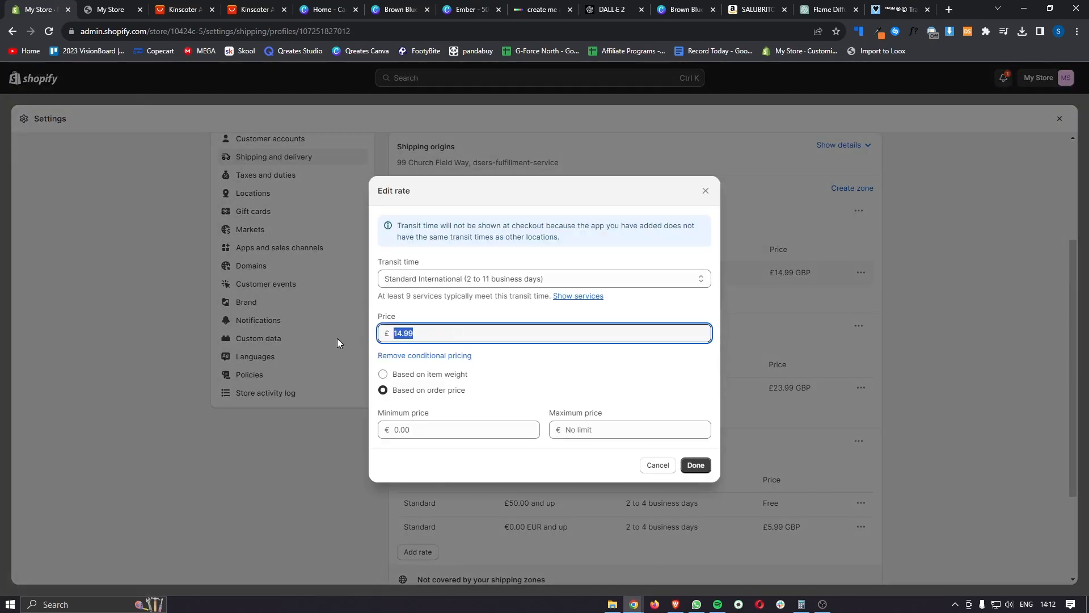
type("0")
left_click(696, 465)
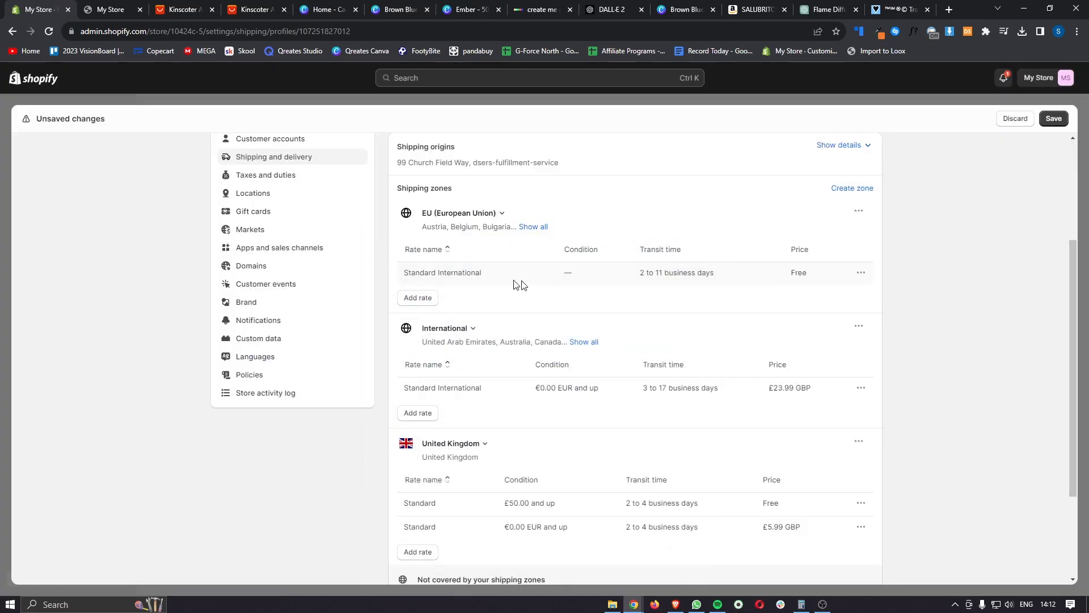
Add a custom rate named Premium Shipping priced at £9.99 to the EU shipping zone.
left_click(426, 299)
left_click(454, 324)
type("Prem")
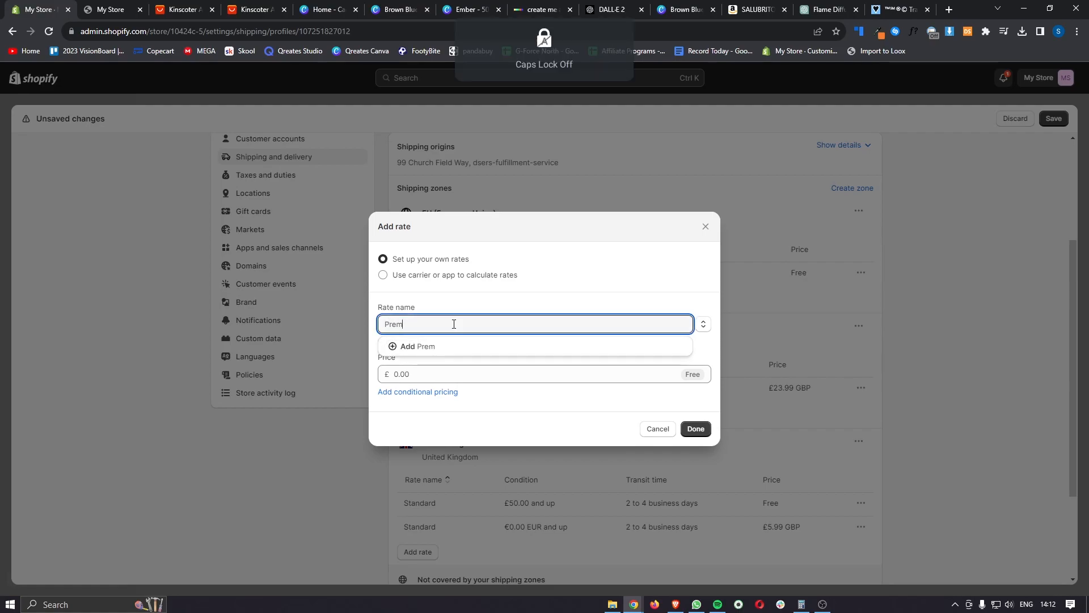
type("ium Shipping")
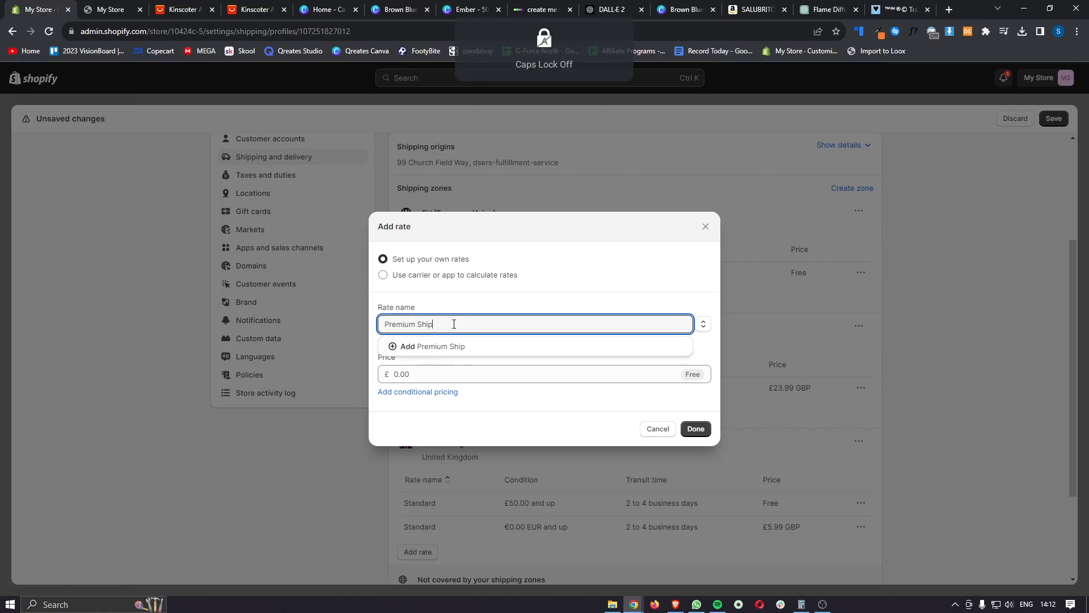
left_click(437, 345)
left_click(435, 372)
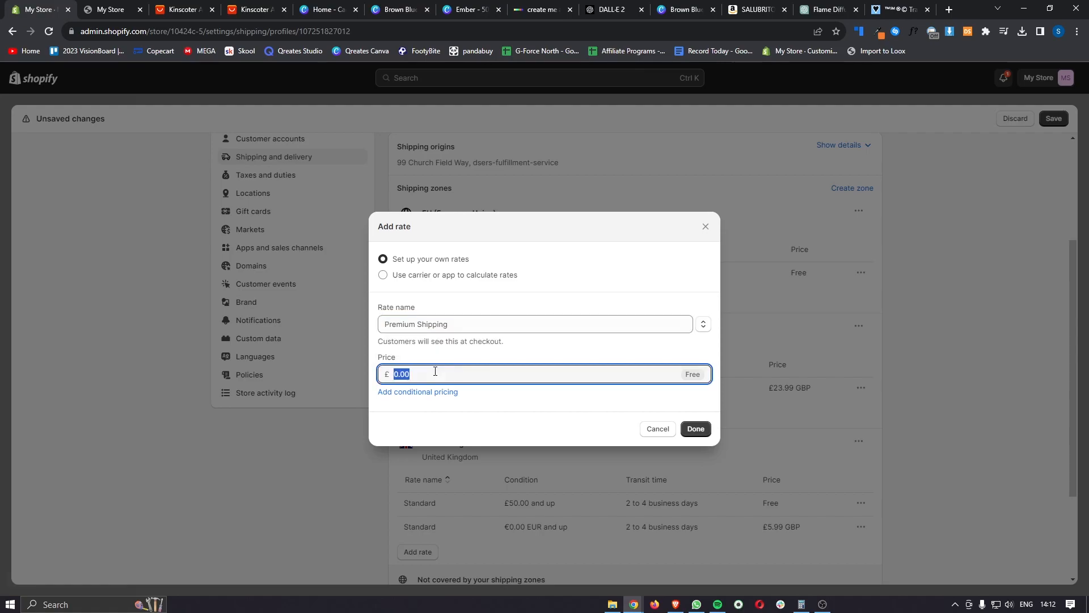
type("9.99")
left_click(696, 429)
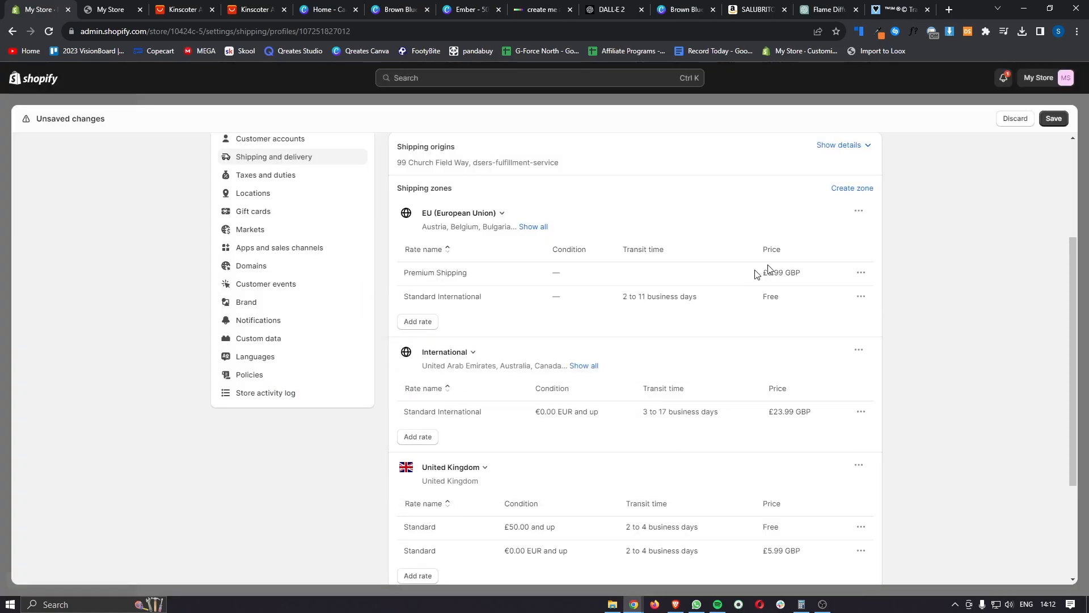
Compare the International zone's transit time with the AliExpress listing's delivery time and return to the Shopify shipping zones.
scroll(730, 377, "down", 3)
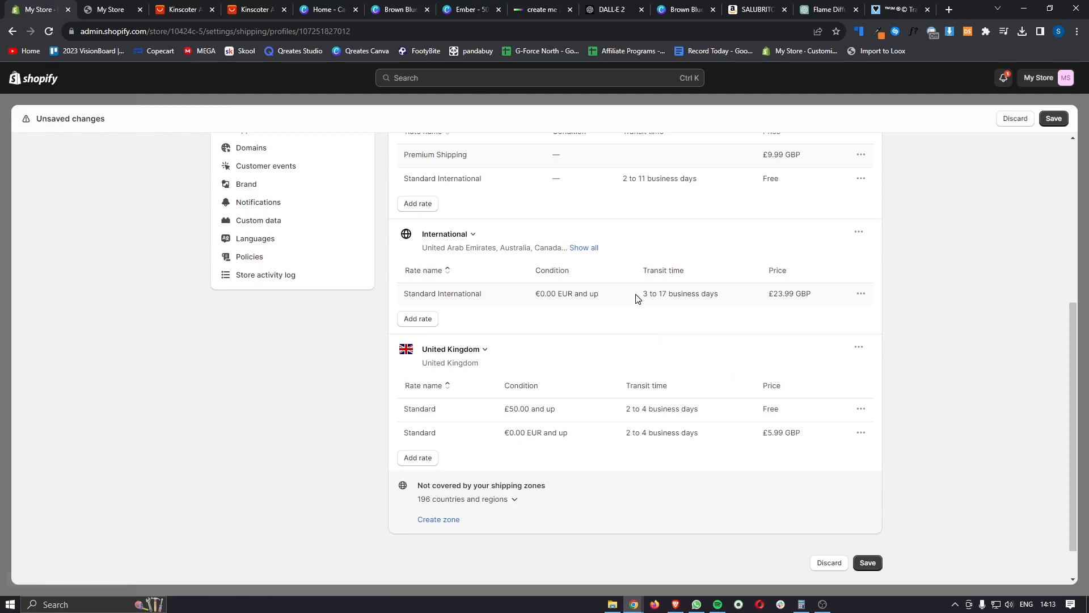
left_click_drag(639, 299, 716, 290)
left_click(251, 15)
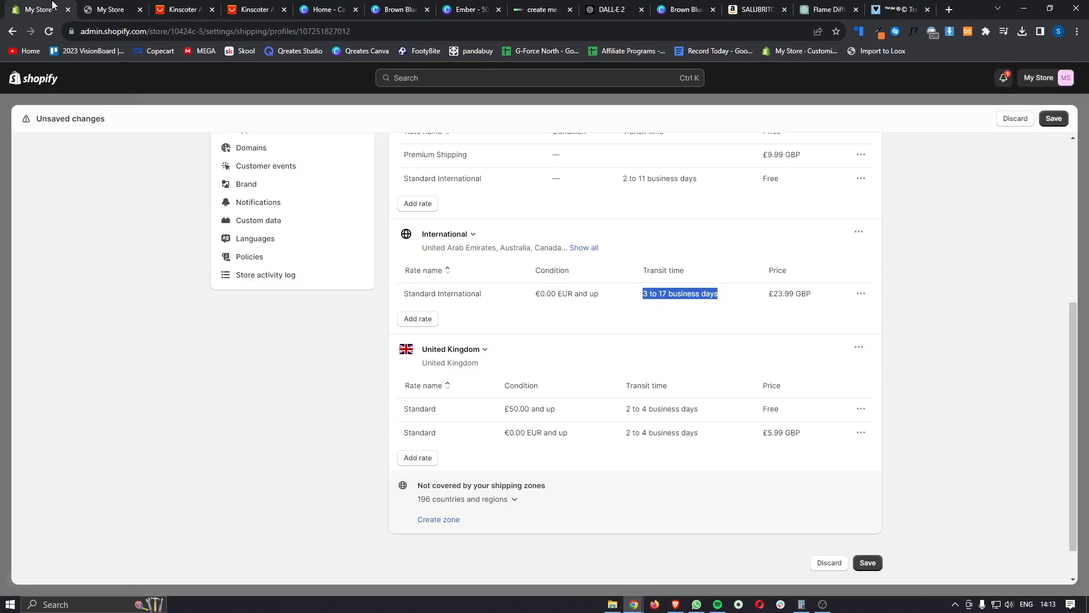
left_click(52, 8)
left_click(687, 259)
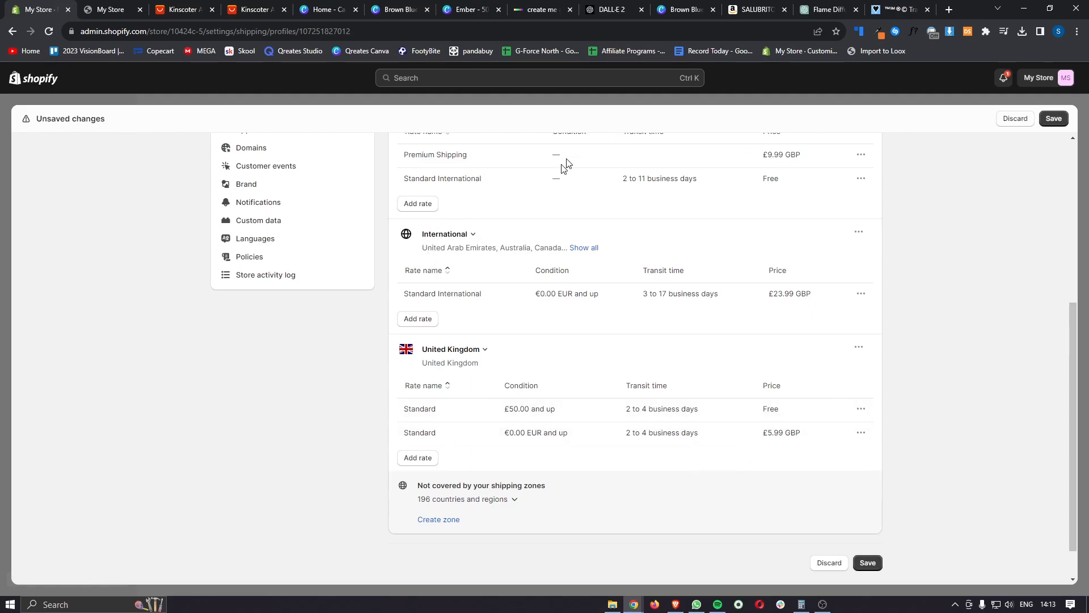
scroll(576, 287, "up", 1)
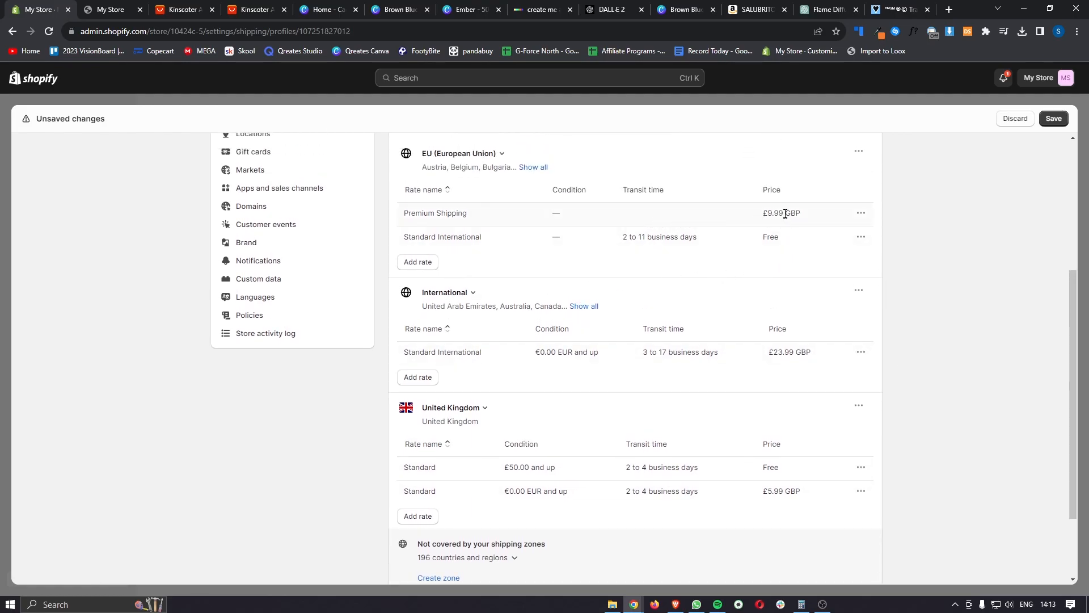
Save the updated rates of the general shipping profile.
scroll(775, 214, "down", 2)
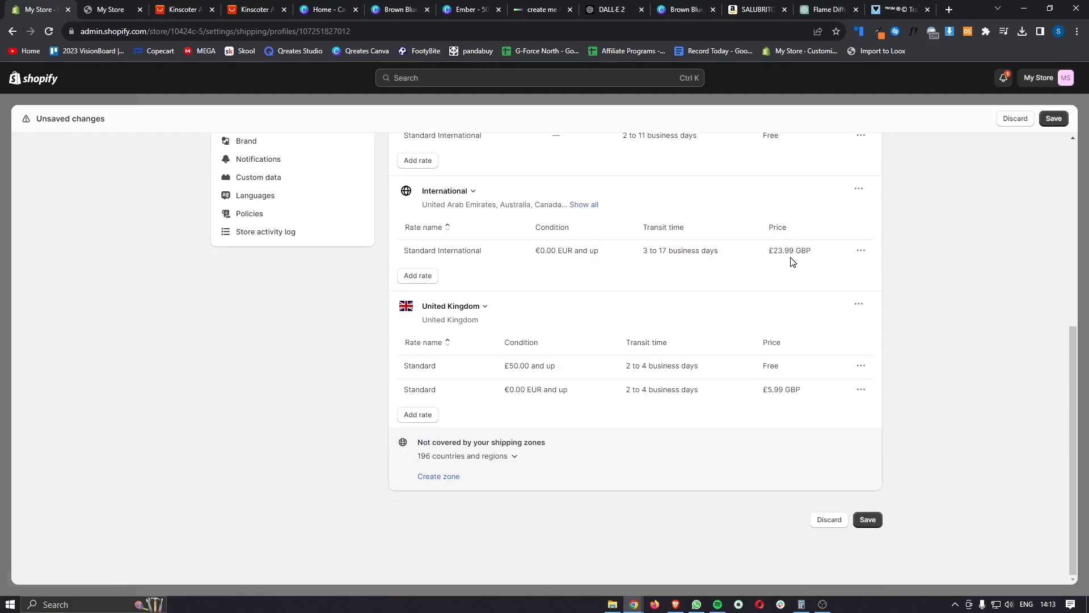
left_click(868, 520)
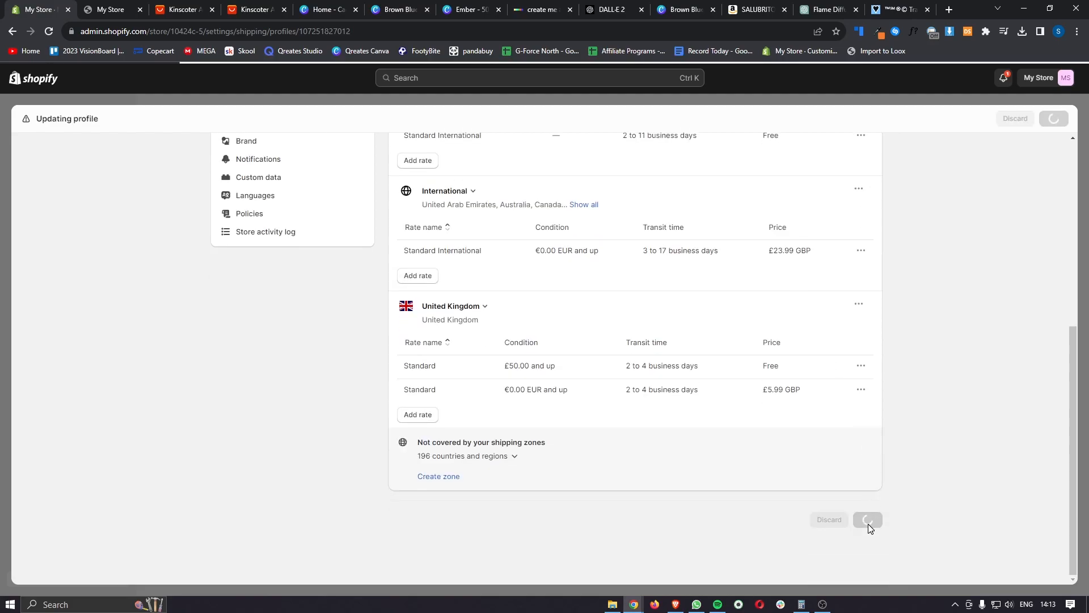
scroll(955, 213, "up", 5)
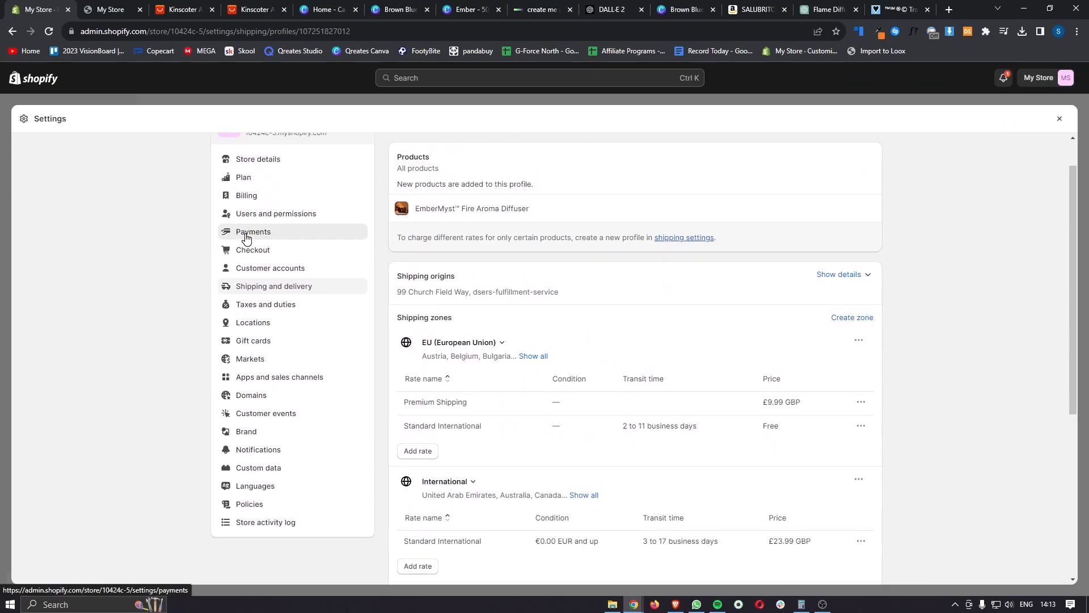
Review the Shopify Payments account setup form in the payments settings, then return to the payments overview.
left_click(273, 237)
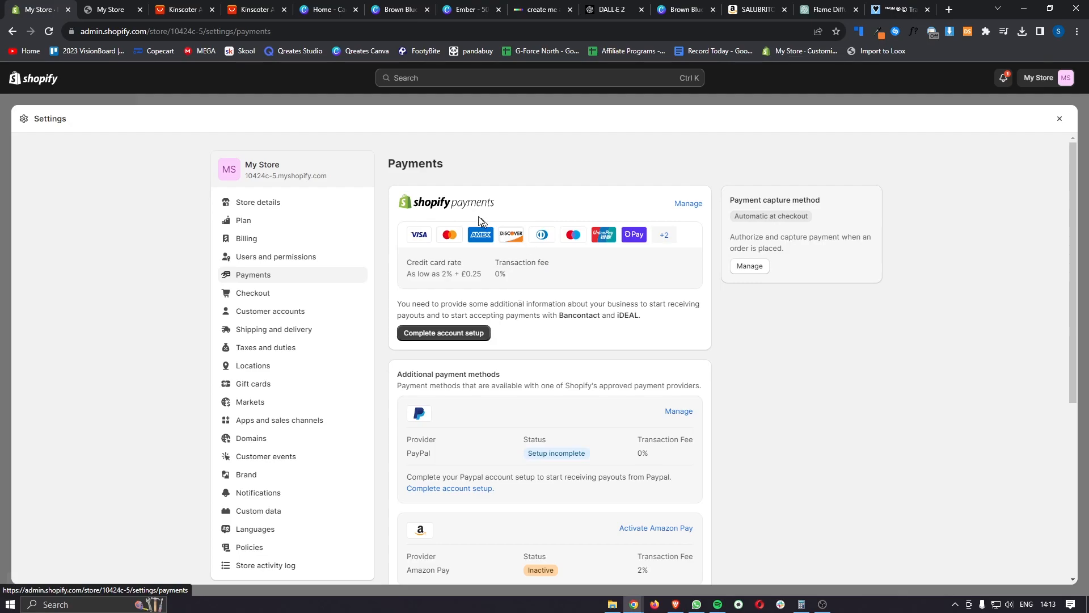
left_click_drag(493, 204, 423, 199)
left_click(544, 174)
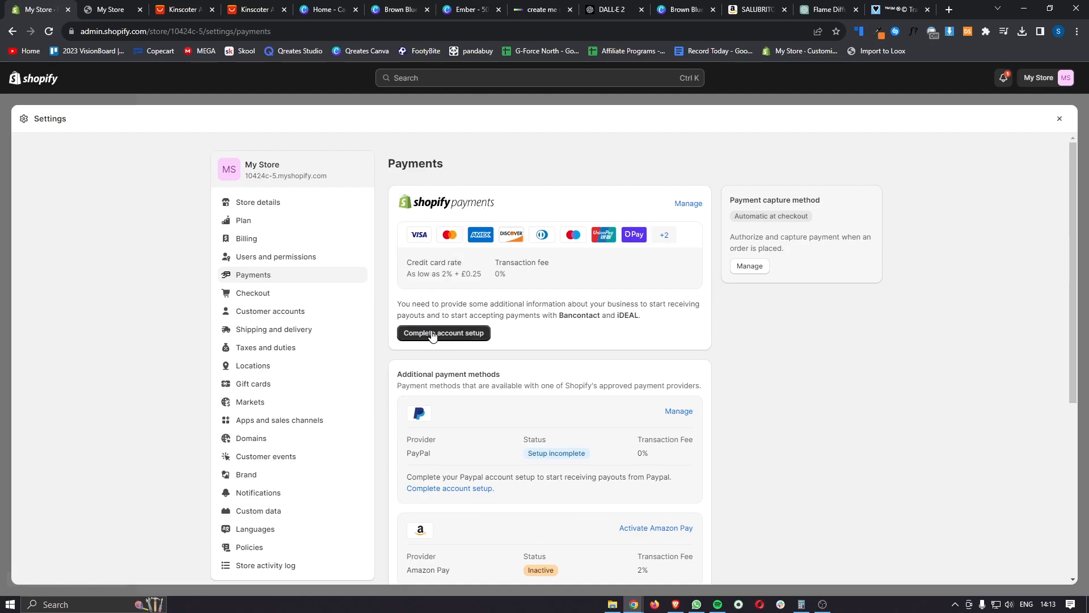
left_click(439, 337)
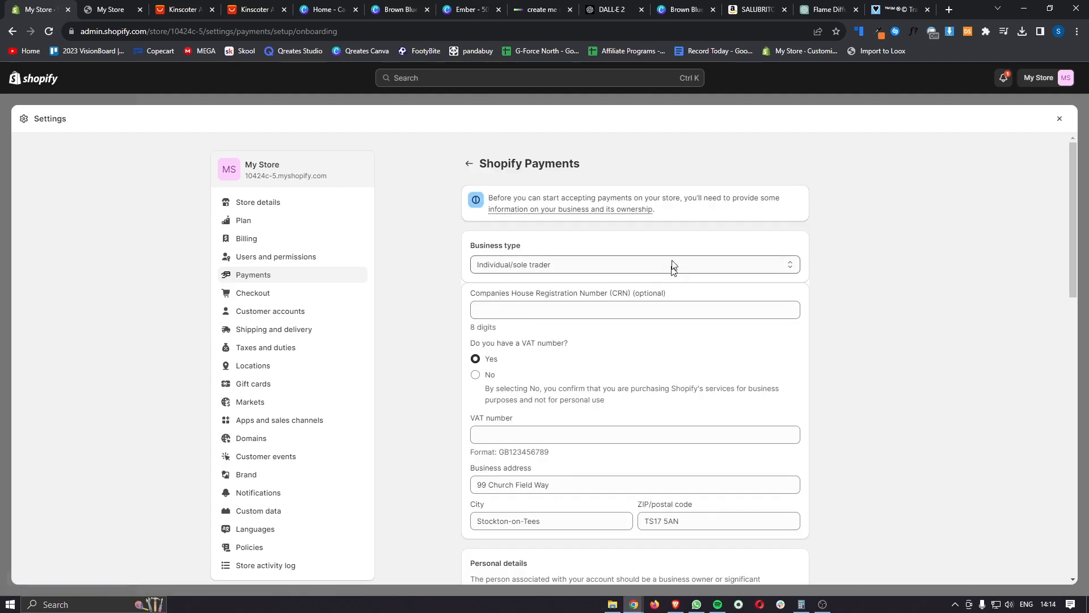
scroll(876, 382, "down", 15)
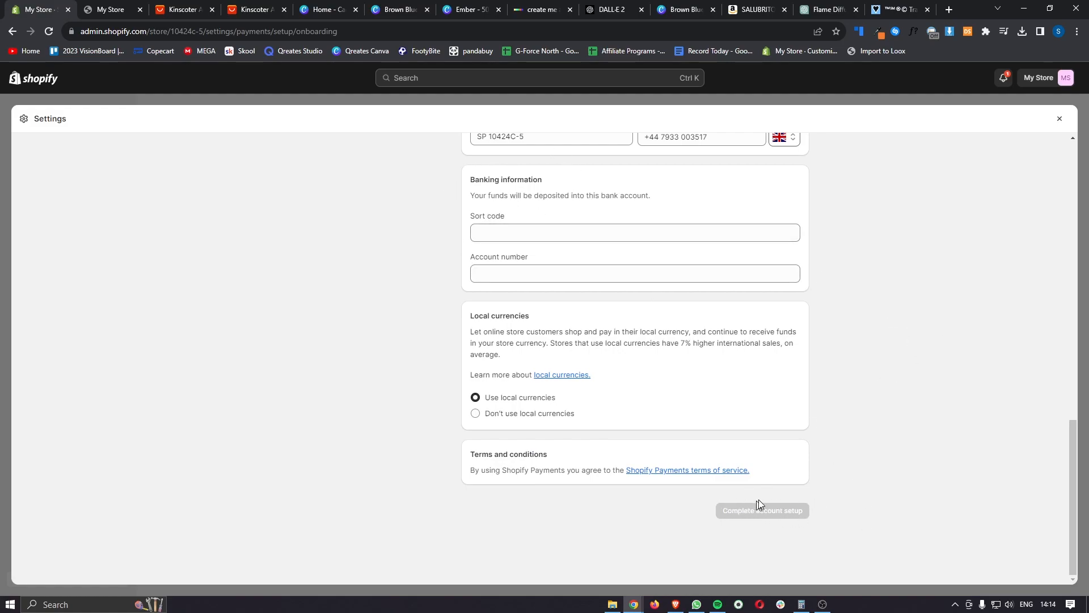
left_click(1059, 119)
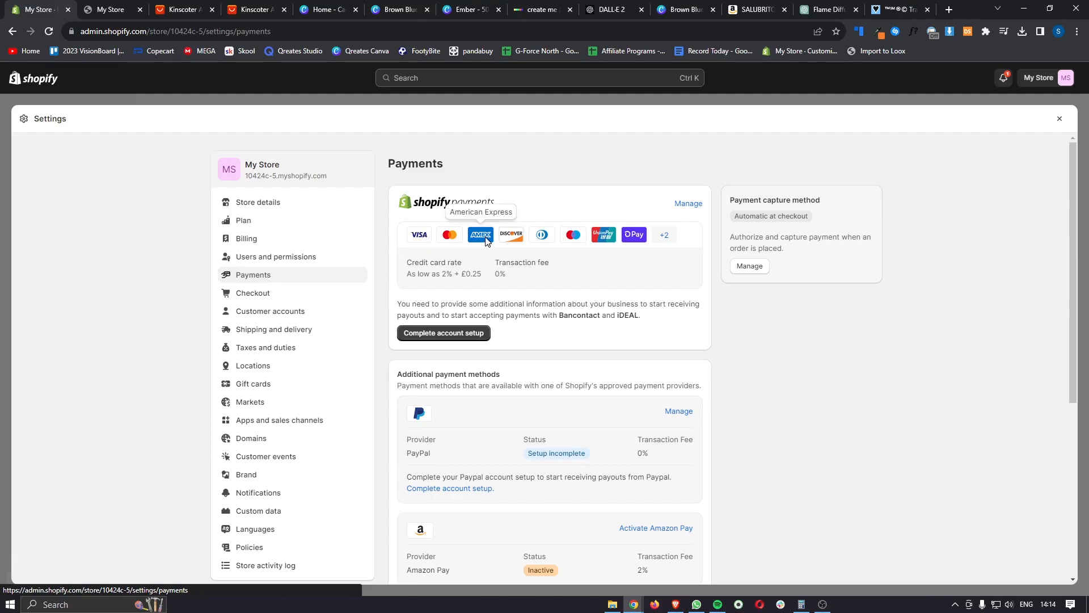
Review the PayPal Express Checkout setup among the additional payment methods and return to the payments overview.
scroll(749, 343, "down", 3)
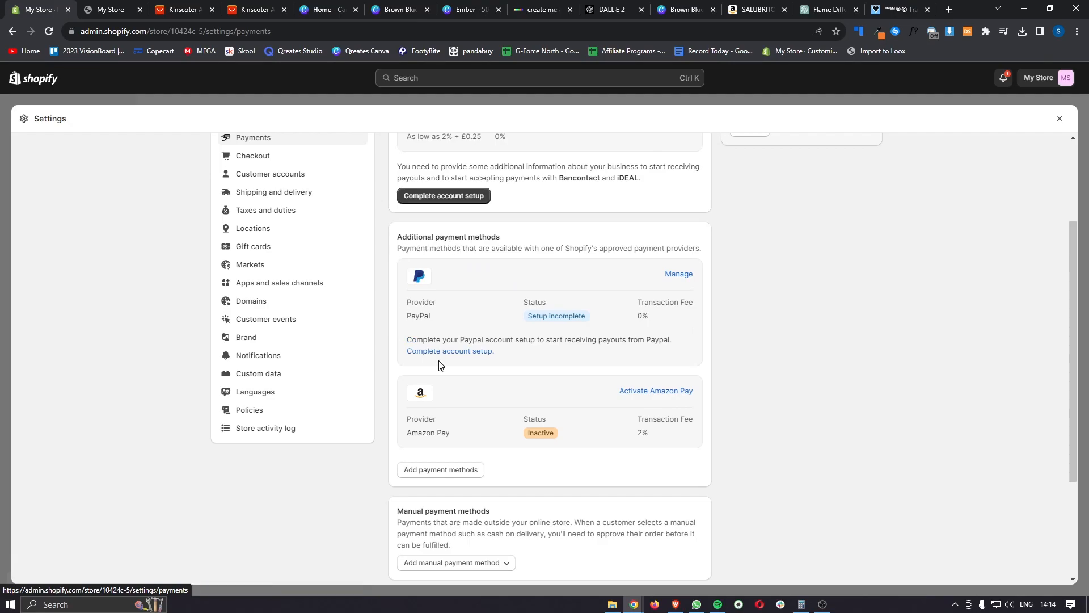
left_click(462, 353)
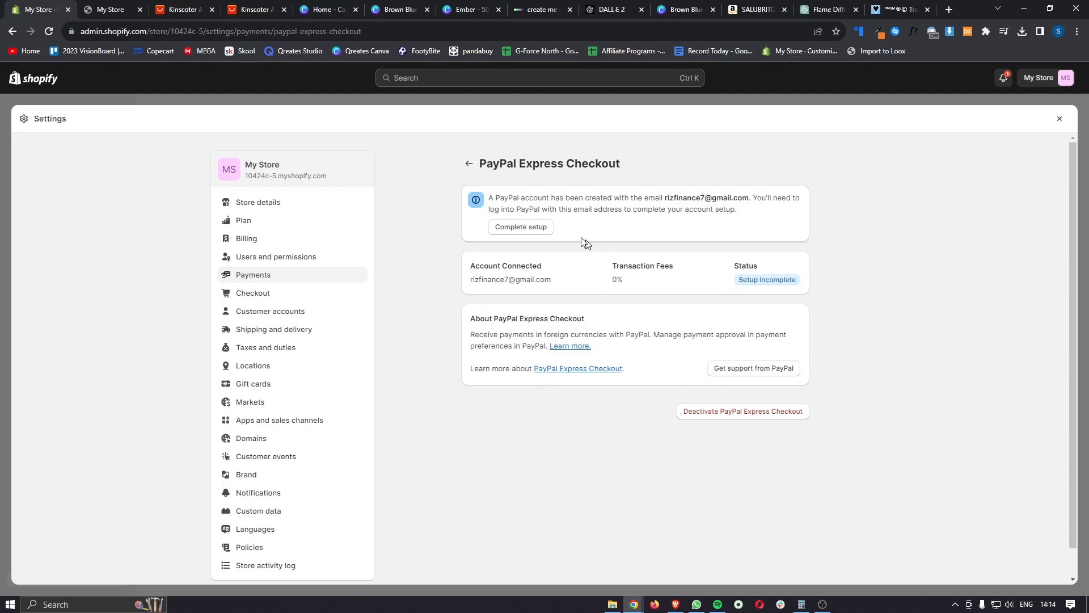
left_click(525, 228)
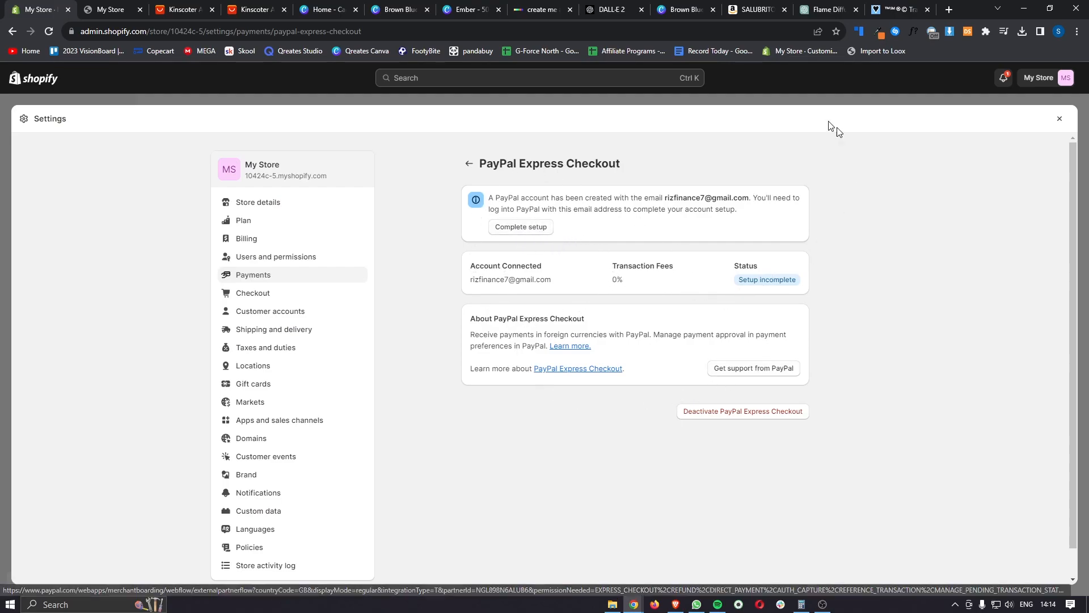
left_click(475, 170)
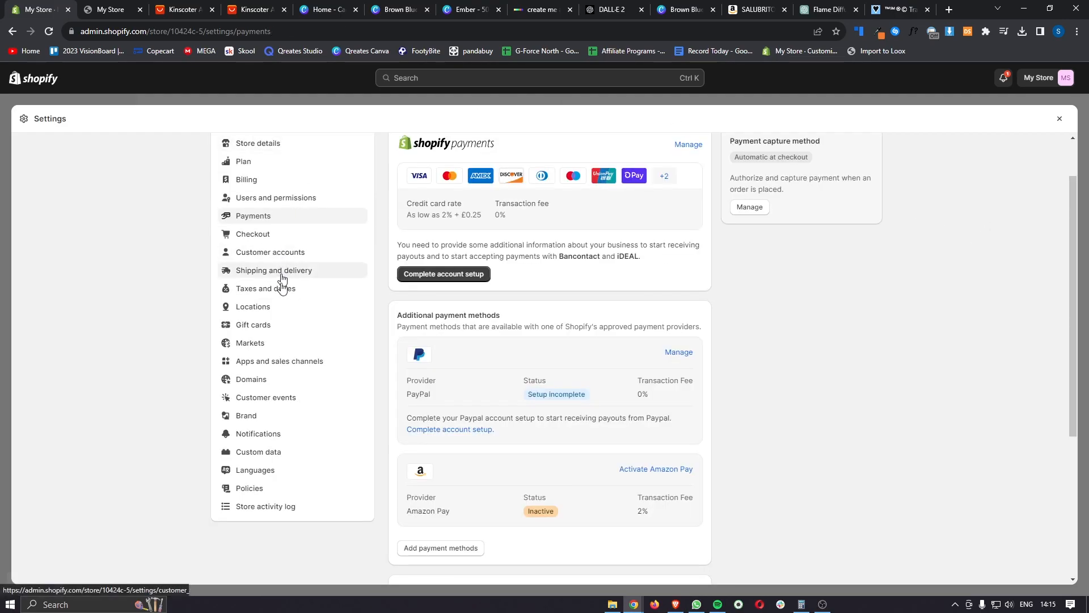
Examine the details of the store's primary myshopify.com domain and return to the domain list.
left_click(253, 385)
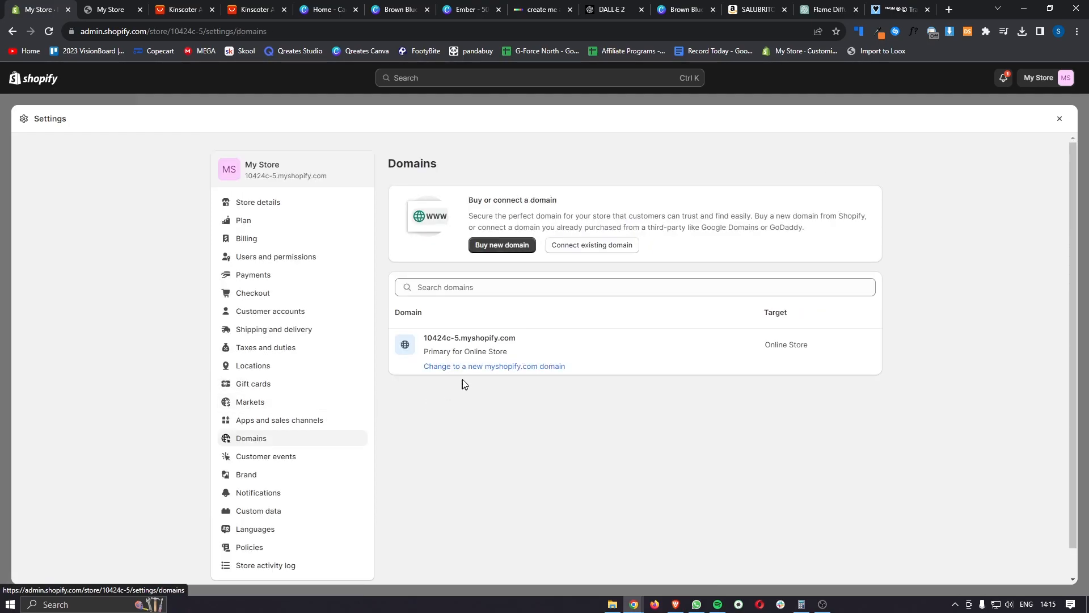
left_click_drag(425, 342, 518, 344)
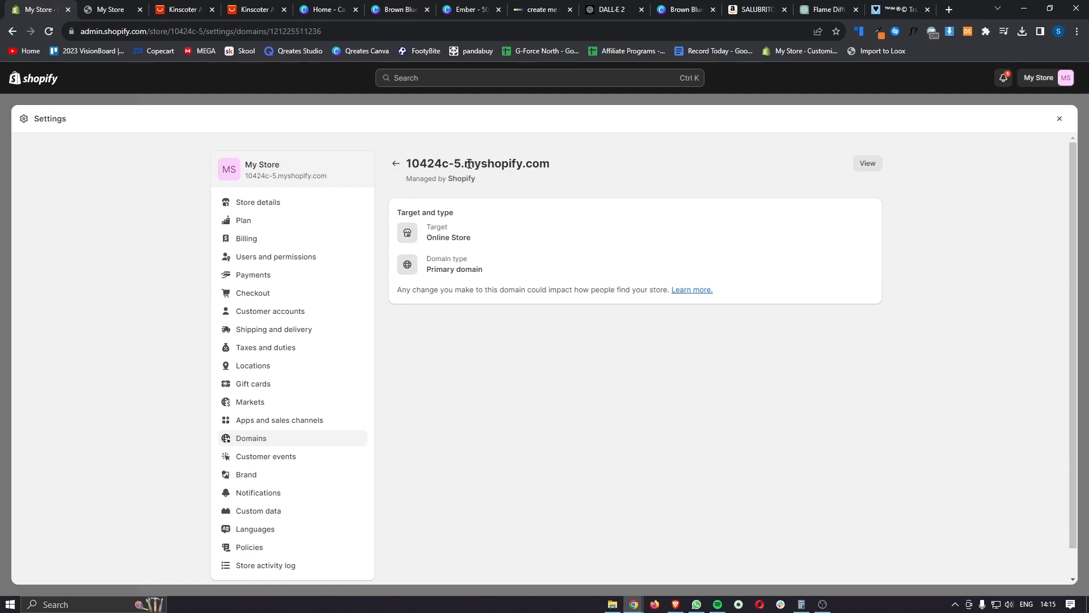
left_click_drag(469, 164, 523, 164)
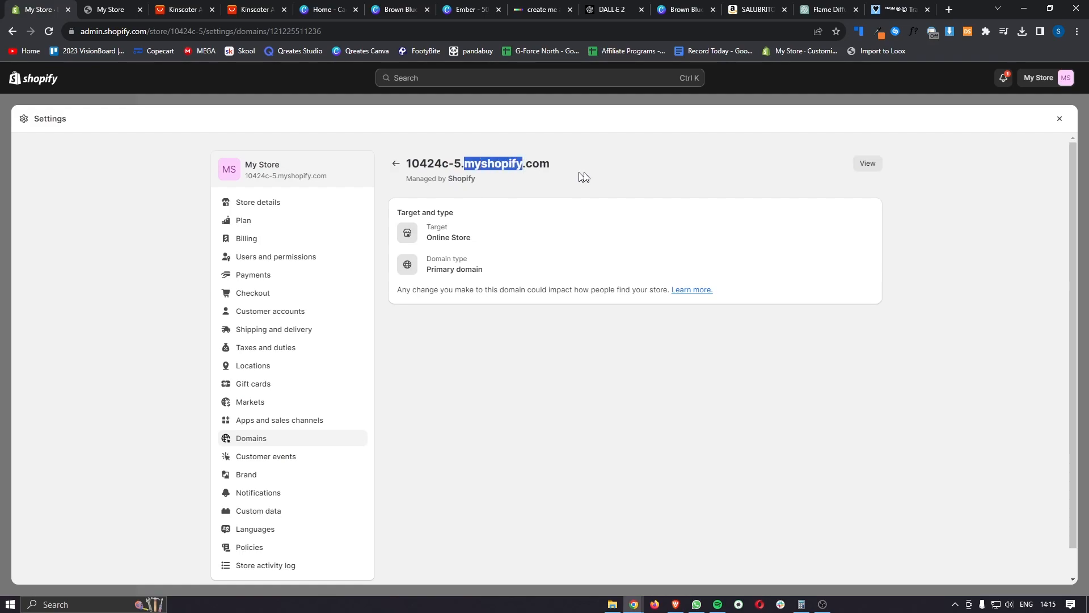
left_click(611, 176)
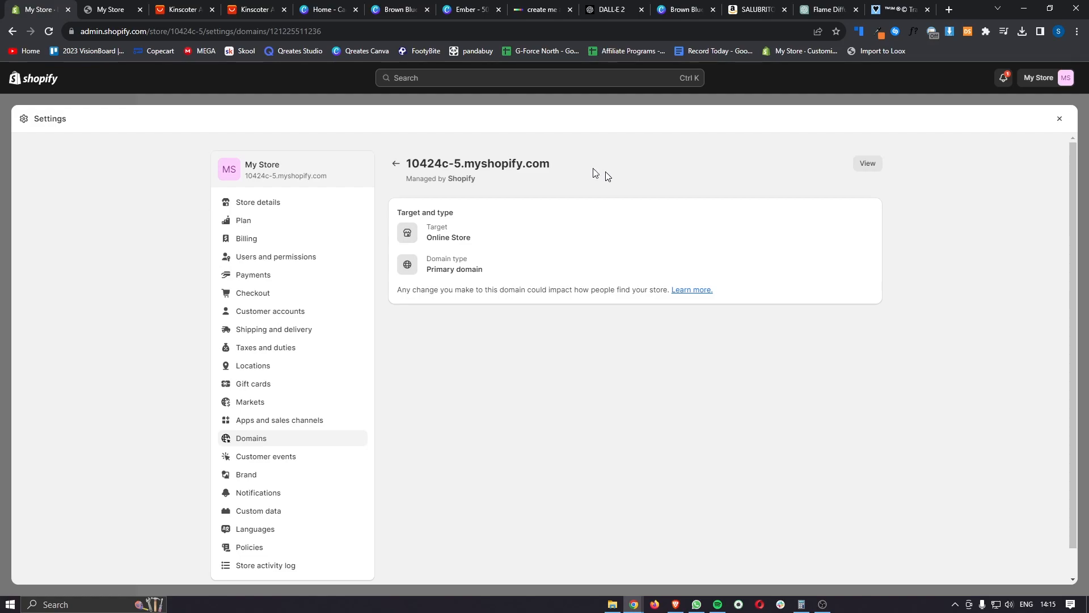
left_click_drag(401, 165, 524, 178)
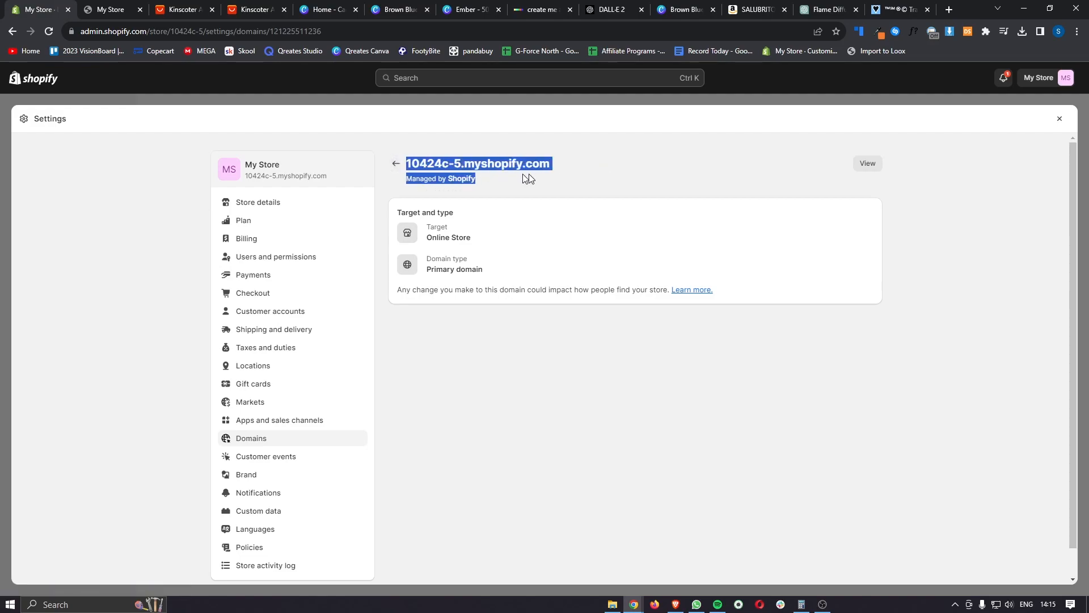
left_click(399, 164)
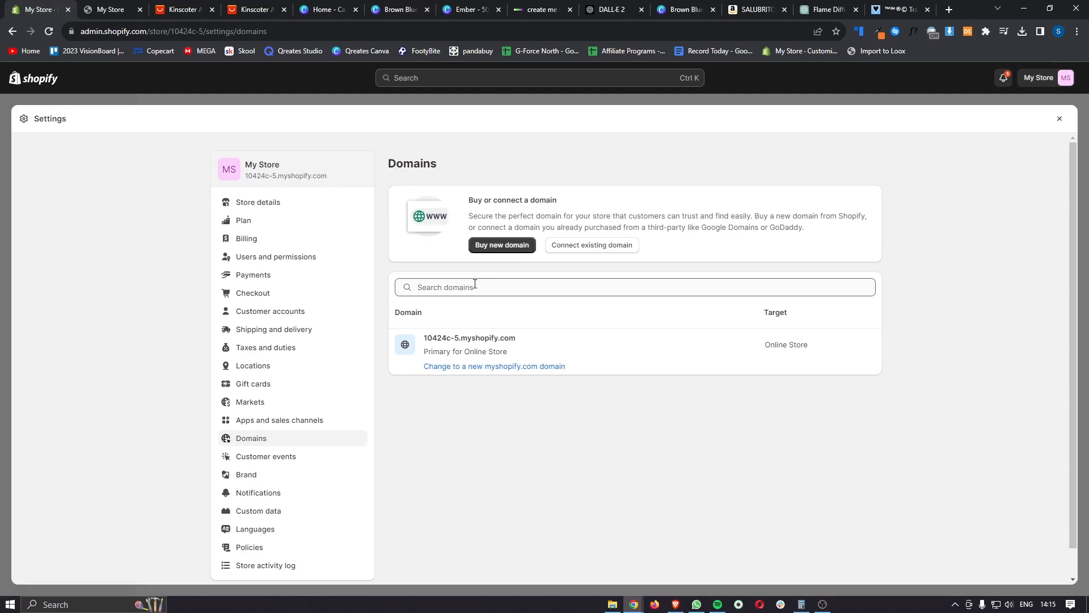
Search for embermyst as a new domain, view the purchase page for embermyst.com, and close the settings.
left_click(505, 249)
left_click(527, 234)
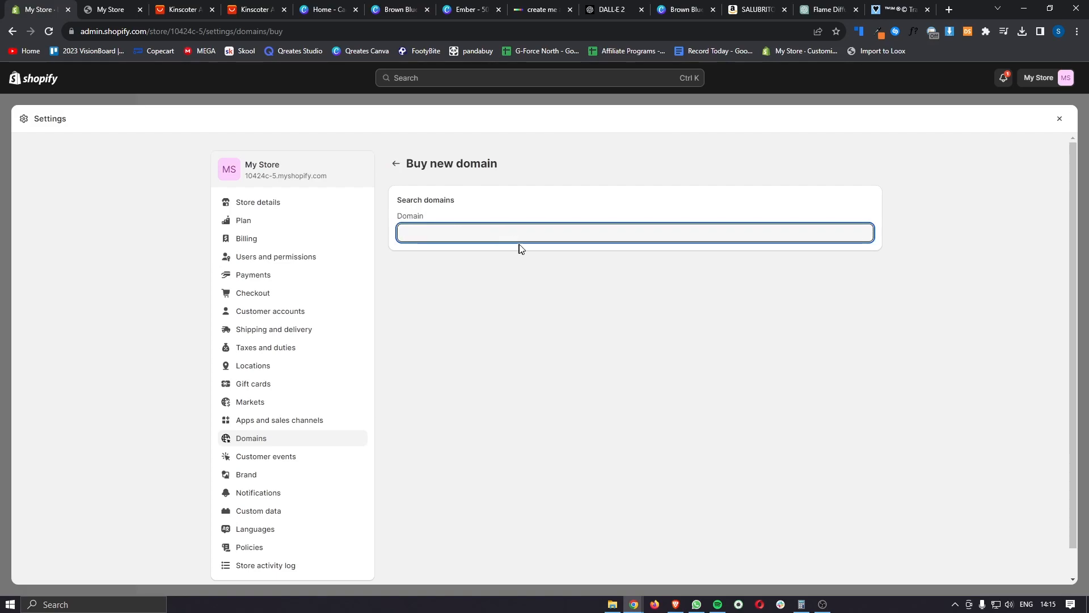
type("embermyst")
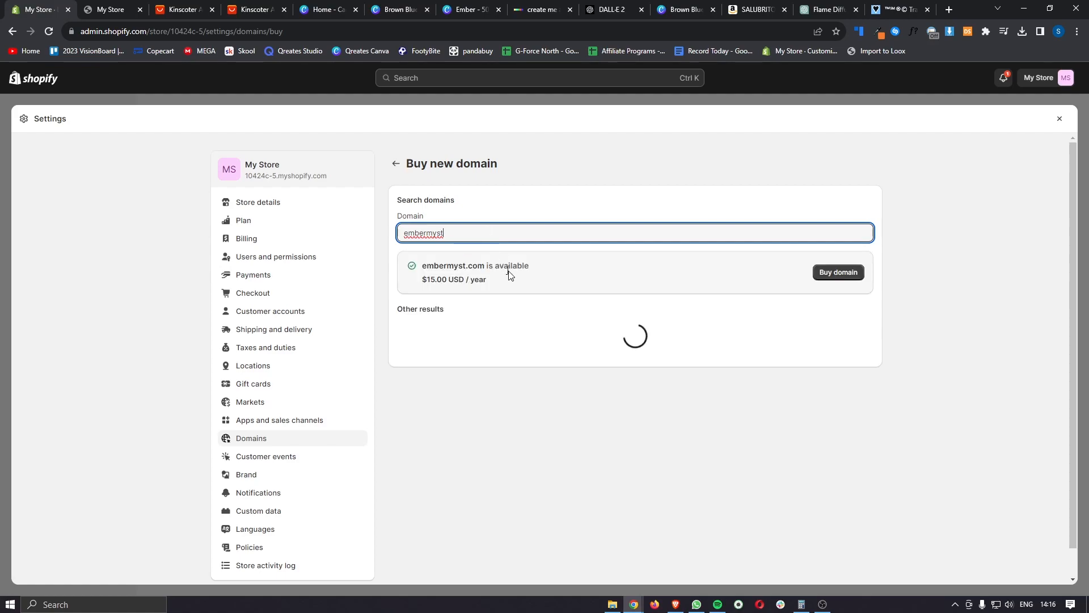
left_click(424, 266)
left_click_drag(460, 268, 538, 284)
left_click(513, 288)
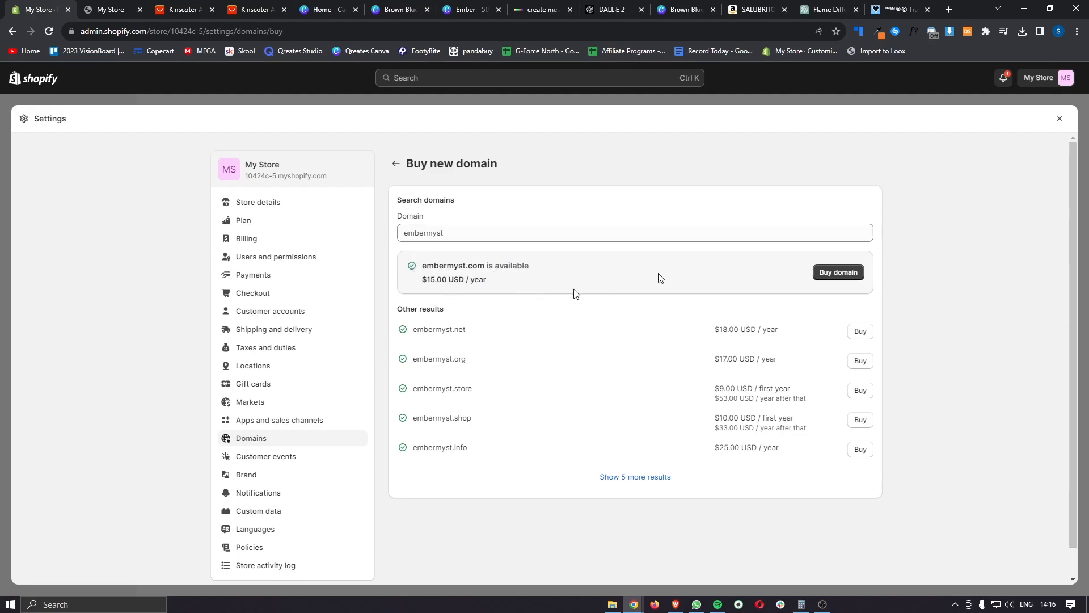
left_click(842, 280)
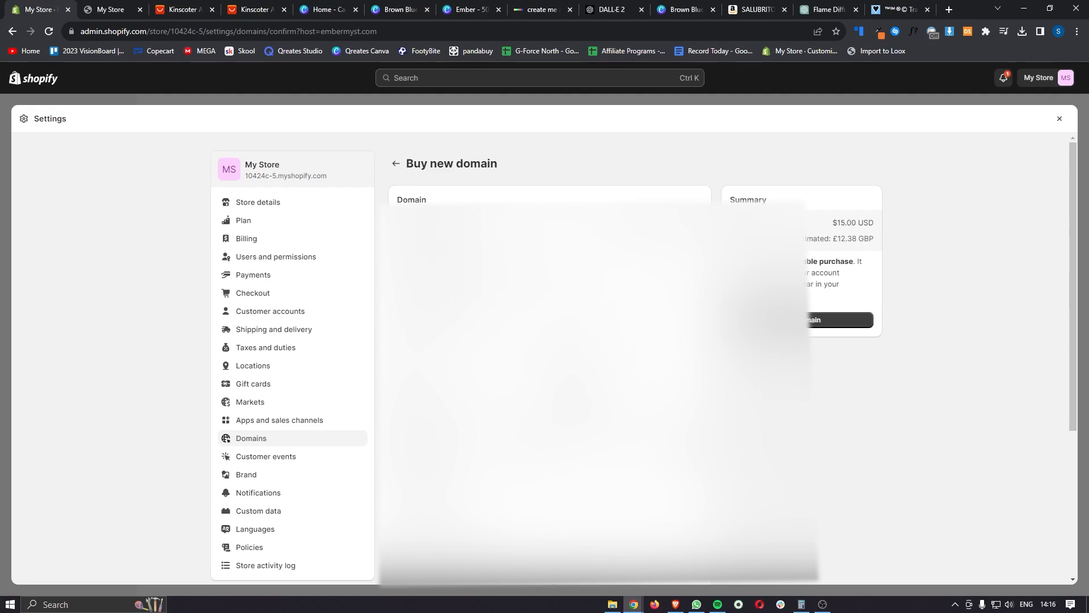
left_click(1059, 119)
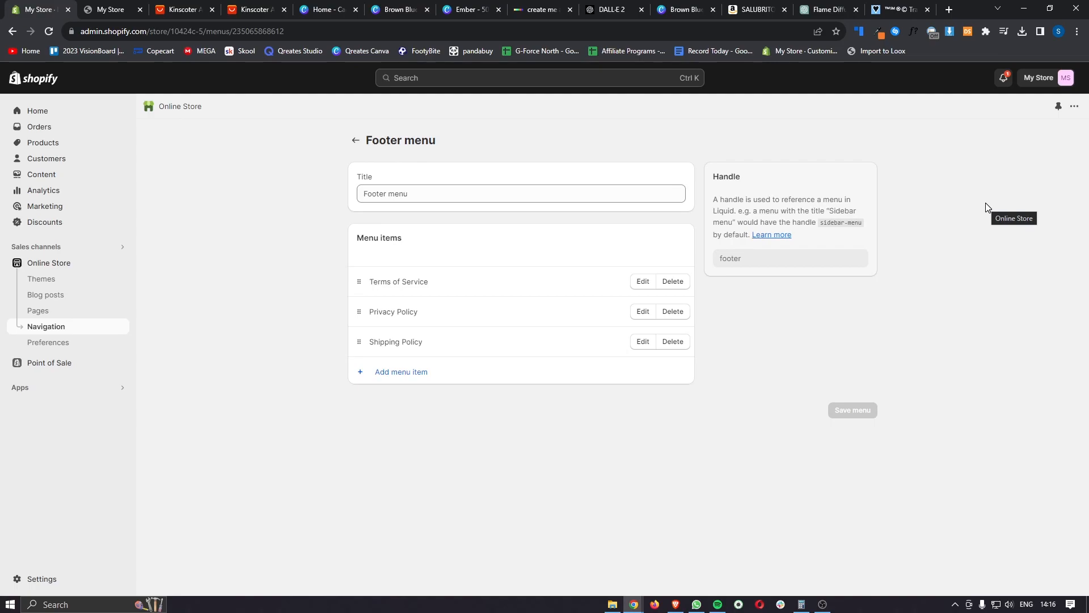
View the live storefront of the current Refresh theme and look over the sections of its home page.
left_click(91, 283)
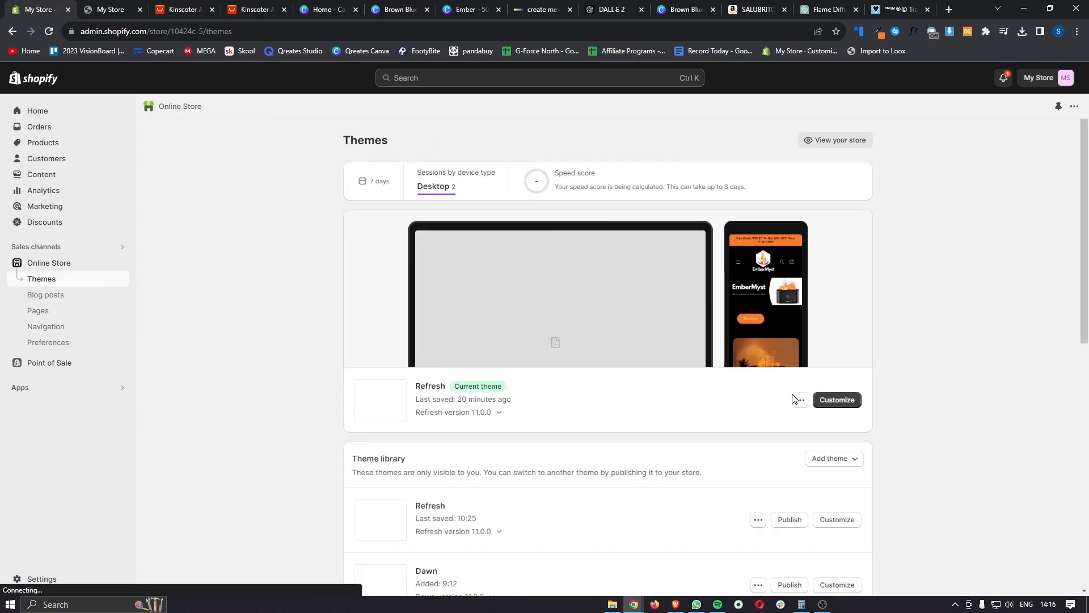
left_click(800, 400)
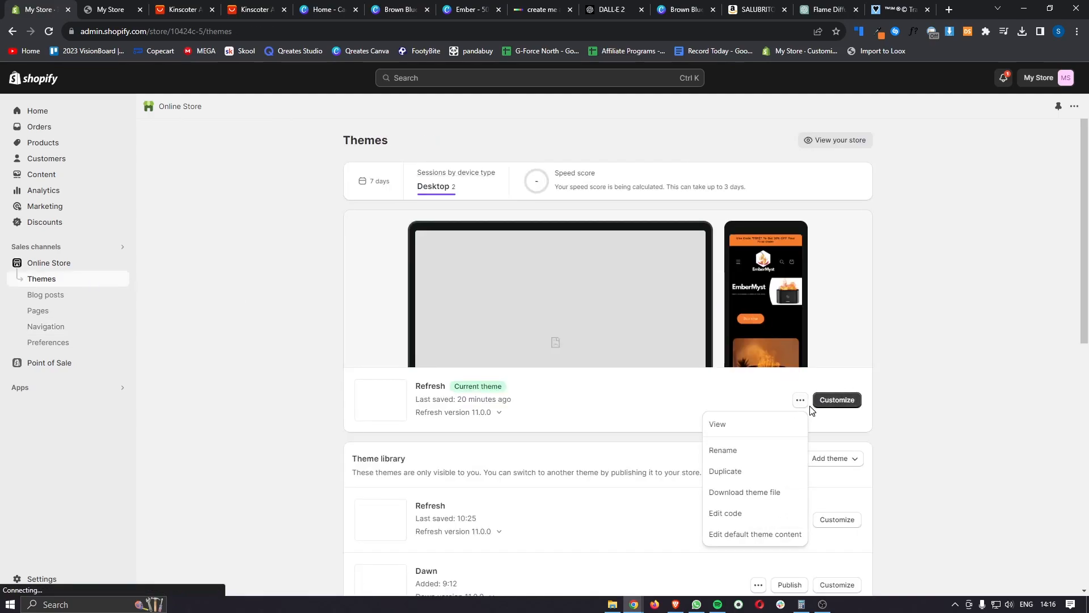
left_click(738, 423)
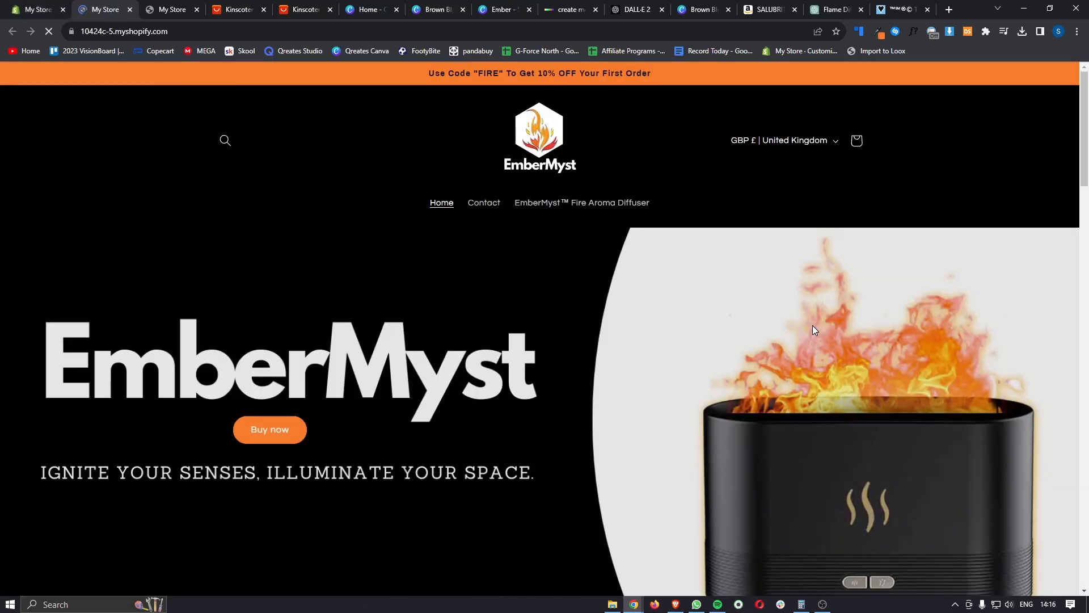
scroll(781, 301, "down", 10)
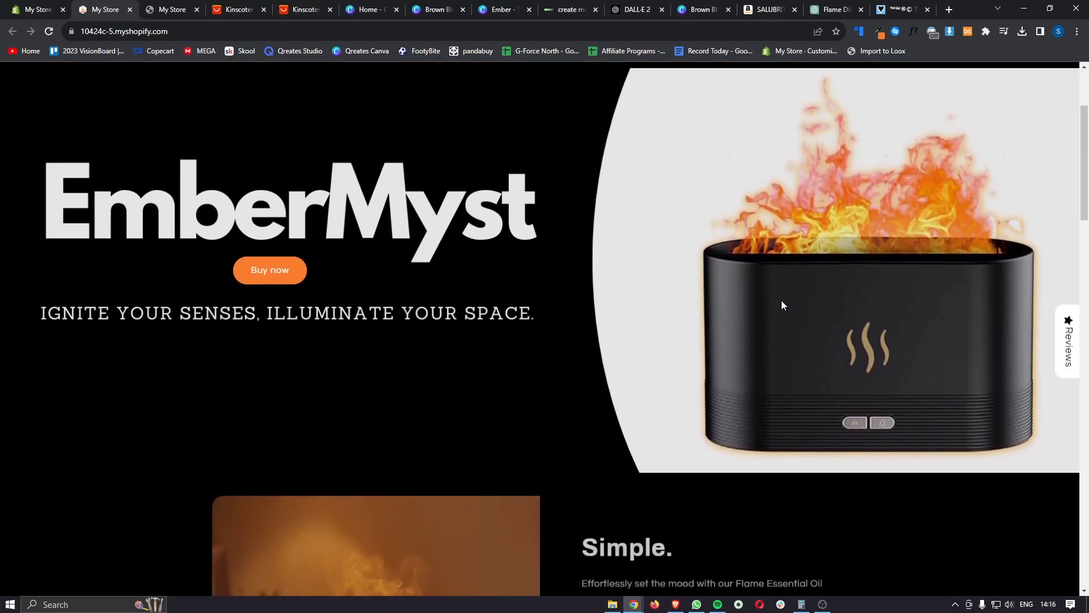
scroll(781, 305, "down", 15)
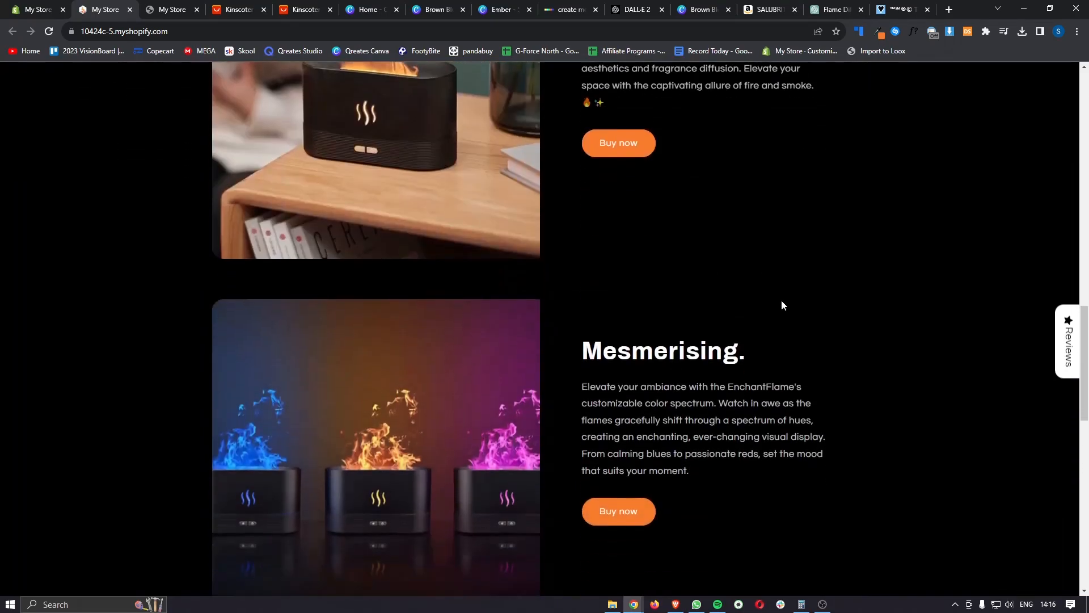
scroll(782, 305, "up", 15)
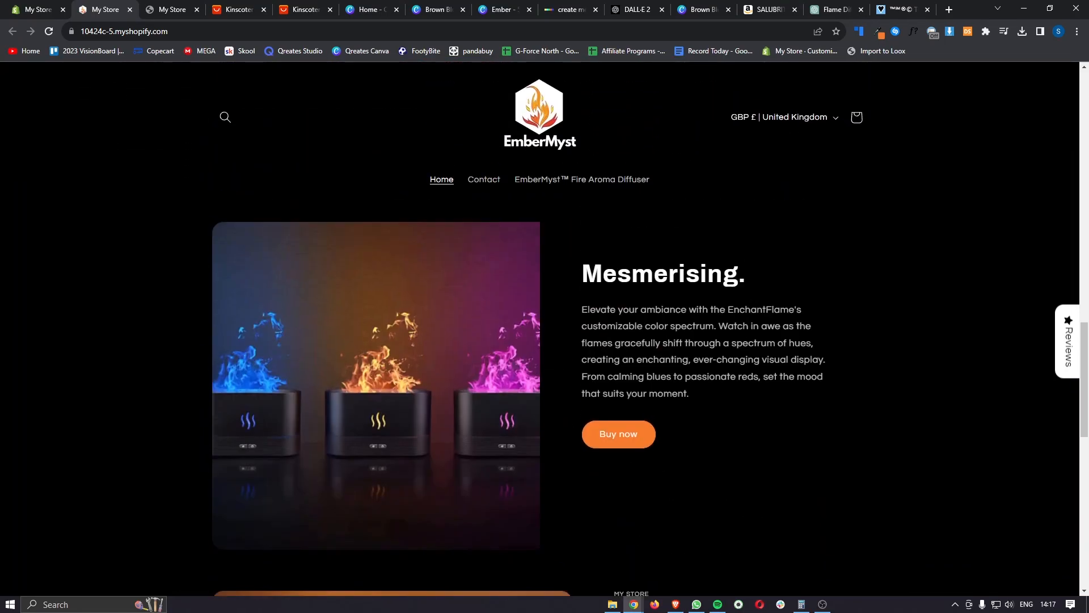
scroll(724, 321, "down", 1)
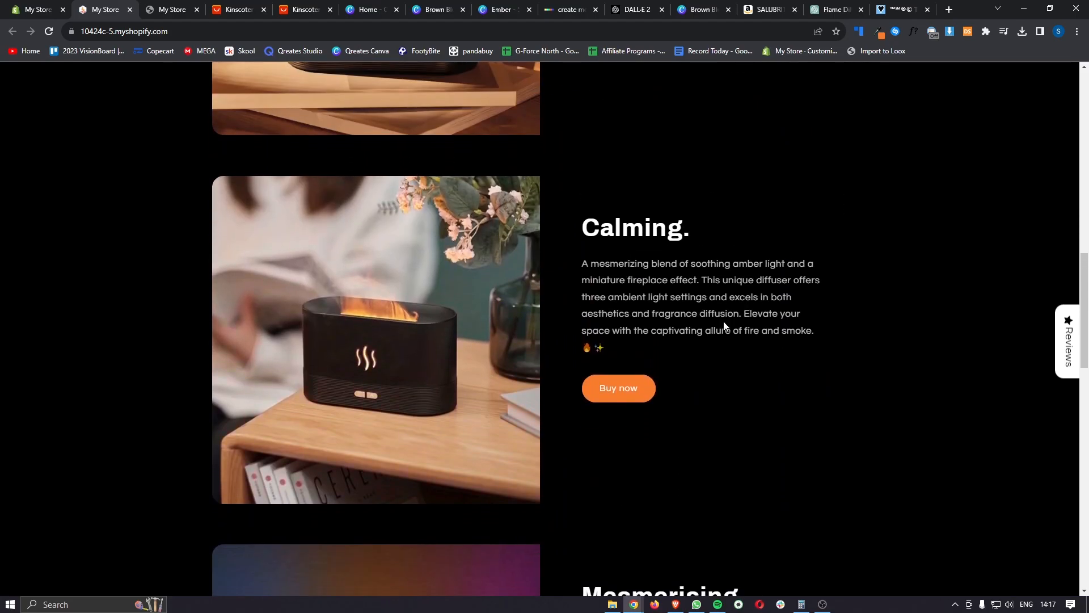
Open the diffuser's product page from the Calming section and review its images, price and description.
left_click(623, 393)
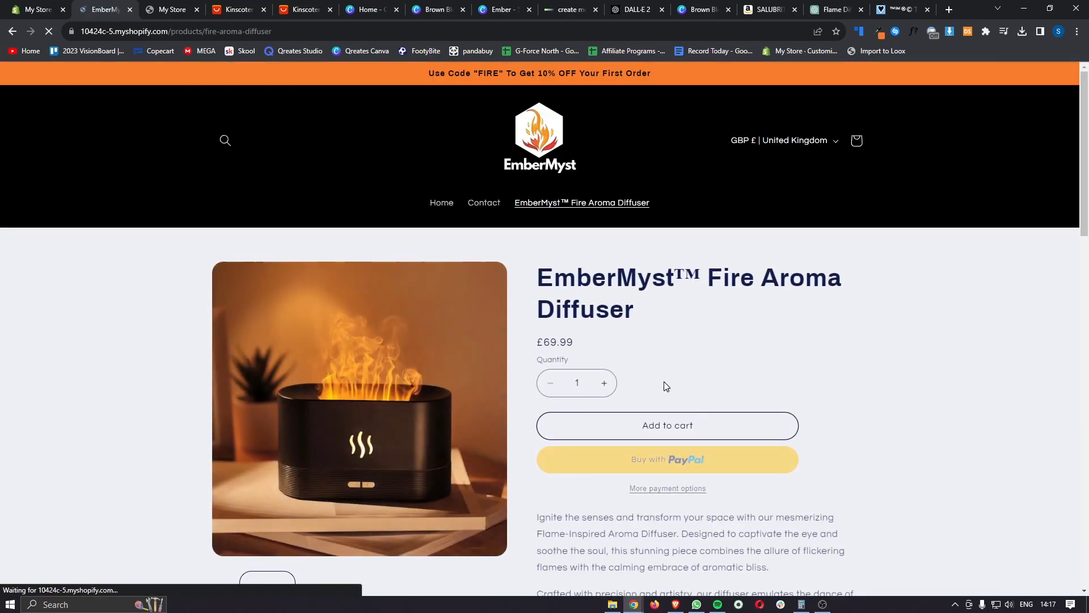
scroll(676, 382, "down", 2)
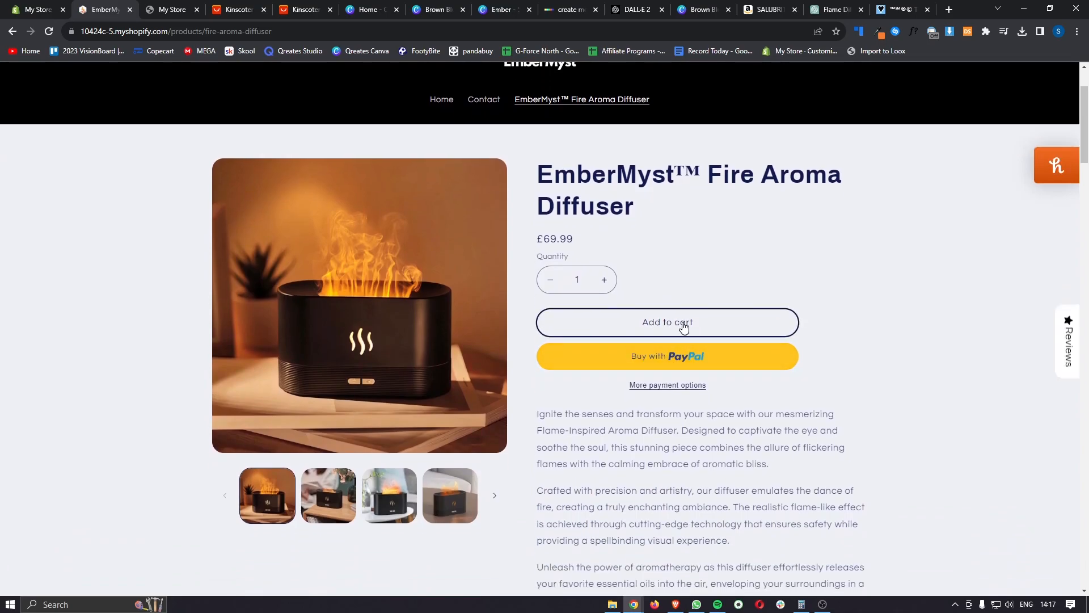
scroll(660, 325, "down", 8)
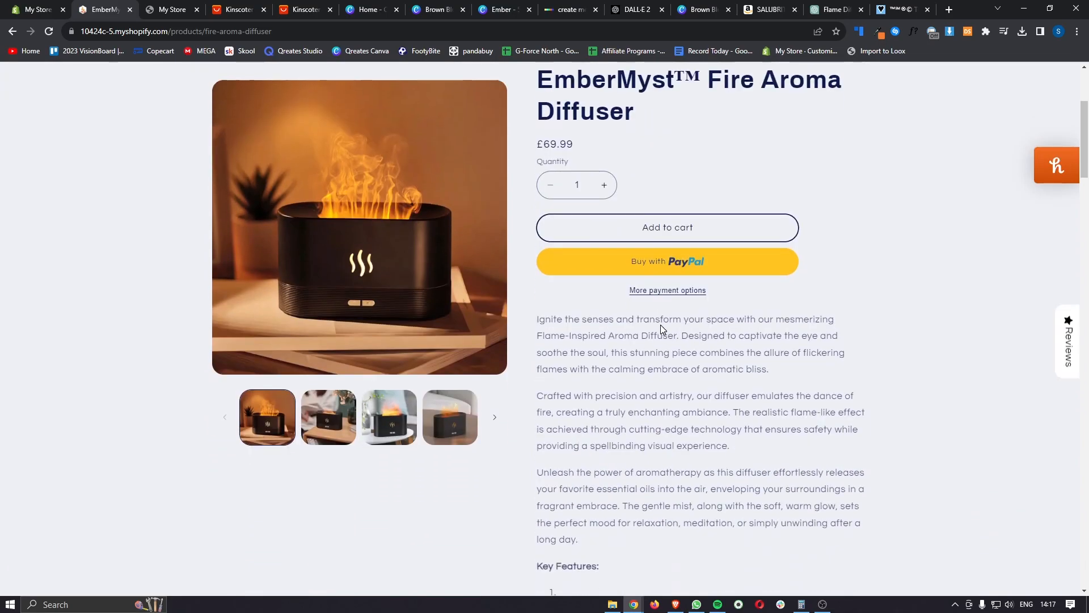
scroll(661, 328, "up", 6)
scroll(661, 328, "up", 3)
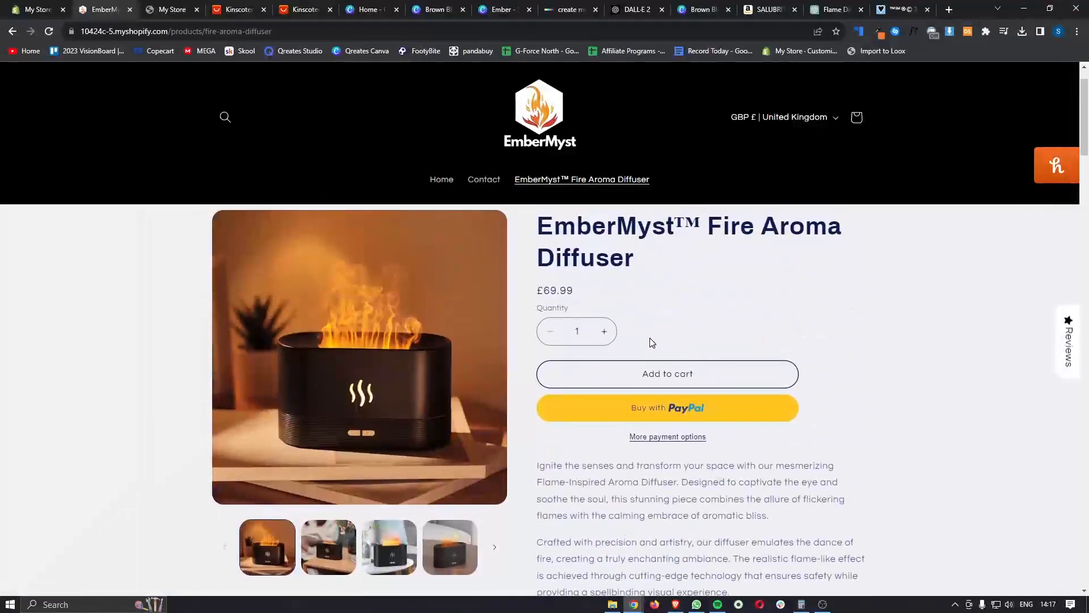
Add one EmberMyst Fire Aroma Diffuser to the cart and proceed to the checkout page to review it.
left_click(639, 373)
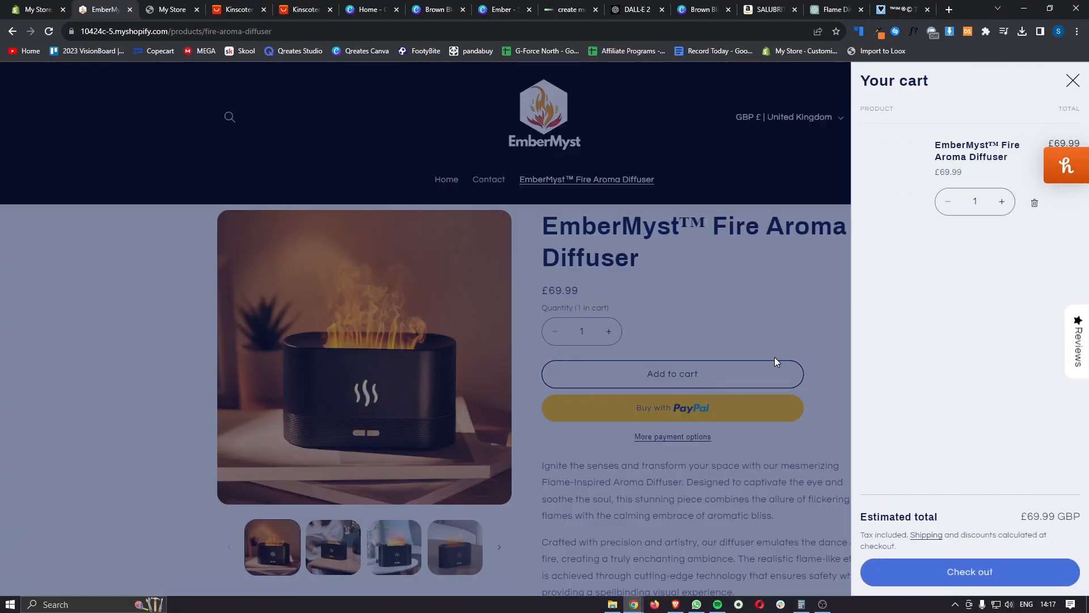
left_click(990, 567)
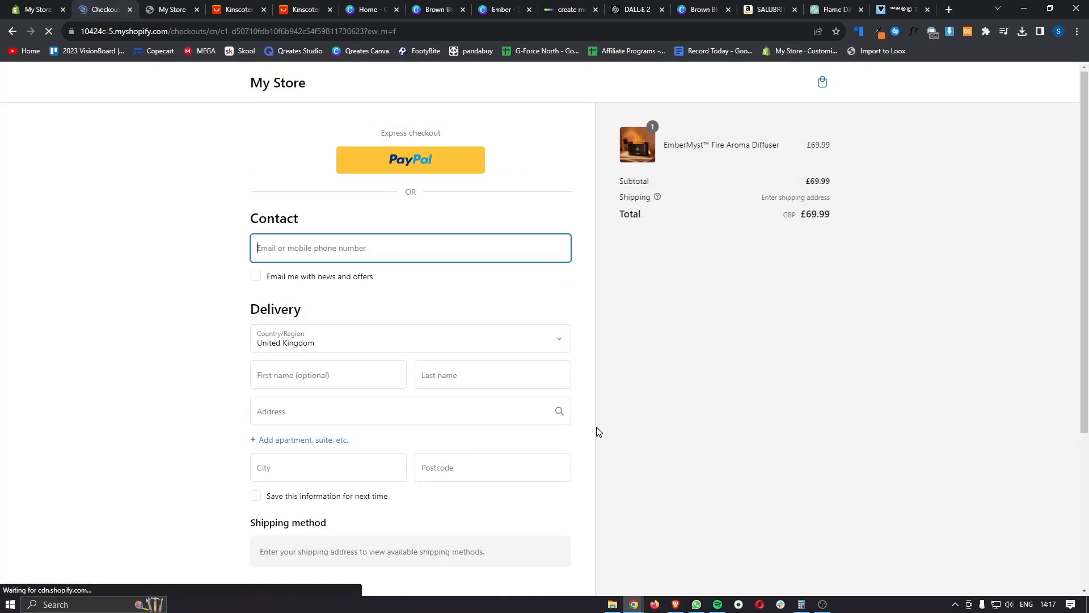
scroll(671, 395, "down", 4)
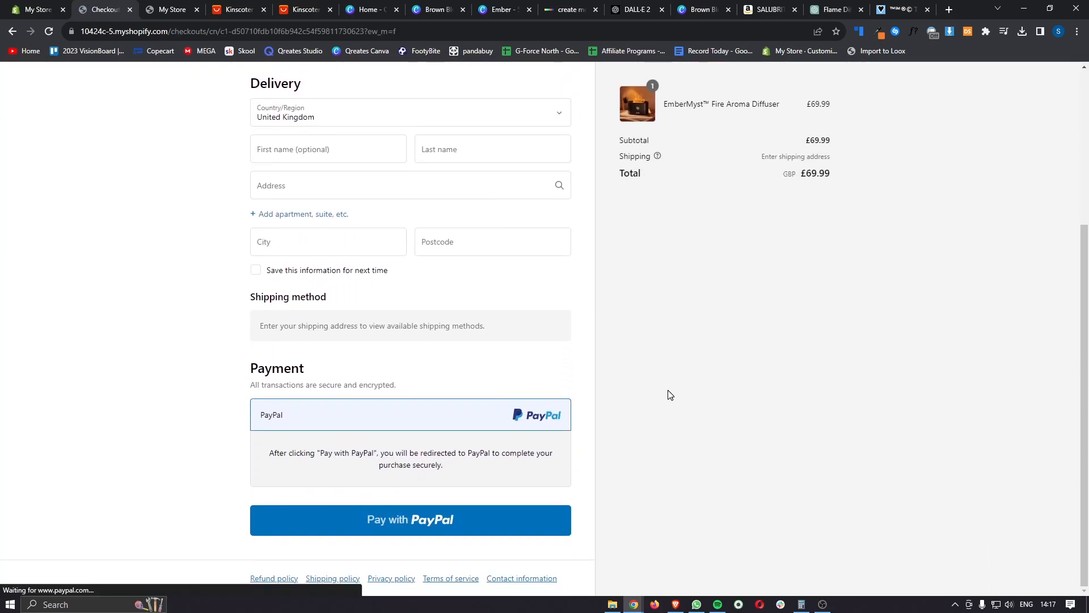
scroll(670, 395, "up", 4)
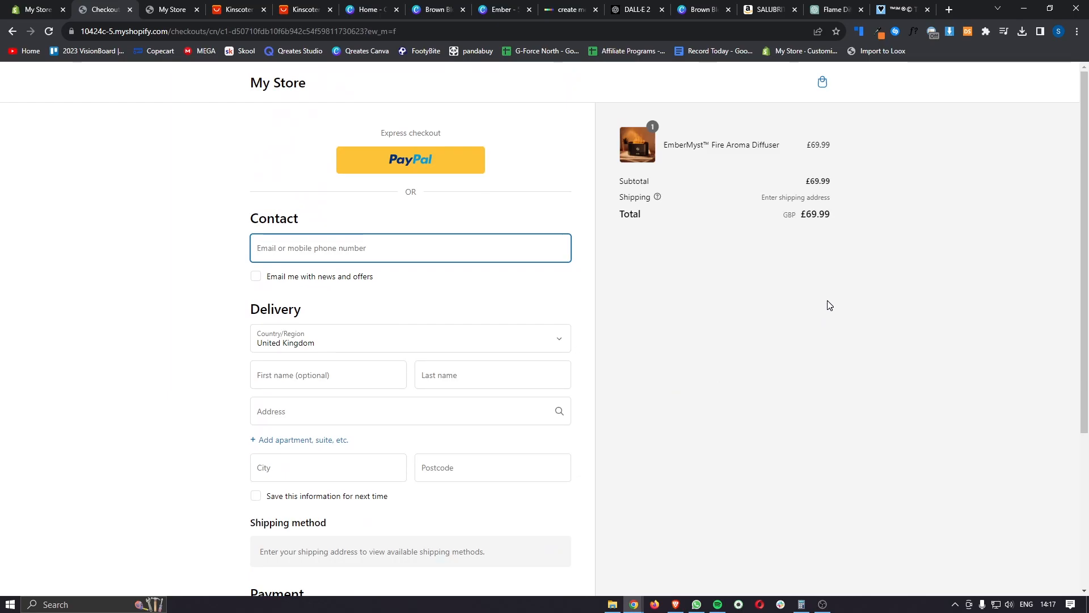